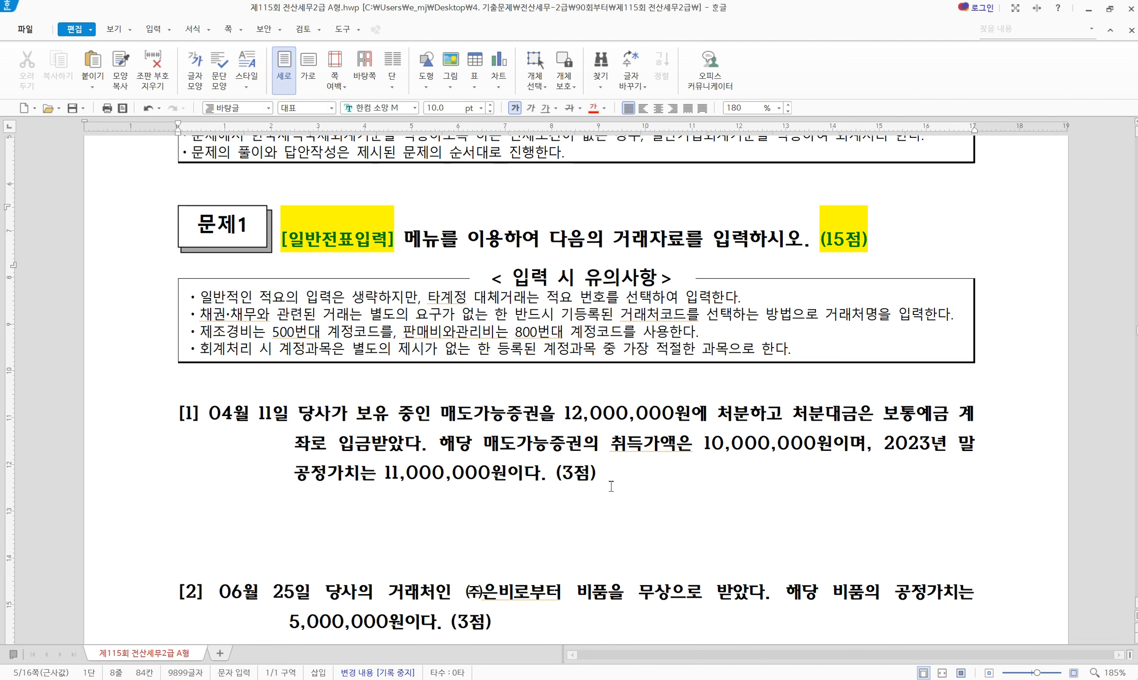
Place the 일반전표입력 window below problem [1] and enter the date 04/11
key(alt+Tab)
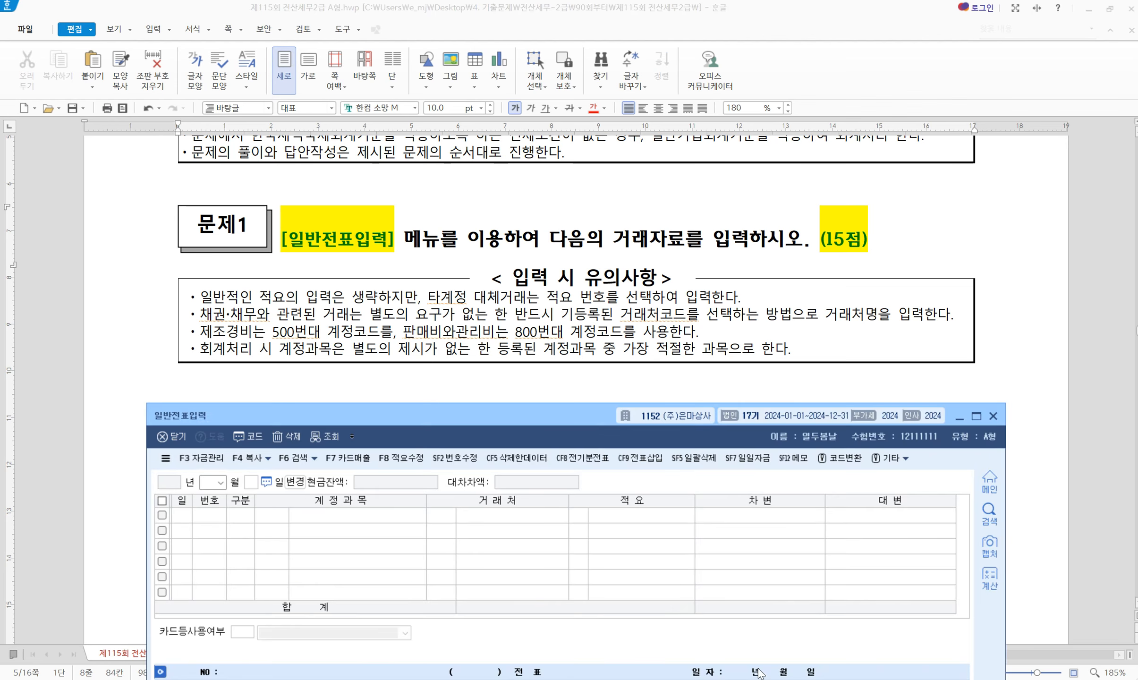
scroll(465, 349, down, 3)
drag(467, 414, 452, 358)
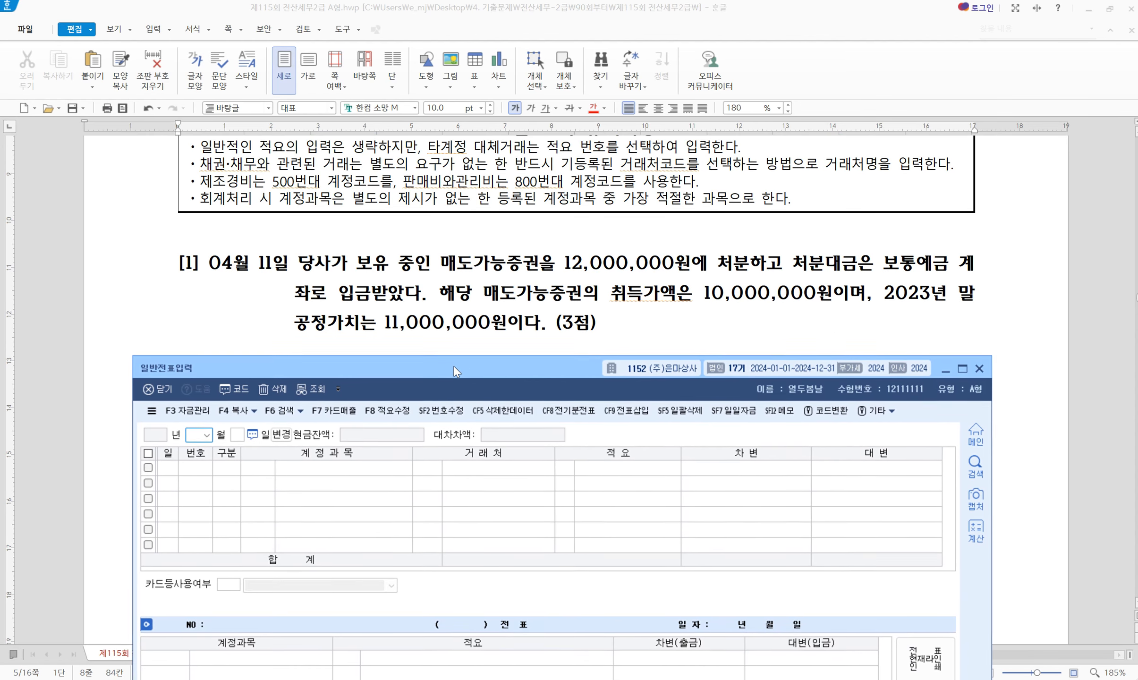
text(04)
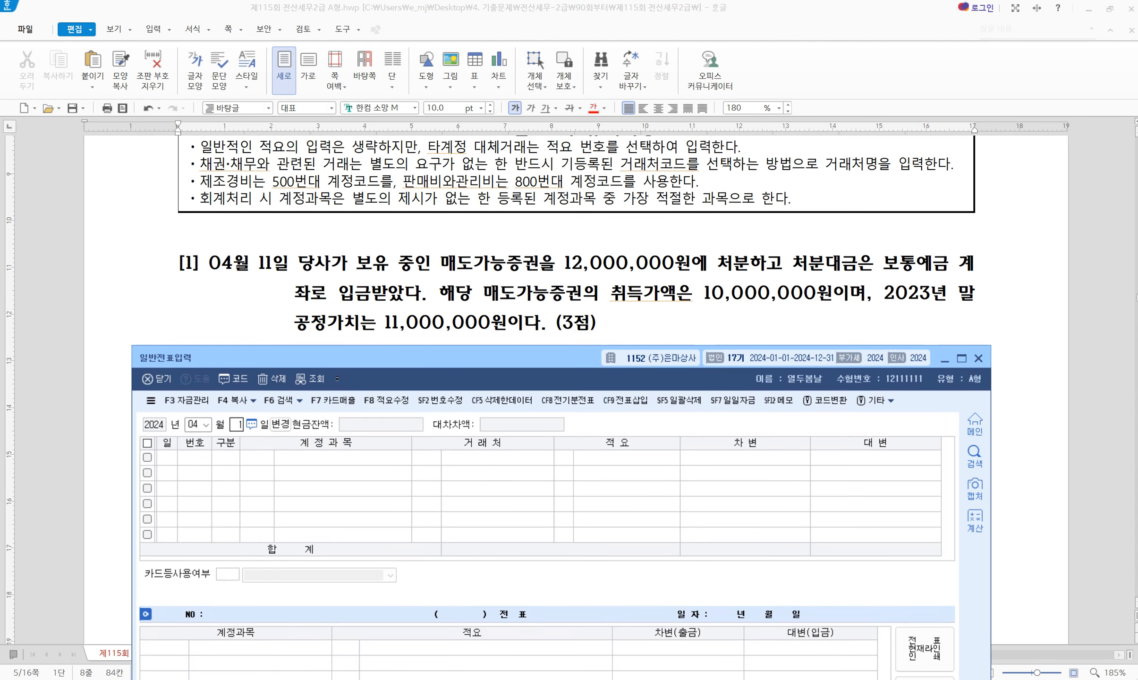
text(11)
key(Return)
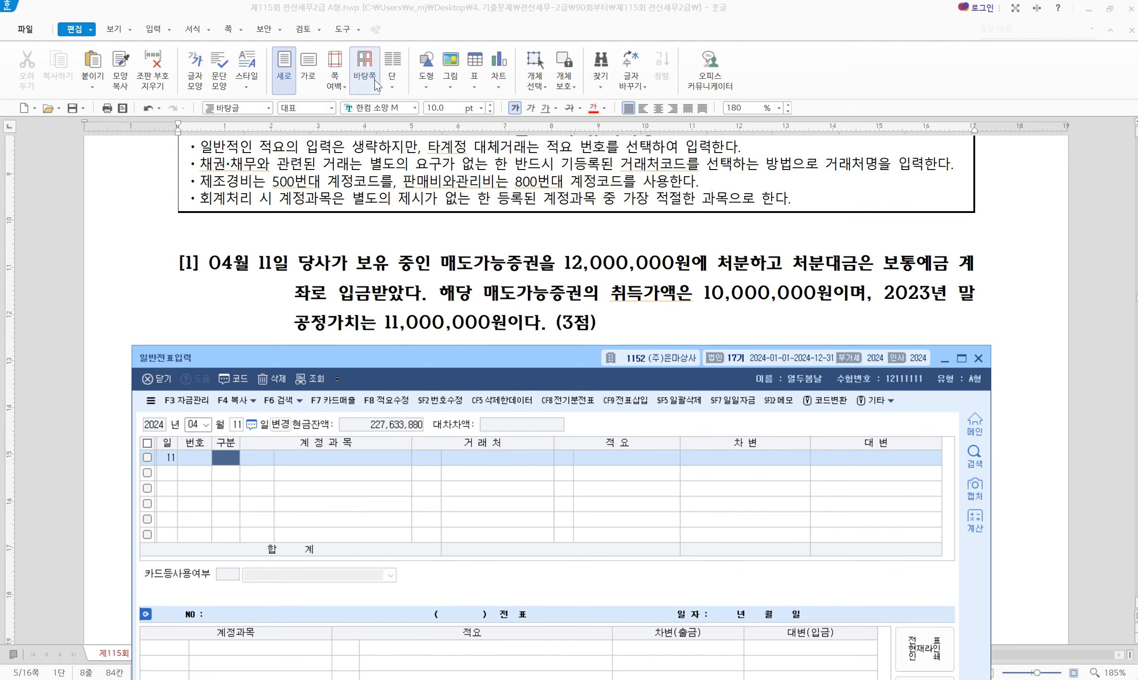
Highlight the 12,000,000원 disposal phrase, 보통예금, and the 11,000,000원 fair value in yellow
drag(442, 263, 755, 267)
key(alt+c)
click(798, 265)
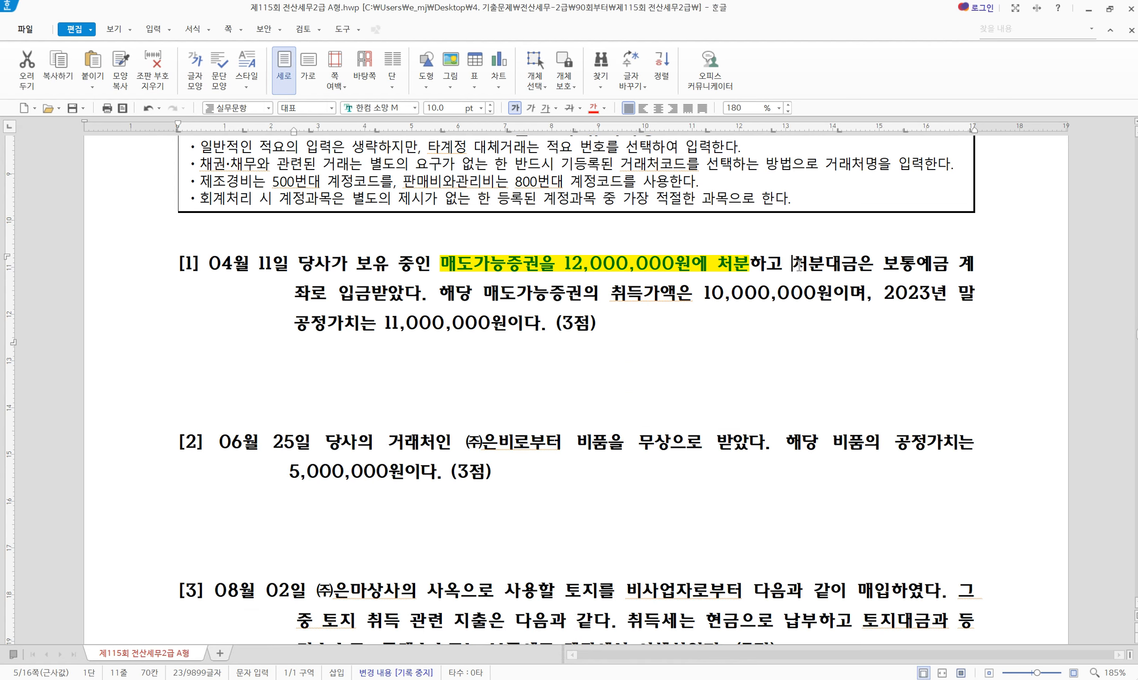
key(shift+Right)
key(shift+Right)
key(shift+Right)
key(shift+Right)
key(shift+Right)
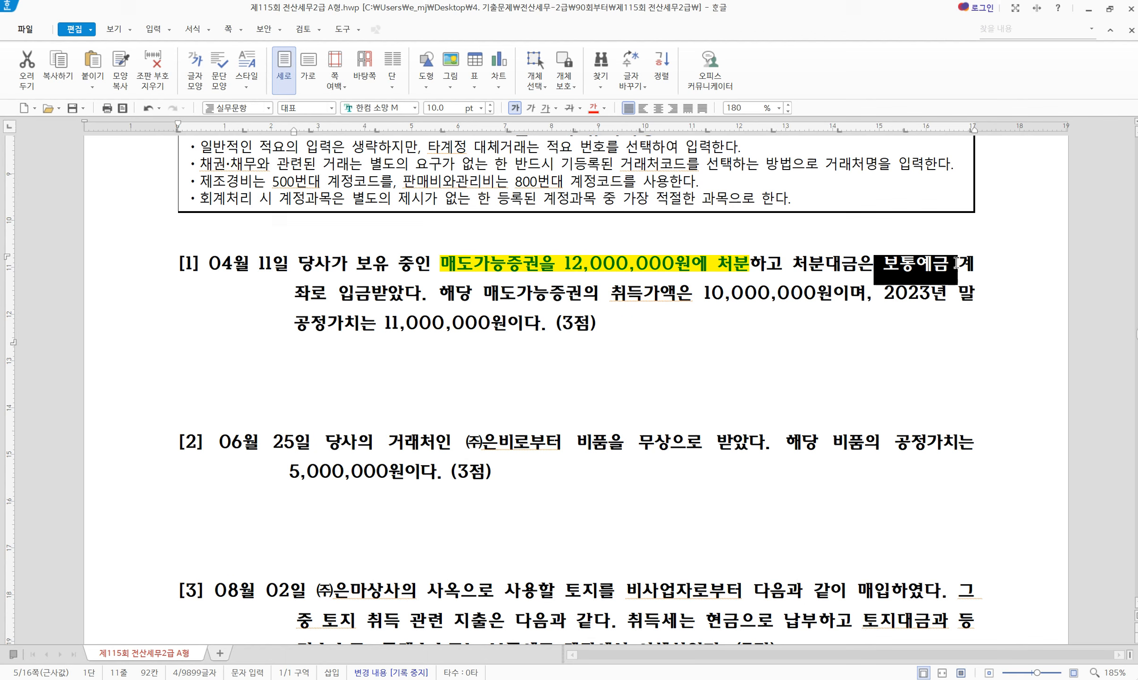
key(alt+c)
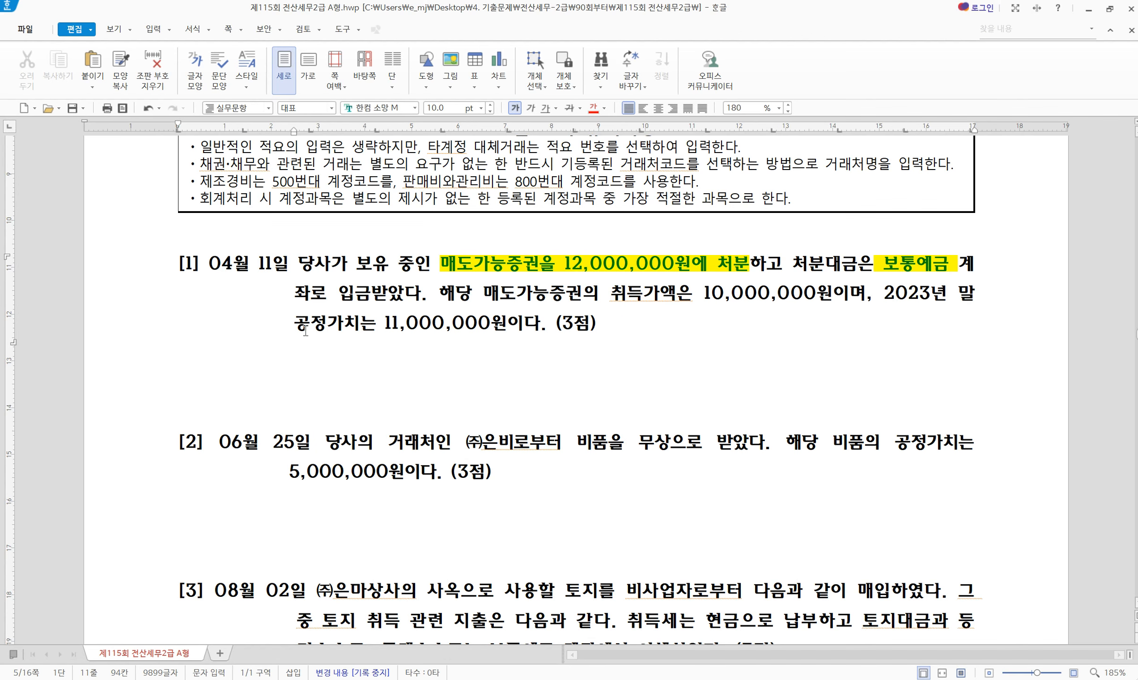
drag(293, 323, 512, 324)
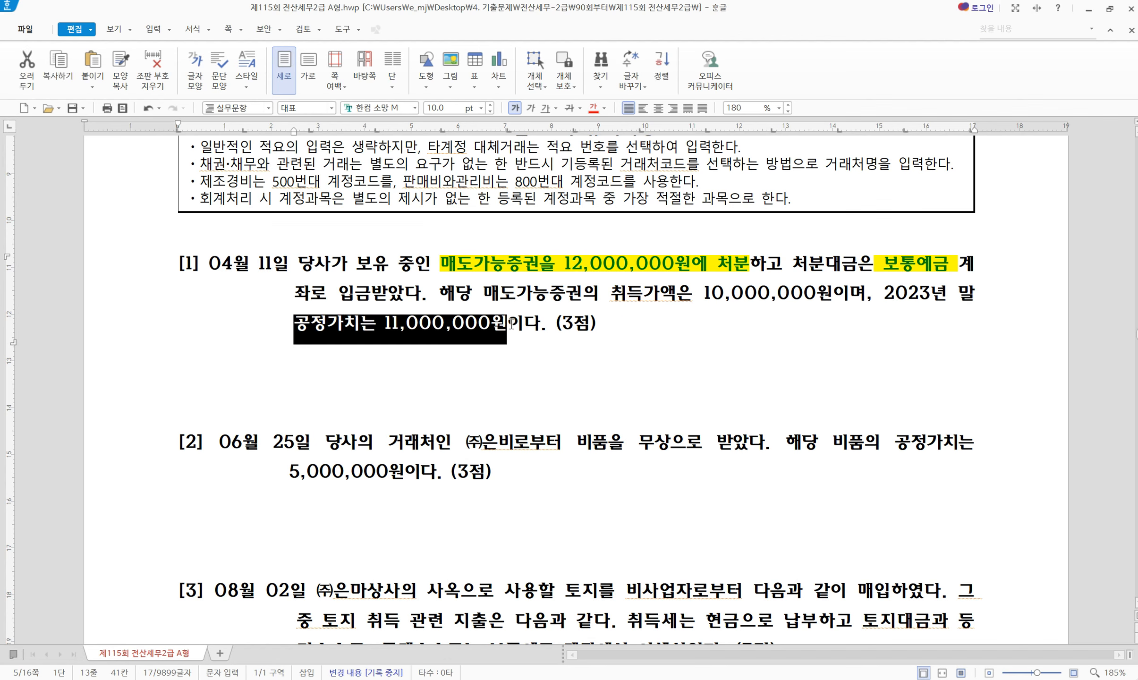
key(alt+c)
click(429, 331)
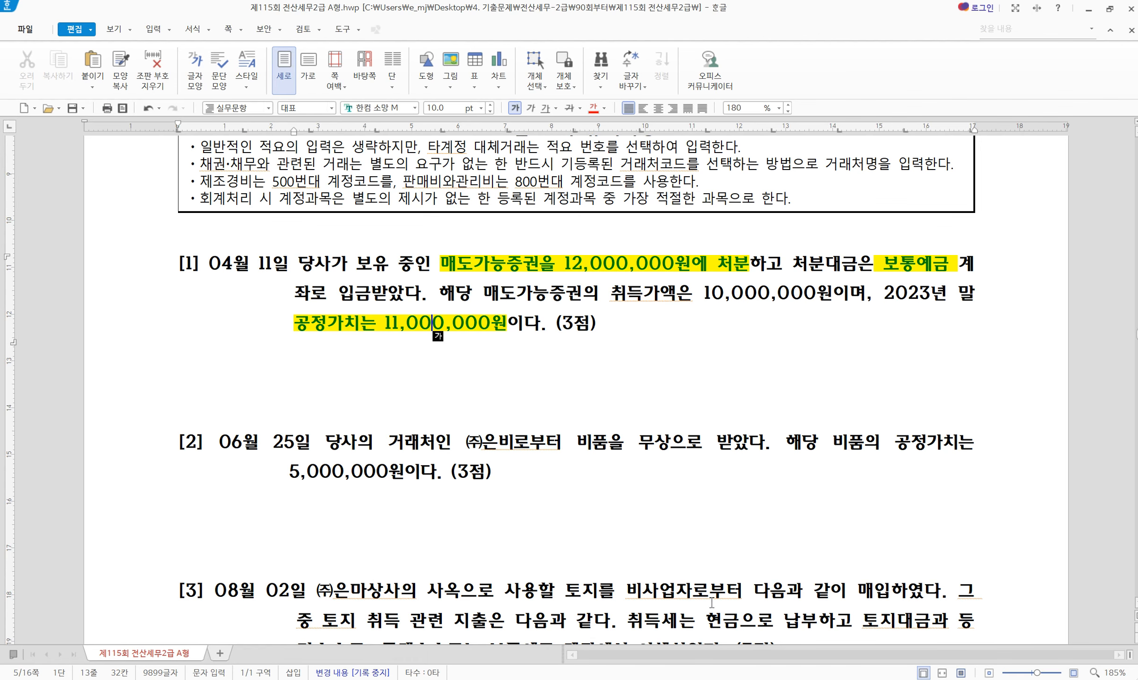
click(768, 679)
Credit 0178 매도가능증권 for 11,000,000 on the April 11 voucher
text(4)
key(Return)
text(178)
key(Return)
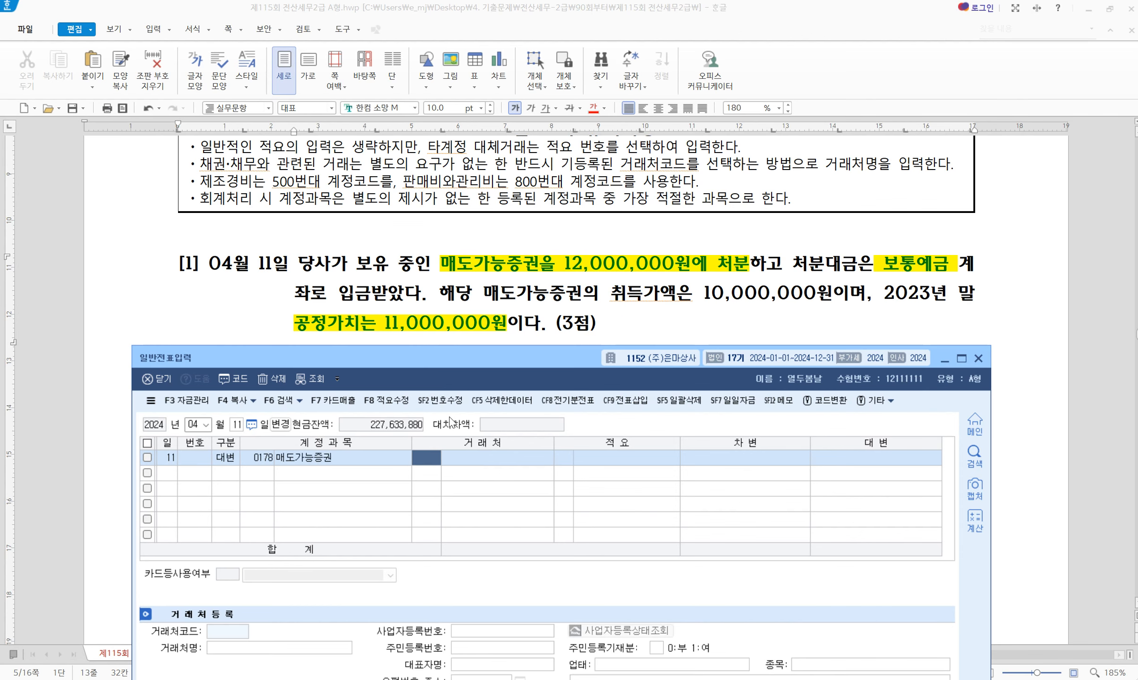
key(Return)
key(Return)
key(Return)
key(Return)
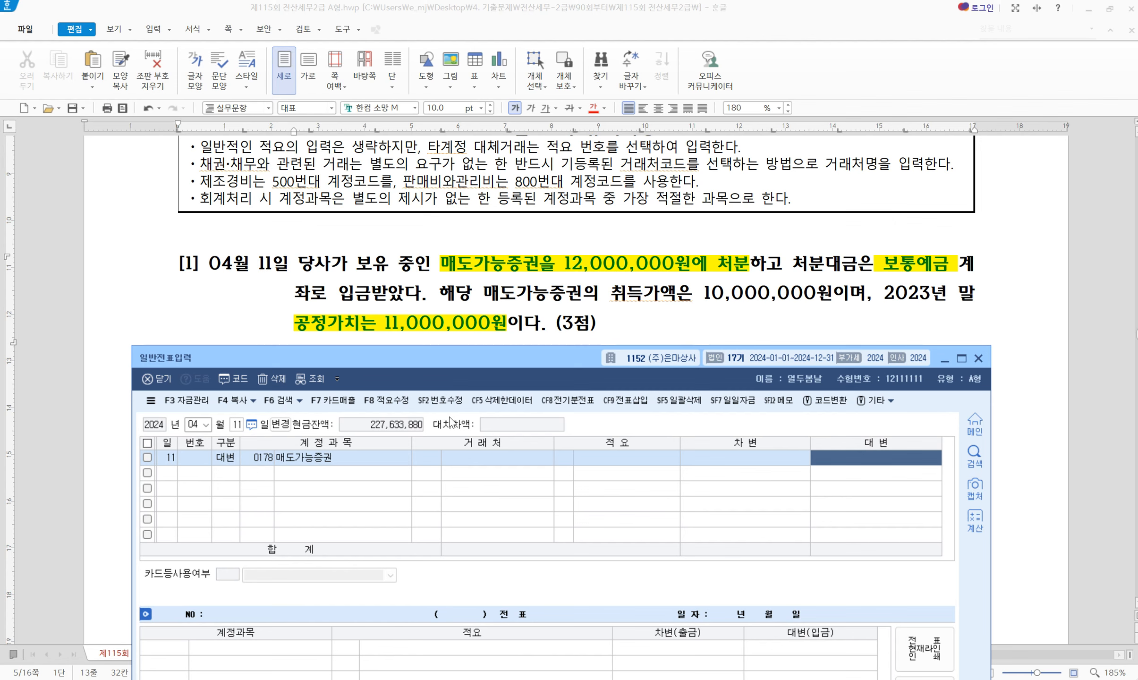
text(11000000)
key(Return)
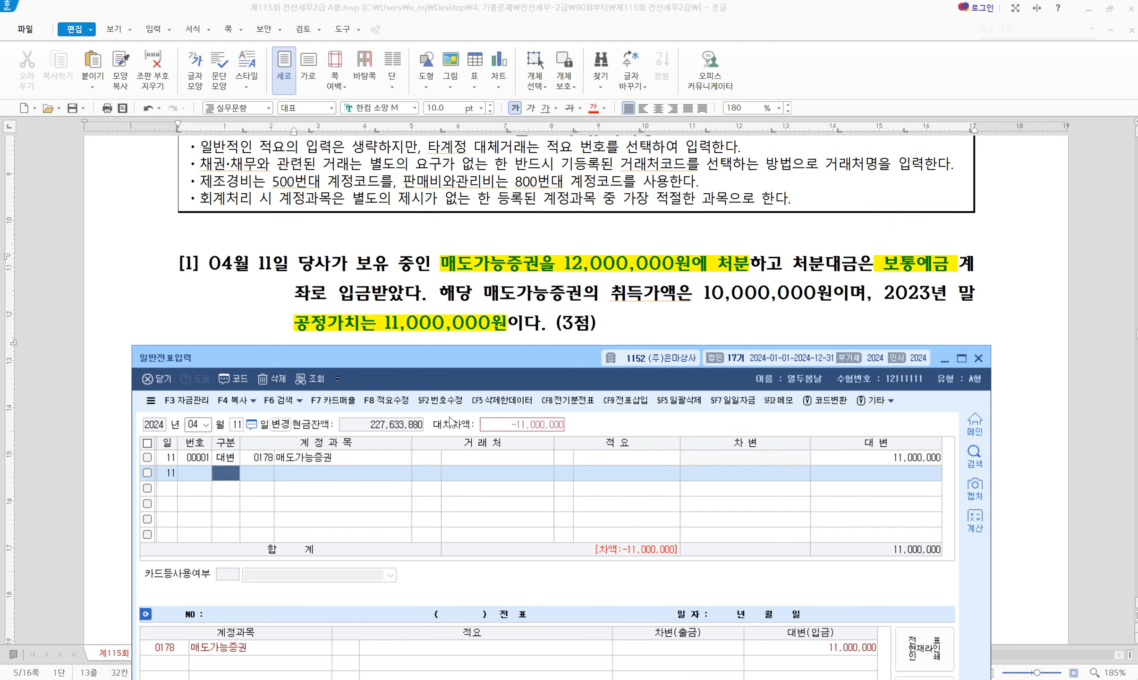
Debit 0103 보통예금 for 12,000,000 on the next line
text(3103)
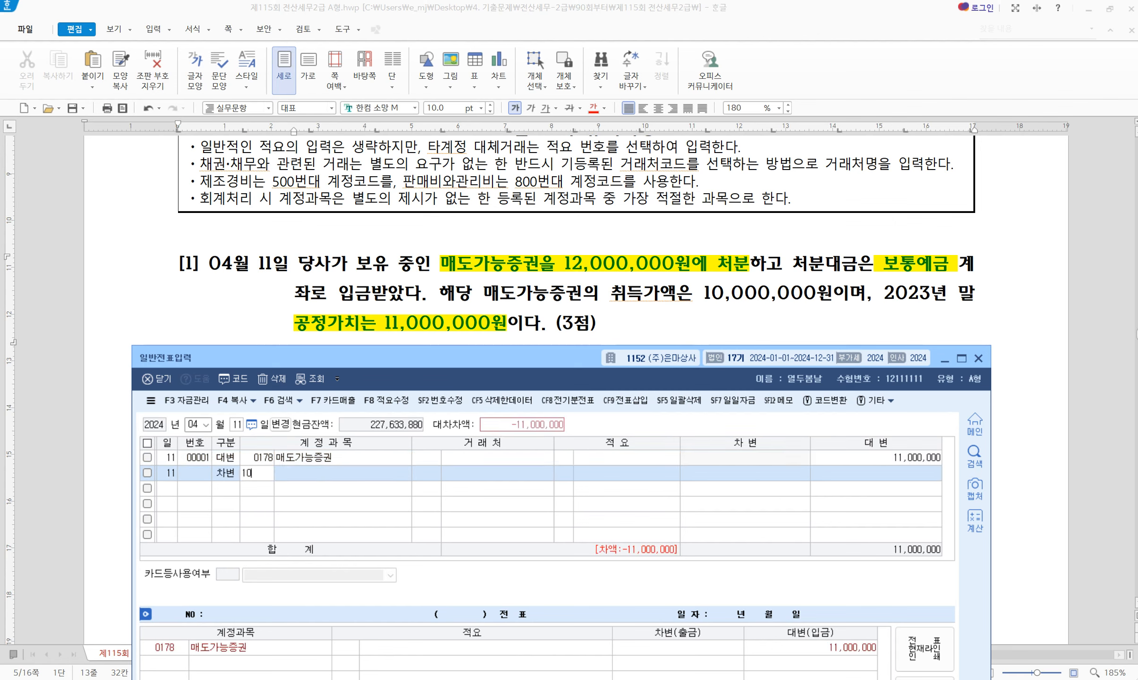
key(Return)
key(Return)
key(Return)
key(Return)
text(12000000)
key(Return)
key(Return)
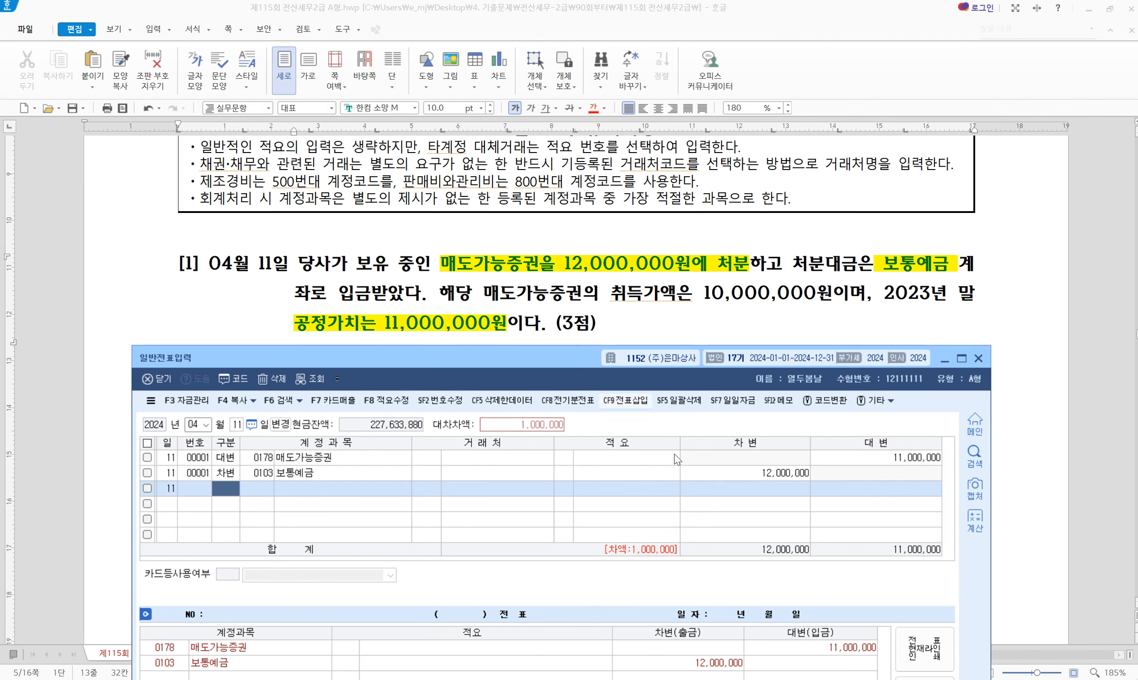
Open the 합계잔액시산표 through month 12 and locate the 매도가능증권평가이익 row
click(765, 679)
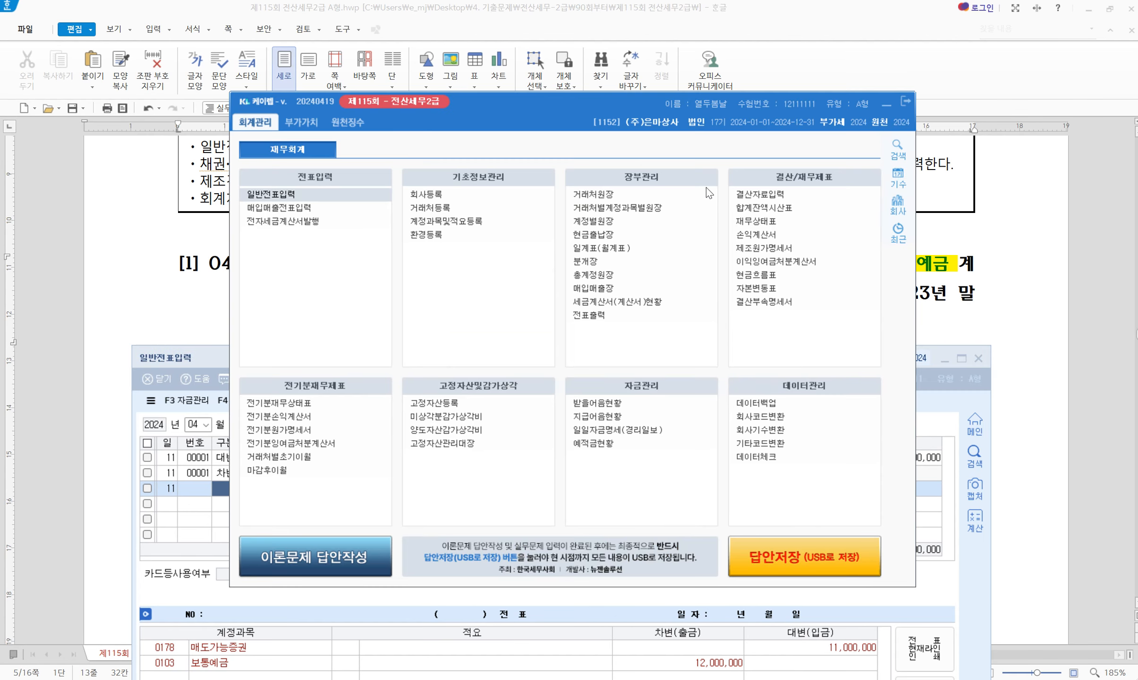
click(768, 208)
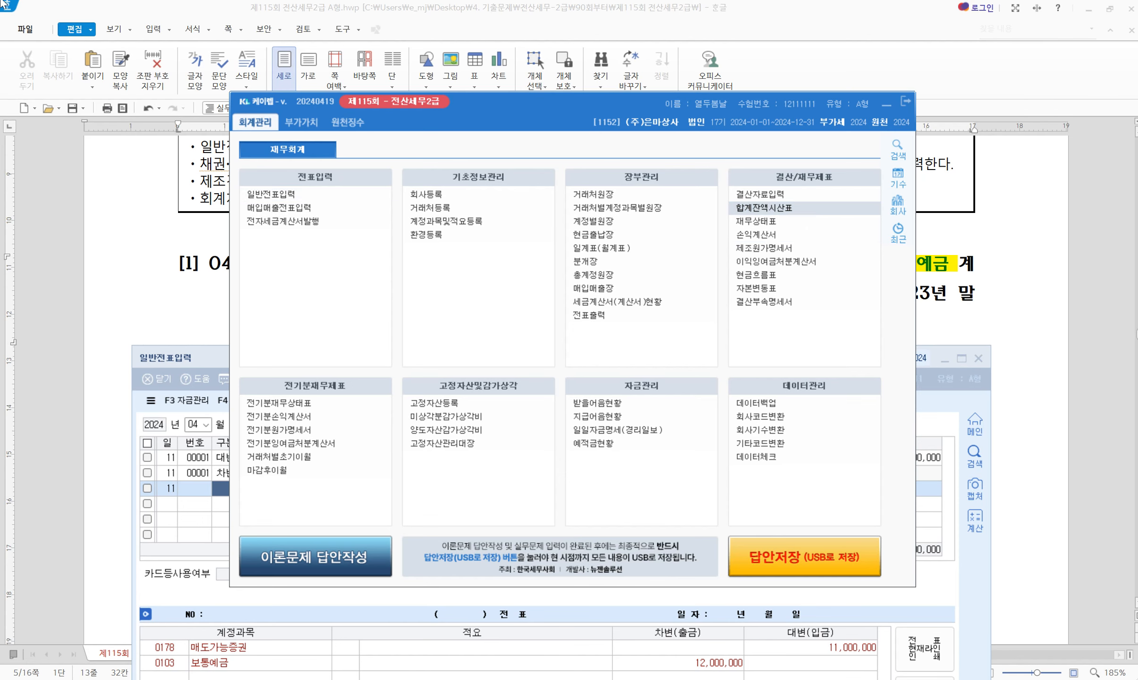
text(12)
key(Return)
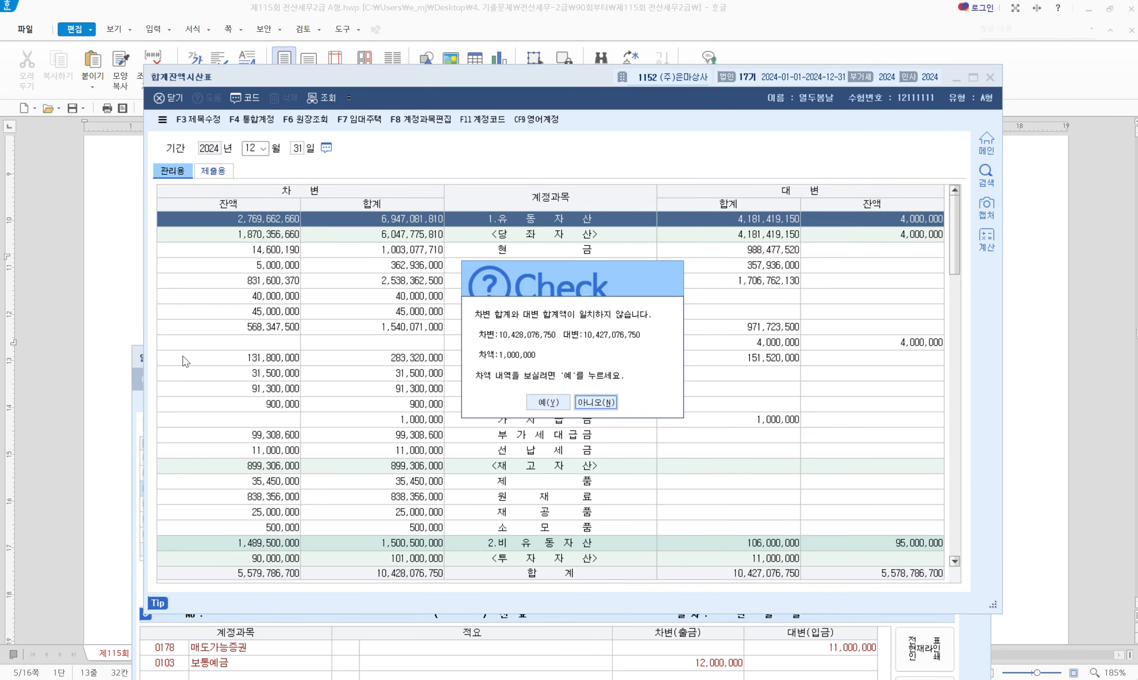
click(595, 402)
scroll(653, 451, down, 10)
scroll(653, 451, down, 2)
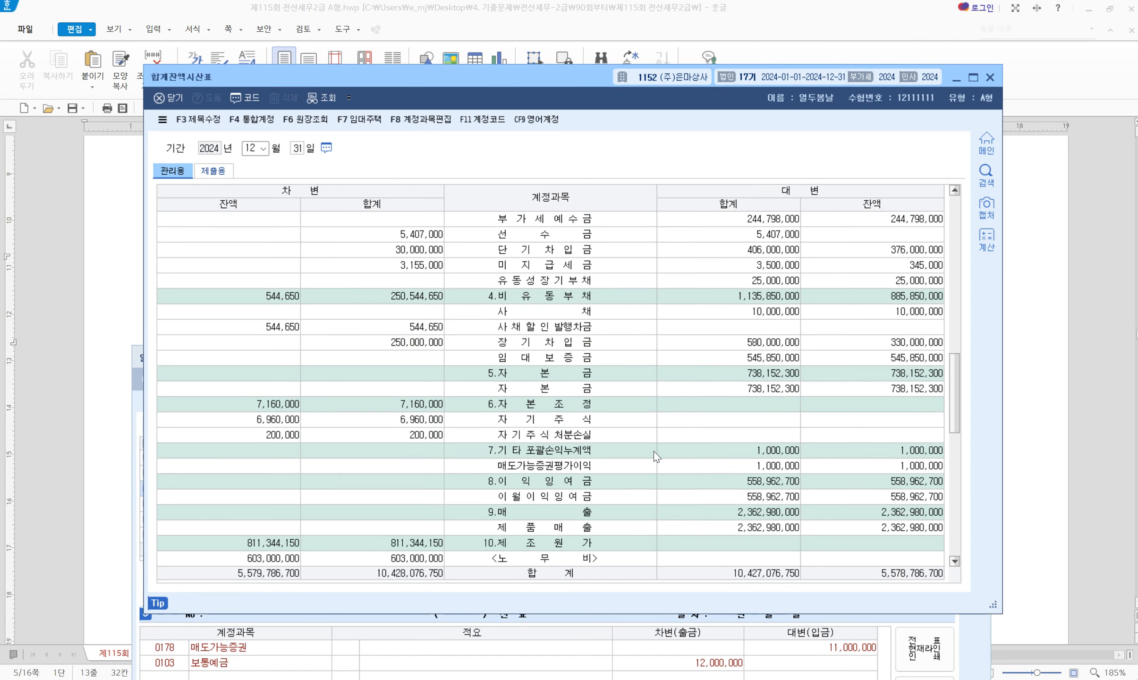
click(576, 470)
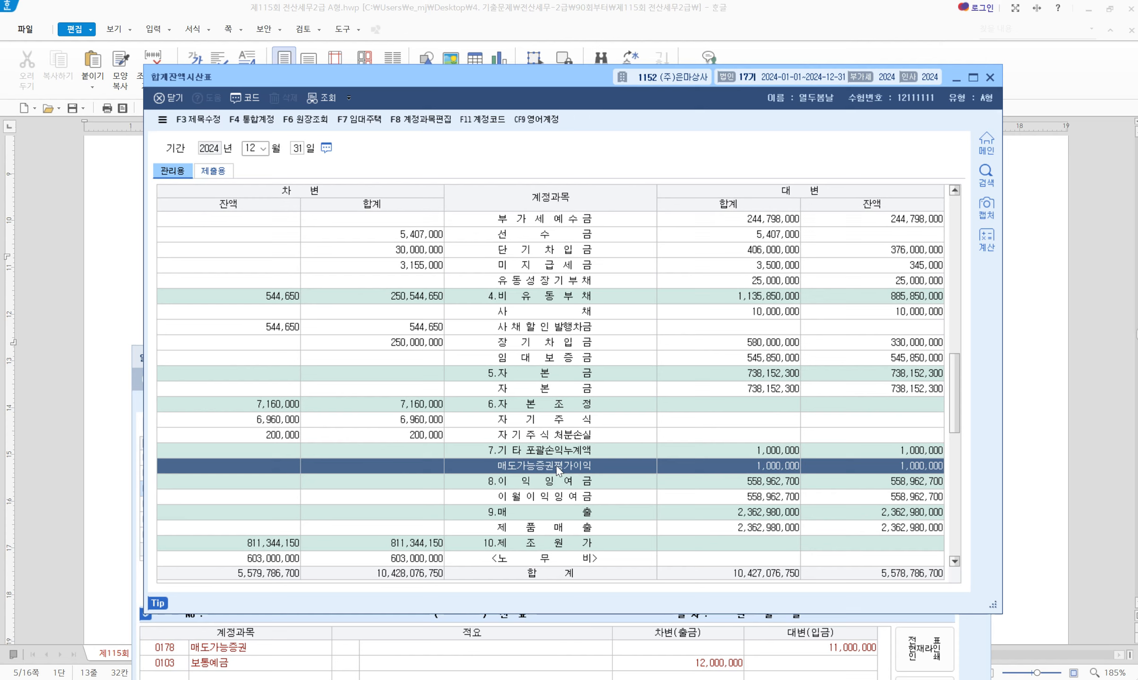
Debit 0394 매도가능증권평가이익 1,000,000 on the April 11 voucher and refresh the trial balance
click(552, 650)
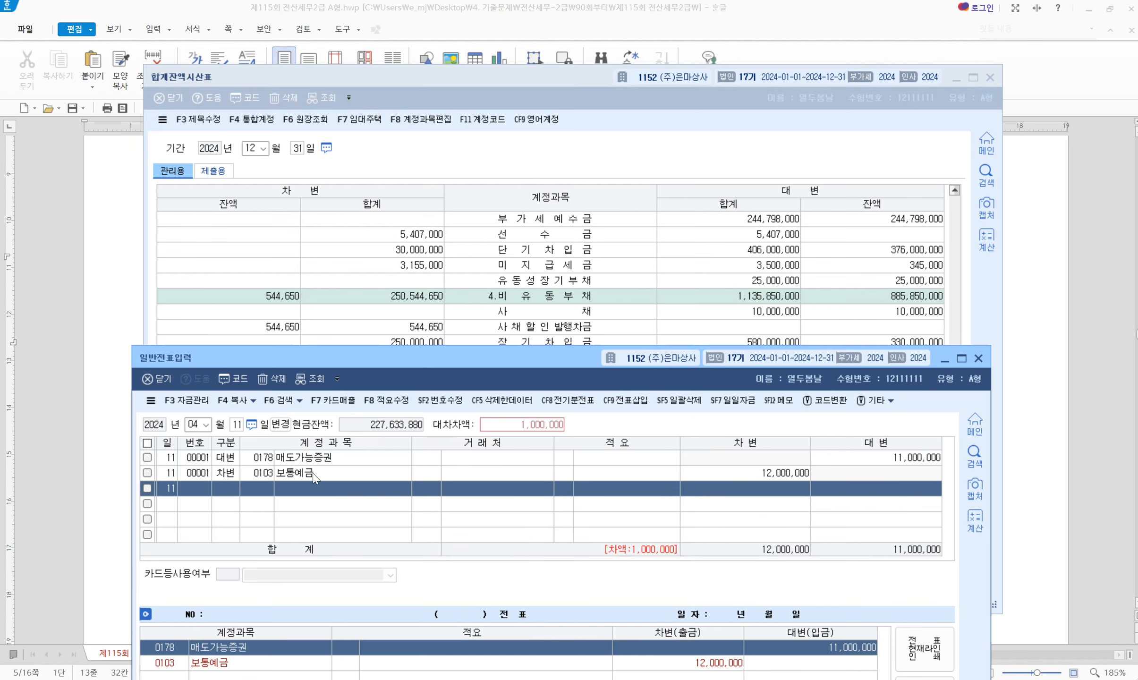
click(231, 491)
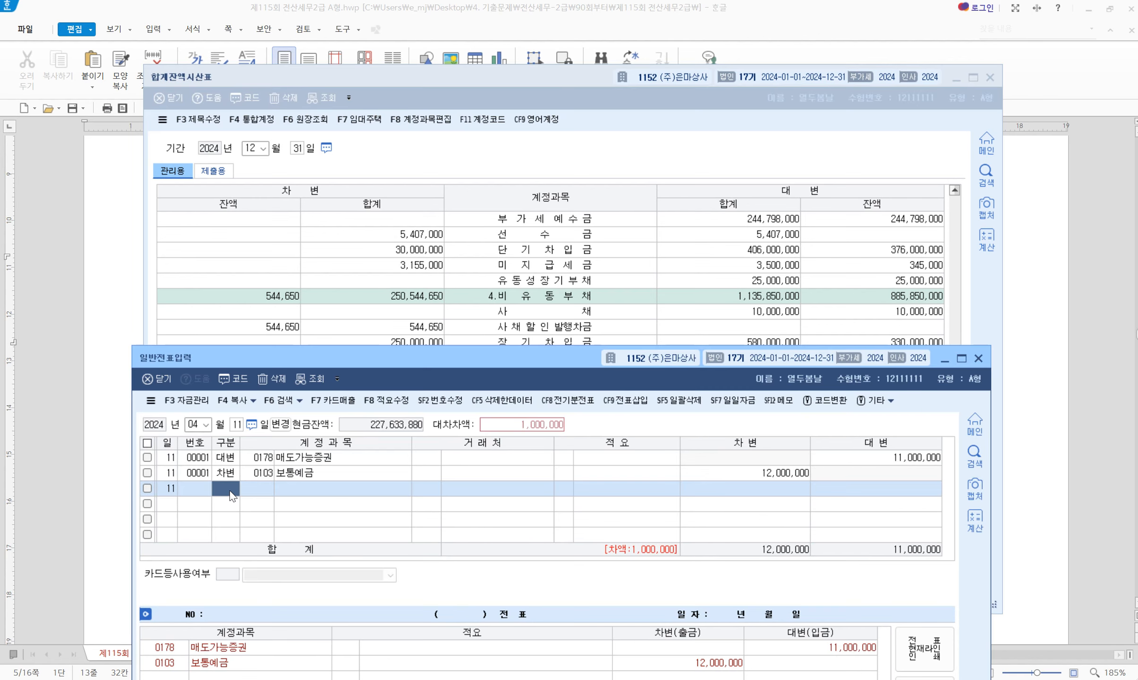
text(3)
key(Return)
text(매도가)
key(Return)
key(Down)
key(Down)
key(Down)
key(Up)
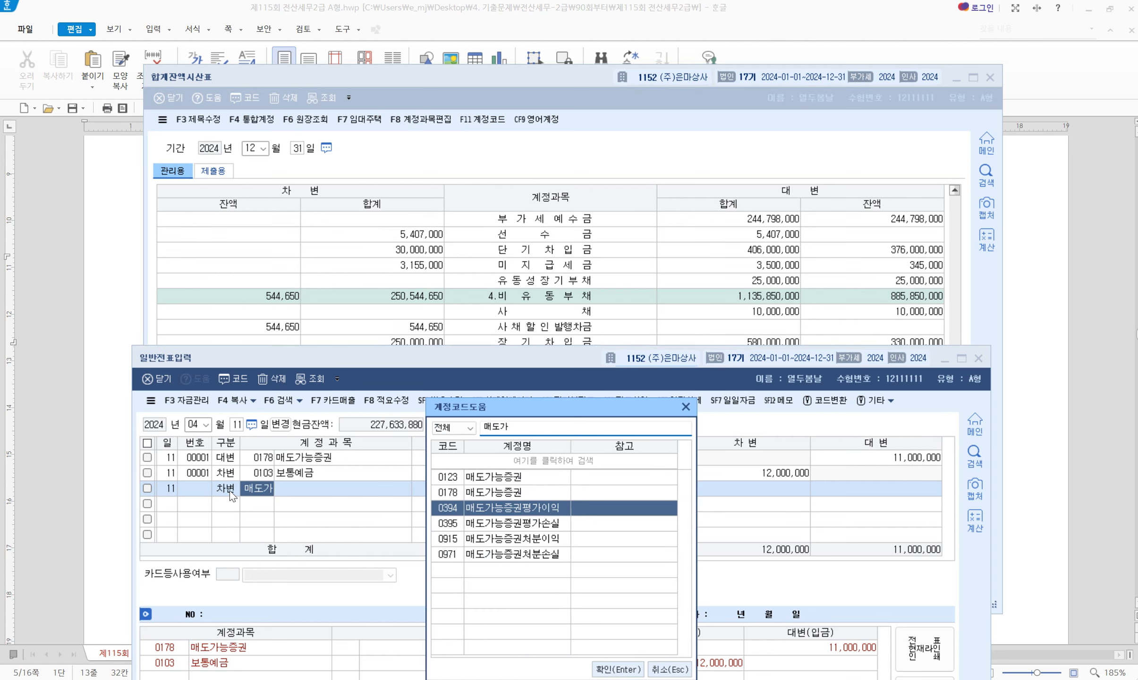
key(Return)
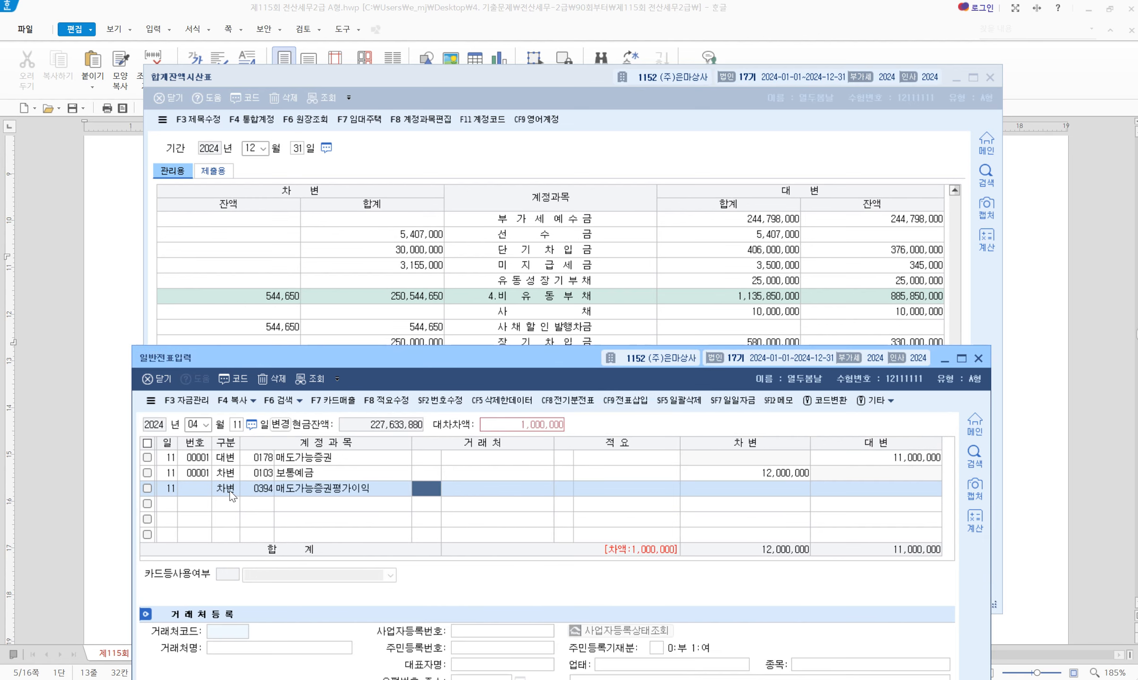
key(Return)
key(Return)
key(Return)
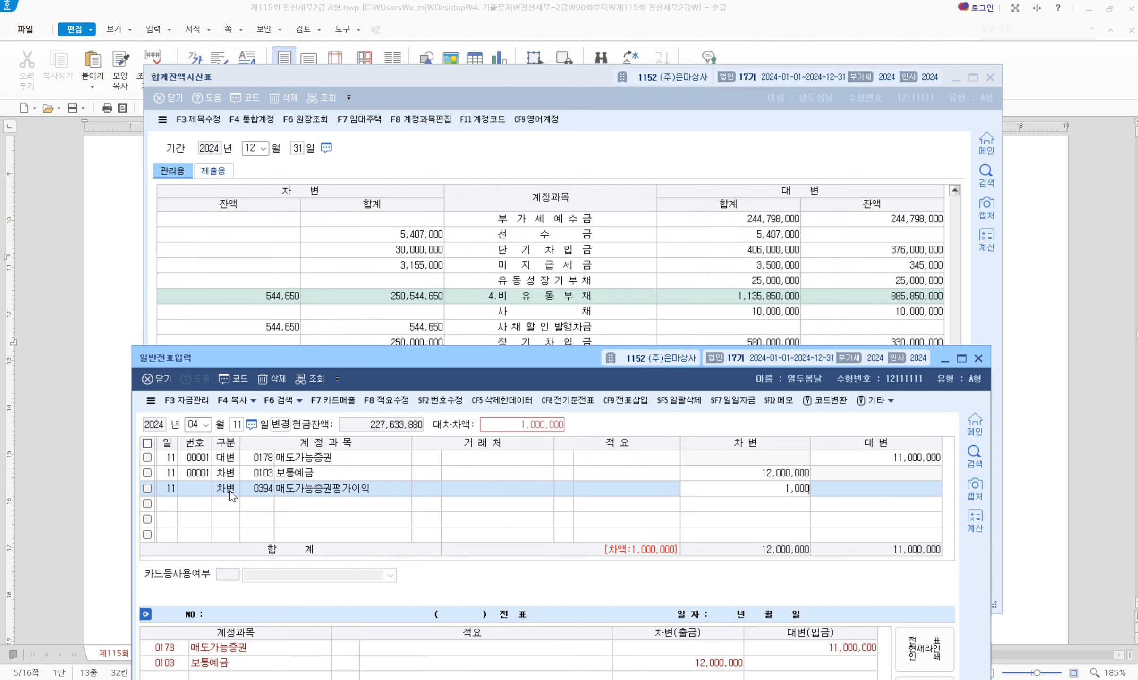
key(Return)
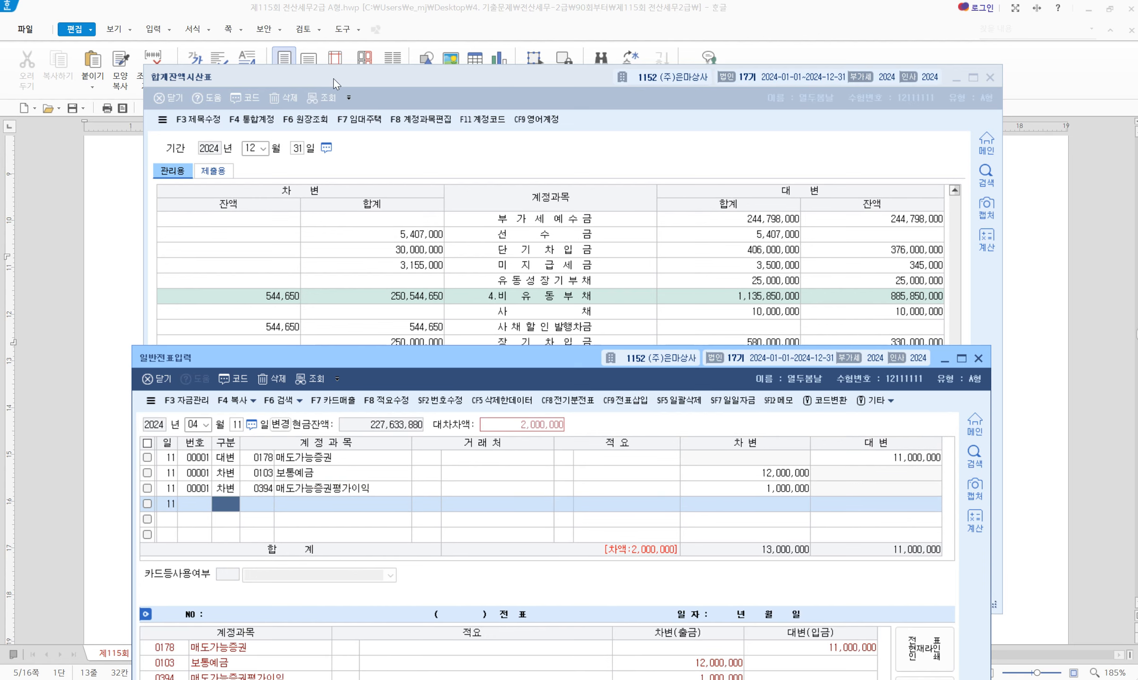
click(434, 284)
click(297, 149)
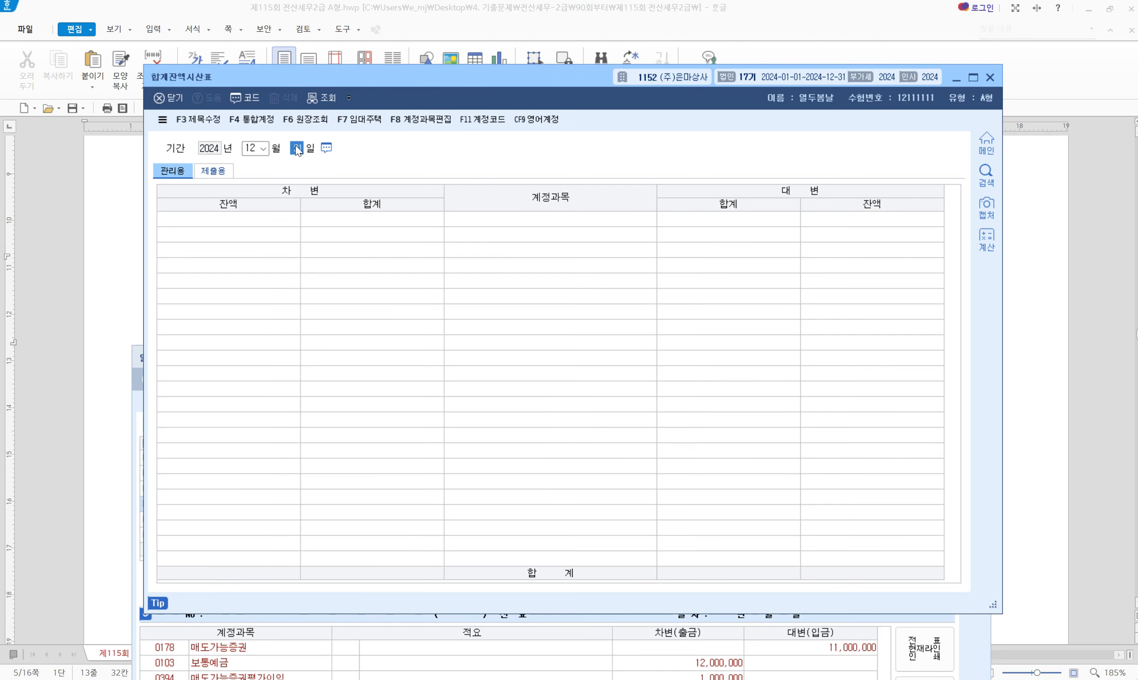
Reload the trial balance, recheck the 매도가능증권평가이익 row, then close the report
key(Return)
key(Return)
scroll(598, 499, down, 4)
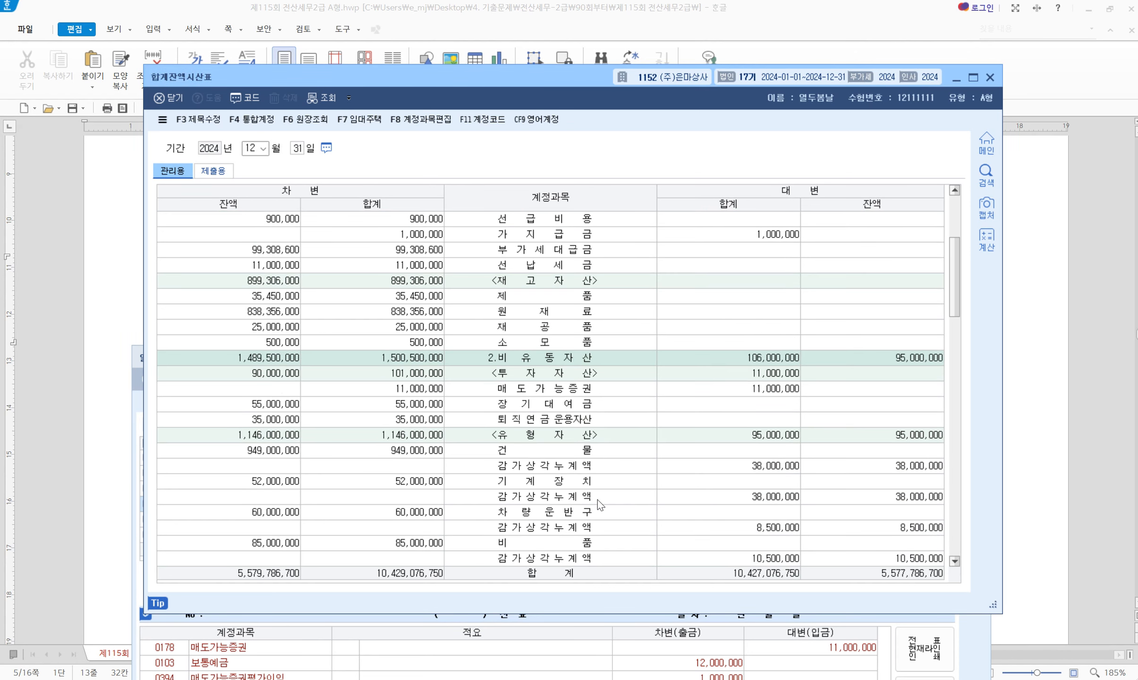
scroll(598, 500, down, 9)
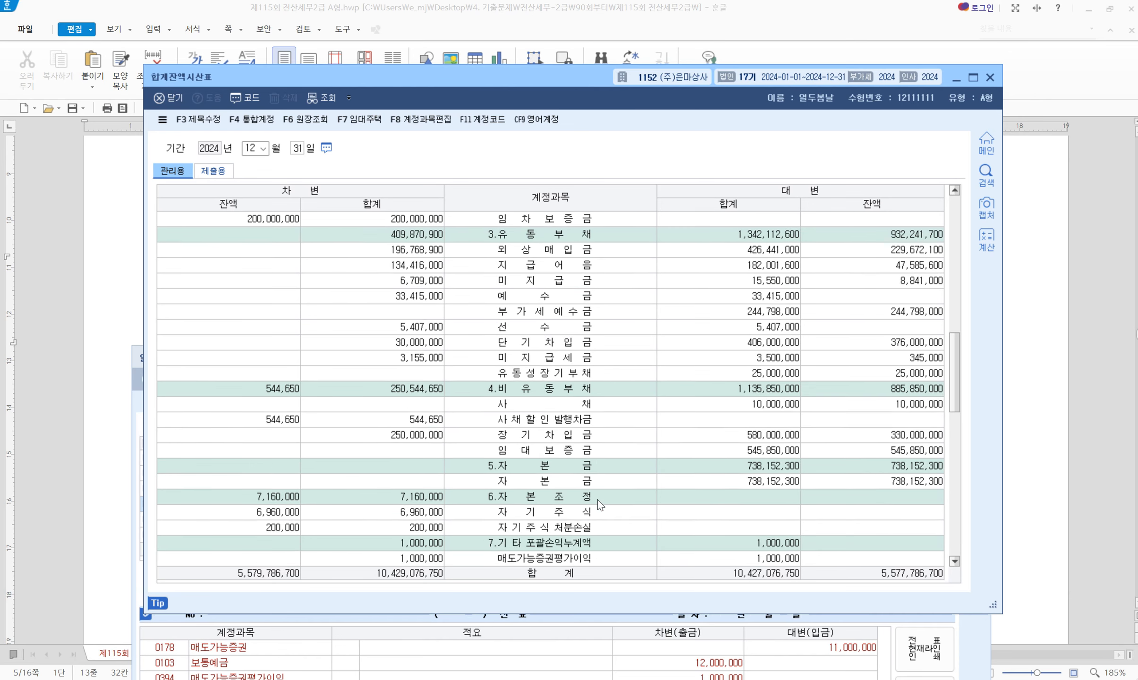
scroll(597, 499, down, 2)
click(534, 469)
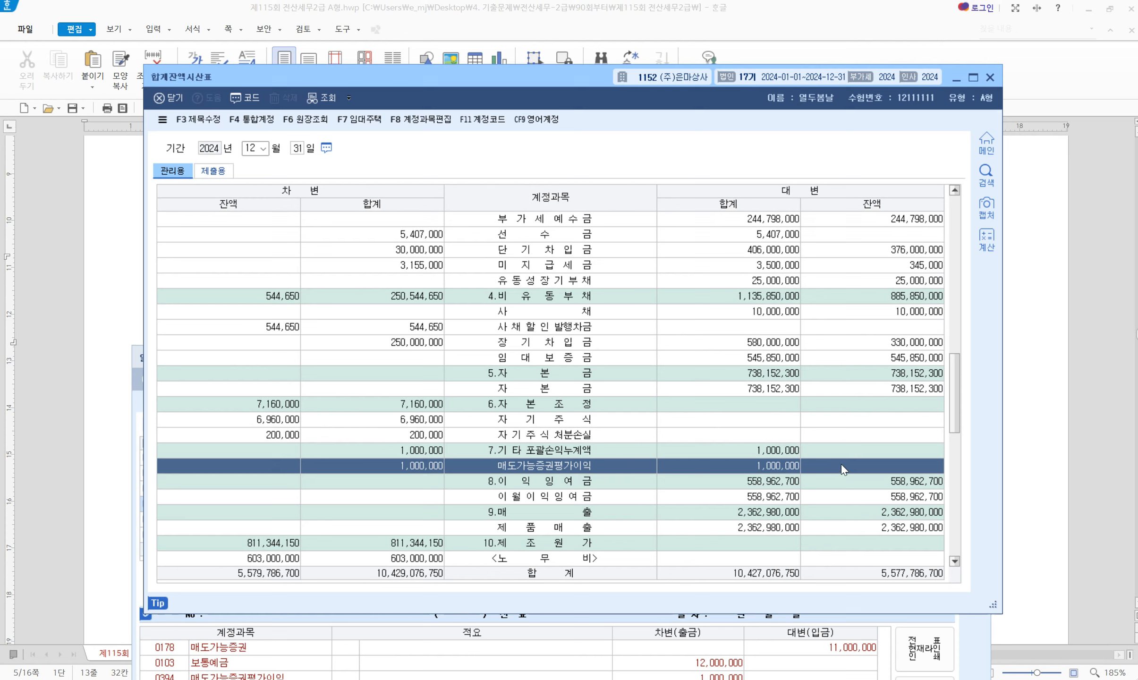
click(990, 77)
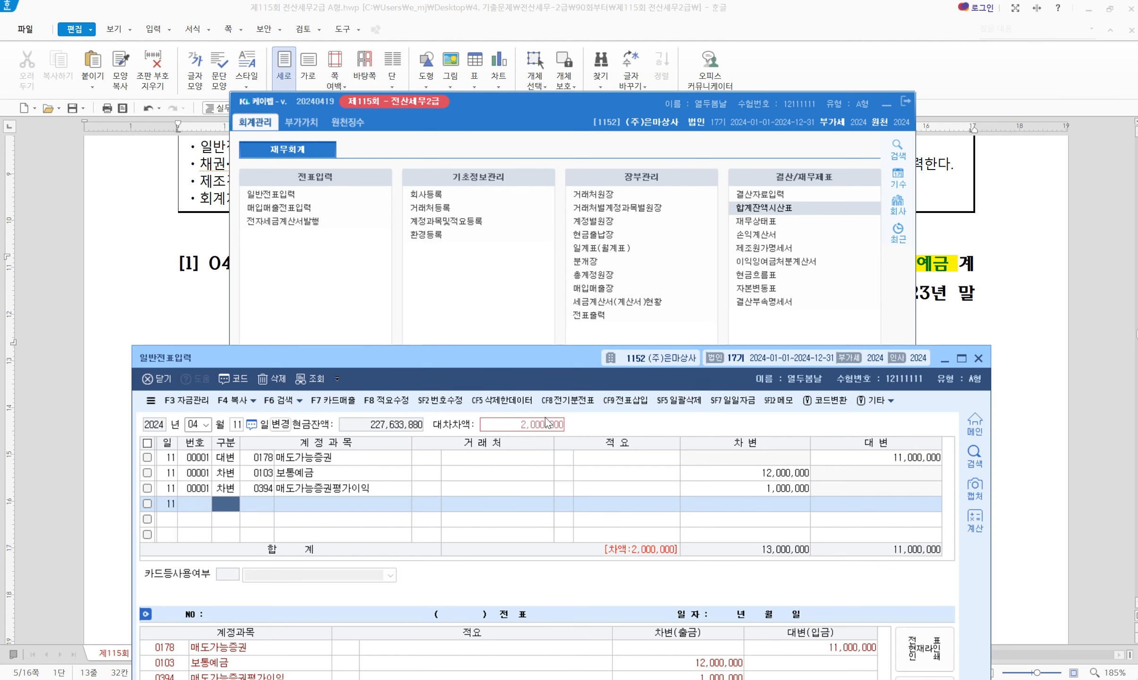
Credit 0915 매도가능증권처분이익 2,000,000 so the April 11 entry balances at 13,000,000
text(4)
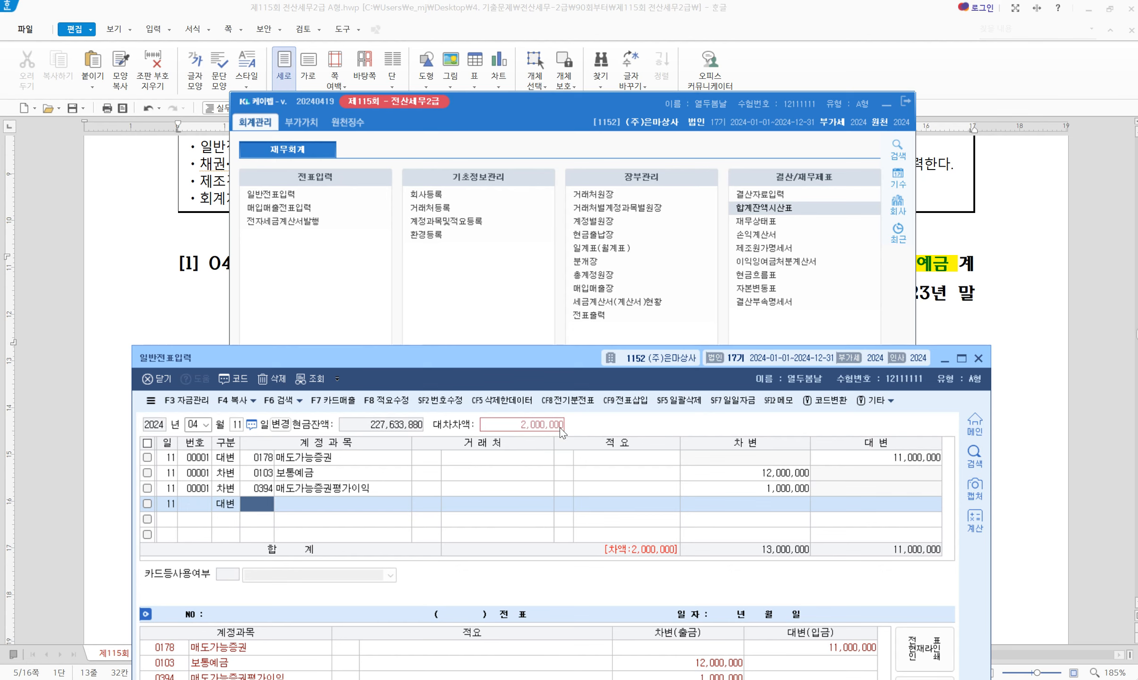
text(905)
key(Return)
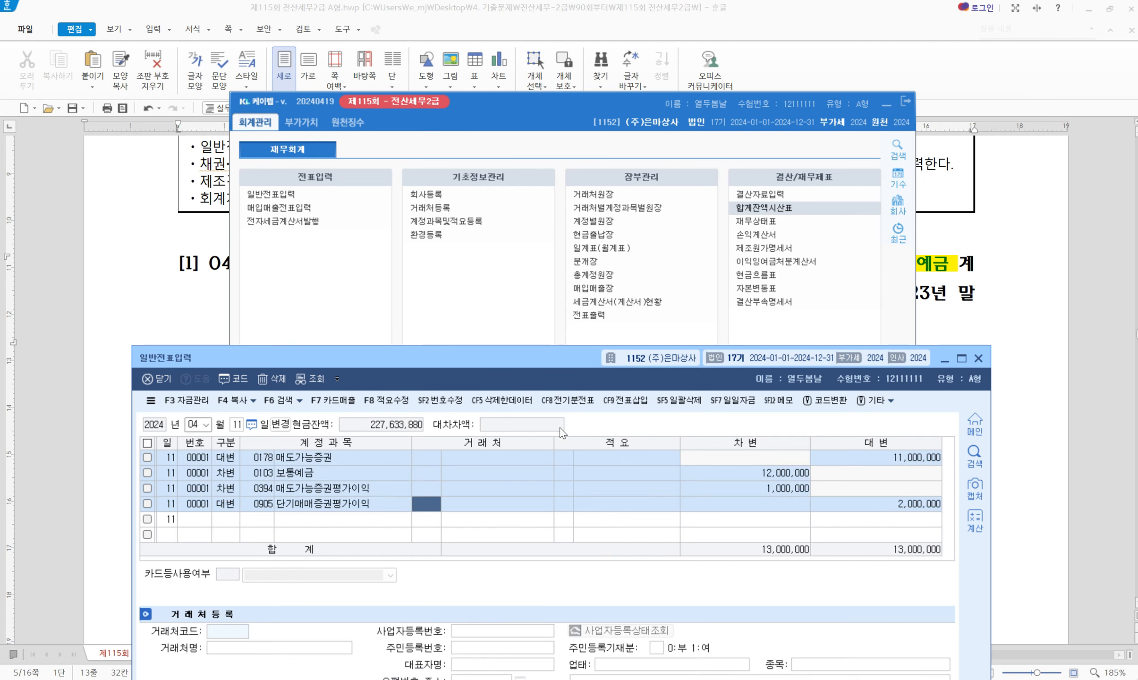
key(shift+Tab)
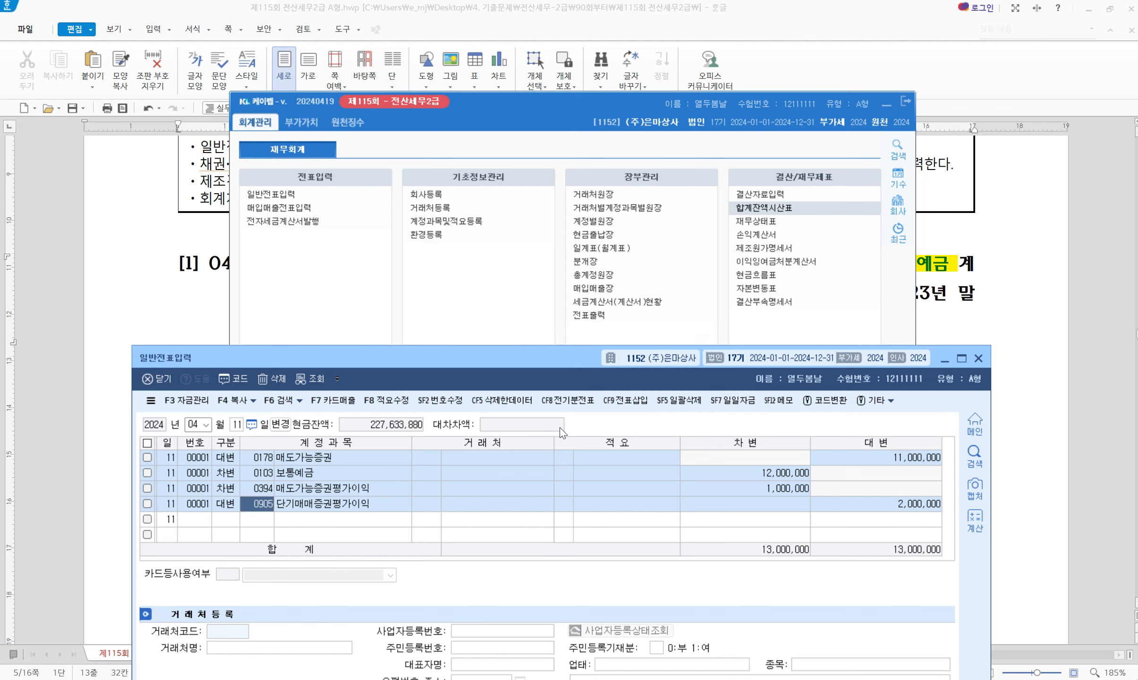
text(915)
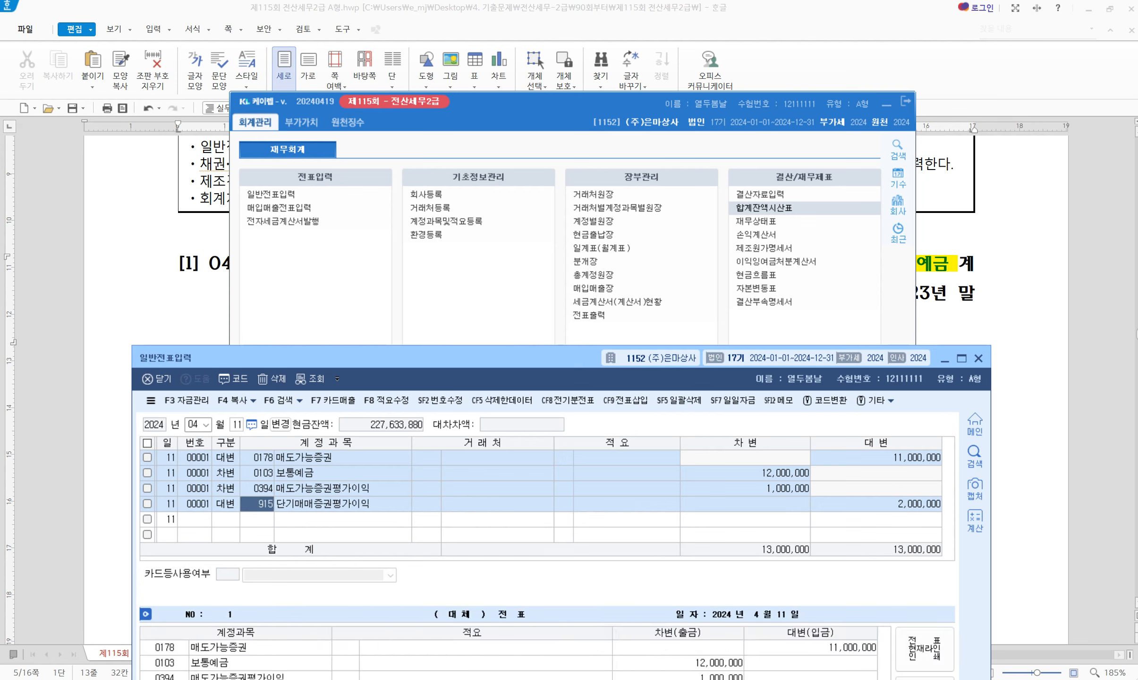
key(Return)
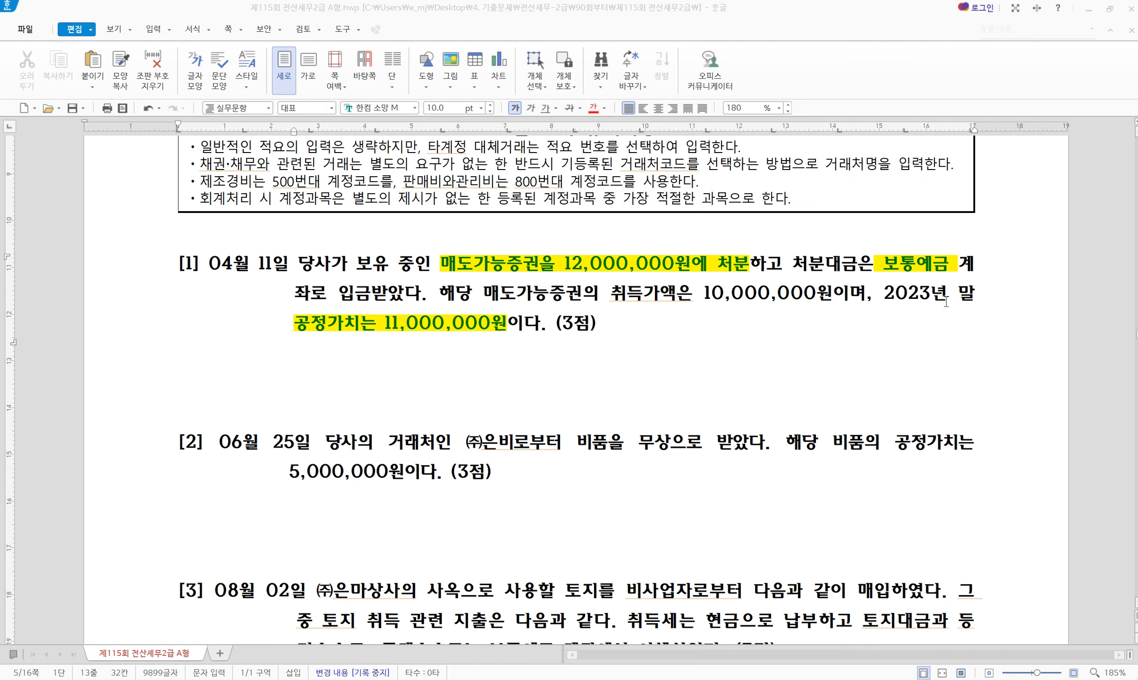
click(956, 301)
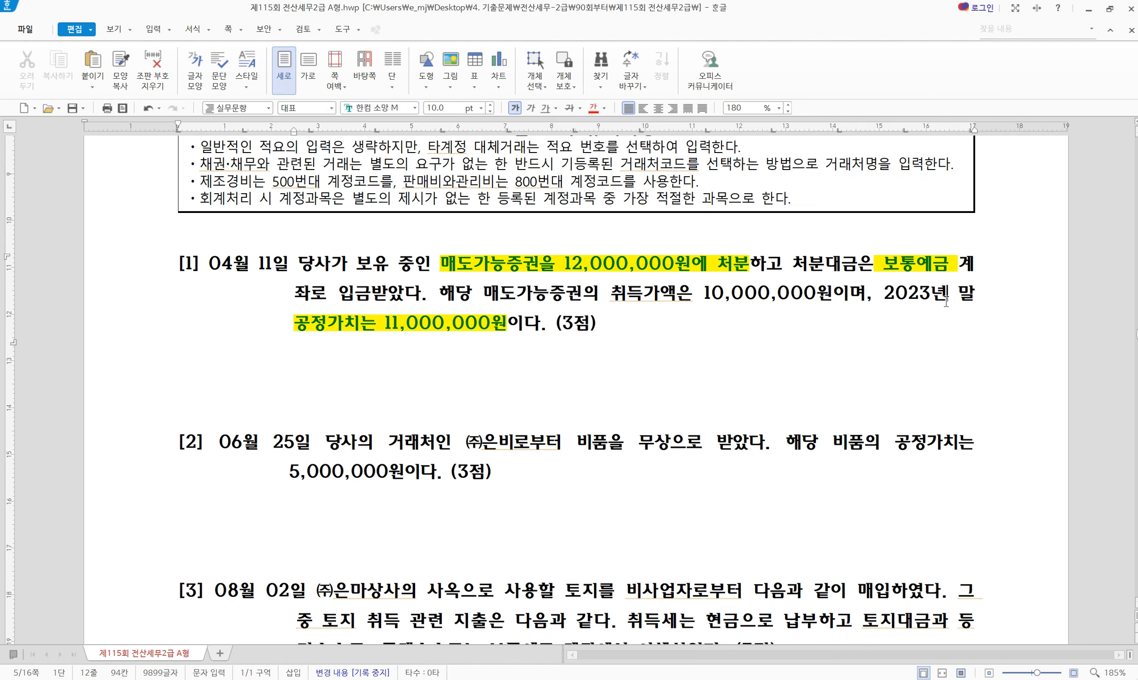
Review the 12,000,000 sale and 10,000,000 acquisition amounts in question [1]
drag(456, 263, 751, 260)
drag(626, 291, 834, 290)
click(584, 272)
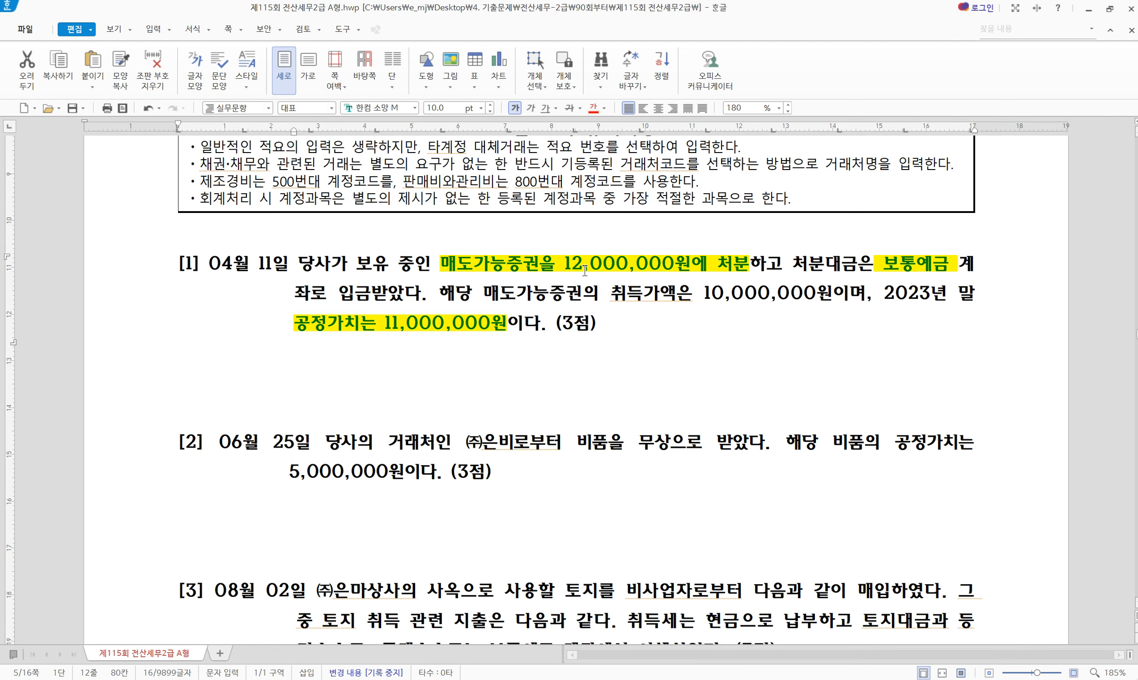
click(775, 292)
drag(763, 265, 650, 265)
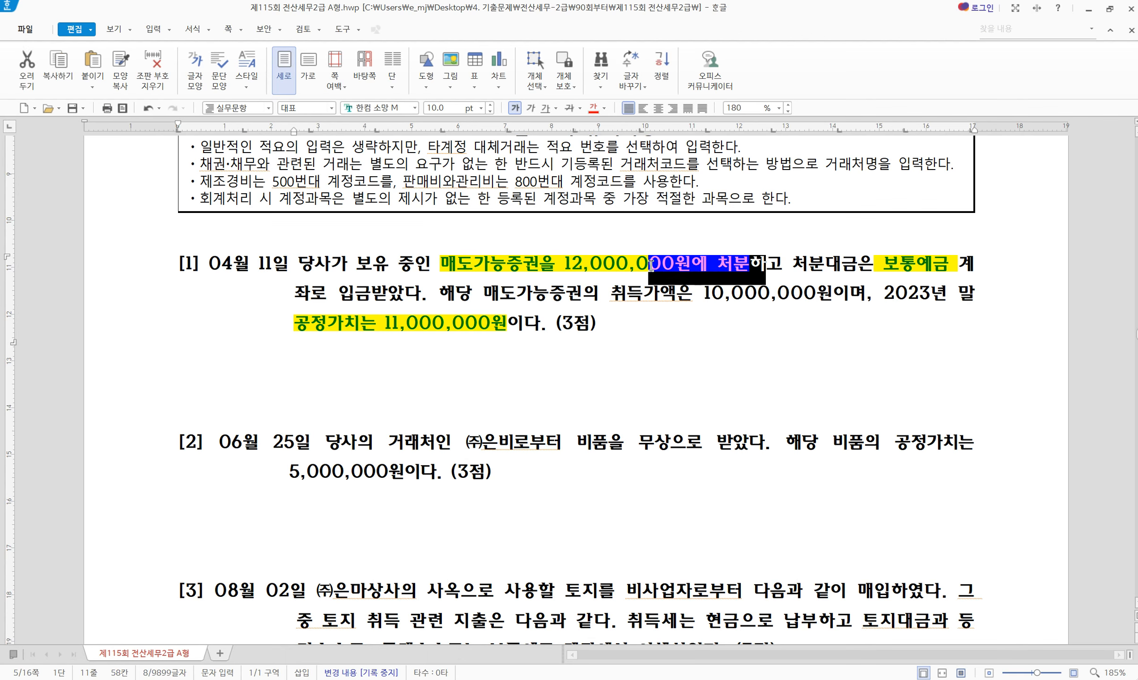
click(771, 293)
key(alt+Tab)
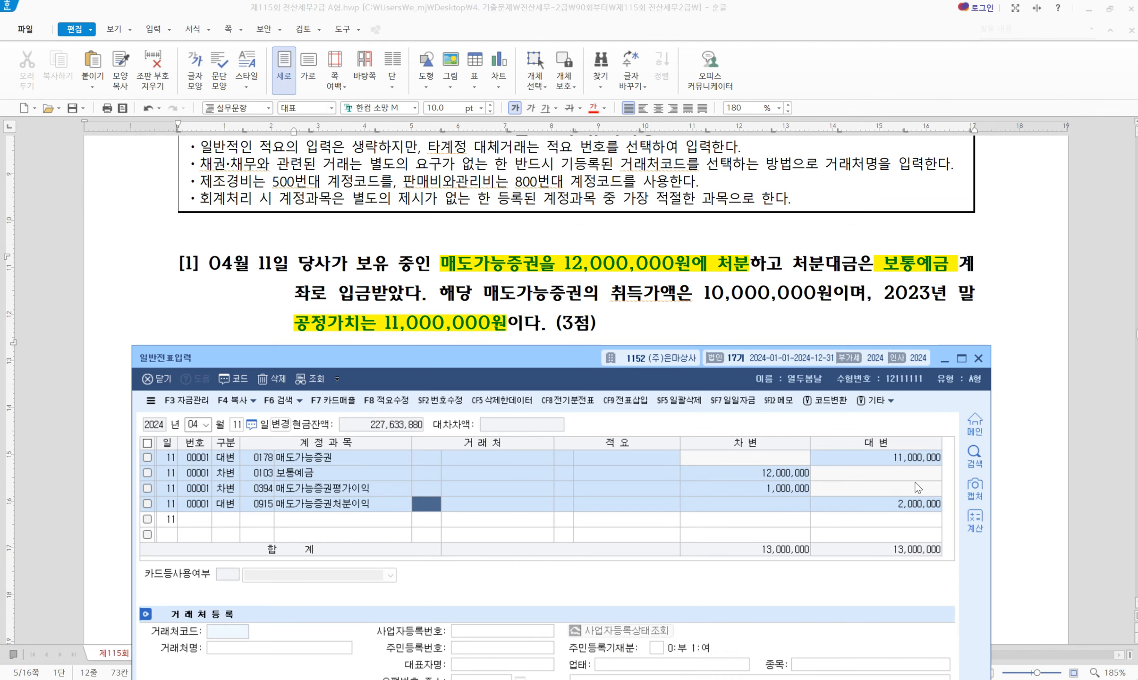
click(500, 329)
Move the journal below question [2] and set the entry date to 06/25
scroll(508, 388, down, 5)
scroll(508, 387, up, 2)
key(alt+Tab)
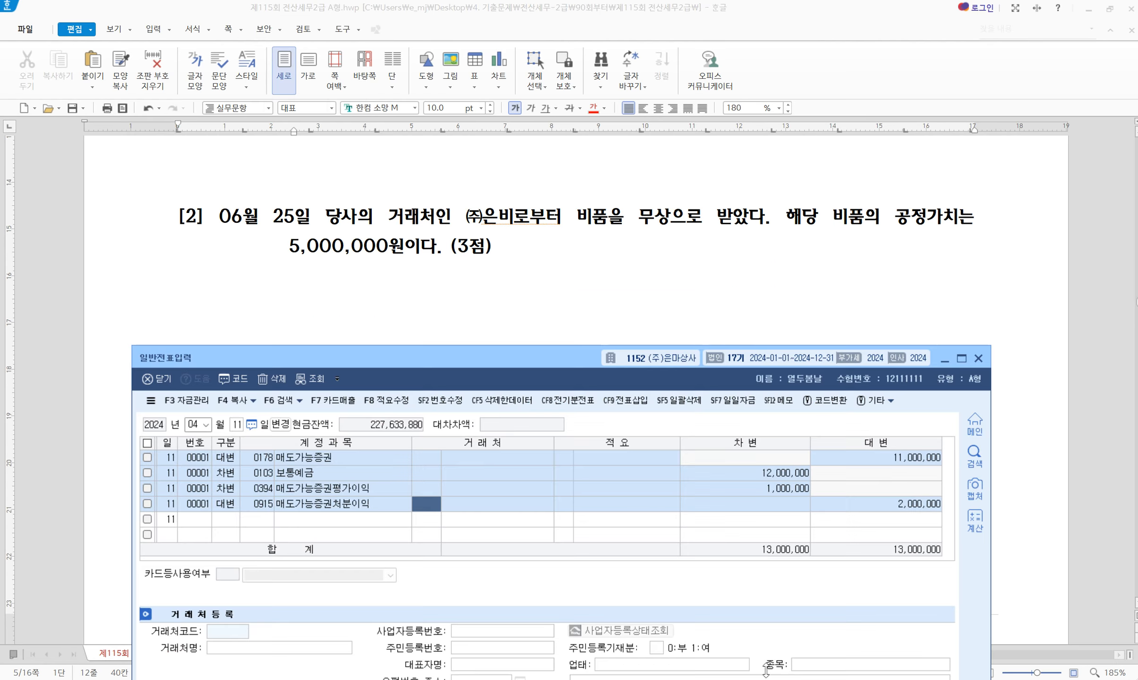
drag(413, 355, 422, 286)
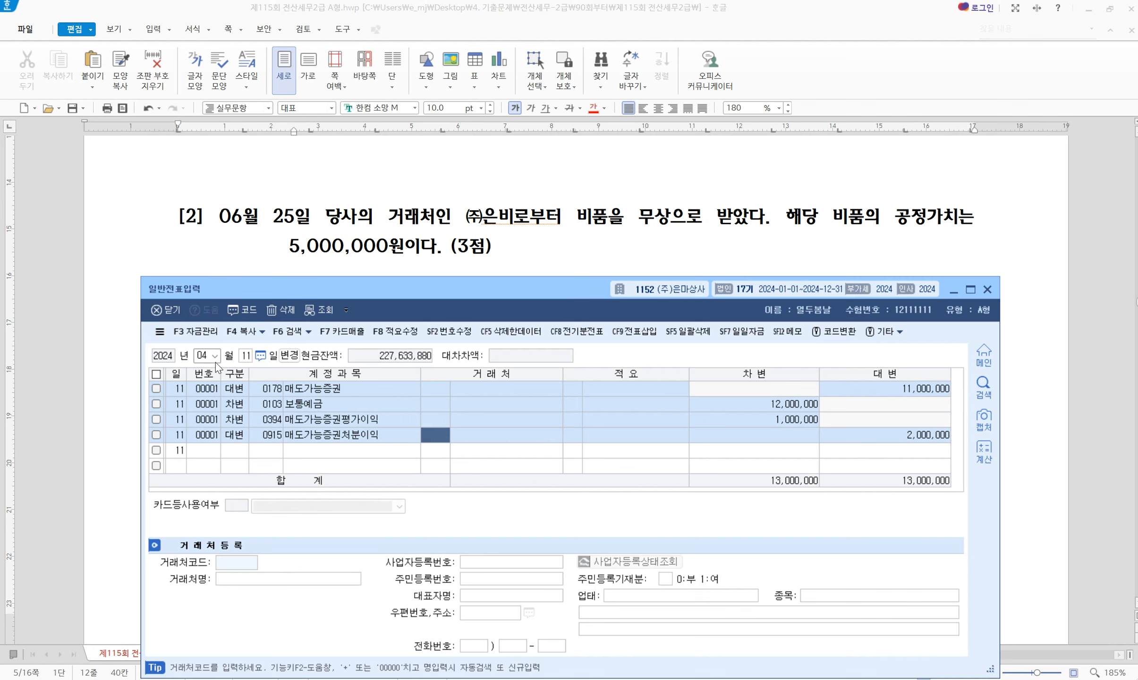
click(200, 355)
text(062)
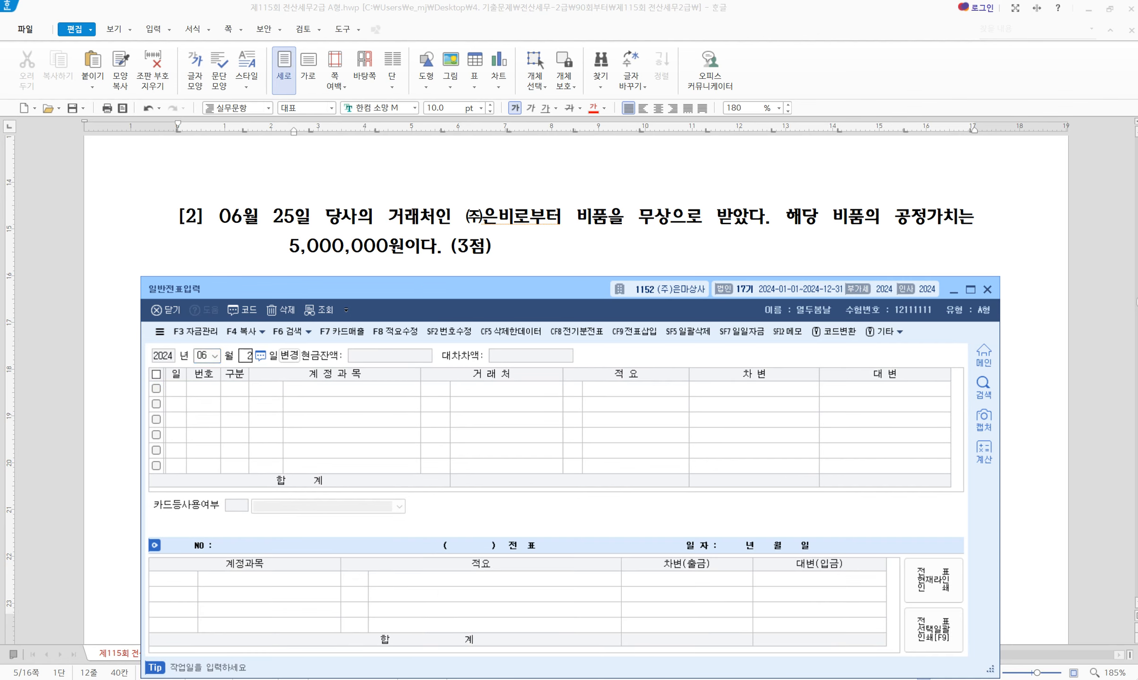
text(5)
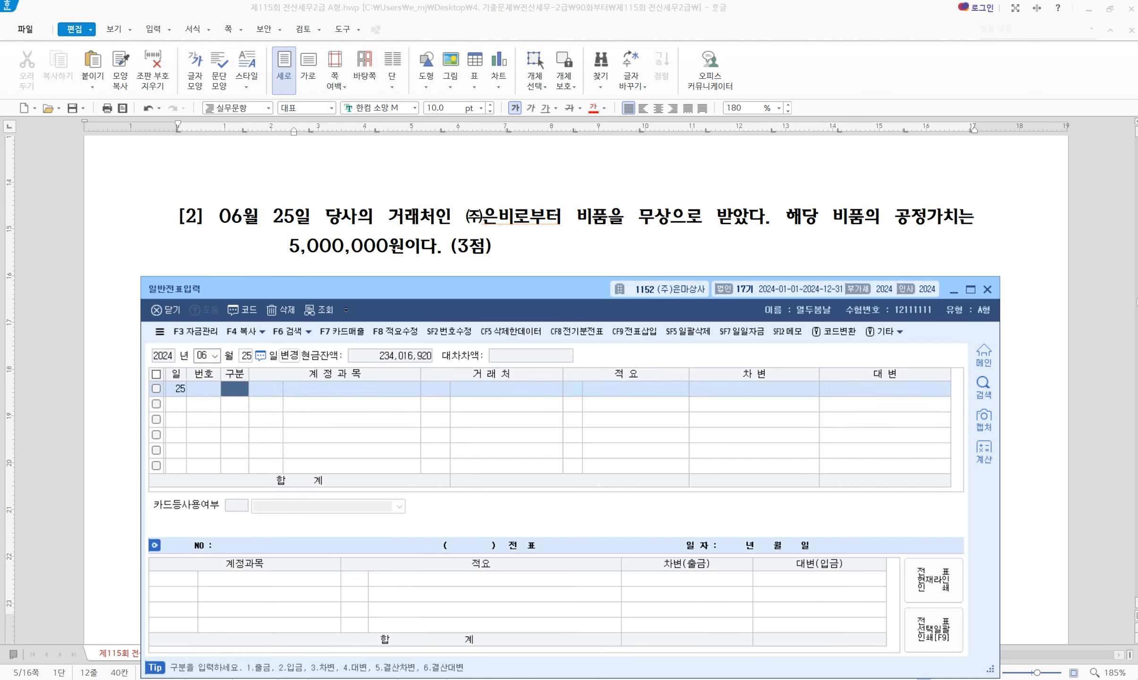
Mark the free equipment phrase and 5,000,000 fair value in question [2]
click(575, 213)
drag(579, 220, 673, 219)
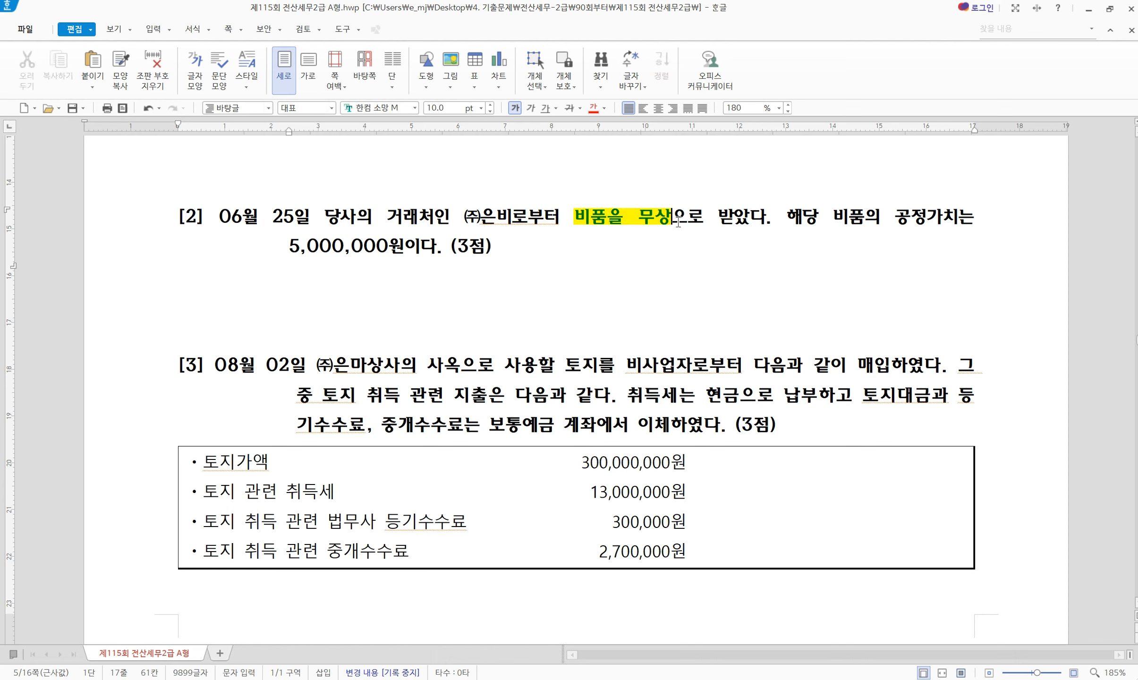
drag(895, 219, 446, 255)
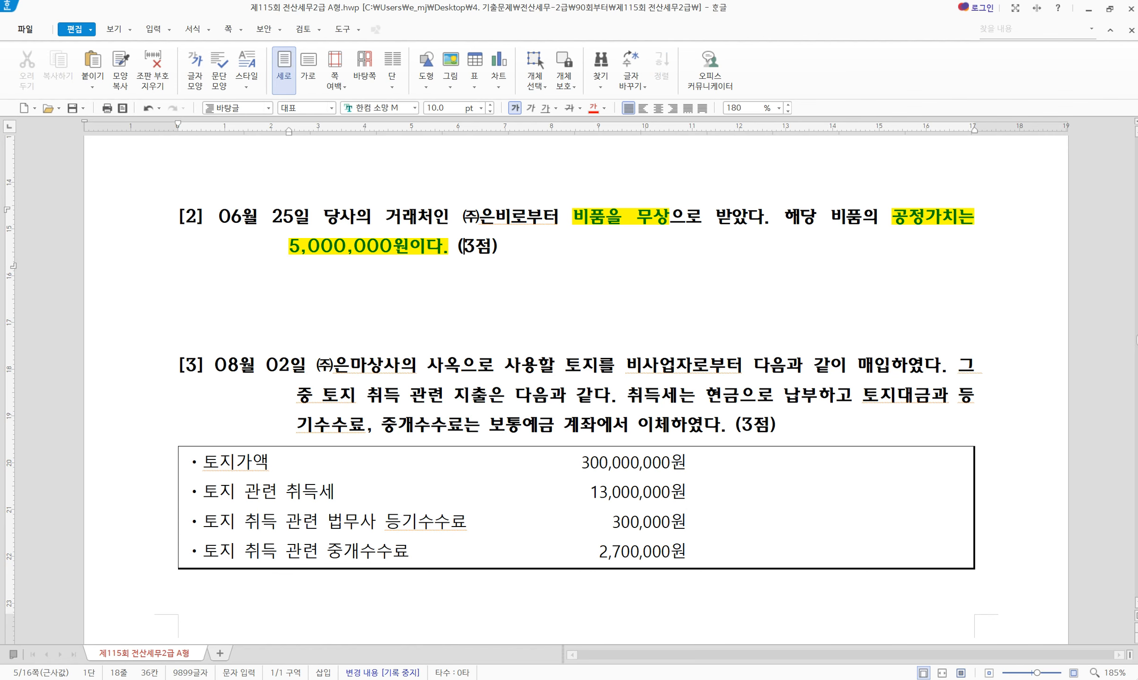
mouse_move(796, 679)
click(796, 635)
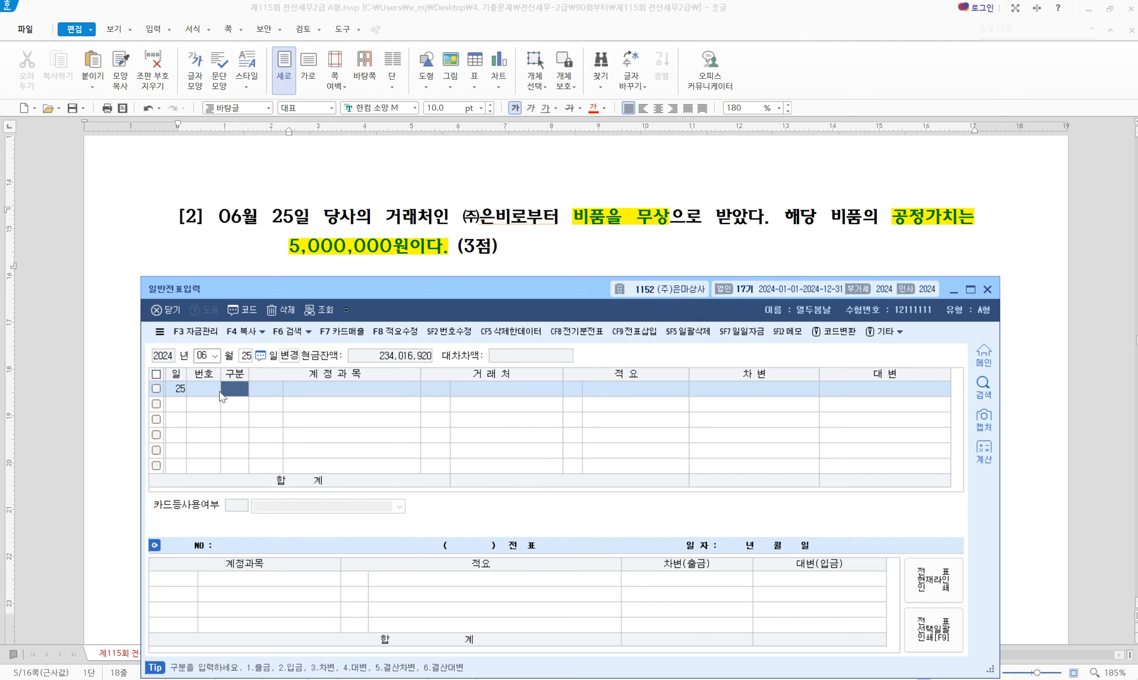
Debit 0212 비품 for 5,000,000
text(312)
key(BackSpace)
key(BackSpace)
text(212)
key(Return)
key(Return)
key(Return)
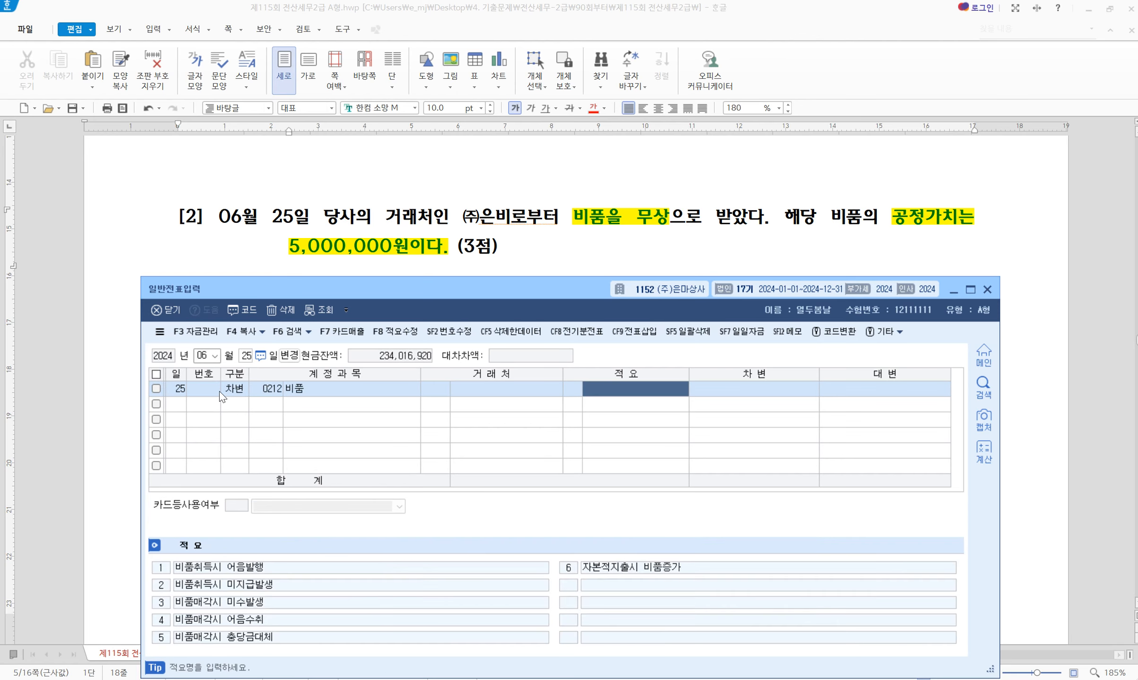
key(Return)
text(5000000)
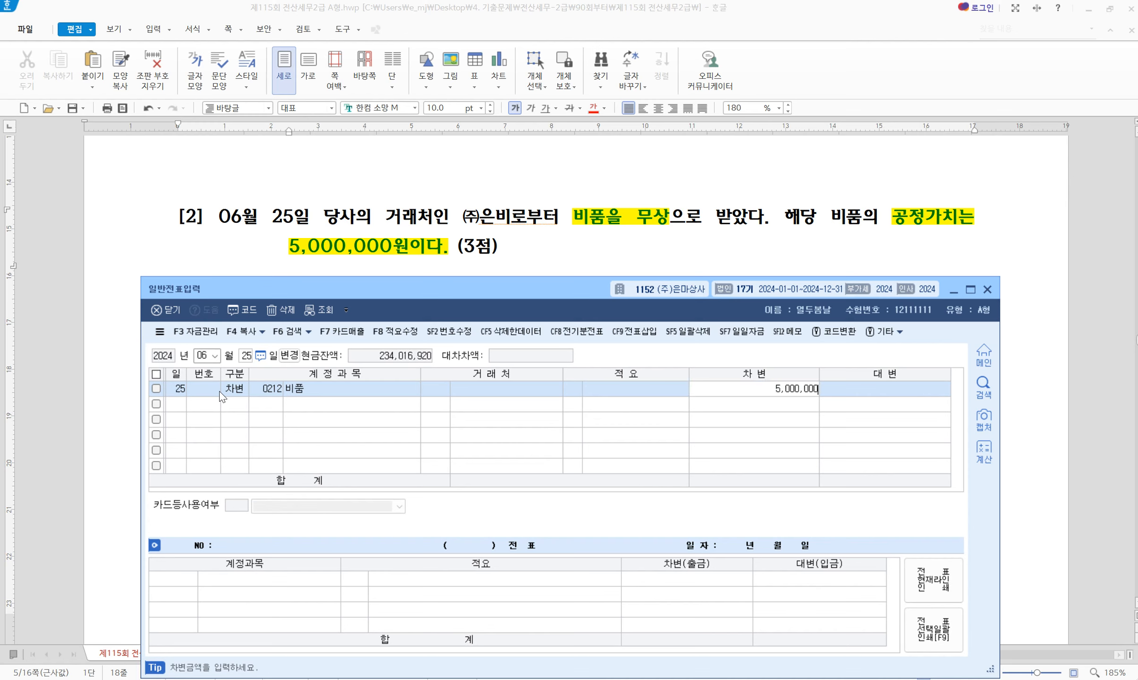
key(Return)
Credit 0917 자산수증이익 for the matching 5,000,000
text(4)
key(Return)
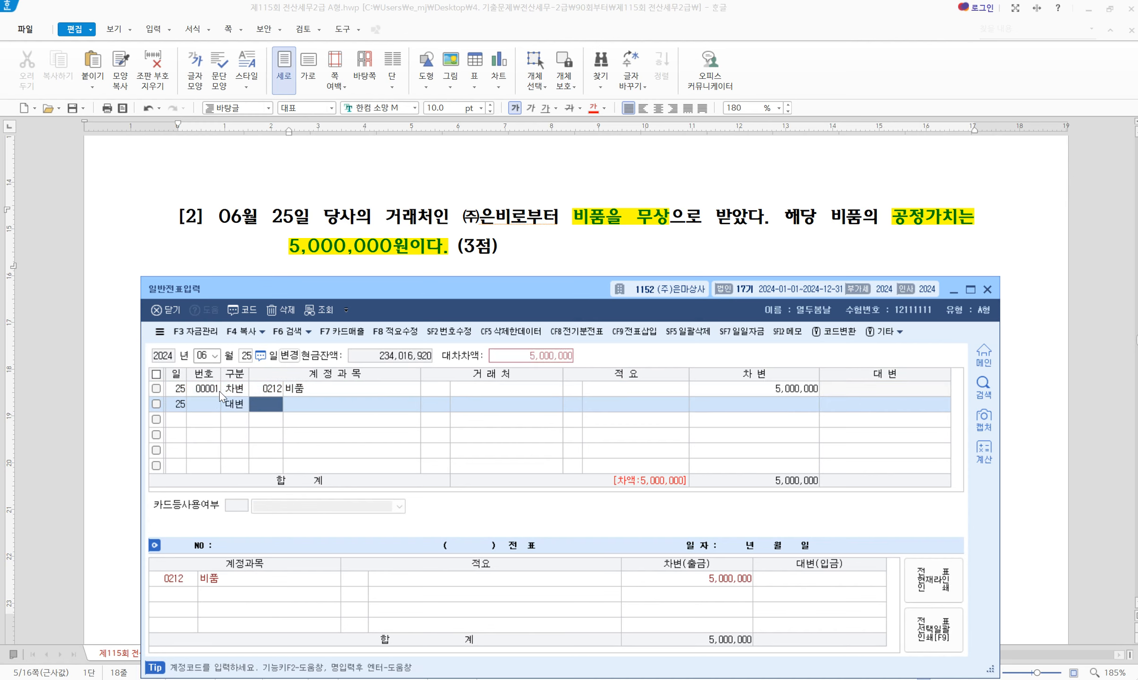
text(917)
key(Return)
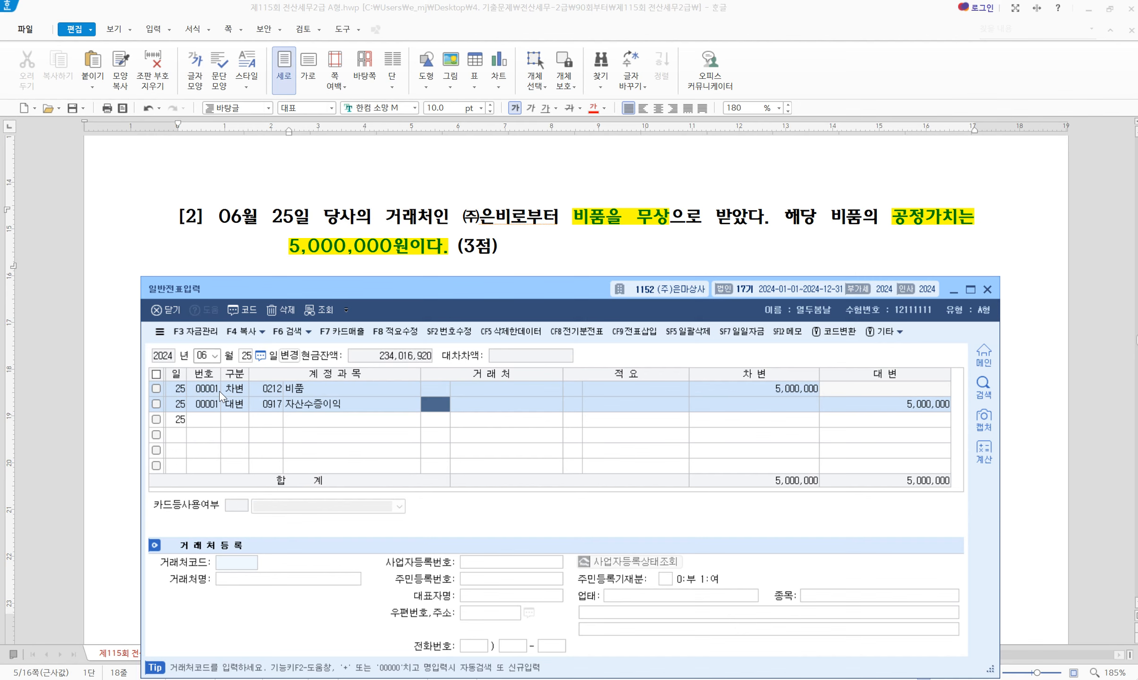
scroll(340, 249, down, 5)
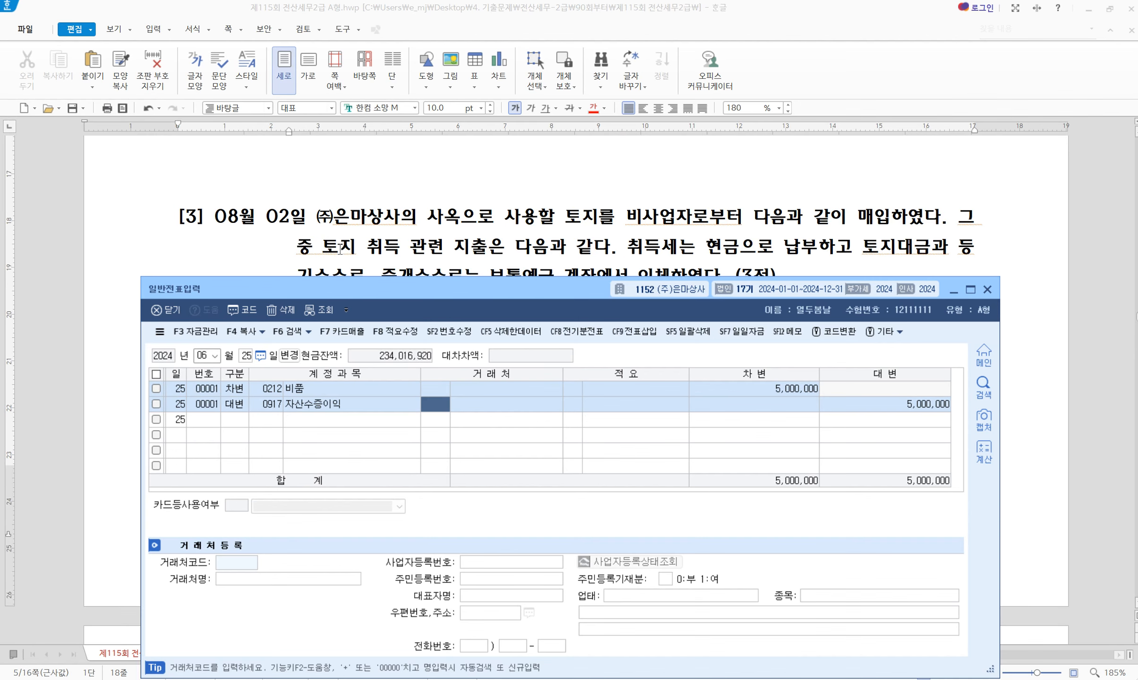
Change the journal date to August 2 beside question [3]'s land purchase
scroll(434, 243, up, 2)
drag(444, 290, 479, 307)
click(236, 373)
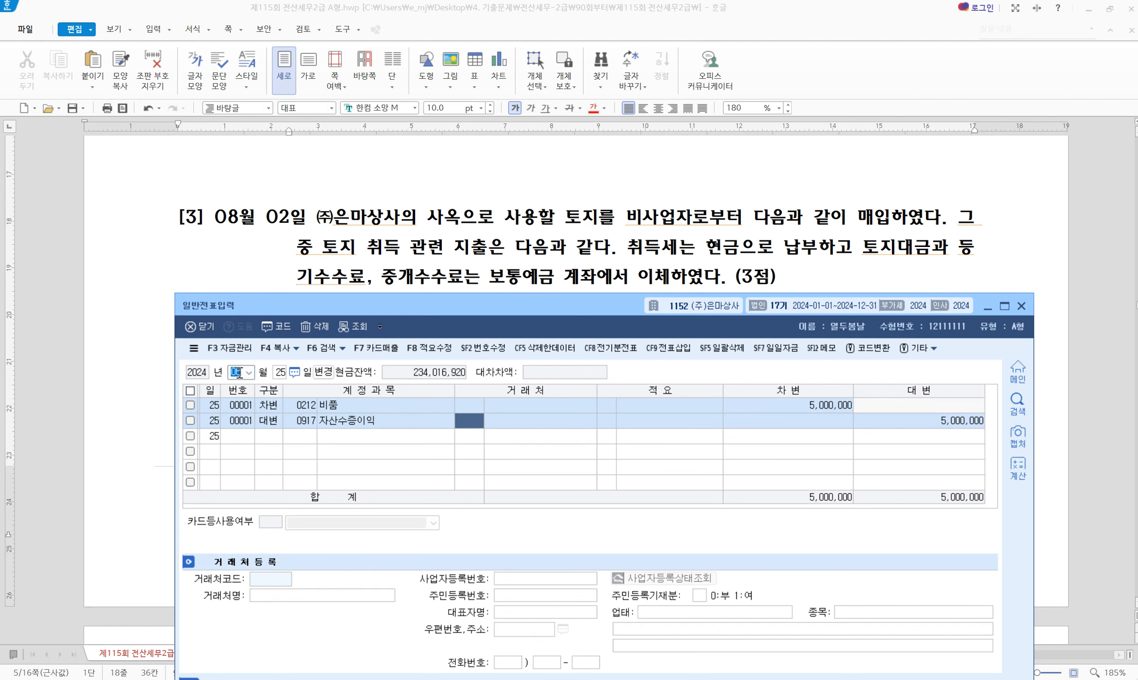
text(08)
key(Return)
text(2)
key(Return)
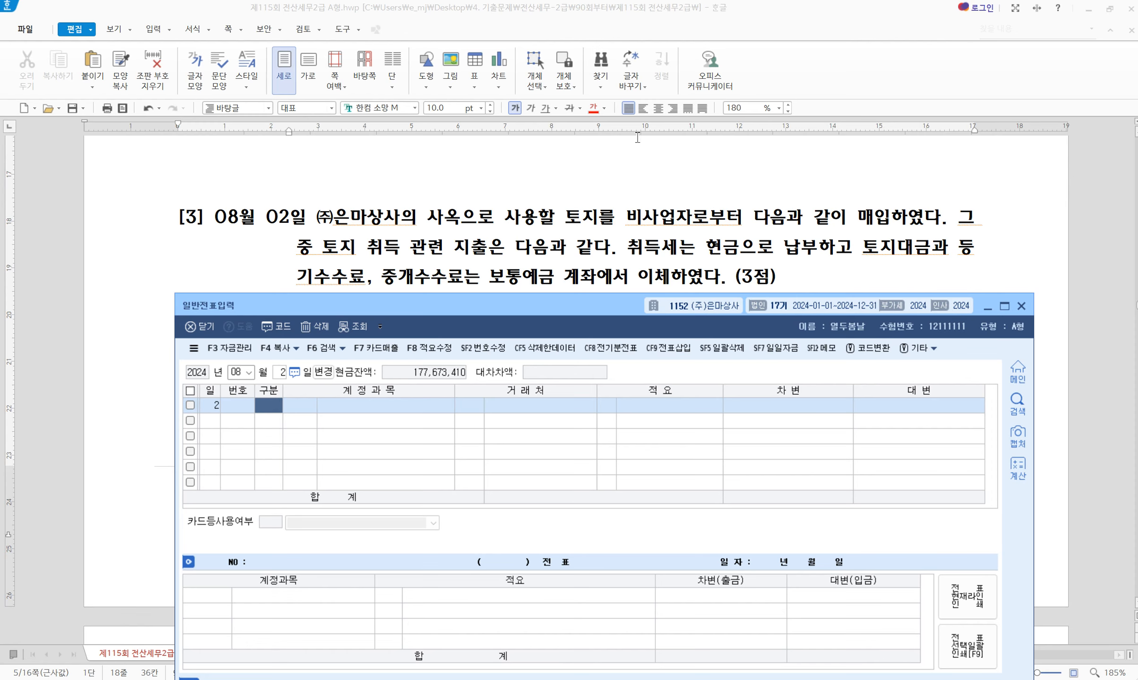
scroll(658, 241, down, 3)
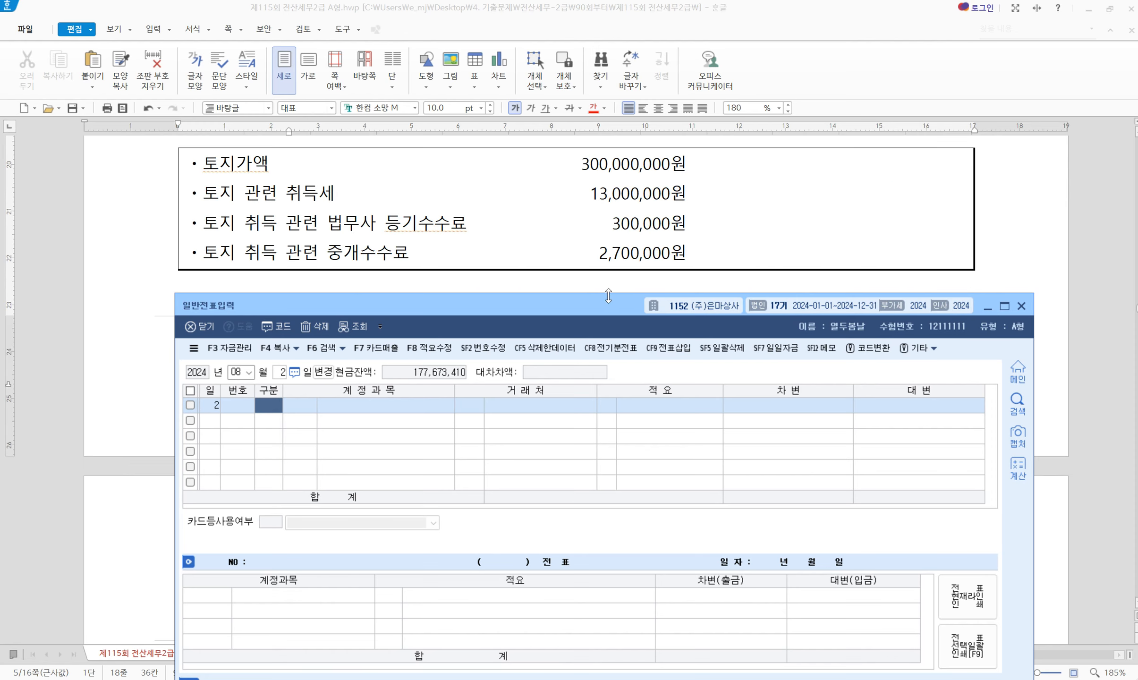
Review the 13,000,000 acquisition tax, 2,700,000 brokerage and 300,000 registration amounts in the question
drag(584, 314, 578, 305)
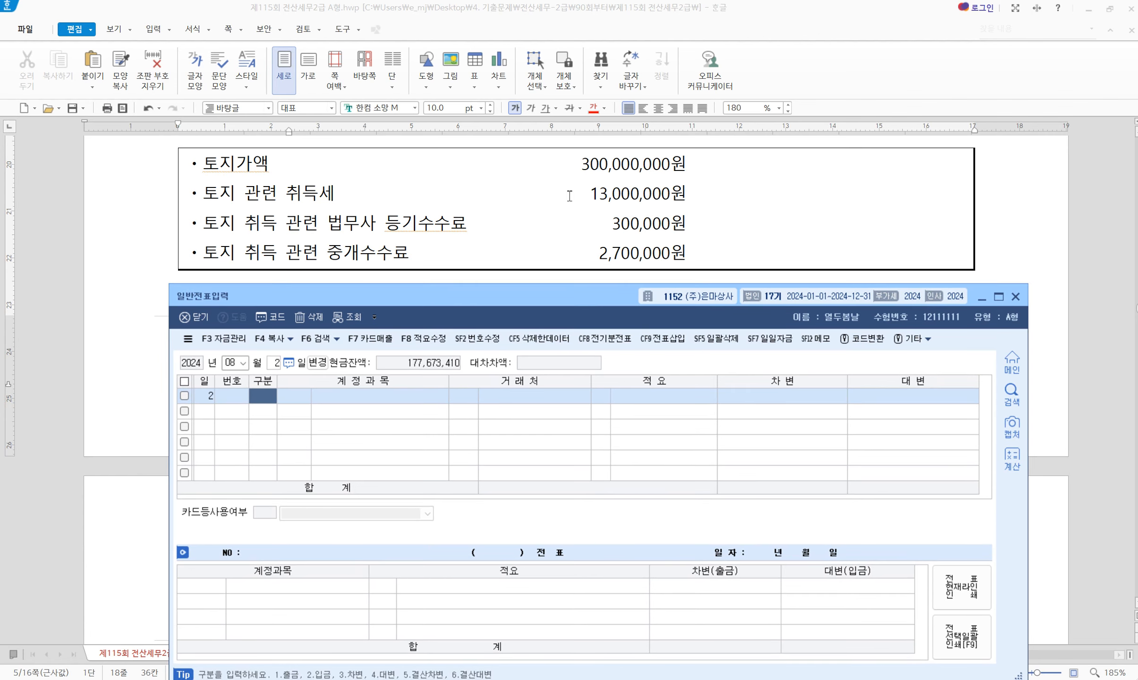
double_click(617, 194)
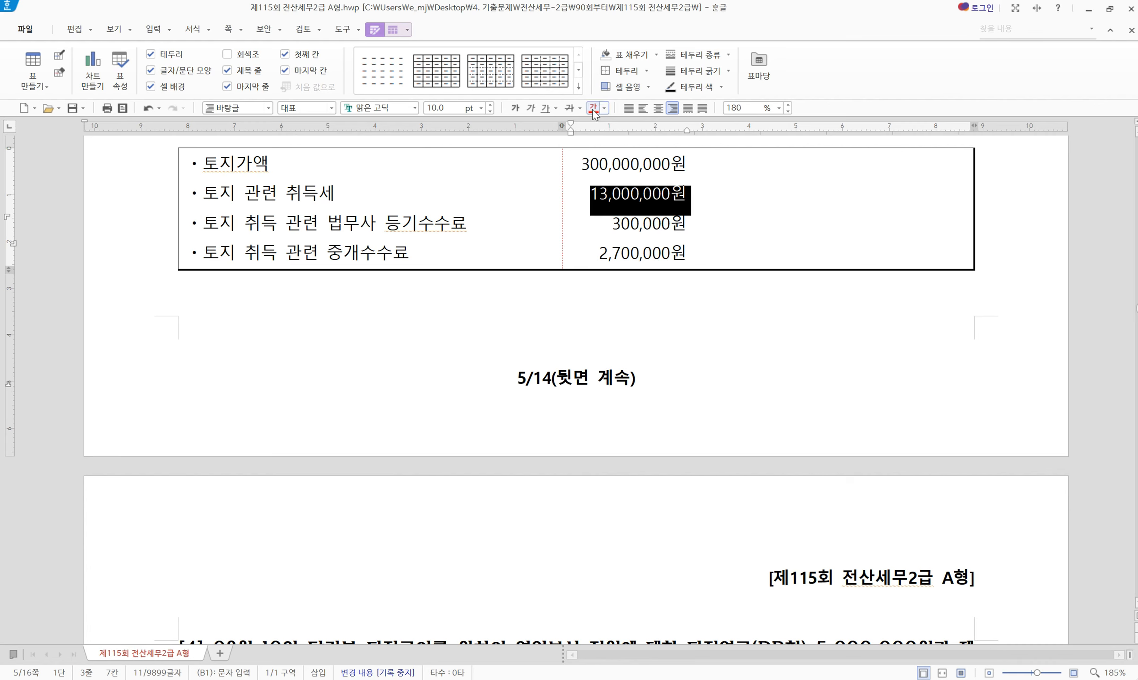
click(653, 230)
click(653, 251)
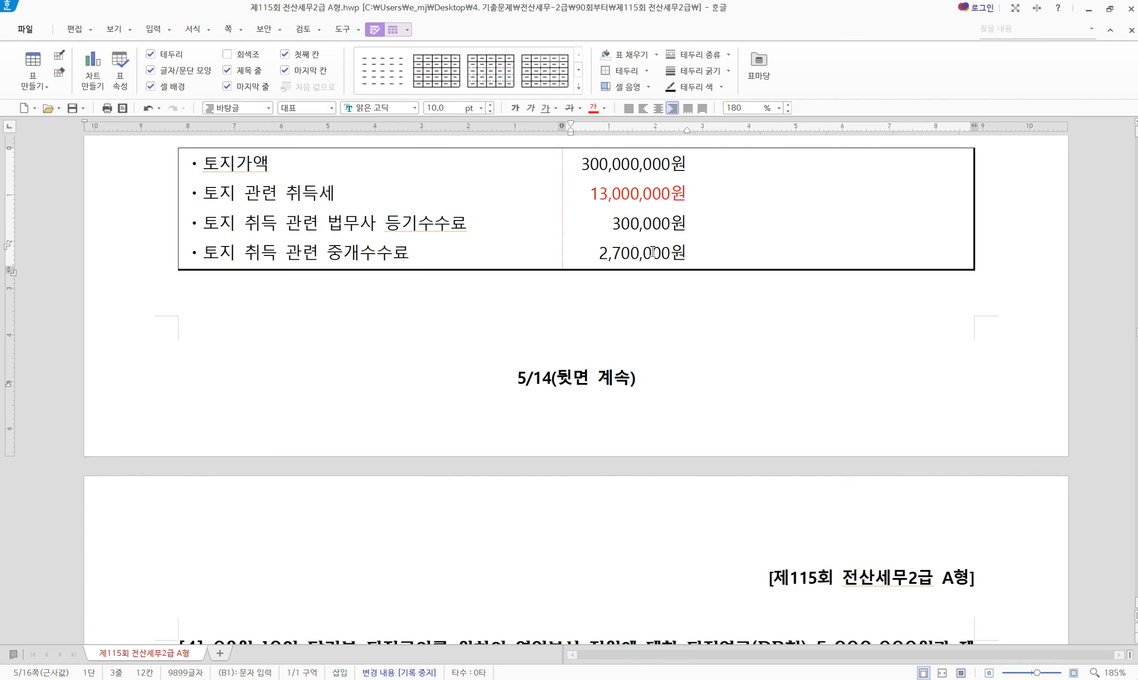
scroll(633, 162, up, 1)
click(657, 240)
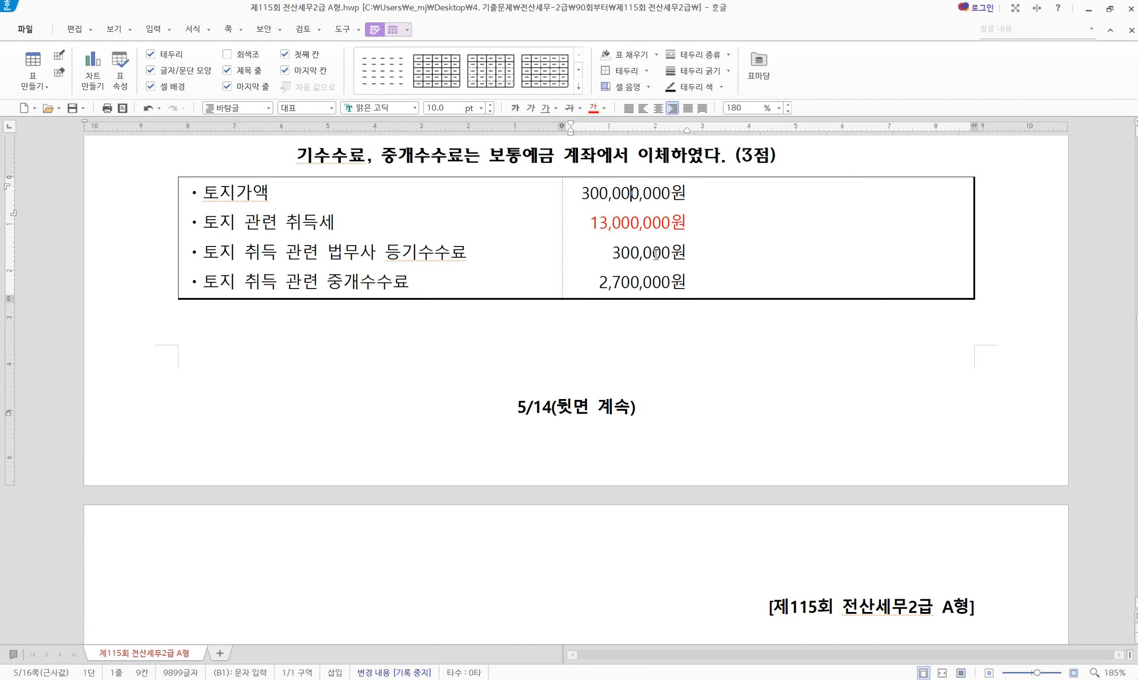
click(635, 259)
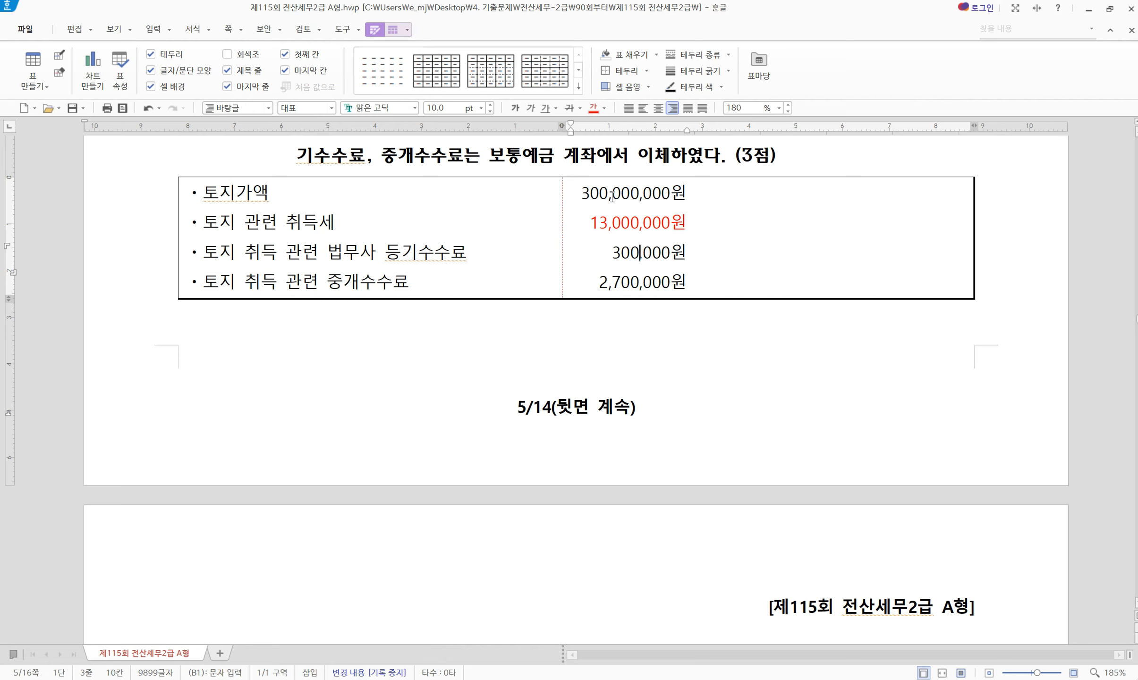
Enter credits of 0101 현금 13,000,000 and 0103 보통예금 303,000,000 on the 08/02 voucher
key(alt+Tab)
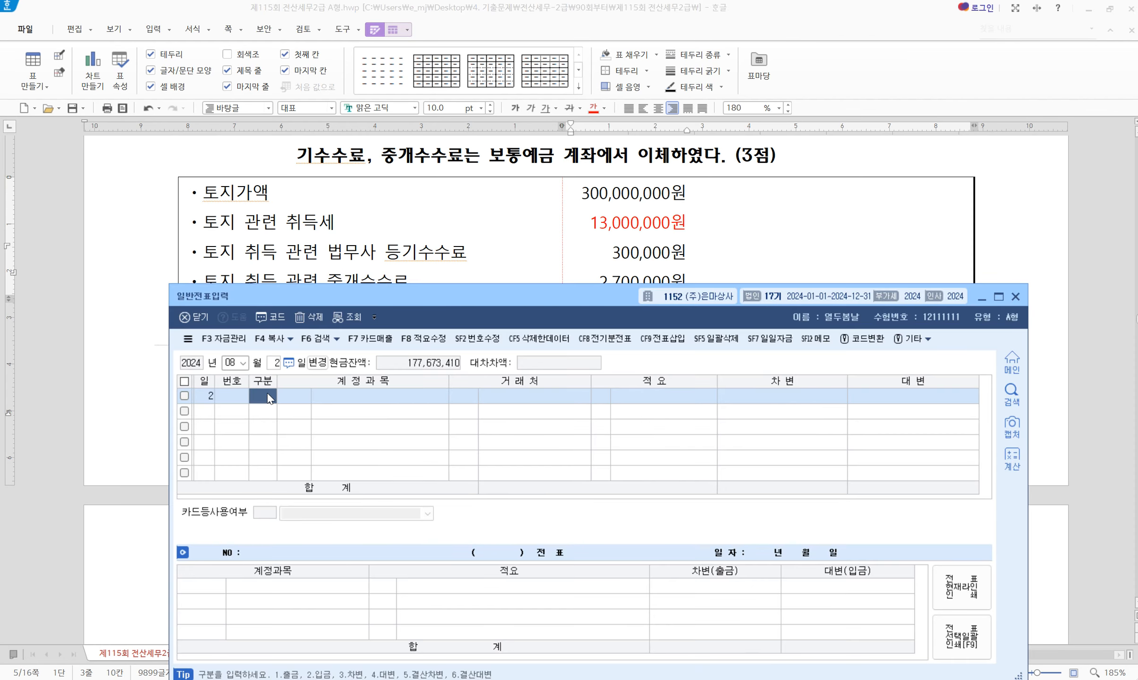
text(4)
key(Return)
text(101)
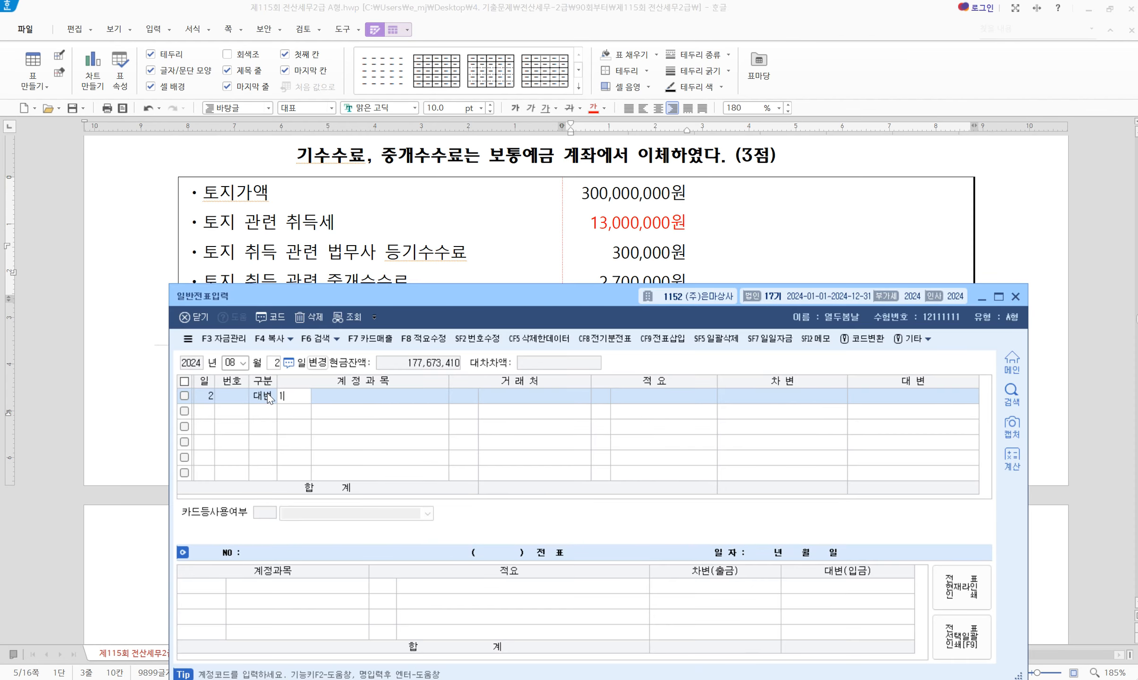
key(Return)
key(Return)
key(Return)
key(Return)
text(13000000)
key(Return)
text(4)
key(Return)
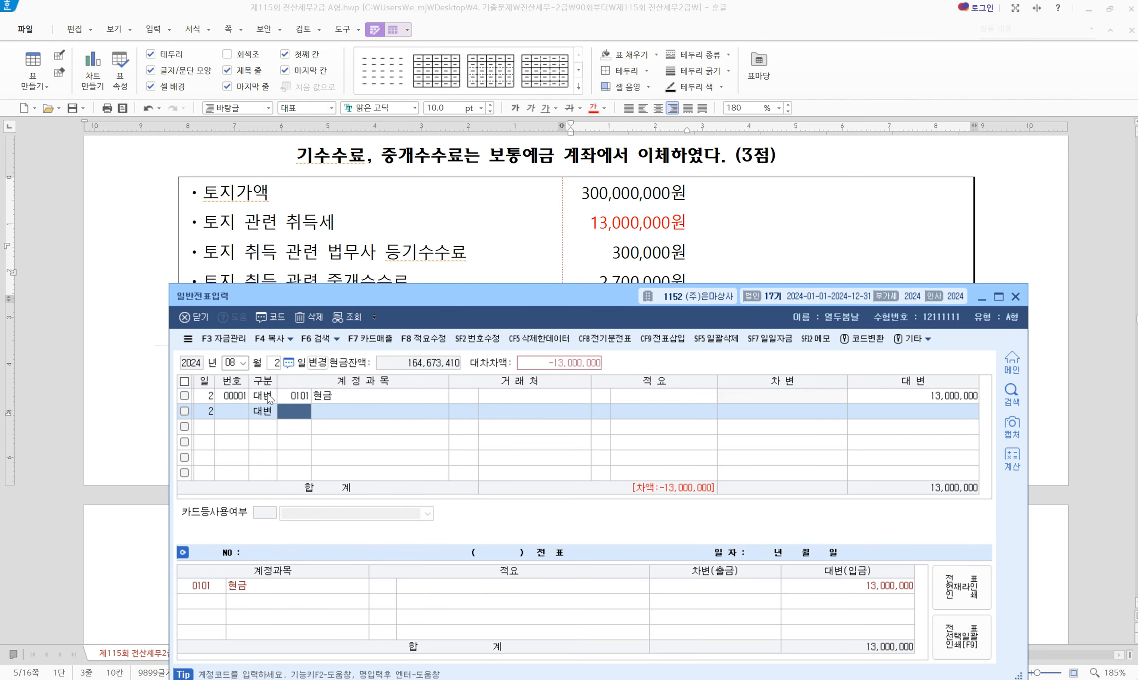
text(103)
key(Return)
key(Return)
key(Return)
key(Return)
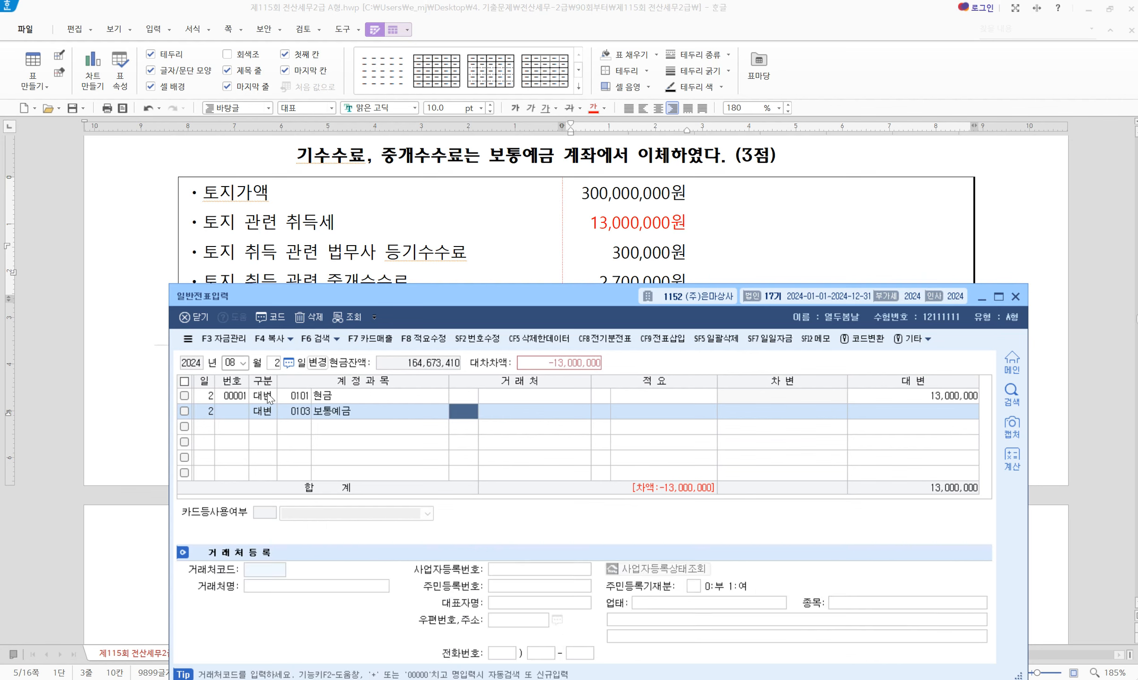
text(303000000)
key(Return)
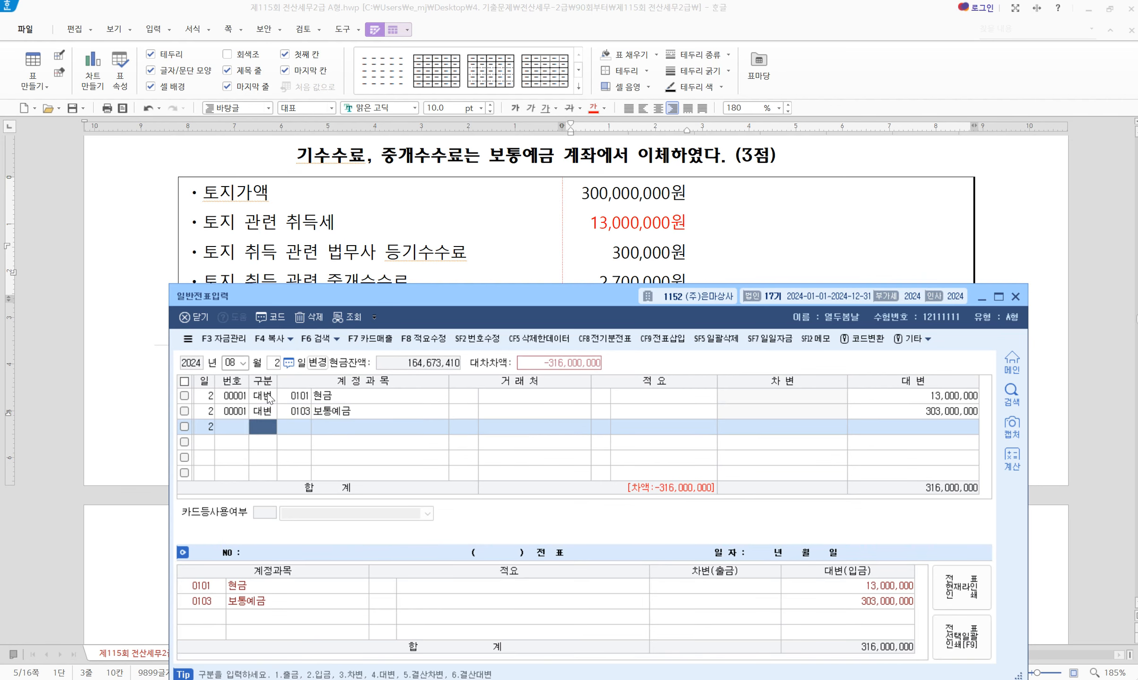
Add the balancing 0201 토지 debit of 316,000,000, then scroll the exam paper onward
text(3)
key(Return)
text(201)
key(Return)
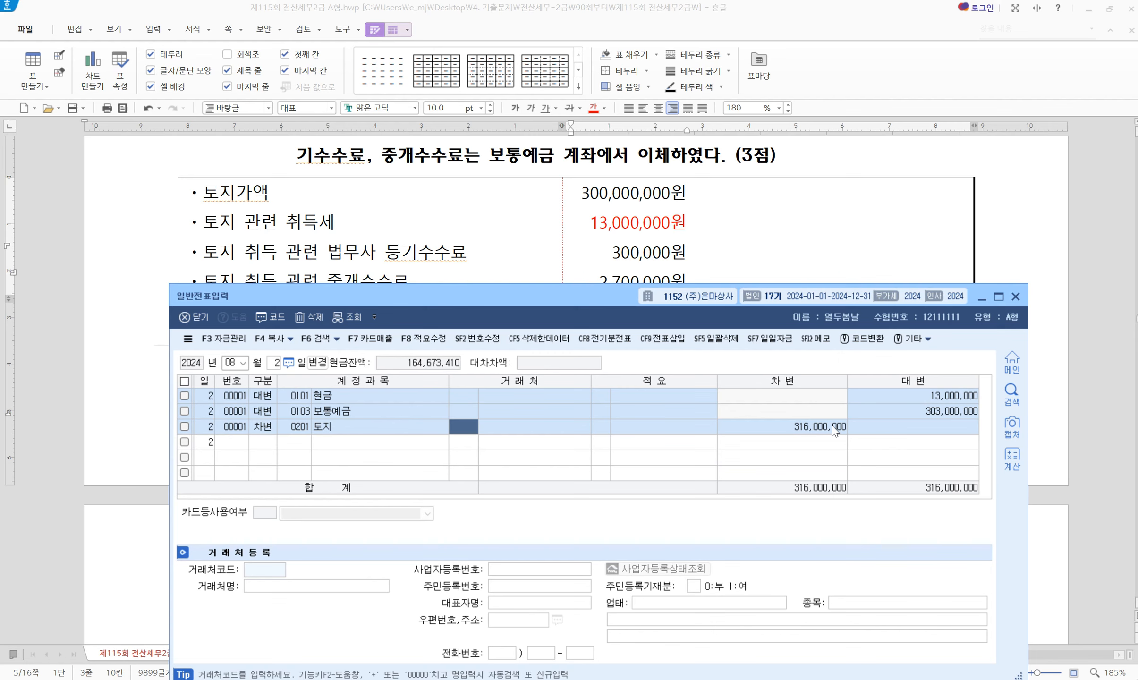
click(996, 220)
scroll(525, 352, down, 3)
scroll(525, 352, down, 3)
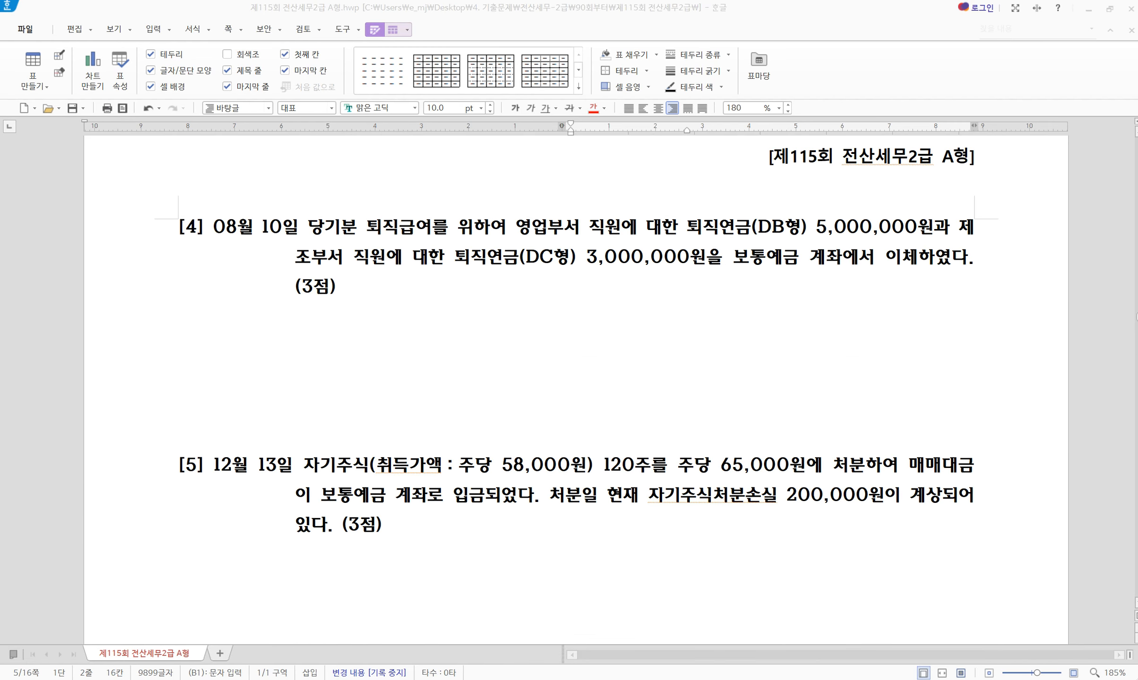
Change the journal voucher date to August 10
key(alt+Tab)
drag(469, 302, 428, 318)
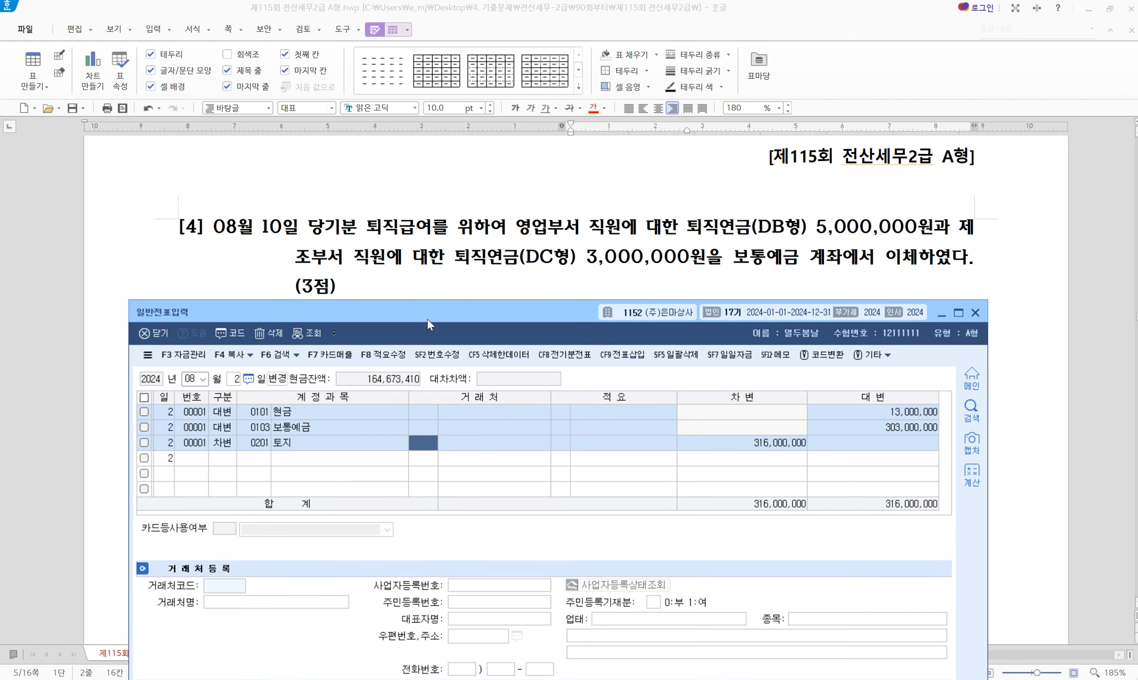
click(229, 378)
text(1)
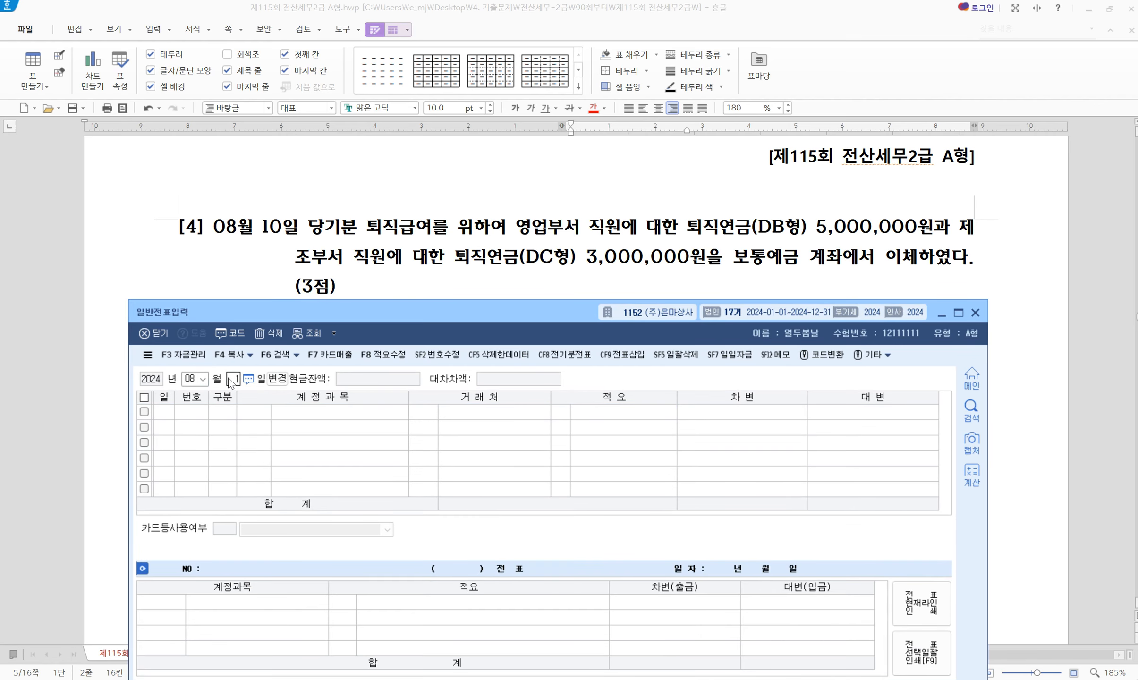
text(0)
key(Return)
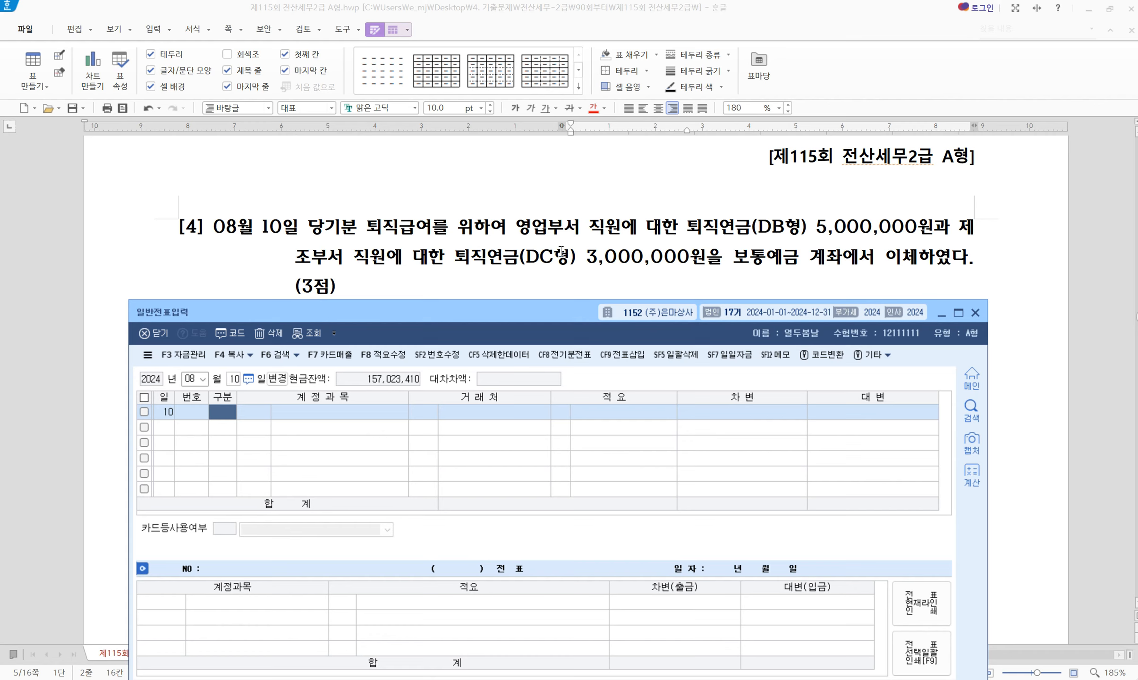
Debit 0186 퇴직연금운용자산 for 5,000,000
text(3)
key(Return)
text(186)
key(Return)
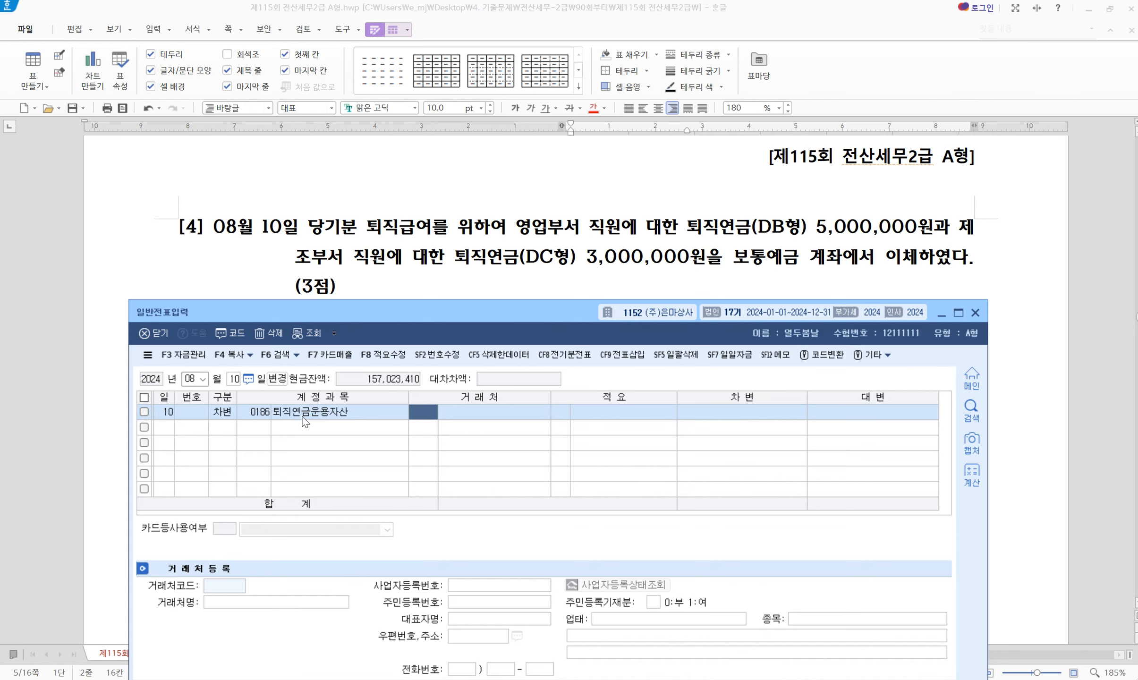
key(Return)
key(Return)
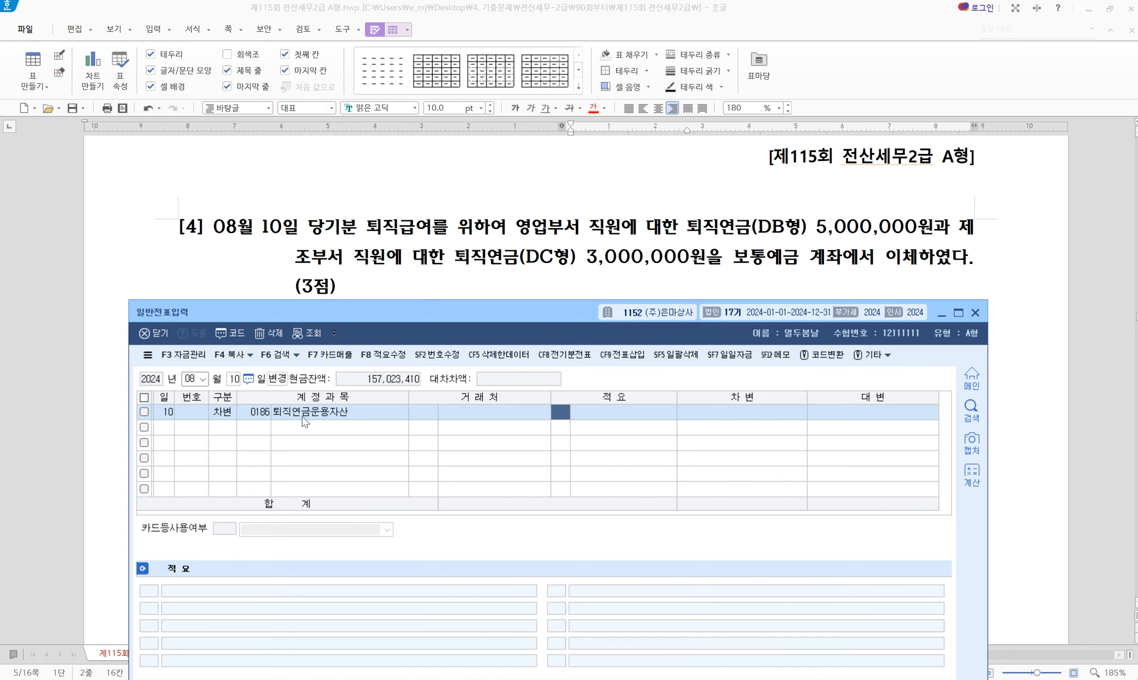
key(Return)
text(5000000)
key(Return)
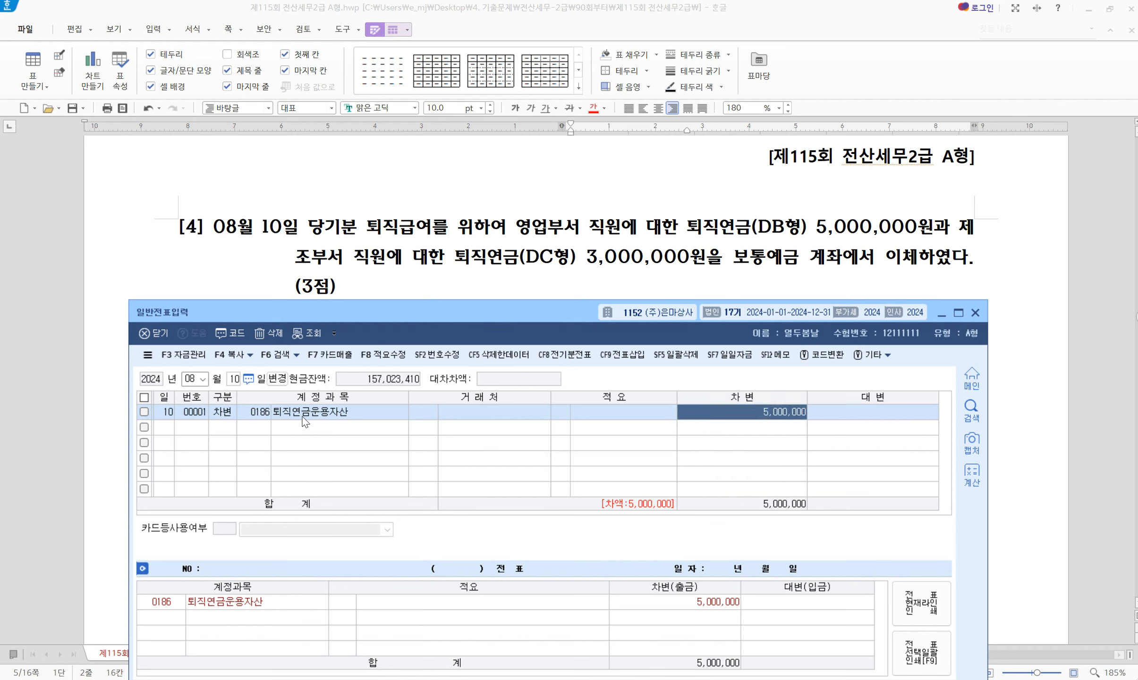
Debit 0508 퇴직급여 3,000,000 and credit 0103 보통예금 8,000,000
text(3)
key(Return)
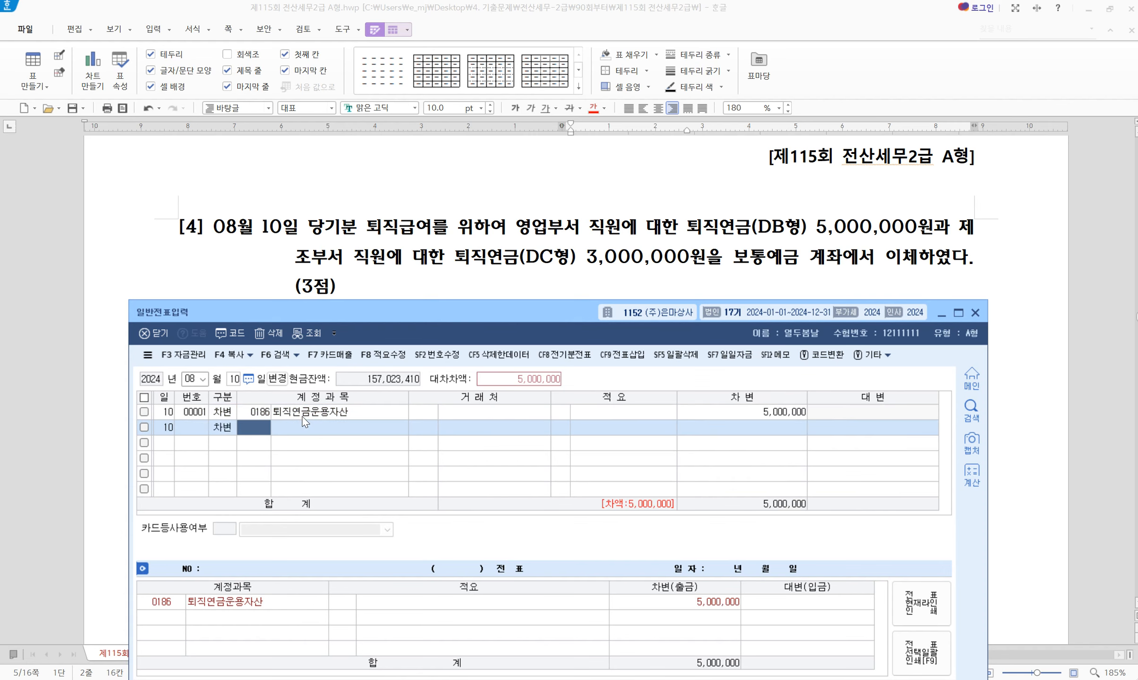
text(508)
key(Return)
key(Return)
key(Return)
key(Return)
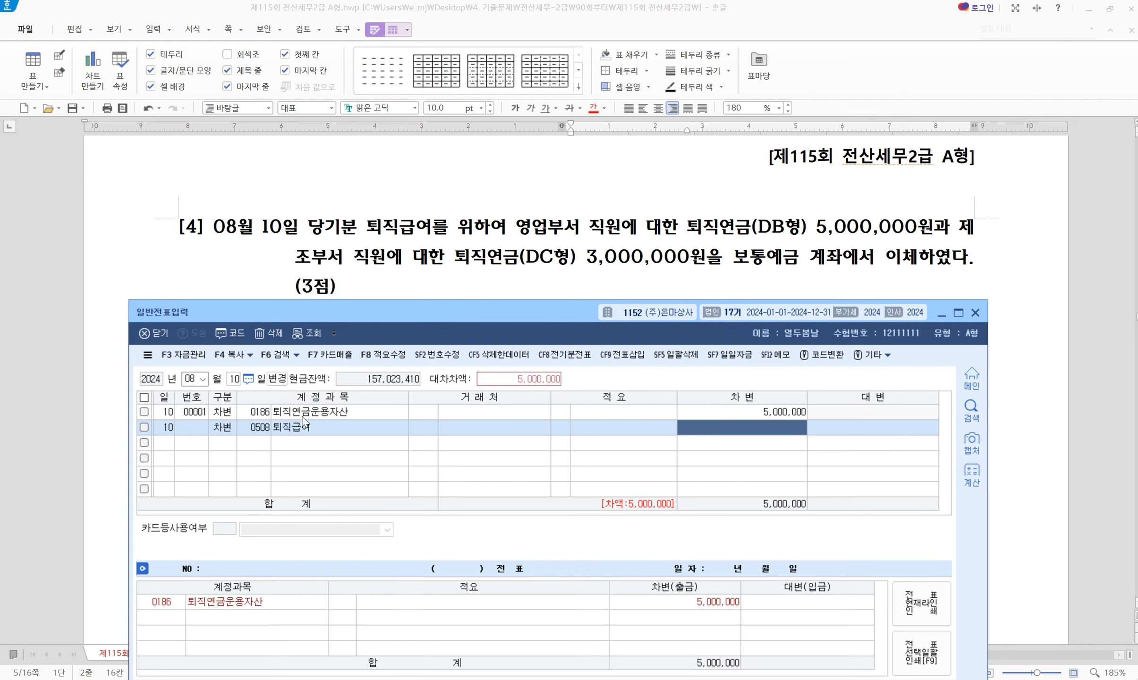
text(3000000)
key(Return)
text(4)
key(Return)
text(10)
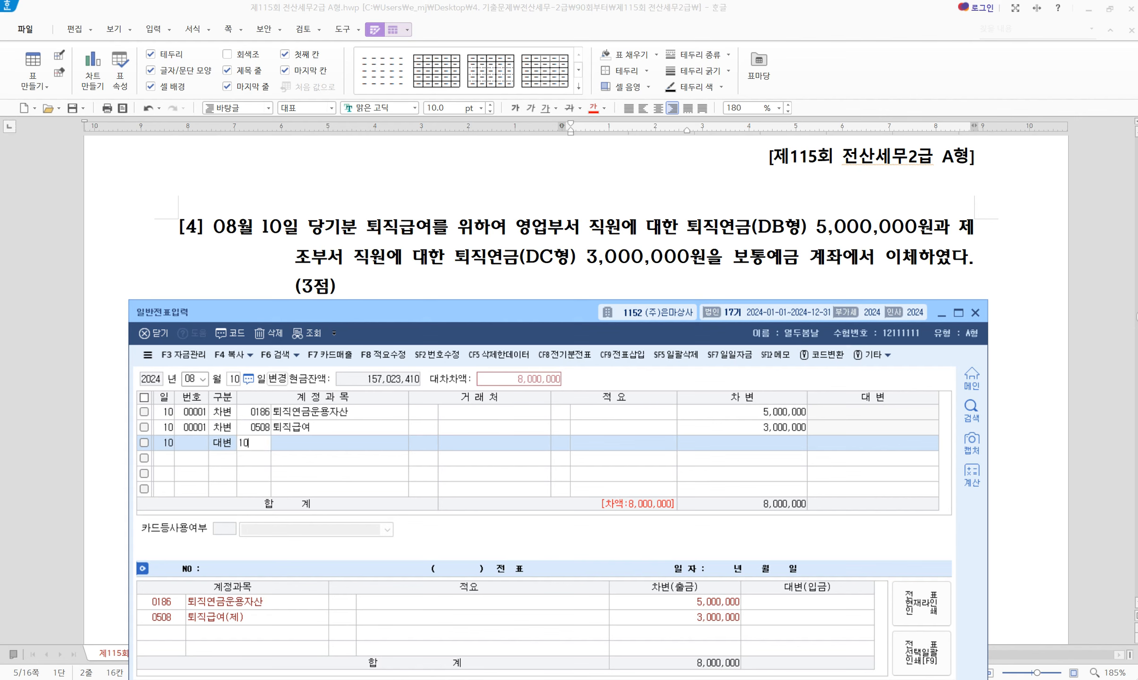
text(3)
key(Return)
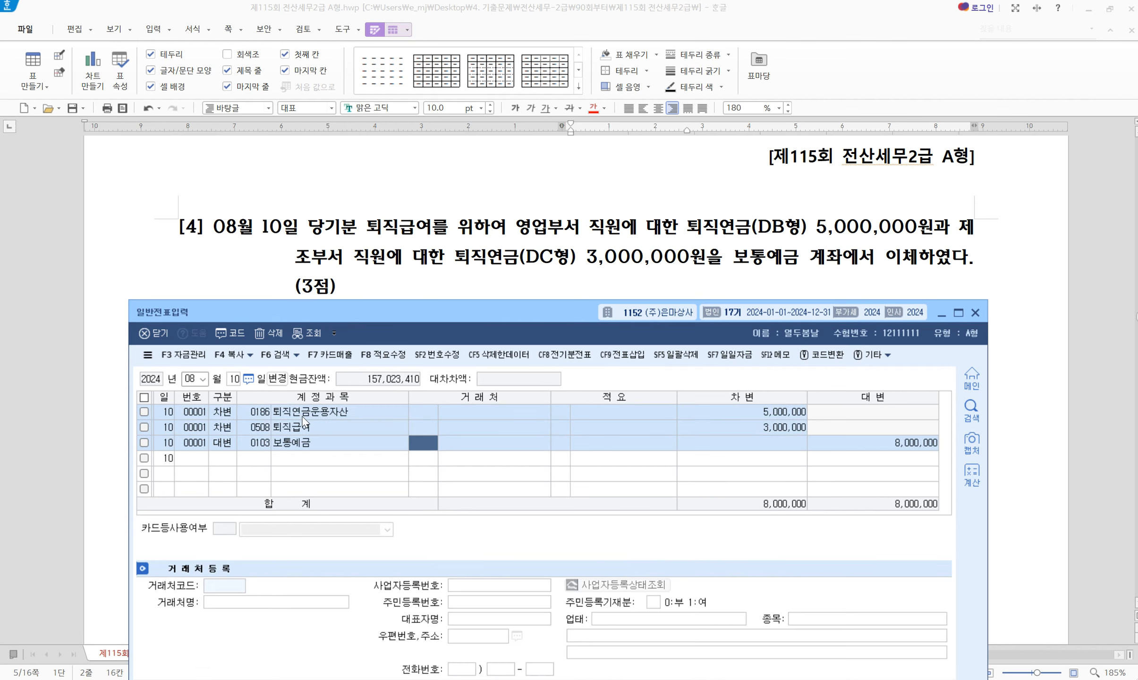
scroll(451, 249, down, 5)
Change the journal voucher date to December 13
scroll(451, 249, up, 1)
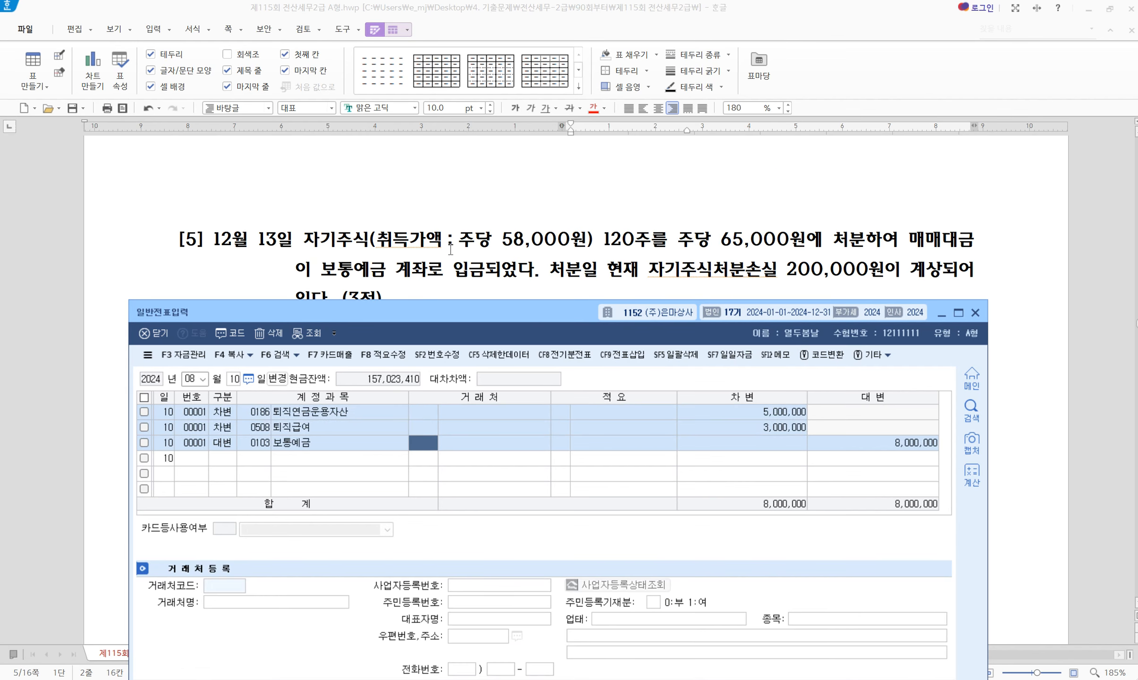
mouse_move(449, 309)
mouse_down()
mouse_move(460, 335)
mouse_move(462, 323)
mouse_up()
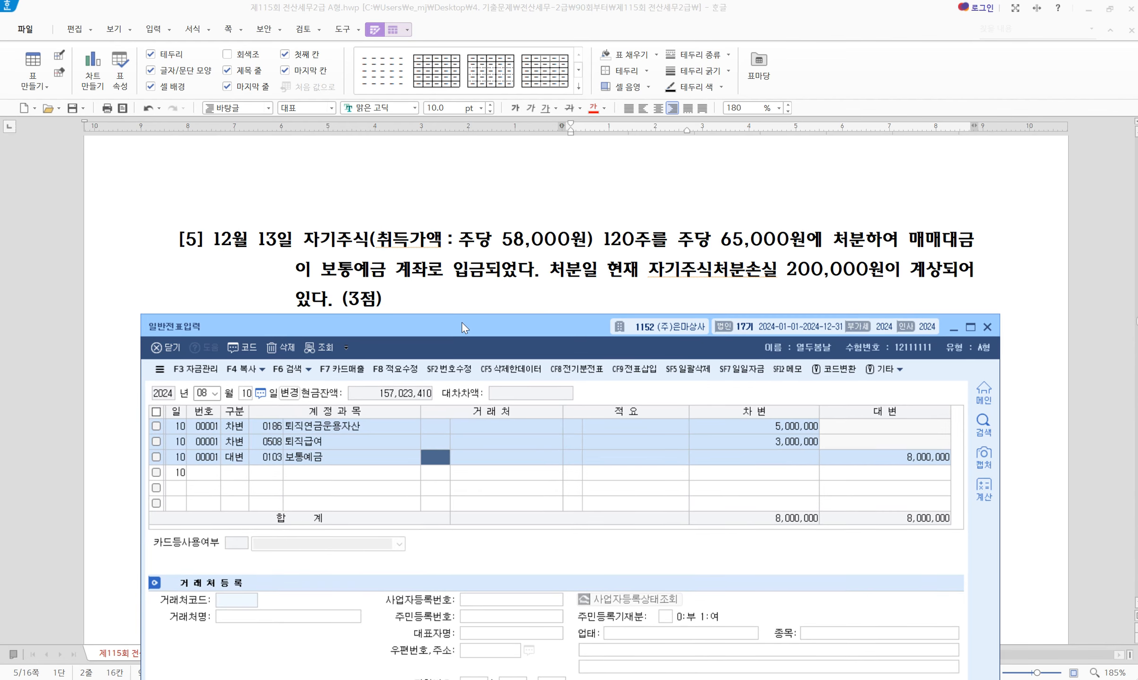
click(200, 393)
text(11213)
key(Return)
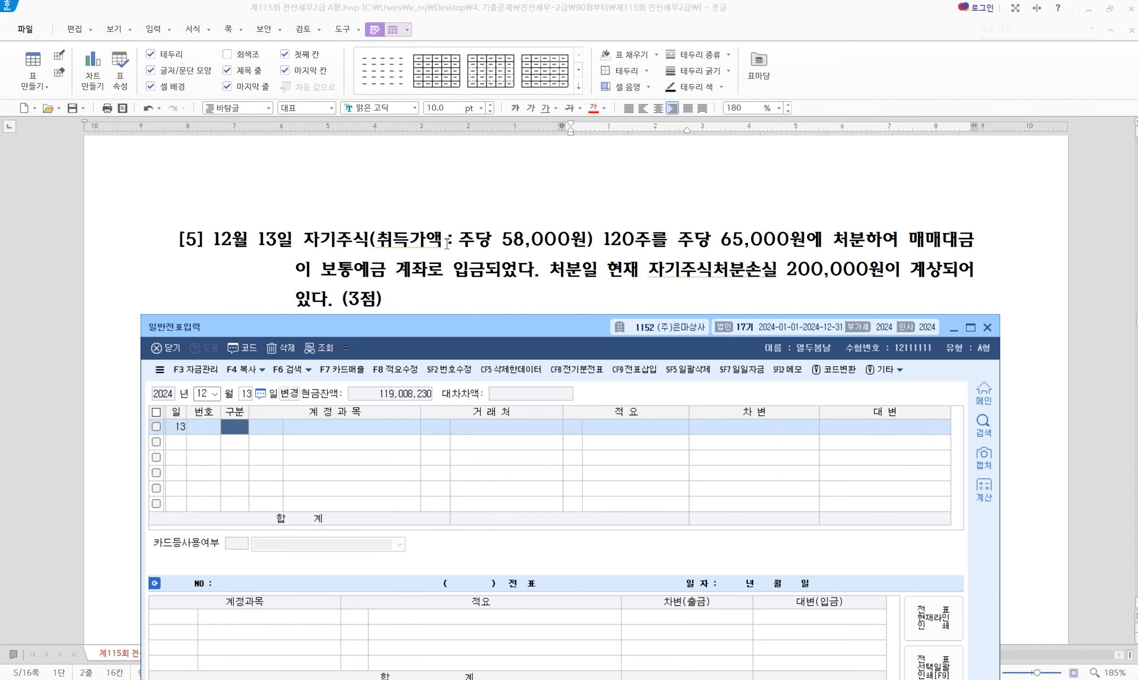
Highlight the treasury stock cost, 120 shares, 65,000 disposal price and 보통예금 in the question
drag(309, 237, 653, 237)
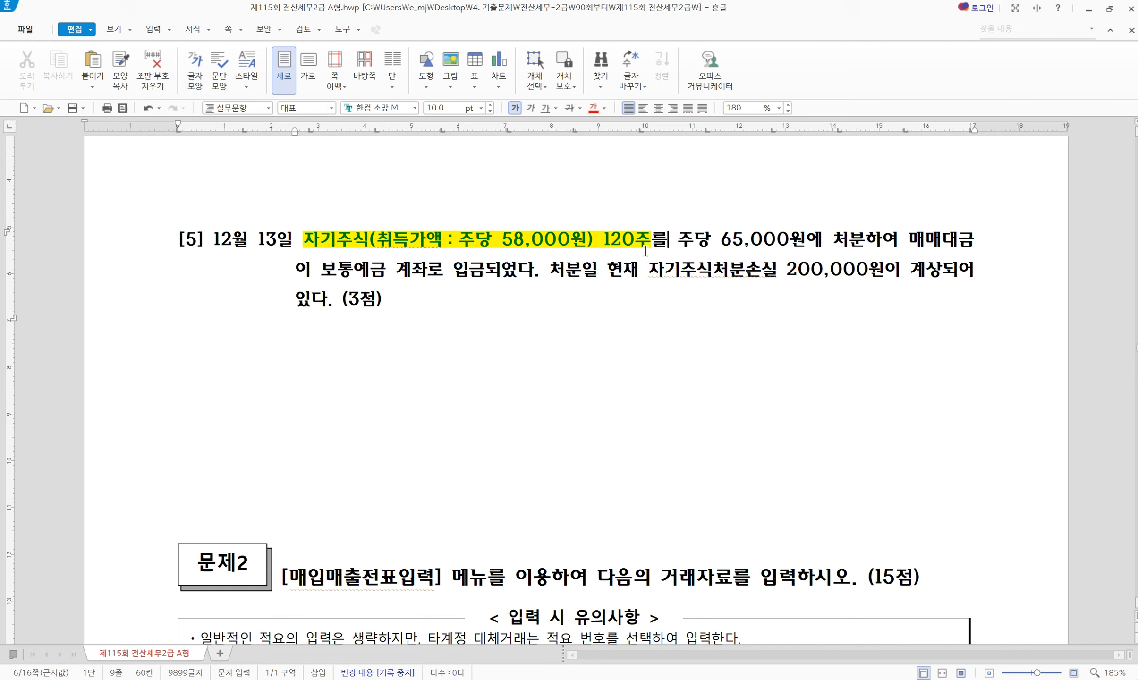
drag(719, 239, 865, 235)
drag(321, 270, 387, 270)
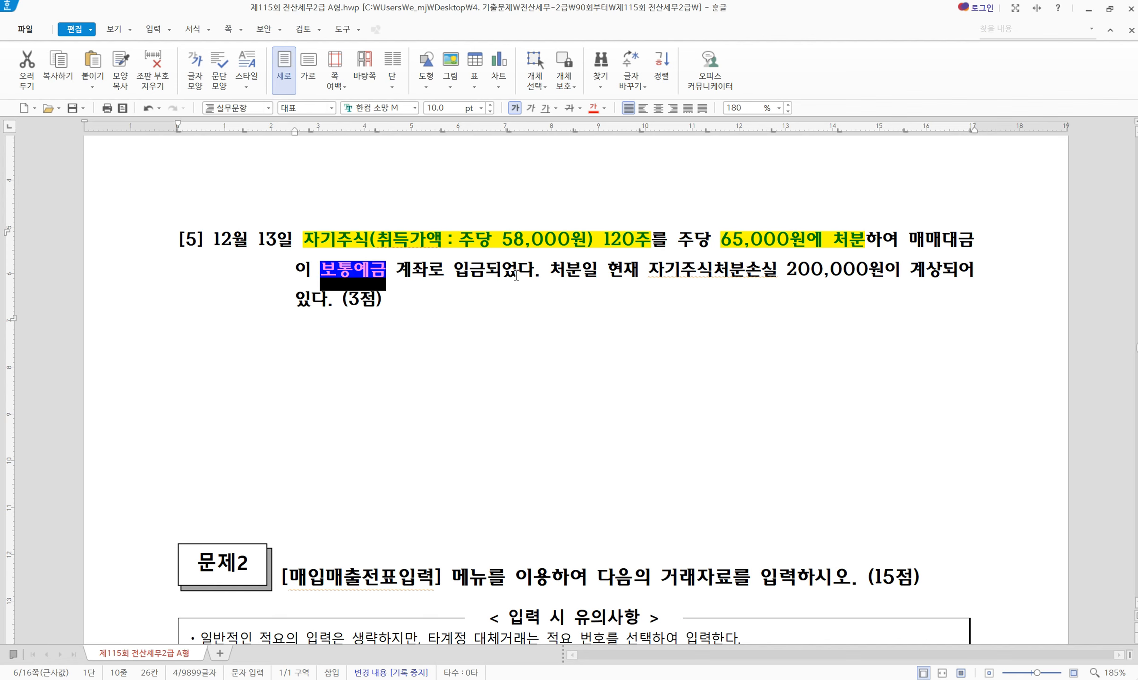
click(516, 274)
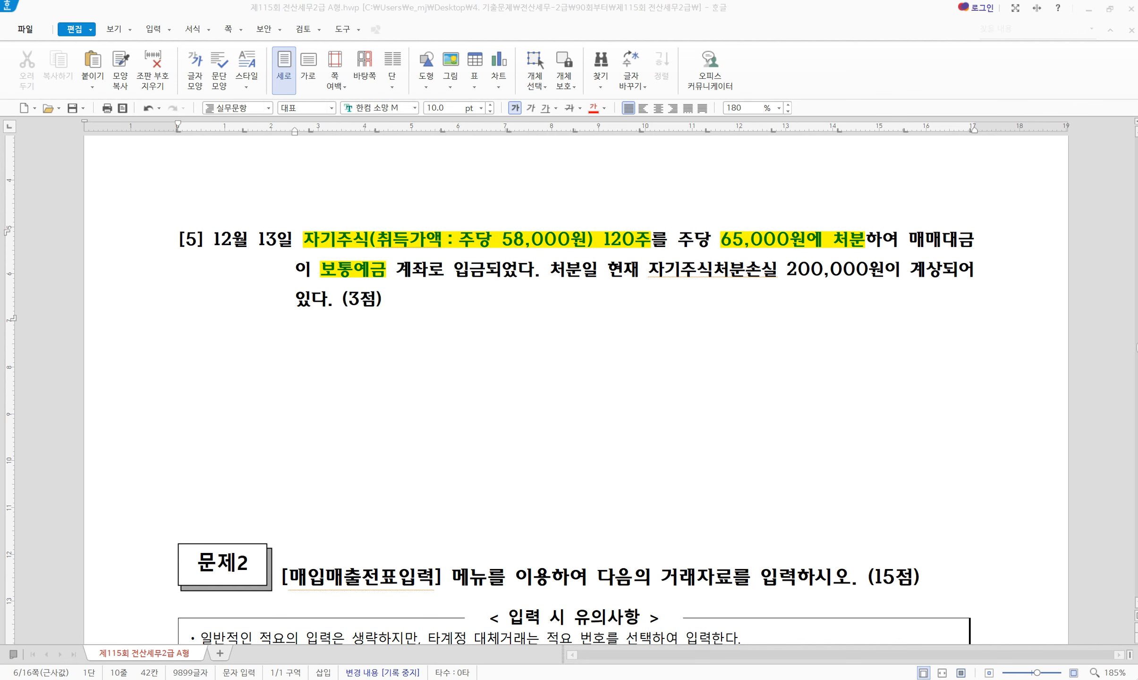
Credit 0383 자기주식 for 6,960,000, computed as 58,000 × 120 in Calculator
text(4)
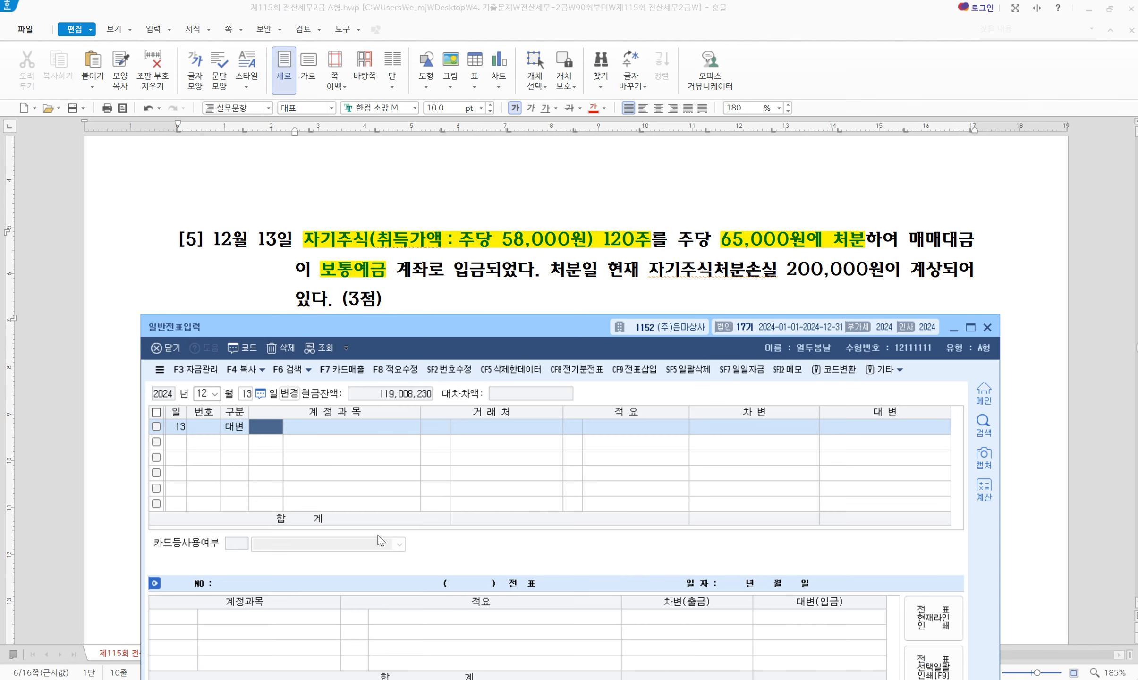
text(383)
key(Return)
key(Return)
key(Return)
key(Return)
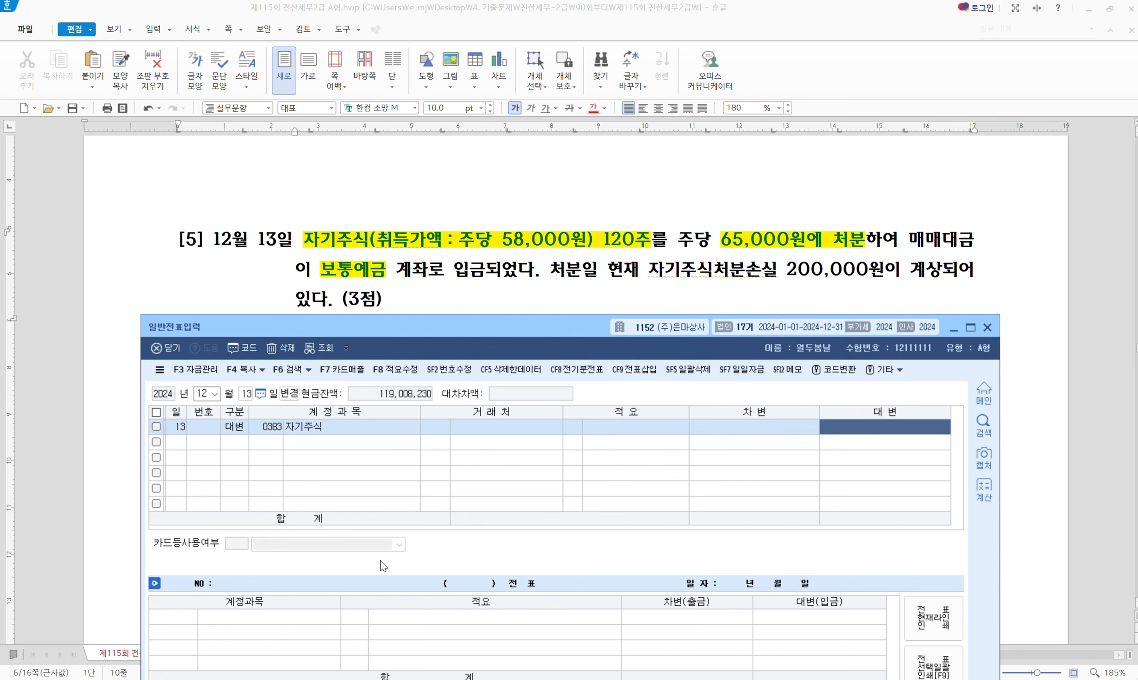
click(378, 679)
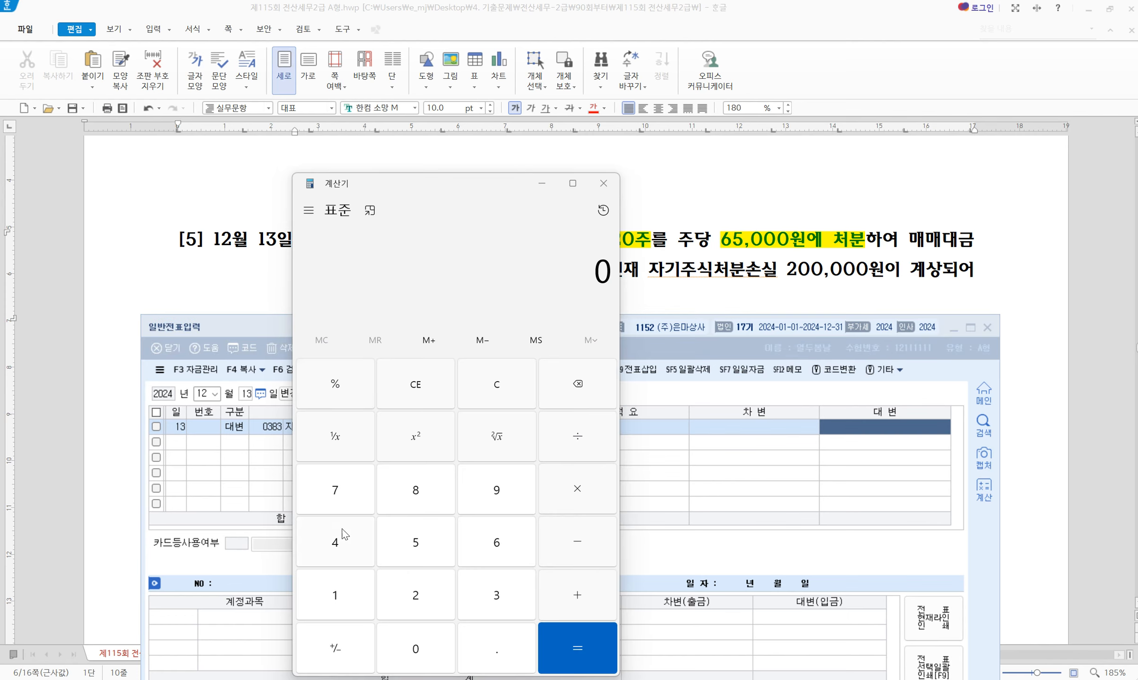
click(410, 550)
text(8000)
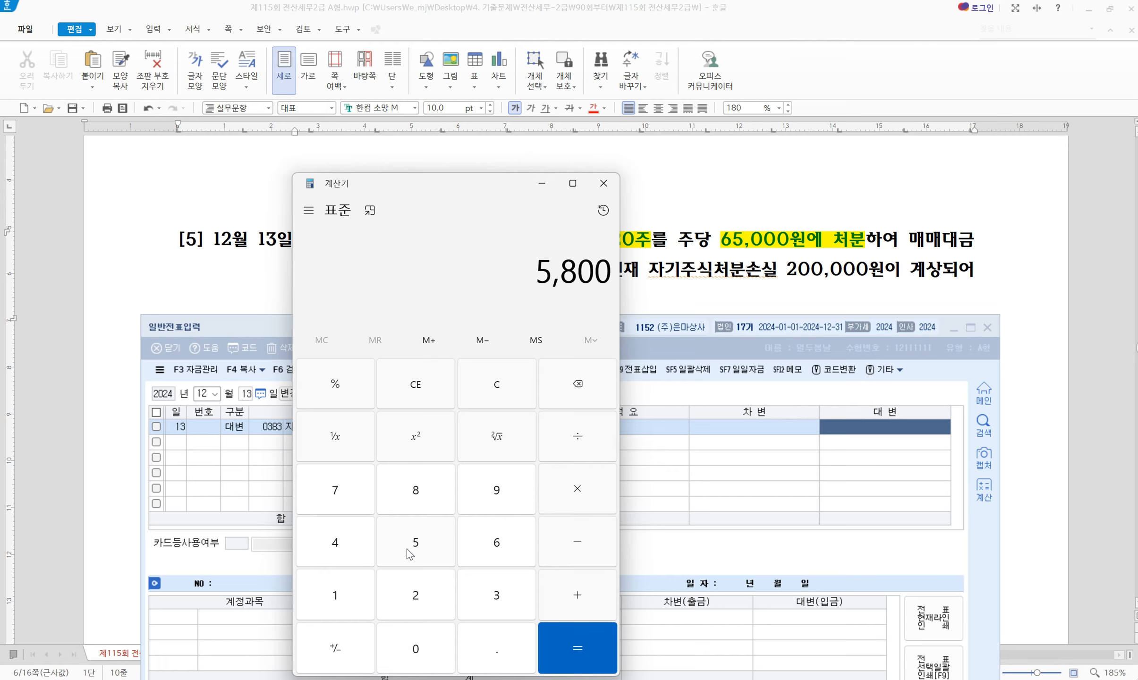
text(*120)
key(Return)
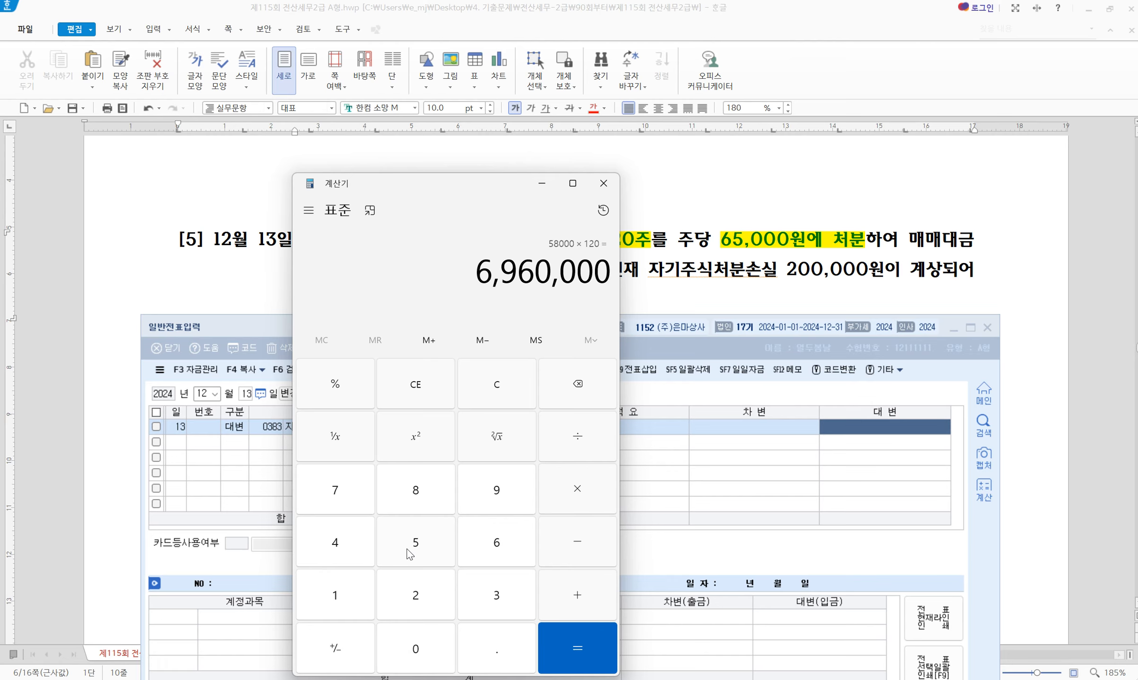
click(896, 422)
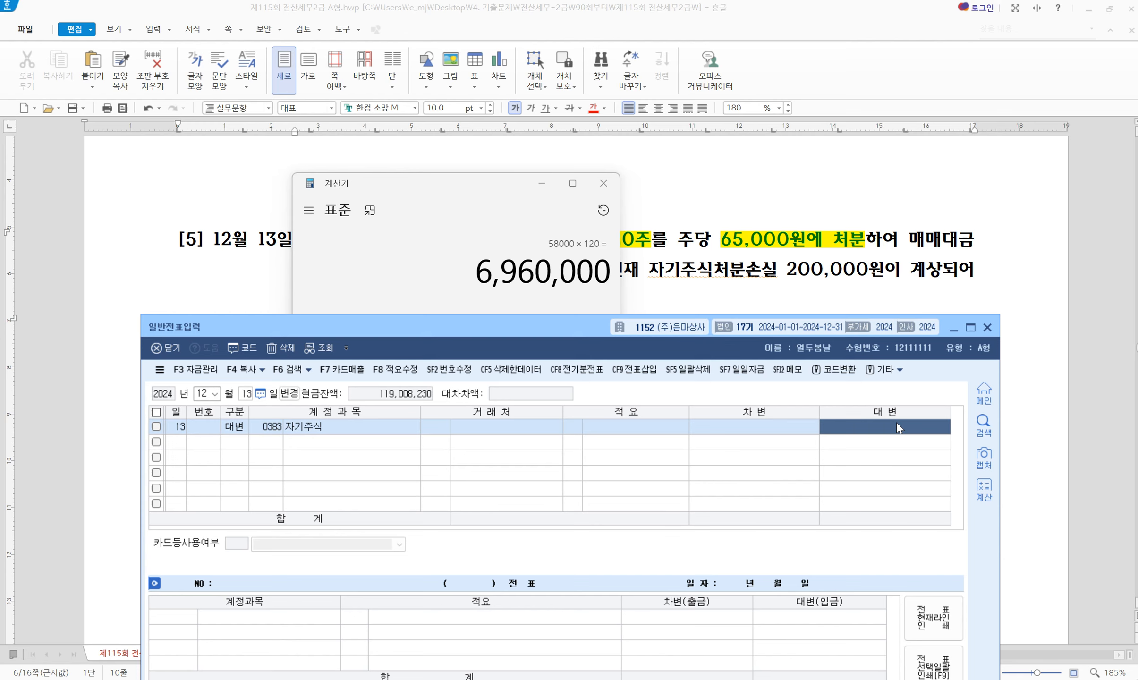
text(6960000)
key(Return)
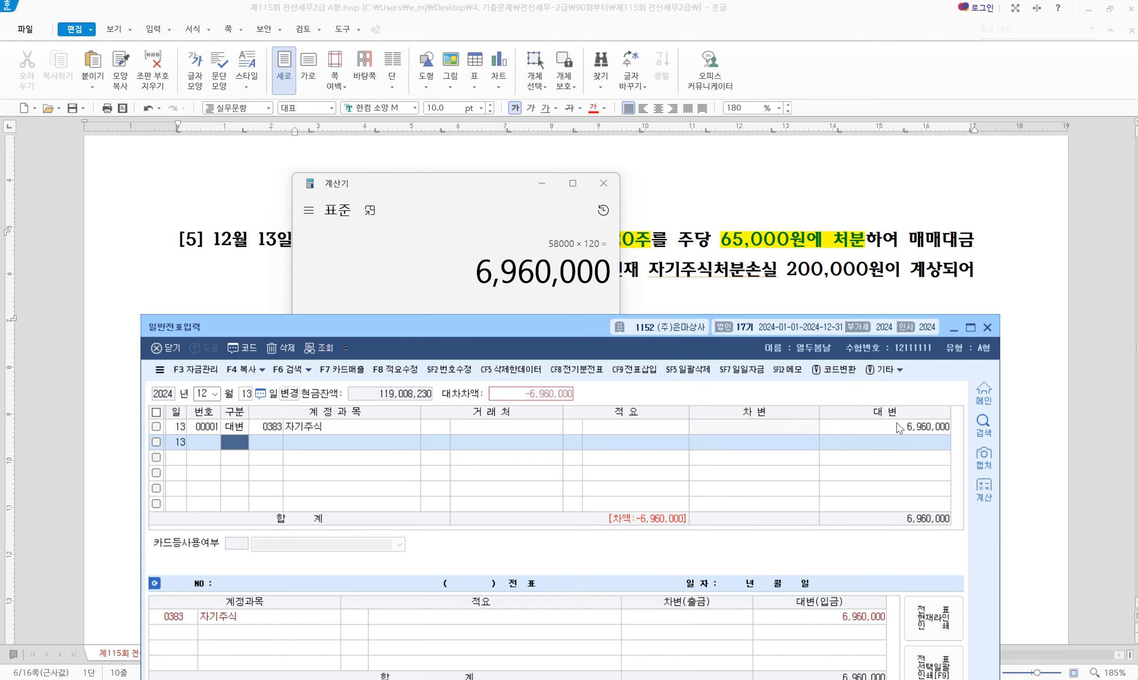
Debit 0103 보통예금 for 7,800,000 (65,000 × 120), then switch to the exam document
text(3)
key(Return)
text(103)
key(Return)
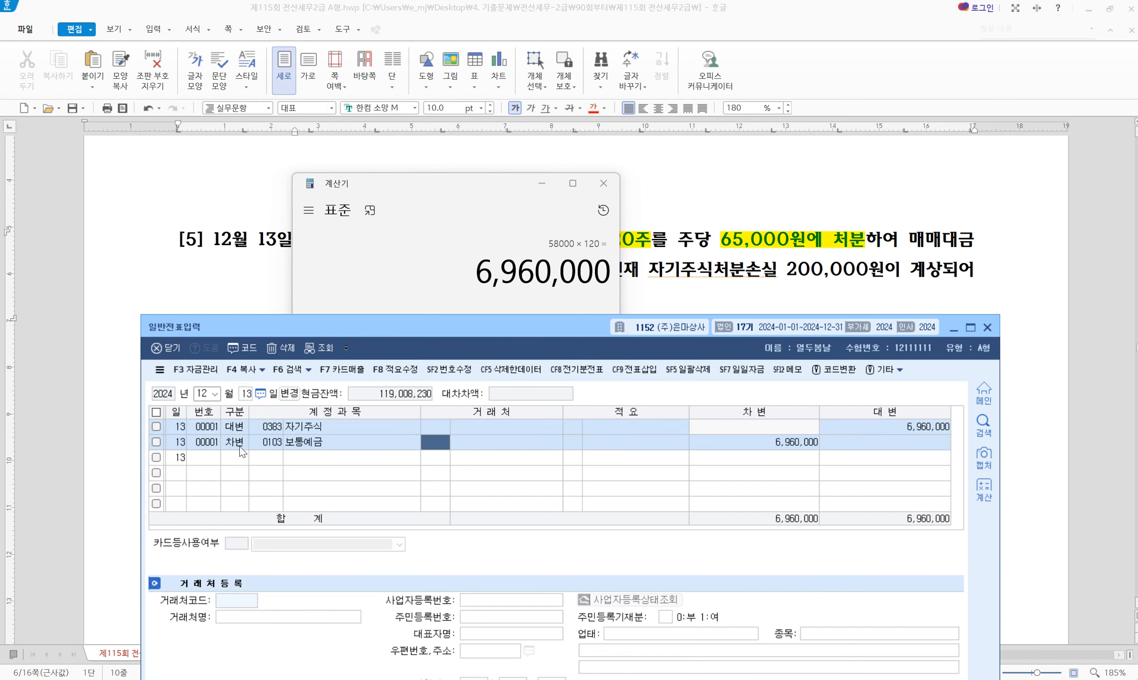
key(Return)
key(Return)
key(Return)
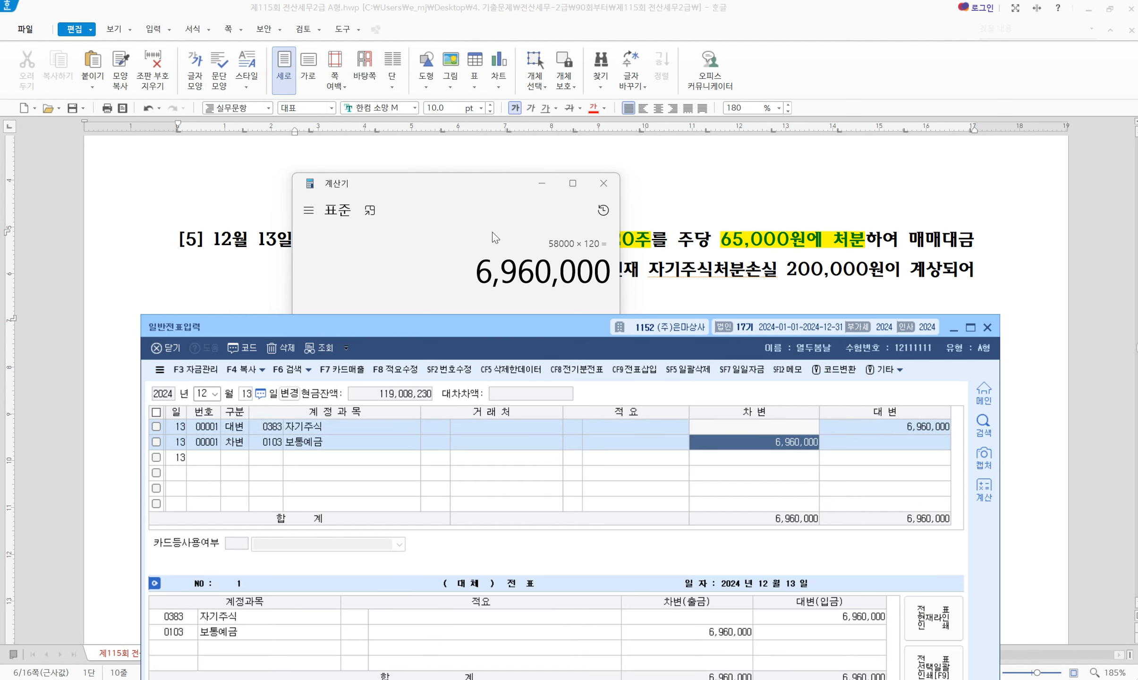
click(448, 214)
text(6)
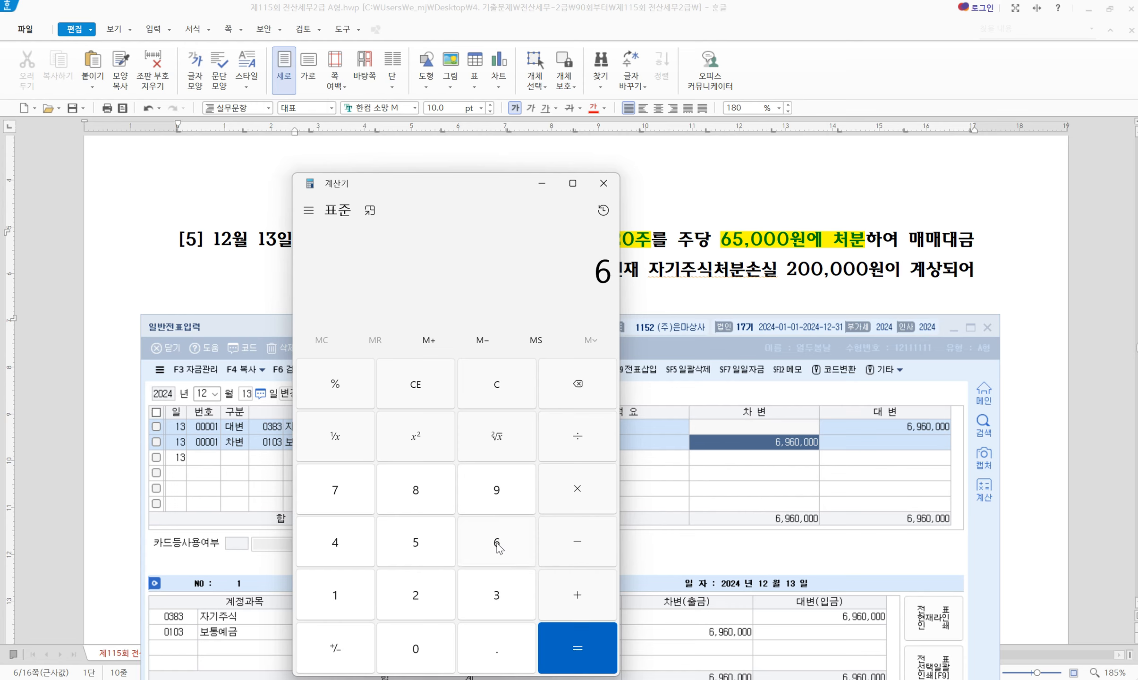
text(5000*120)
key(Return)
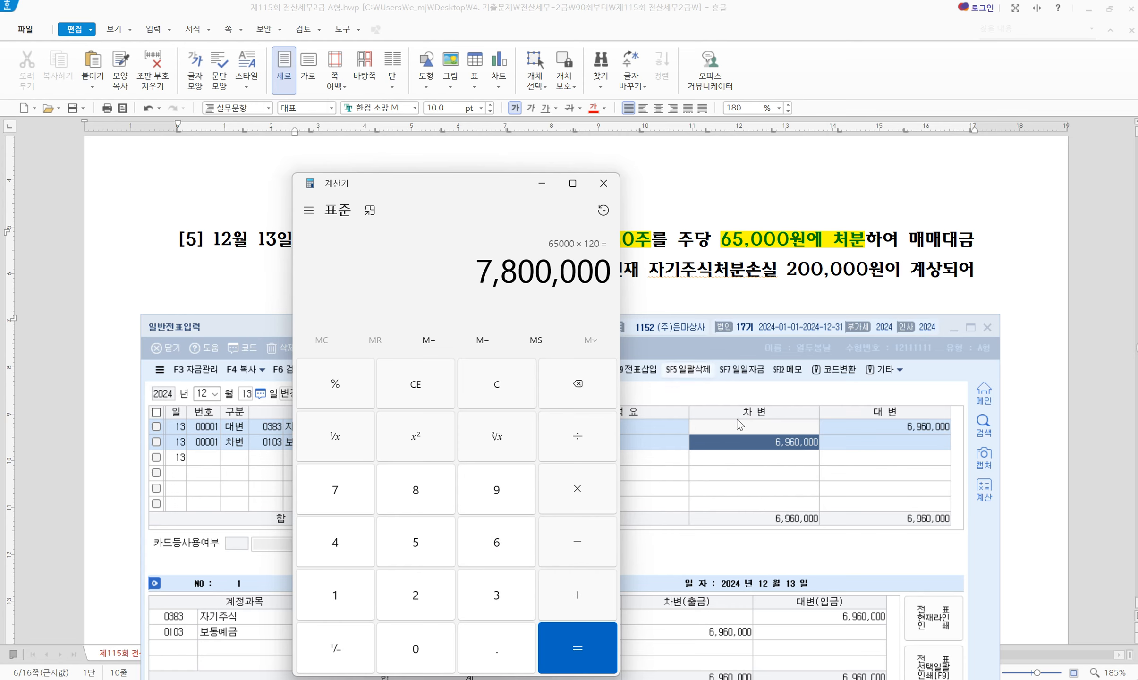
click(784, 449)
text(7800000)
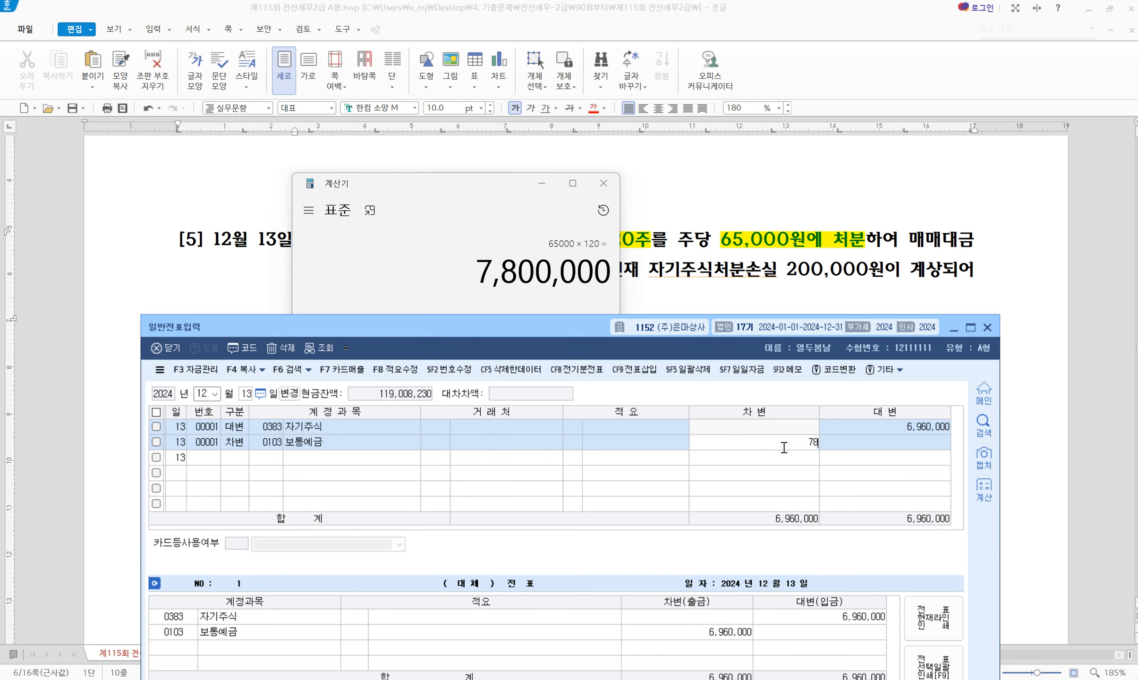
key(Return)
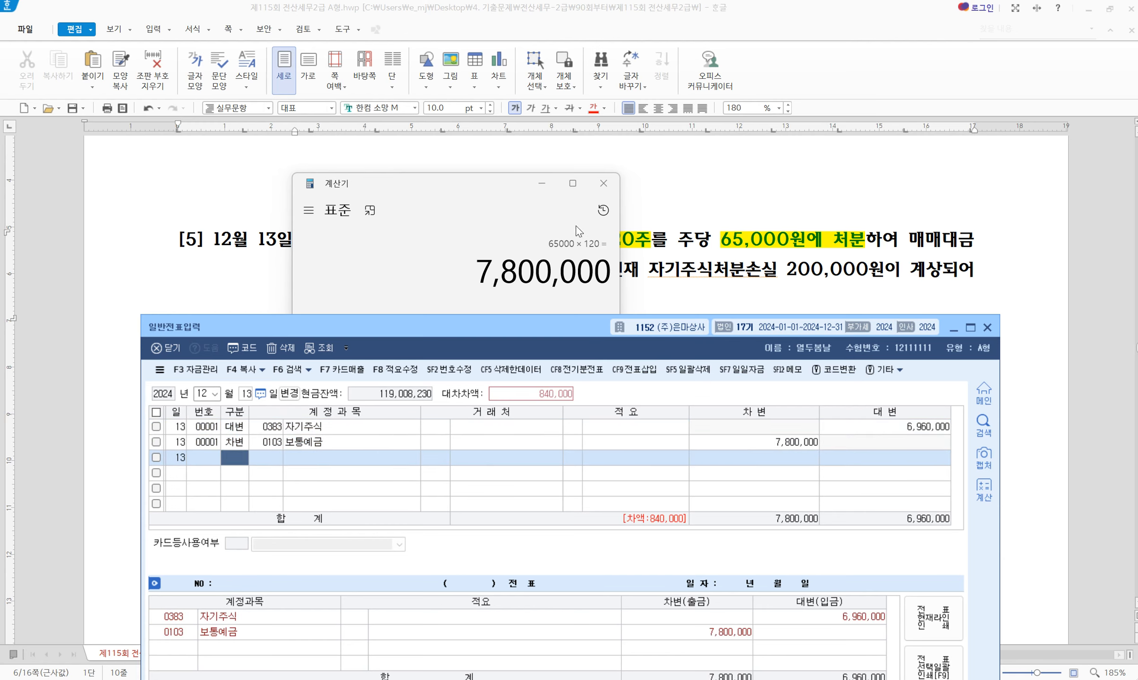
click(542, 183)
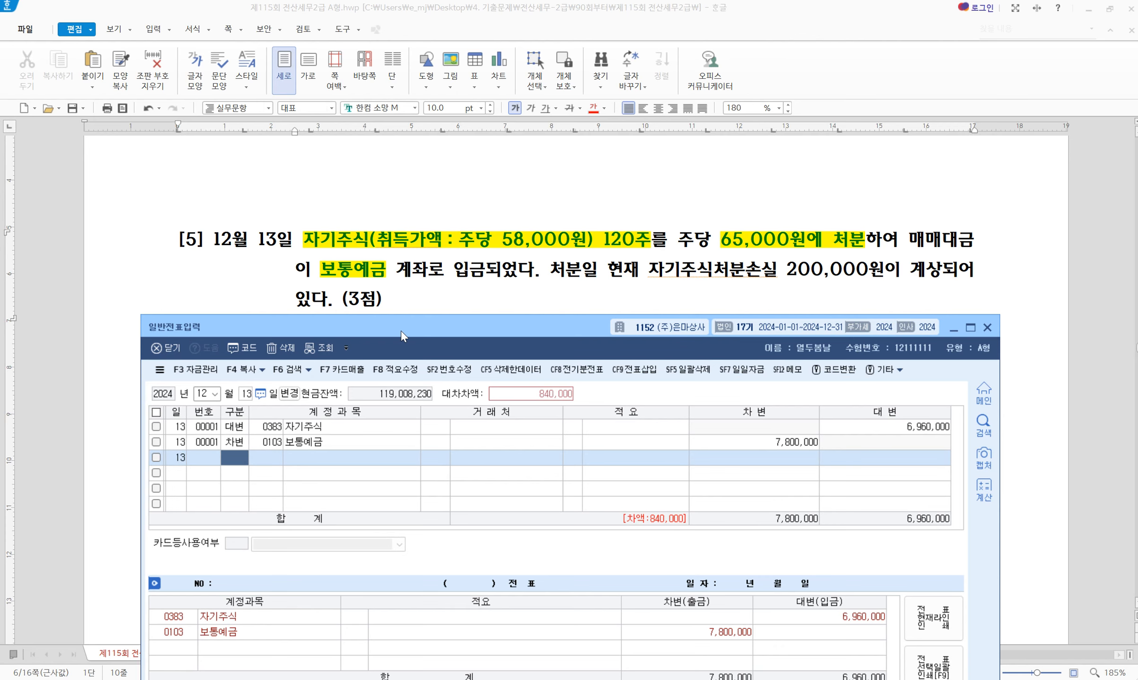
key(alt+Tab)
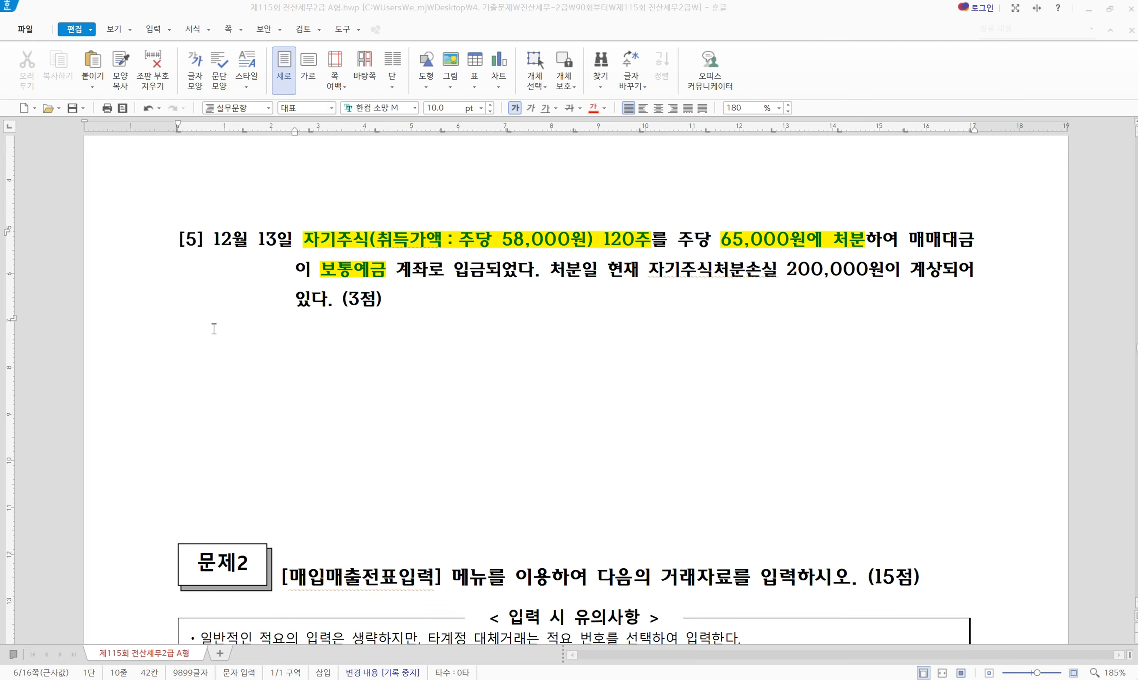
Type the headings 자본잉여금, 자본조정 and 기타포괄손익누계액 below problem [5]
scroll(219, 328, down, 3)
click(219, 249)
scroll(226, 273, up, 1)
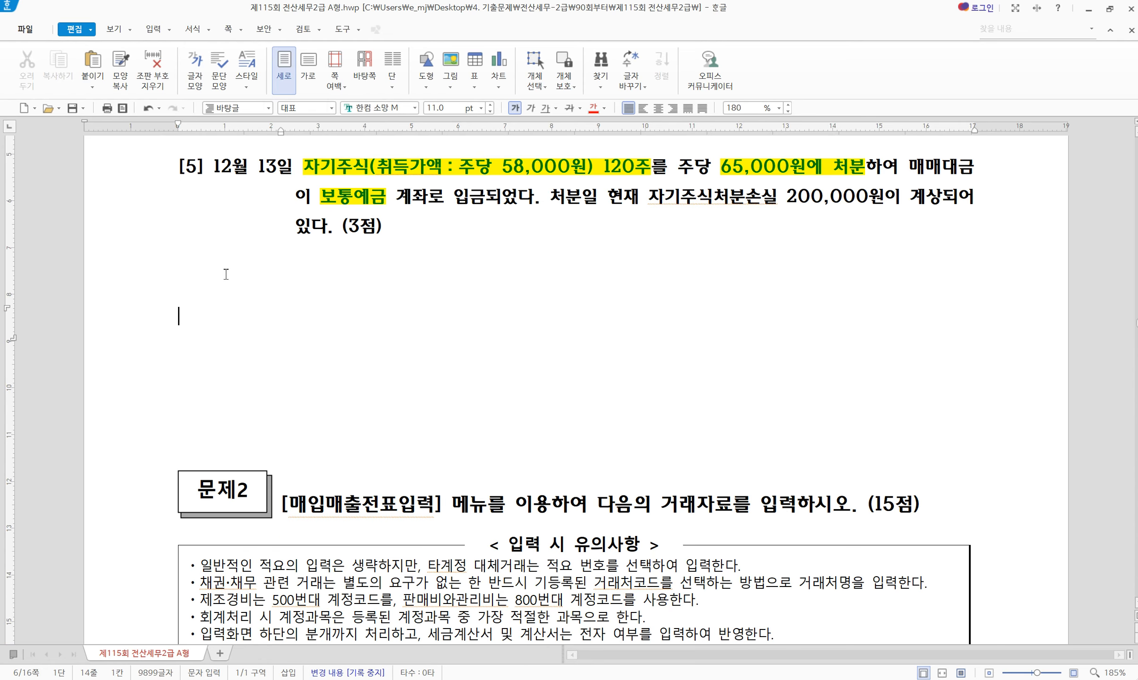
text(자본)
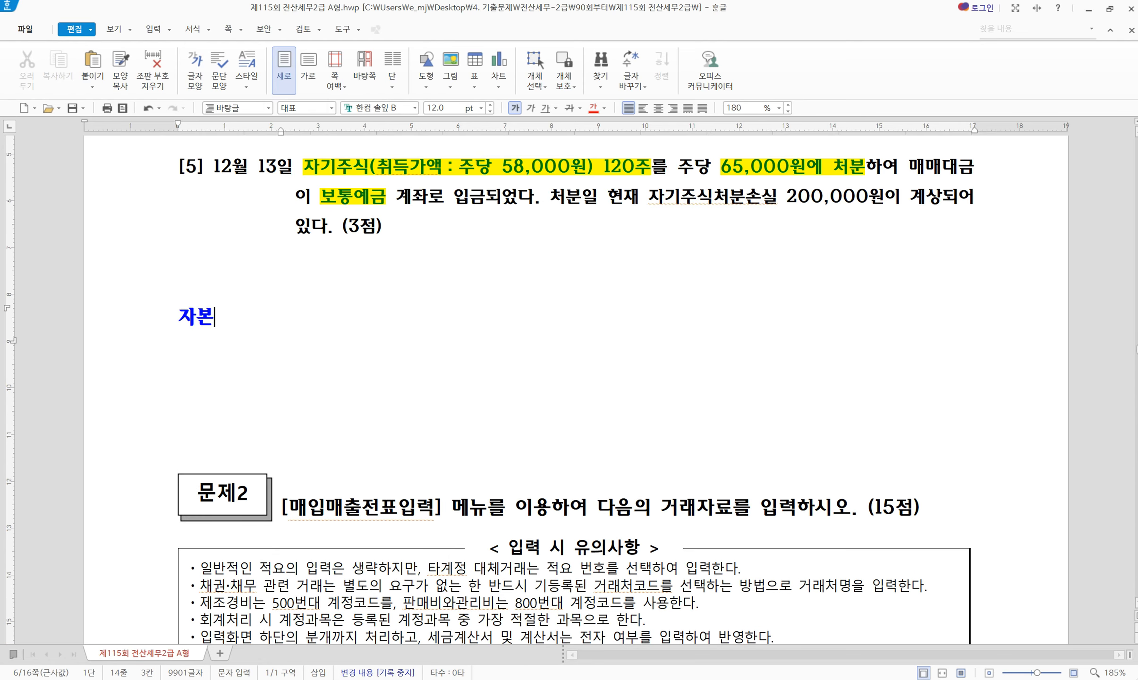
text(잉ㅇㅕ금 :)
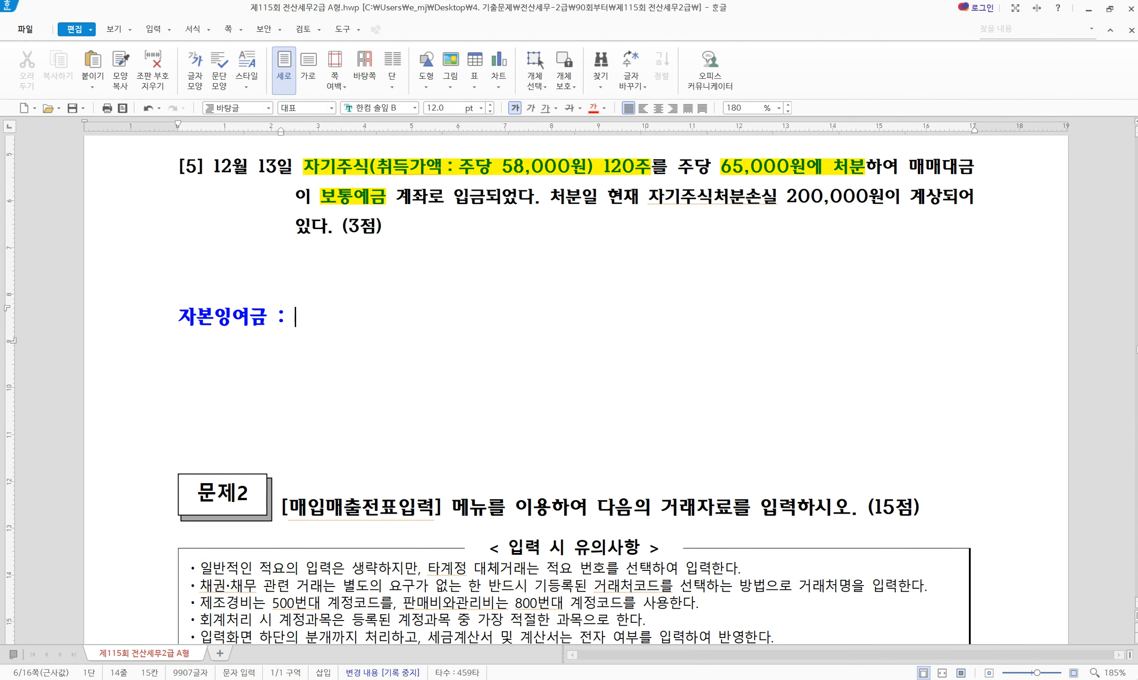
key(Return)
text(자본조정)
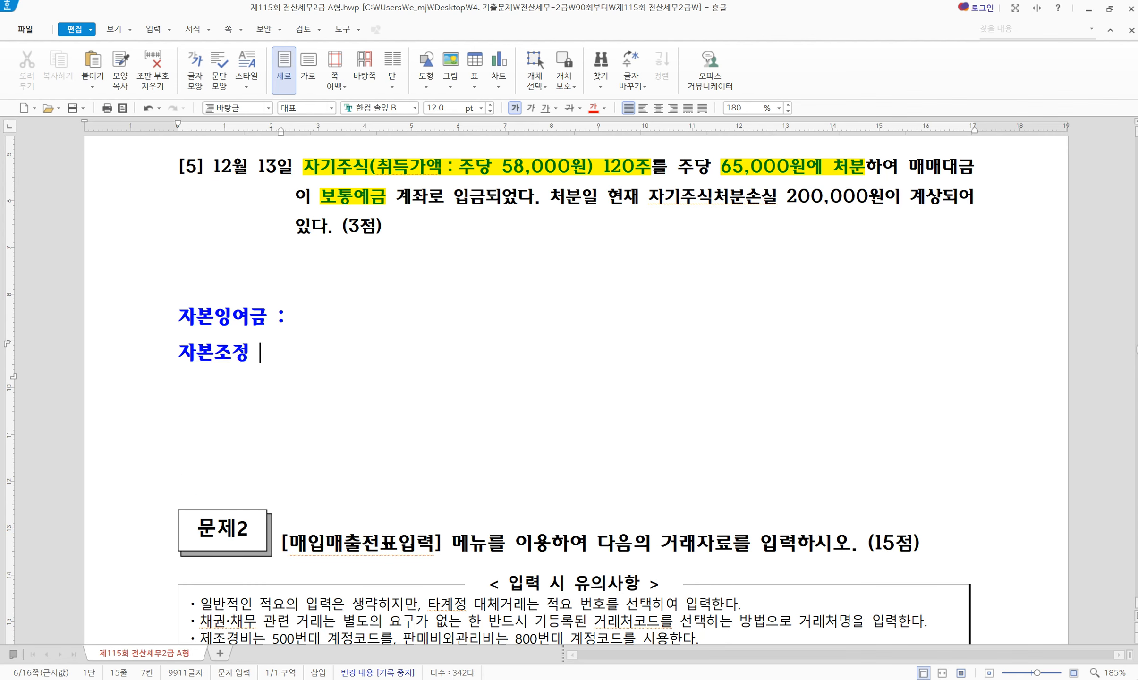
key(Return)
key(BackSpace)
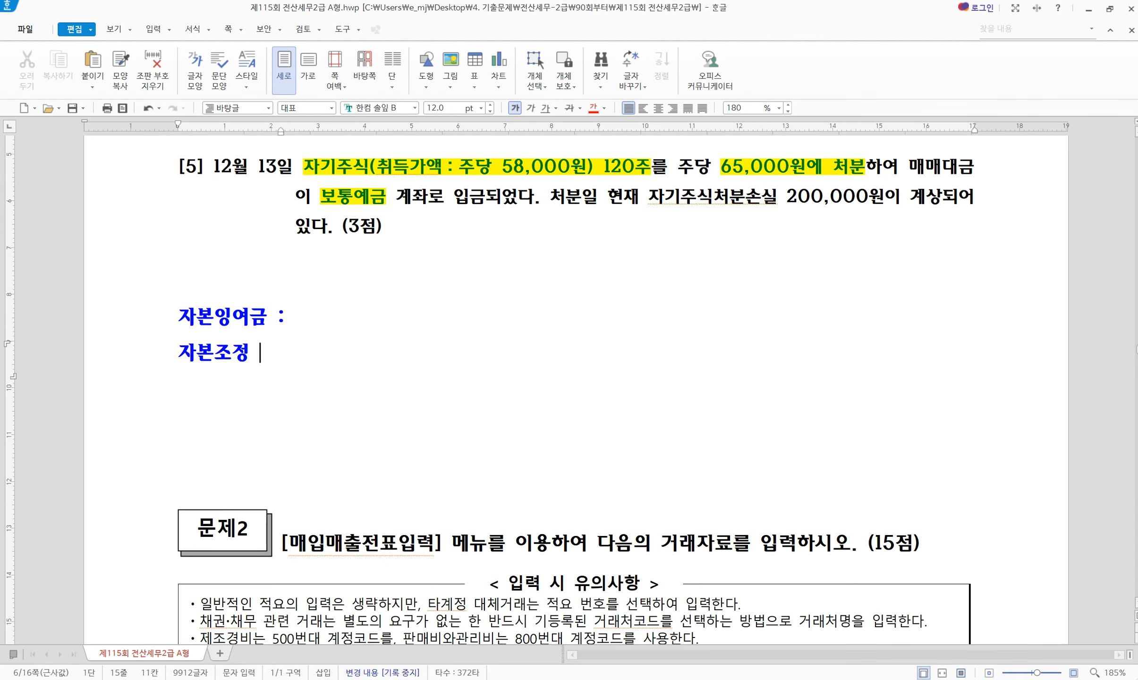
text(:)
key(Return)
text(기타폭)
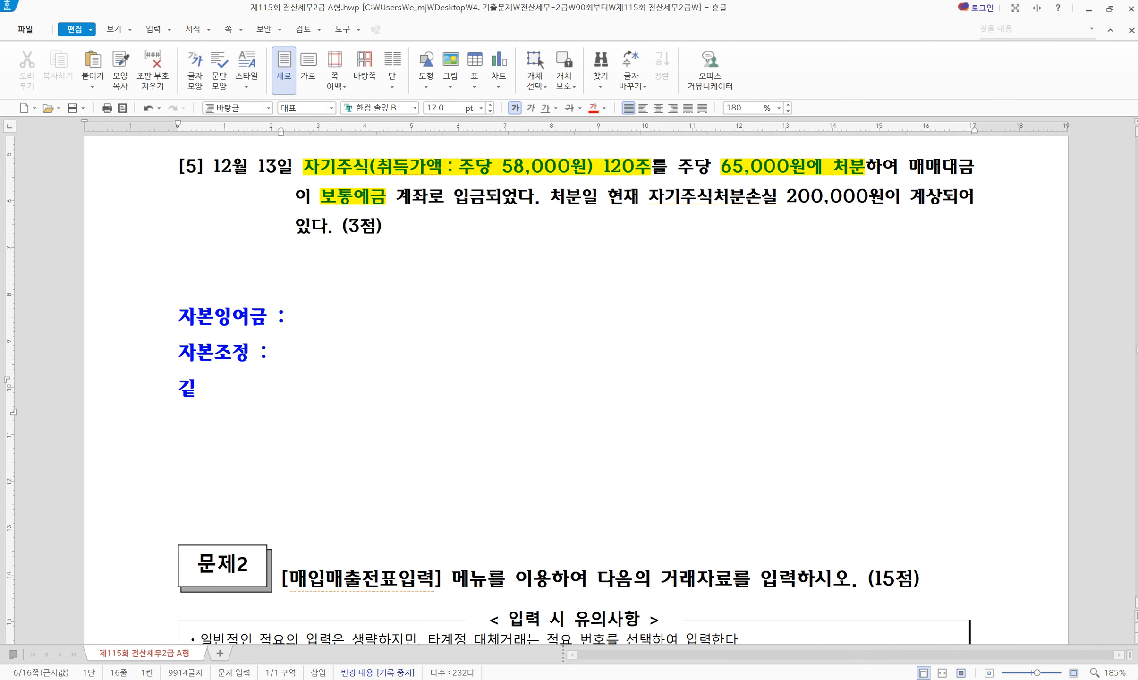
text(괄손익누계액)
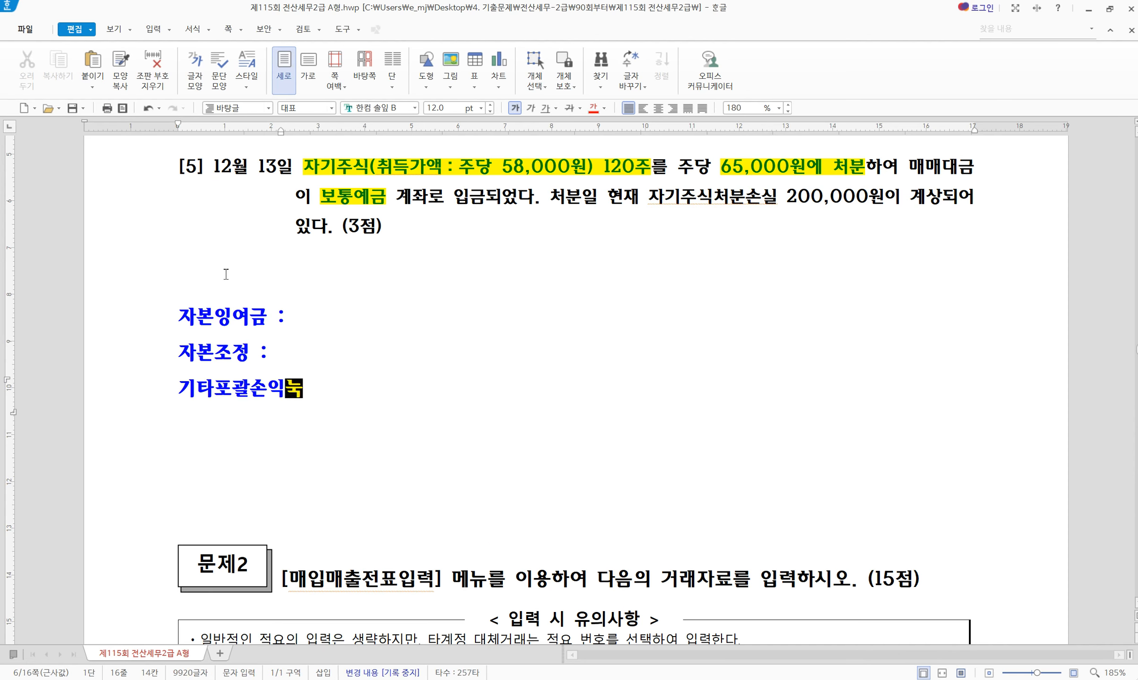
List 주식발행초과금 / 자기주식처분이익 under 자본잉여금 and 주식할인발행차금 / 자기주식처분손실 under 자본조정
key(Up)
key(Up)
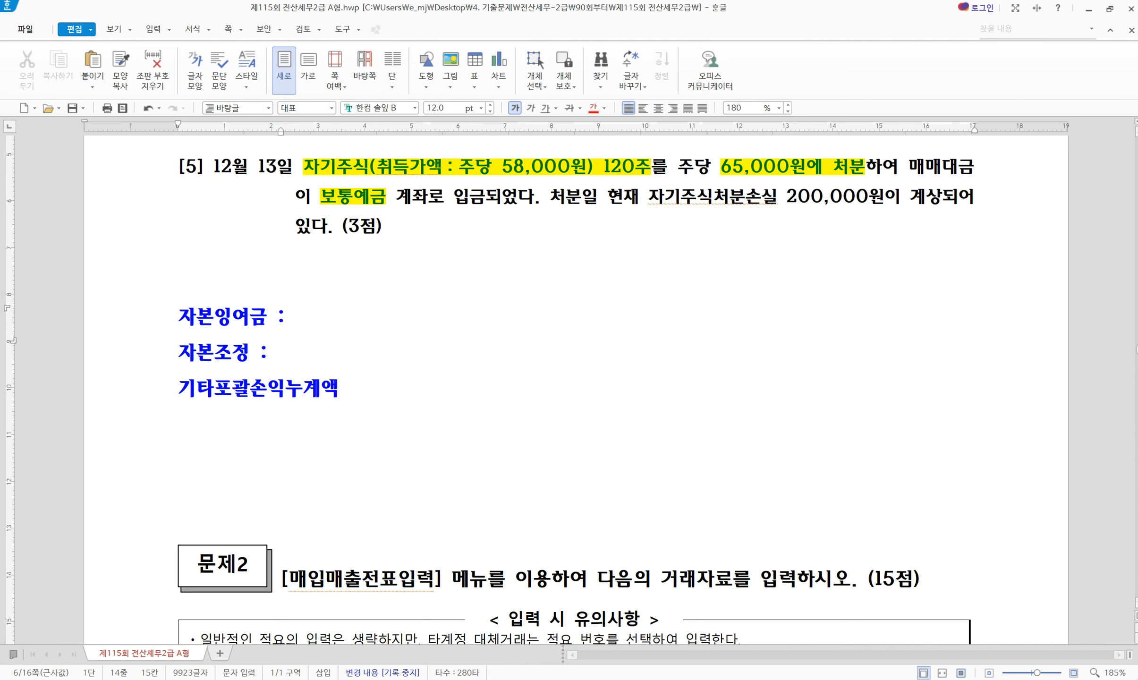
text(주식발행초)
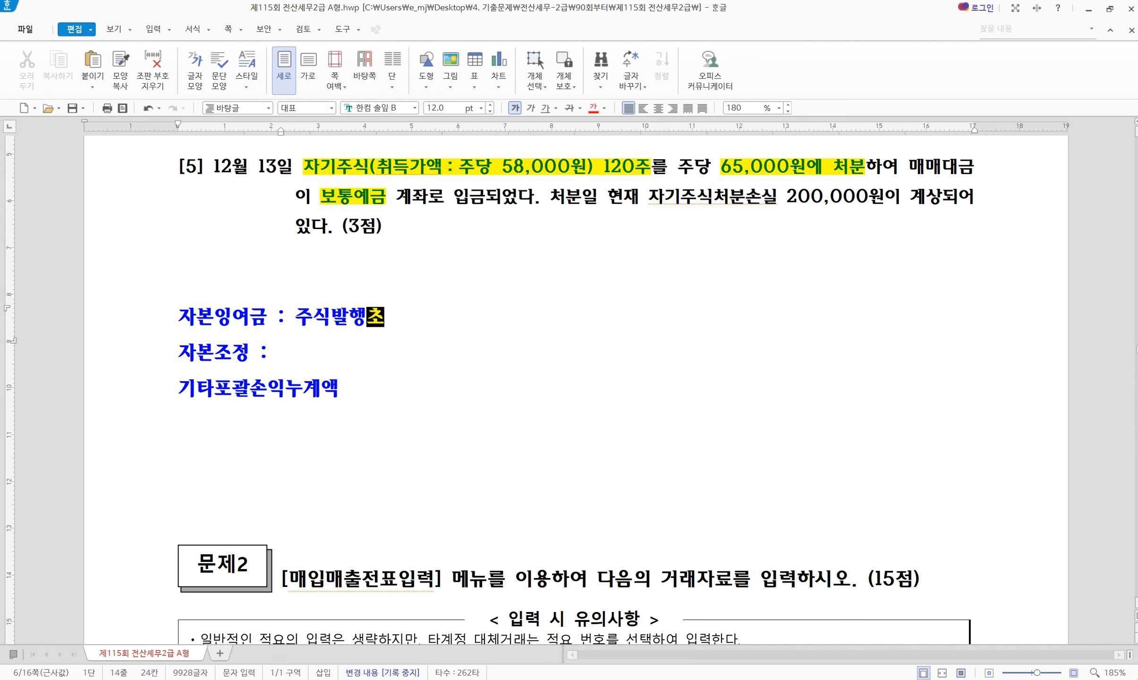
text(과금)
key(Down)
text(주시)
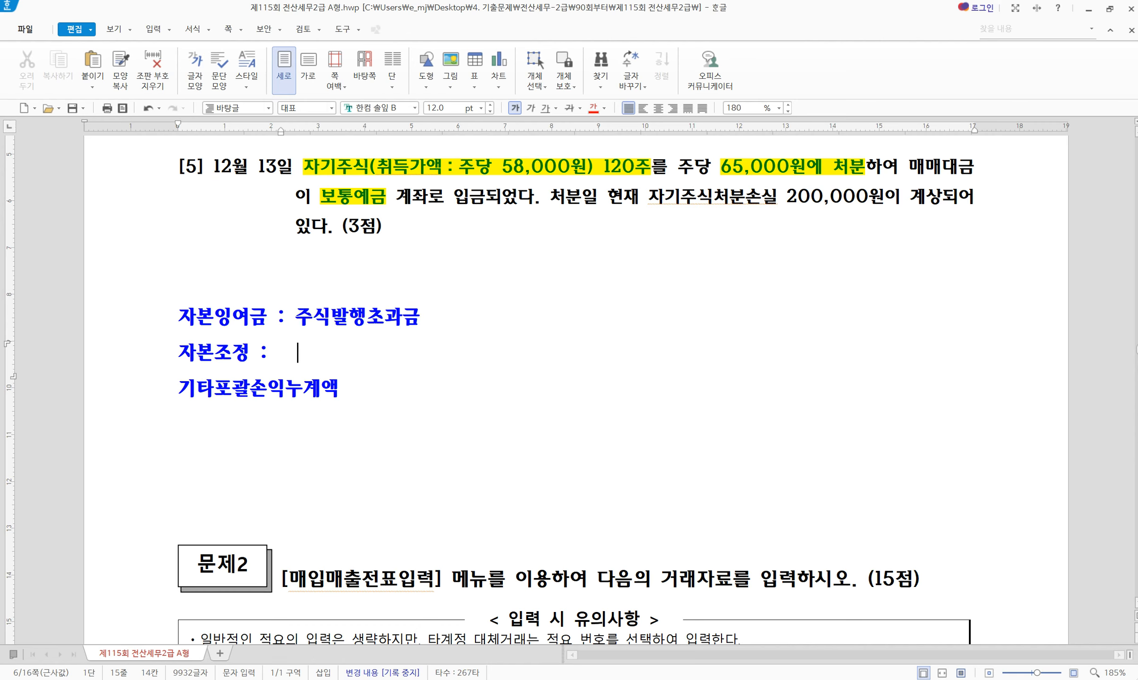
text(식할인발행)
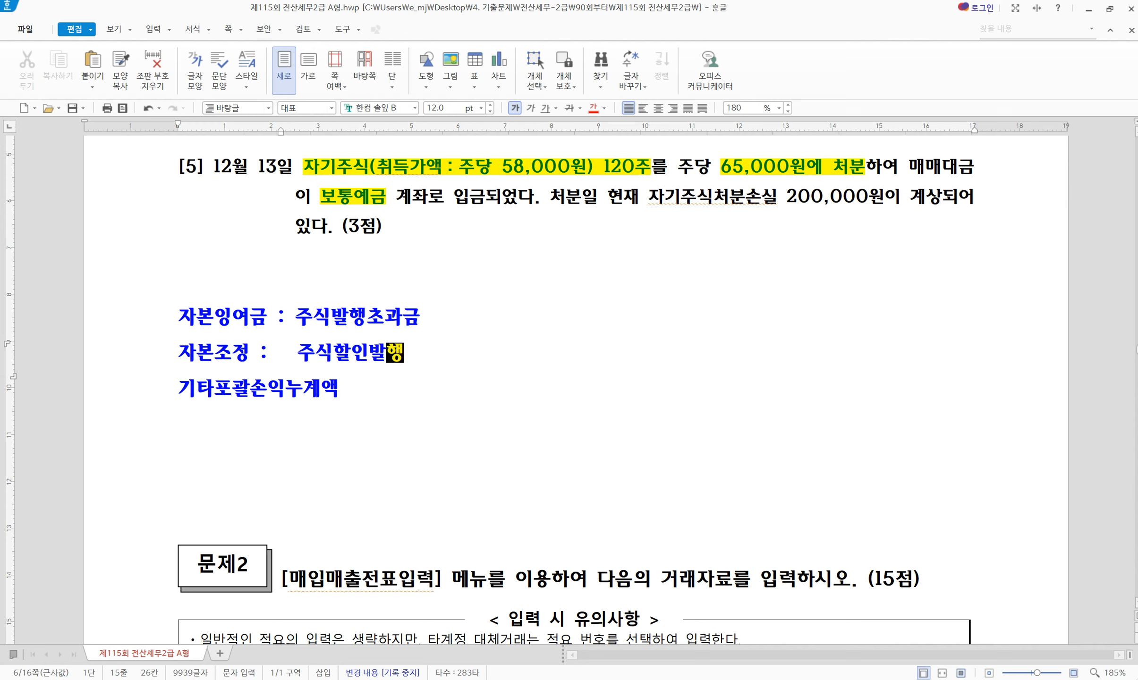
text(착금)
key(Up)
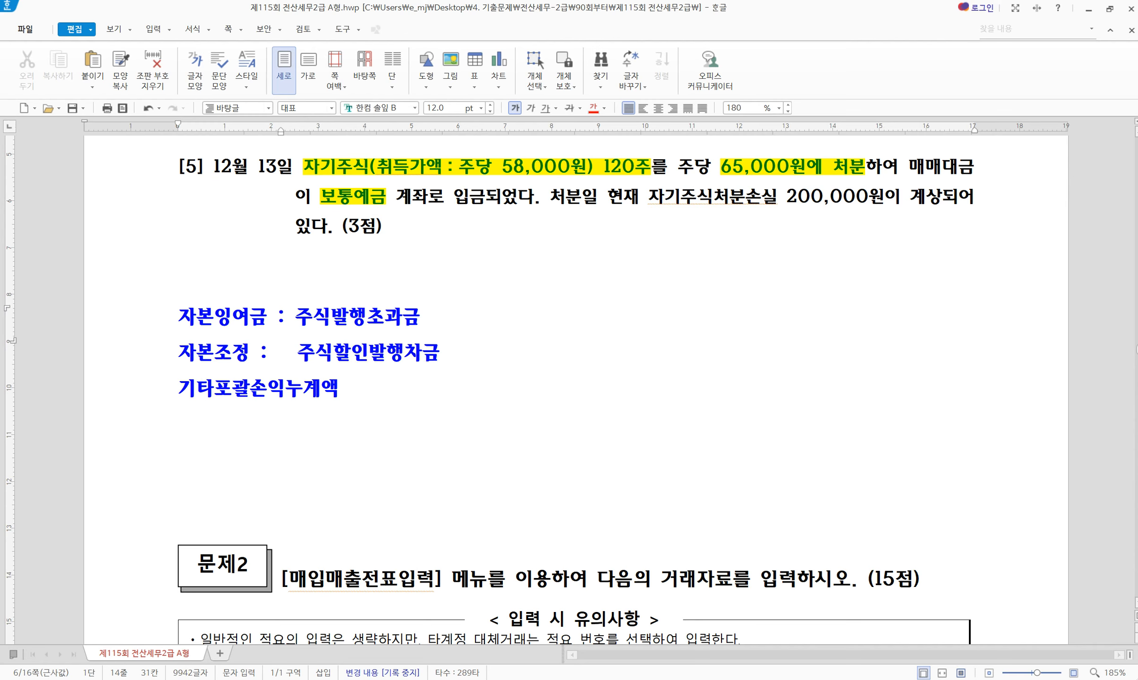
text(/ 자기주식)
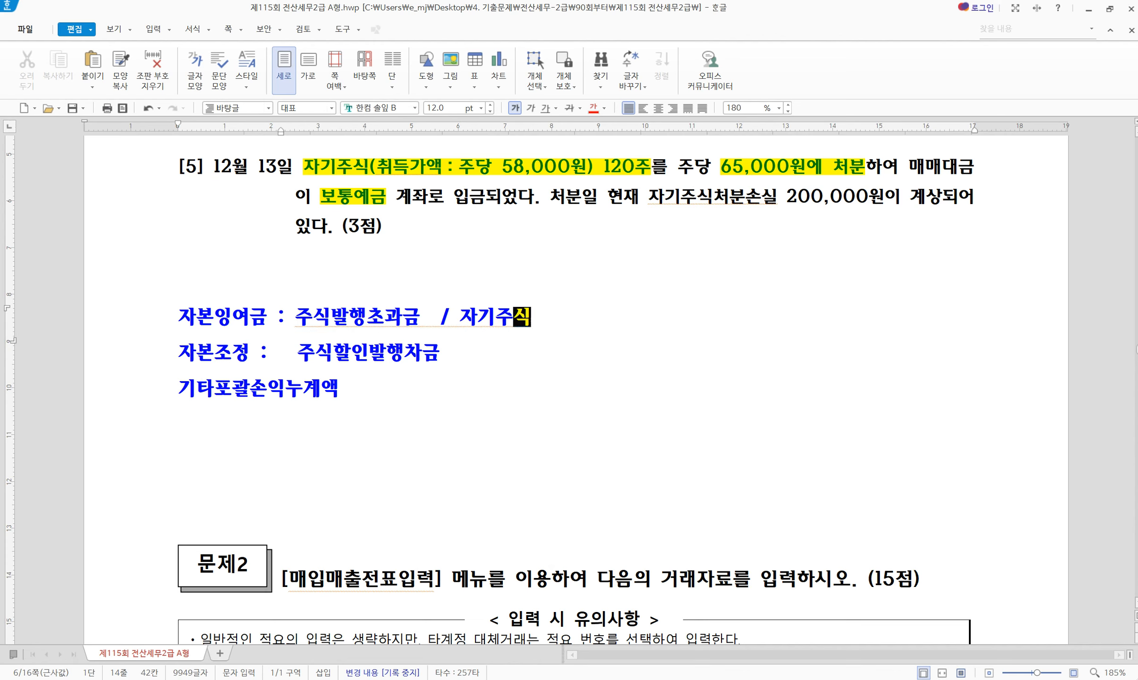
text(처분이익)
key(Left)
key(Left)
key(Left)
key(Left)
key(Left)
key(Left)
key(Left)
key(Left)
key(Left)
key(Left)
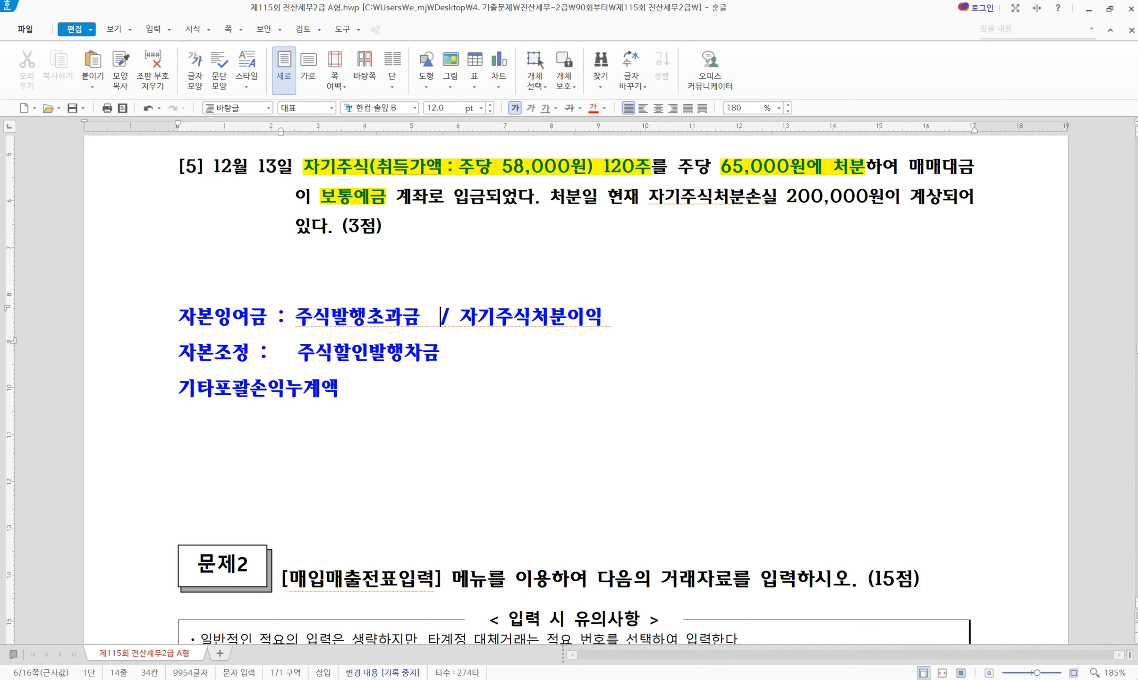
key(shift+End)
key(ctrl+c)
key(Down)
key(ctrl+v)
key(Left)
key(Left)
key(shift+End)
text(손실)
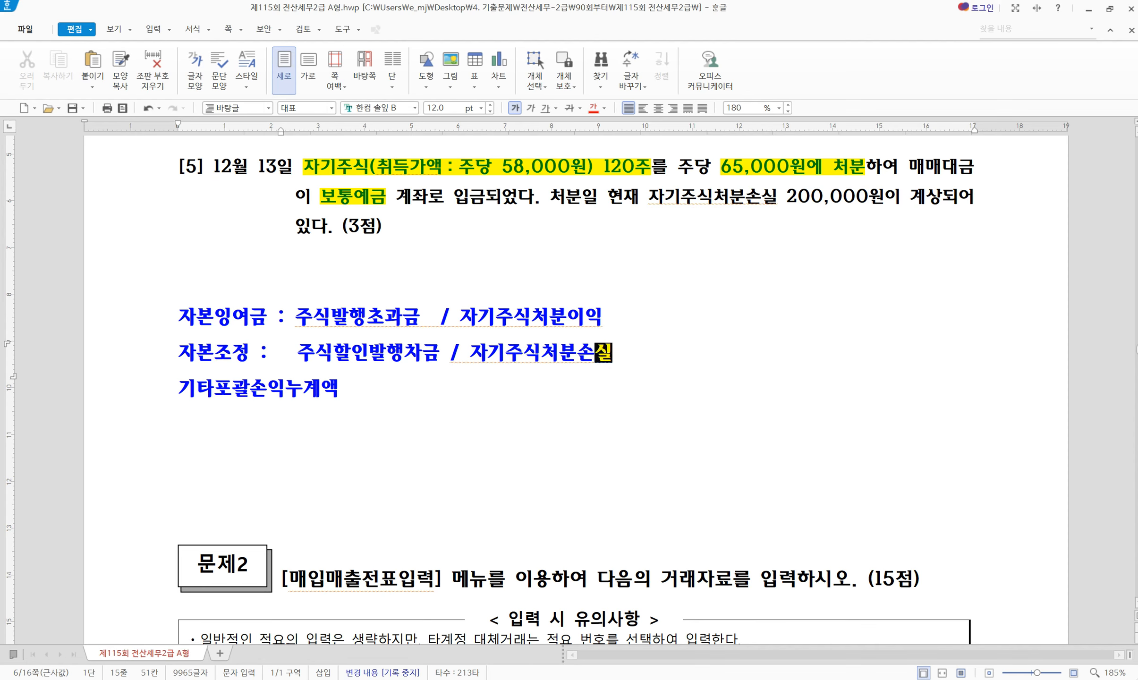
Add 감자차익 to the 자본잉여금 line and 감자차손 to the 자본조정 line
key(Up)
text(/ )
text(가ㅁ자차익)
key(Down)
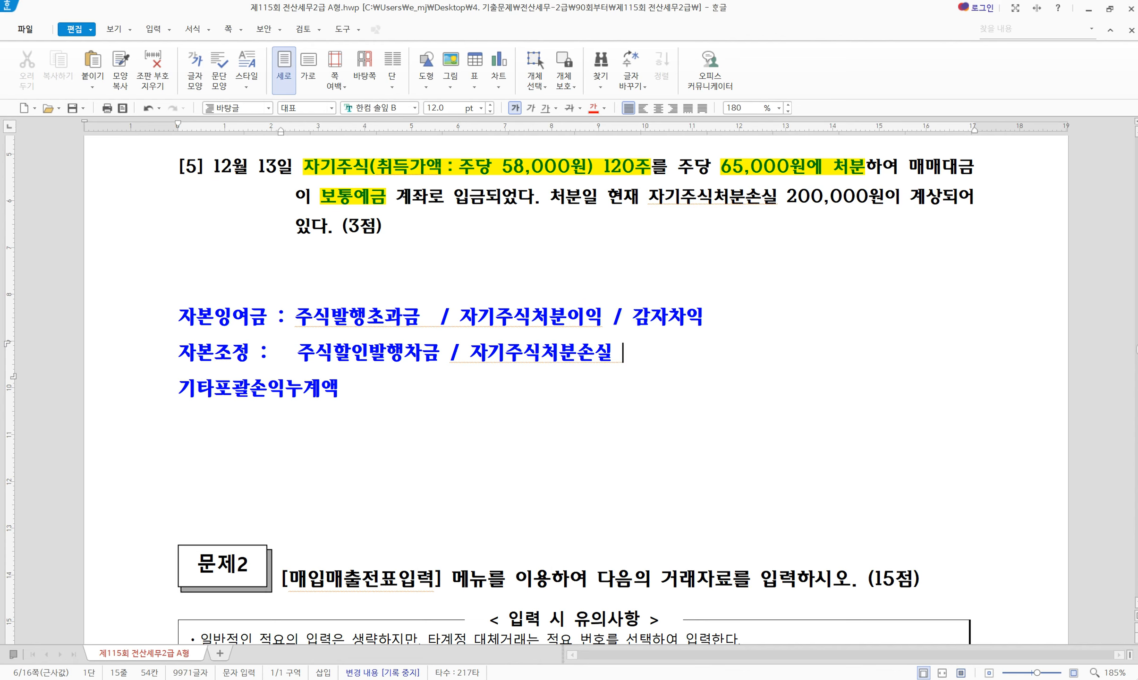
text(/ 가자)
key(BackSpace)
key(BackSpace)
key(BackSpace)
text(감자차손)
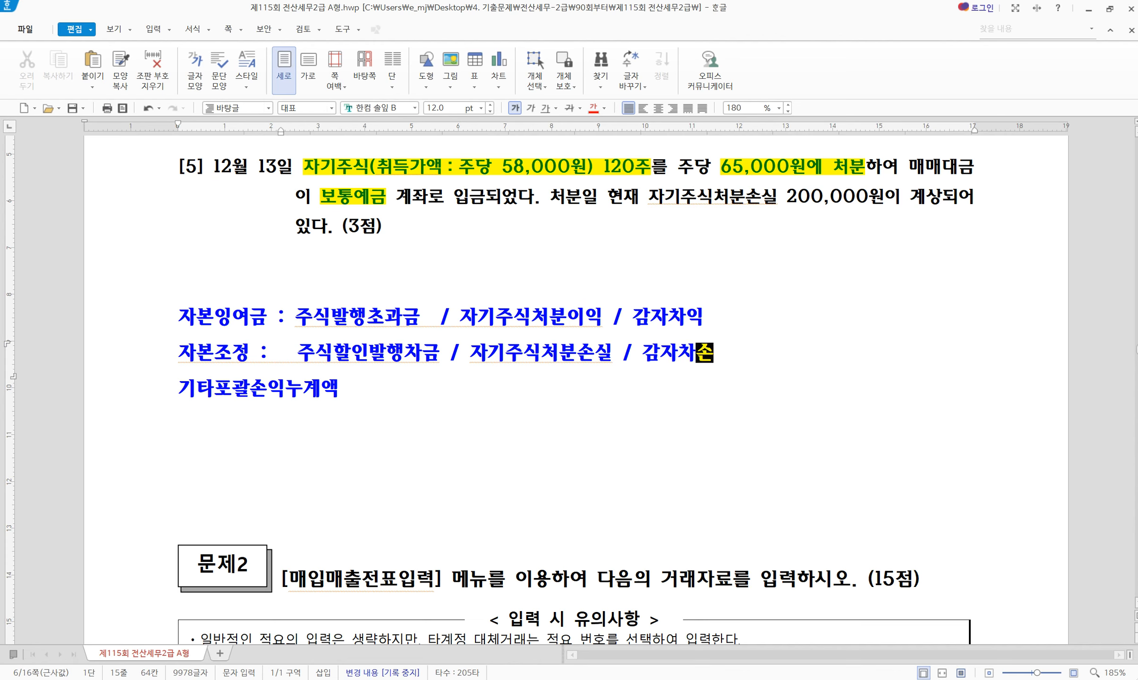
Add 매도가능증권평가이익 / 매도가능증권평가손실 to the 기타포괄손익누계액 line
key(Down)
text(: ㅁ)
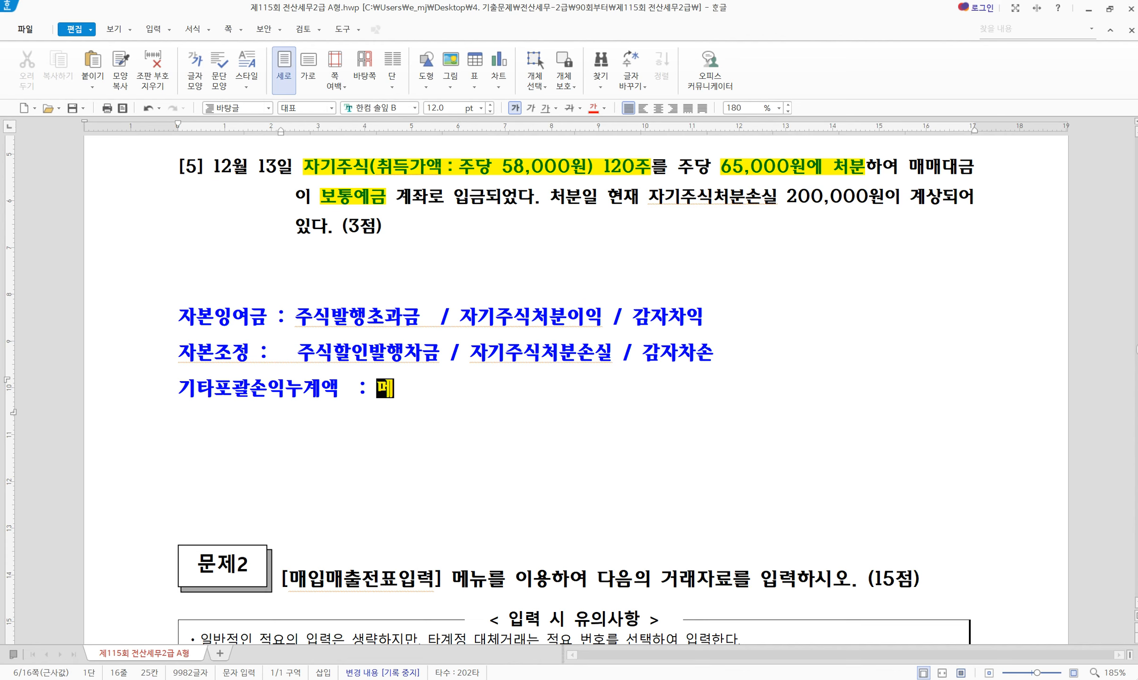
text(매도가능)
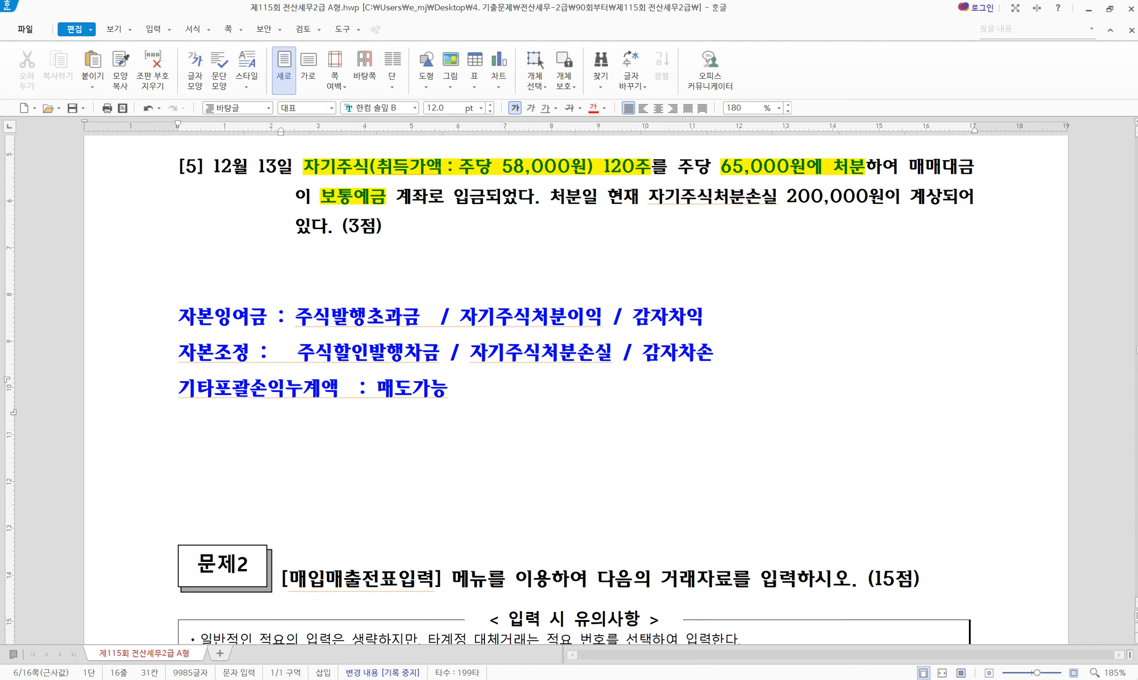
text(평가이익 / )
text(매도가능ㅈ)
text(증권평가손시)
text(ㄹ)
key(Left)
key(Left)
key(Left)
key(Left)
key(Left)
key(Left)
key(Left)
key(Left)
key(Left)
key(Left)
key(Left)
key(Left)
key(Left)
key(Left)
key(Left)
key(Left)
key(Left)
key(Left)
key(Left)
key(Left)
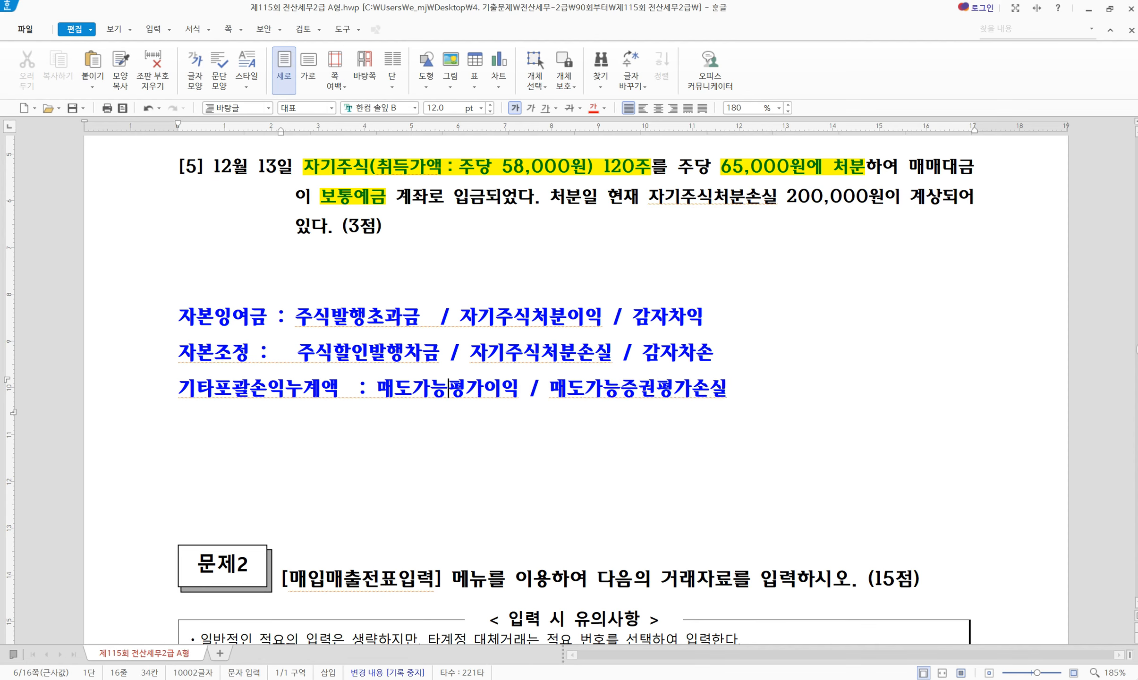
text(증권)
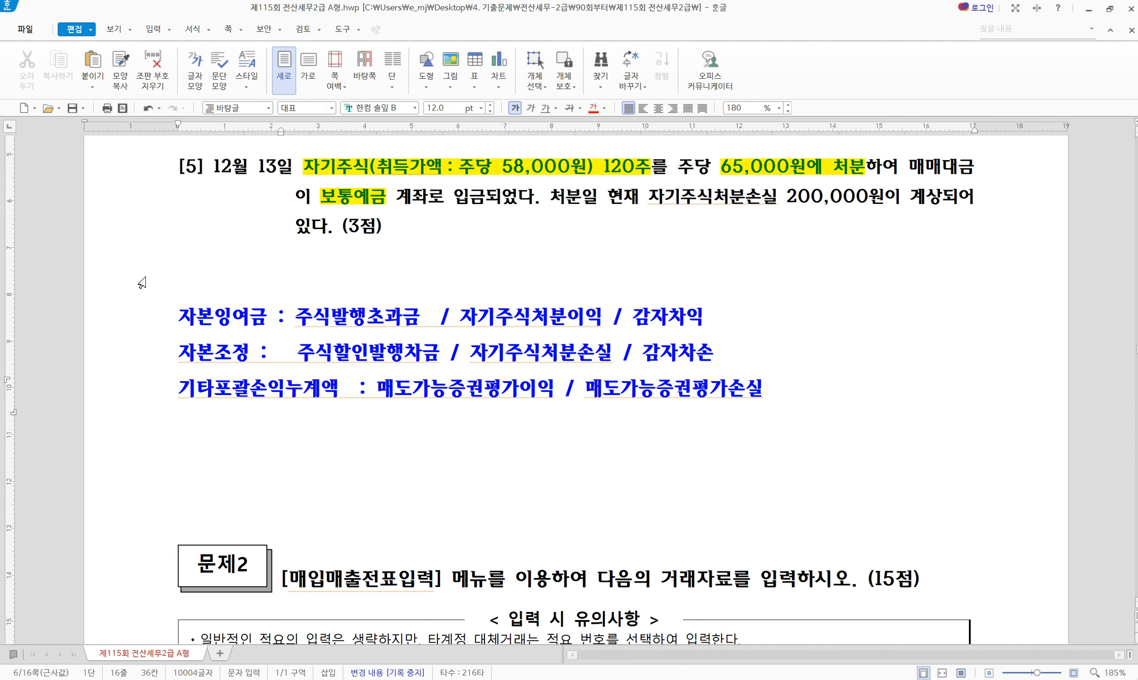
drag(296, 317, 415, 317)
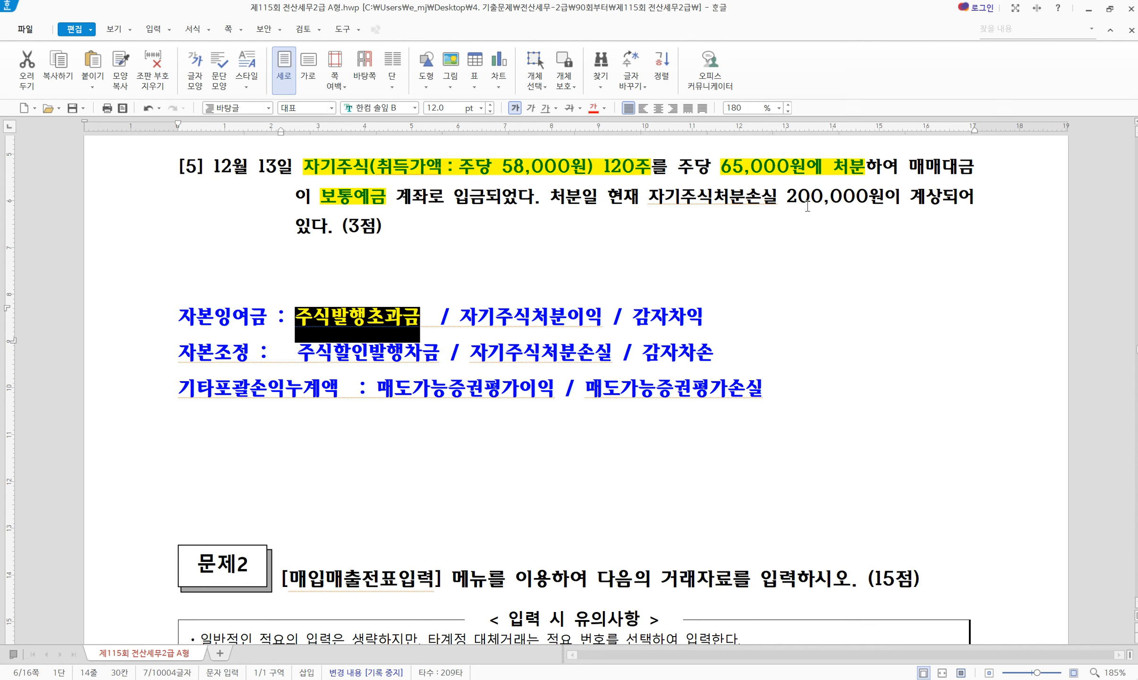
drag(444, 354, 298, 355)
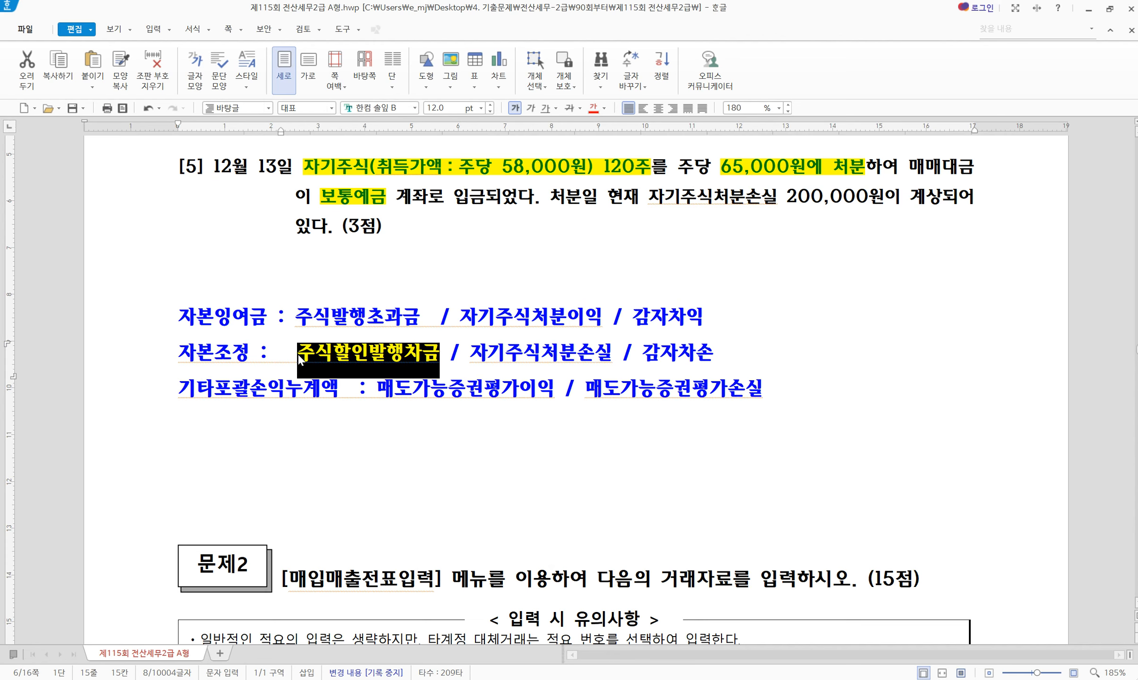
drag(402, 321, 316, 320)
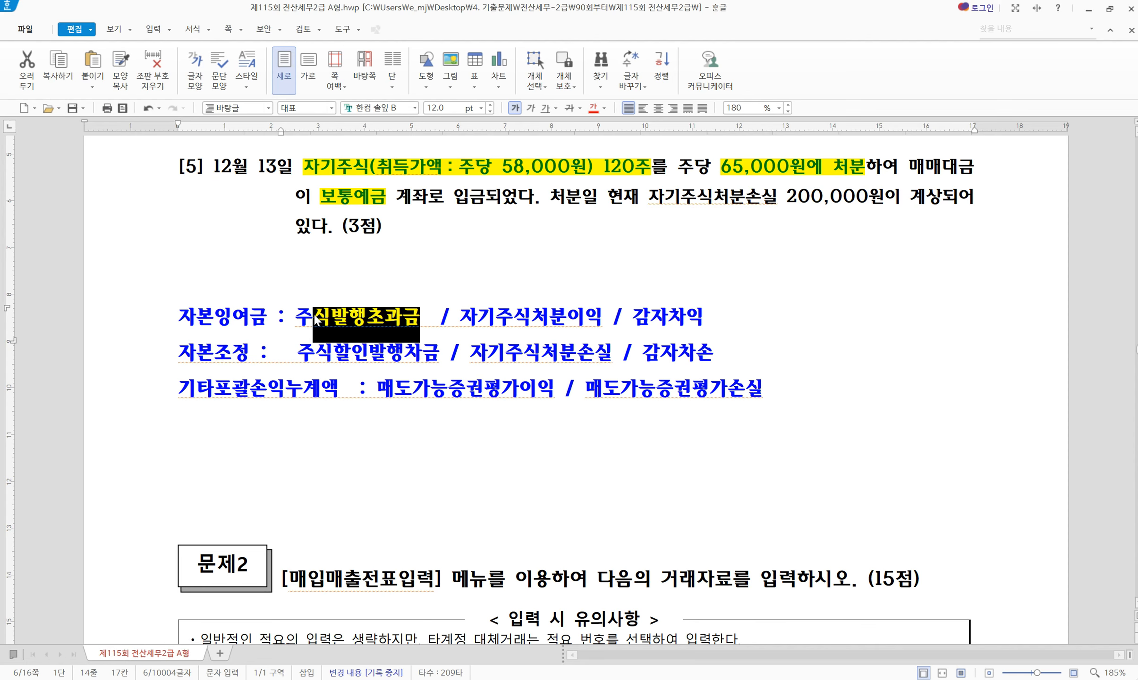
click(361, 350)
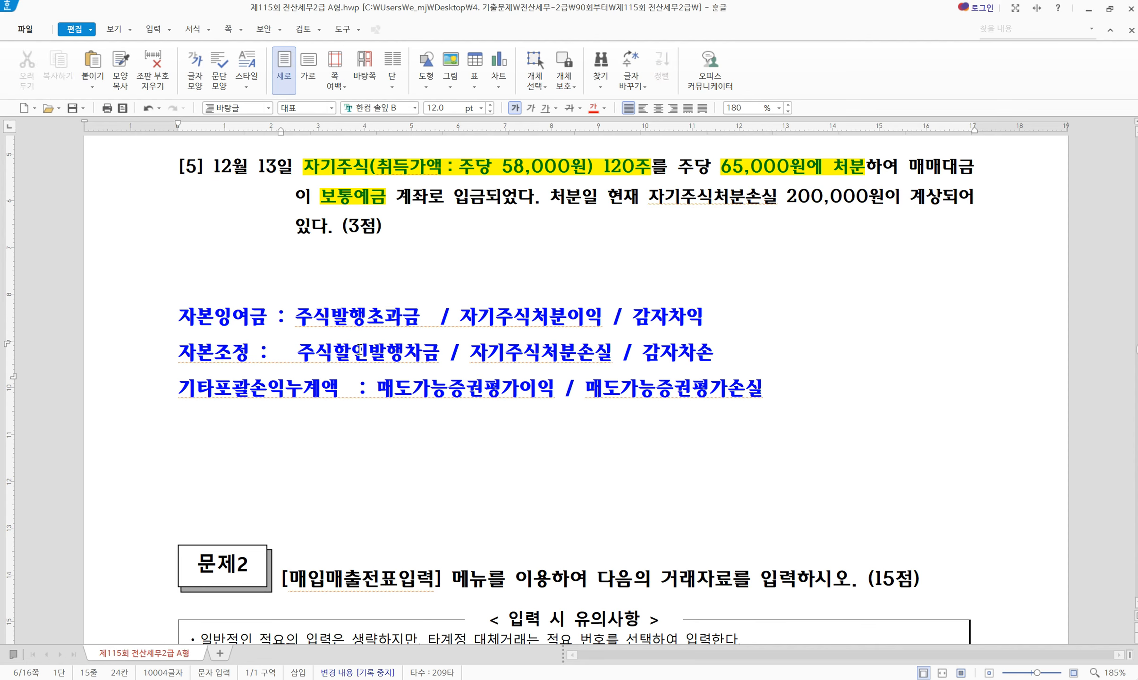
drag(458, 315, 471, 353)
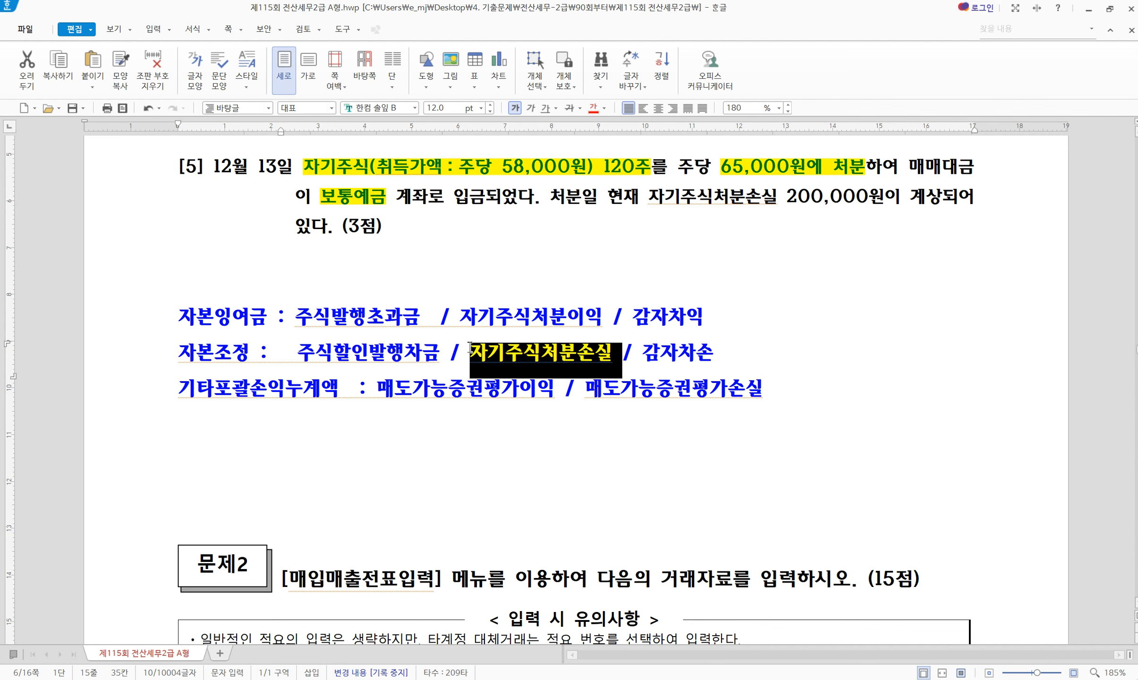
click(556, 353)
drag(603, 316, 459, 316)
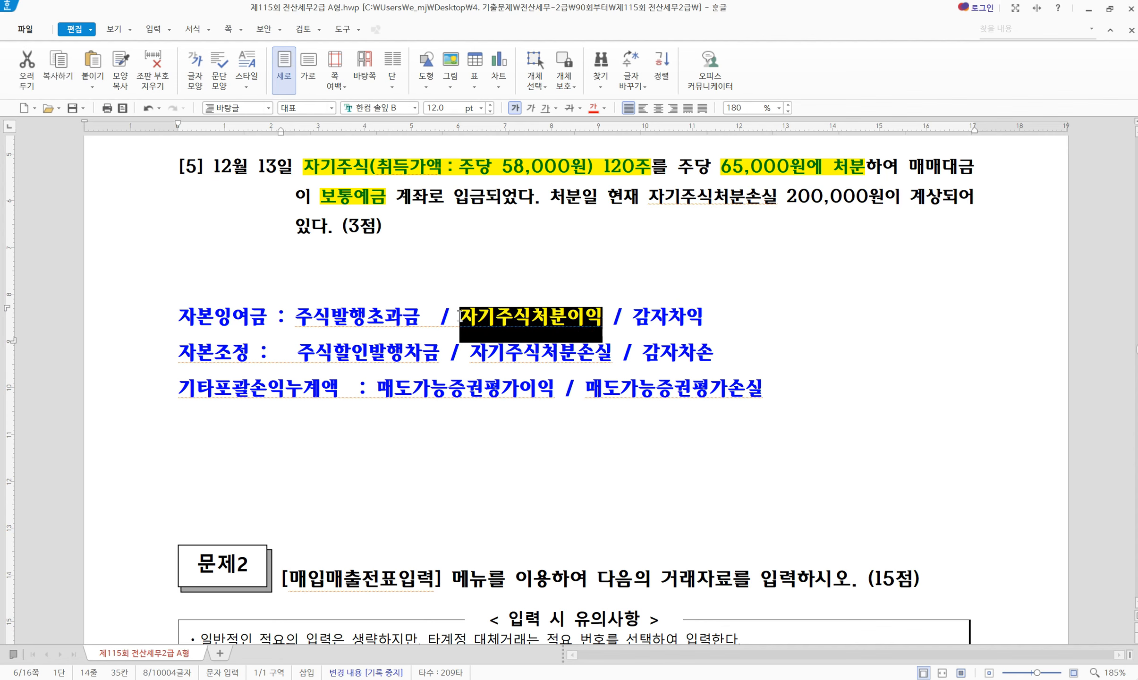
click(461, 319)
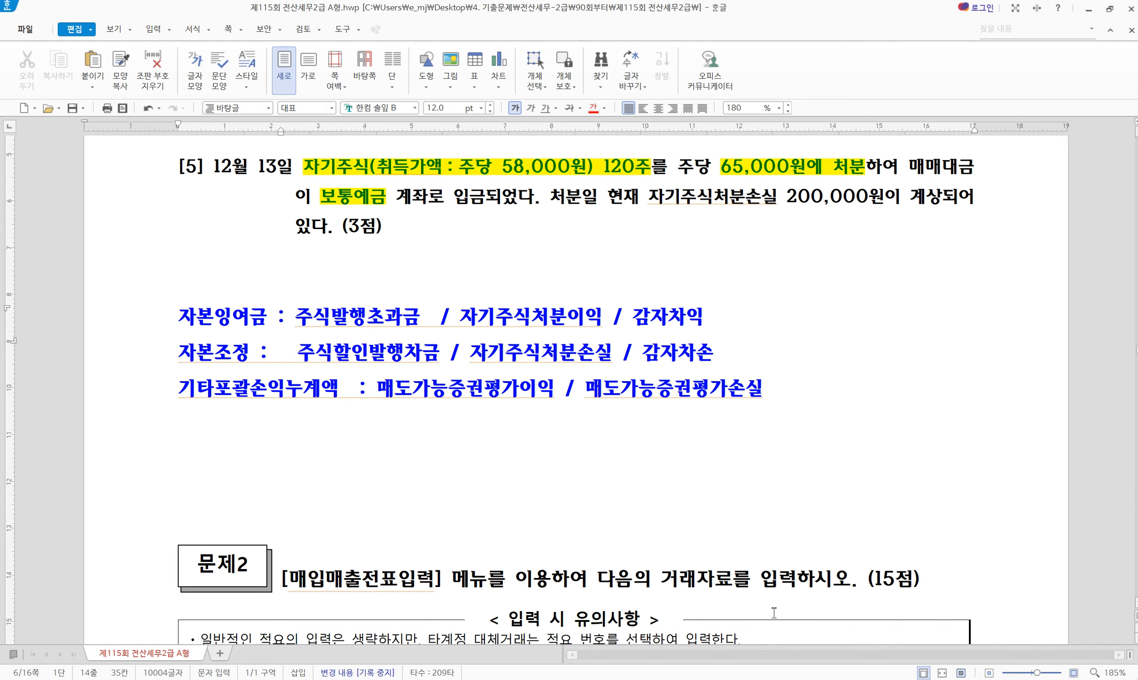
key(alt+Tab)
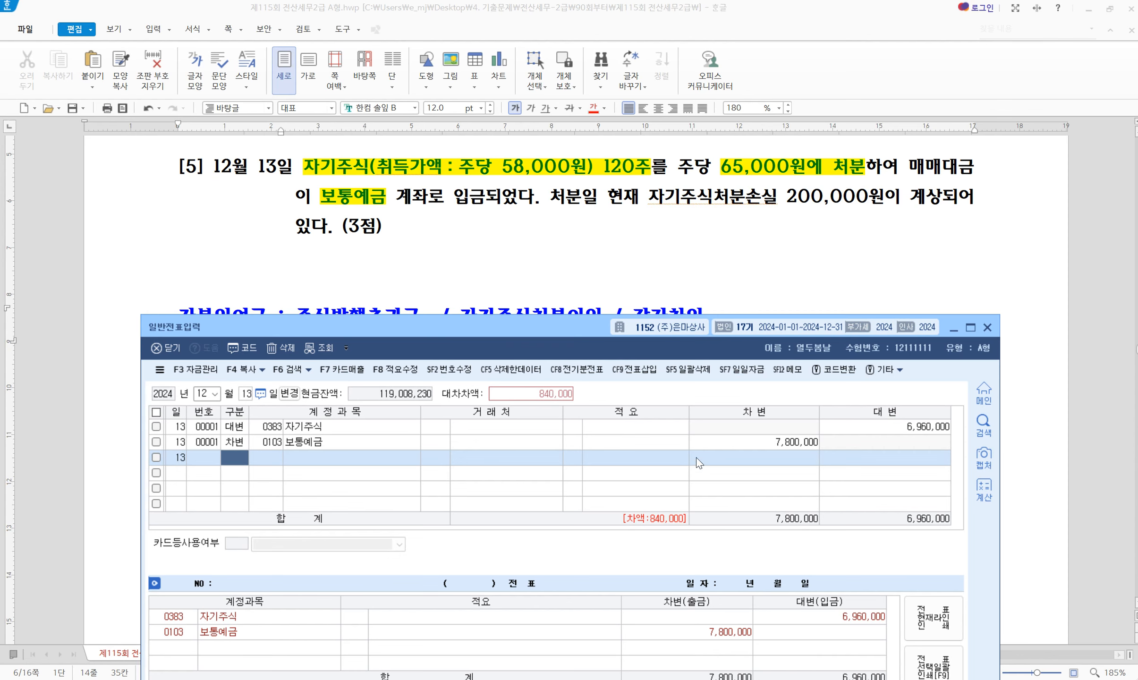
Open 합계잔액시산표 through day 31, check 자기주식처분손실 at 200,000, then close it
drag(569, 331, 562, 252)
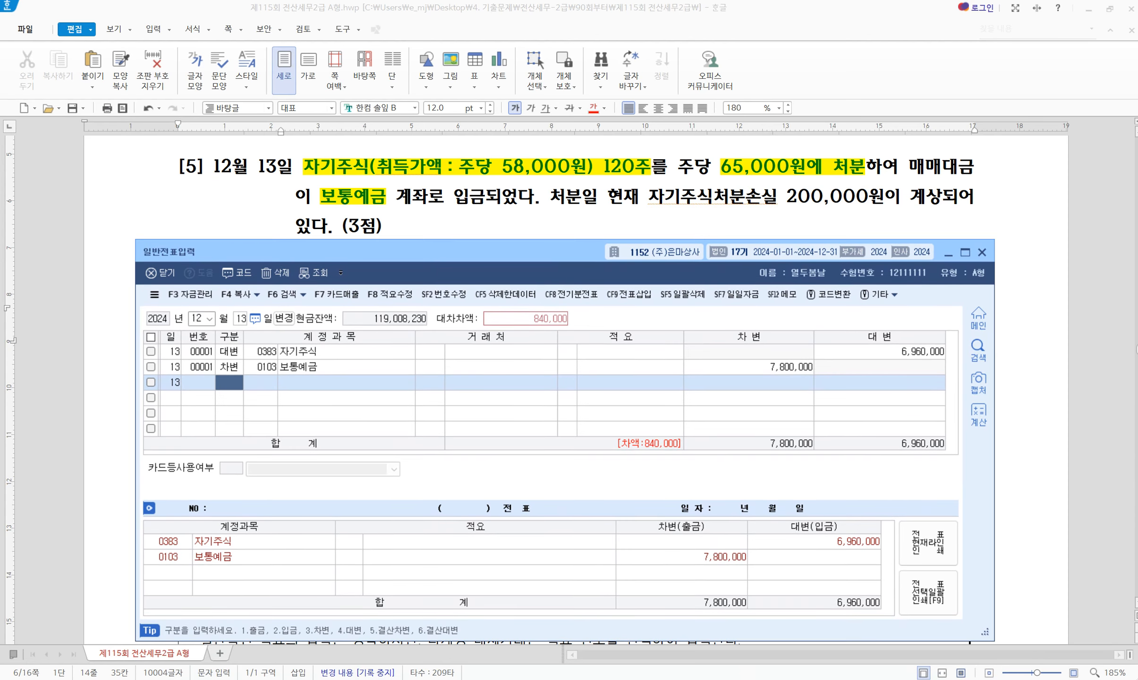
click(766, 666)
click(764, 212)
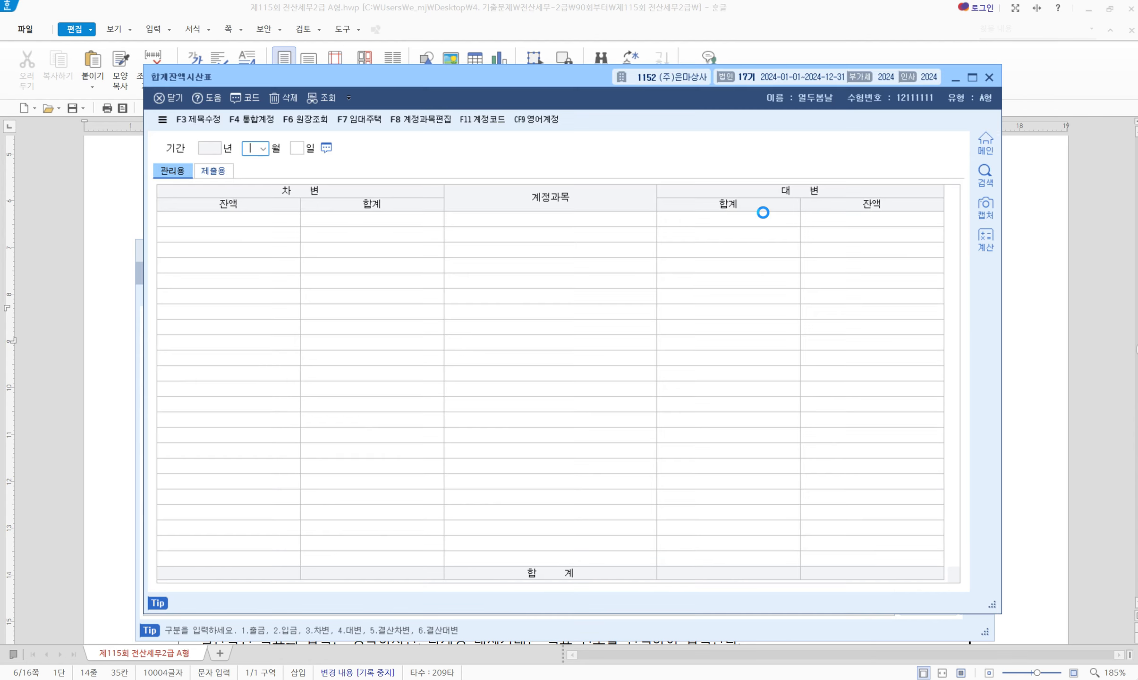
text(31)
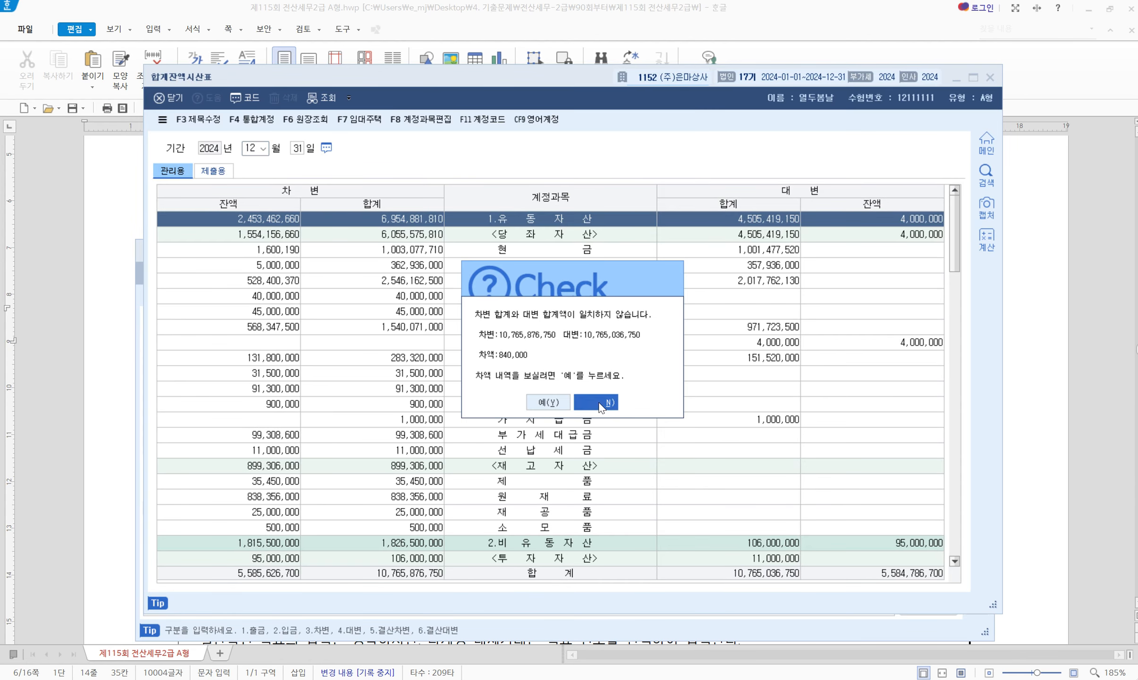
click(602, 405)
scroll(558, 518, down, 3)
scroll(559, 522, down, 12)
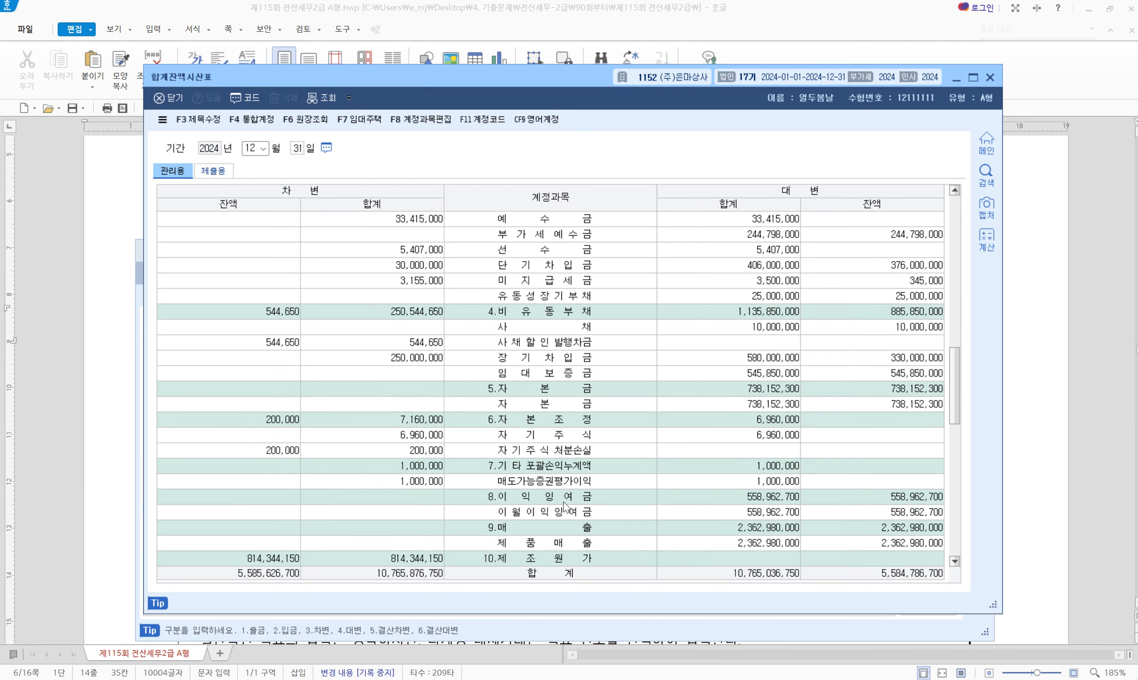
click(549, 450)
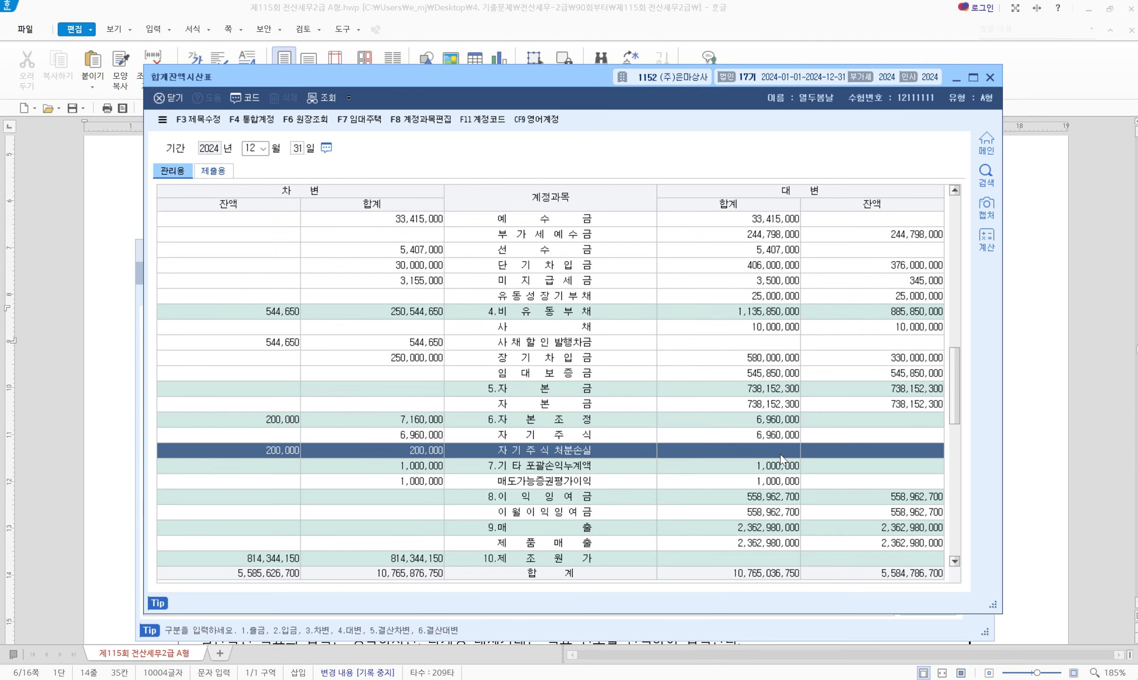
click(991, 77)
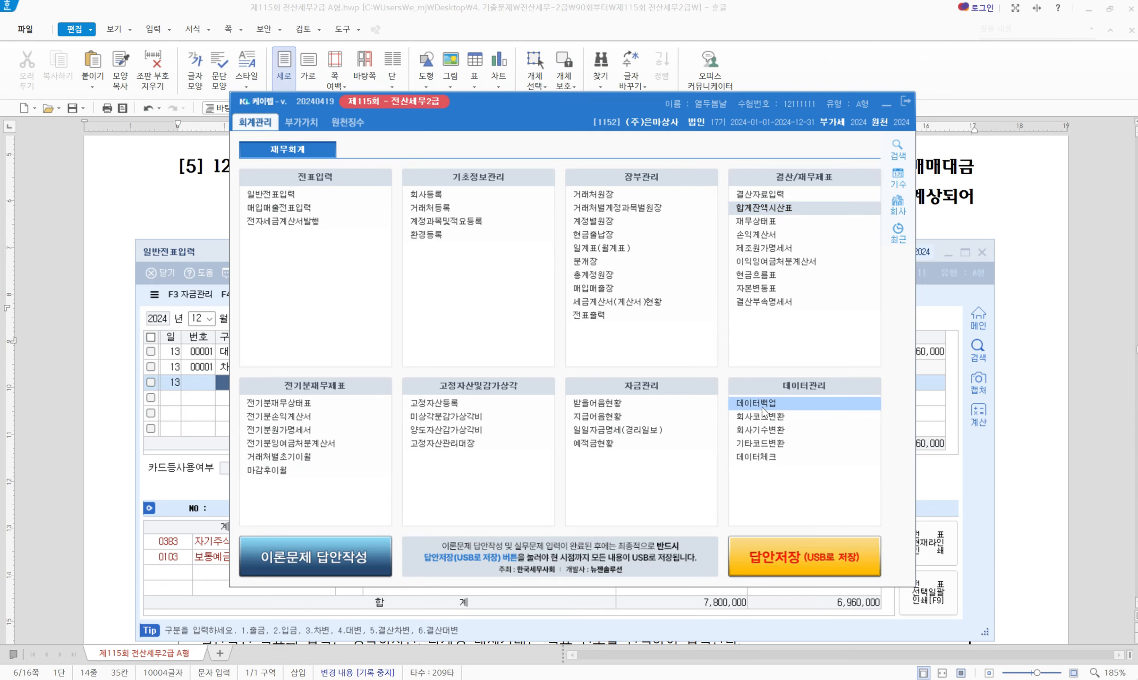
Add a 12/13 credit line of 200,000 to 0390 자기주식처분손실
click(972, 448)
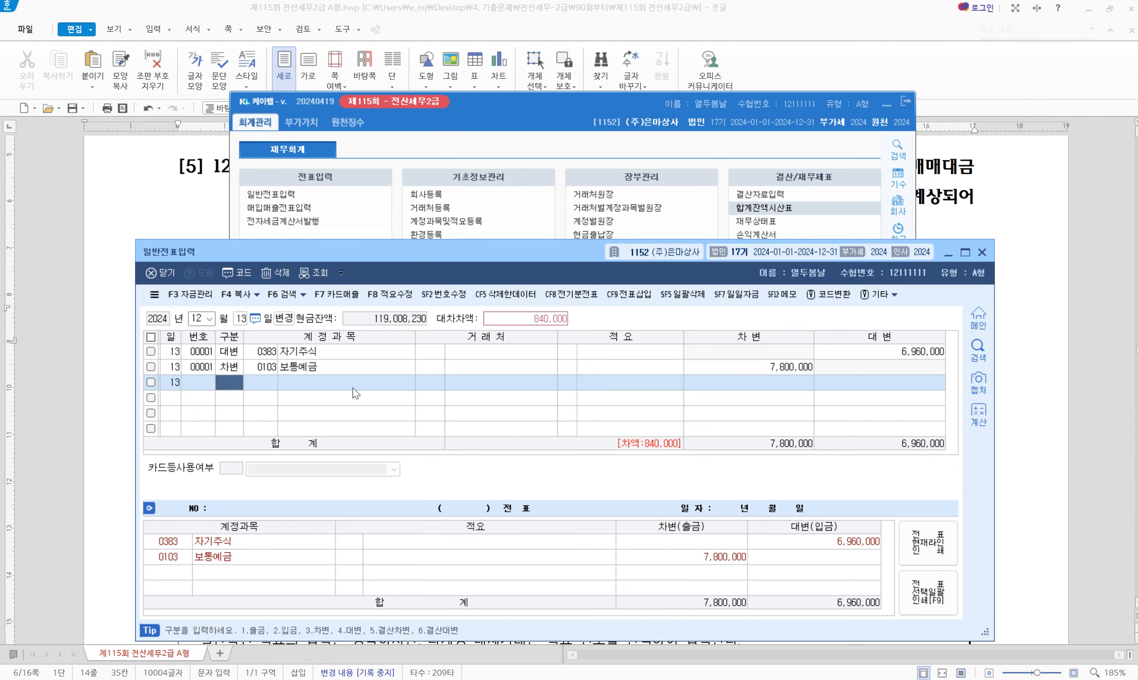
key(Return)
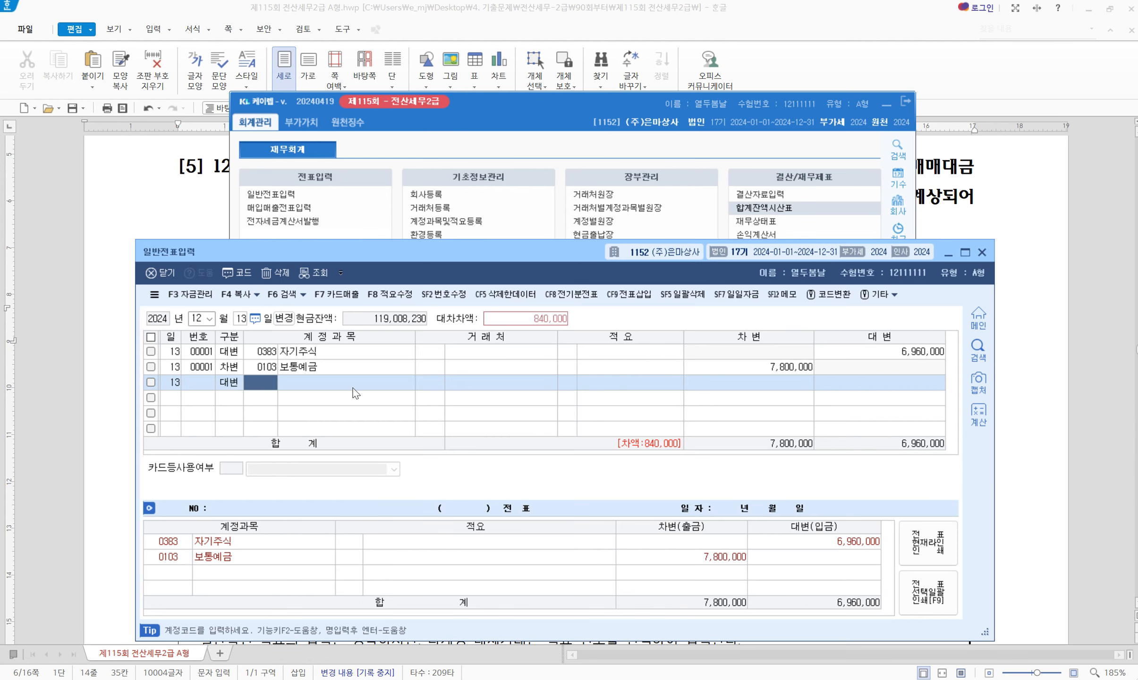
text(자기)
key(Return)
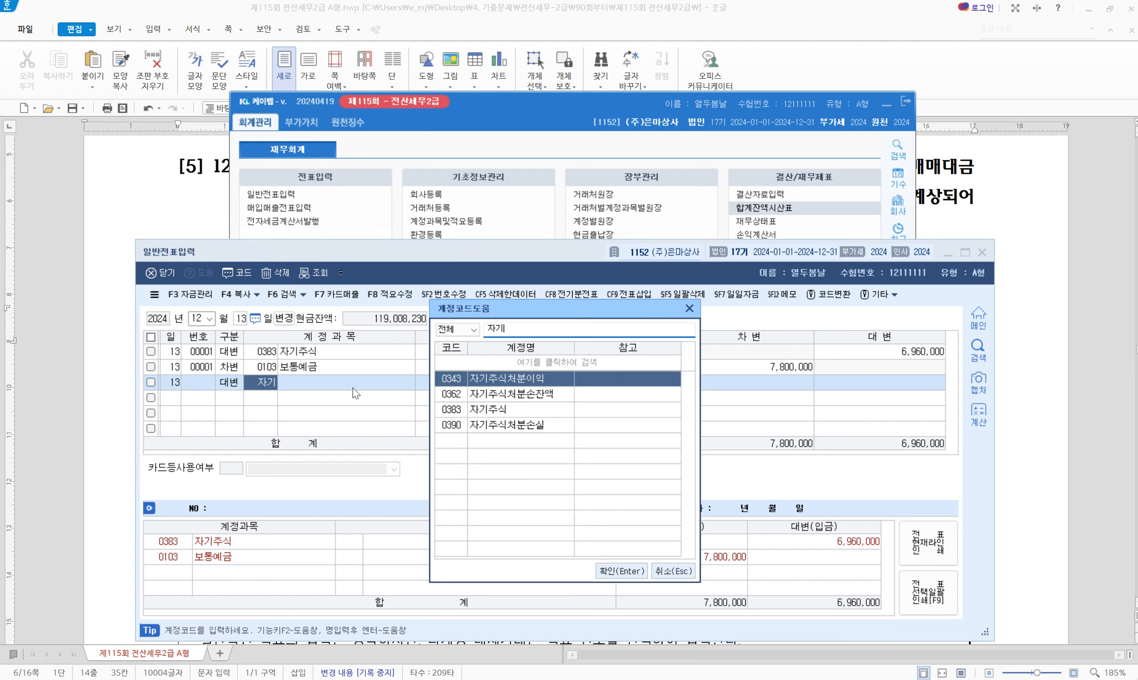
key(Down)
key(Down)
key(Up)
key(Up)
key(Down)
key(Down)
key(Down)
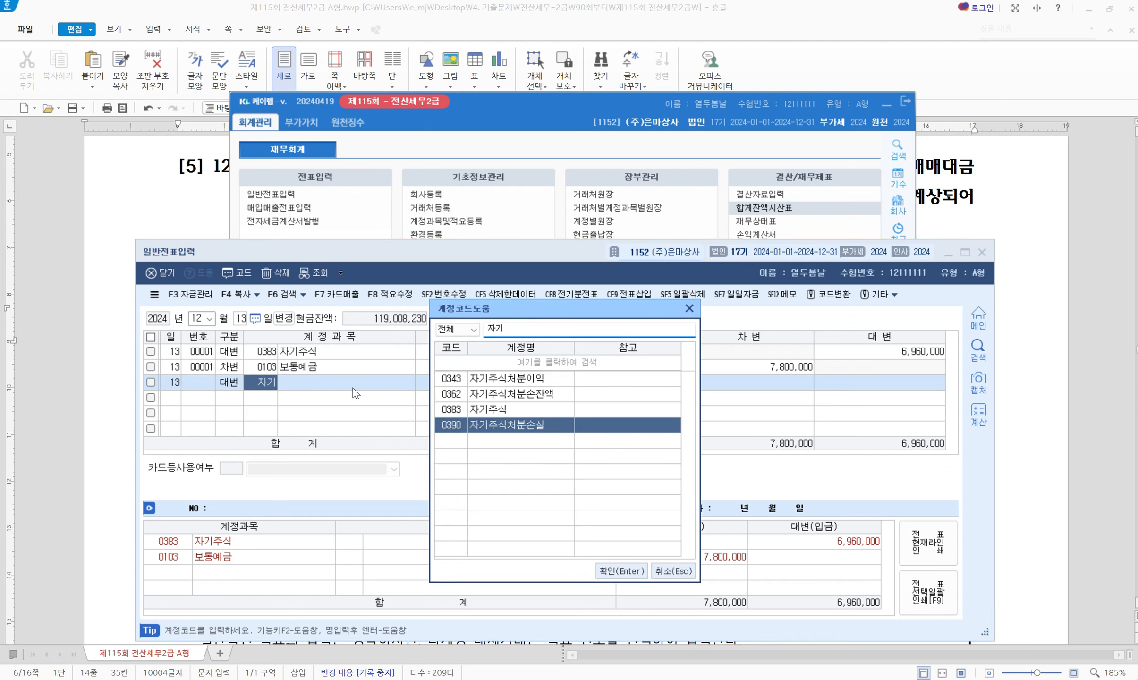
key(Return)
key(Return)
key(Return)
text(200000)
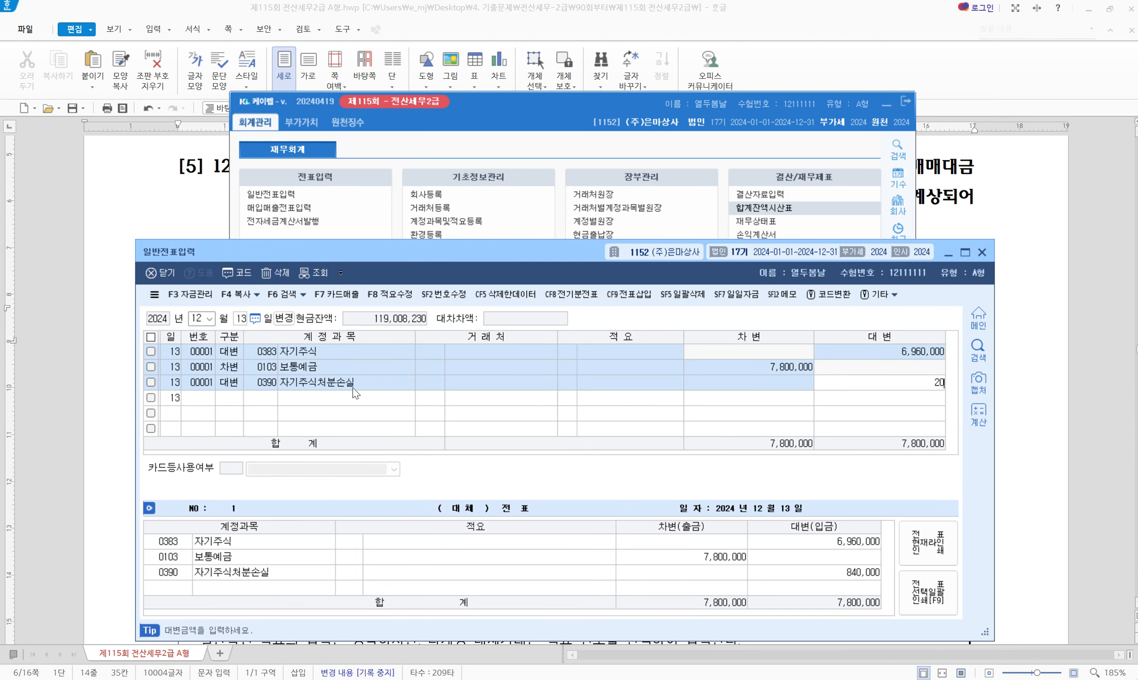
key(Return)
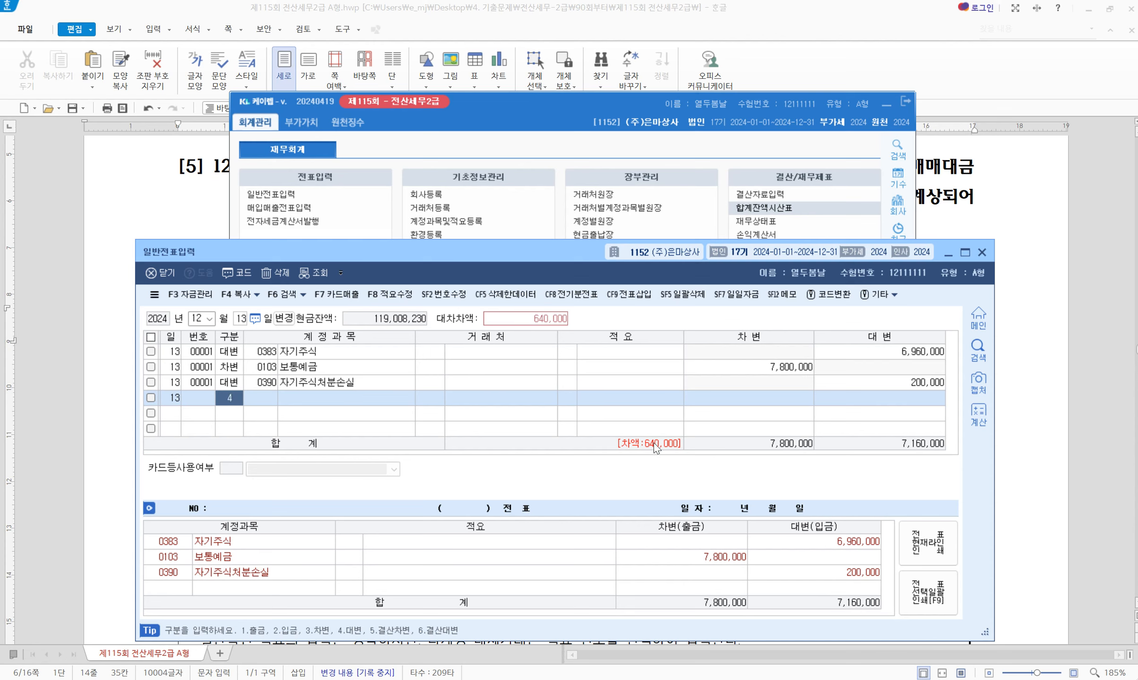
Credit the balancing 640,000 to 0343 자기주식처분이익 and close the general journal screen
text(4)
key(Return)
text(자기)
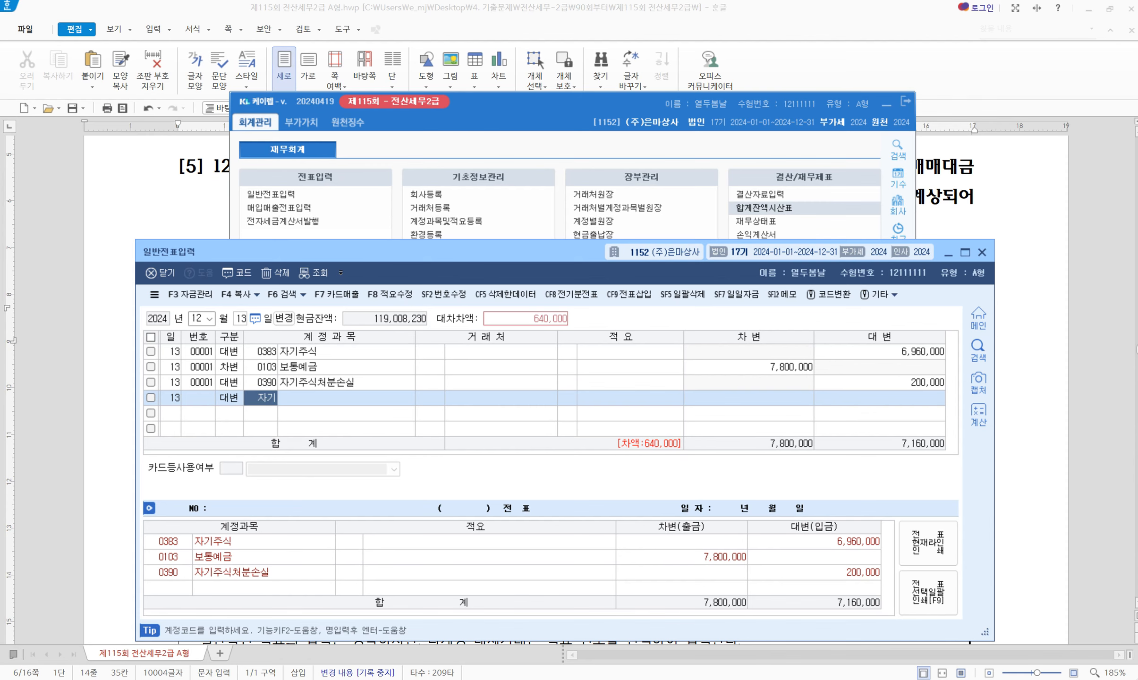
key(Return)
key(Down)
key(Down)
key(Up)
key(Up)
key(Up)
key(Return)
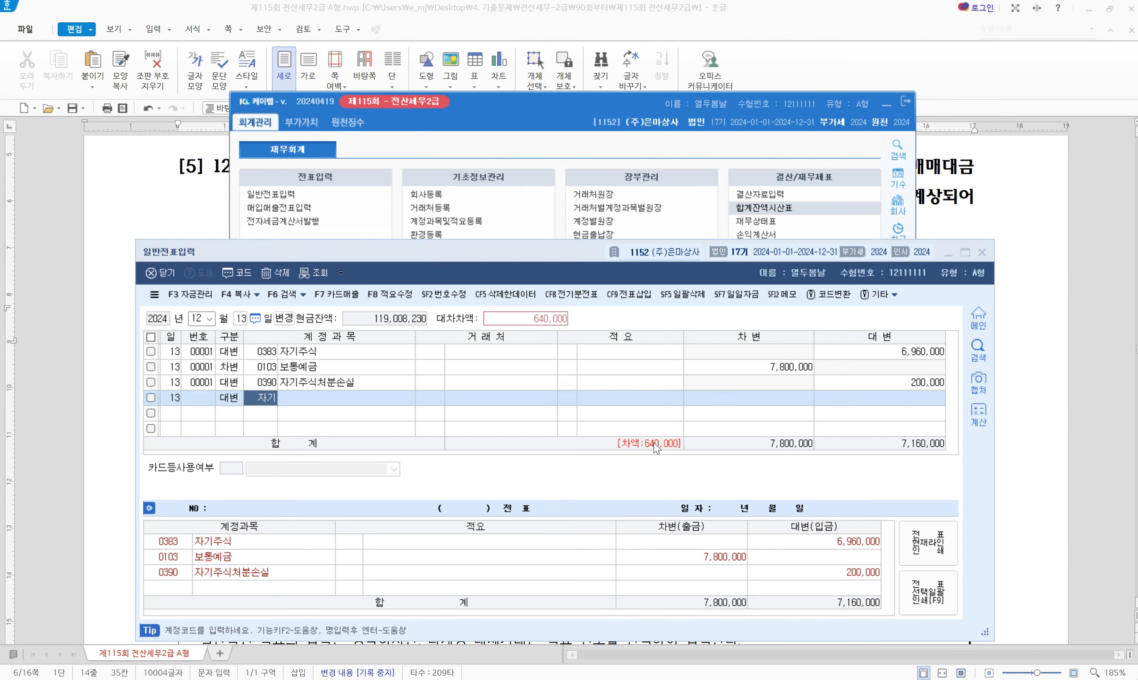
key(Return)
key(Return)
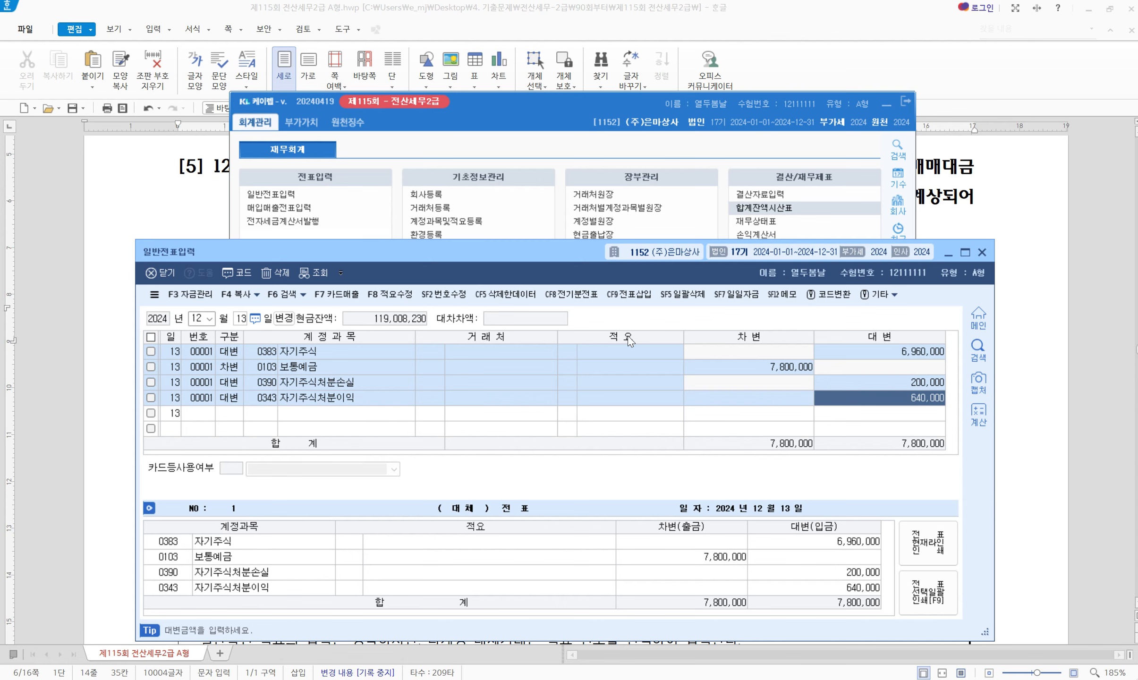
click(986, 253)
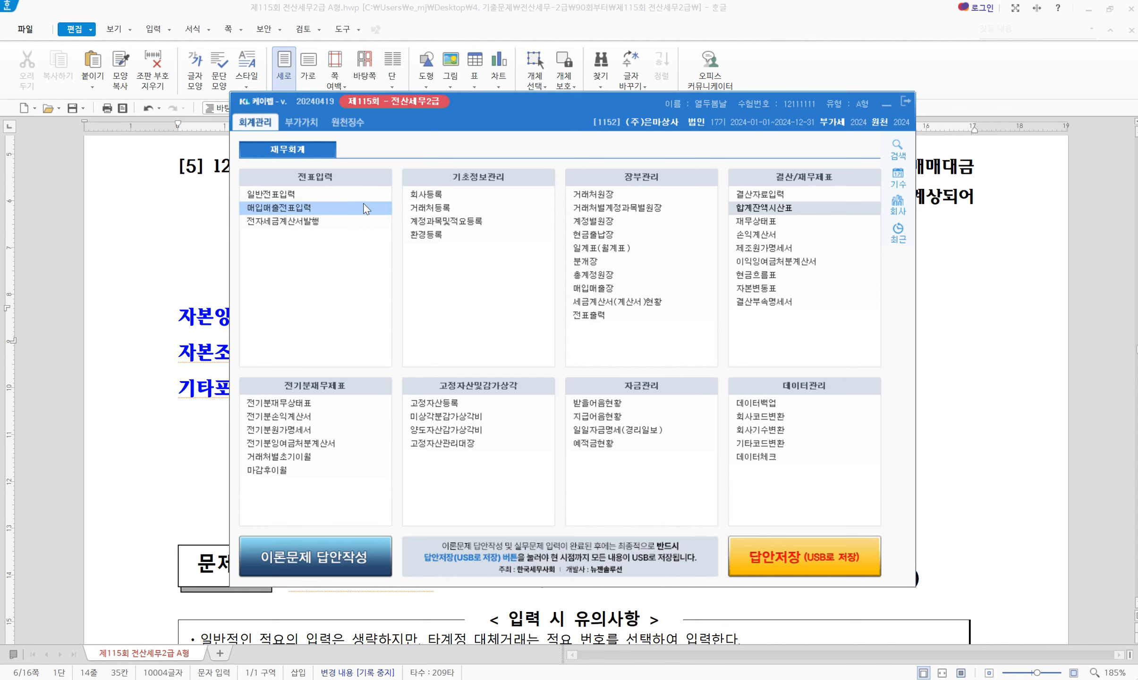
Open 매입매출전표입력 from the 재무회계 menu and minimize the main menu to show the exam document
click(297, 214)
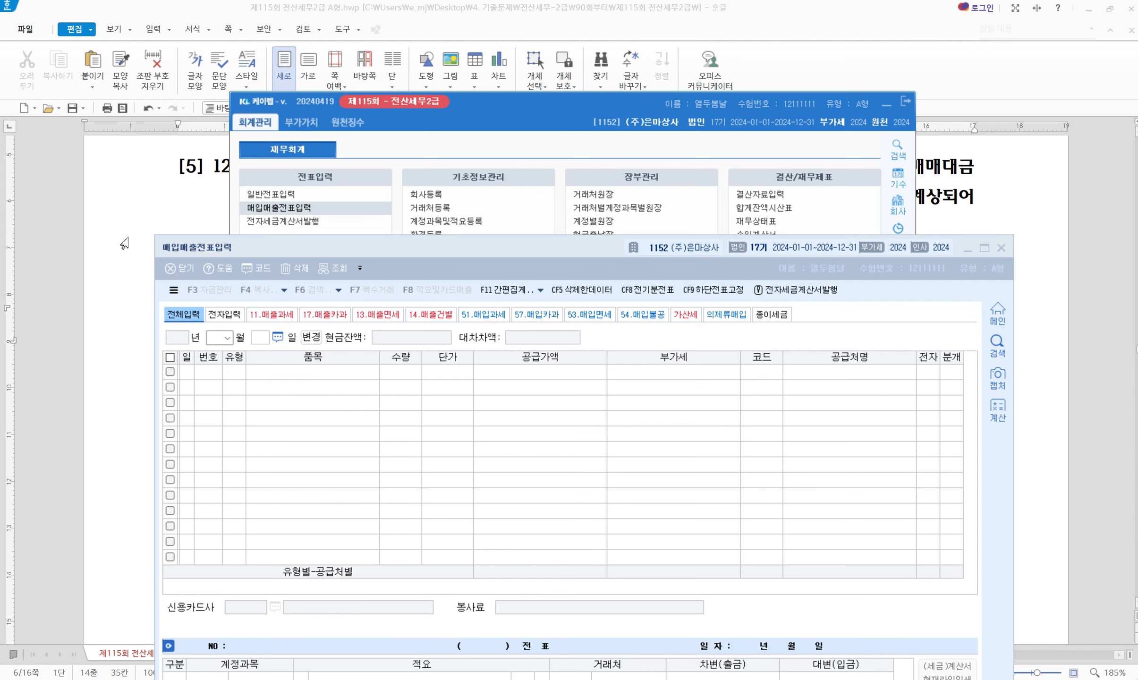
click(886, 104)
click(656, 209)
scroll(312, 215, down, 8)
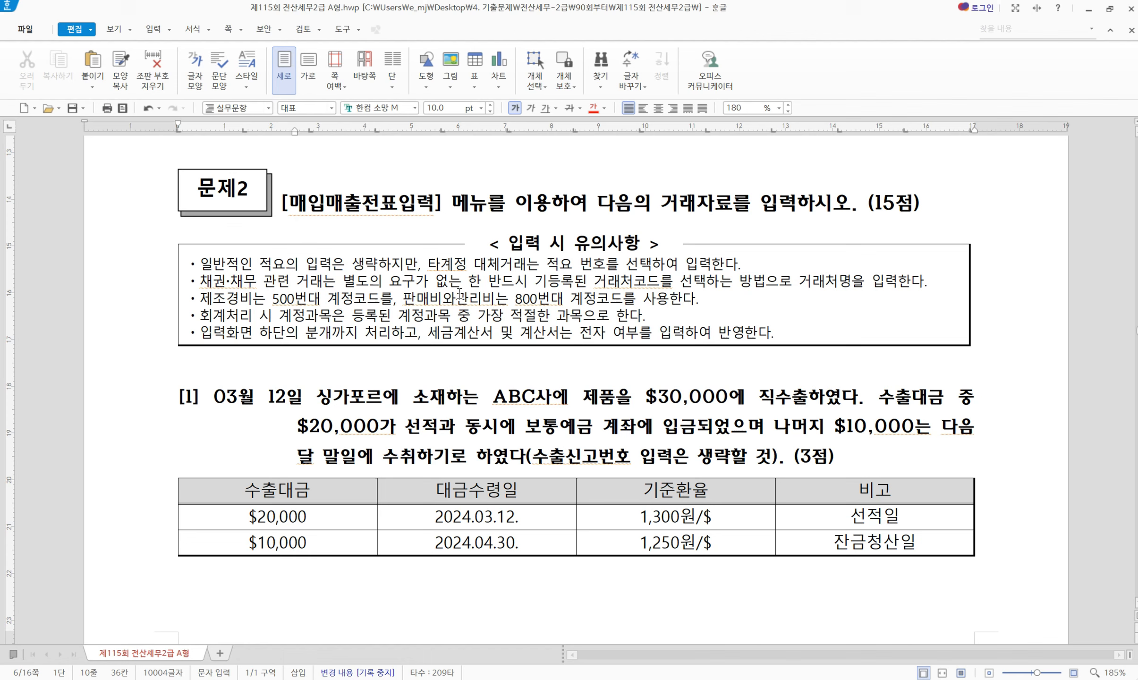
Highlight [매입매출전표입력] and (15점) in yellow in the exam document
drag(281, 203, 439, 210)
key(alt+c)
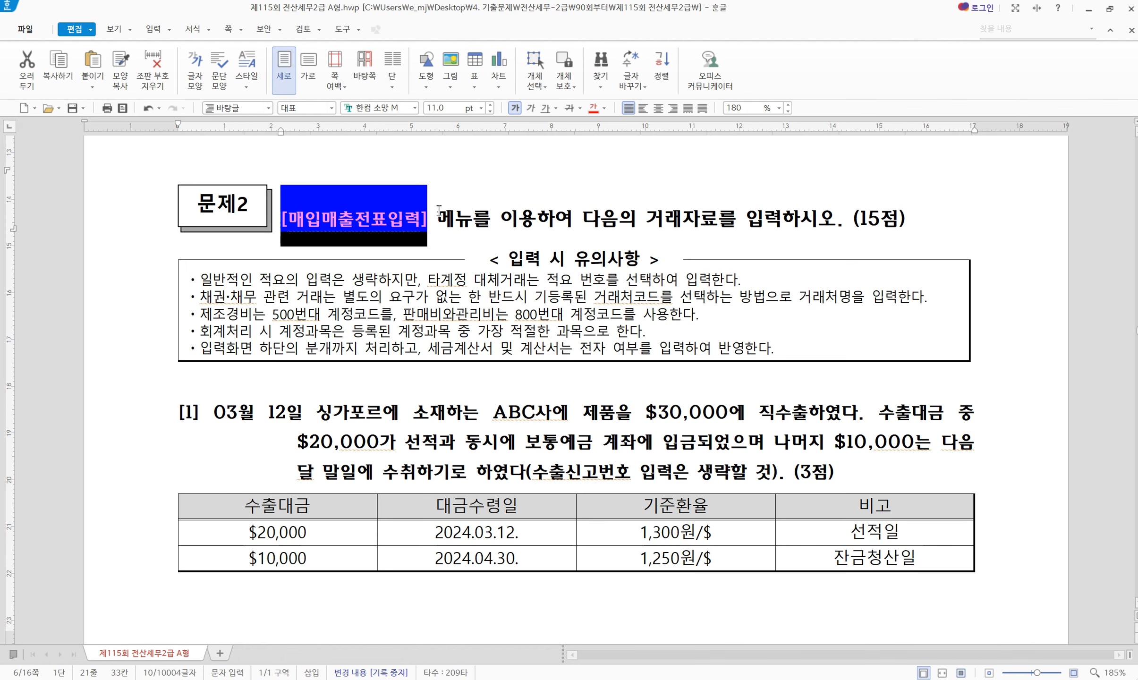
click(510, 212)
drag(856, 217, 904, 219)
key(alt+c)
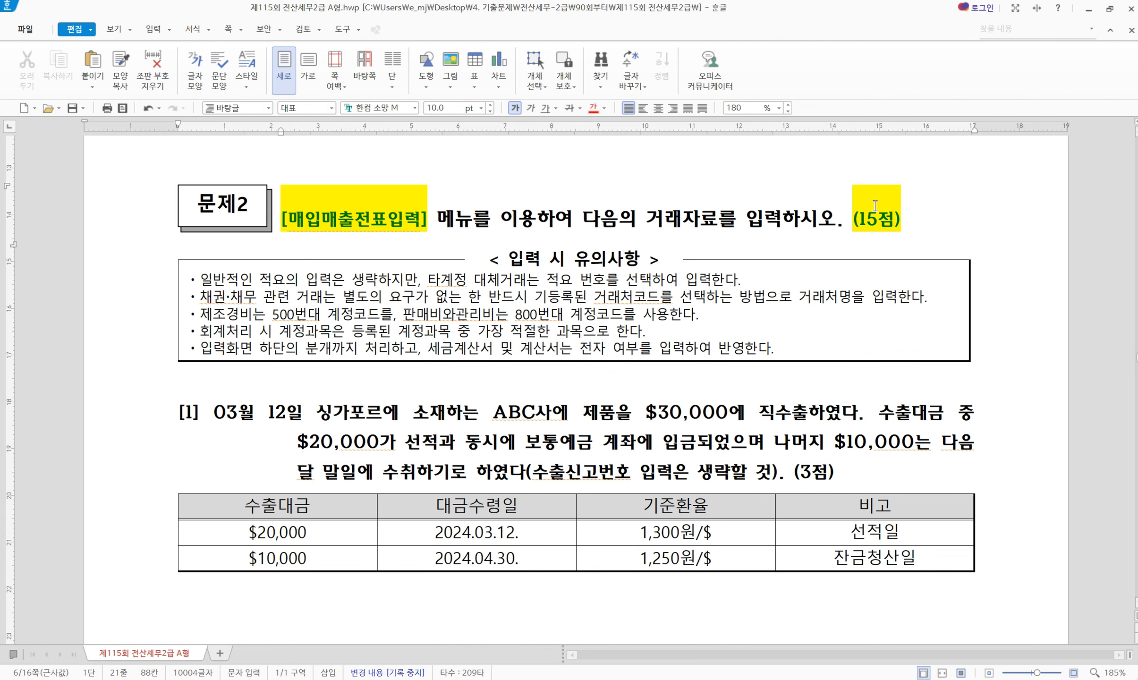
scroll(310, 480, down, 5)
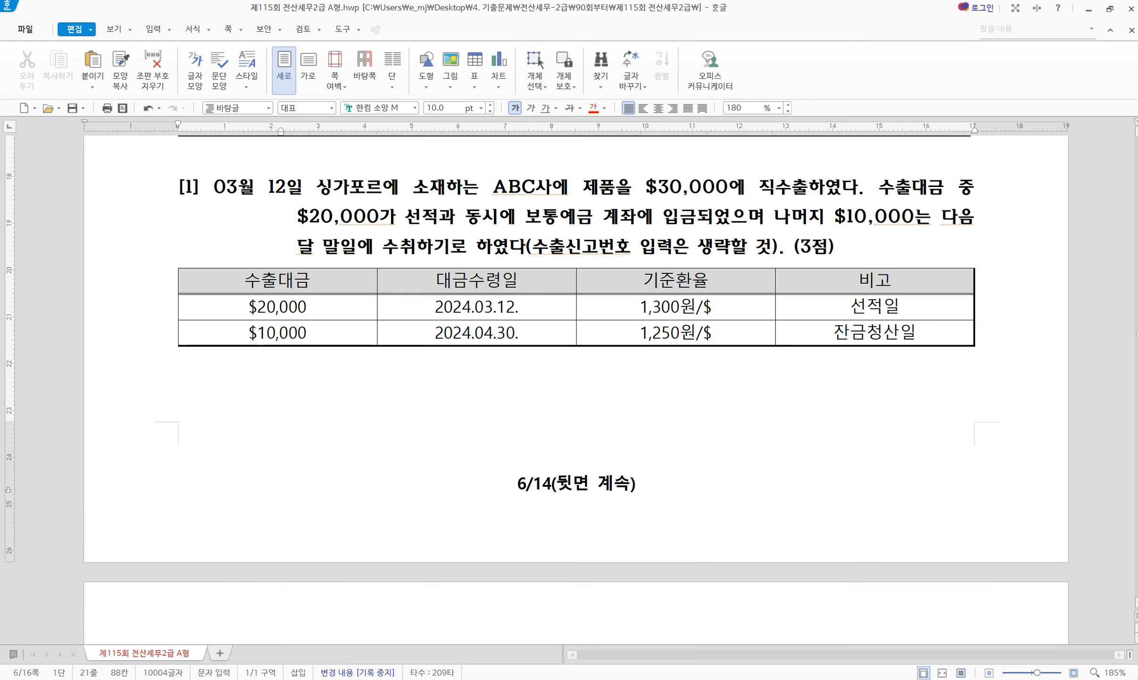
Resize the KcLep entry window below question [1] and set the entry month to March
key(alt+Tab)
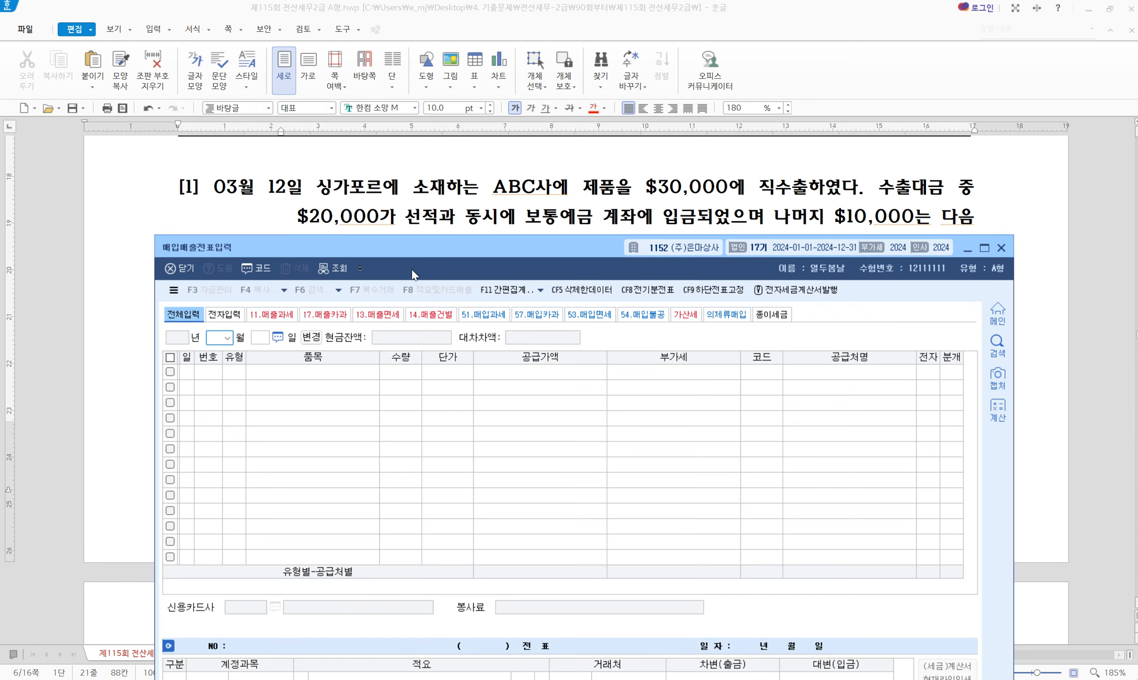
double_click(460, 241)
drag(460, 239, 461, 250)
click(628, 407)
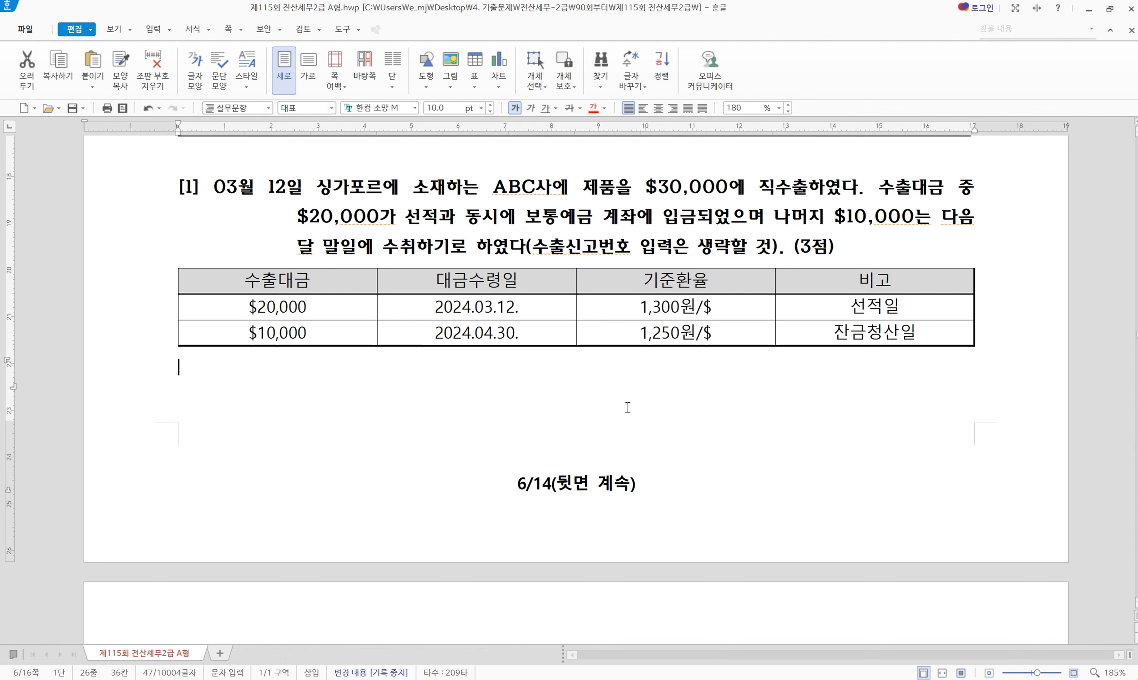
key(alt+Tab)
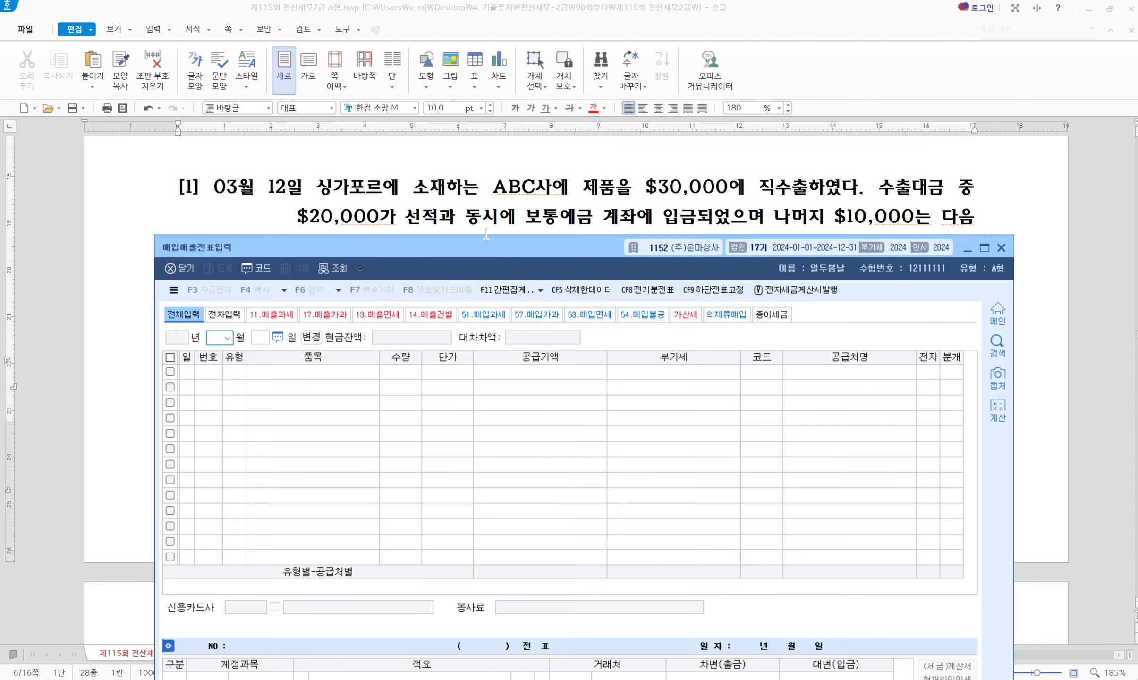
drag(485, 236, 483, 360)
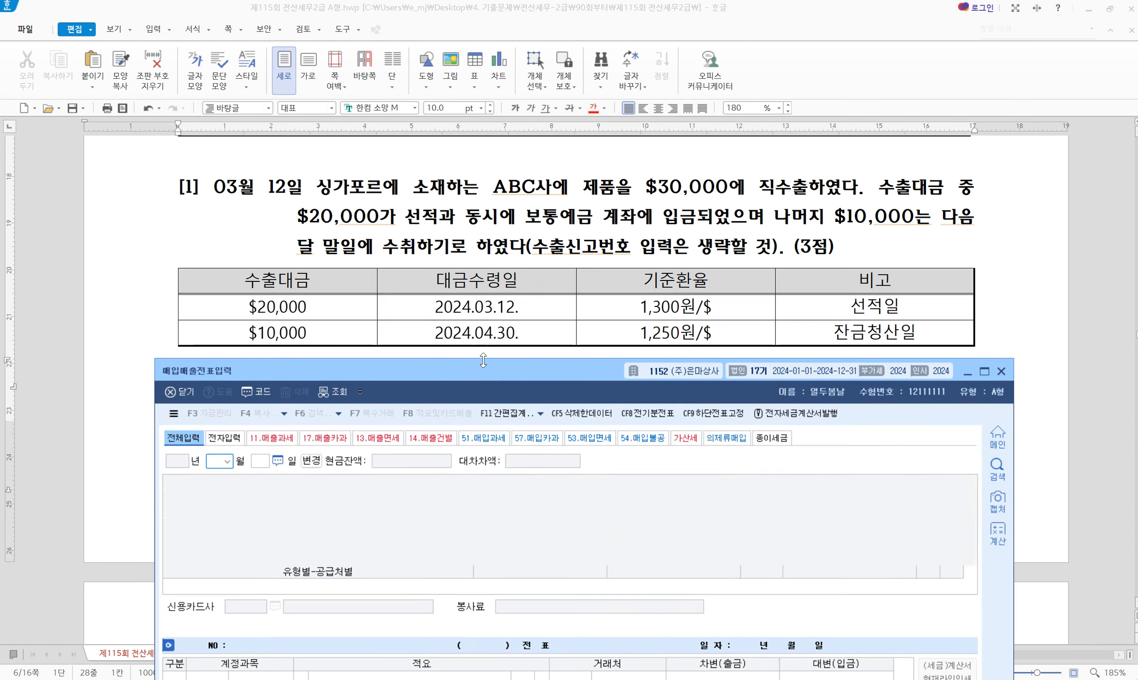
text(3)
key(Return)
Enter day 12 and set VAT type 16 수출 for the March sales entry
text(12)
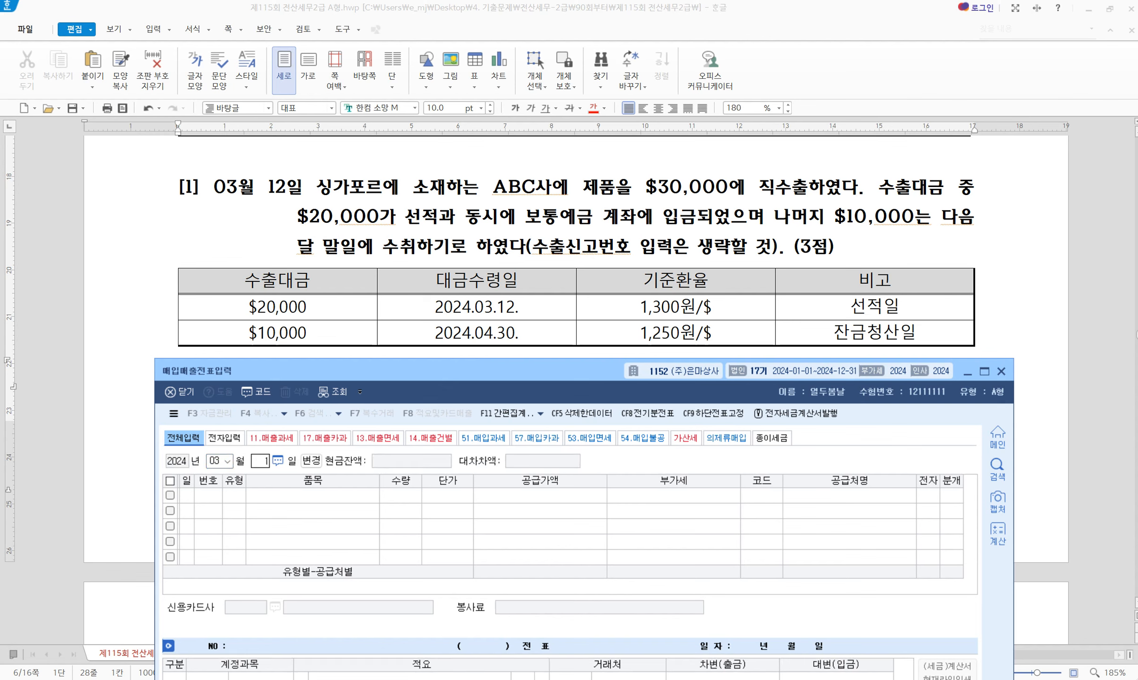
key(Return)
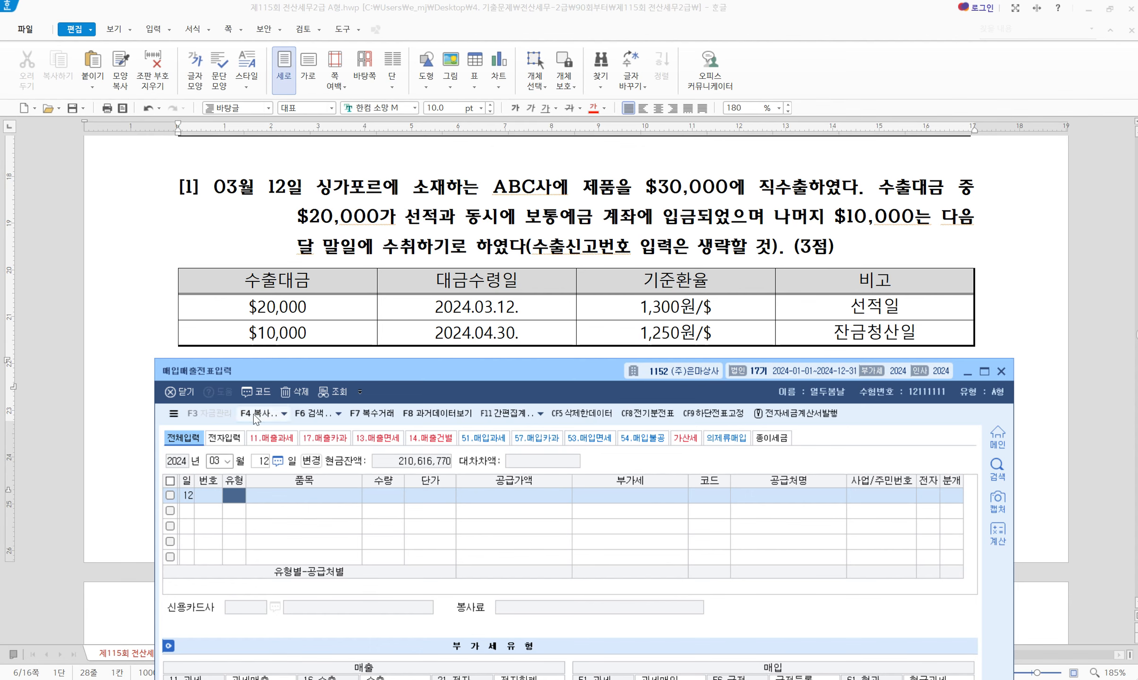
drag(388, 368, 373, 264)
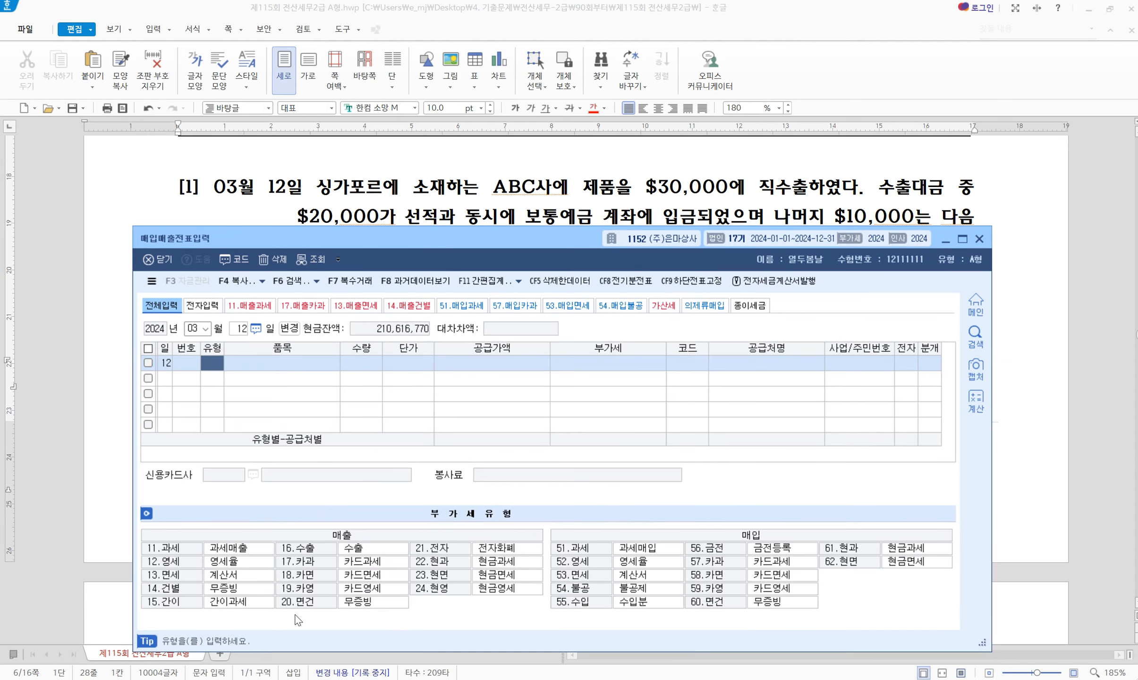
drag(505, 239, 522, 360)
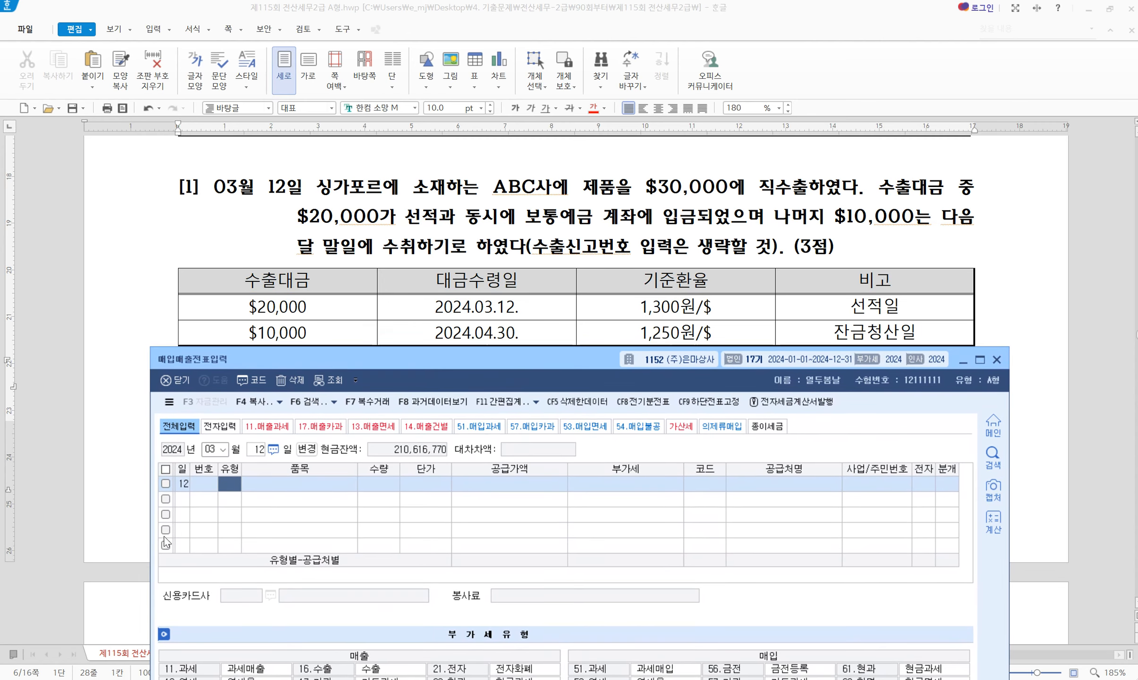
text(16)
key(Return)
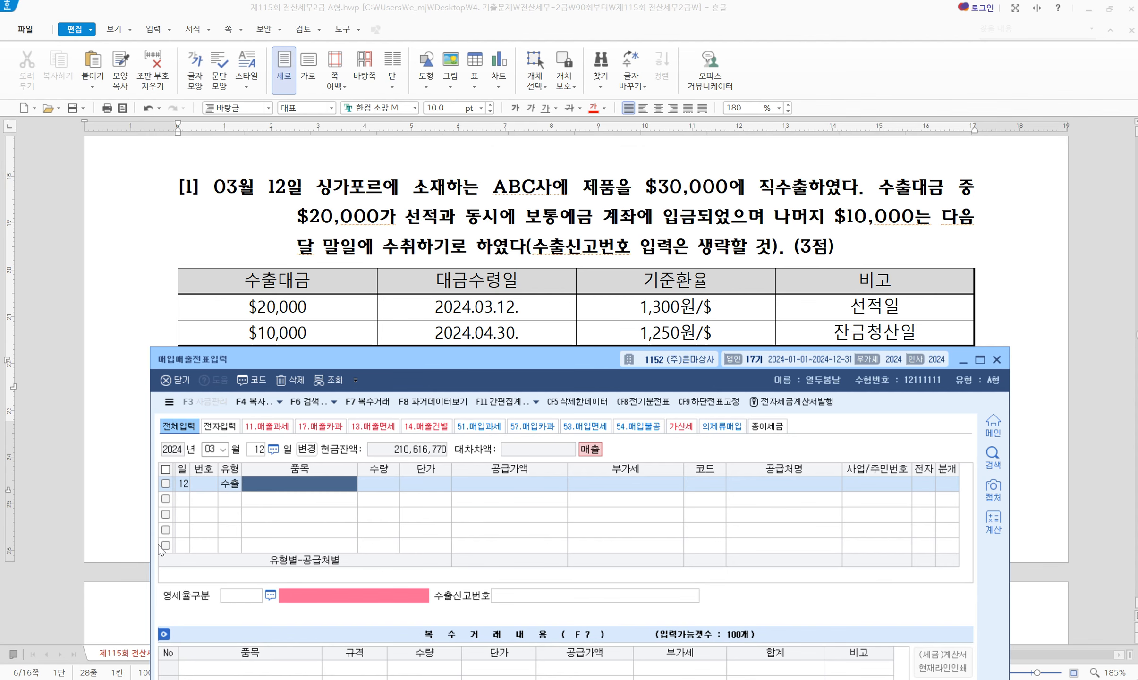
drag(580, 185, 809, 184)
Highlight $20,000가, 보통예금, the $10,000 next-month collection terms and 1,300원/$ in yellow
click(735, 213)
drag(298, 221, 396, 220)
drag(525, 222, 593, 222)
drag(773, 222, 926, 218)
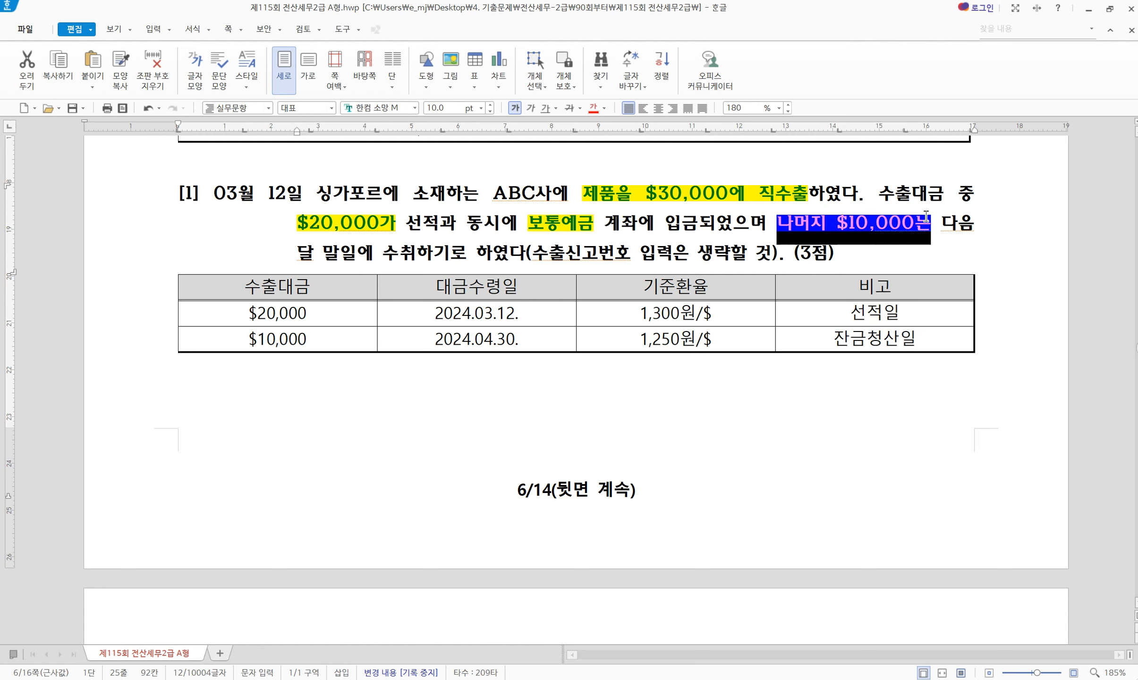
drag(941, 222, 412, 255)
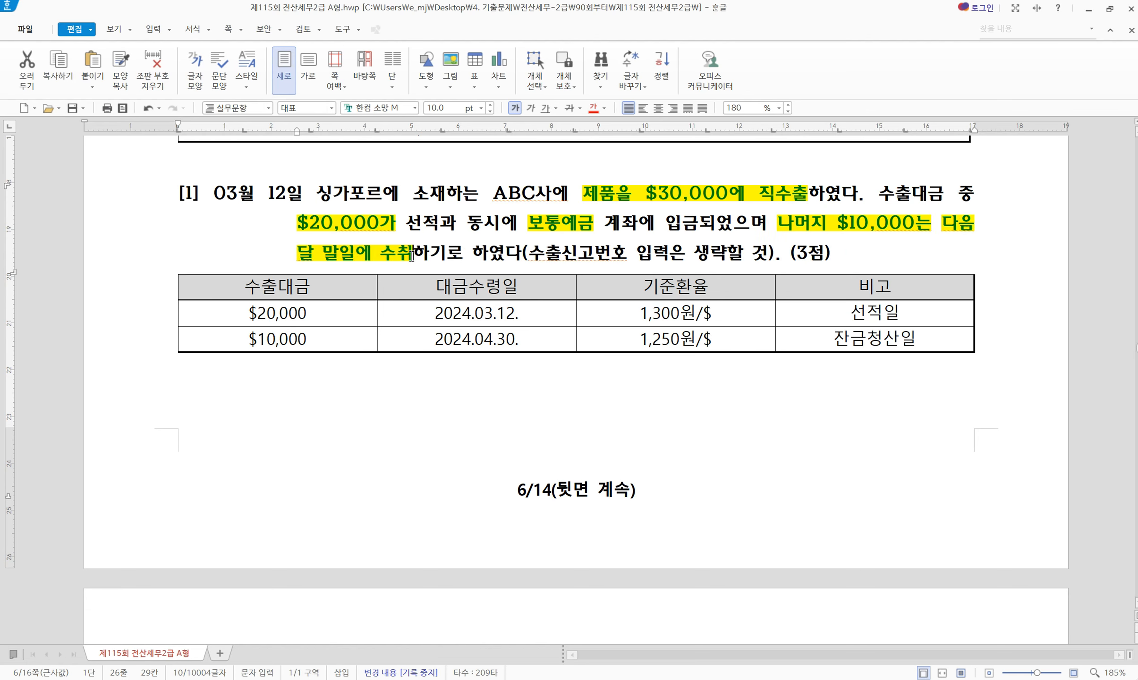
click(412, 256)
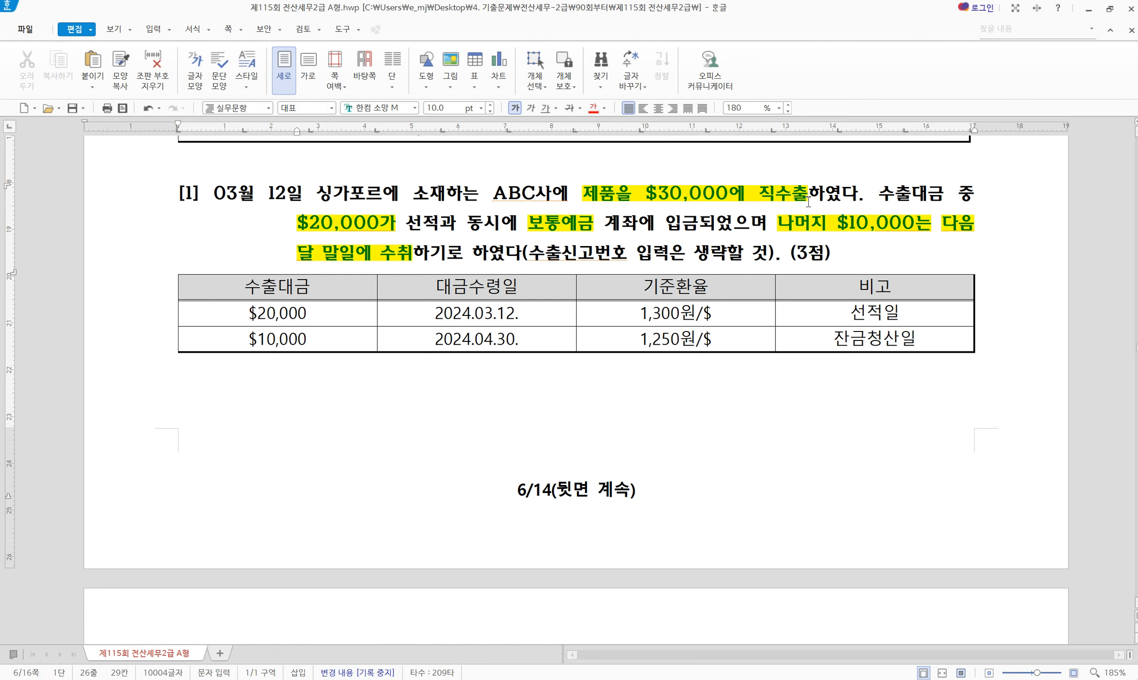
drag(808, 197, 589, 199)
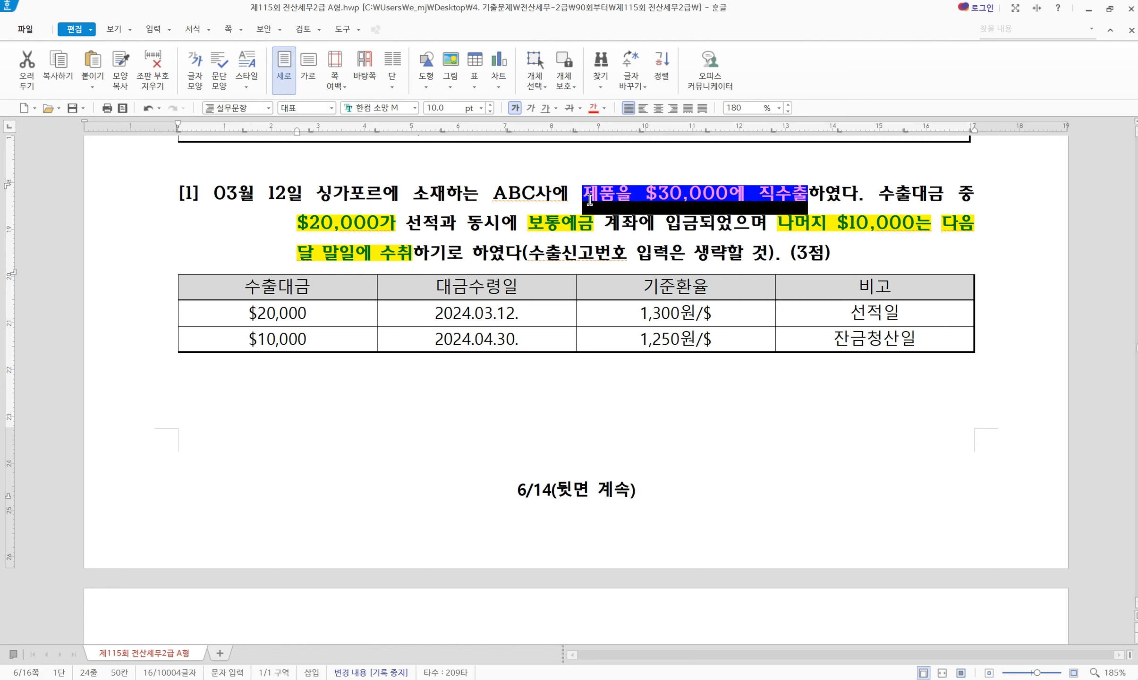
double_click(668, 323)
key(alt+c)
click(669, 324)
key(alt+Tab)
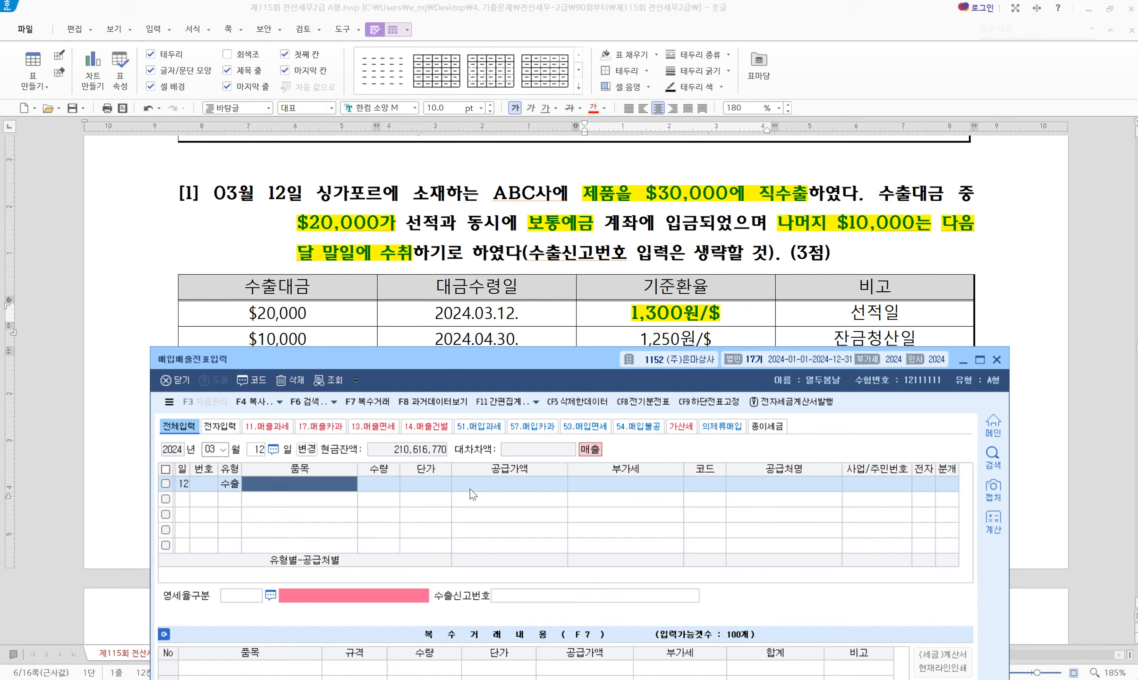
Enter item 제품 with 30,000 × 1,300 to get a 39,000,000 supply value, then clear quantity and price
text(제품)
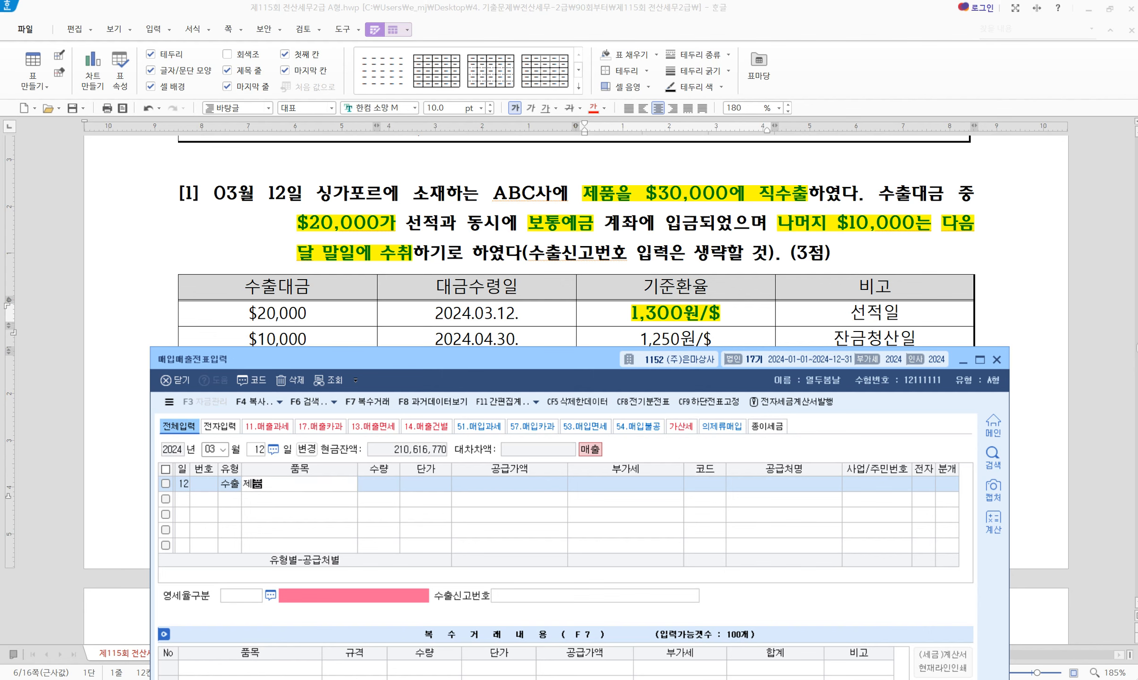
key(Return)
text(300000)
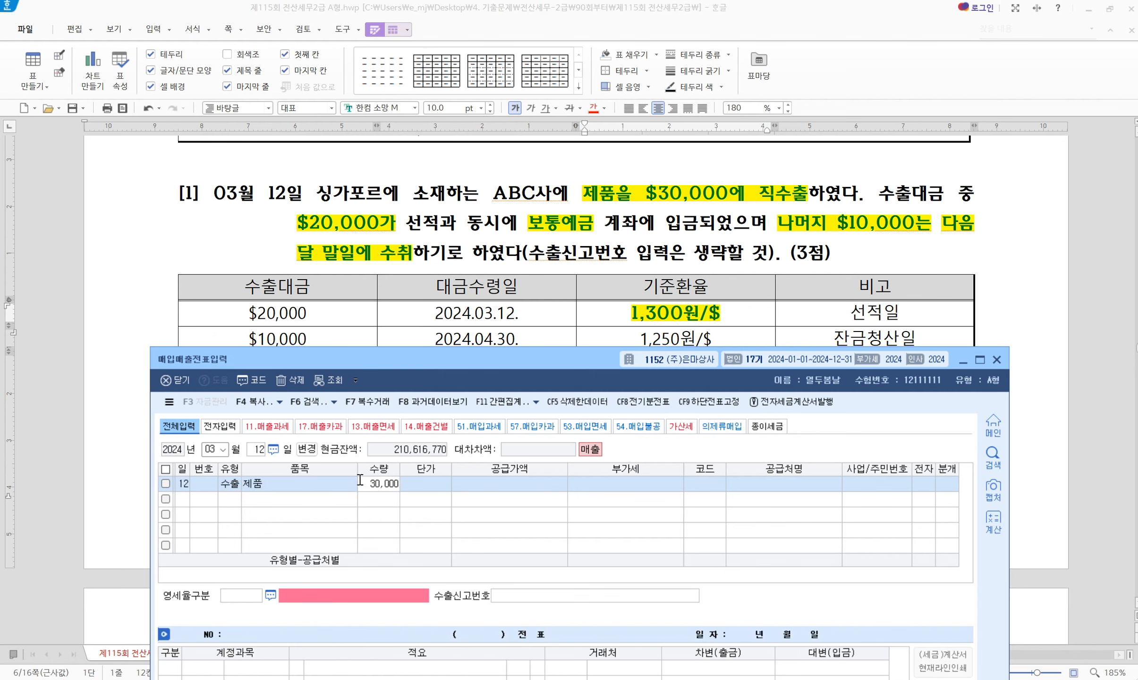
key(Return)
text(1300)
key(Return)
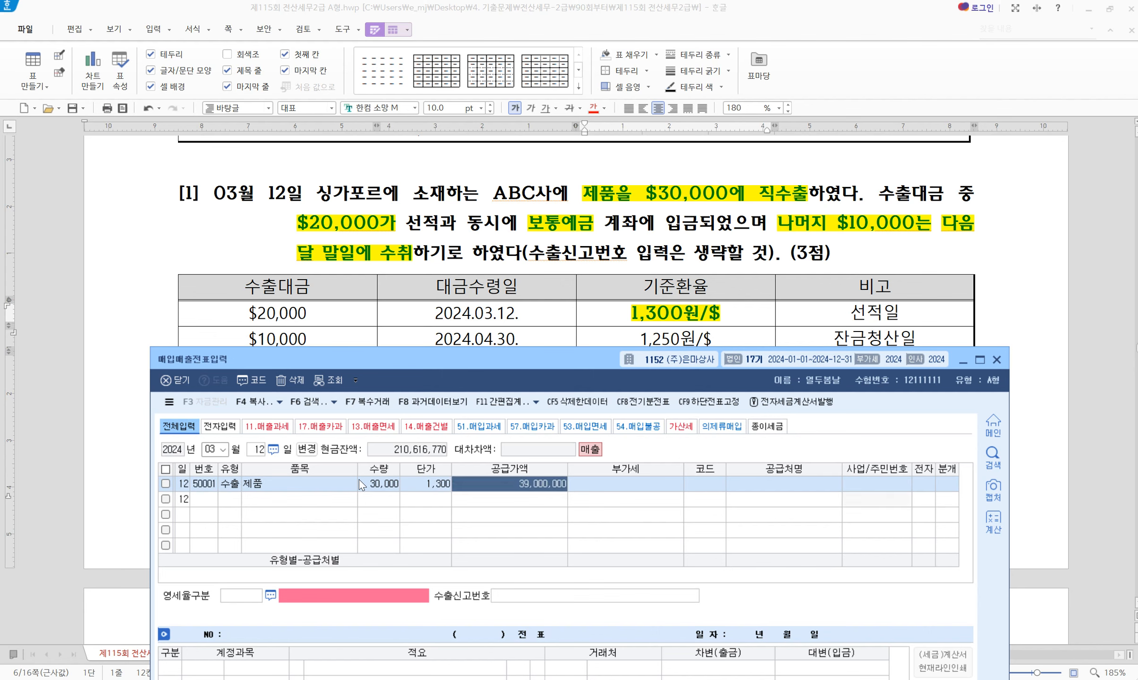
click(379, 485)
key(space)
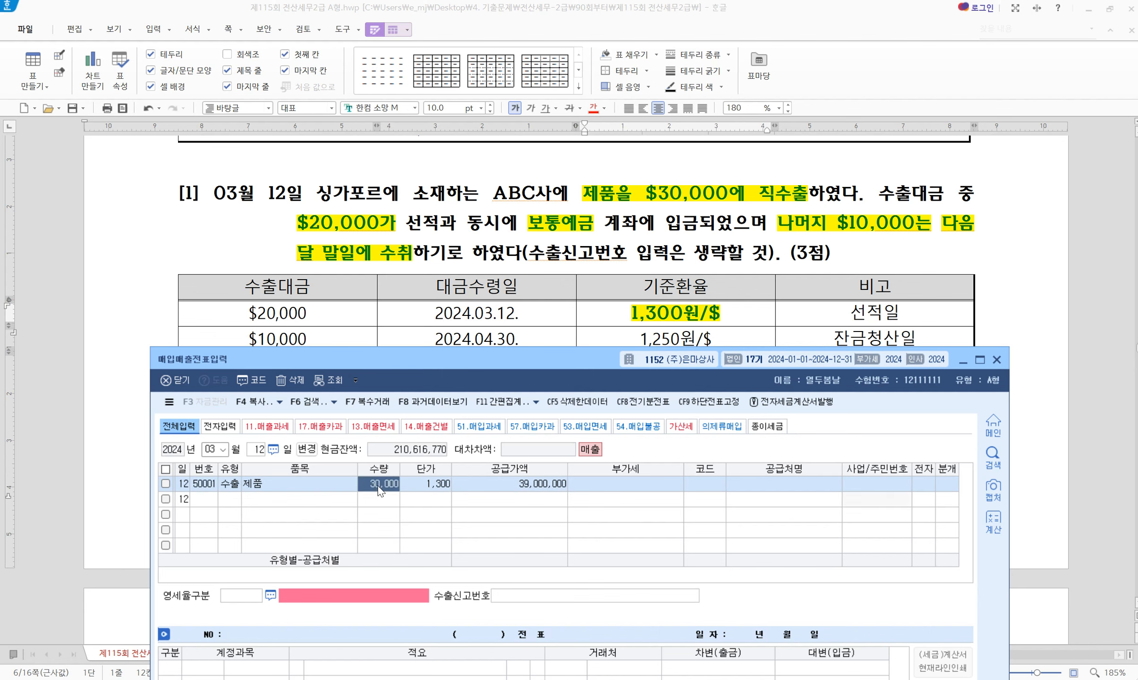
click(436, 487)
key(space)
Assign customer 00155 ABC사 to the export line
drag(407, 364, 419, 301)
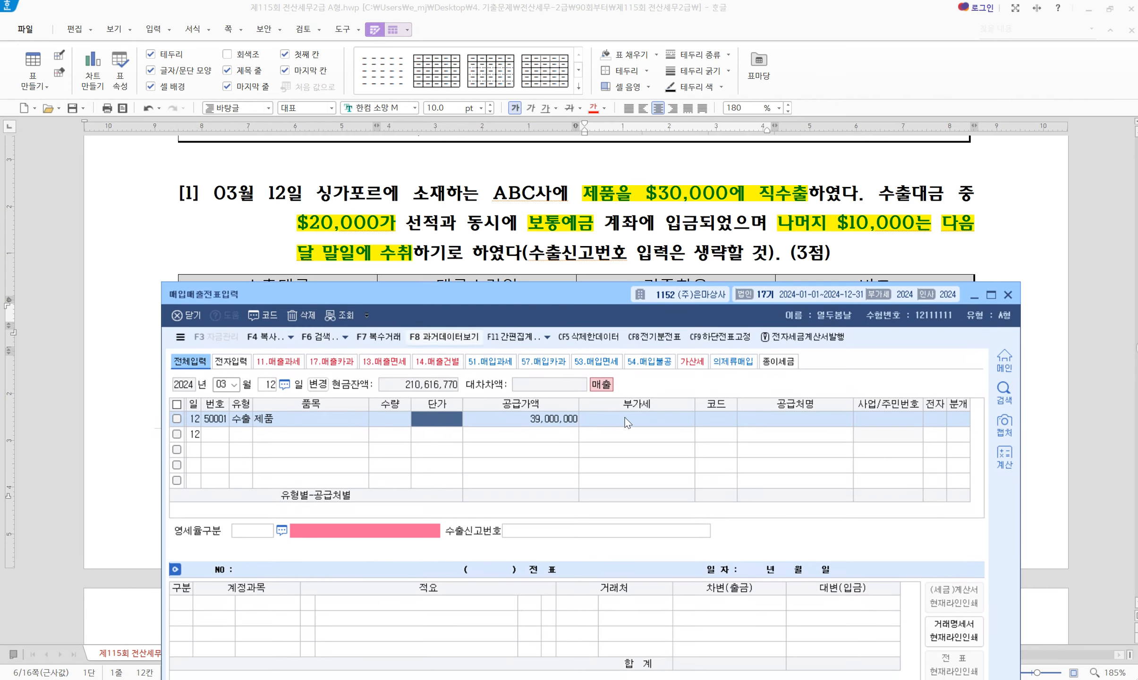
click(733, 421)
text(ab)
key(Return)
key(Return)
key(Return)
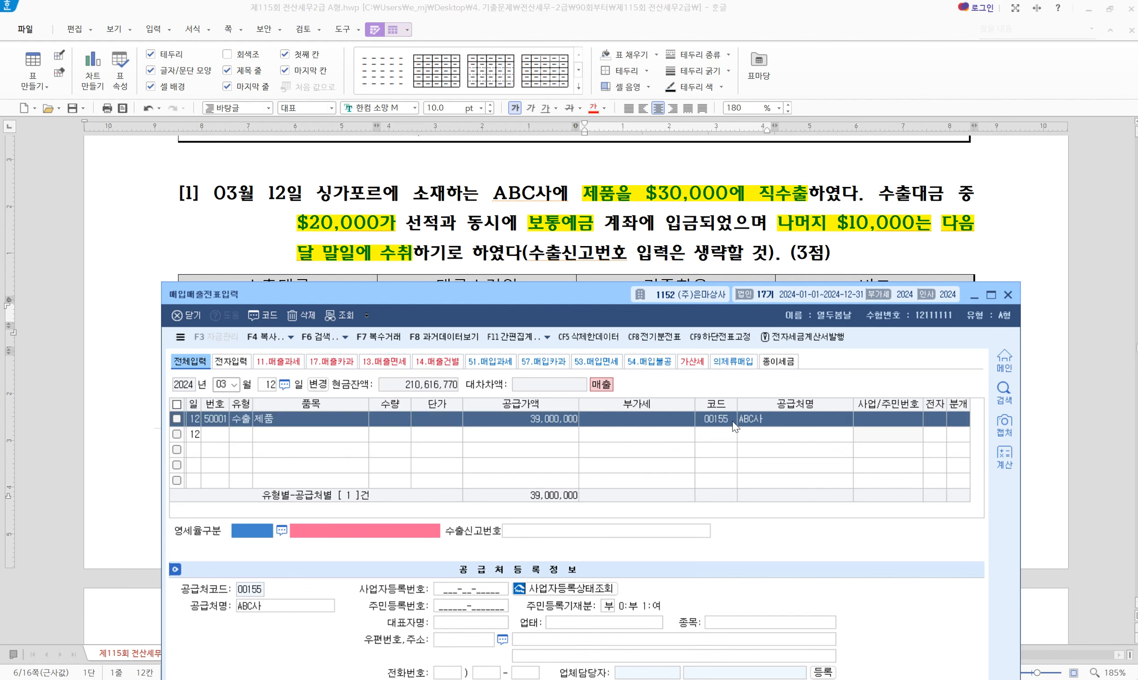
Set zero-rate category 1 직접수출(대행수출 포함) and choose journal method 3 혼합
key(F2)
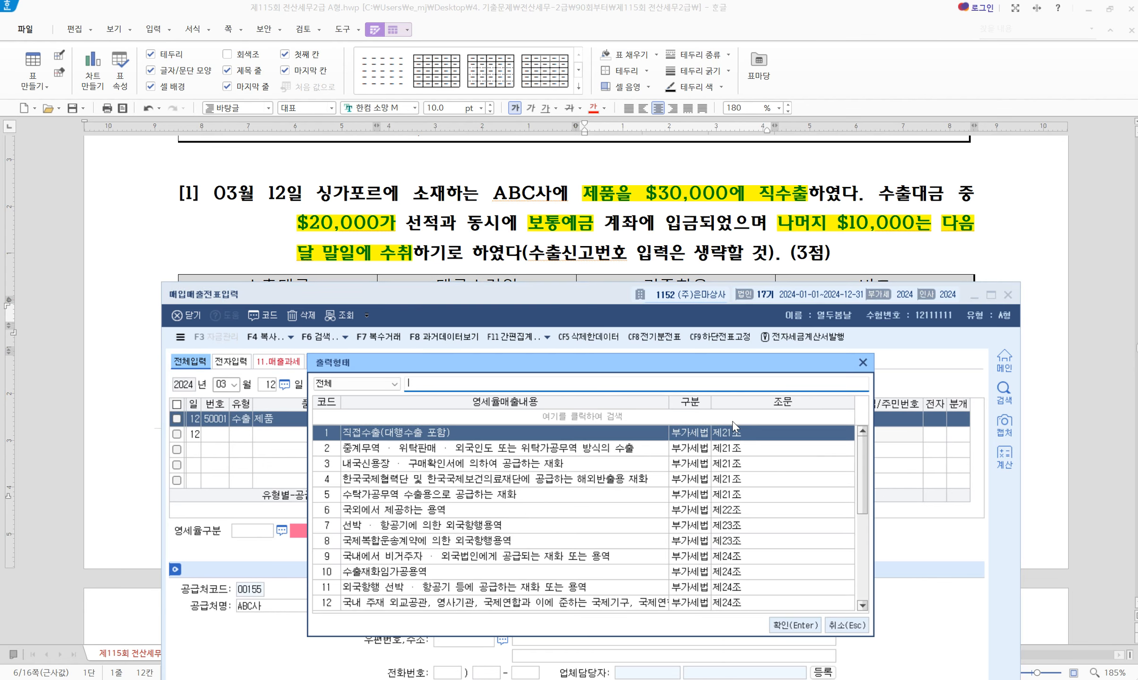
key(Return)
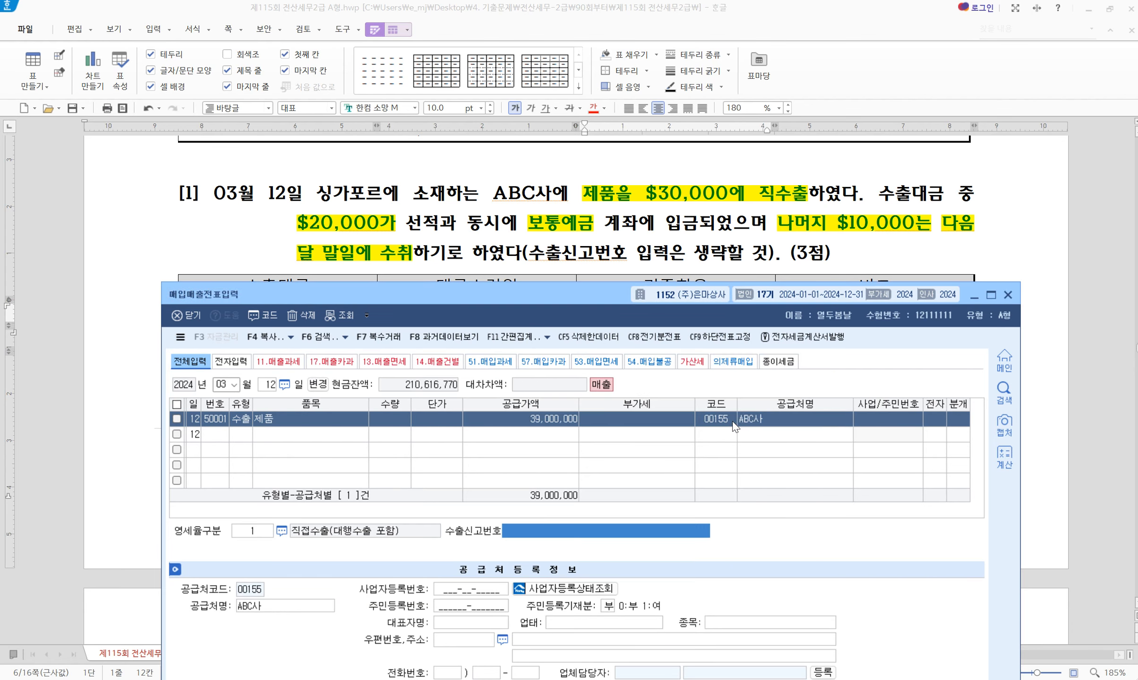
key(Return)
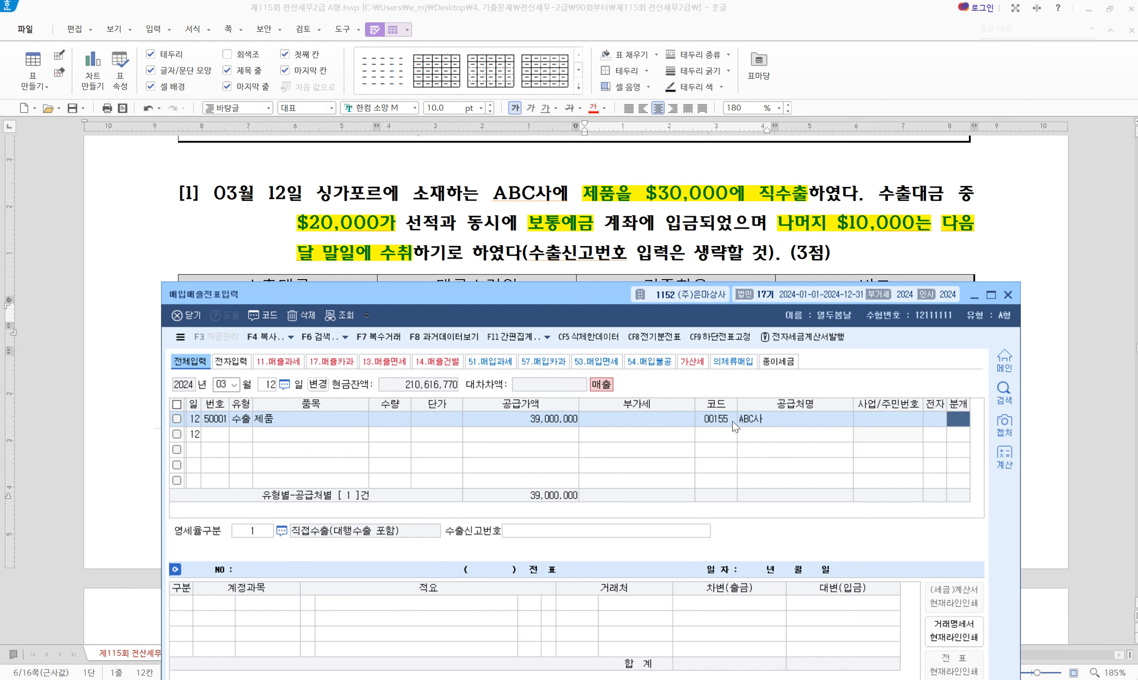
text(3)
key(Return)
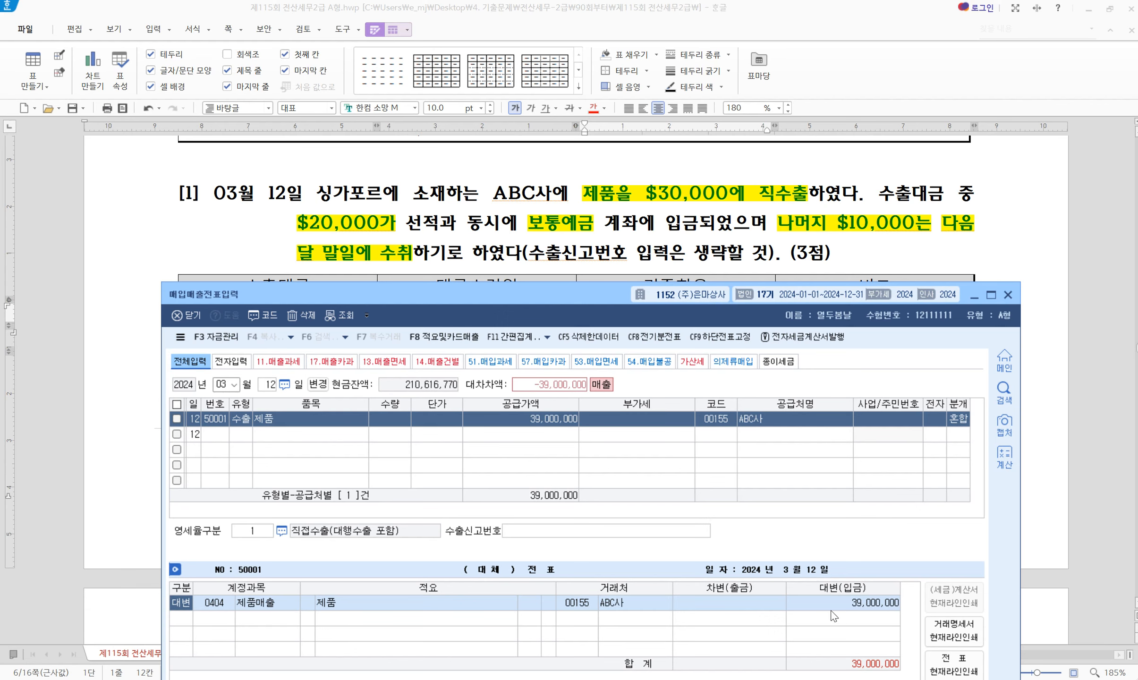
Debit 0103 보통예금 26,000,000 and 0108 외상매출금 13,000,000 against the 39,000,000 sale
key(Return)
key(Return)
key(Return)
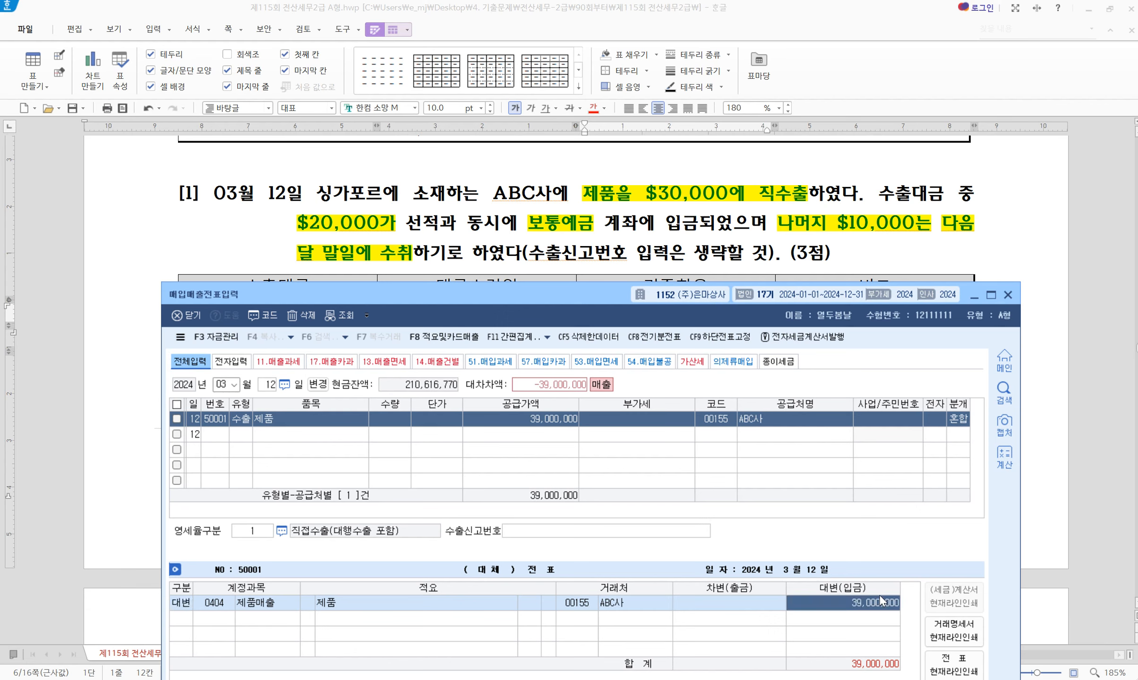
text(3)
key(Return)
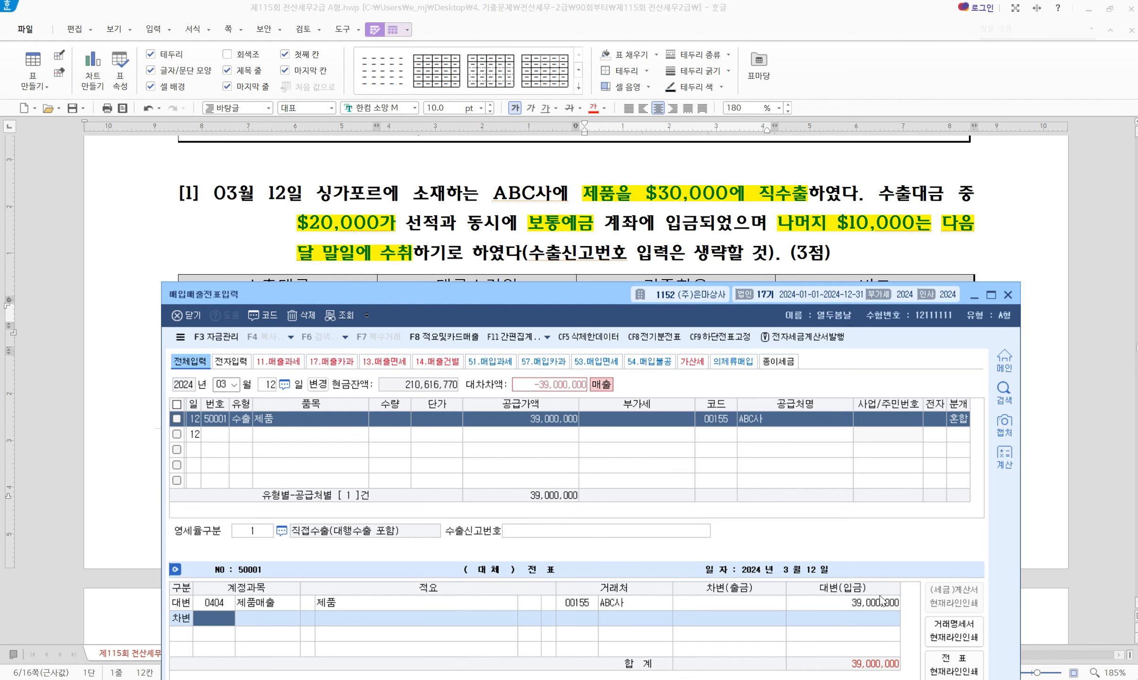
text(103)
key(Return)
key(Return)
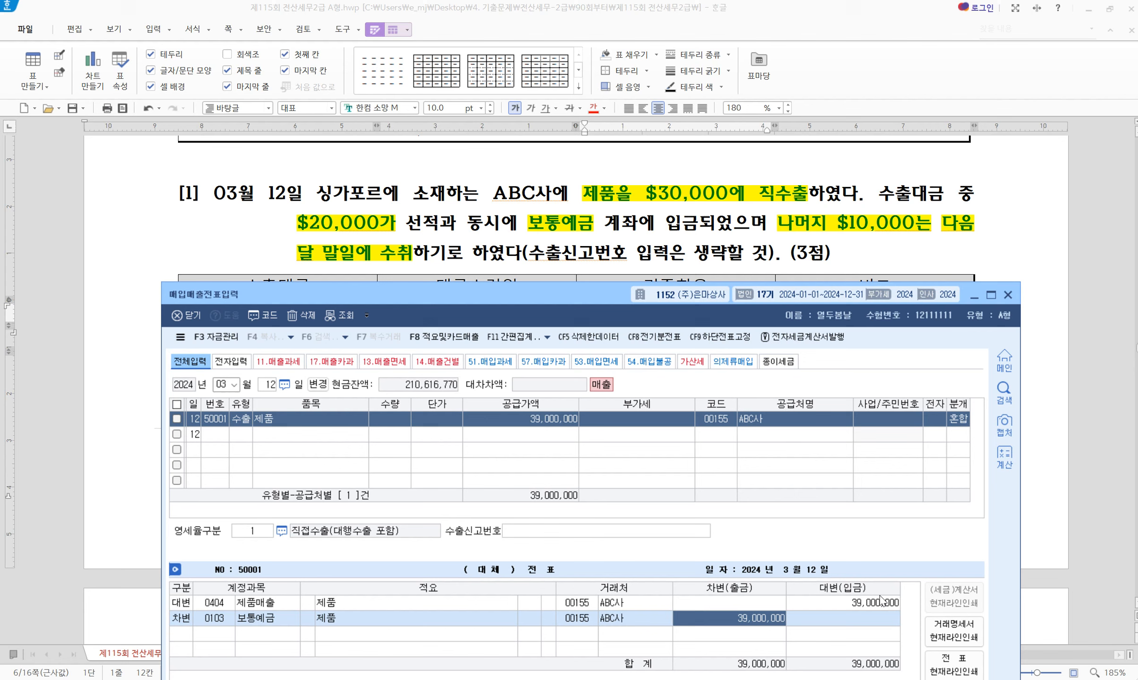
text(26000000)
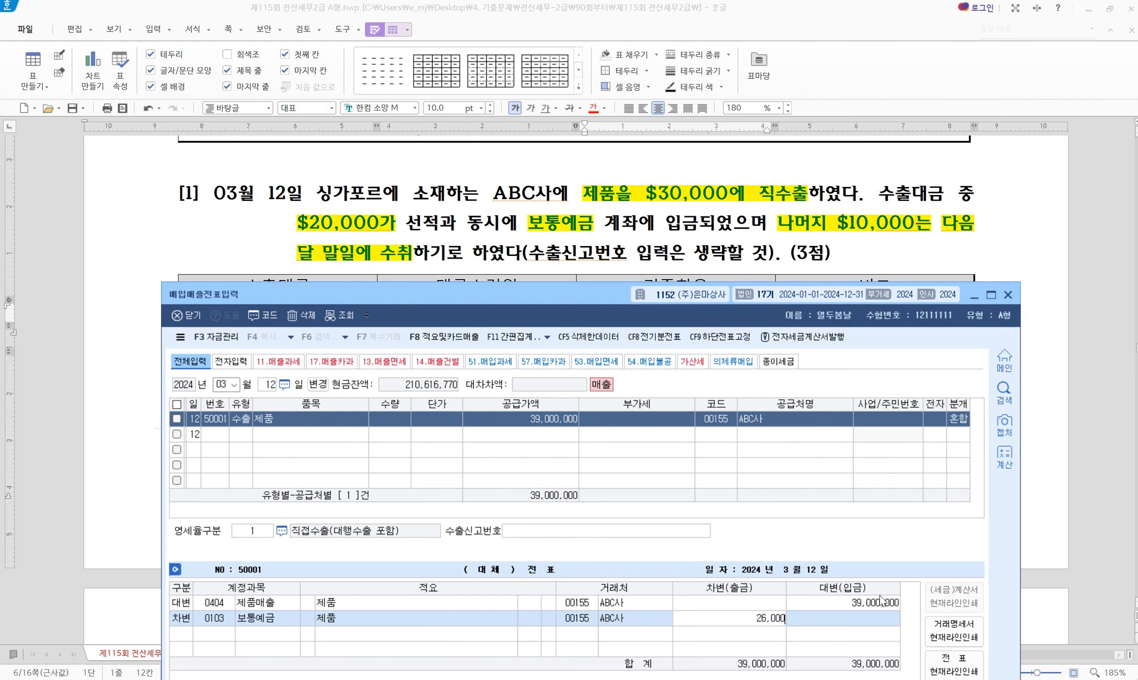
key(Return)
text(3)
key(Return)
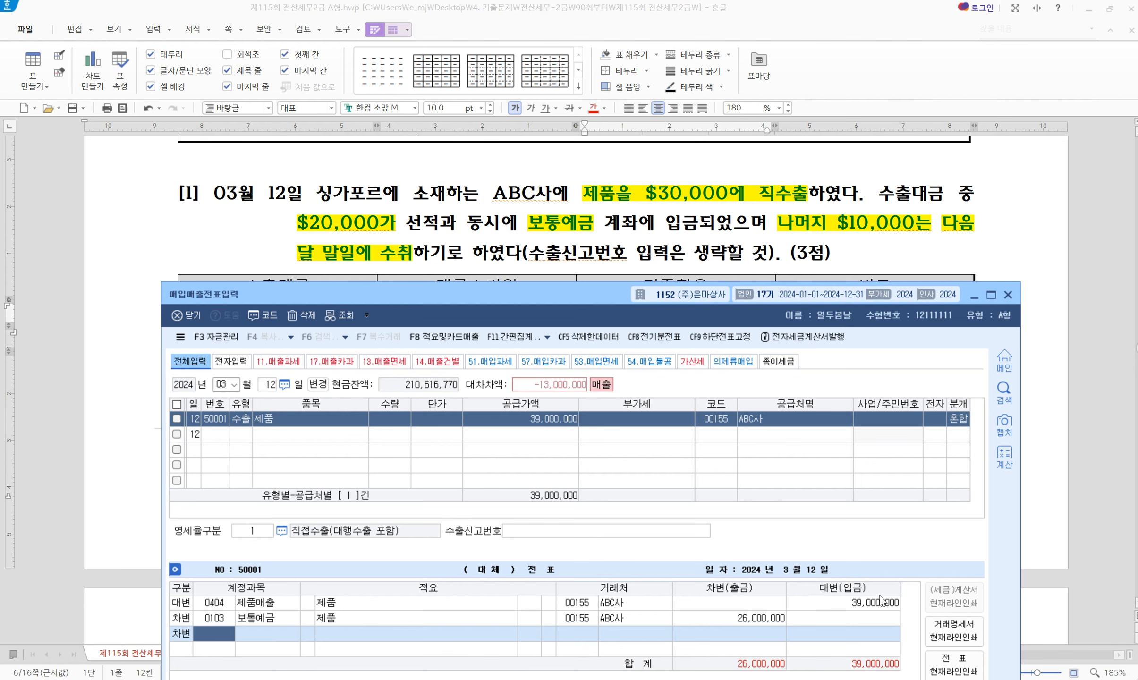
text(108)
key(Return)
key(Return)
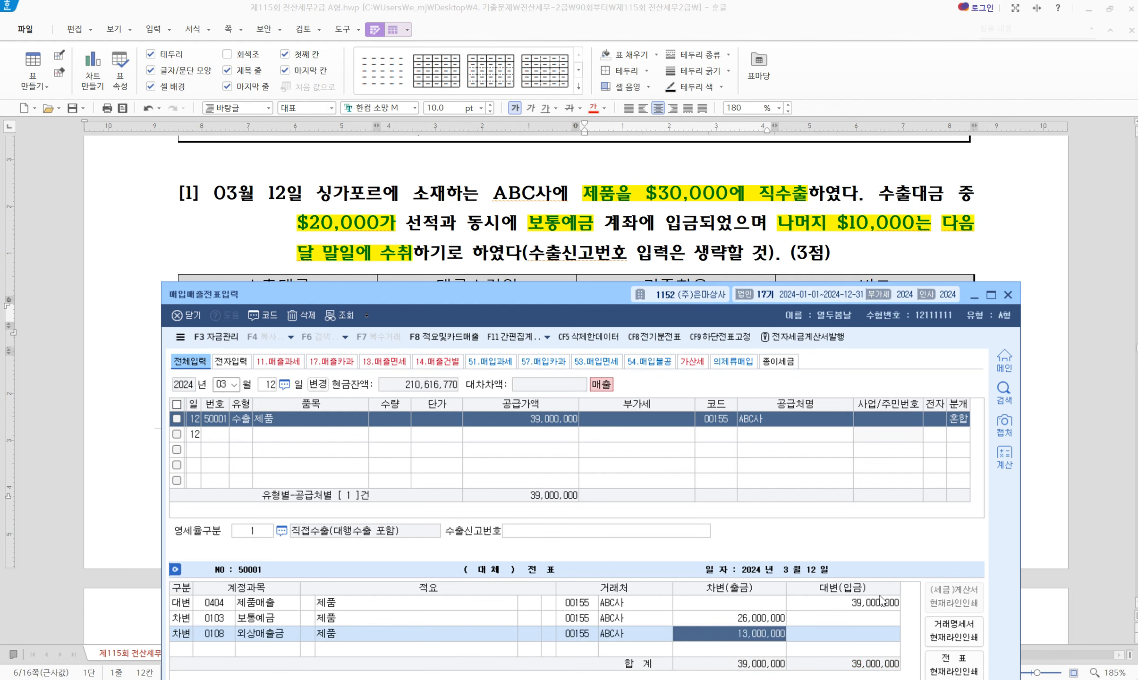
scroll(610, 231, down, 5)
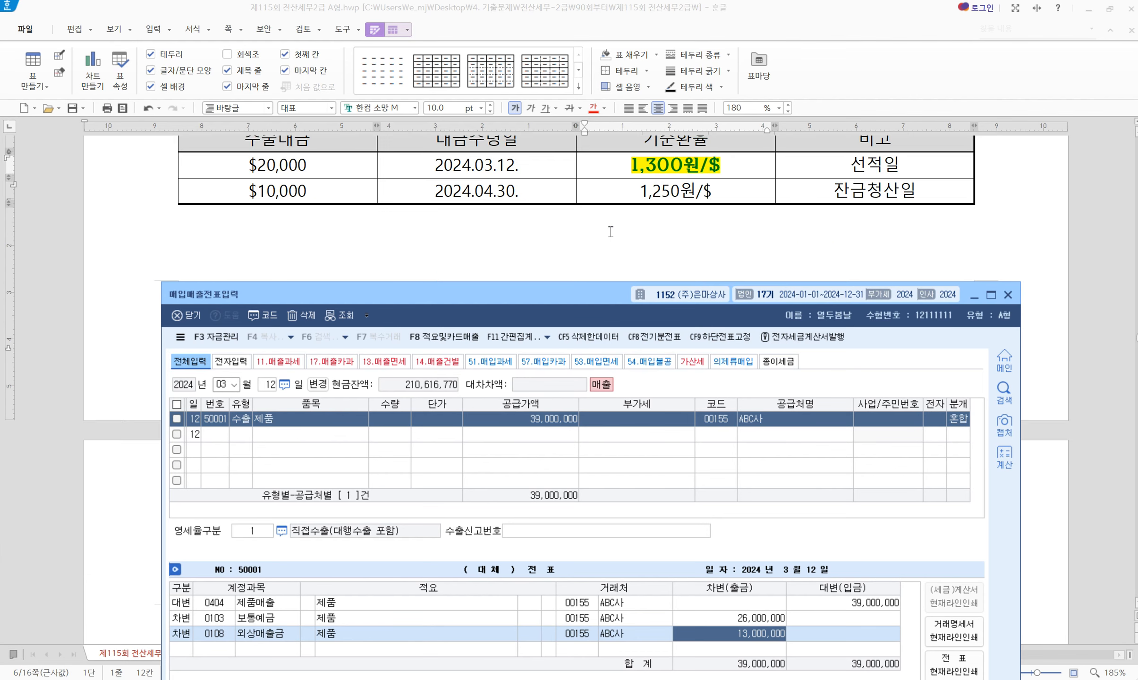
Start a new purchase-sales entry dated October 1 (month 10, day 01)
scroll(610, 231, down, 5)
scroll(611, 231, up, 3)
scroll(611, 231, down, 1)
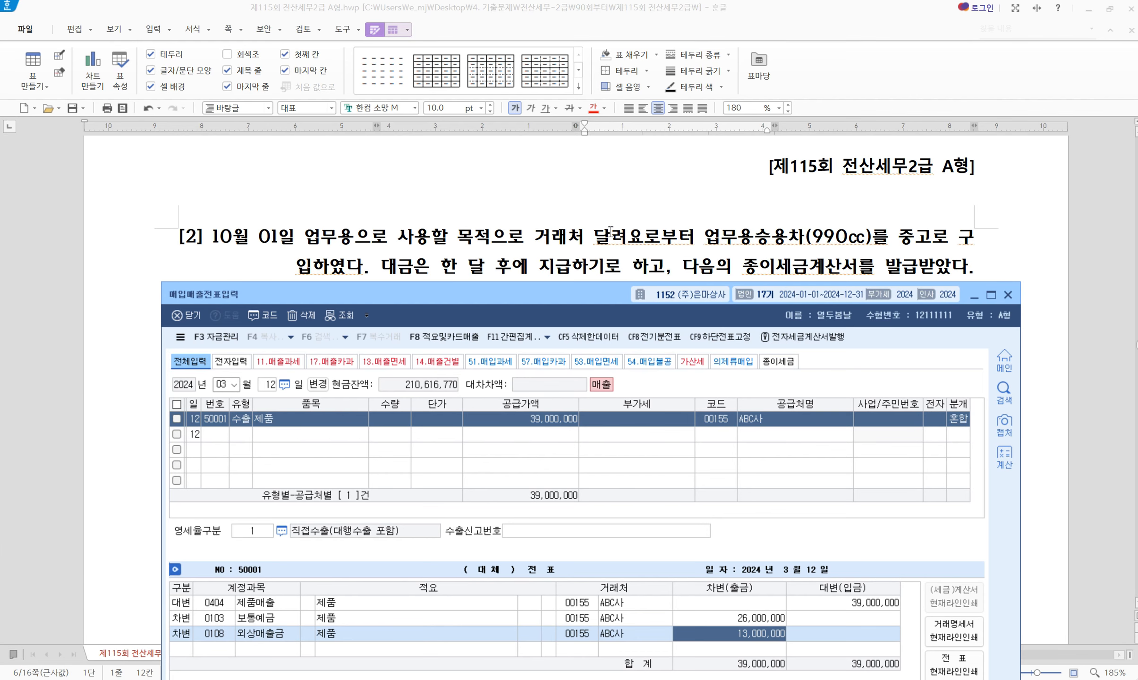
drag(520, 300, 527, 249)
scroll(530, 258, down, 2)
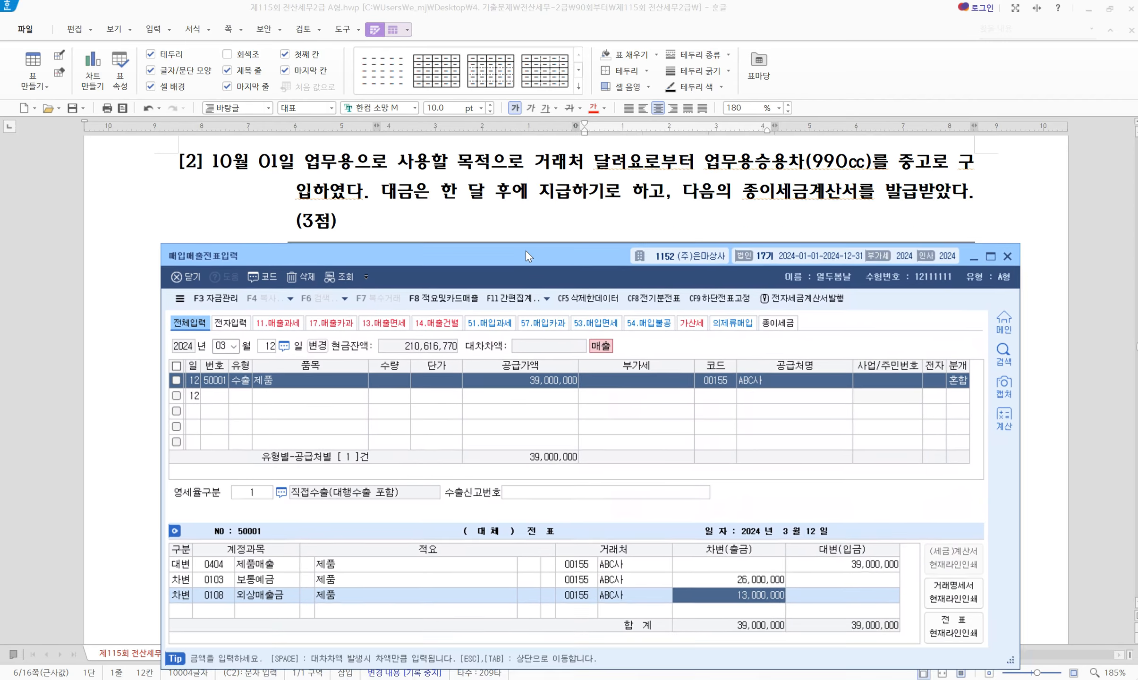
click(225, 344)
text(10)
key(Return)
text(01)
key(Return)
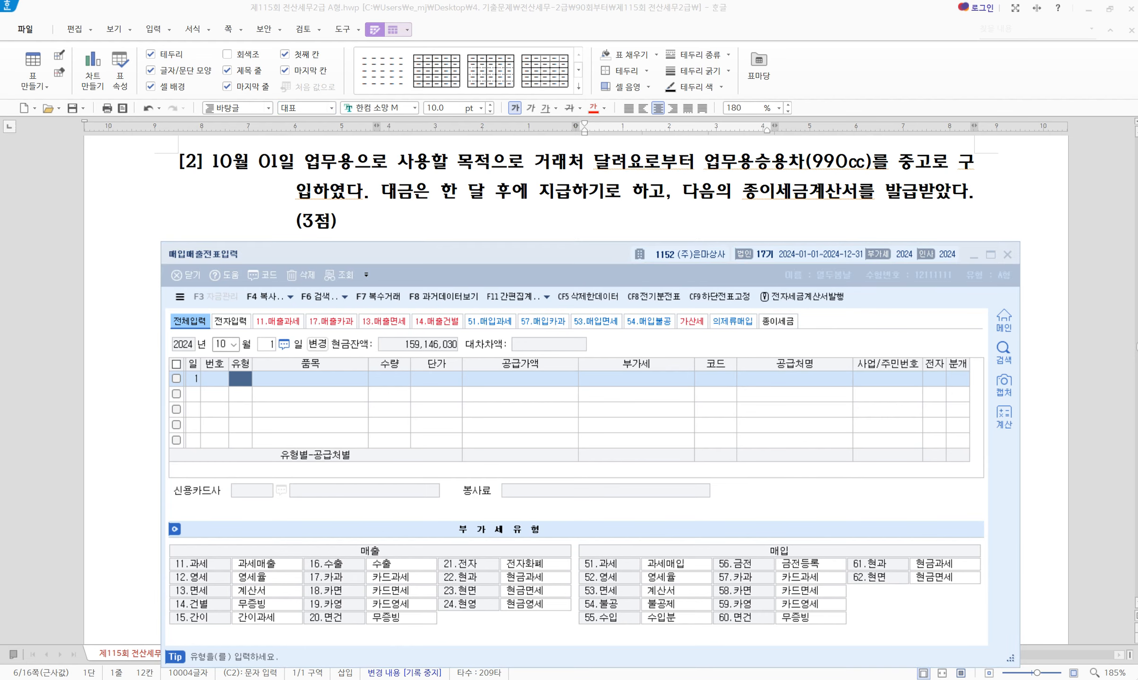
Highlight the paper tax invoice phrase in question [2]
click(762, 235)
drag(744, 193, 976, 193)
key(alt+c)
click(906, 227)
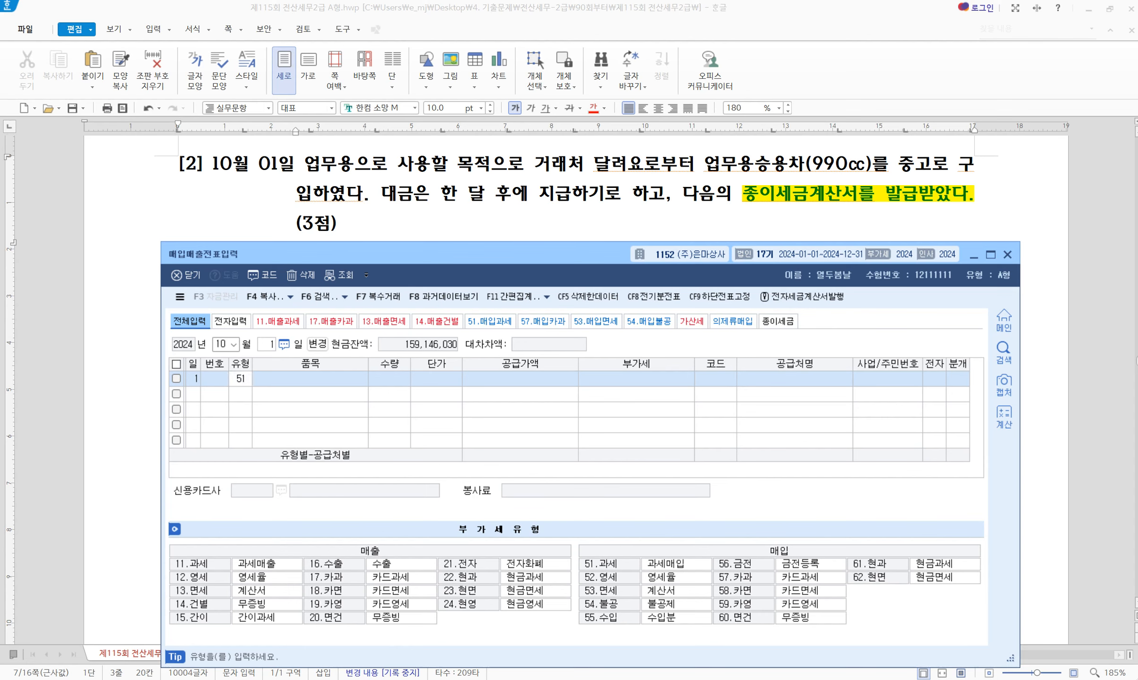
Confirm VAT type 51, then highlight 달려요 and 대금은 한 달 후에 지급 in question [2]
text(51)
key(Return)
click(726, 156)
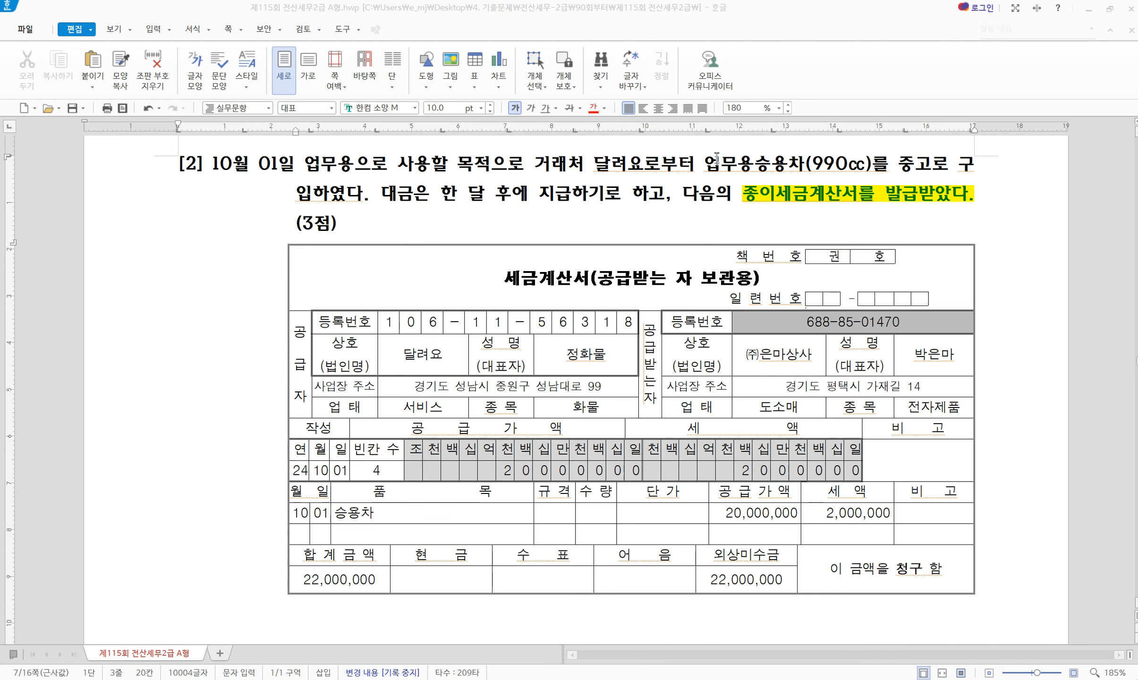
drag(594, 164, 622, 166)
key(alt+shift+1)
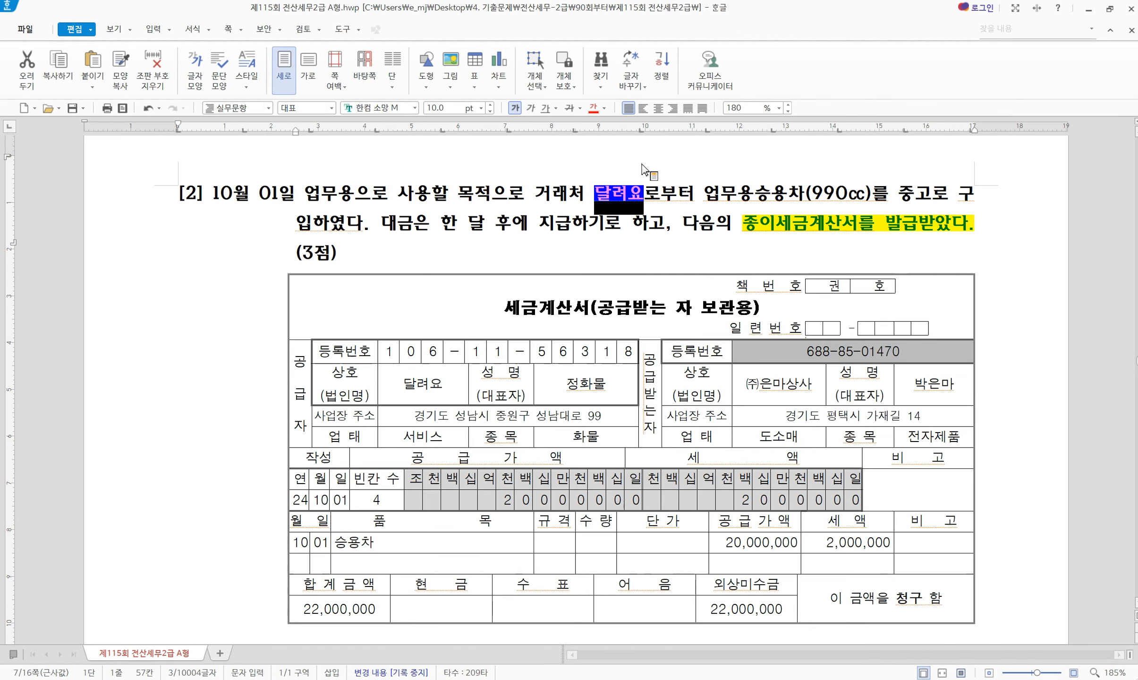
click(804, 187)
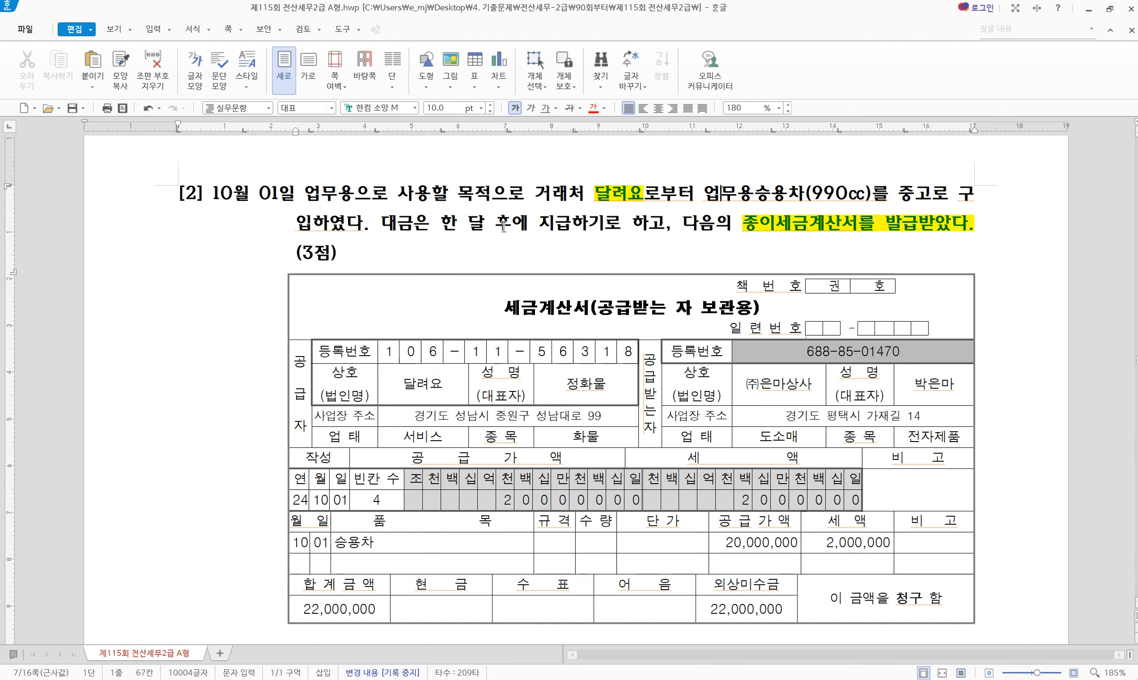
drag(381, 229, 577, 226)
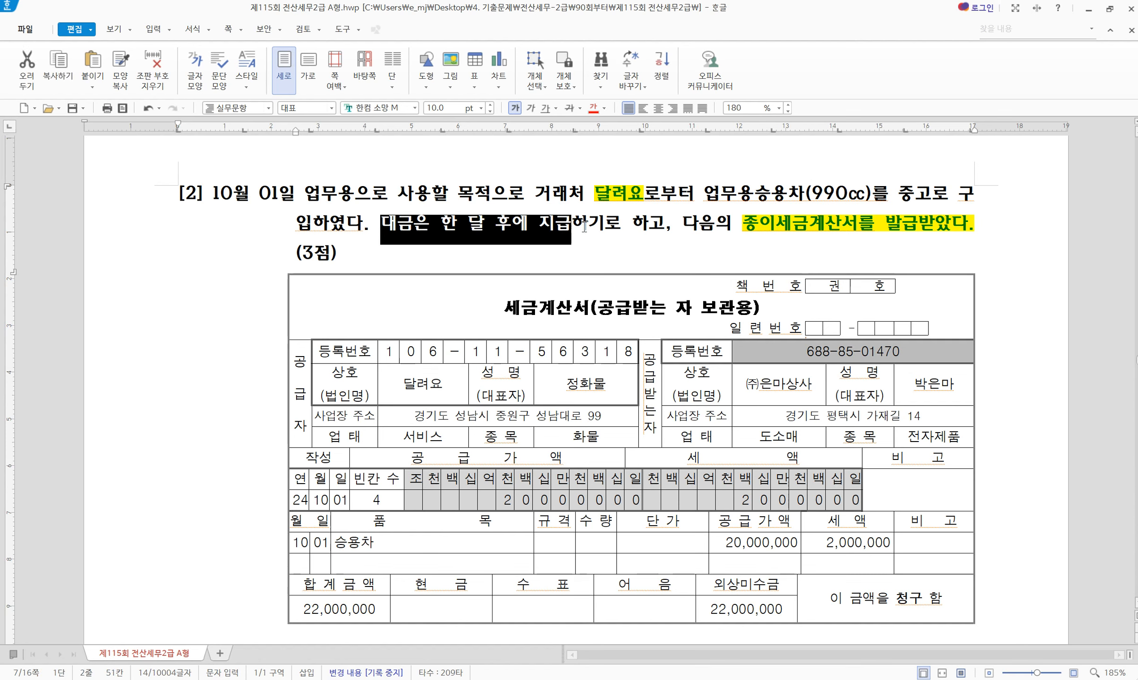
key(alt+shift+1)
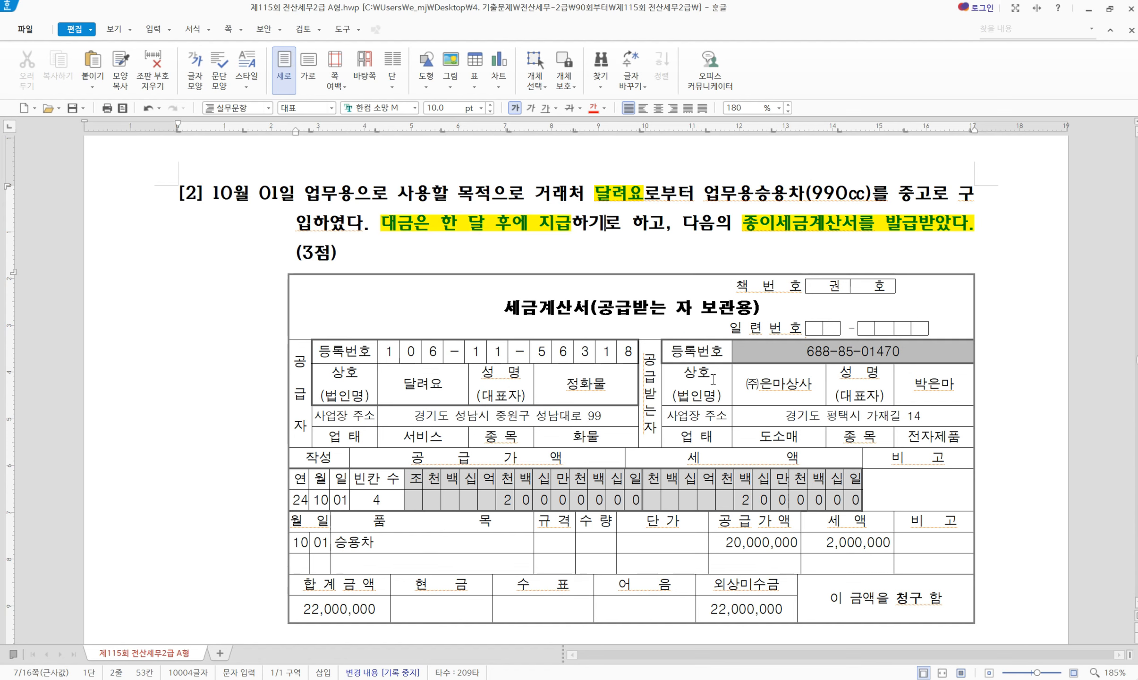
Colour the tax invoice's 20,000,000 supply value and supplier 달려요 red
click(756, 609)
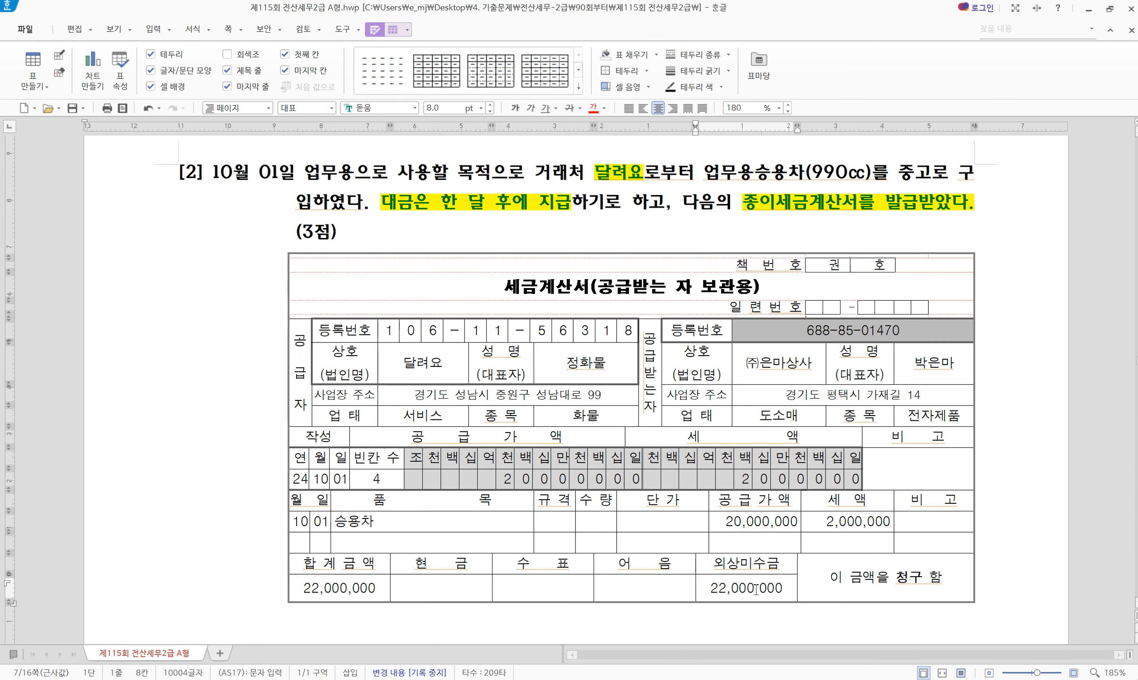
double_click(758, 590)
key(alt+c)
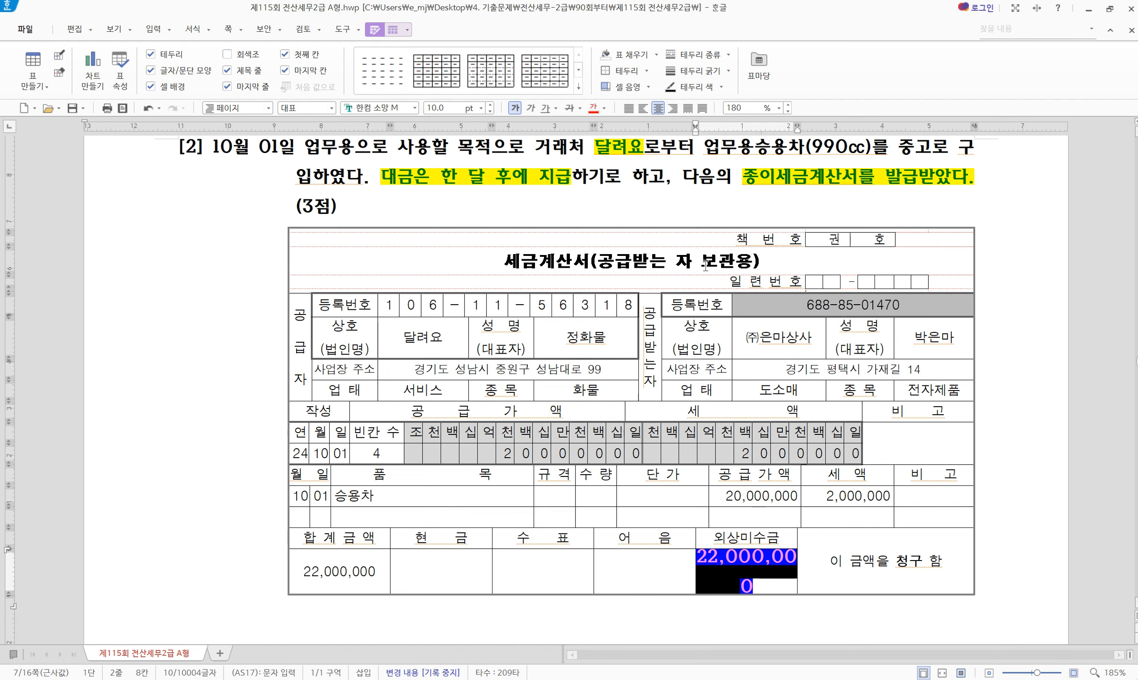
key(ctrl+z)
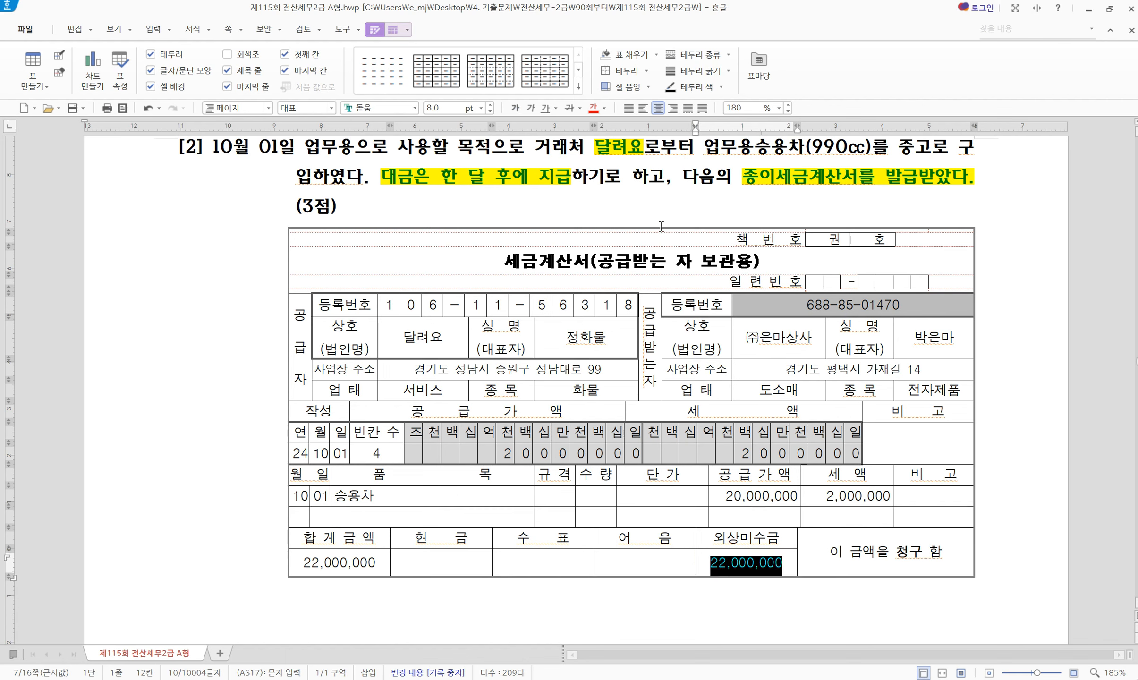
double_click(759, 494)
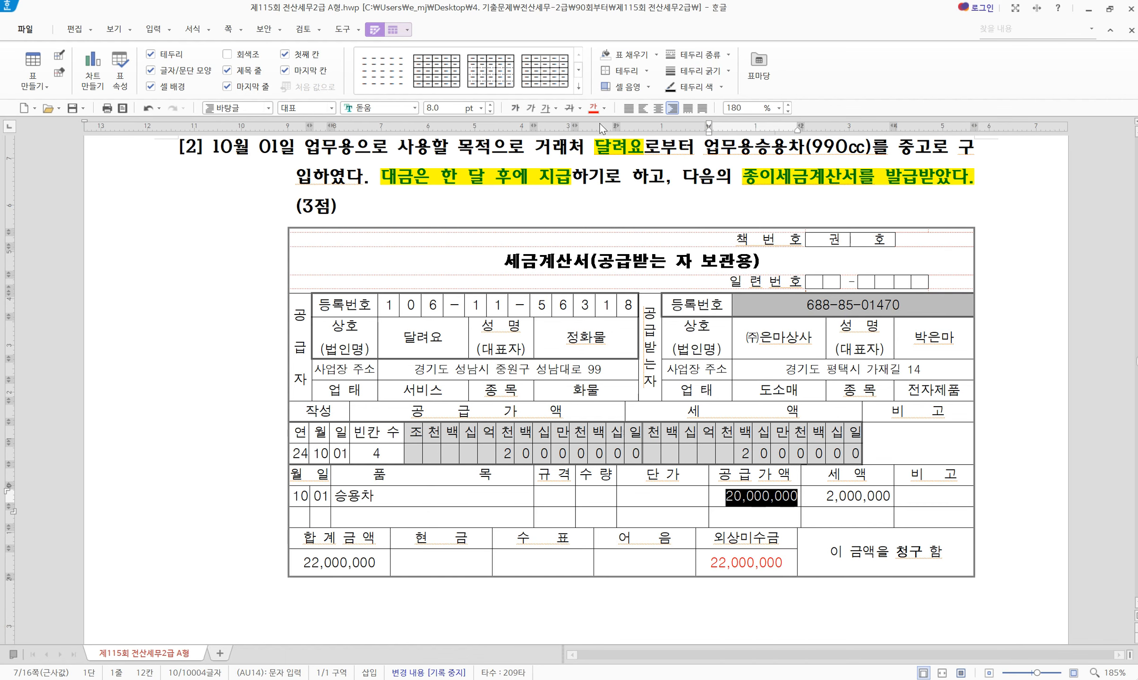
click(594, 108)
click(556, 192)
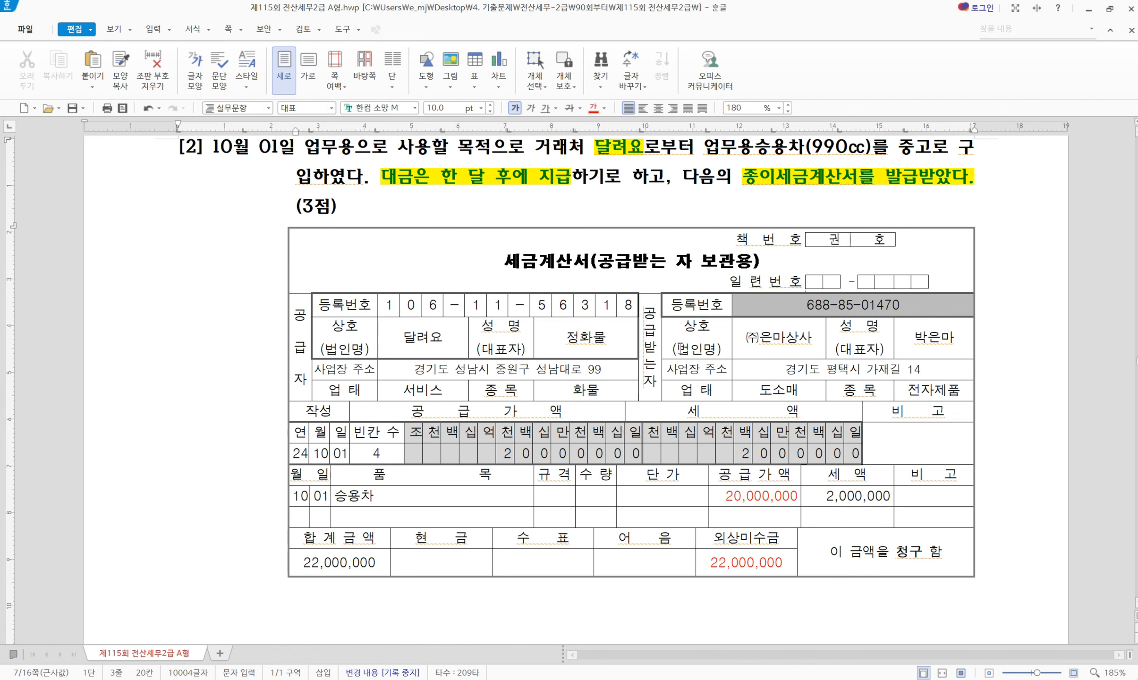
double_click(423, 336)
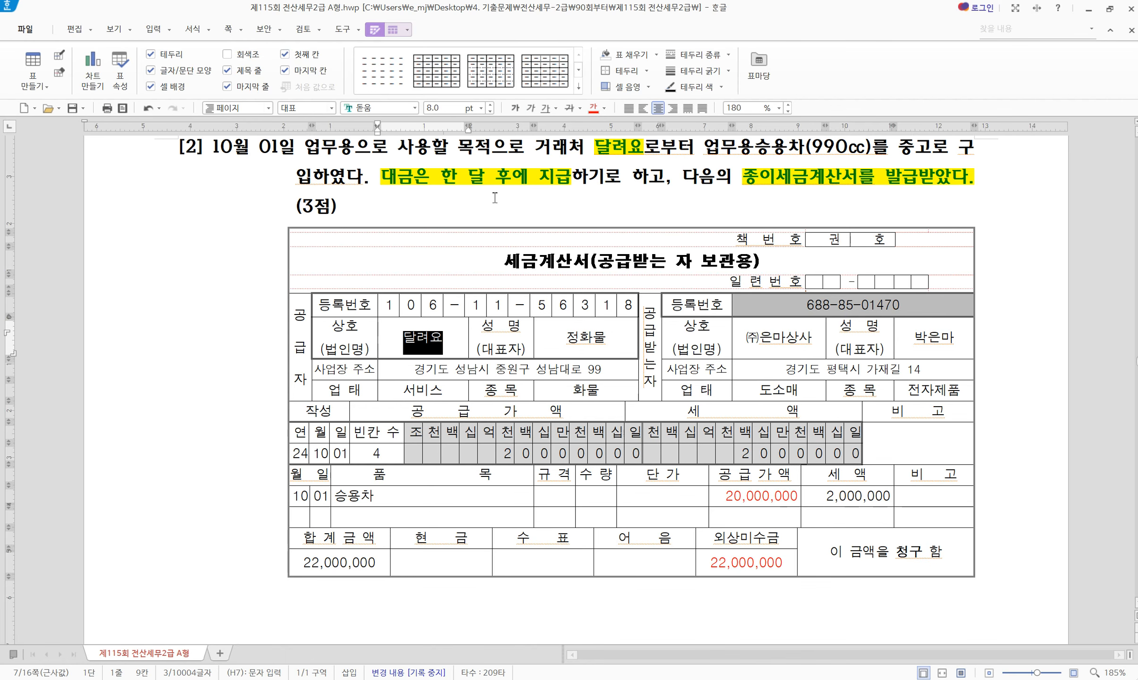
click(594, 108)
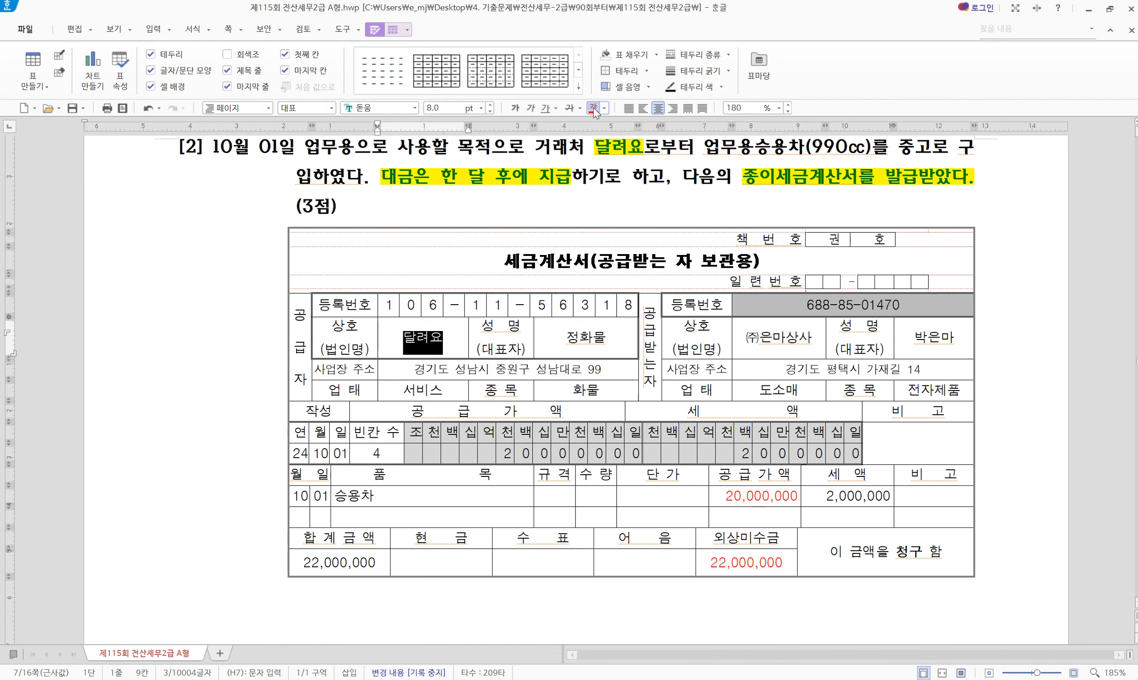
click(507, 206)
scroll(619, 512, up, 3)
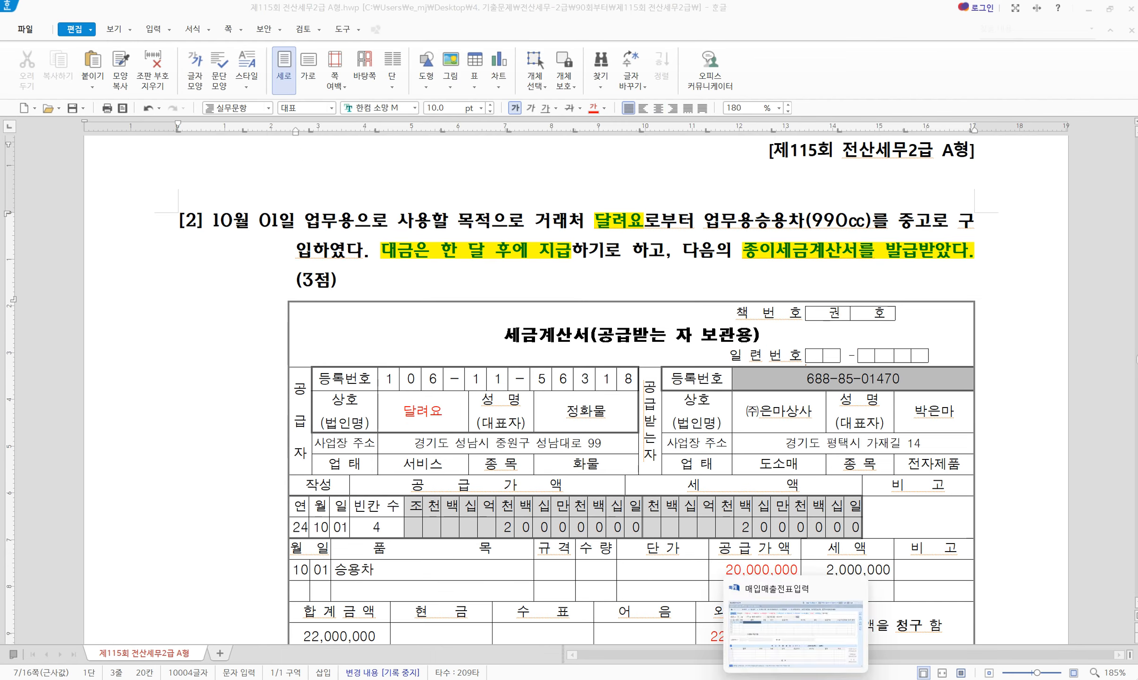
Enter item 승용차, supply amount 20,000,000 and supplier 달려요 on the 10/01 purchase line
key(alt+Tab)
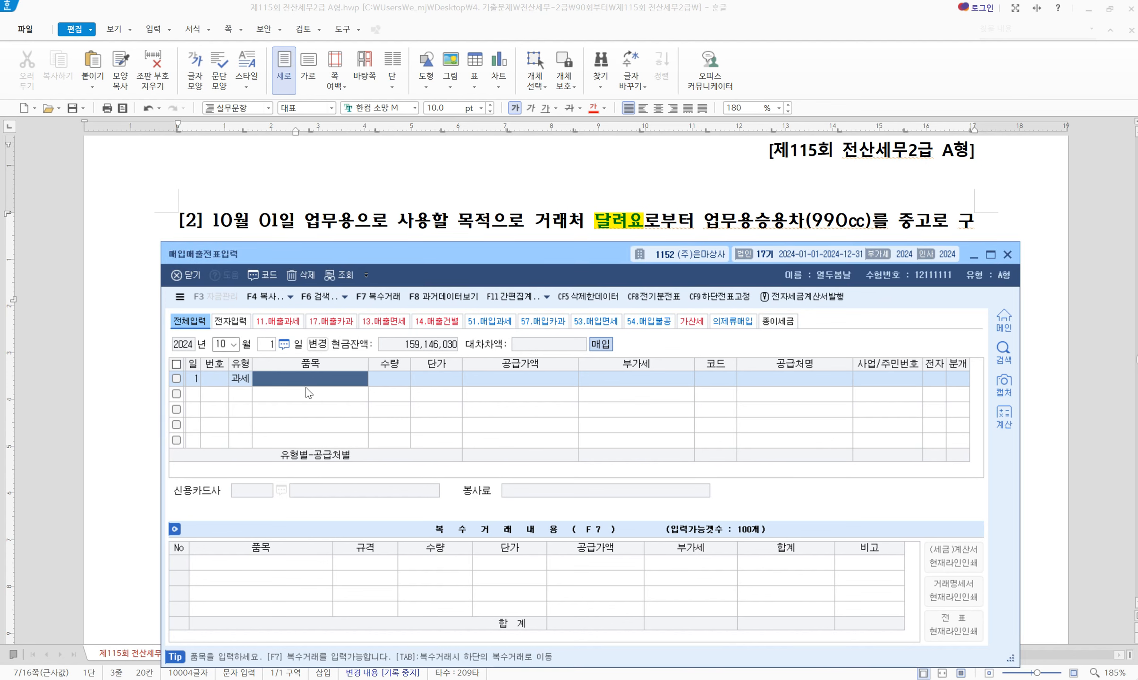
text(tmddy)
key(BackSpace)
key(BackSpace)
key(BackSpace)
key(BackSpace)
key(BackSpace)
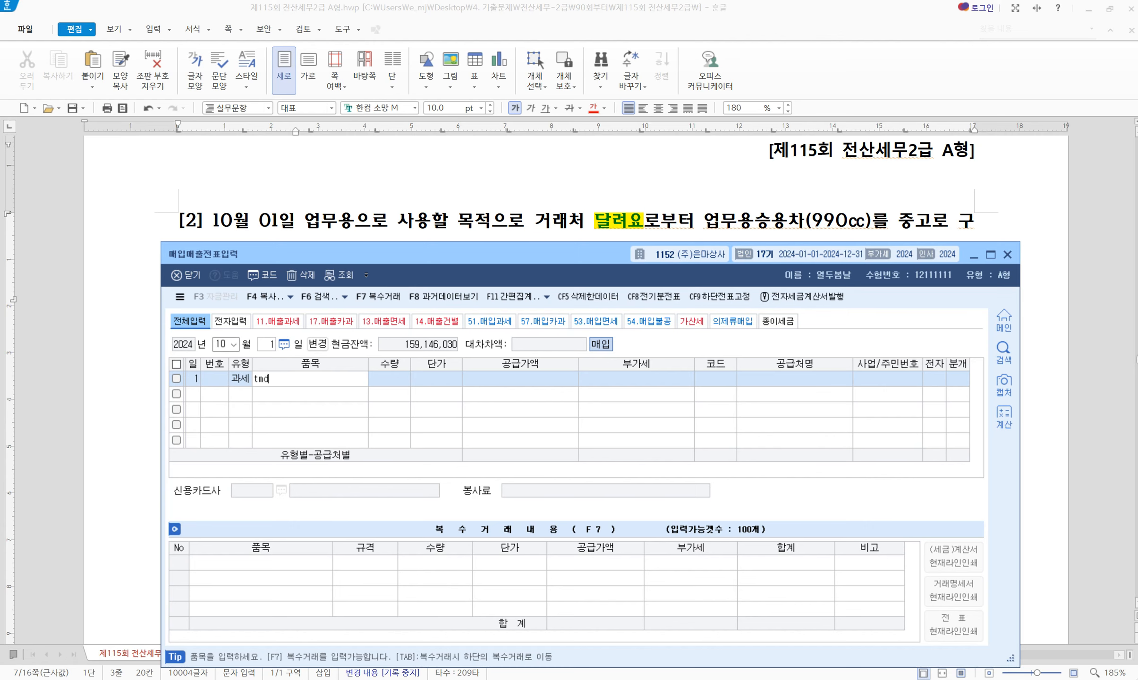
text(승용차)
key(Return)
key(Return)
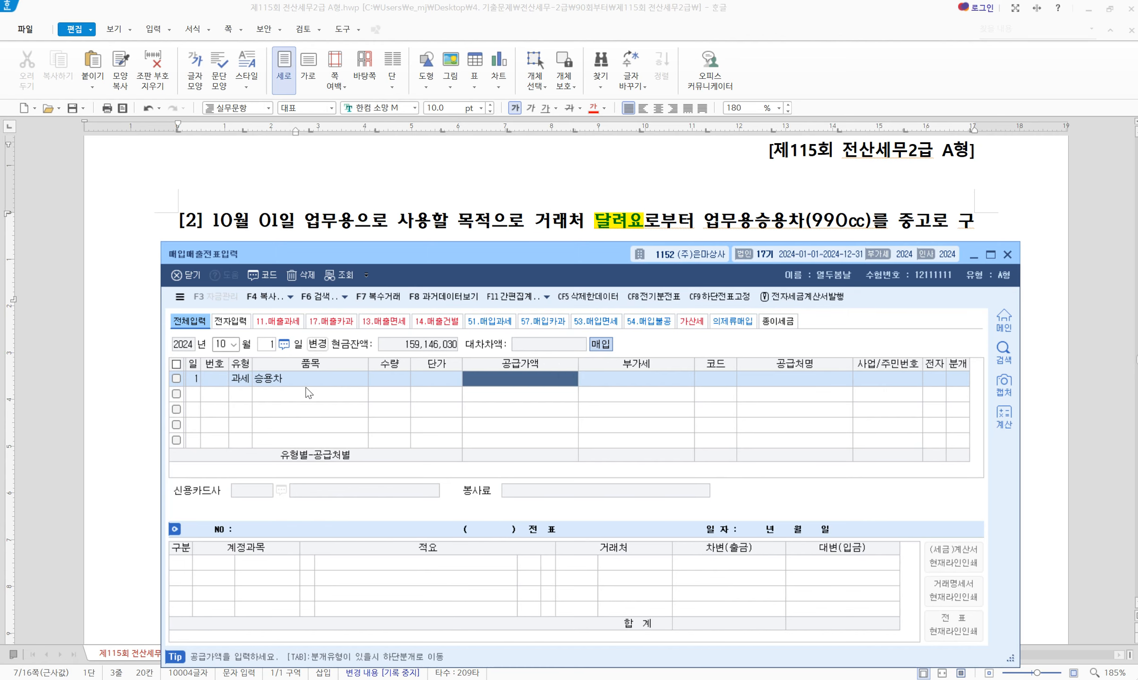
text(20000000)
key(Return)
key(Return)
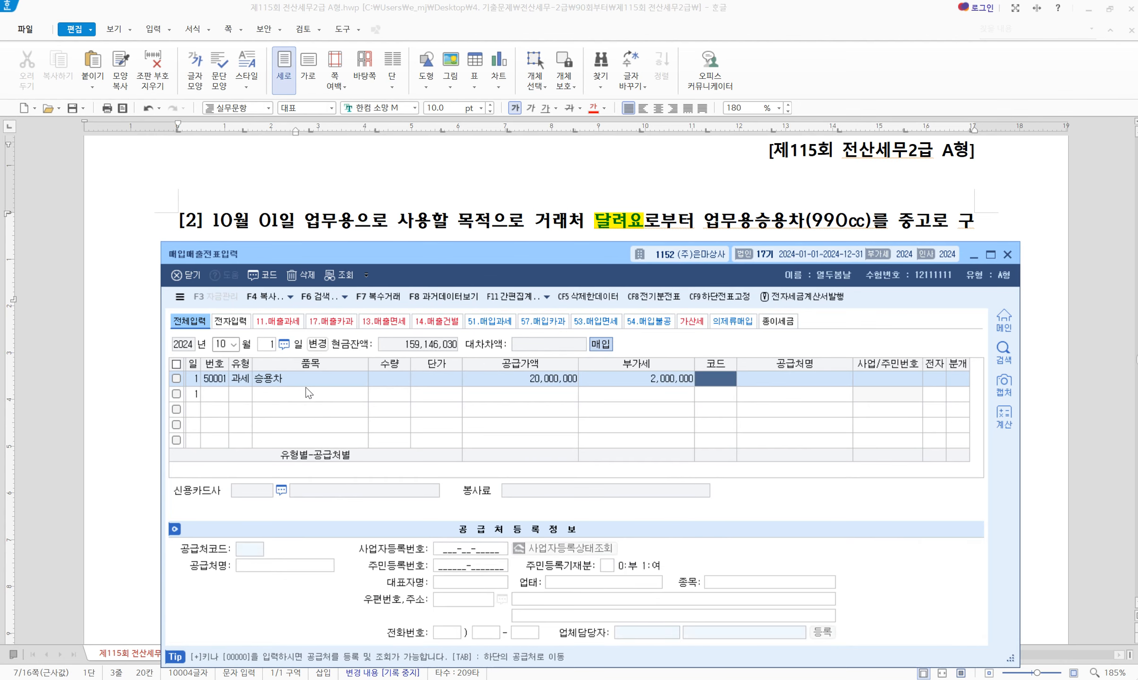
text(달려)
key(Return)
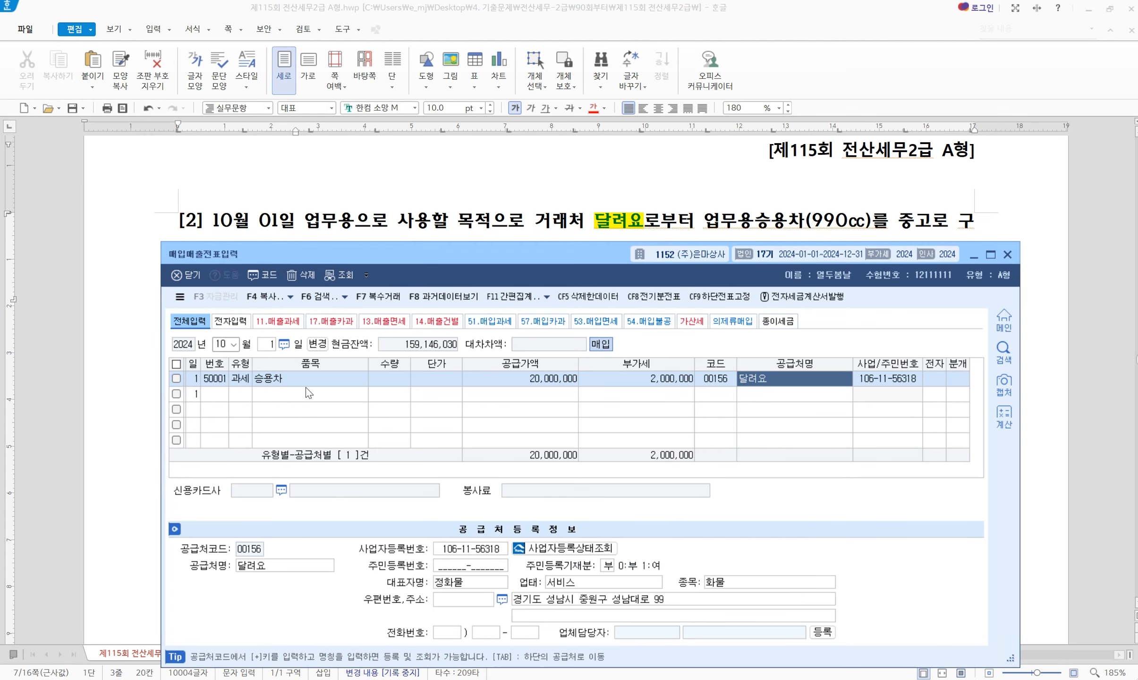
key(Return)
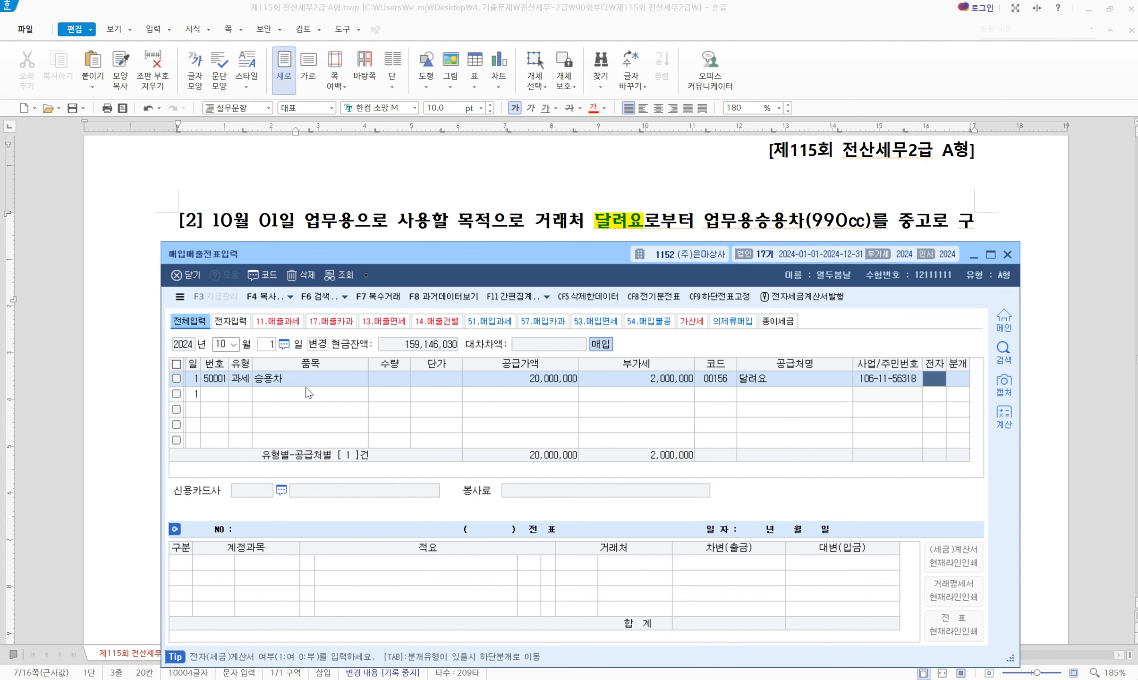
Set the journal type to 2 (외상), crediting 외상매입금 22,000,000
key(Return)
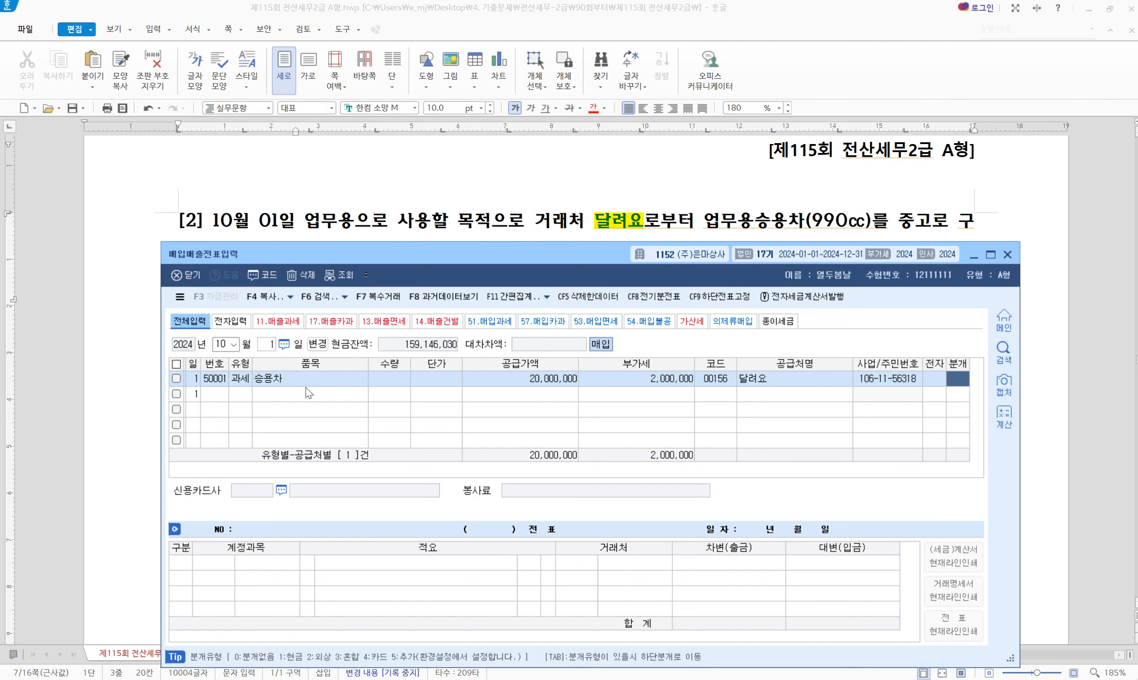
text(2)
key(Return)
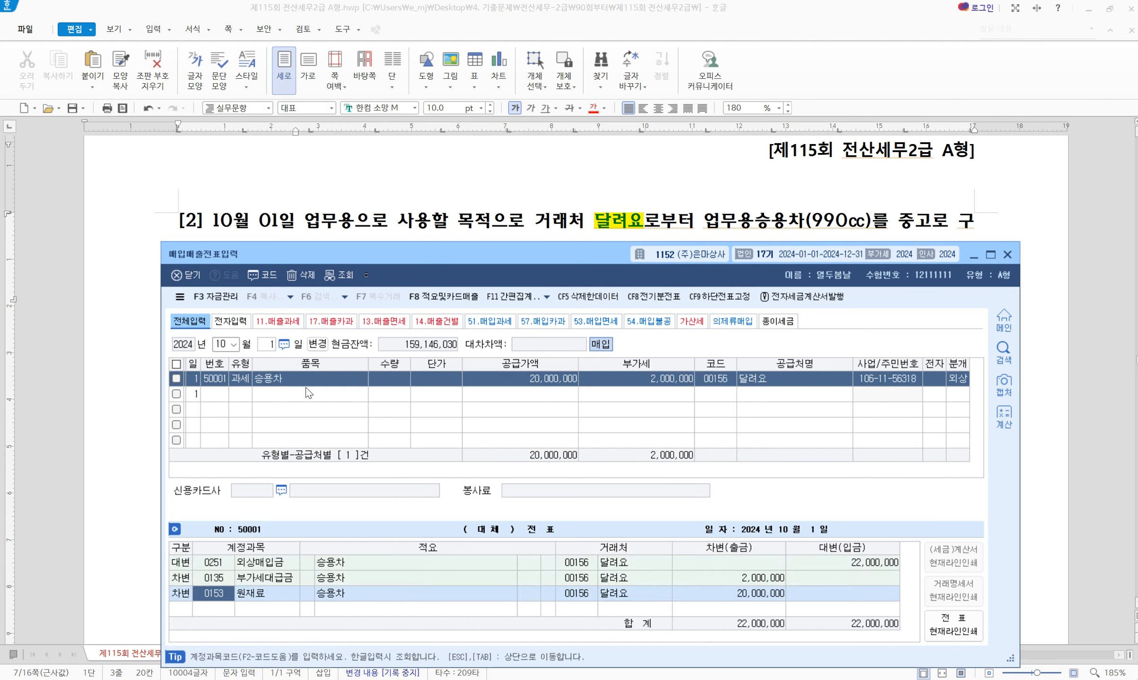
Change the credit account to 0253 미지급금 and the debit account to 0208 차량운반구
click(219, 562)
text(253)
key(Return)
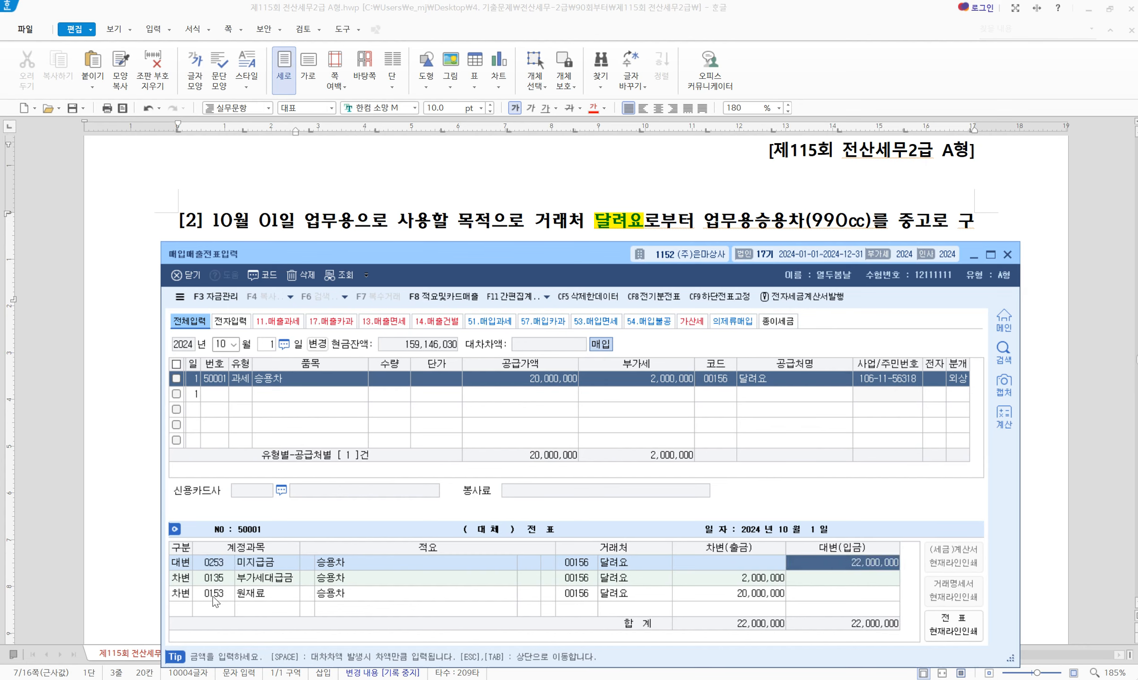
click(212, 593)
text(208)
key(Return)
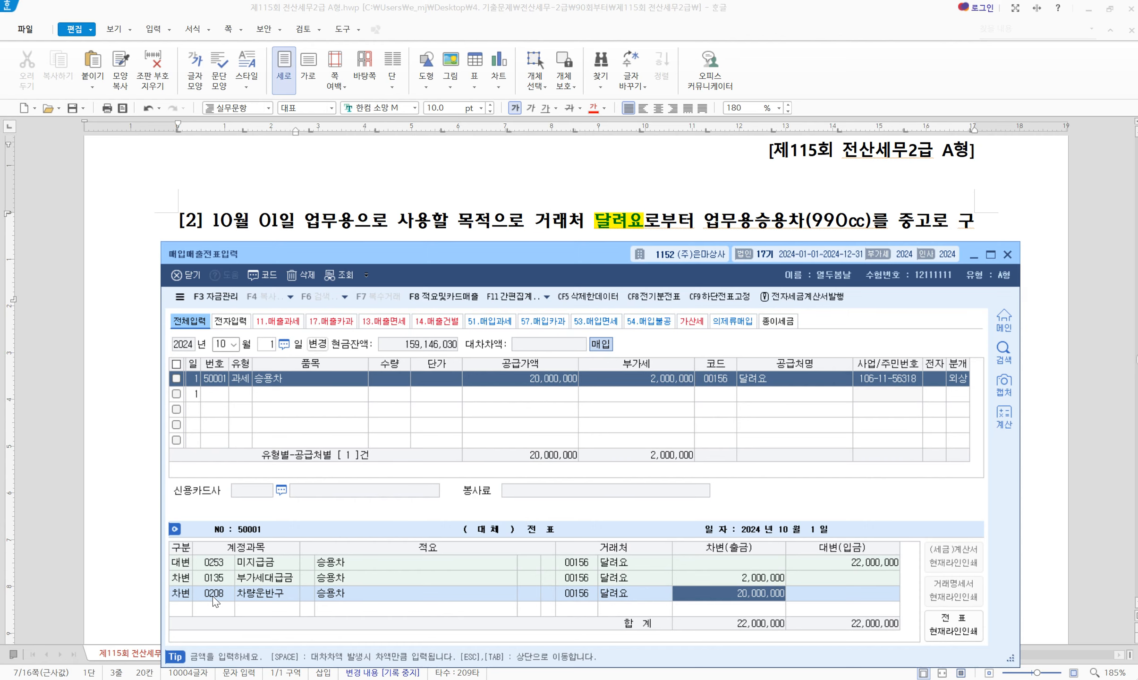
Switch the journal type to 3 (혼합), debit 0208 차량운반구 and add a 0253 미지급금 credit of 22,000,000
click(956, 381)
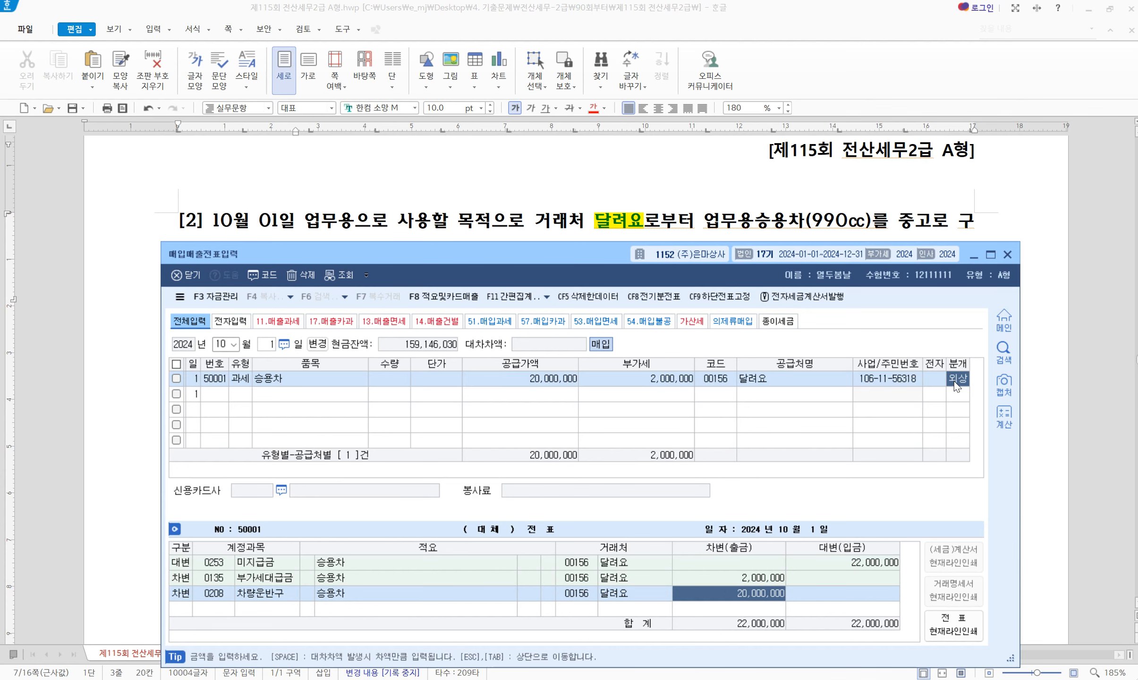
key(3)
key(Return)
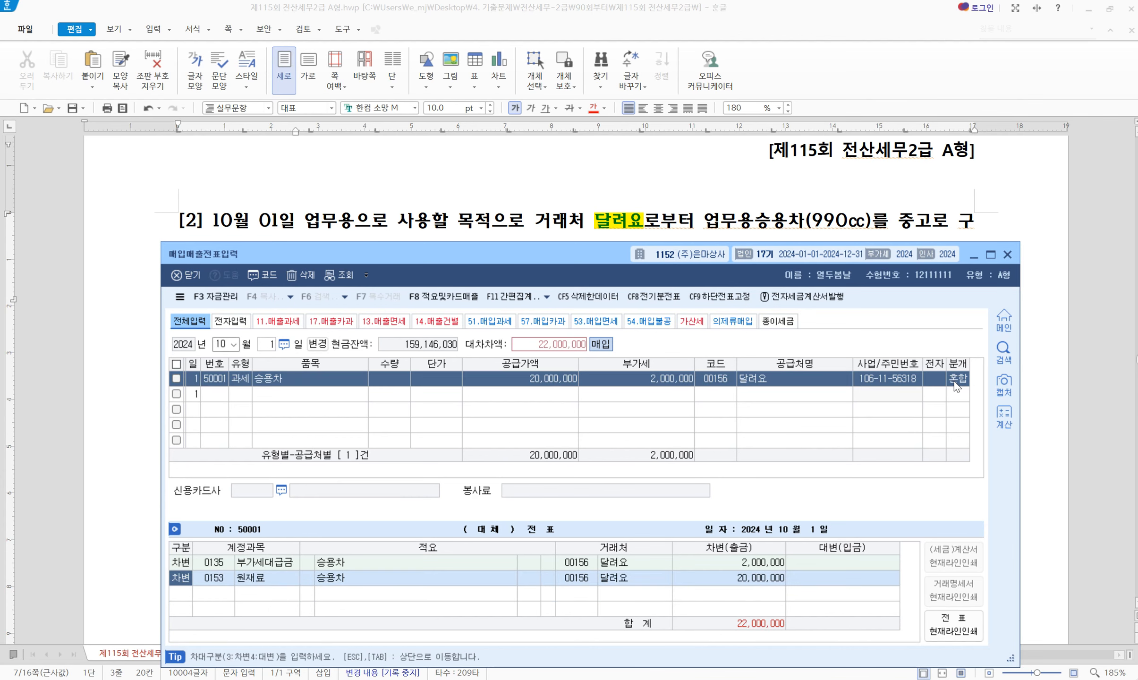
key(Return)
text(208)
key(Return)
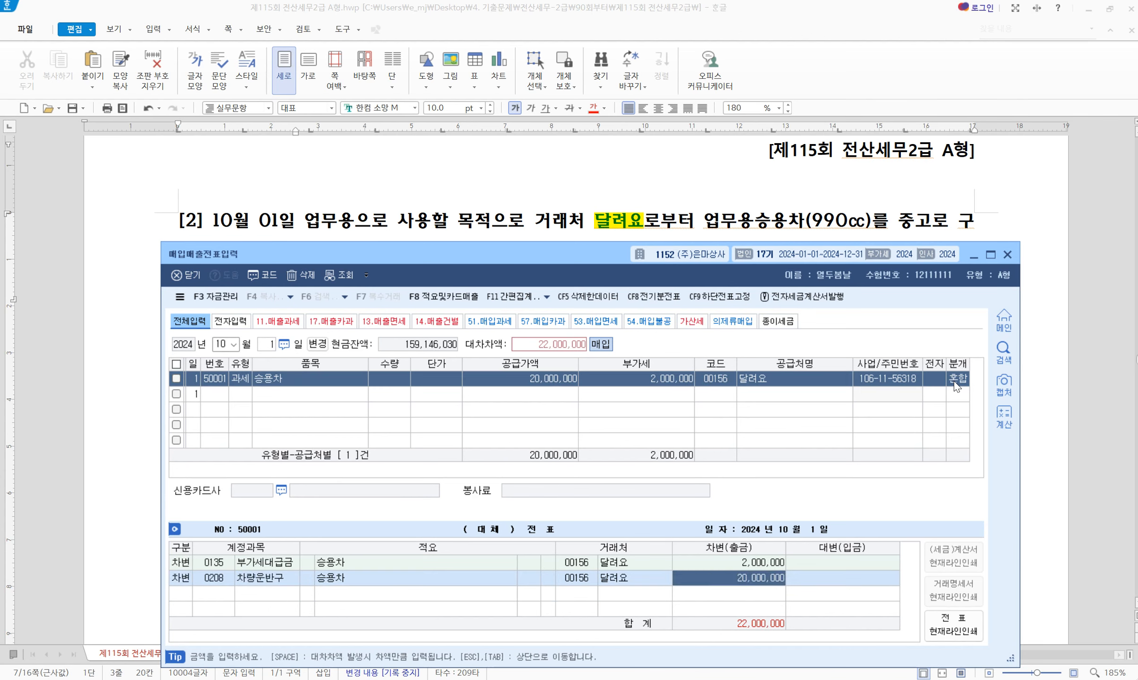
key(Return)
text(4)
key(Return)
text(253)
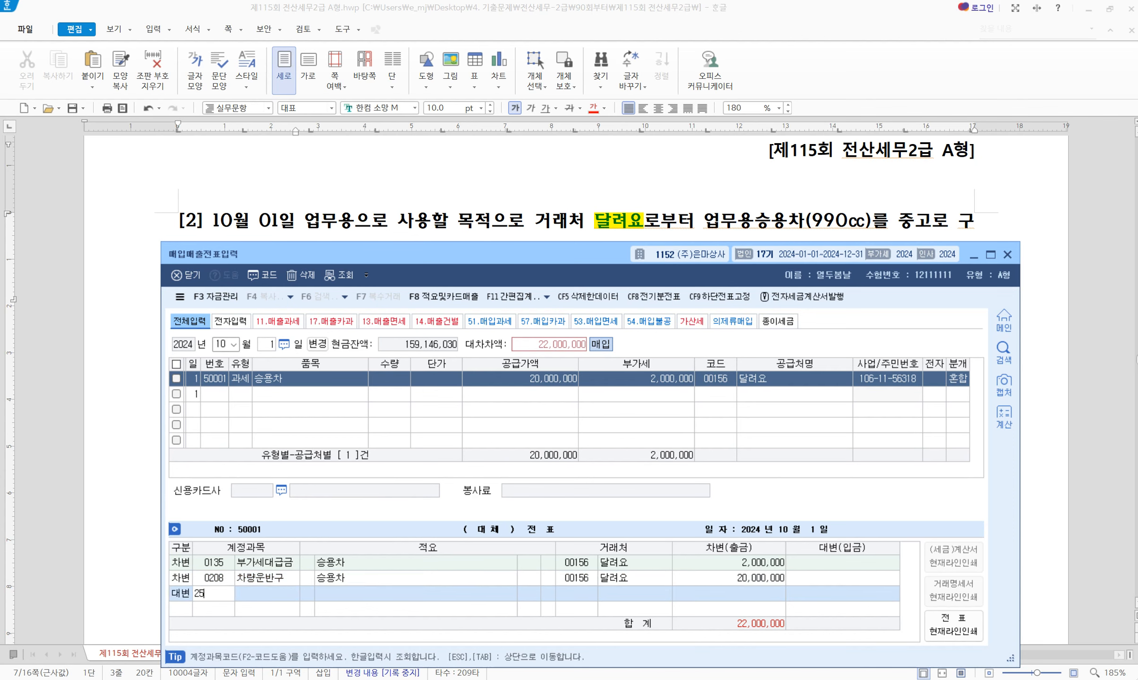
key(Return)
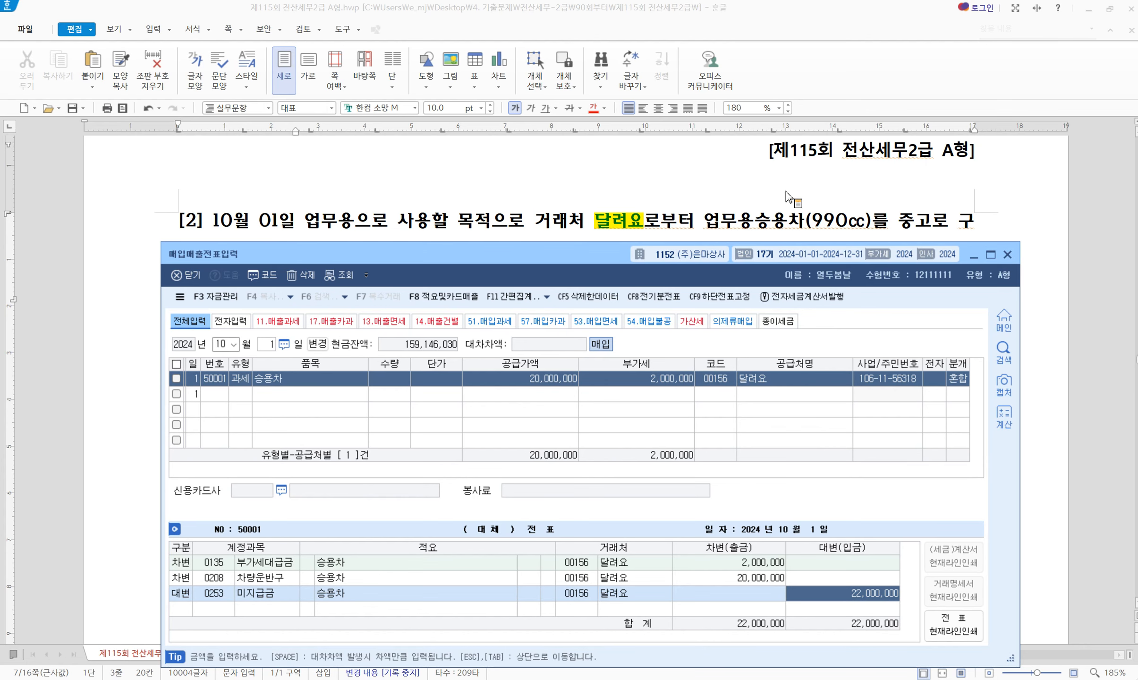
scroll(586, 206, down, 10)
scroll(585, 206, down, 3)
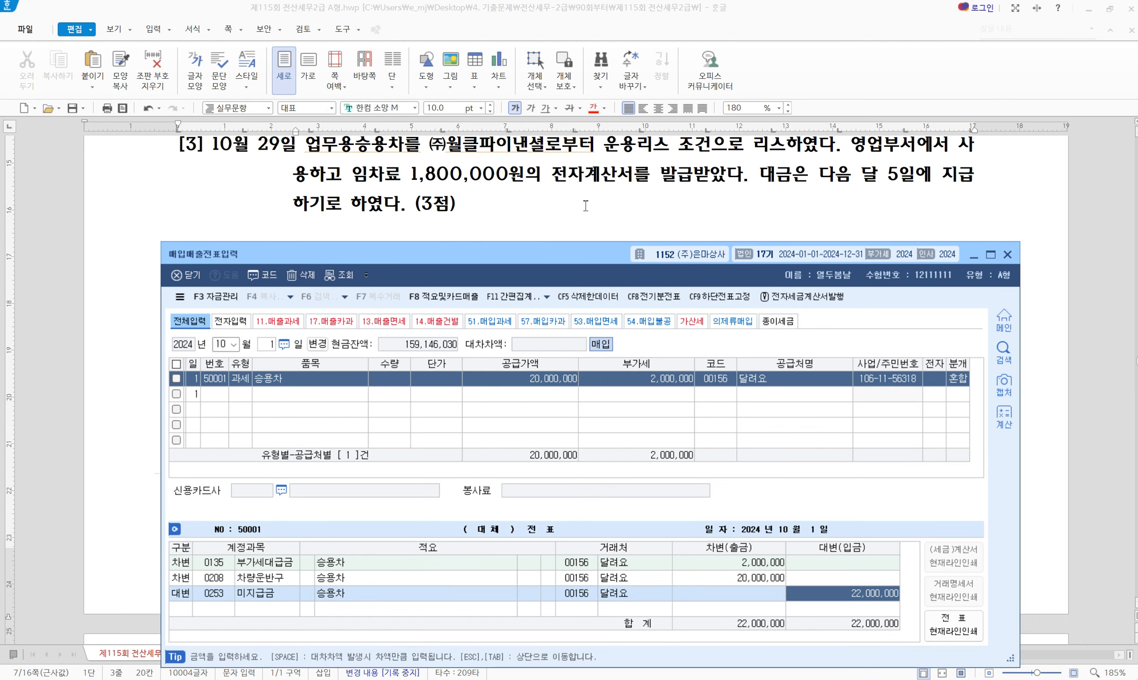
Start a new purchase-sales entry dated October 29
drag(580, 253, 578, 282)
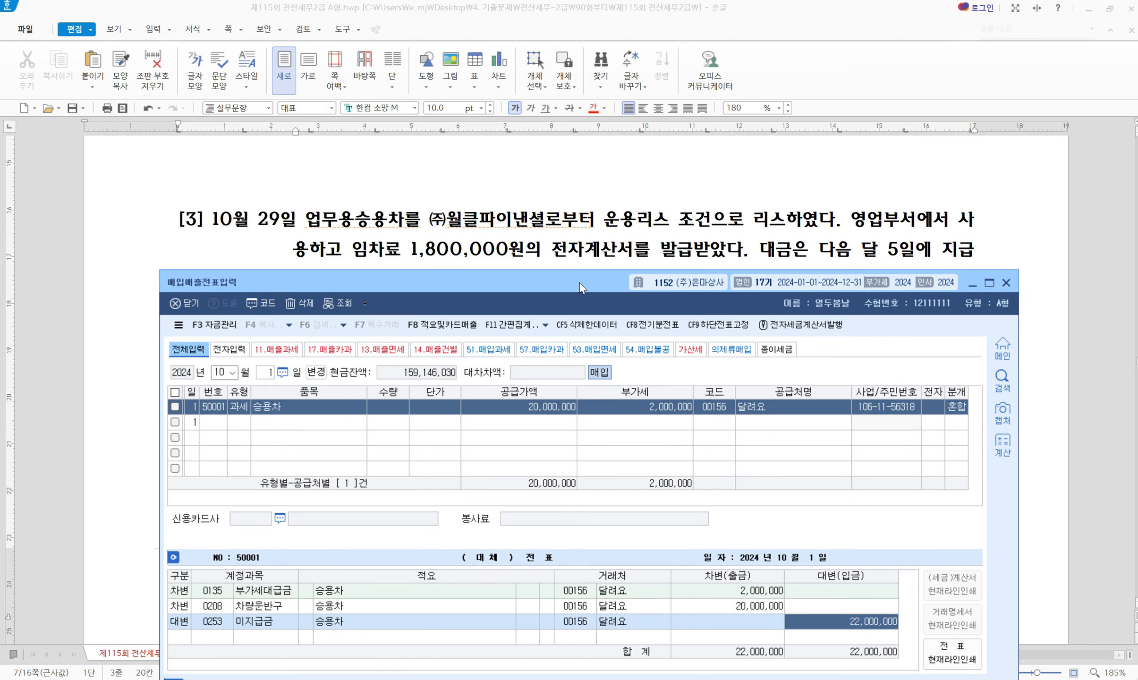
scroll(590, 230, down, 1)
drag(494, 283, 487, 238)
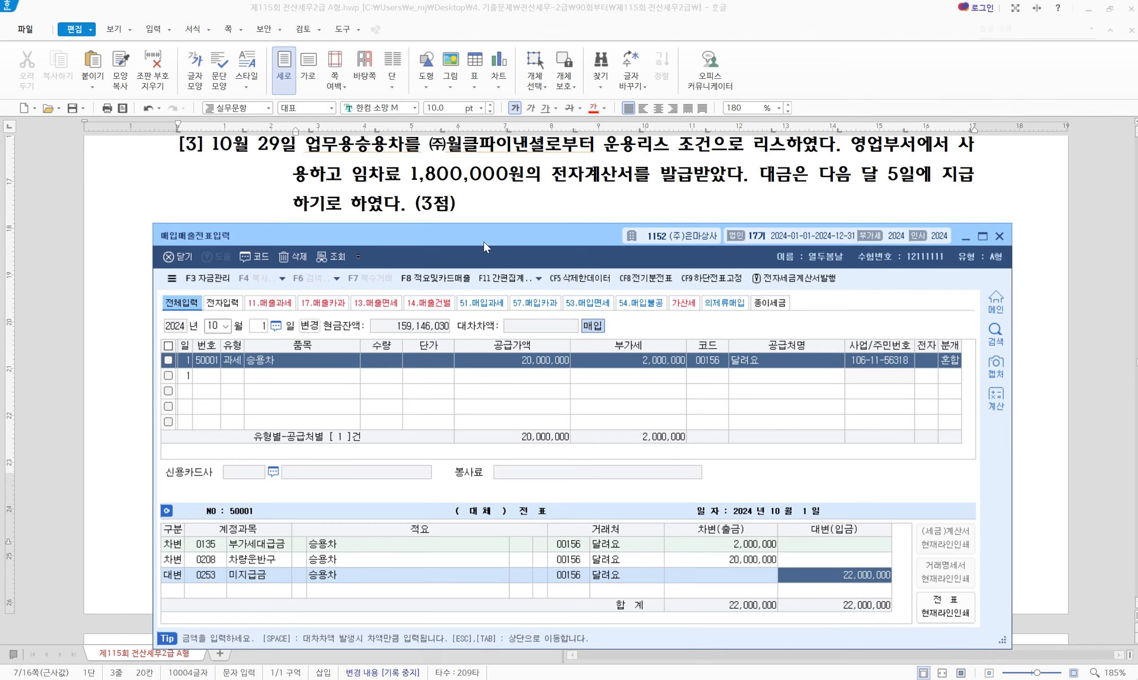
click(261, 328)
text(29)
key(Return)
key(Return)
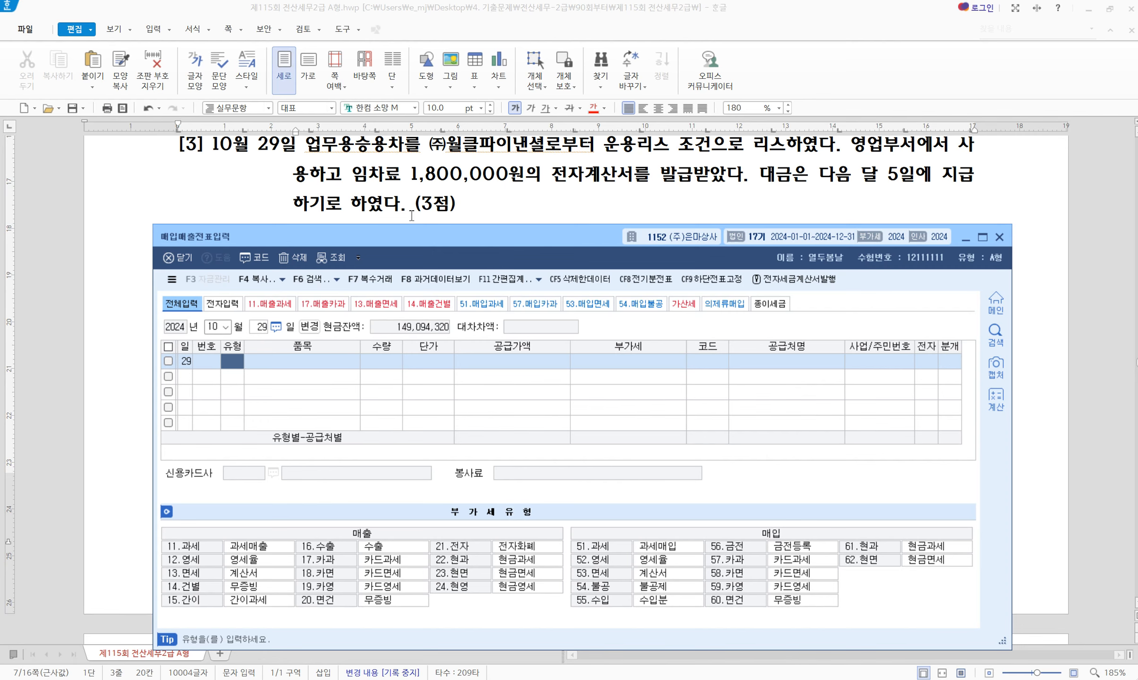
Highlight 전자계산서를 발급받았다 in yellow in the Hangul question
drag(559, 177, 748, 184)
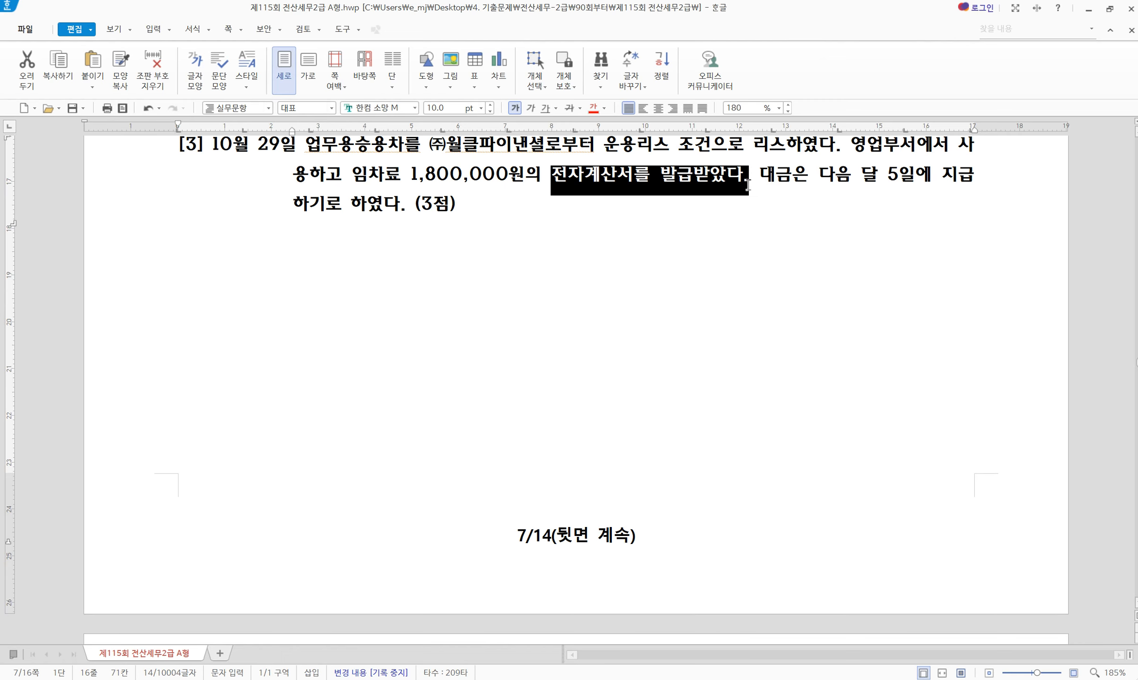
key(alt+c)
click(707, 191)
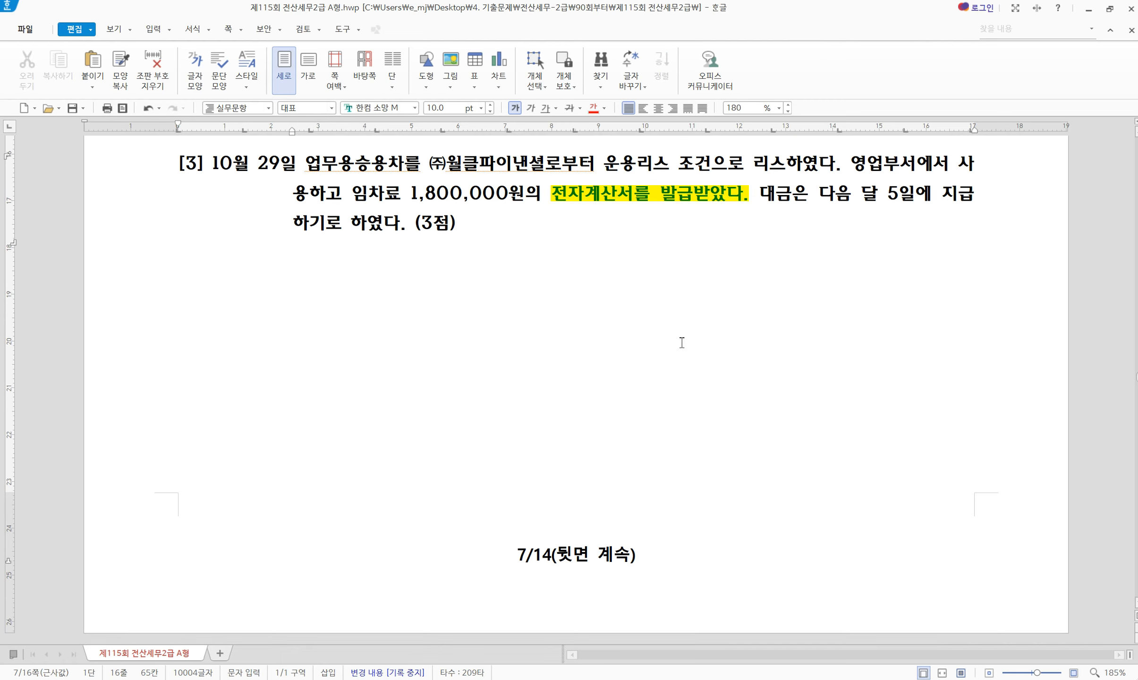
Set the October 29 entry's type to 53 (면세)
click(755, 679)
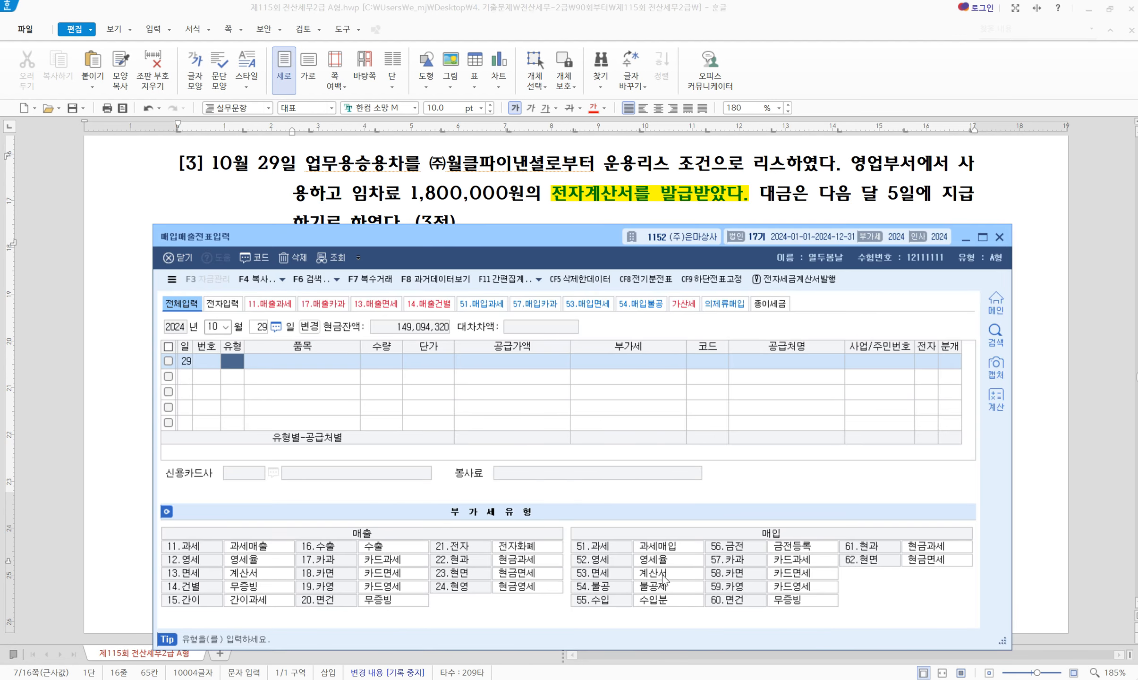
text(53)
key(Return)
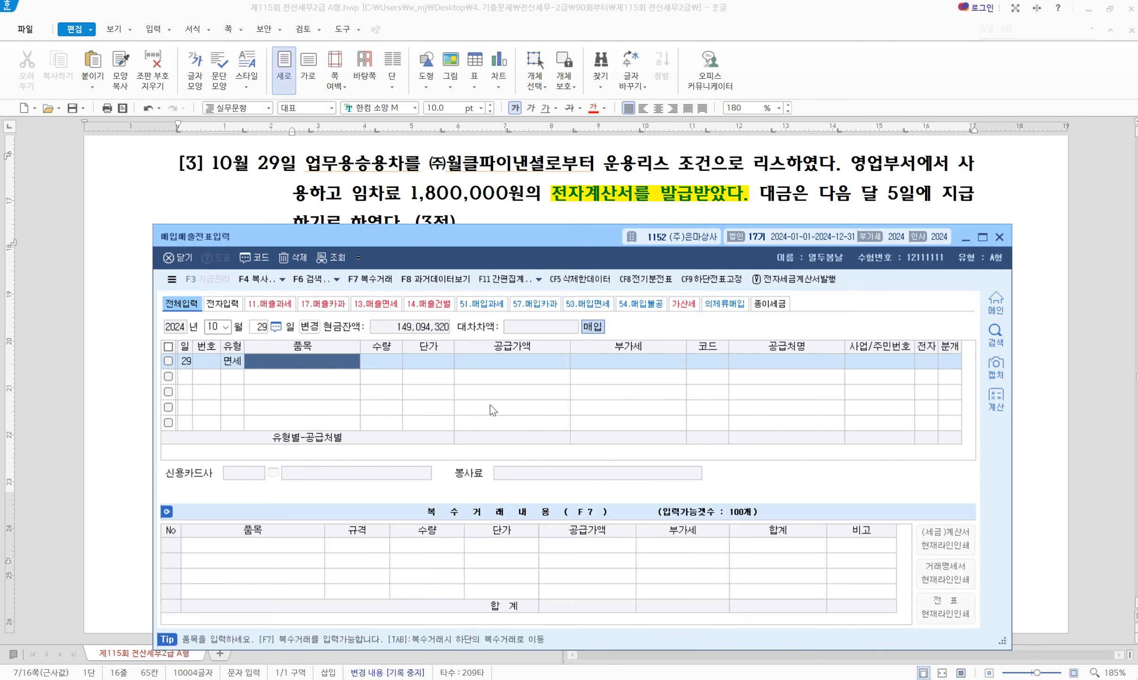
Highlight 리스, 임차료 1,800,000 and 다음 달 5일에 in yellow in problem [3]
click(516, 195)
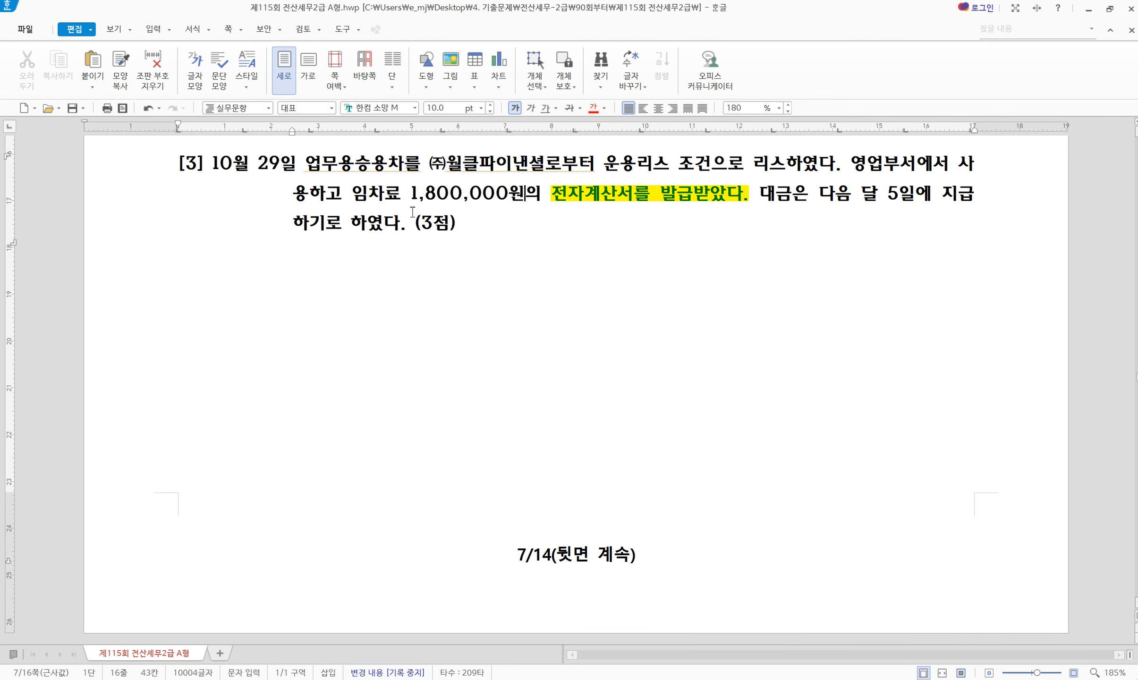
drag(754, 166, 778, 166)
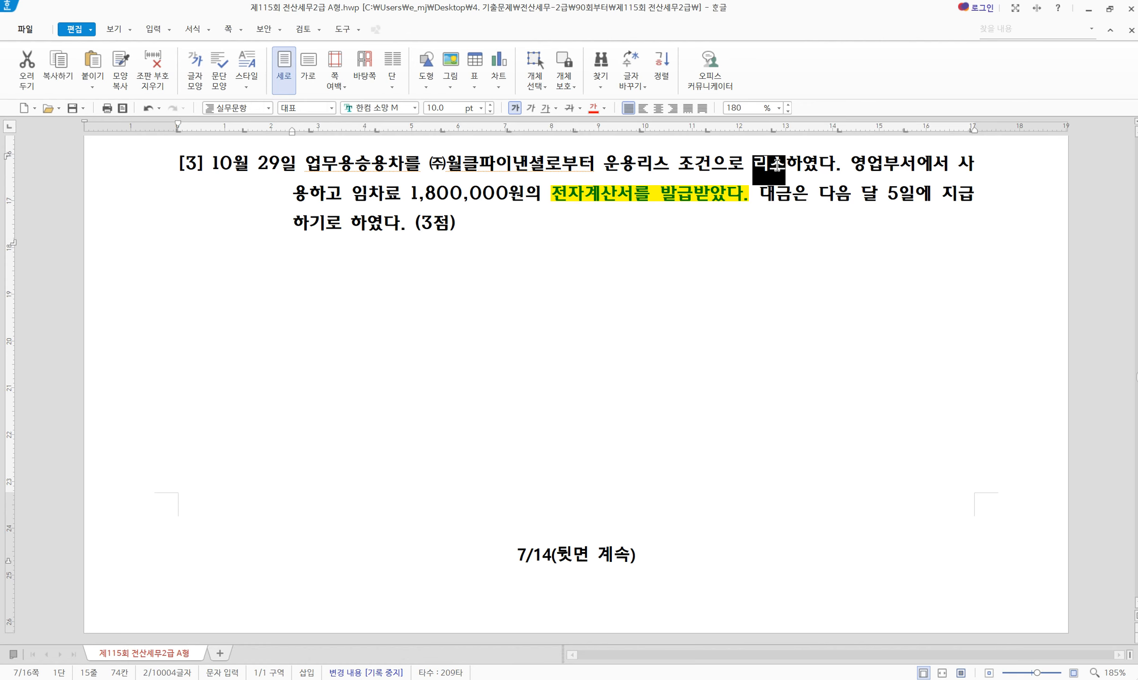
key(alt+shift+1)
click(467, 225)
drag(358, 229, 509, 228)
key(alt+shift+1)
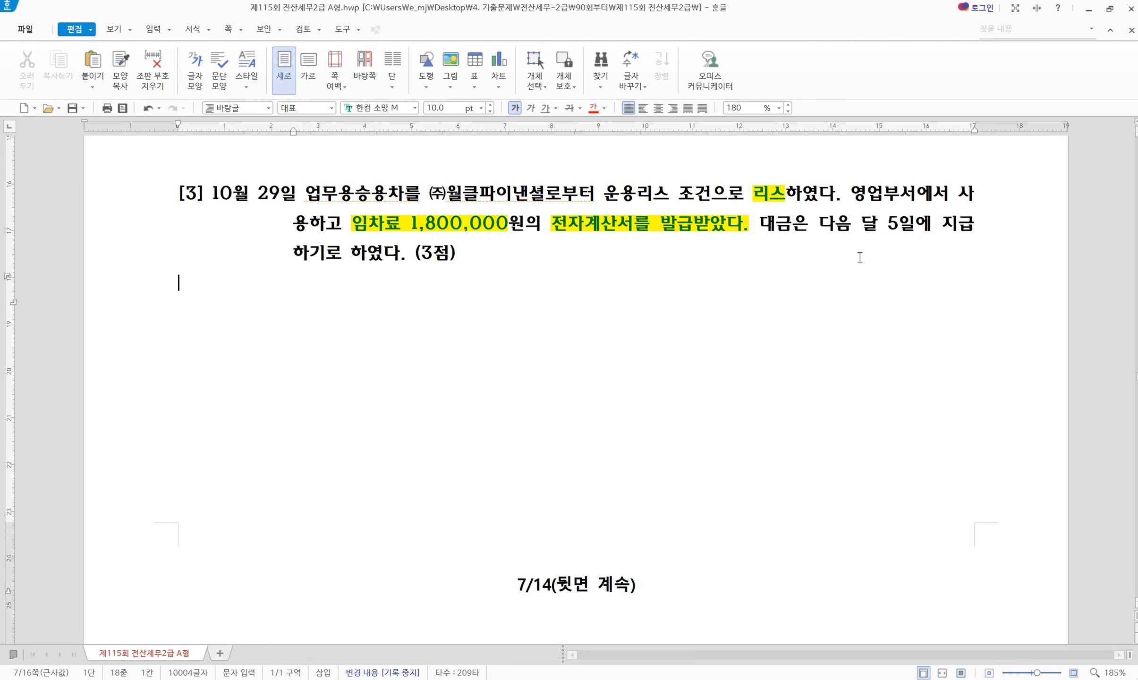
drag(821, 228, 934, 231)
key(alt+shift+1)
Enter item 리스, supply 1,800,000, supplier (주)월클파이낸셜 and mark it as an electronic invoice
key(alt+Tab)
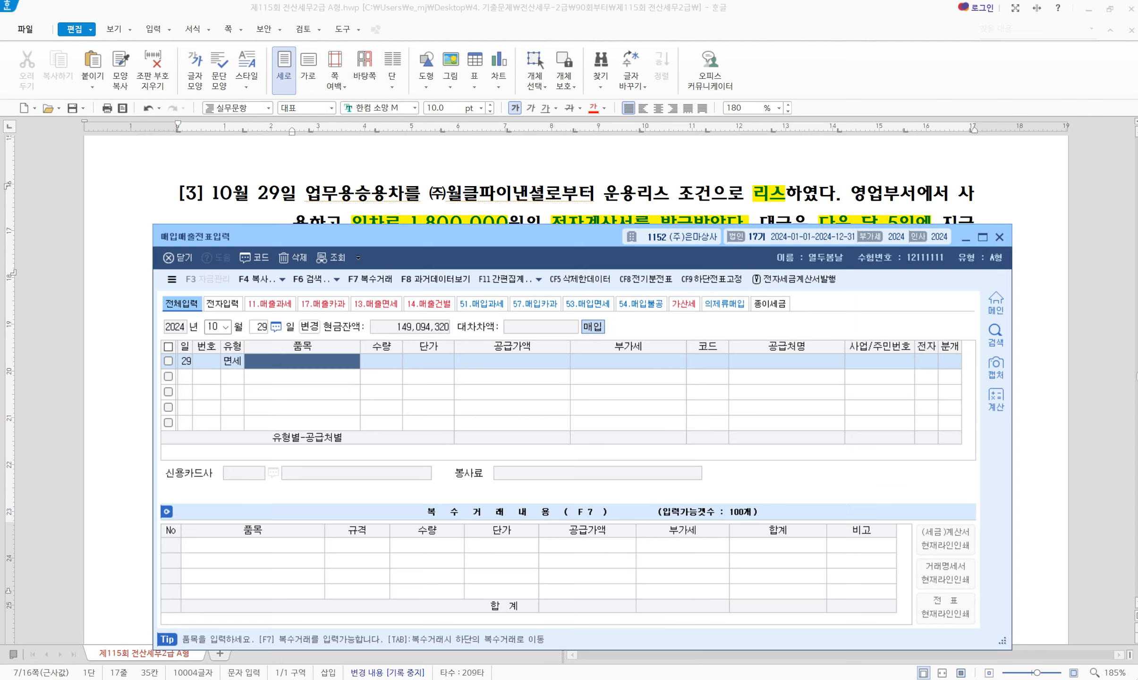
text(리스)
key(Return)
key(Return)
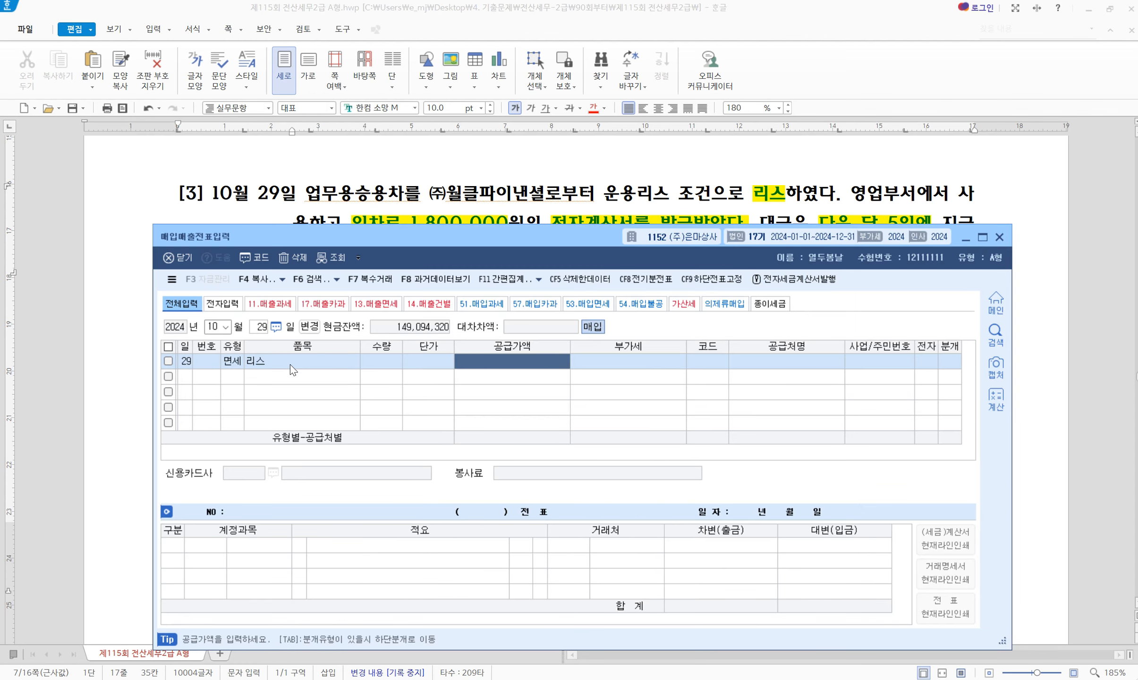
text(1800000)
key(Return)
text(월)
key(Return)
key(Return)
key(Return)
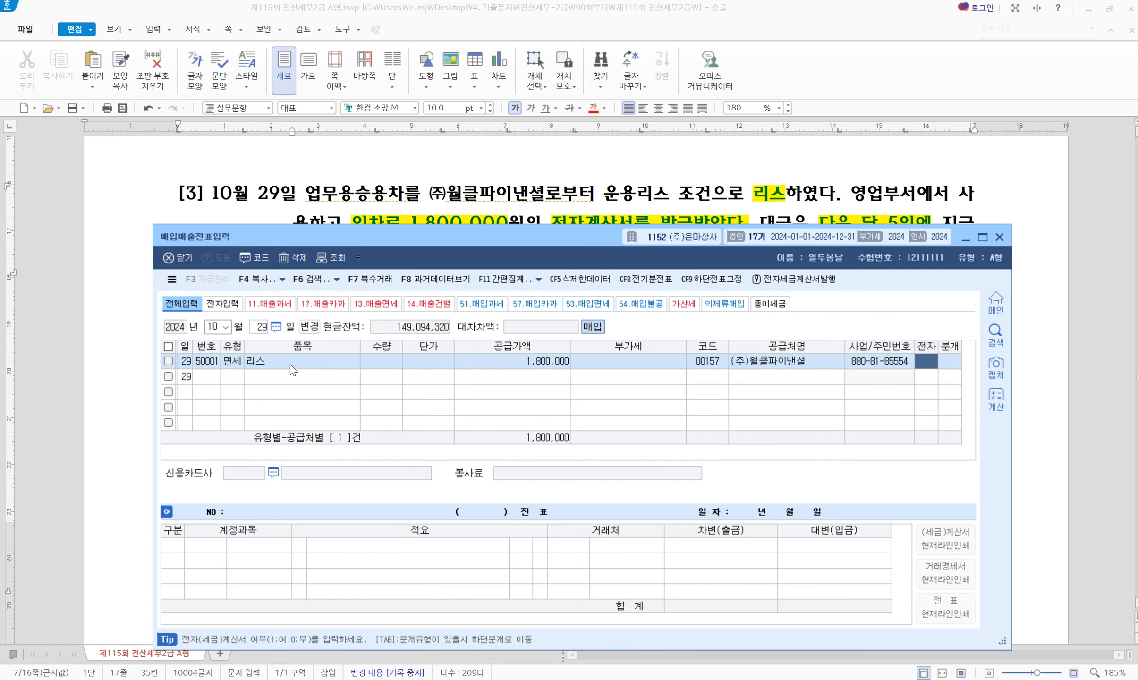
text(1)
key(Return)
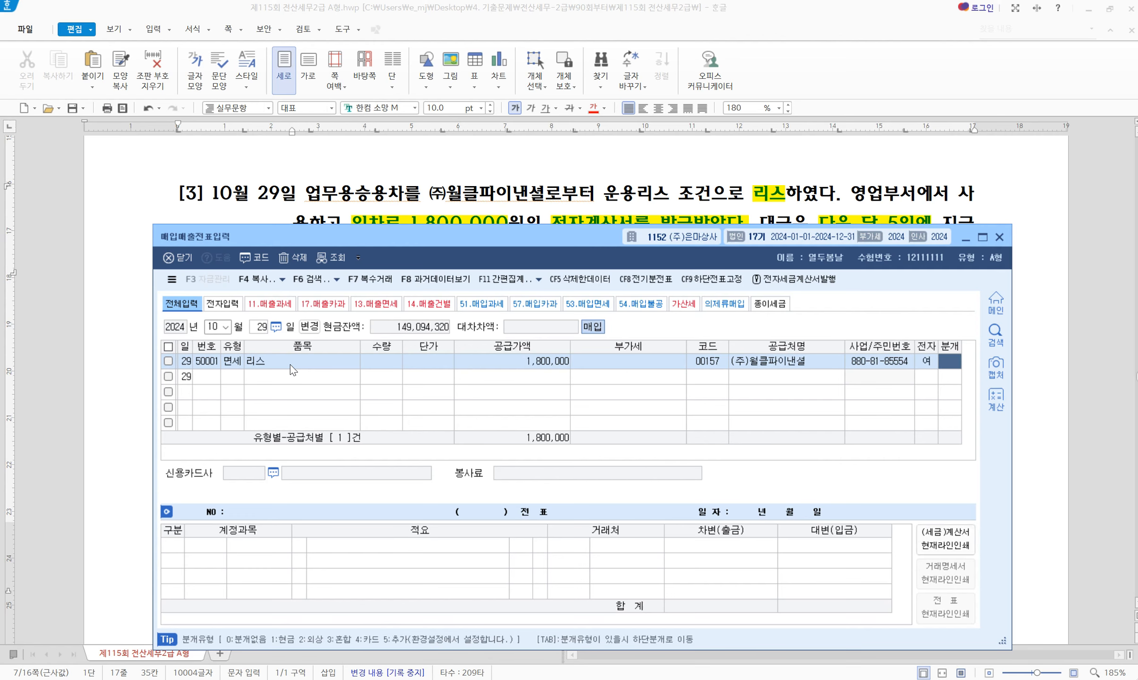
Book it as 외상, crediting 0253 미지급금 and debiting 0819 임차료 1,800,000
text(2)
key(Return)
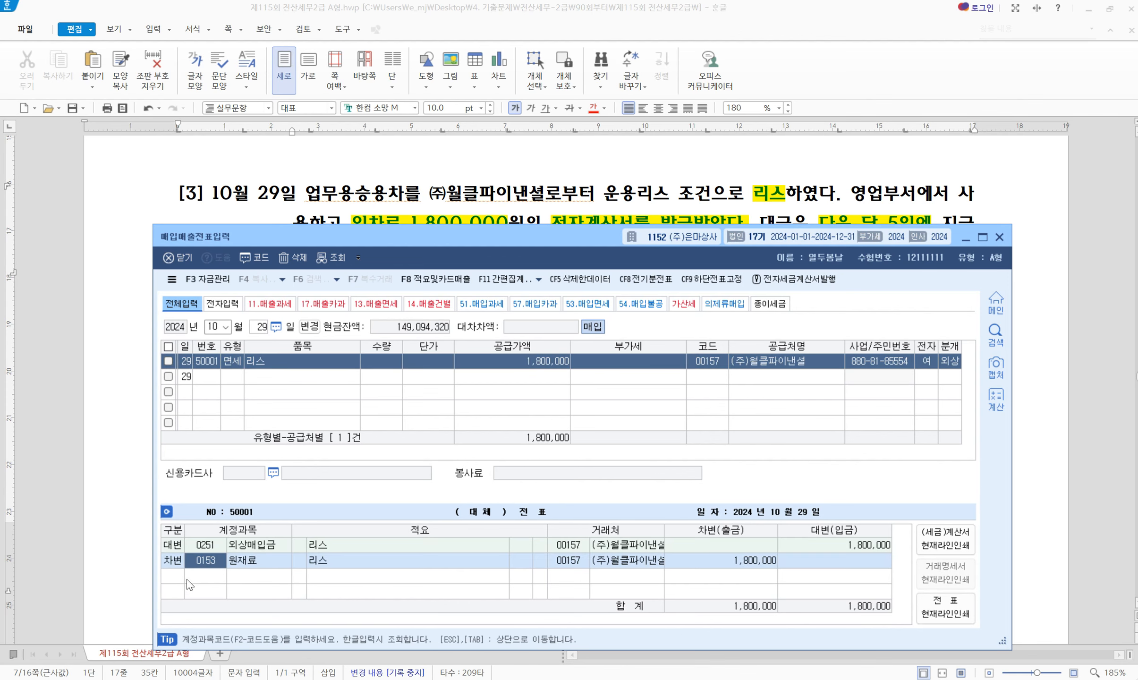
click(199, 548)
text(253)
key(Return)
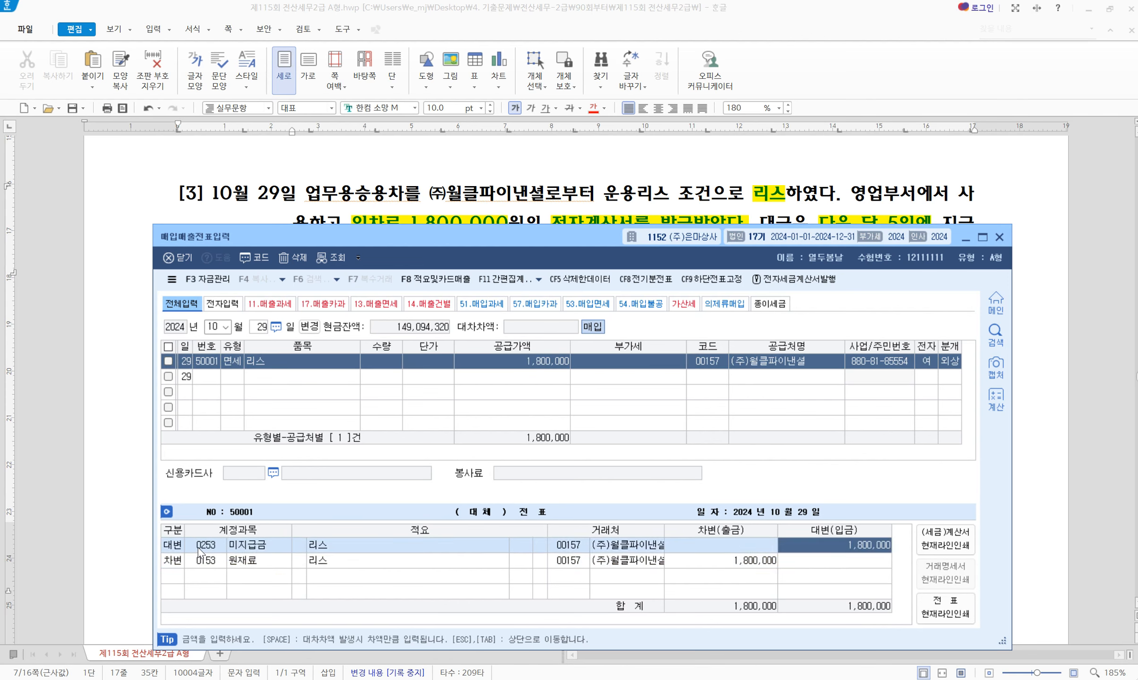
click(202, 563)
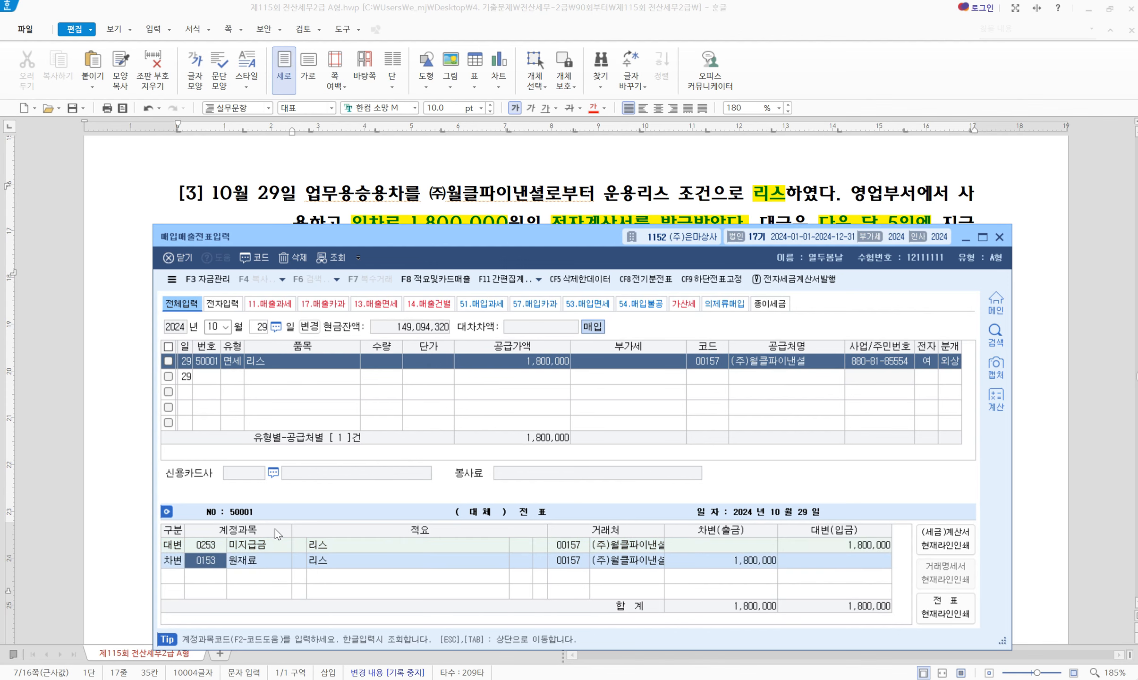
drag(435, 230, 441, 273)
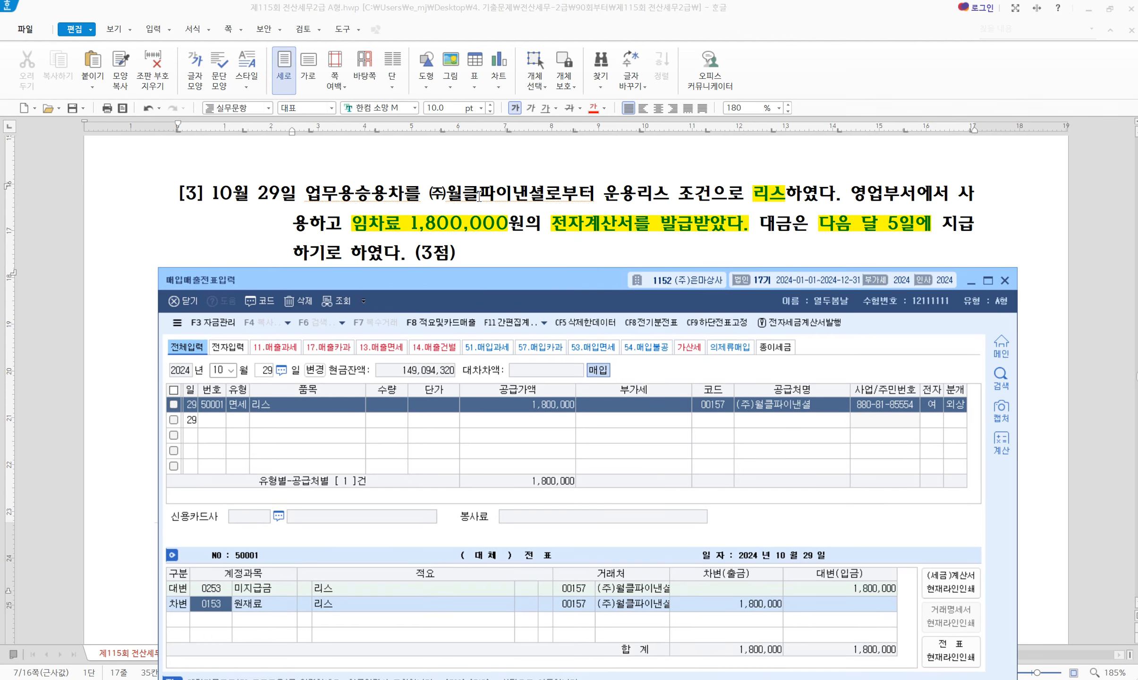
text(5819)
key(Return)
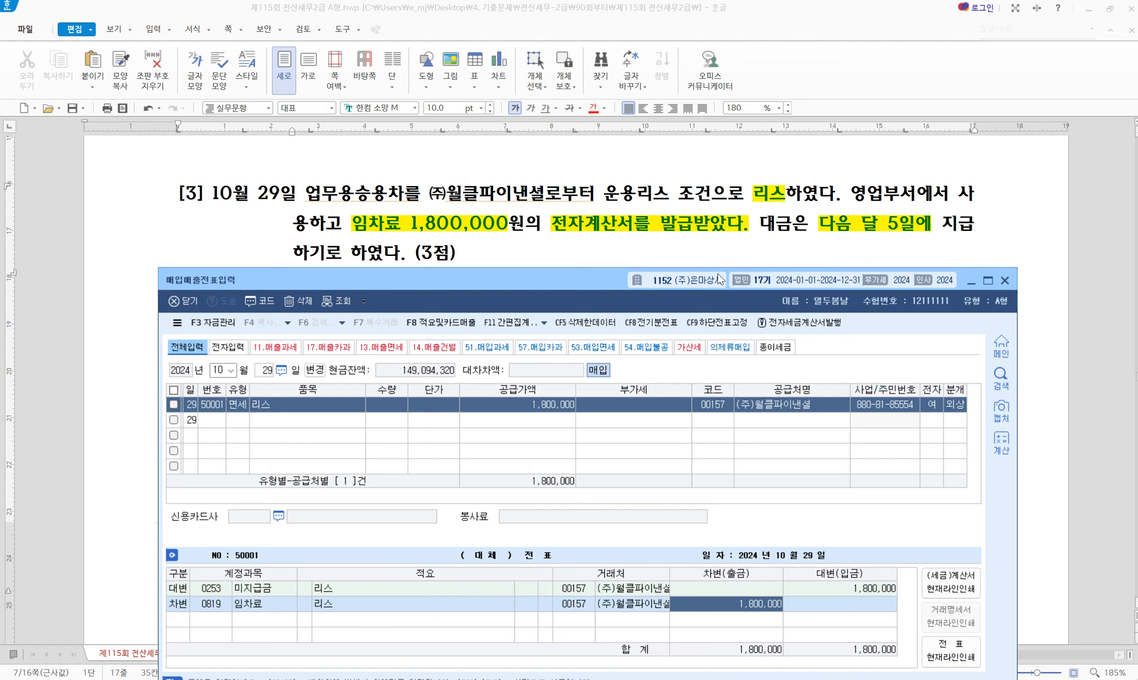
scroll(586, 227, down, 5)
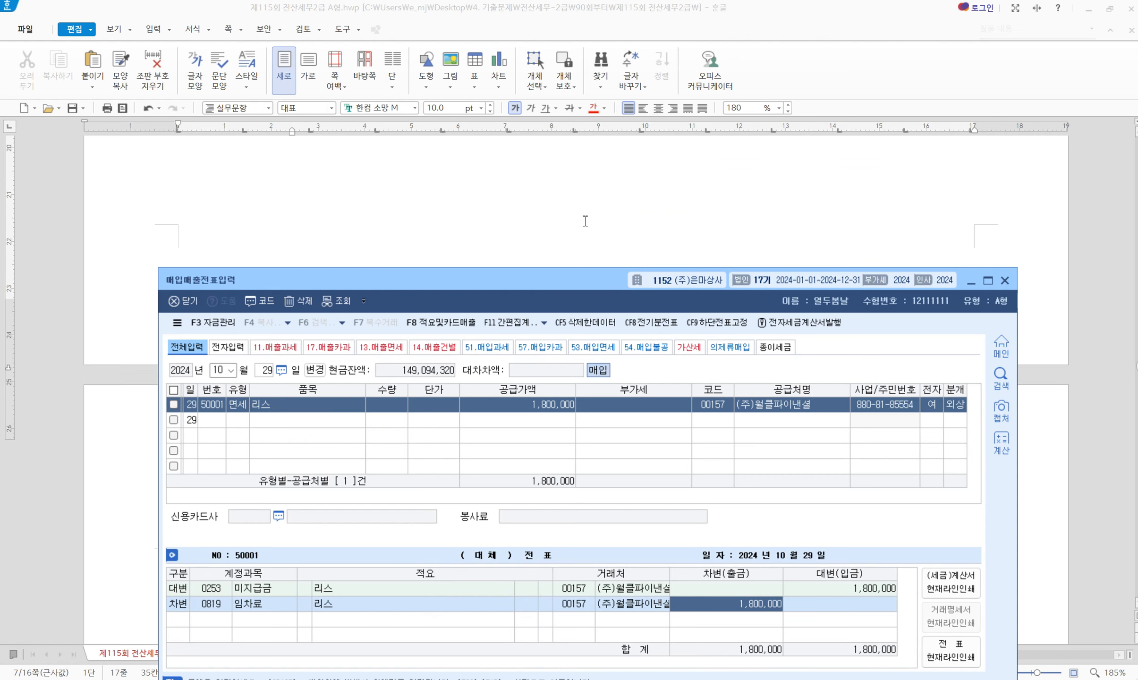
Date the new purchase-sales voucher November 1 (month 11, day 1)
scroll(585, 220, up, 5)
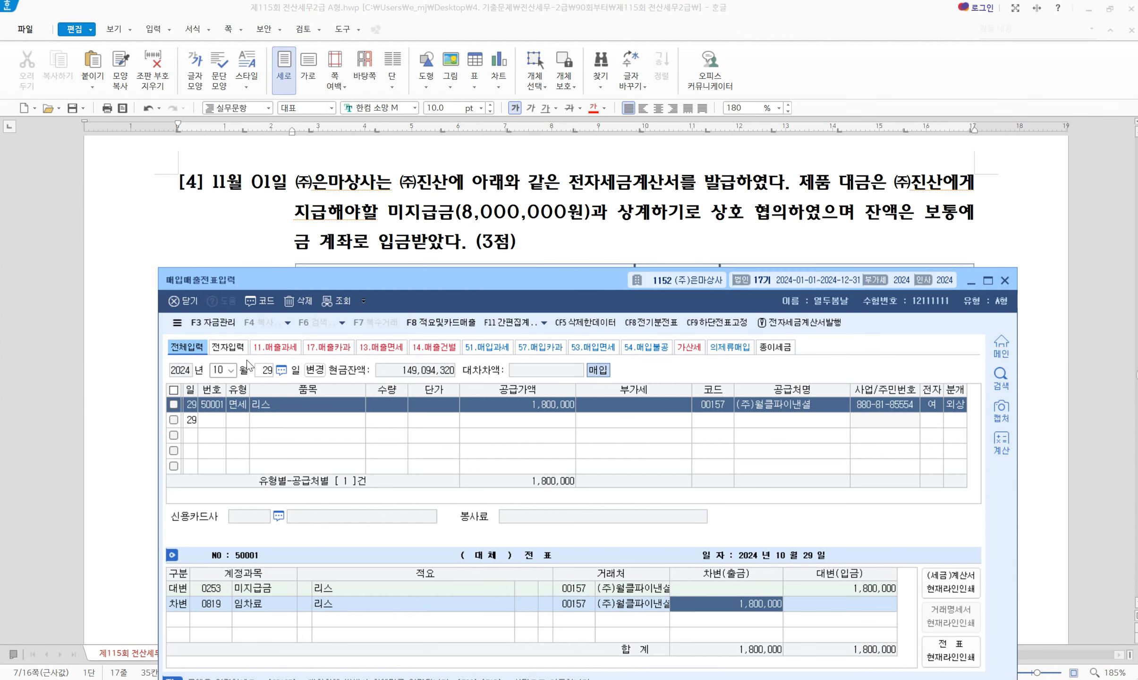
click(216, 370)
text(11)
key(Return)
text(1)
key(Return)
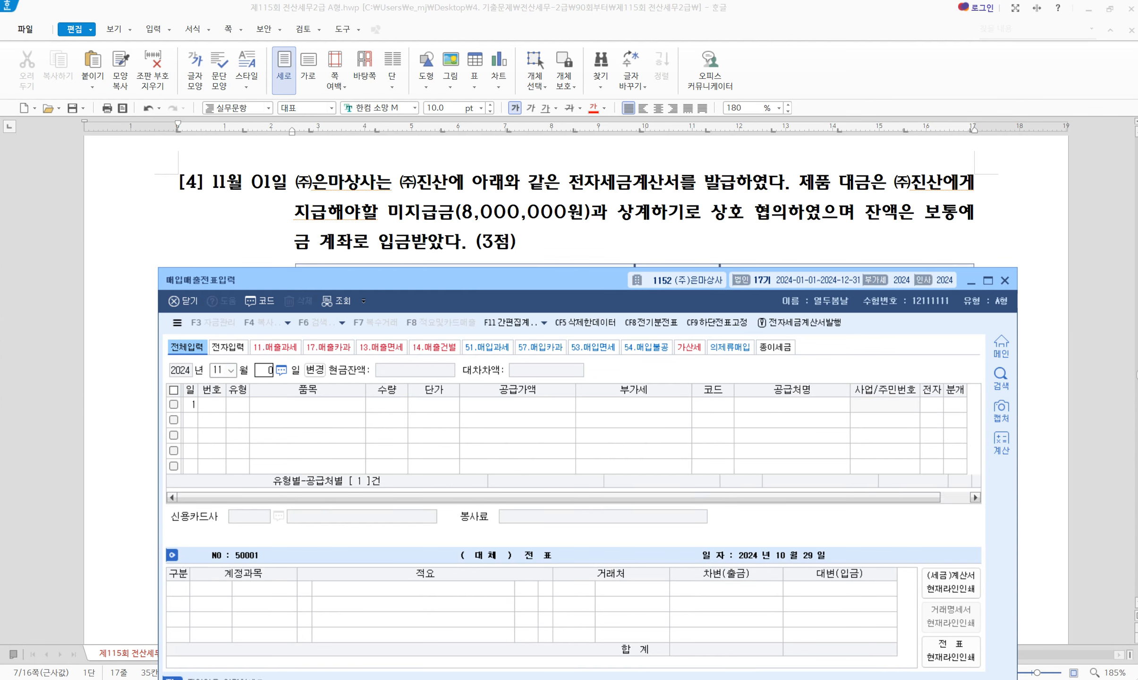
key(ctrl+2)
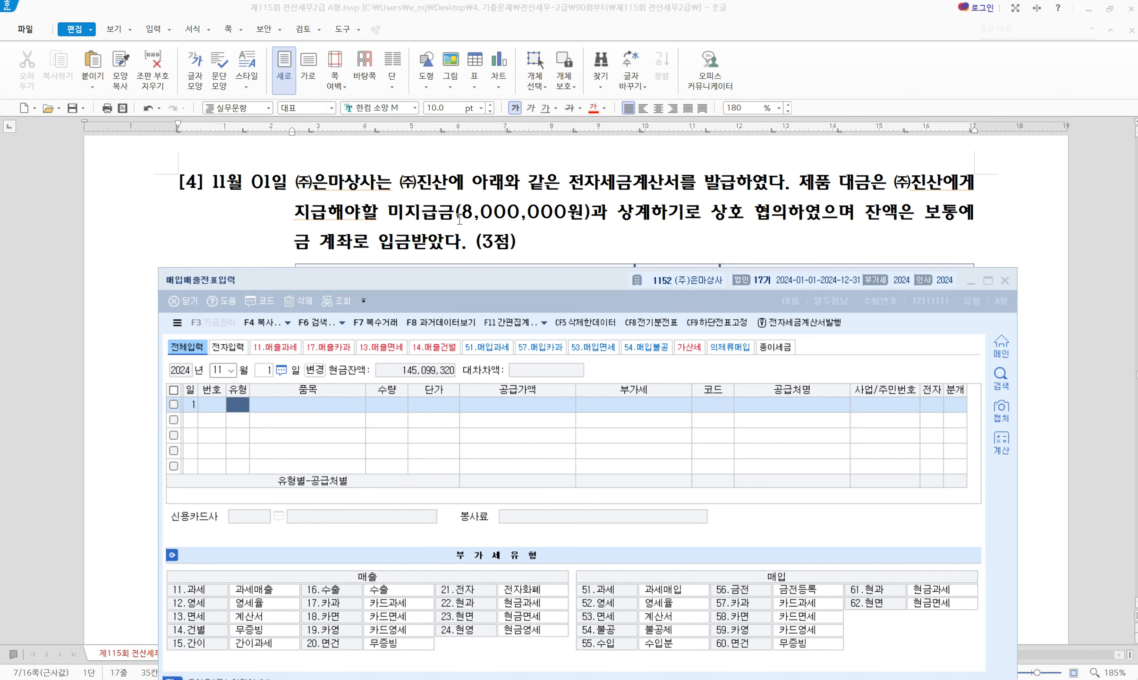
Highlight 전자세금계산서를 발급하였다 in yellow in problem [4]
drag(568, 184, 784, 183)
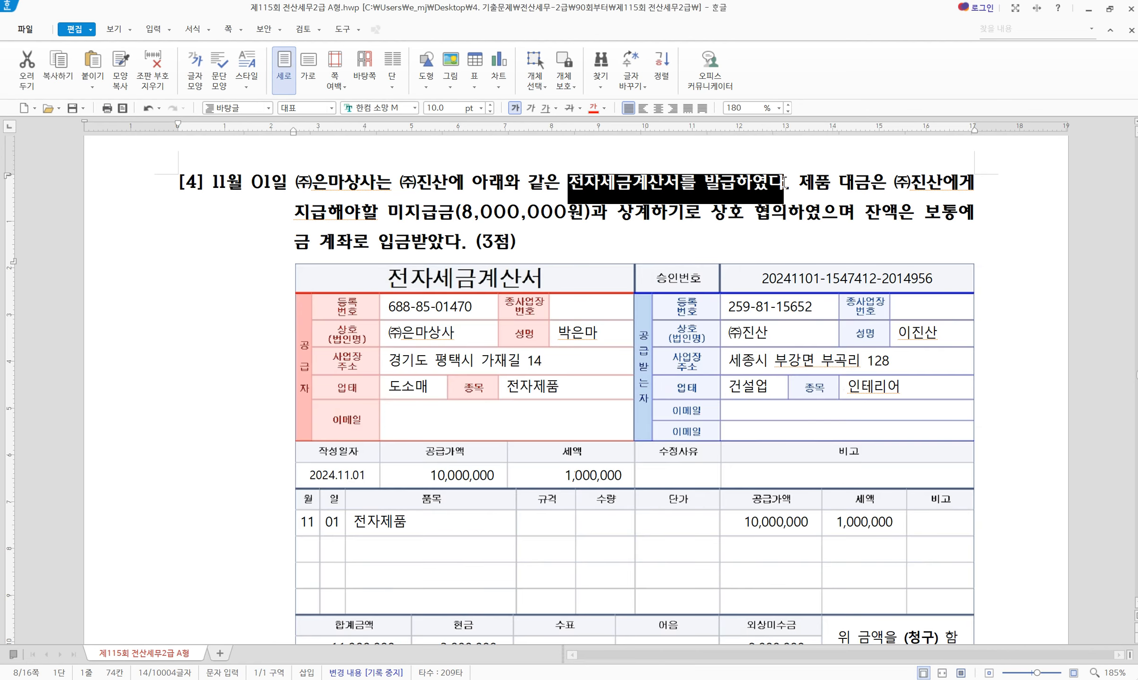
key(alt+c)
click(785, 183)
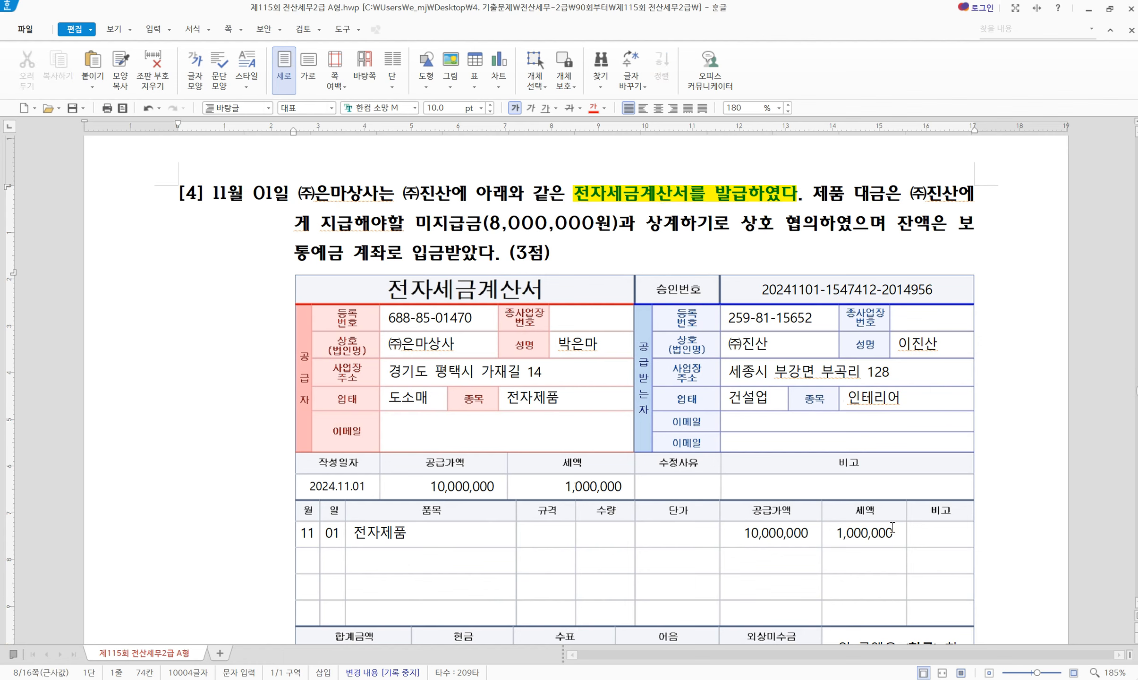
double_click(860, 539)
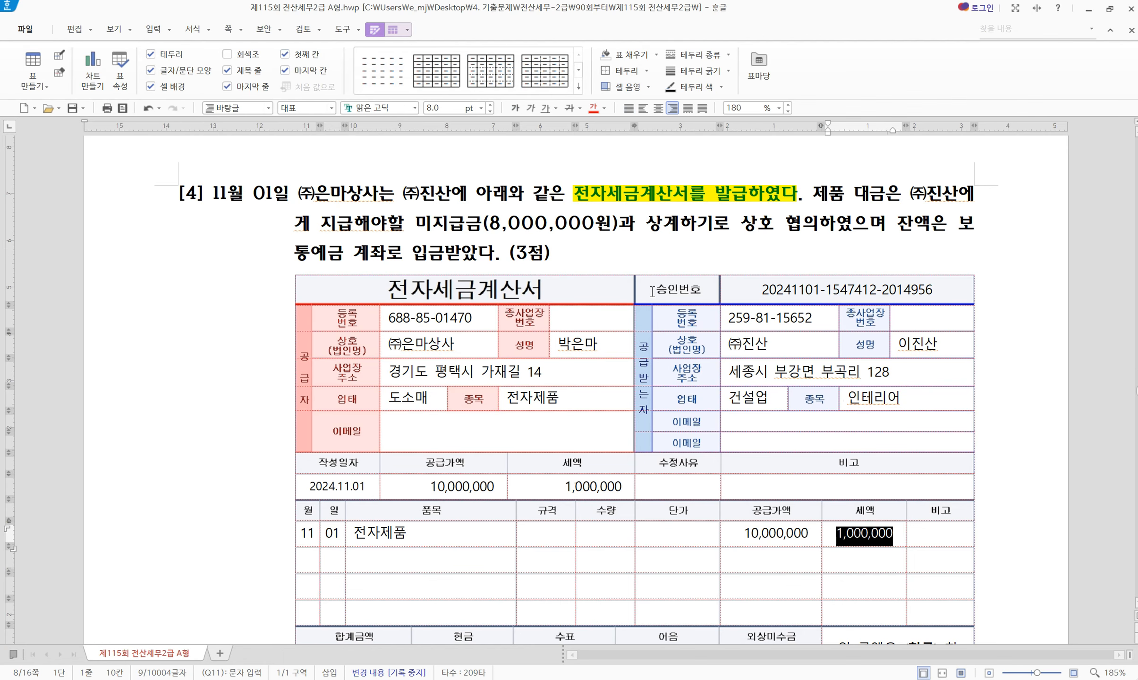
click(674, 193)
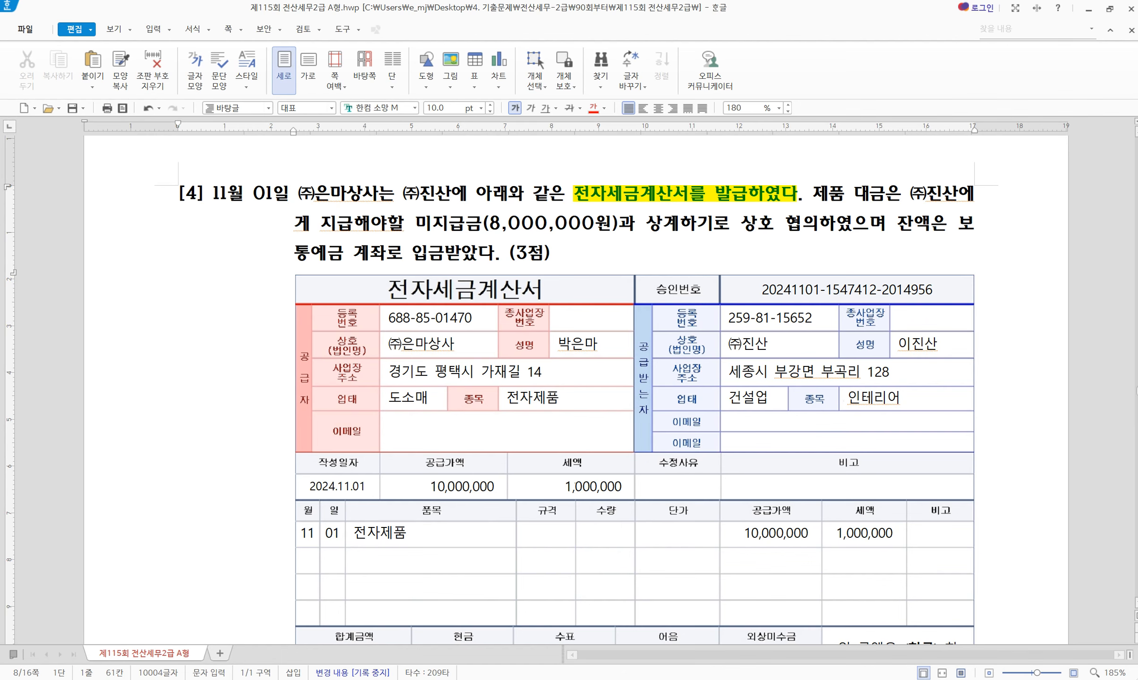
Set the November 1 entry's type to 11 (과세)
key(alt+Tab)
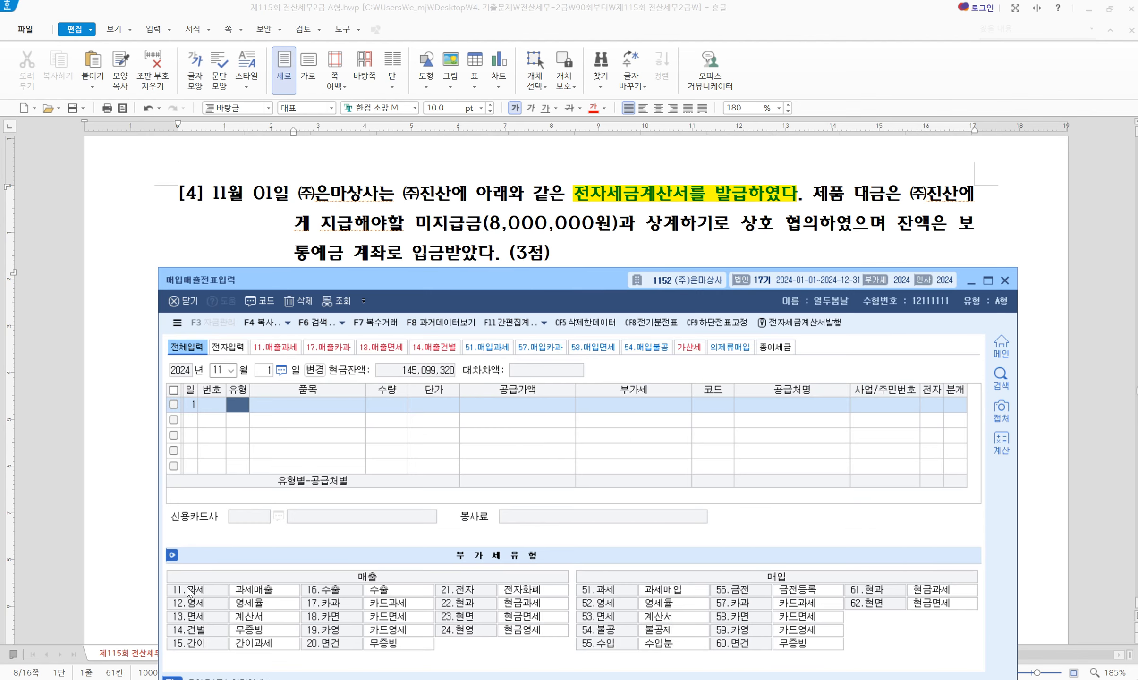
text(11)
key(Return)
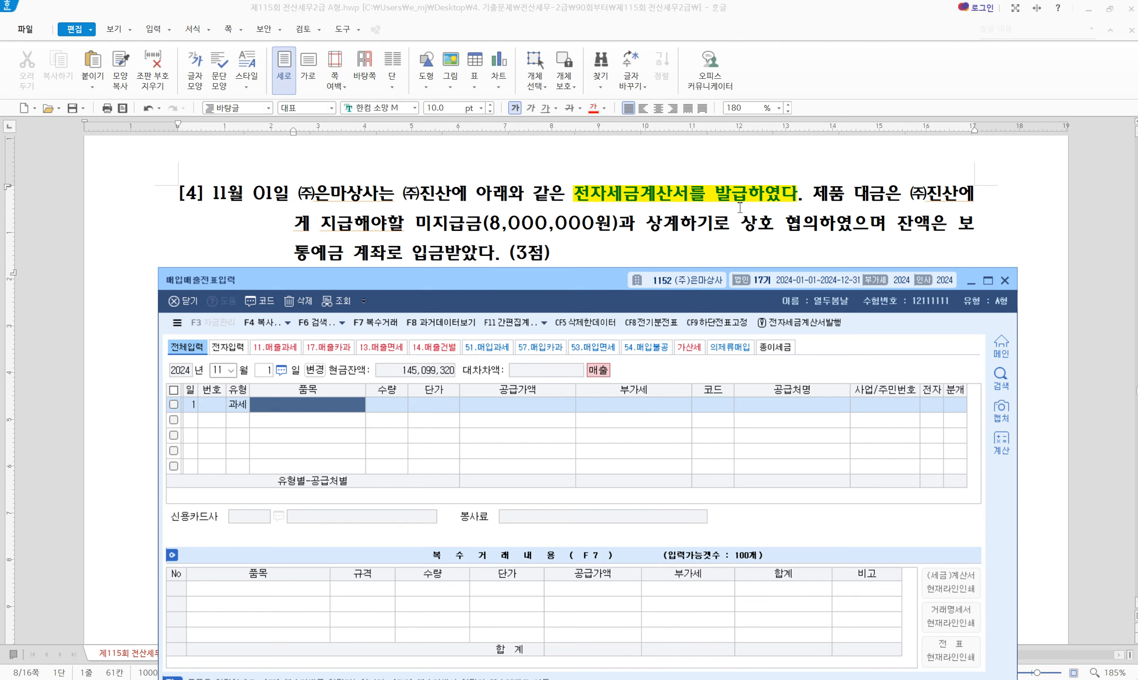
Highlight the phrases about offsetting 미지급금 and the bank deposit balance in yellow
click(567, 195)
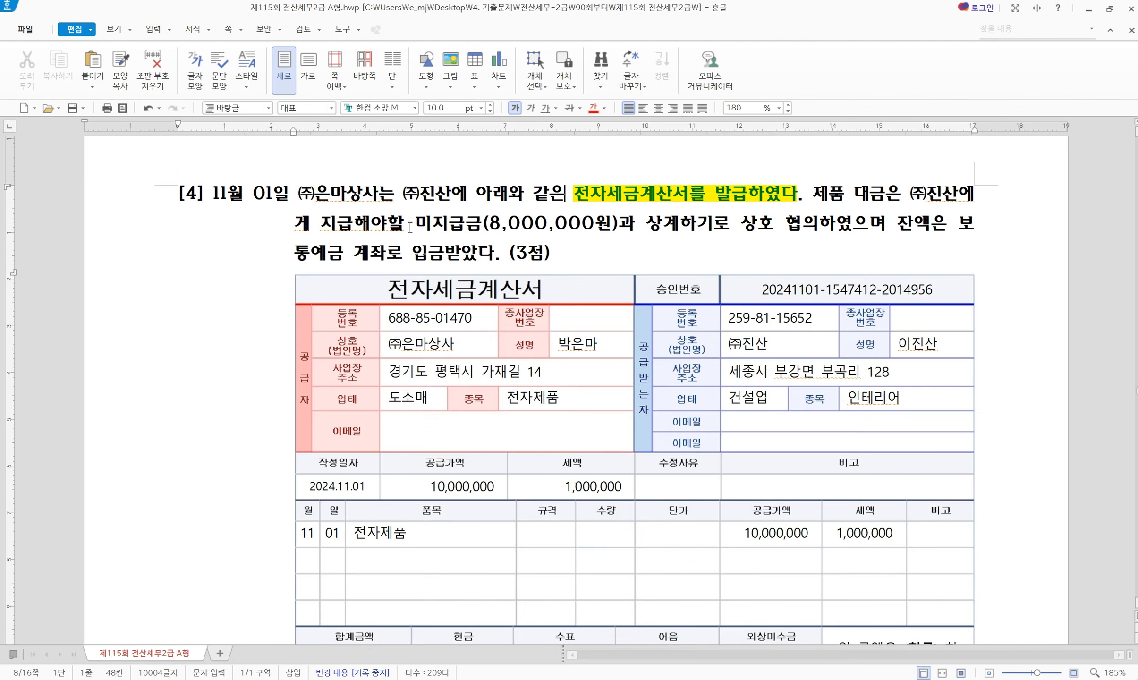
drag(414, 225, 585, 231)
drag(642, 230, 679, 225)
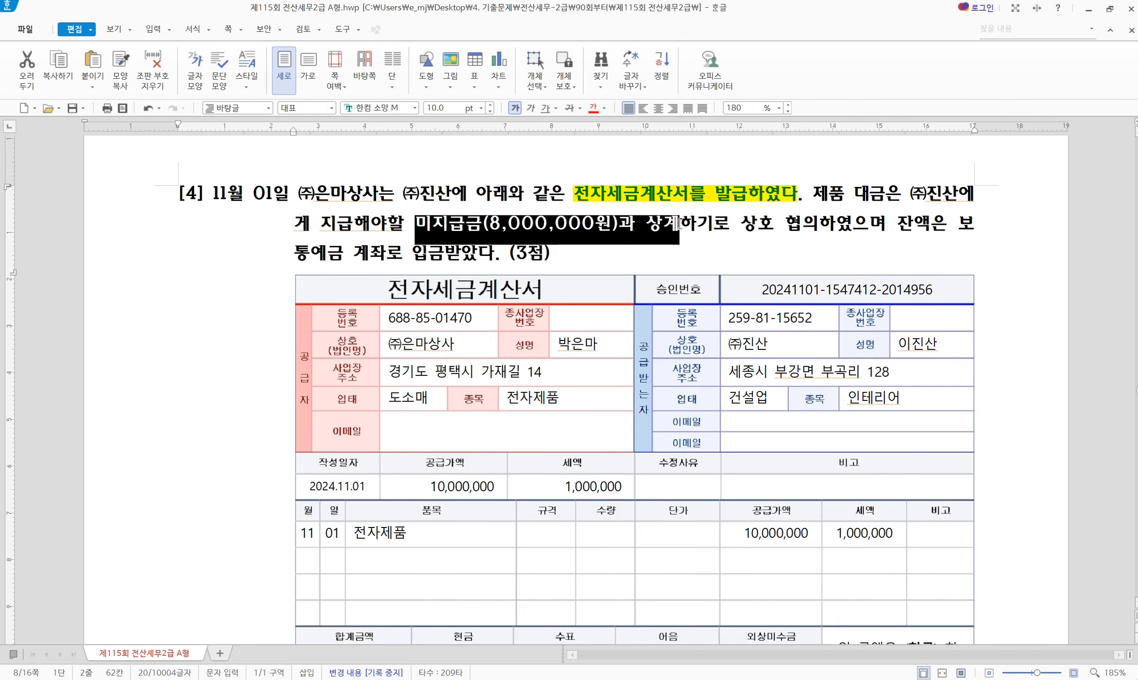
key(alt+c)
click(768, 239)
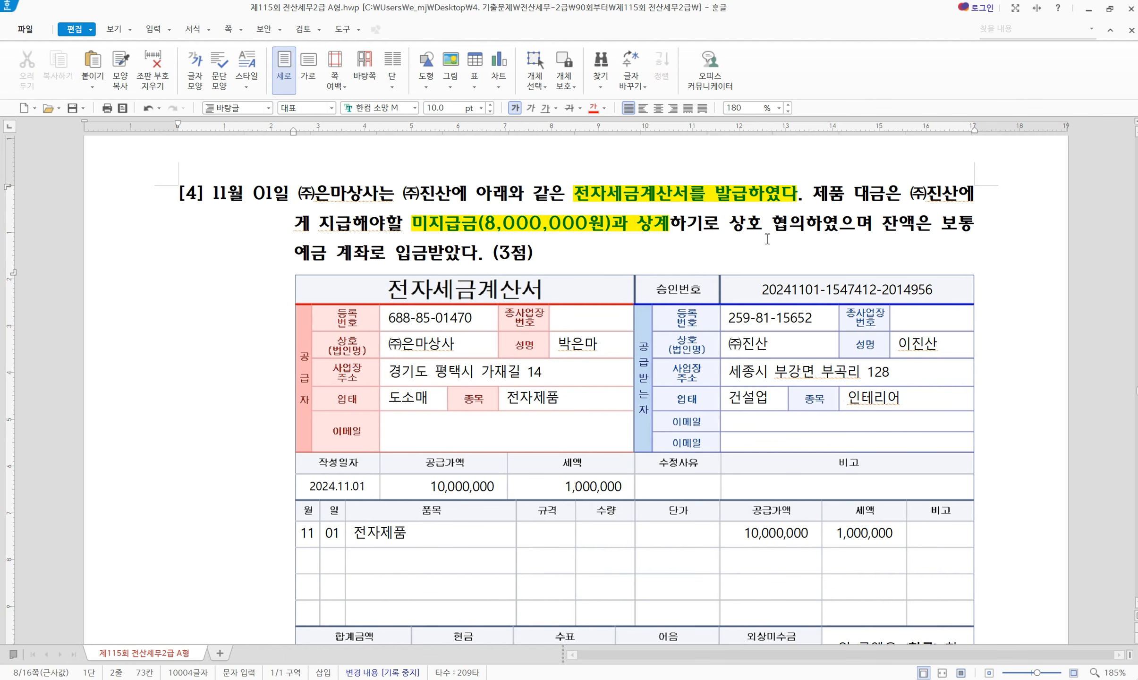
drag(881, 230, 373, 254)
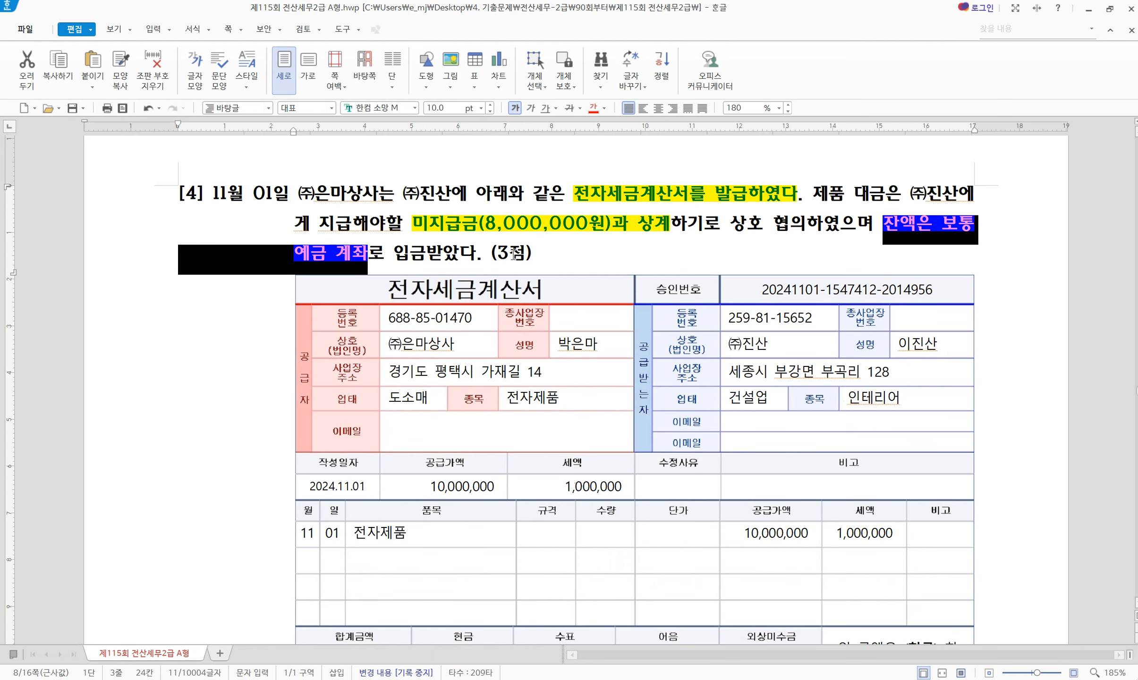
key(alt+c)
Colour the invoice's 10,000,000 supply amount red and check the 3,000,000 and 8,000,000 amounts
click(767, 537)
double_click(766, 537)
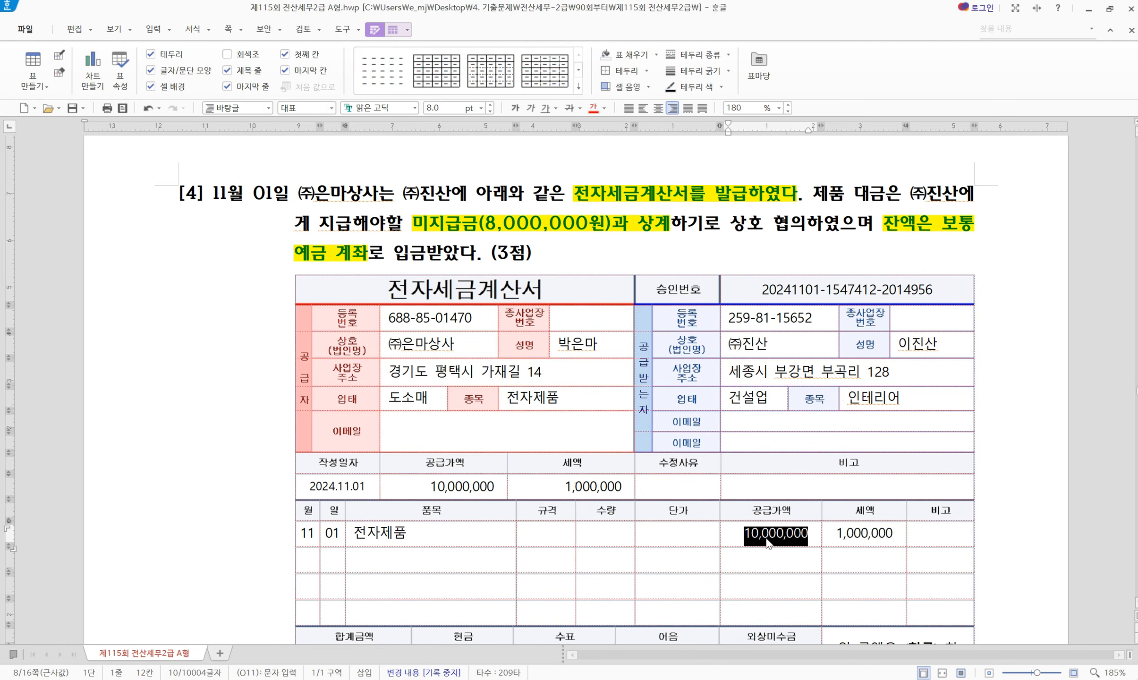
key(alt+c)
scroll(775, 529, down, 2)
key(ctrl+z)
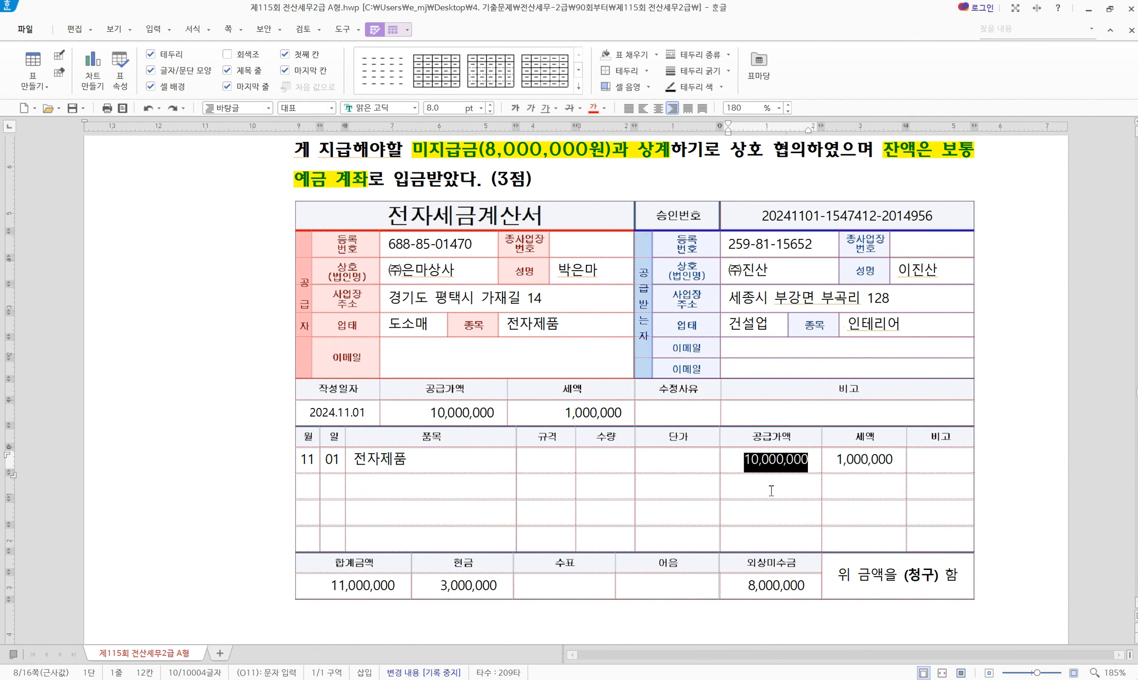
click(594, 108)
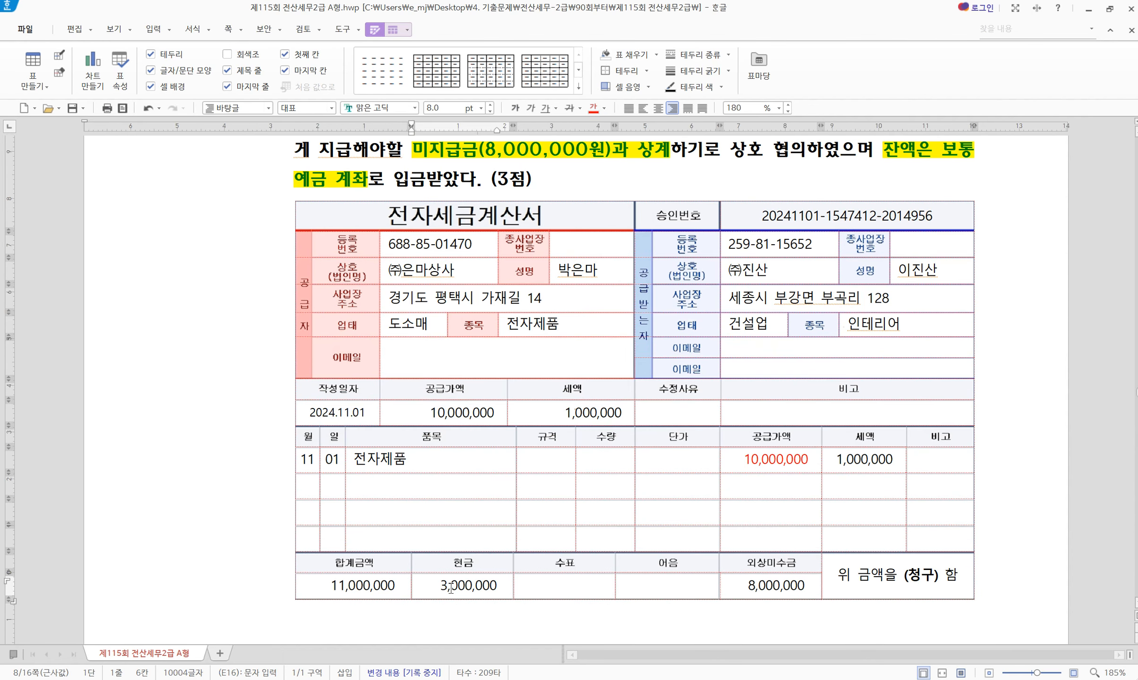
click(474, 584)
click(774, 591)
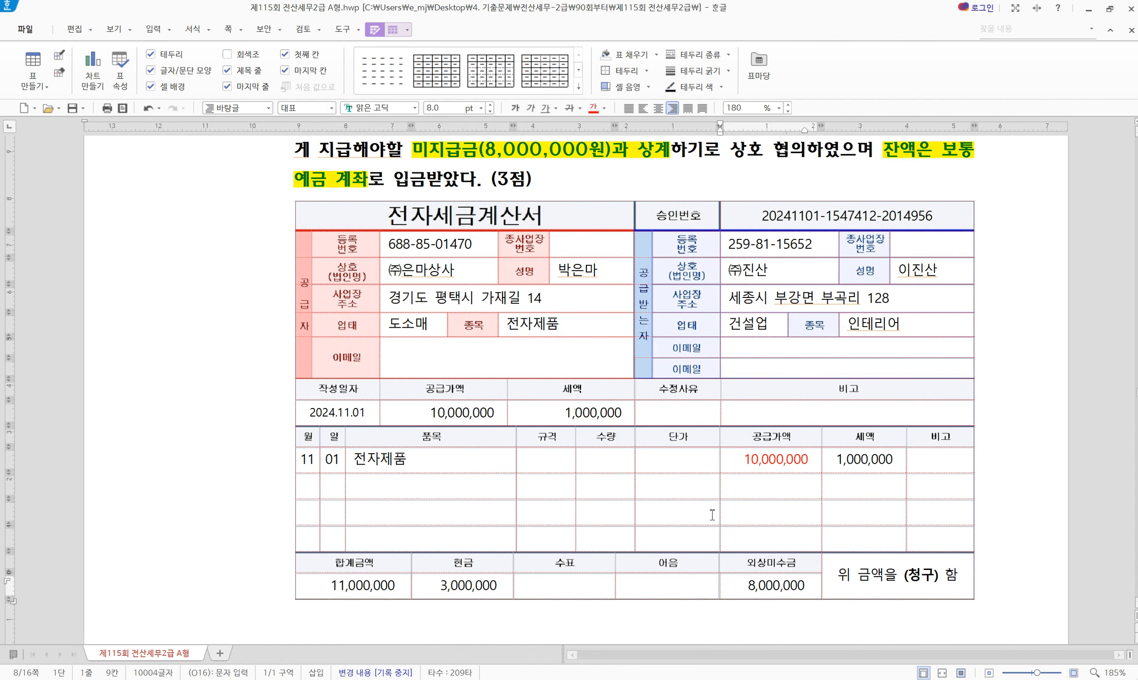
scroll(711, 515, up, 2)
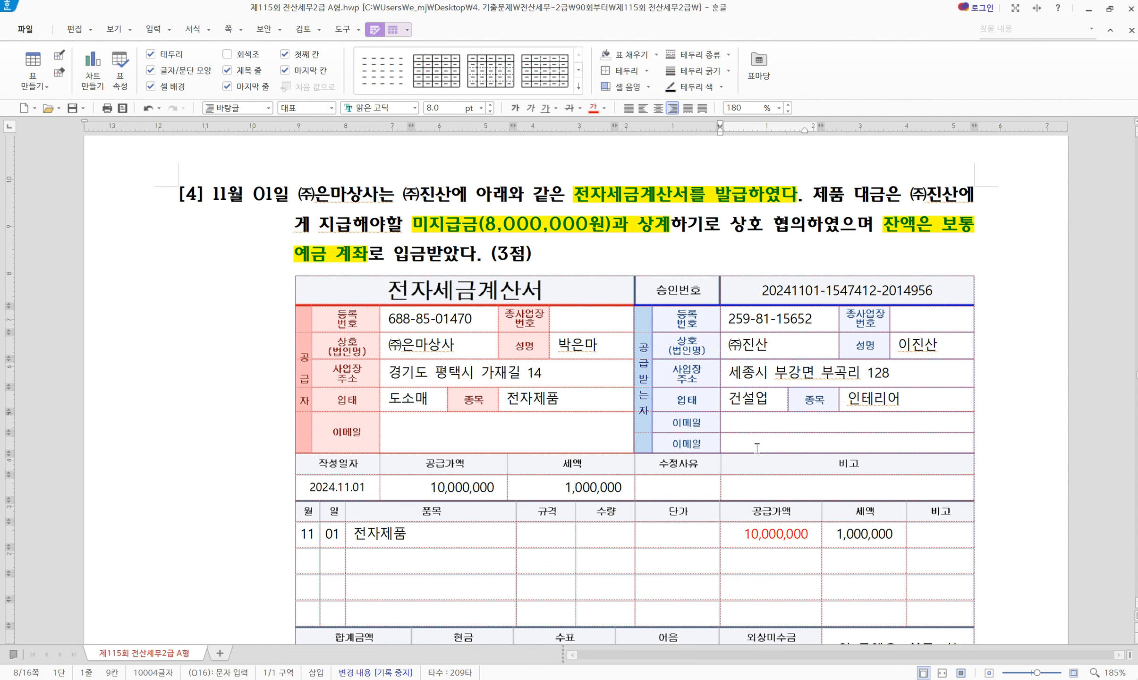
key(alt+Tab)
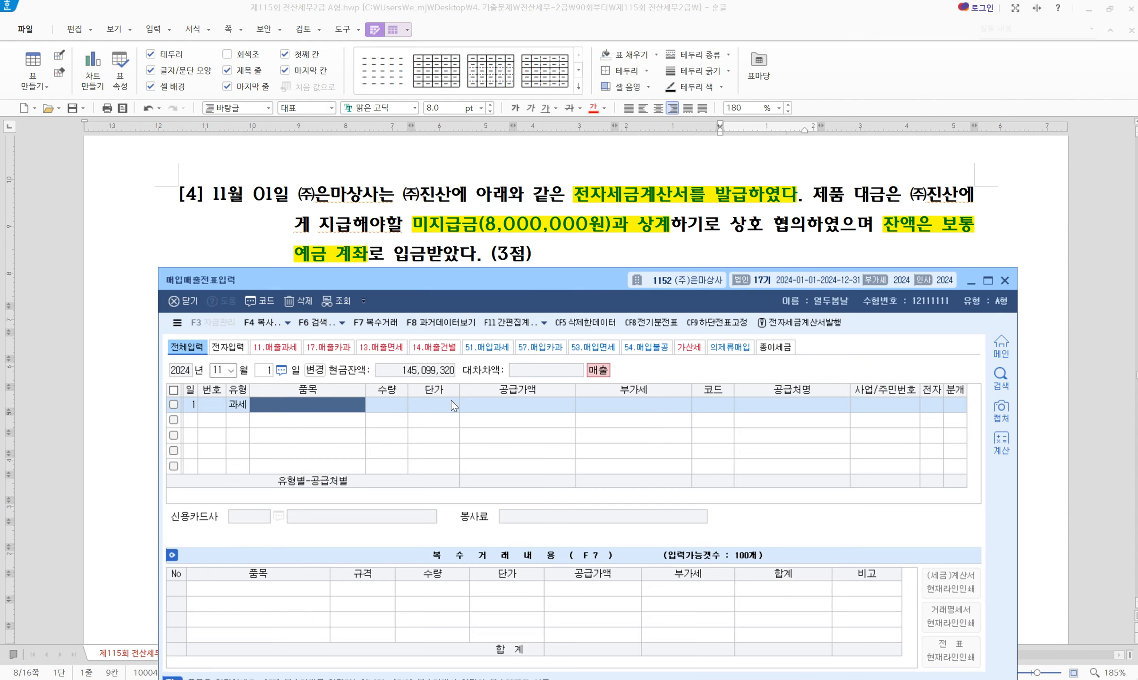
Enter item 제품, supply 10,000,000 with 1,000,000 VAT, customer (주)진산, as an electronic invoice
text(제품)
key(Return)
key(Return)
key(Return)
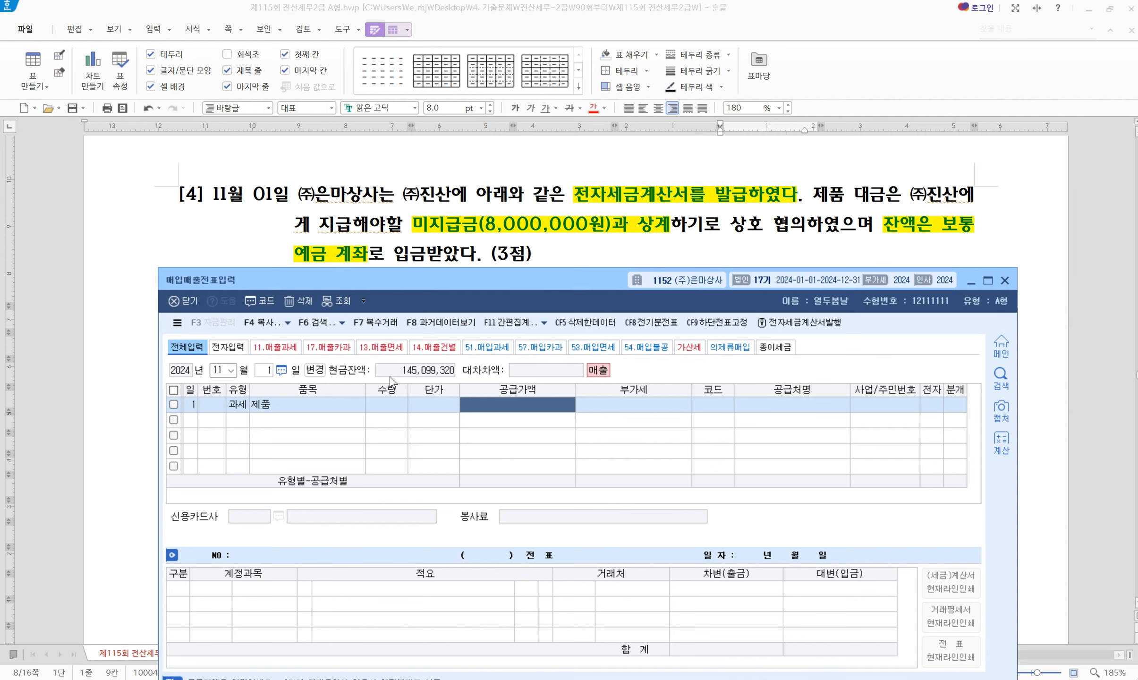
text(10000000)
key(Return)
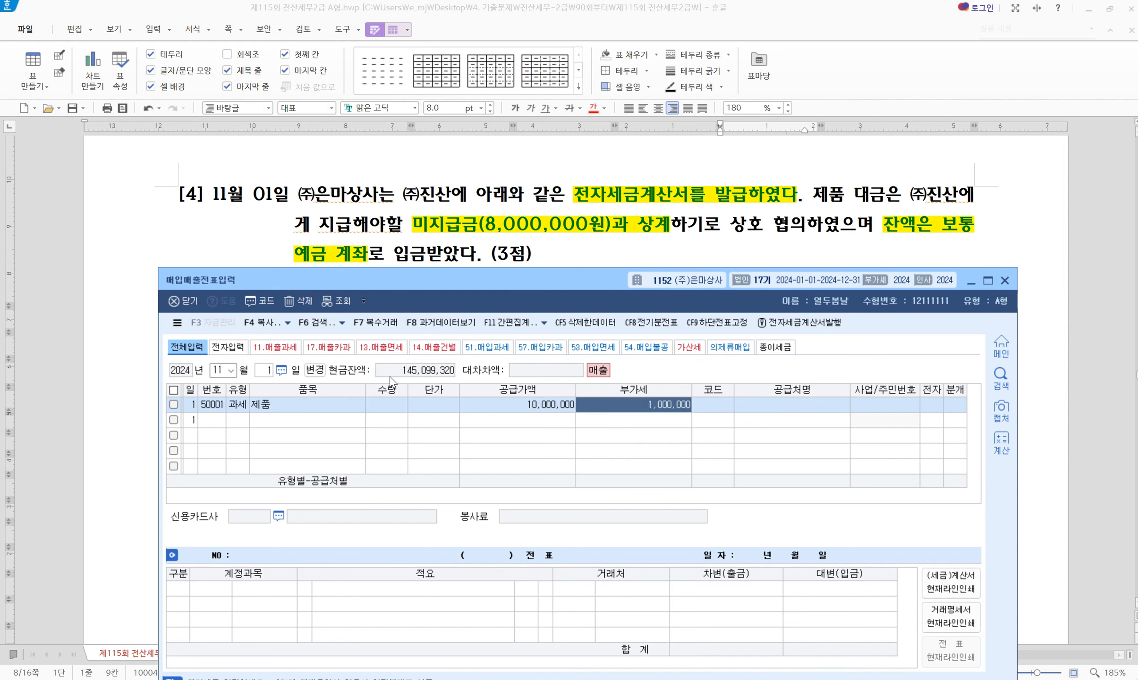
key(Return)
text(진산)
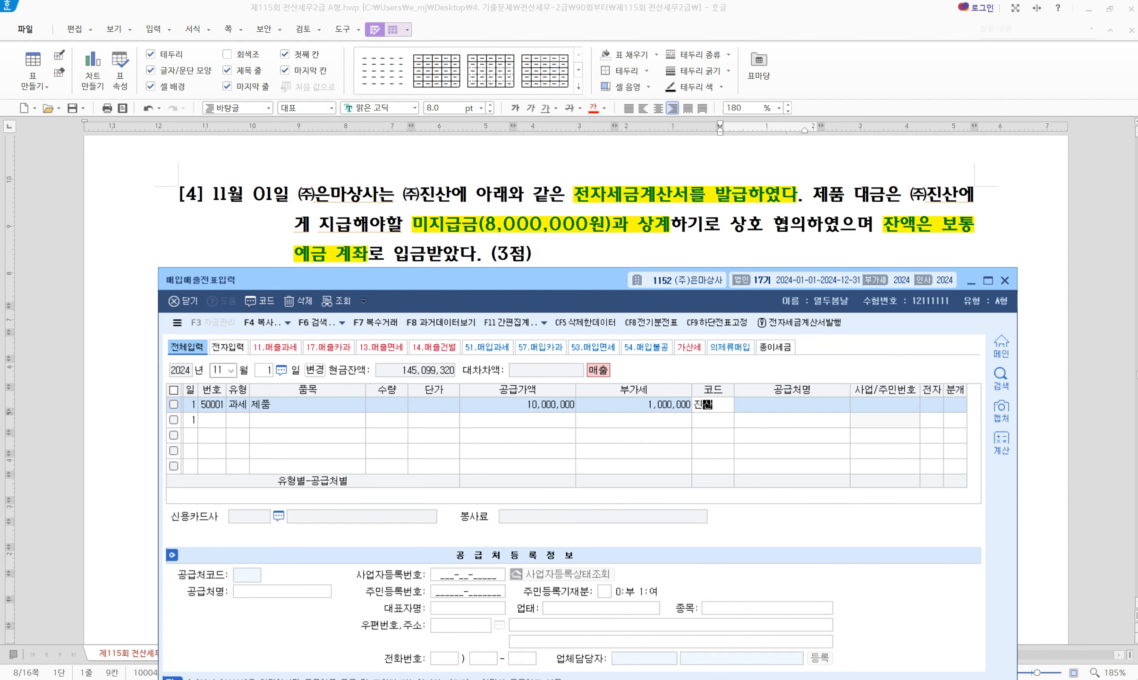
key(Return)
key(Return)
key(Return)
key(1)
Book it as 혼합, debiting 0253 미지급금 8,000,000 and 0103 보통예금 3,000,000
key(Return)
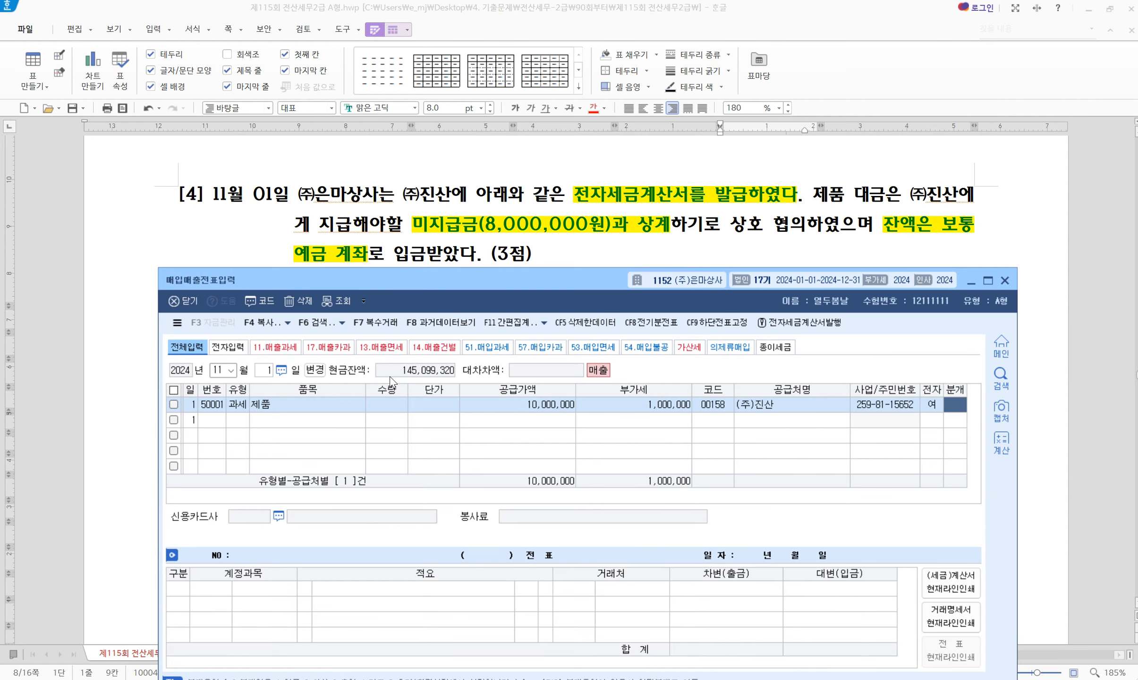
key(3)
key(Return)
key(Return)
key(Return)
key(Return)
key(3)
key(Return)
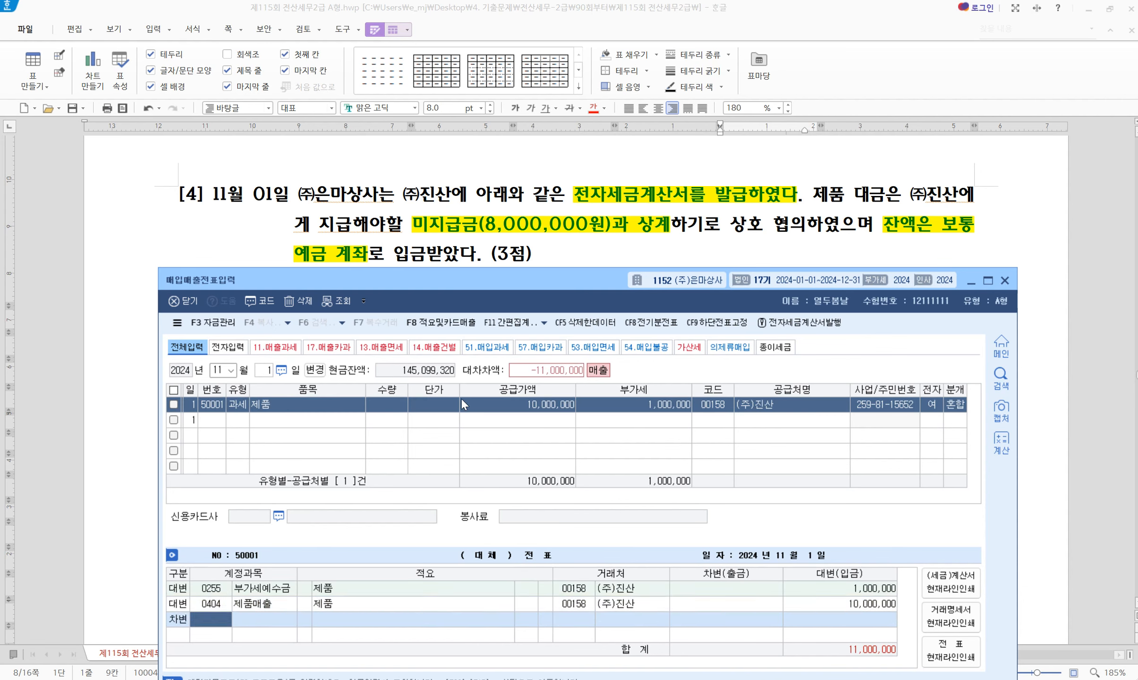
text(0253)
key(Return)
text(8,000,000)
key(Return)
key(3)
key(Return)
text(0103)
key(Return)
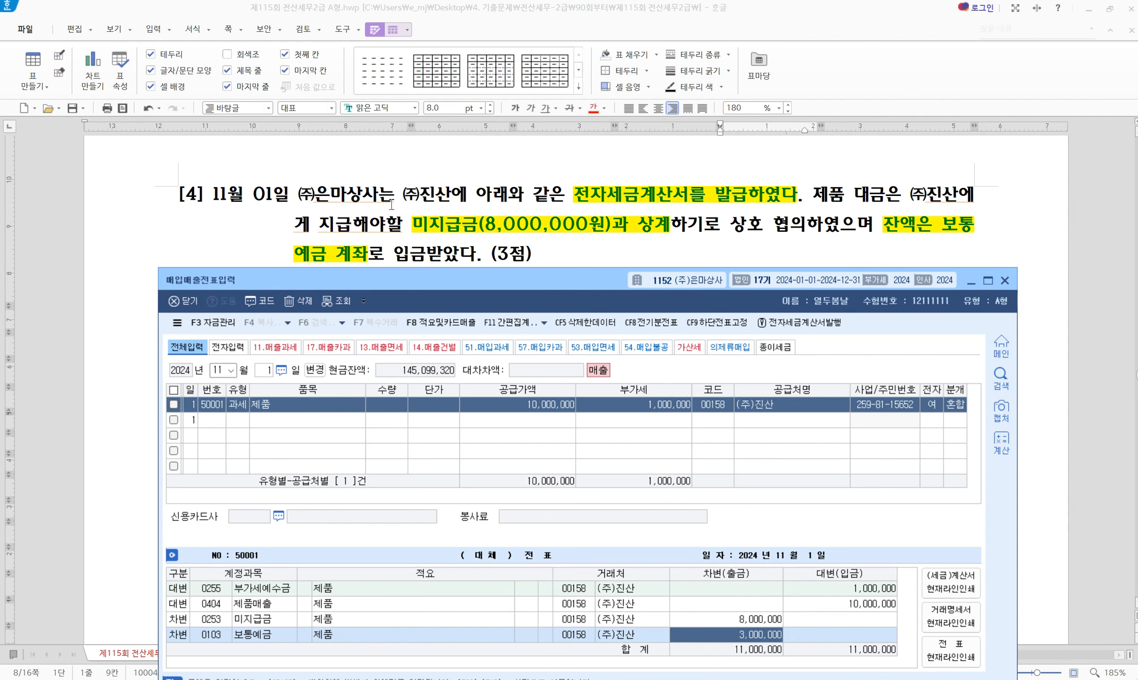
scroll(391, 204, down, 10)
scroll(389, 199, up, 4)
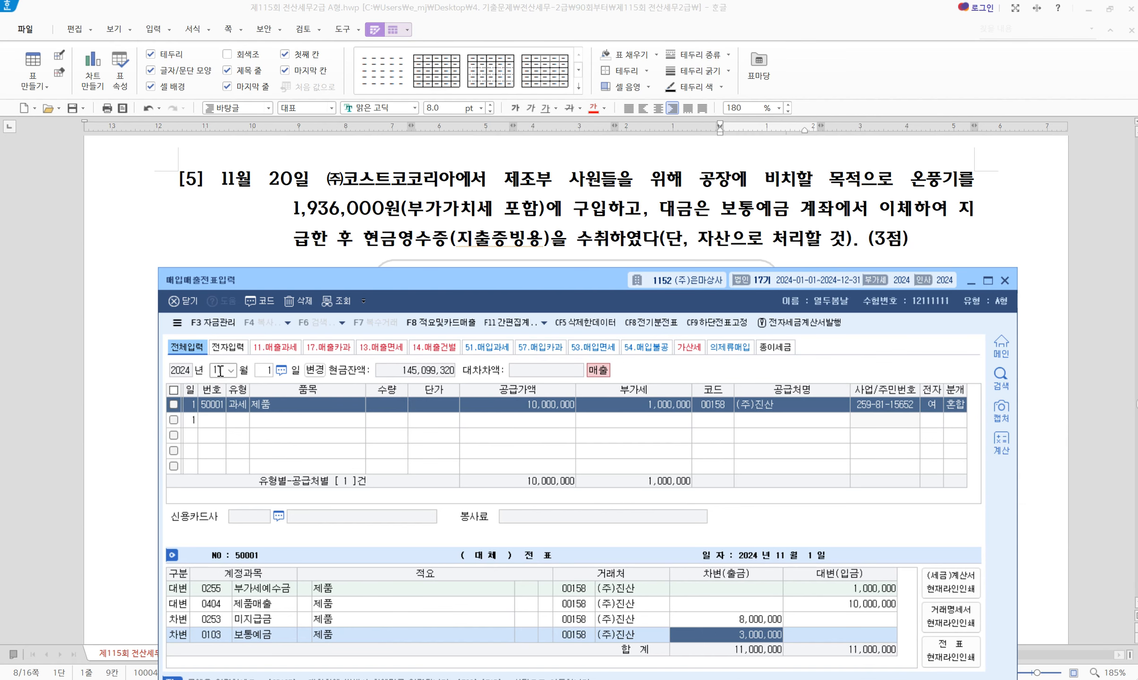
Start the next voucher dated November 20
click(261, 374)
text(20)
key(Return)
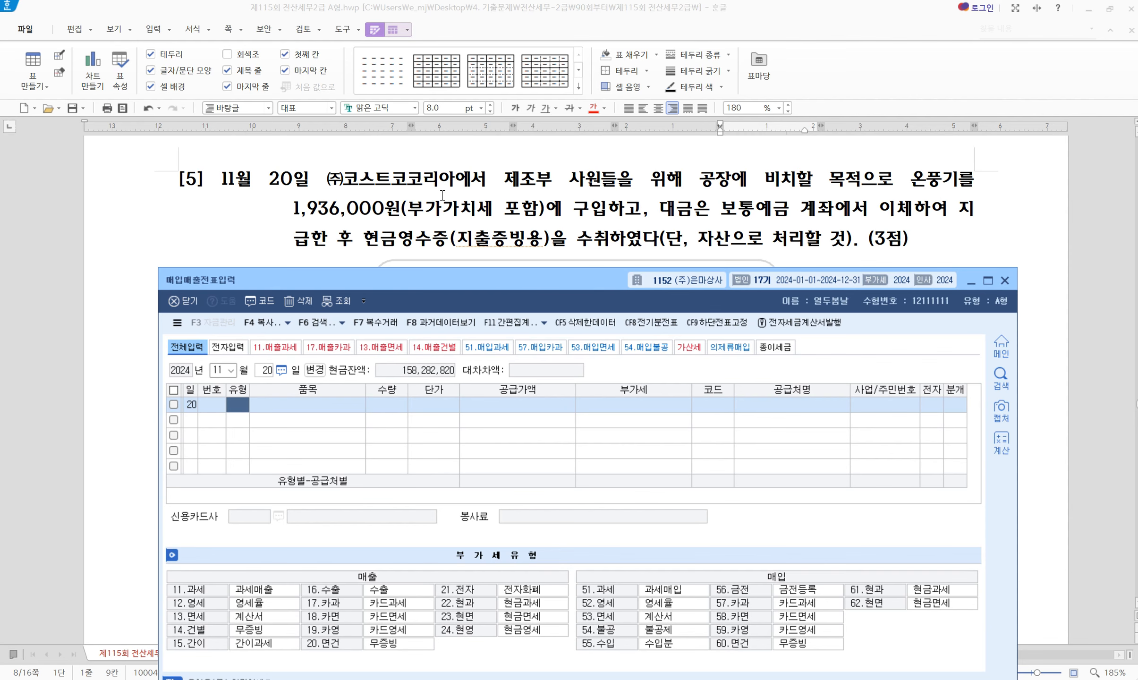
Highlight the cash-receipt phrase in question 5 of the exam document
click(363, 242)
drag(362, 242, 606, 240)
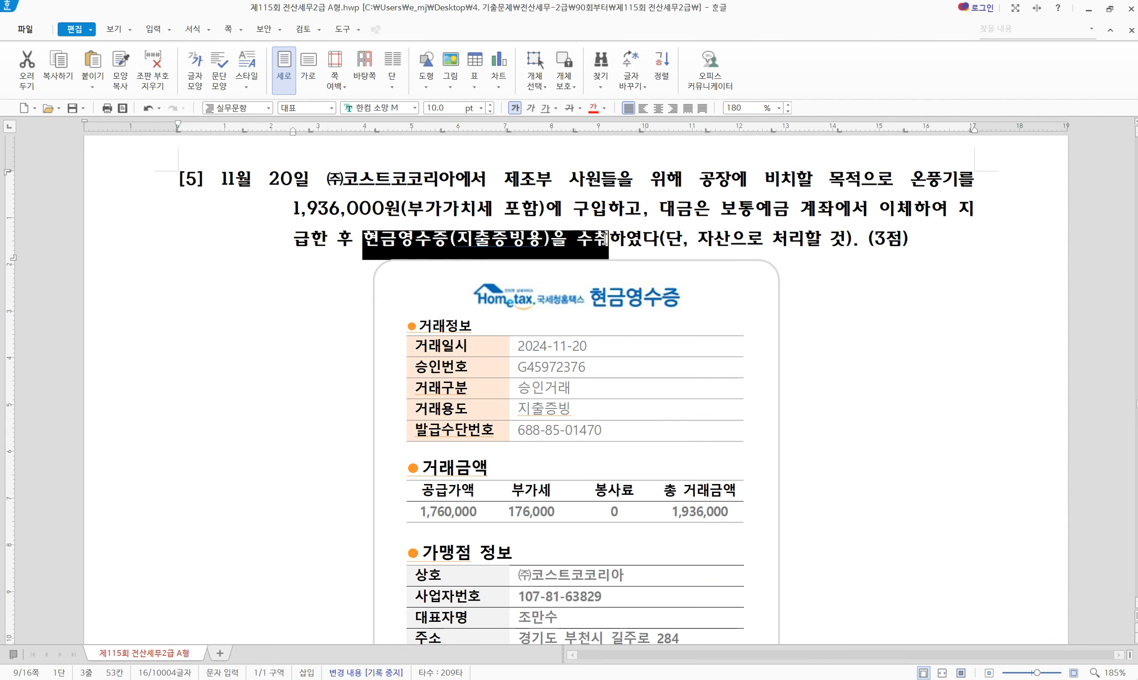
key(alt+c)
click(684, 237)
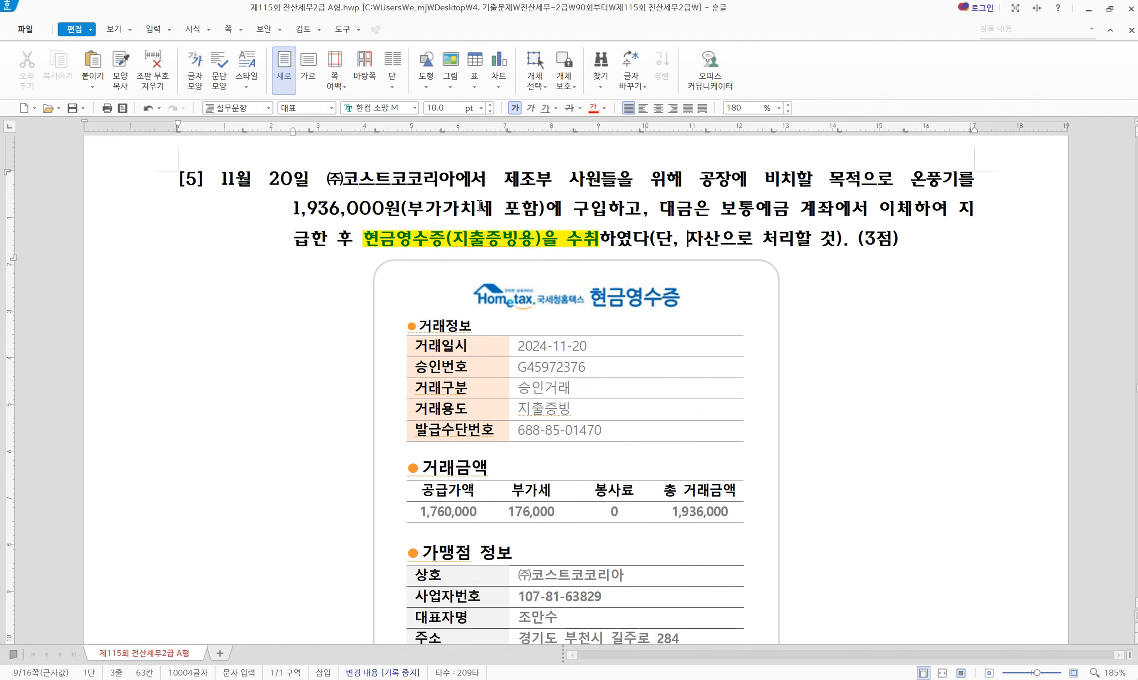
Colour the receipt's 부가세 176,000 cells red and return to KcLep
drag(516, 493, 524, 508)
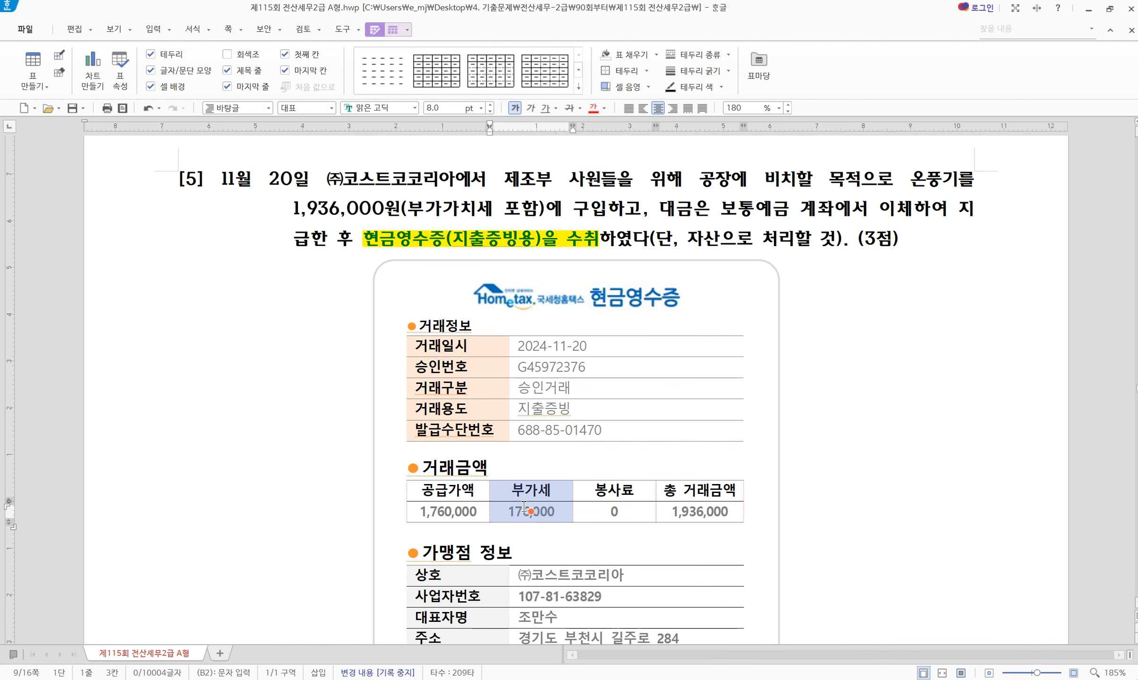
click(593, 108)
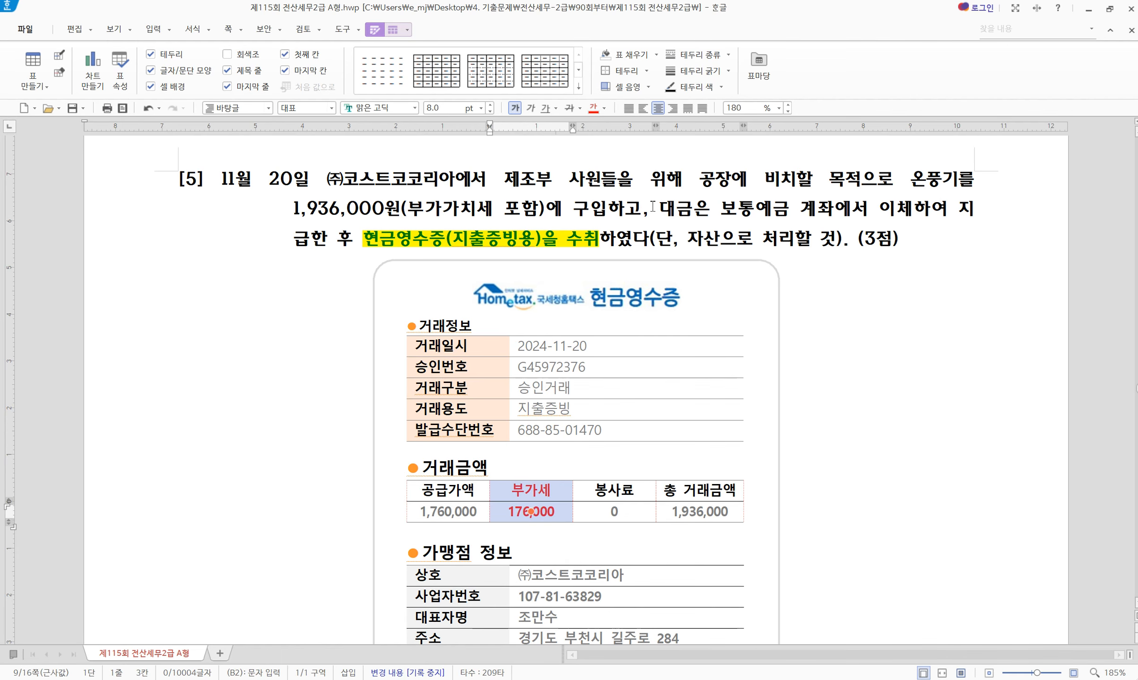
click(651, 208)
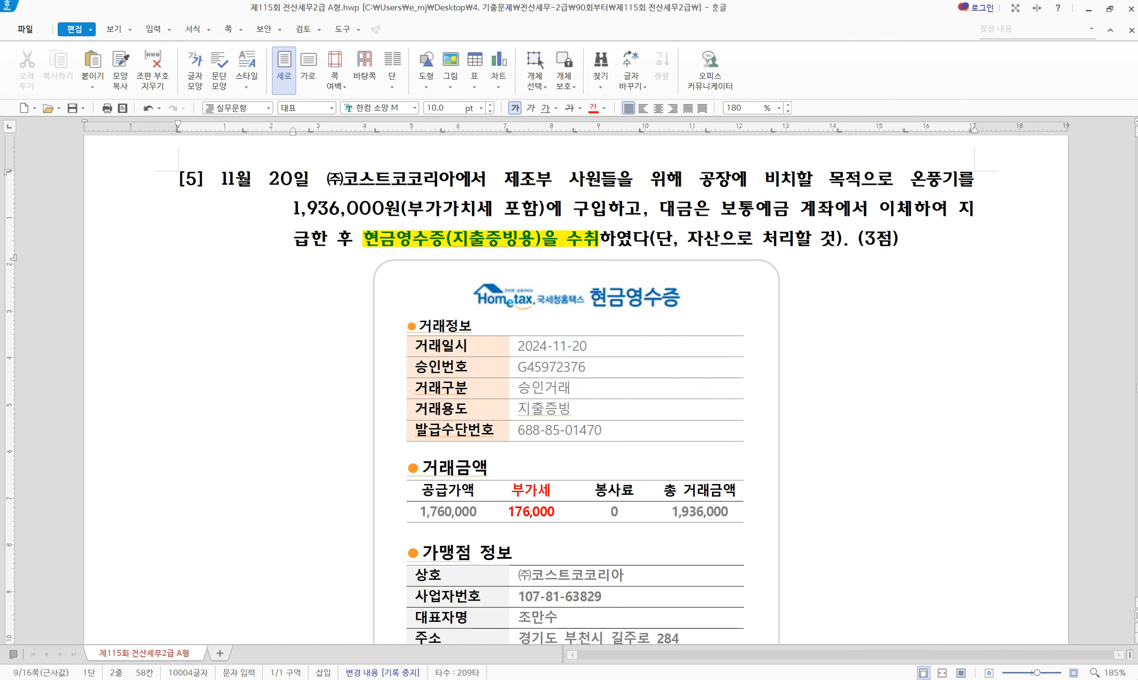
key(alt+Tab)
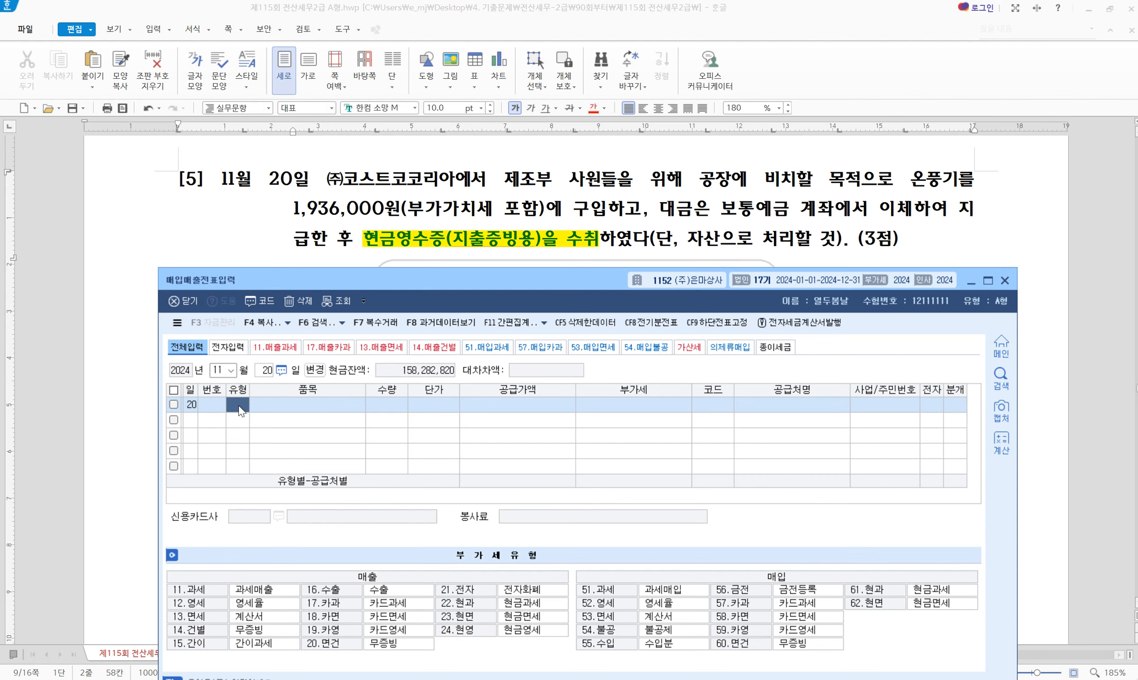
Enter a type 61 현과 purchase of 온풍기 for 1,936,000 from (주)코스트코코리아
text(61)
key(Return)
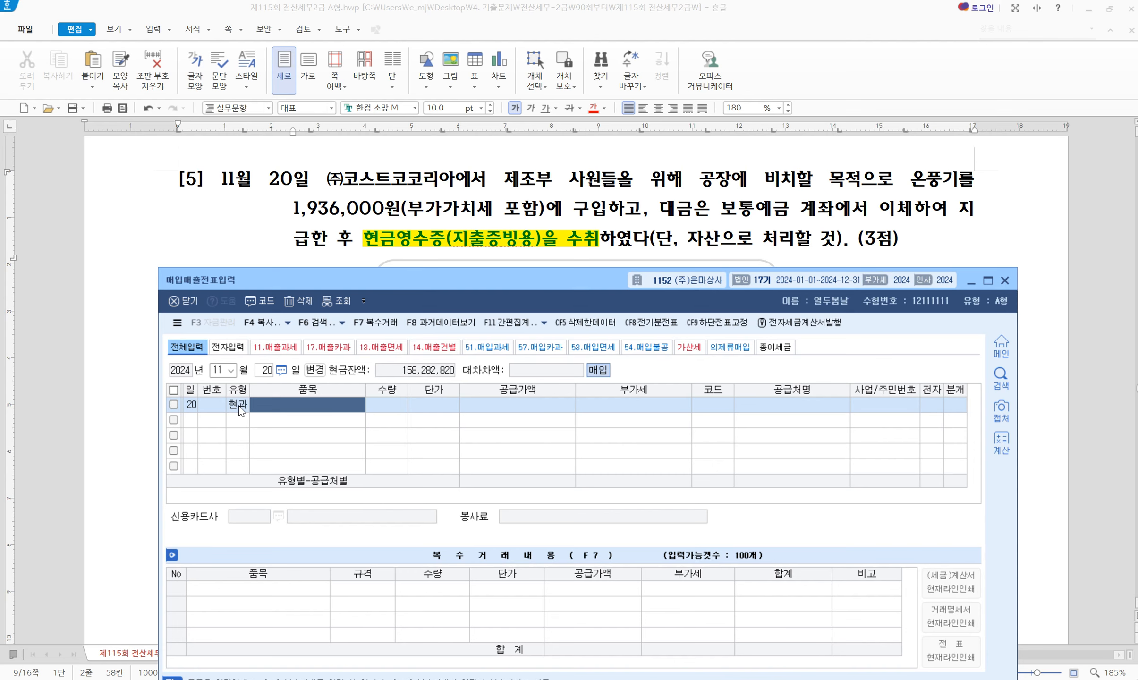
text(온풍기)
key(Return)
key(Return)
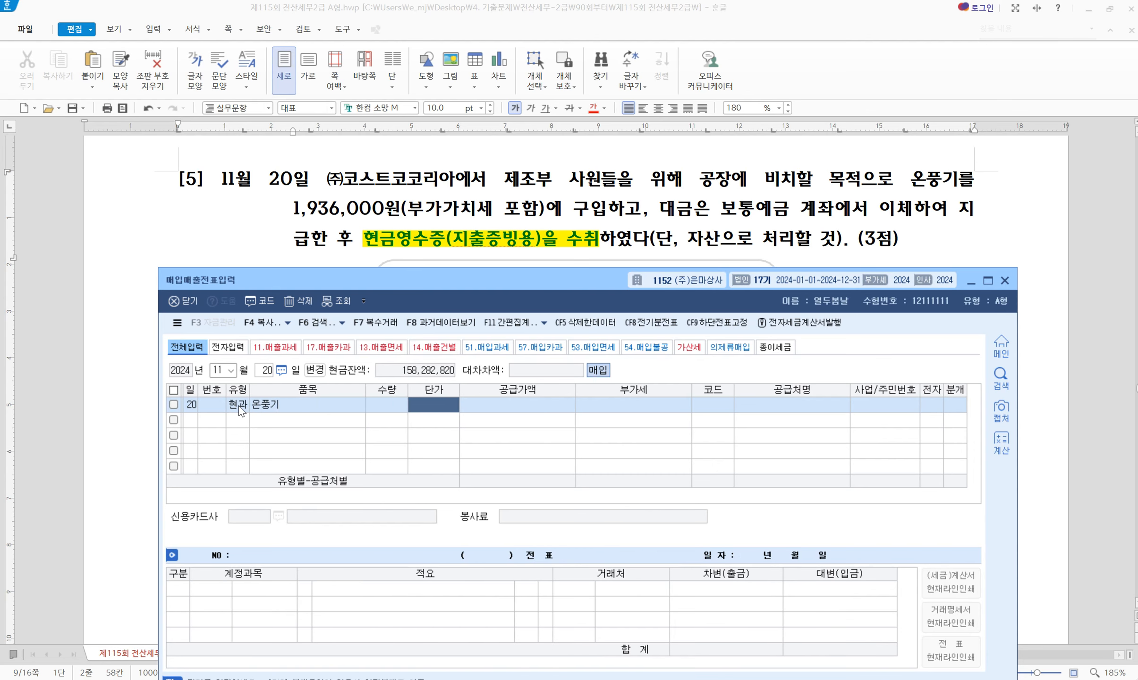
key(Return)
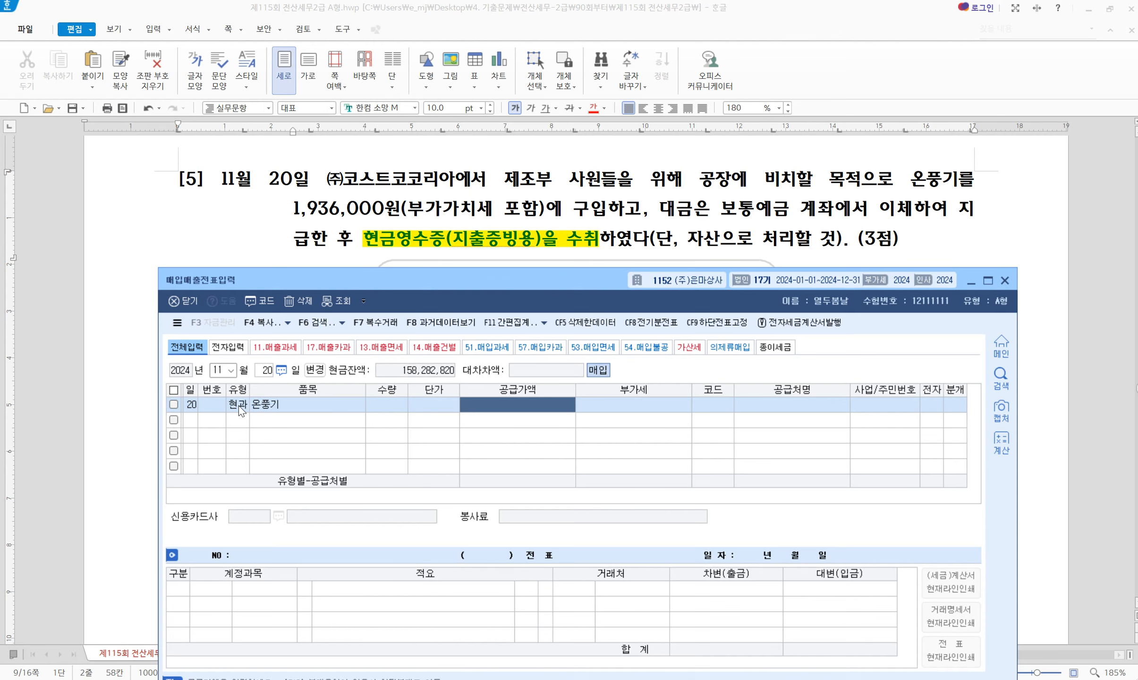
text(1936000)
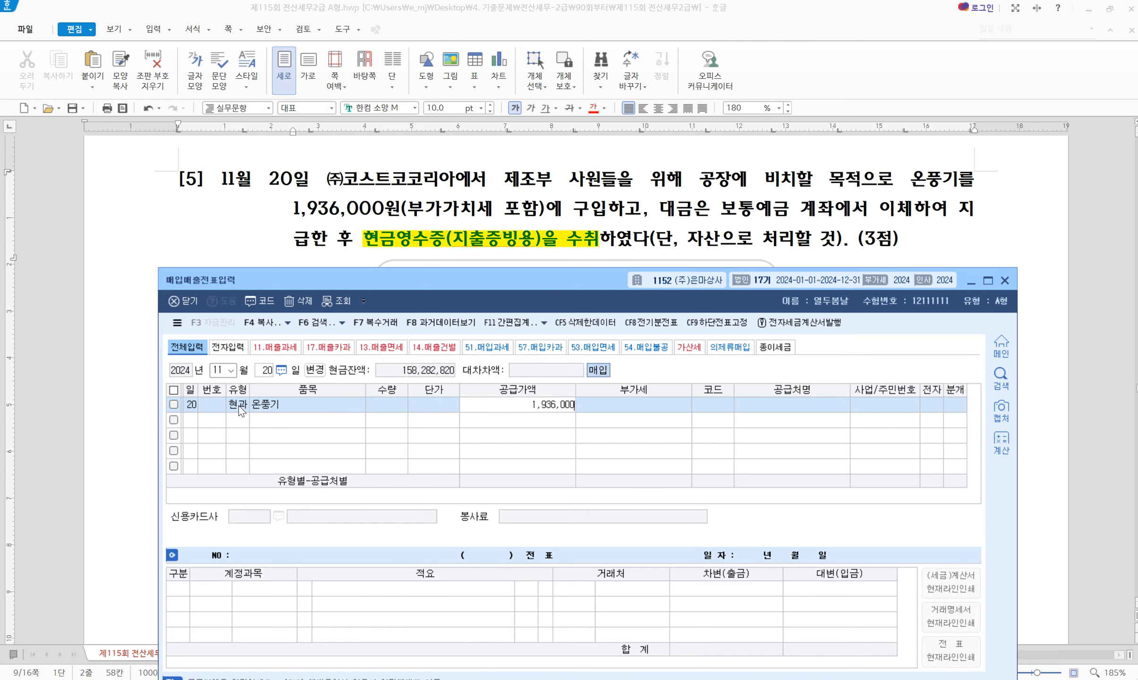
key(Return)
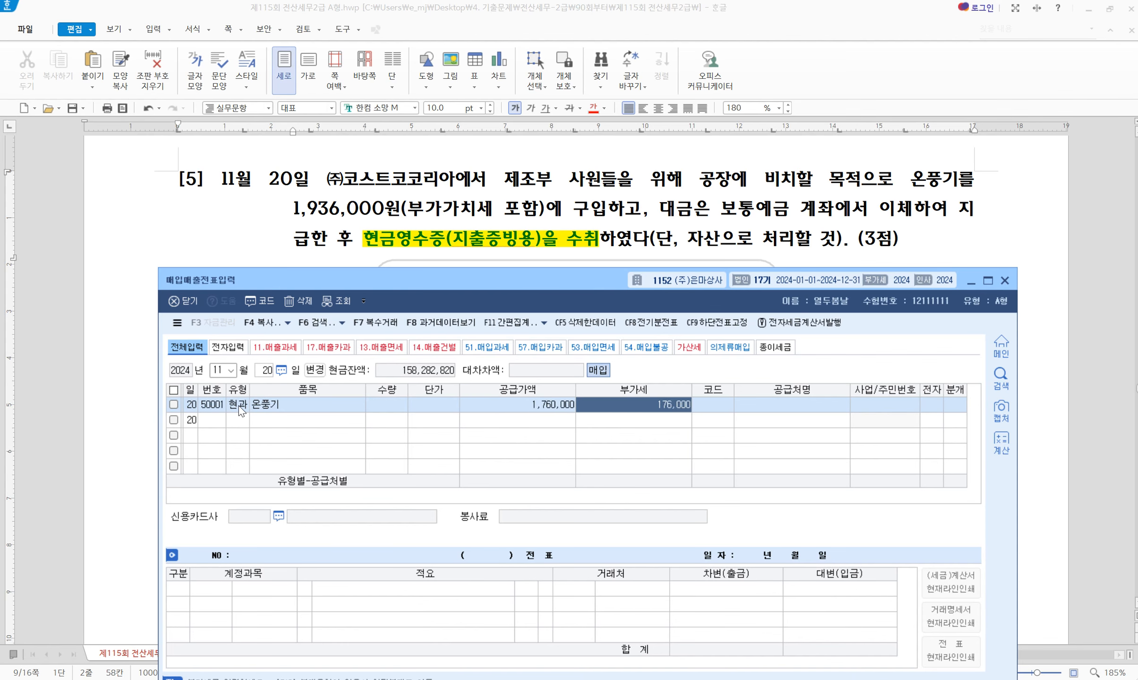
key(Return)
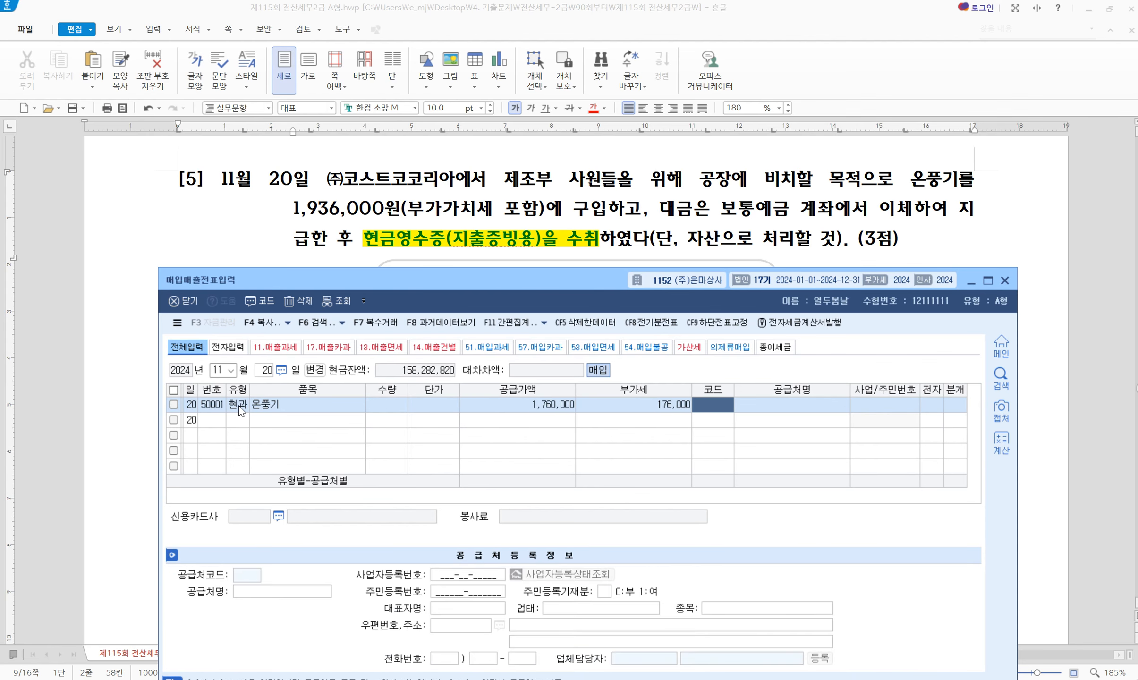
text(코)
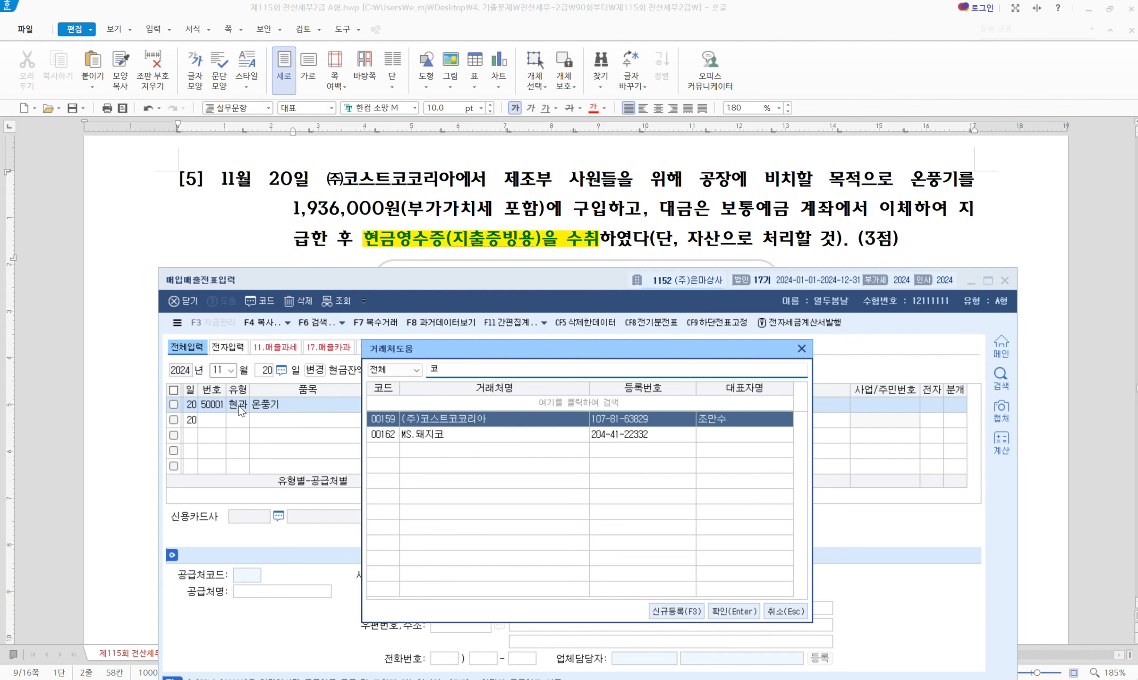
key(Return)
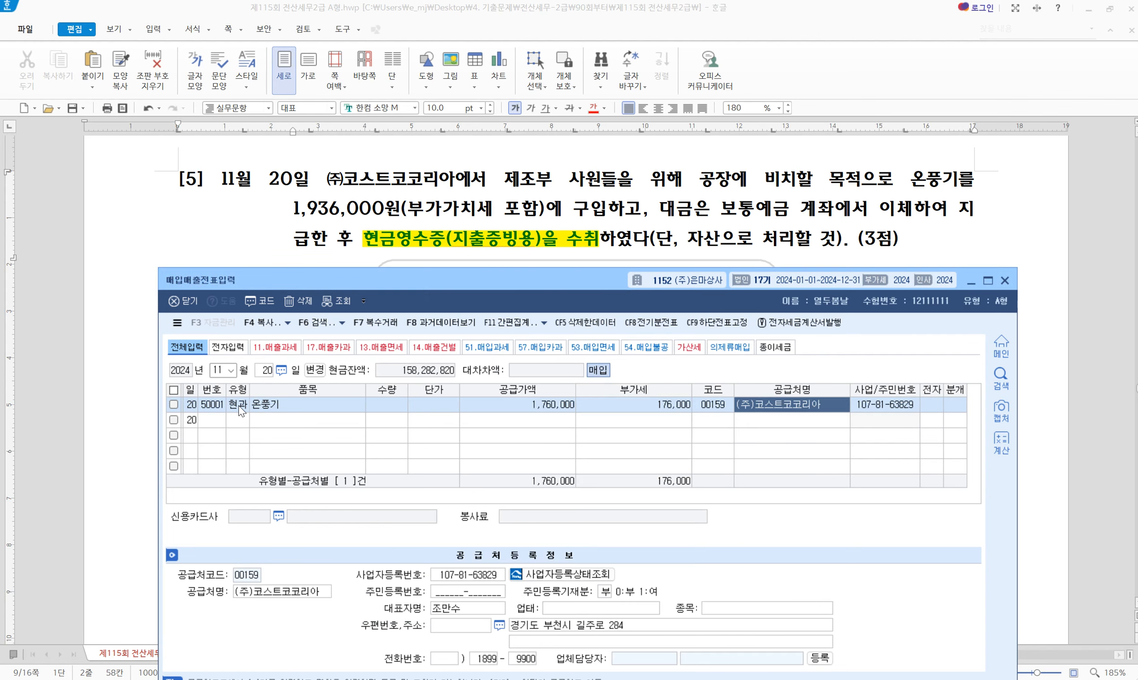
Book it as 혼합: debit 0212 비품 and 부가세대급금, credit 0103 보통예금 1,936,000
key(Return)
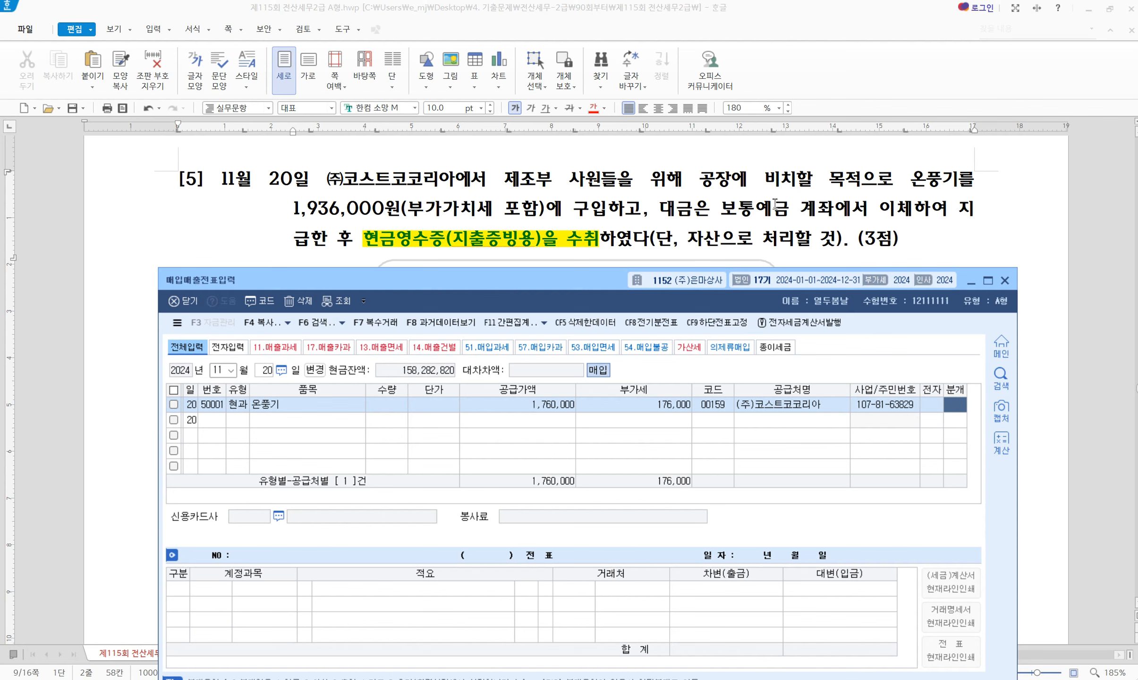
text(3)
key(Return)
key(Return)
text(212)
key(Return)
key(Return)
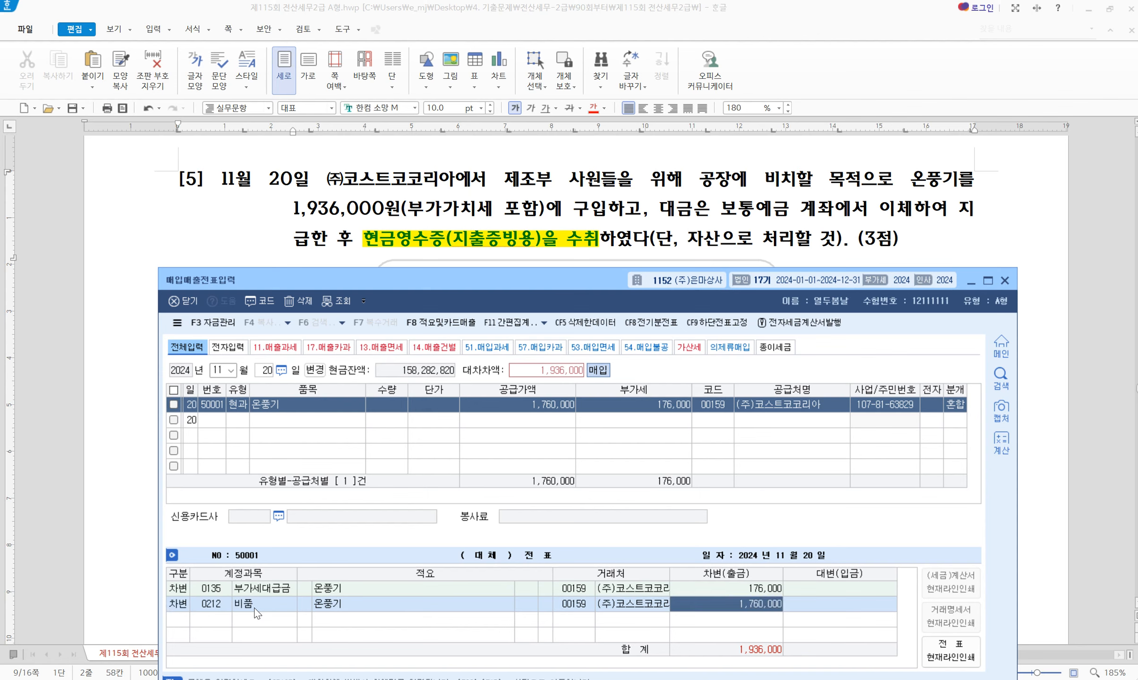
key(Return)
text(4103)
key(Return)
key(Return)
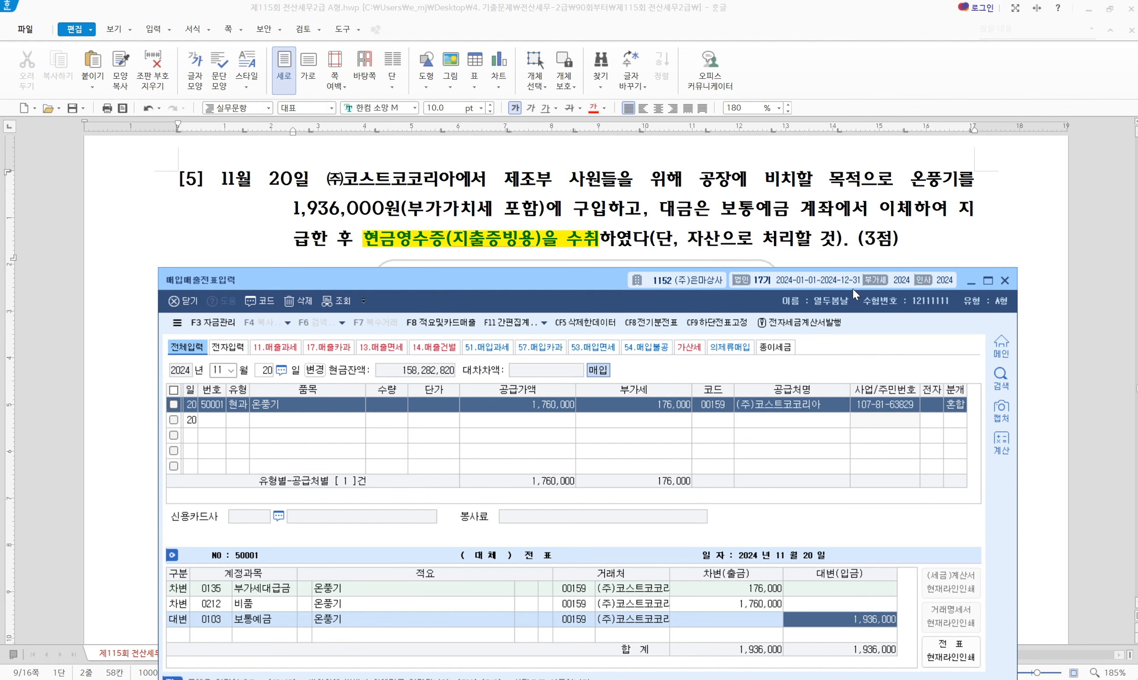
click(1004, 280)
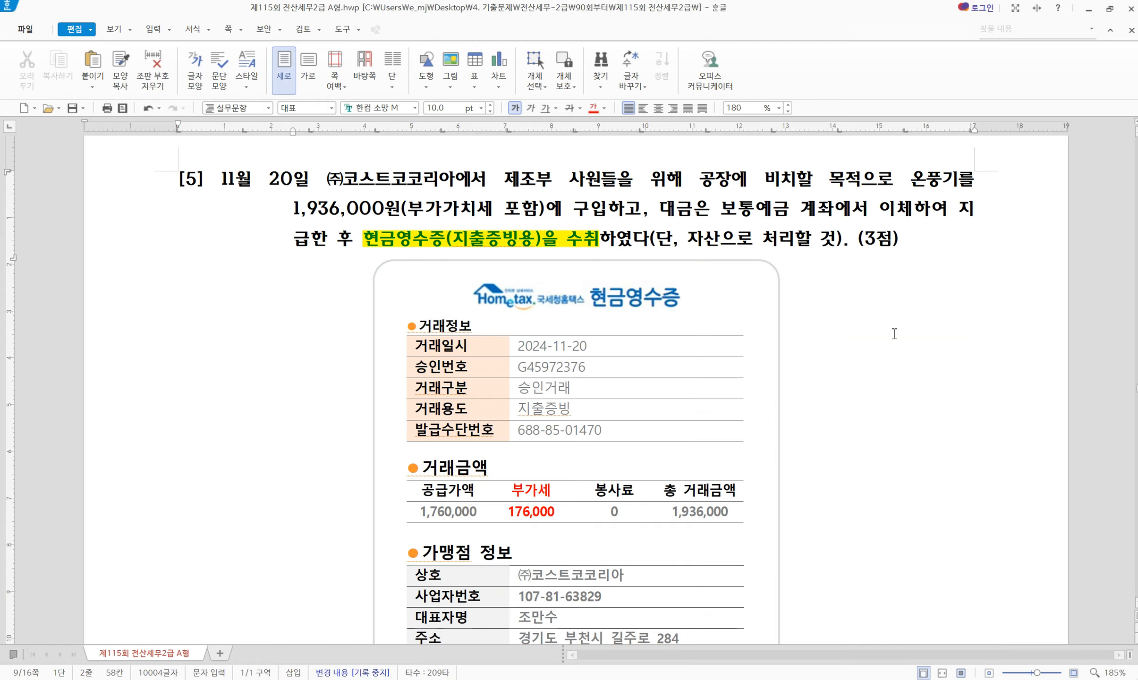
Scroll to question 3 and display KcLep's 부가가치 report menu
scroll(894, 333, down, 10)
scroll(894, 333, down, 15)
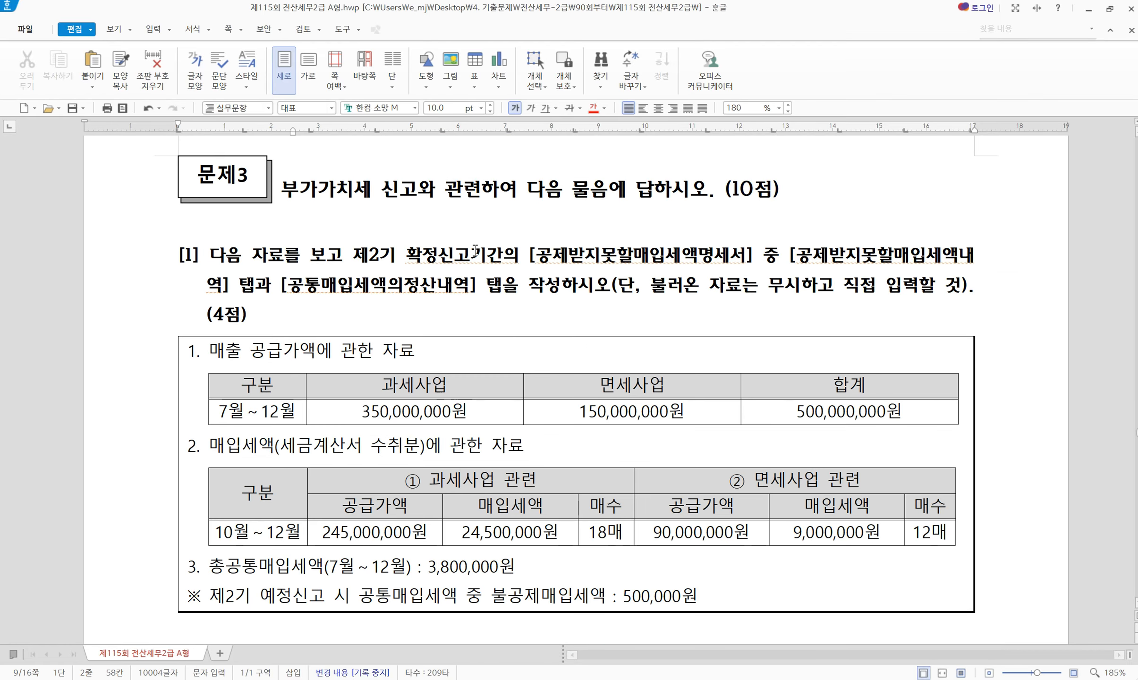
key(alt+Tab)
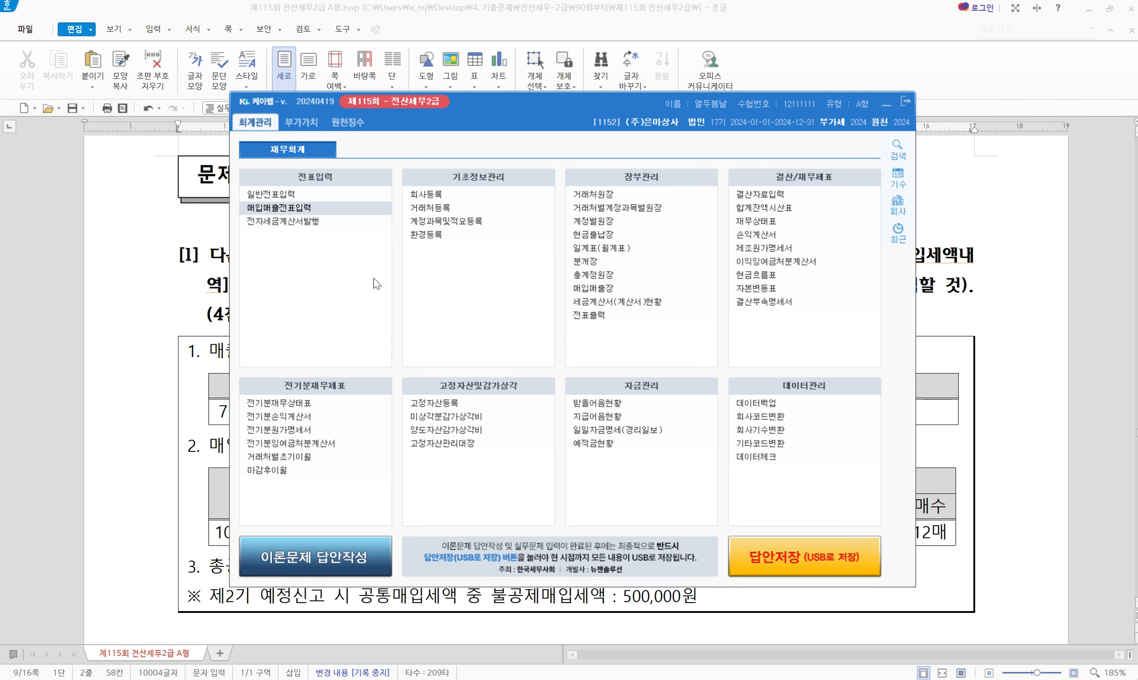
click(303, 123)
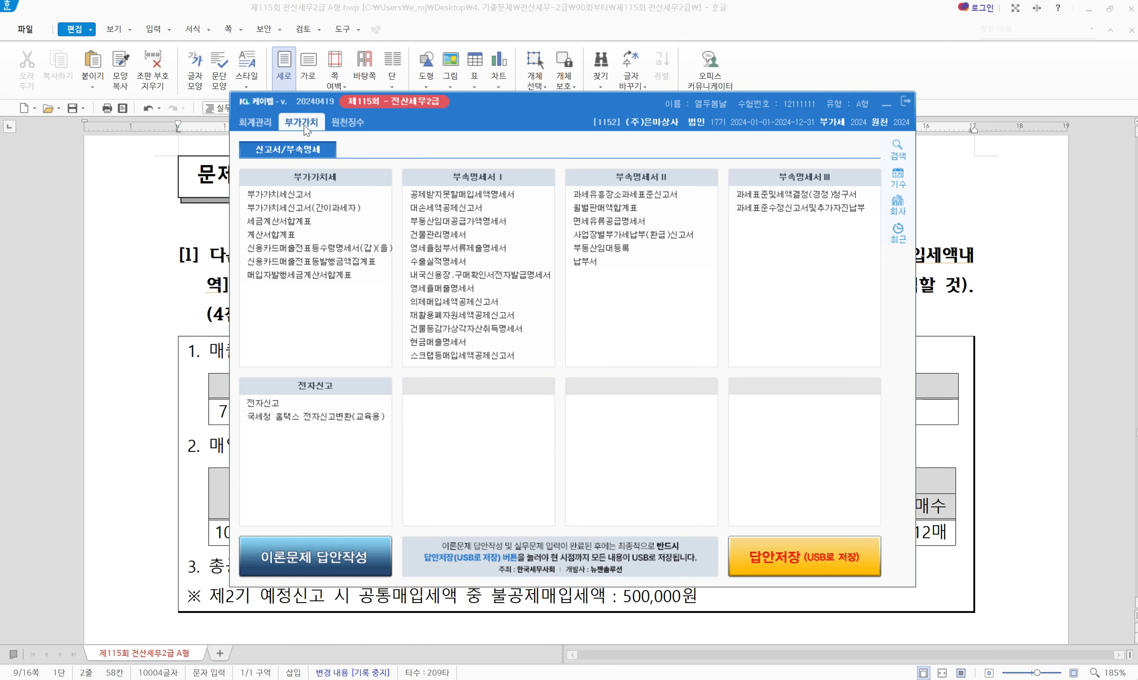
click(221, 270)
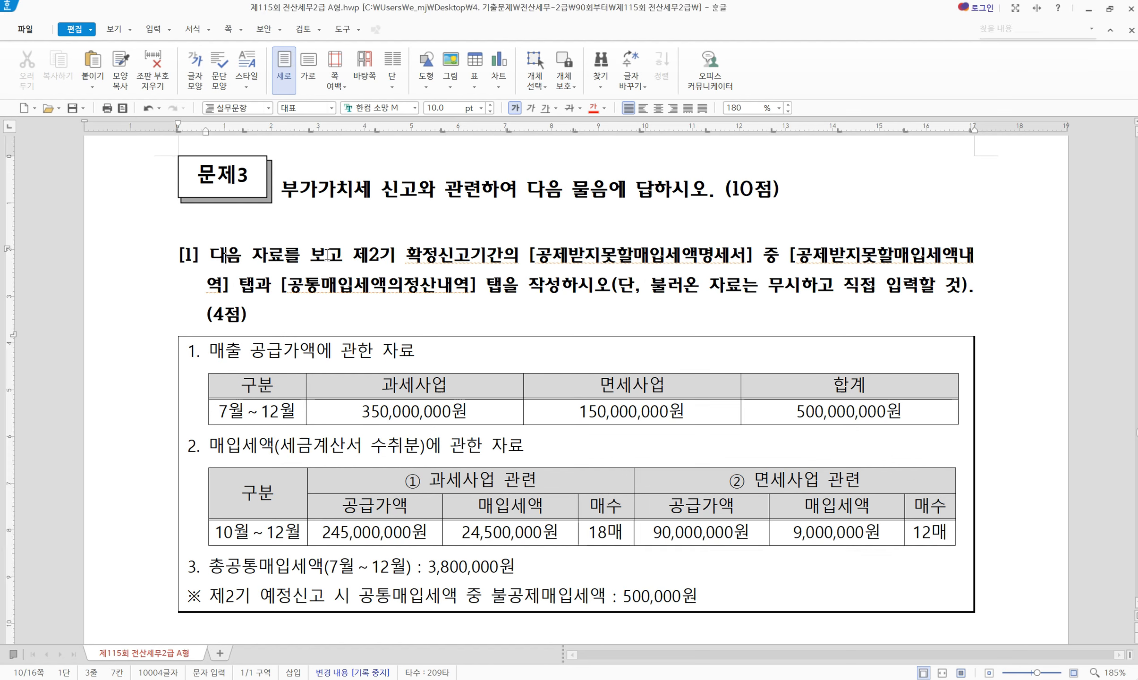
Highlight 제2기 확정신고 and the two required tab names in question [1]
drag(353, 256, 470, 258)
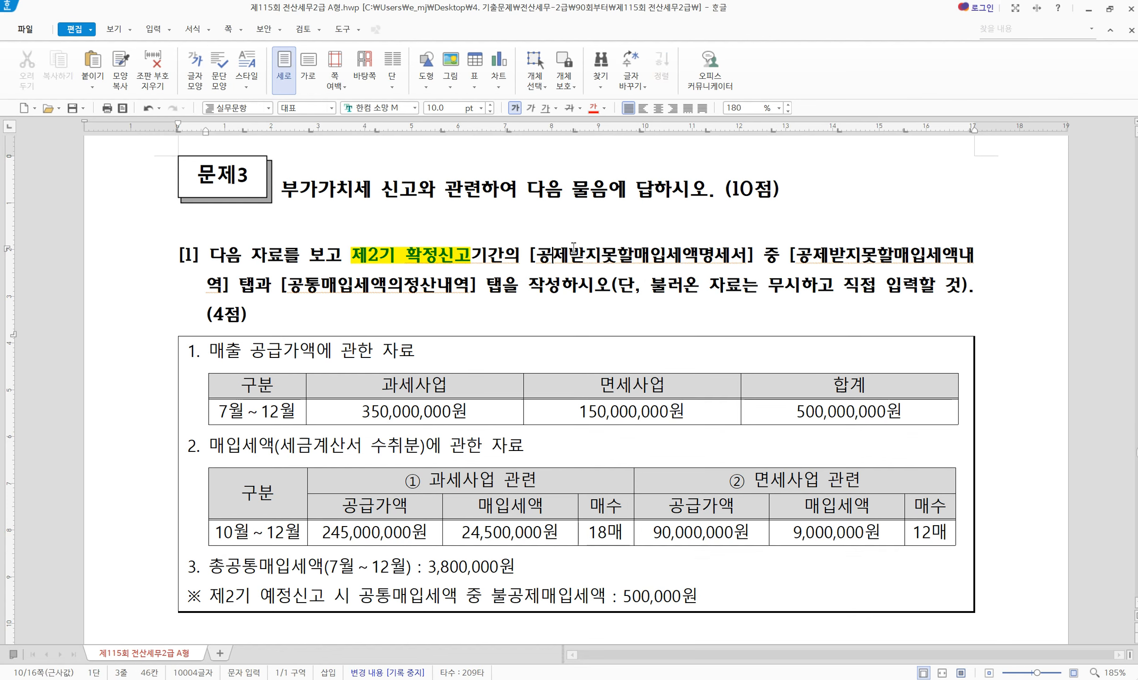
drag(787, 258, 482, 291)
key(alt+c)
click(528, 287)
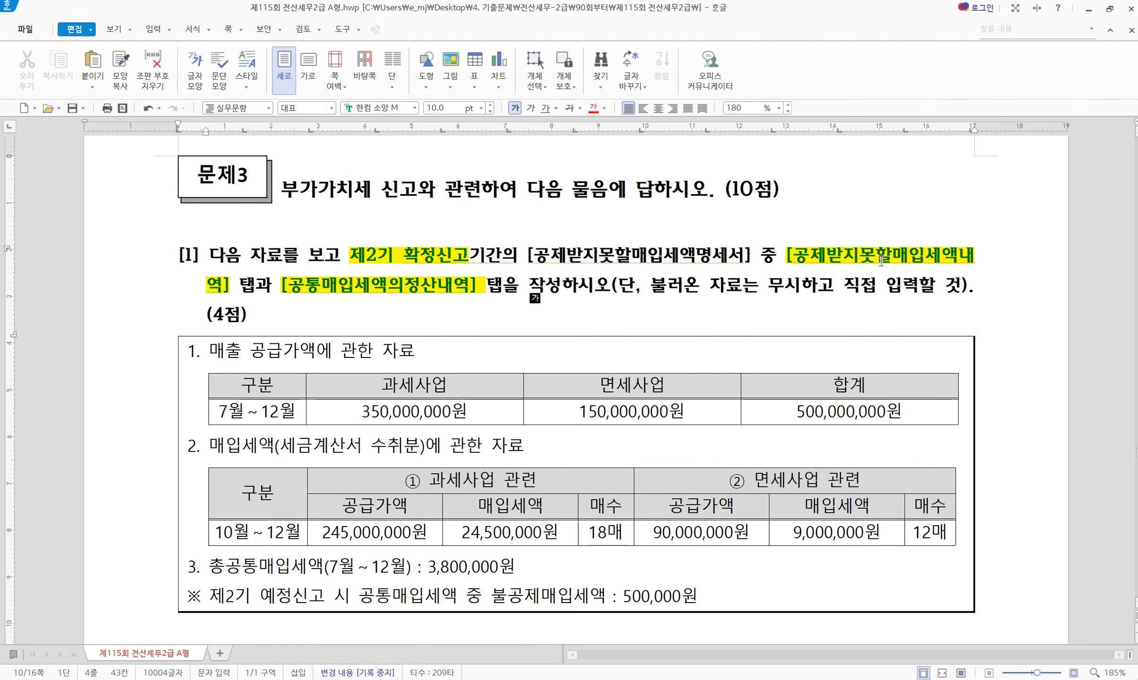
click(782, 679)
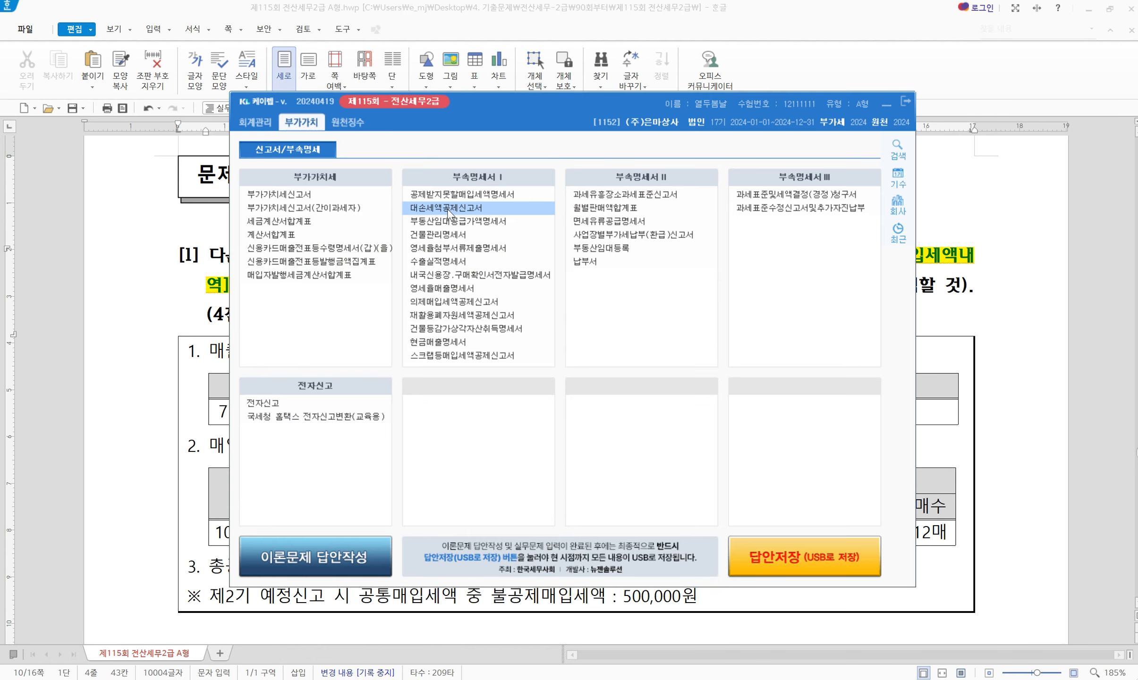
Open 공제받지못할매입세액명세서 for months 10 to 12 (2기 확정)
click(456, 194)
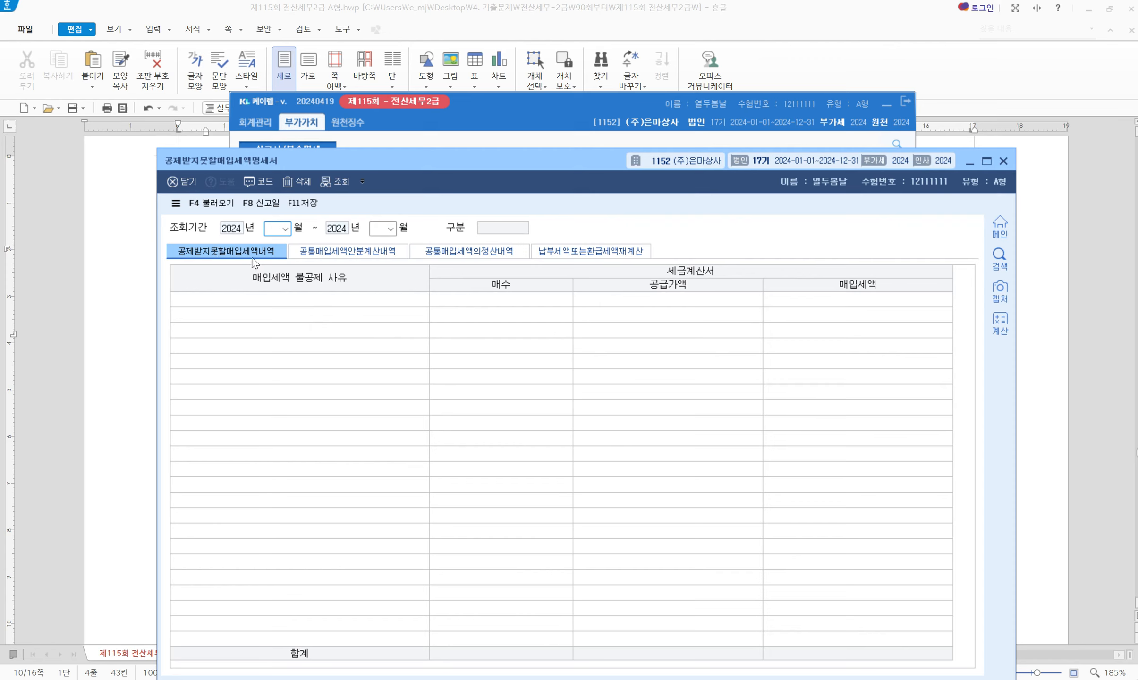
text(10)
key(Return)
text(12)
key(Return)
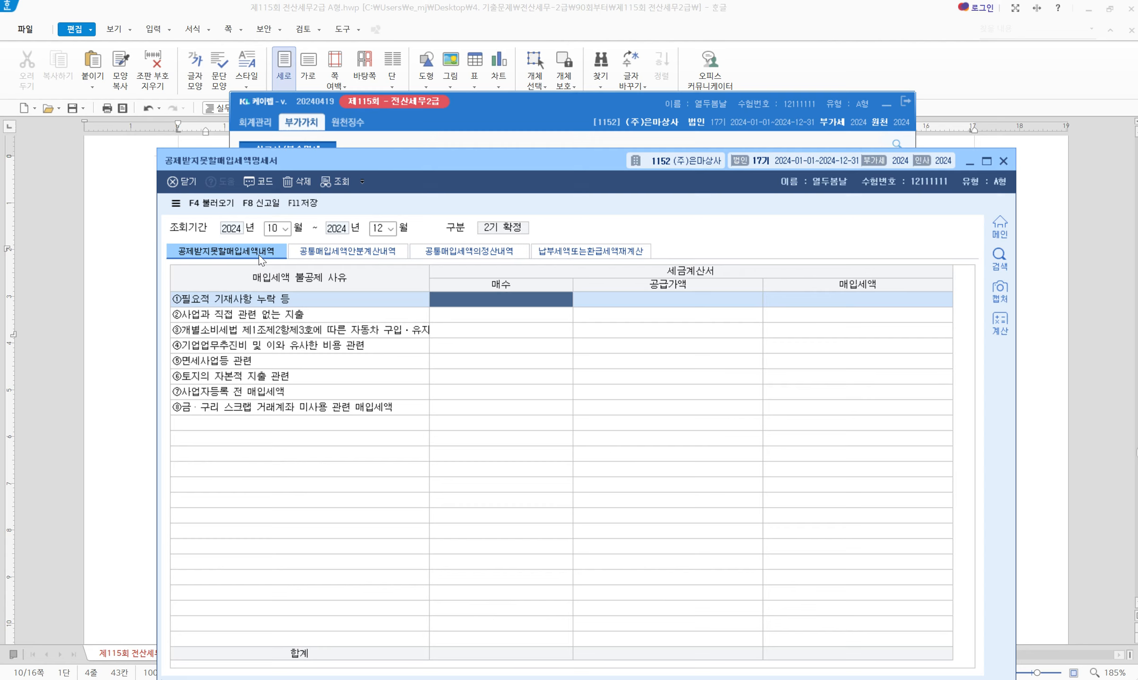
click(115, 223)
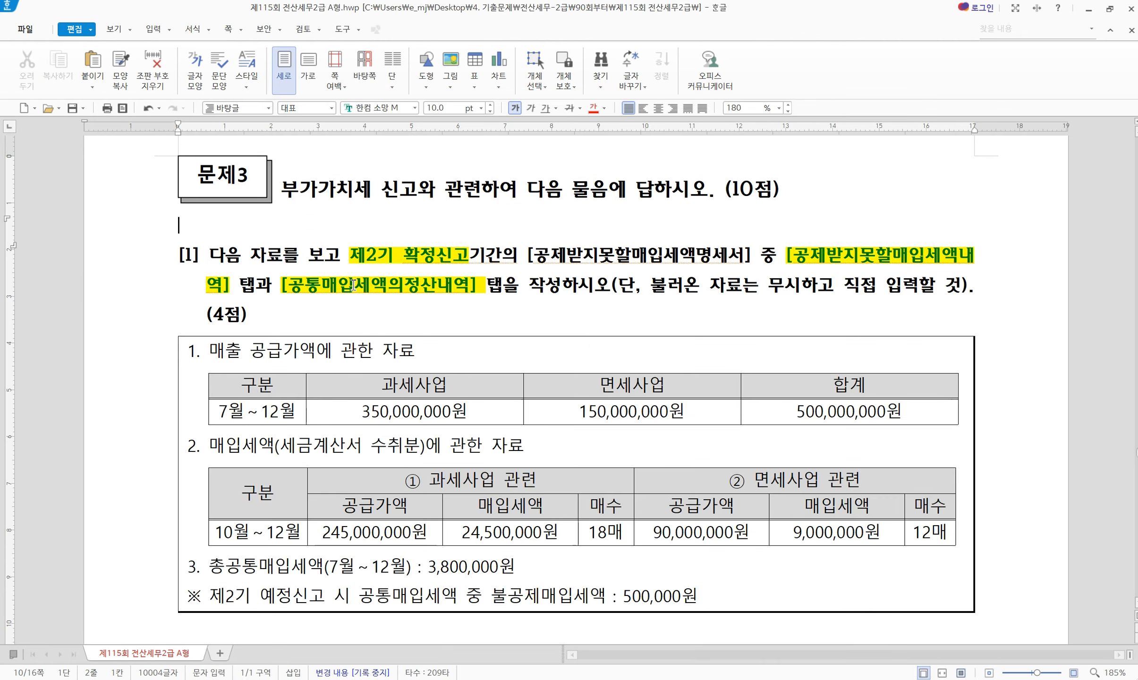
Select the phrase 세금계산서 수취분 in question [1]'s 2. 매입세액 paragraph
click(353, 285)
scroll(353, 285, down, 3)
drag(210, 275, 424, 278)
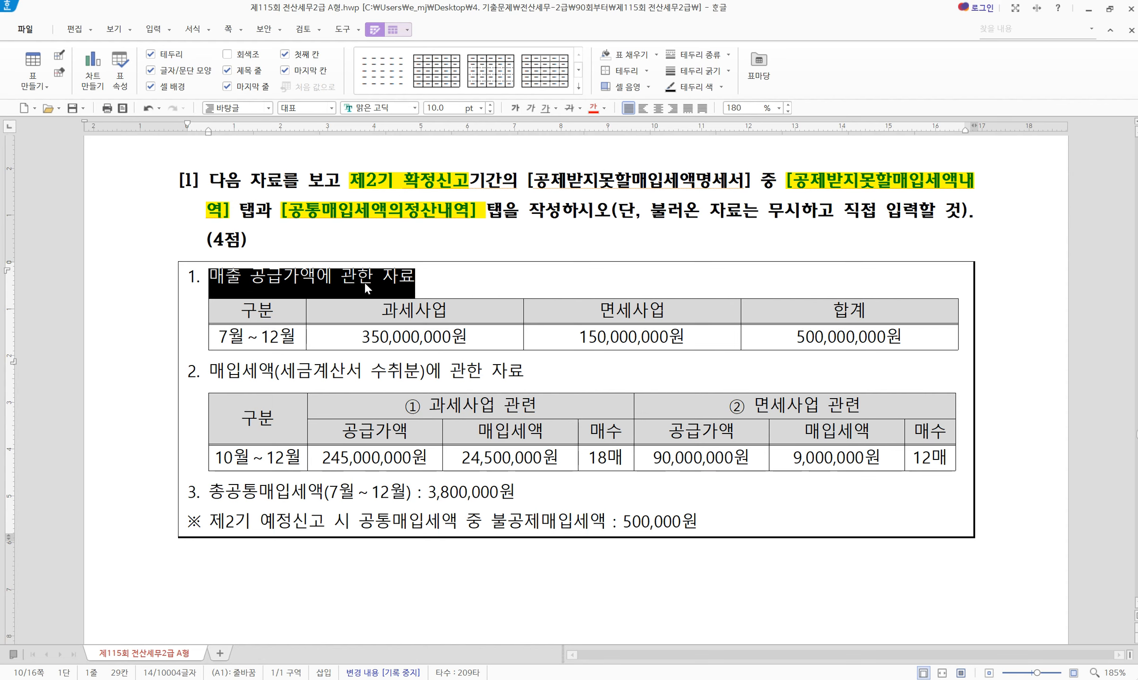
triple_click(273, 379)
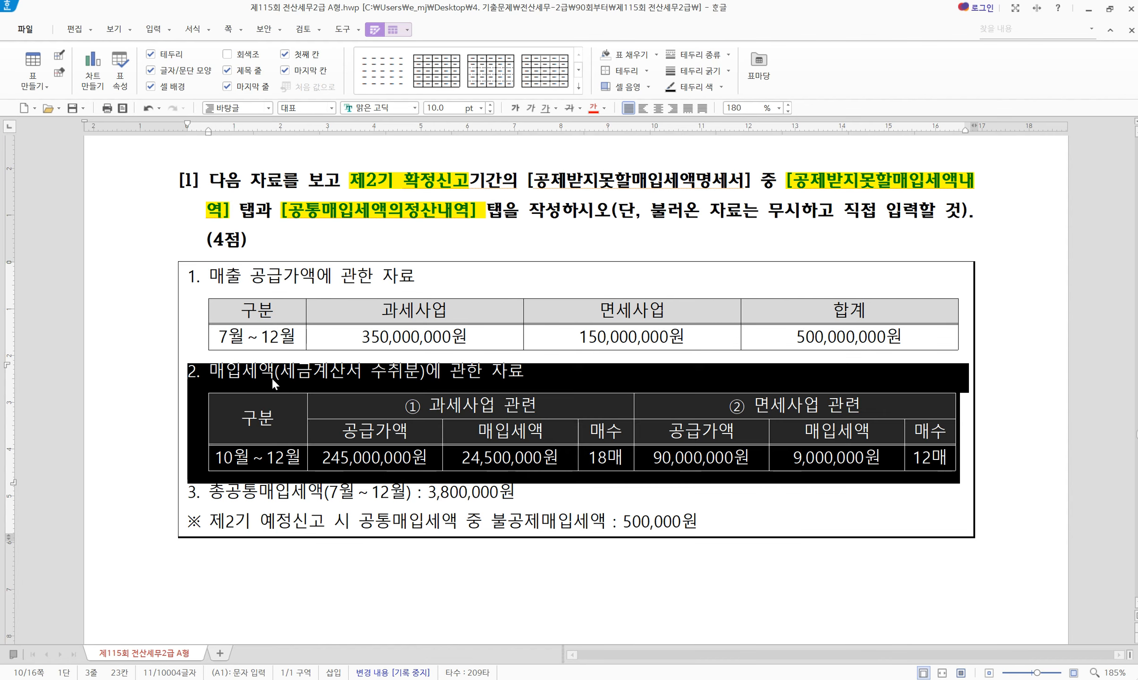
click(278, 378)
drag(222, 371, 413, 371)
Apply bold yellow highlight to the ② 면세사업 관련 figures and check the 3,800,000원 line
click(463, 384)
drag(462, 407, 520, 454)
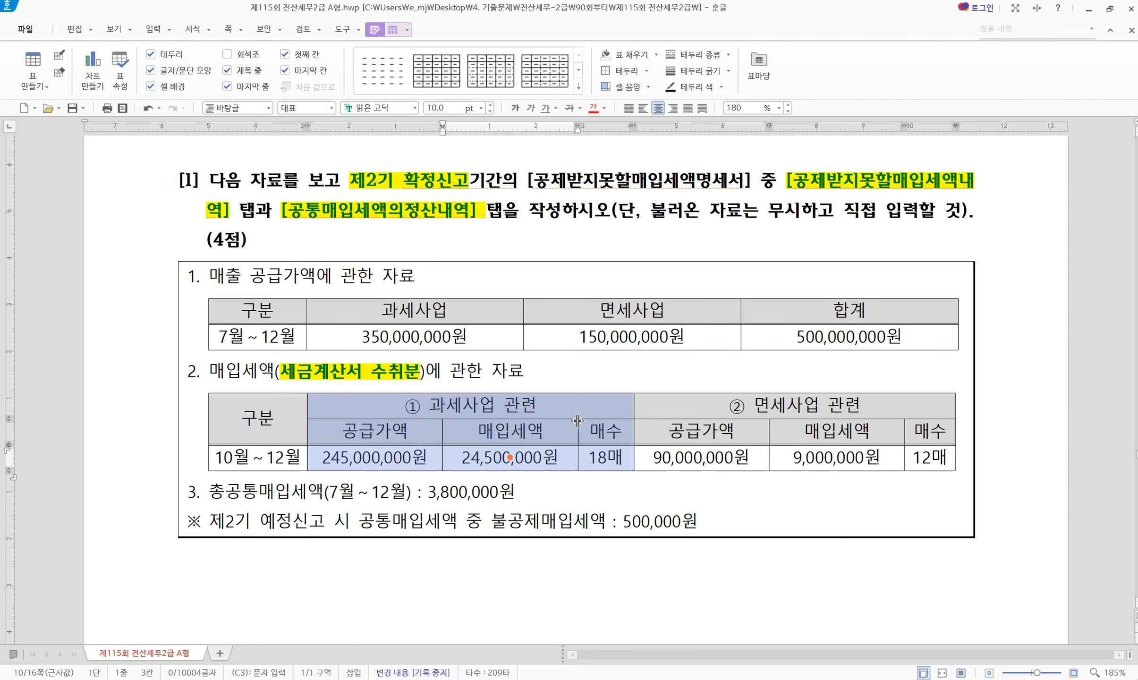
drag(708, 406, 930, 458)
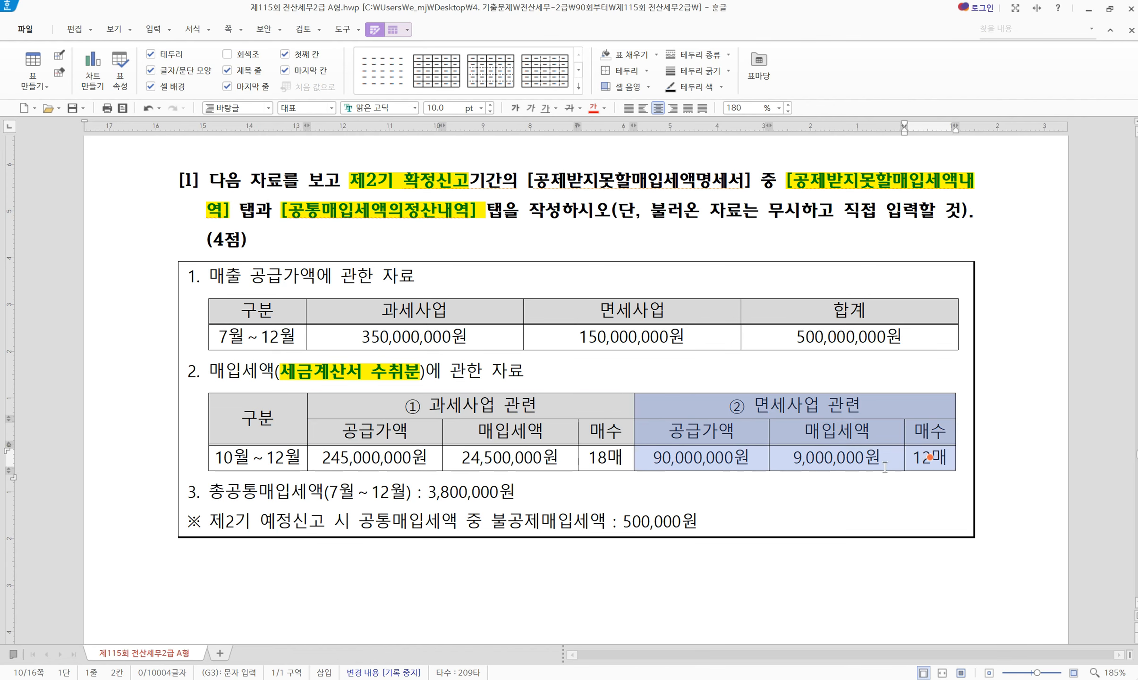
key(alt+c)
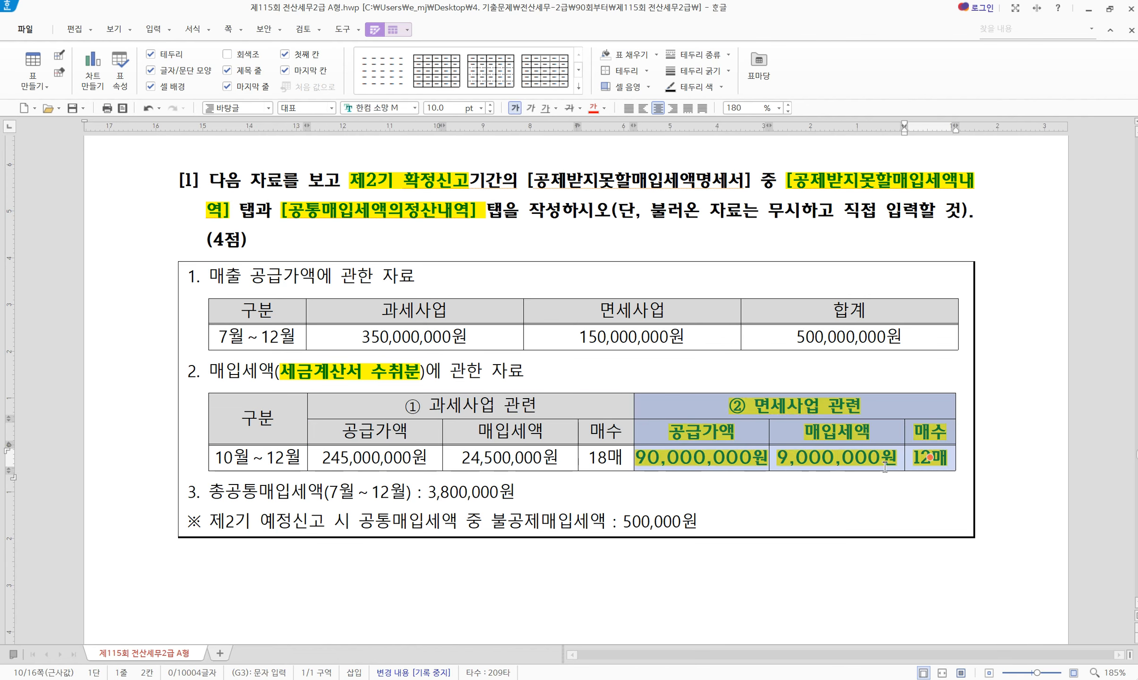
click(739, 499)
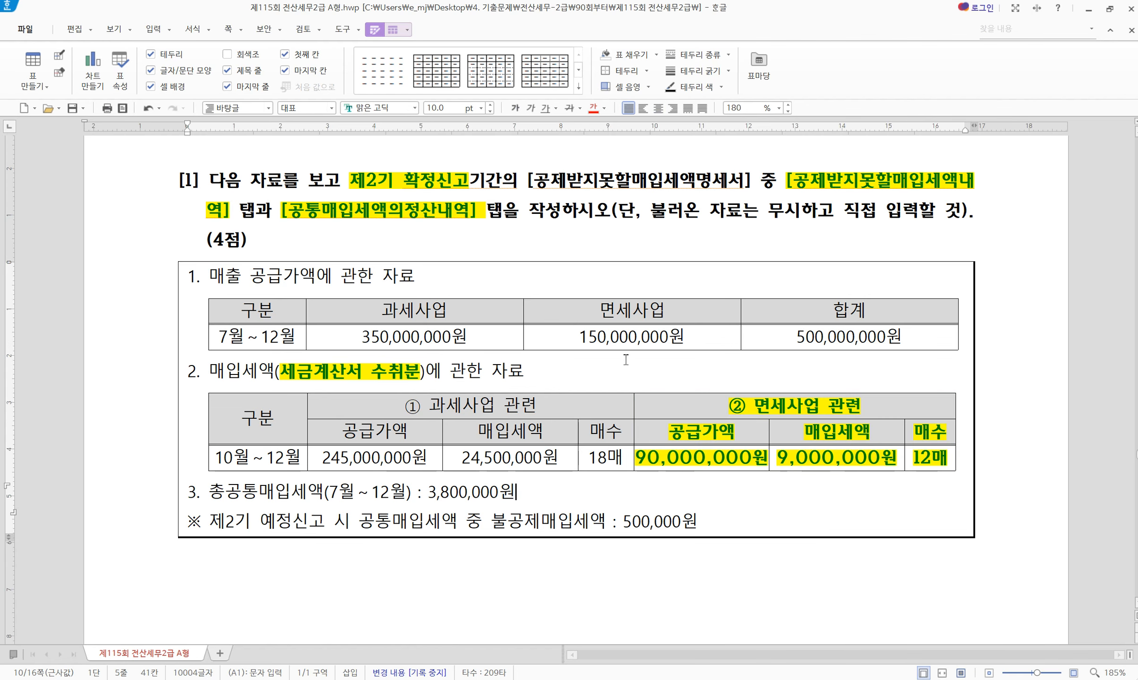
drag(227, 493, 547, 521)
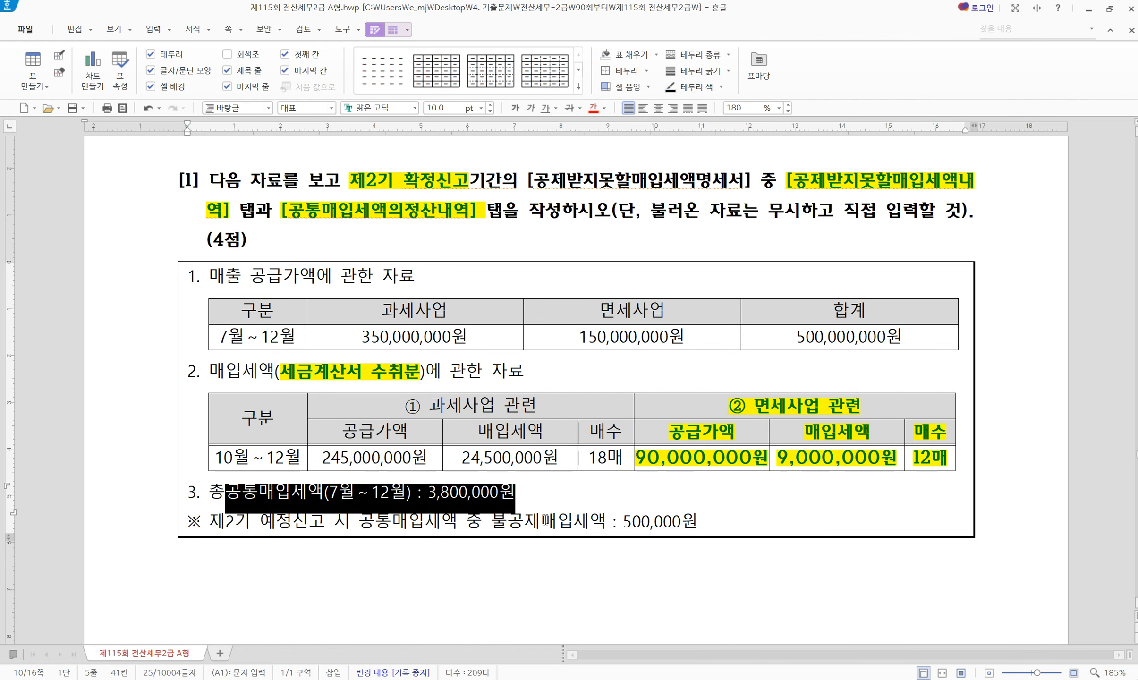
click(544, 522)
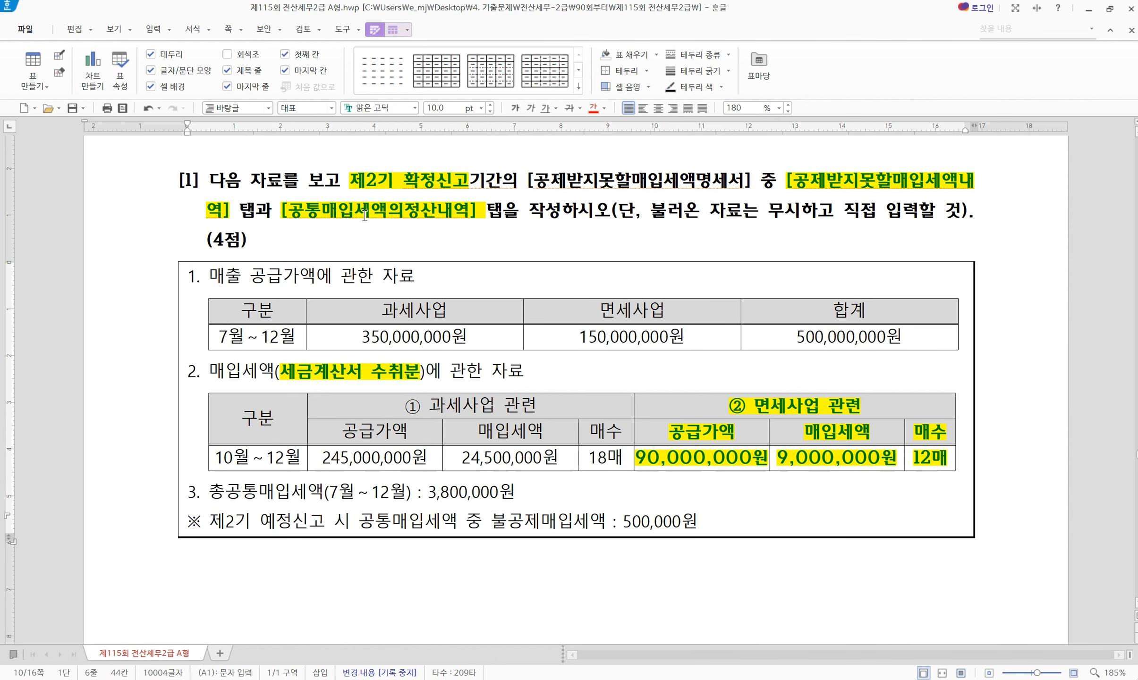
click(714, 679)
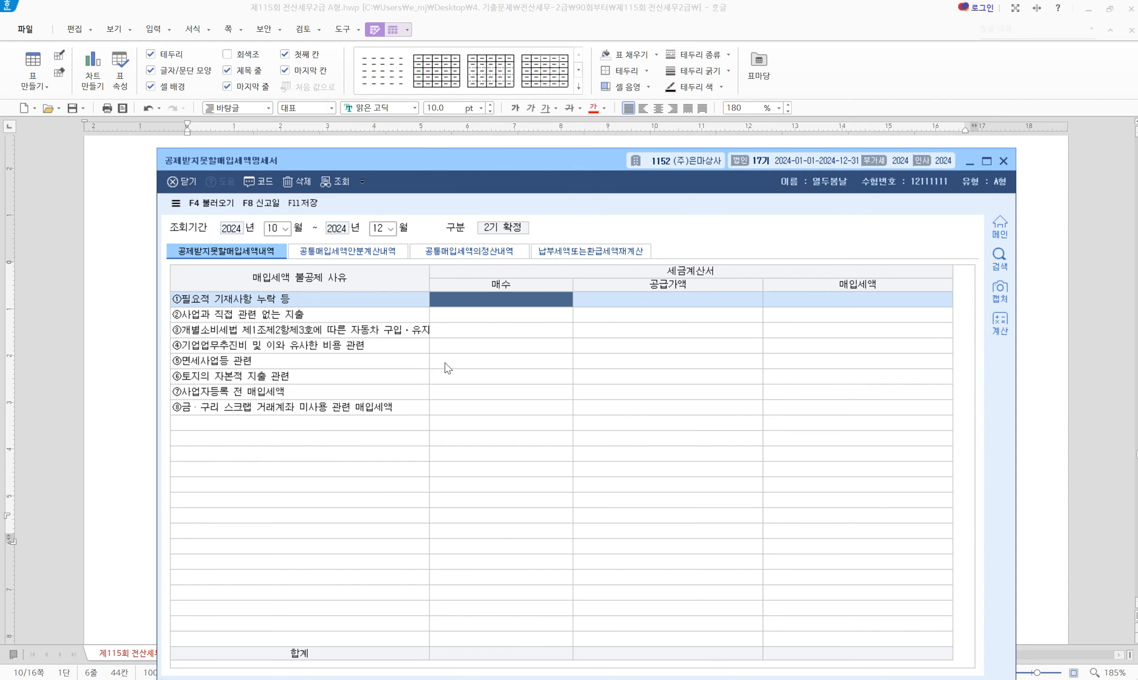
Enter 12 invoices and 90,000,000 supply (9,000,000 tax) on row ⑤ 면세사업등 관련
click(463, 364)
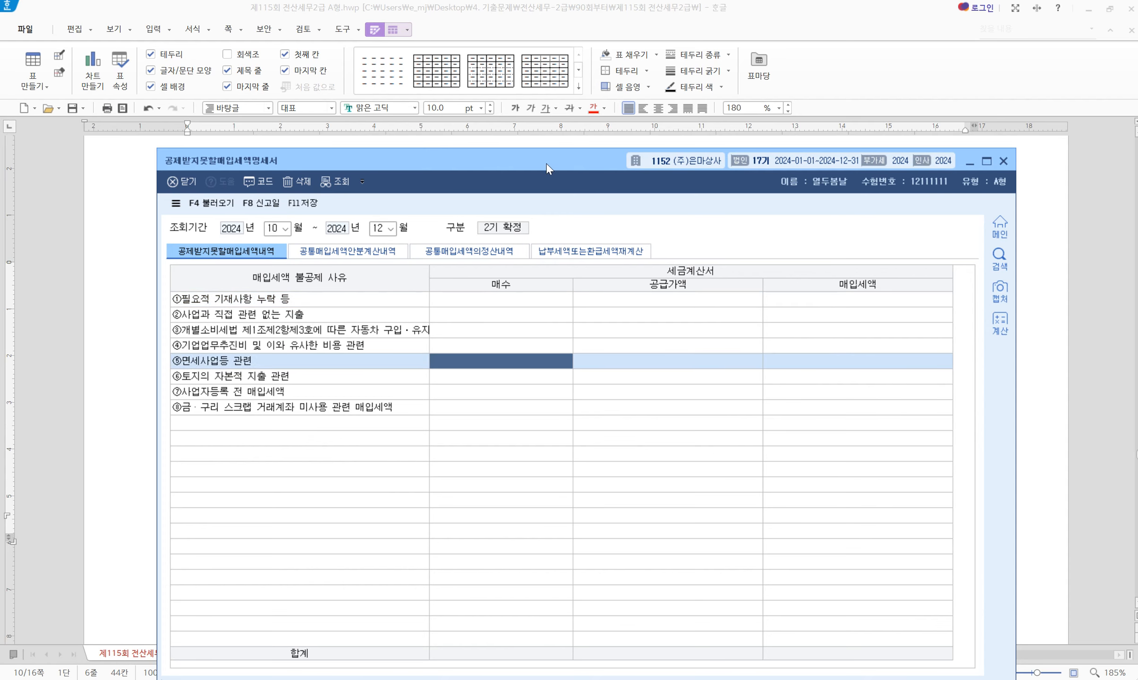
drag(547, 164, 532, 184)
text(12)
key(Return)
text(90000000)
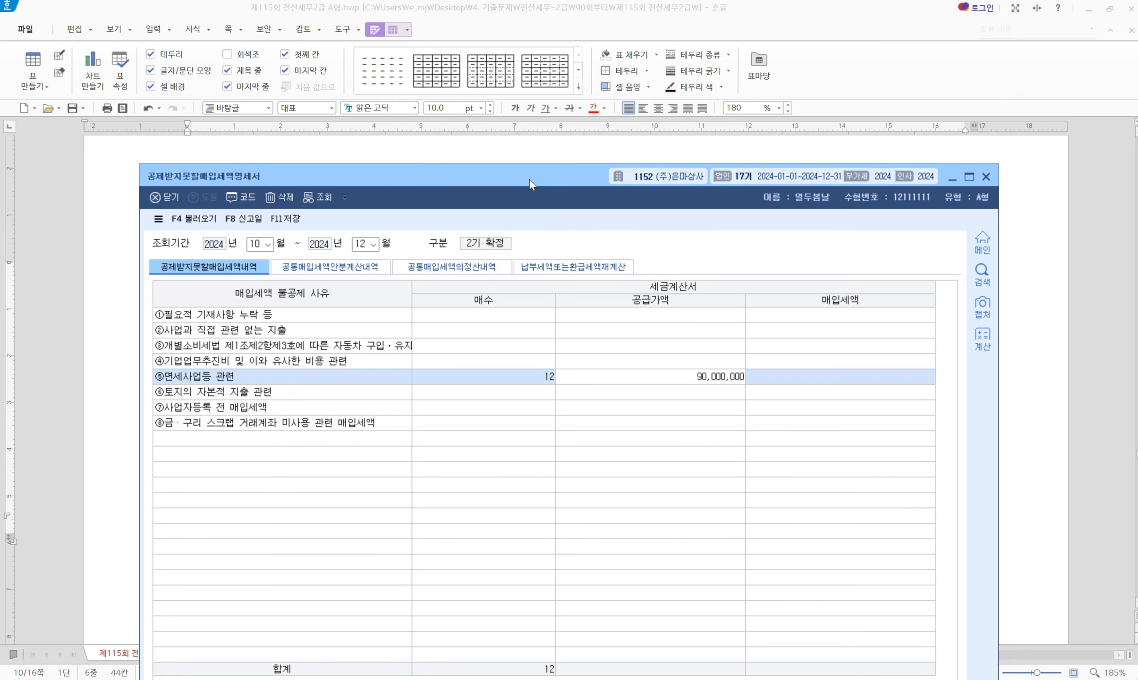
key(Return)
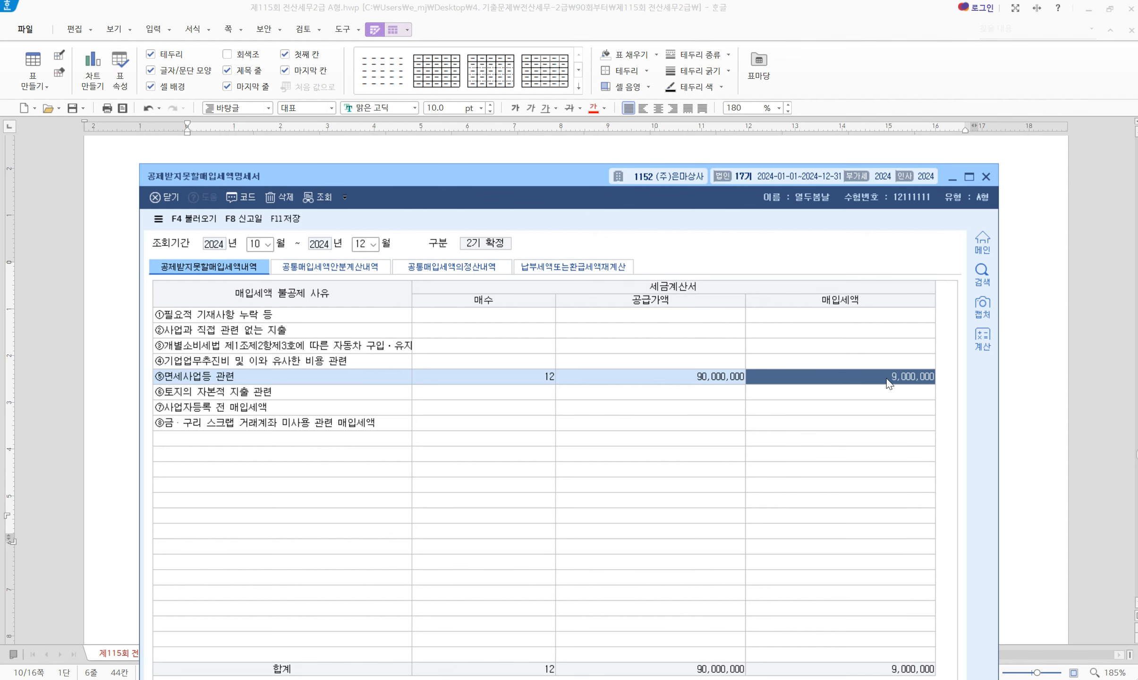
click(479, 269)
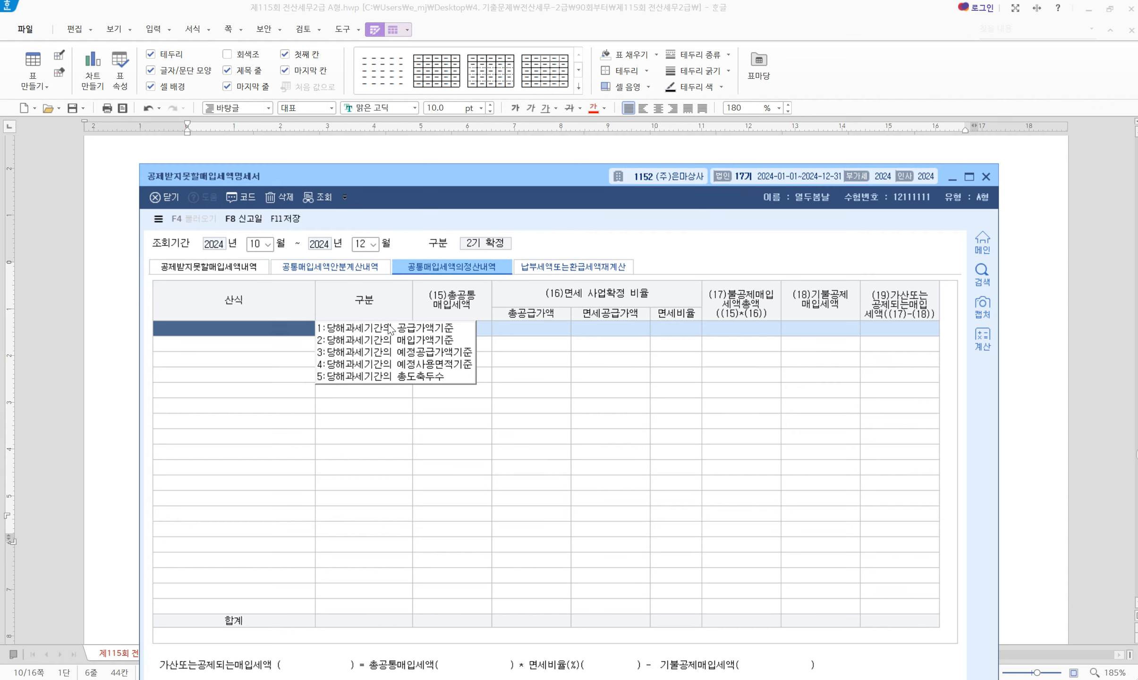
Choose 1.당해과세기간의 공급가액기준 and enter 3,800,000 as (15) 총공통매입세액
click(415, 332)
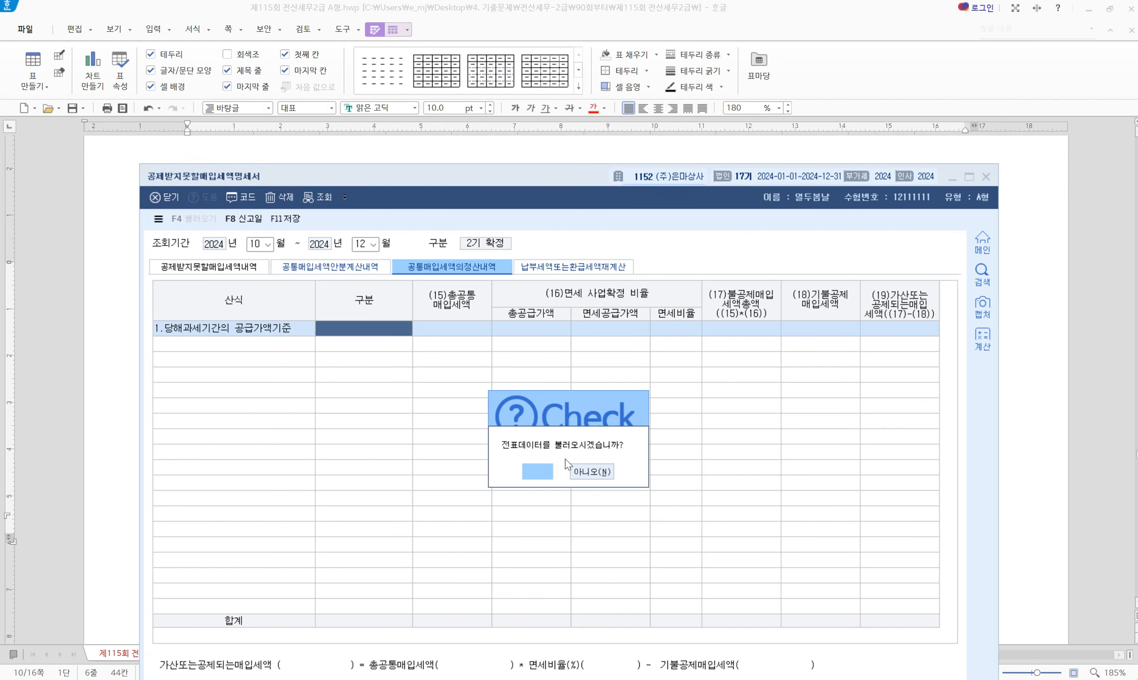
click(592, 471)
click(457, 333)
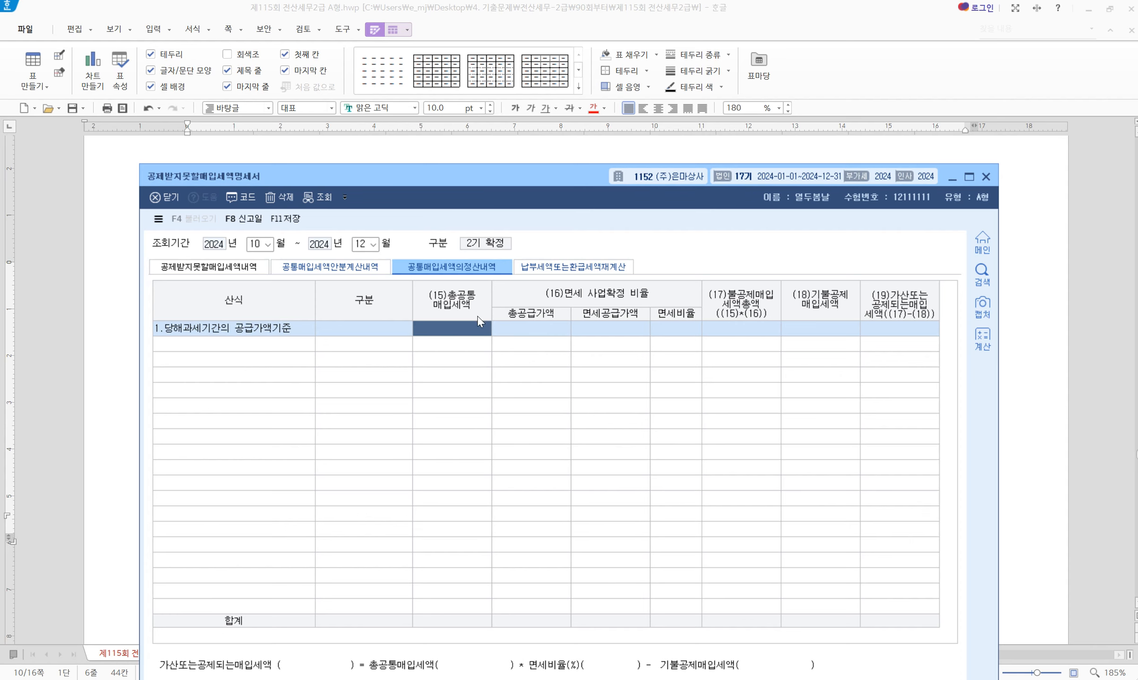
click(455, 152)
scroll(348, 427, down, 1)
drag(211, 419, 533, 421)
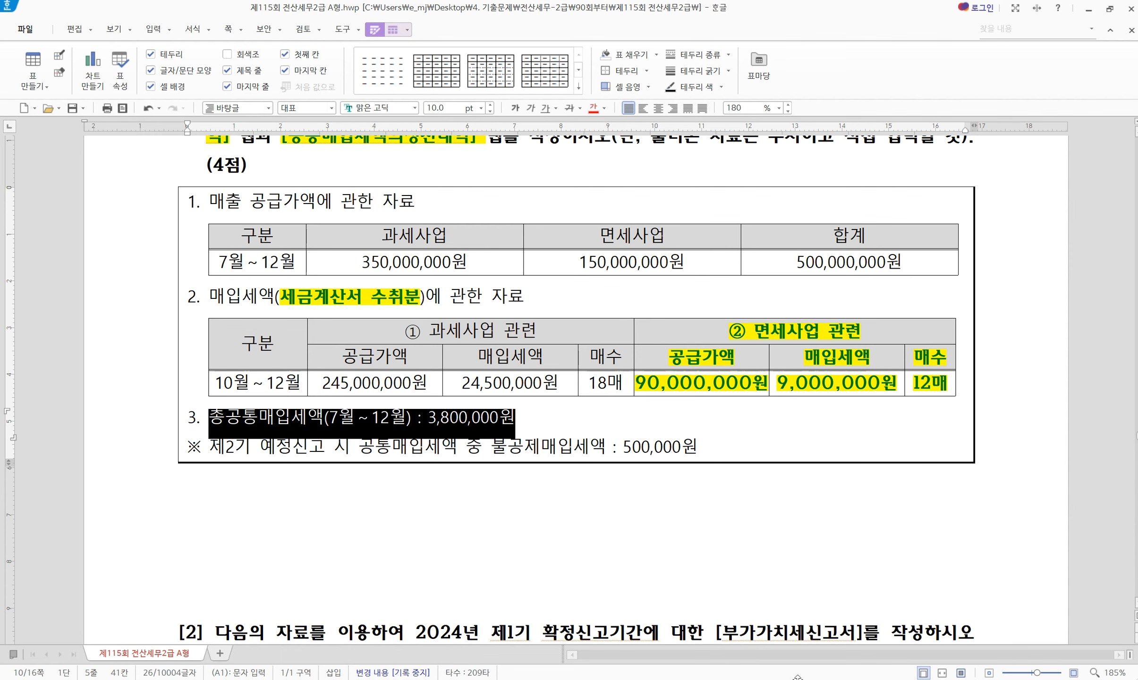
key(alt+Tab)
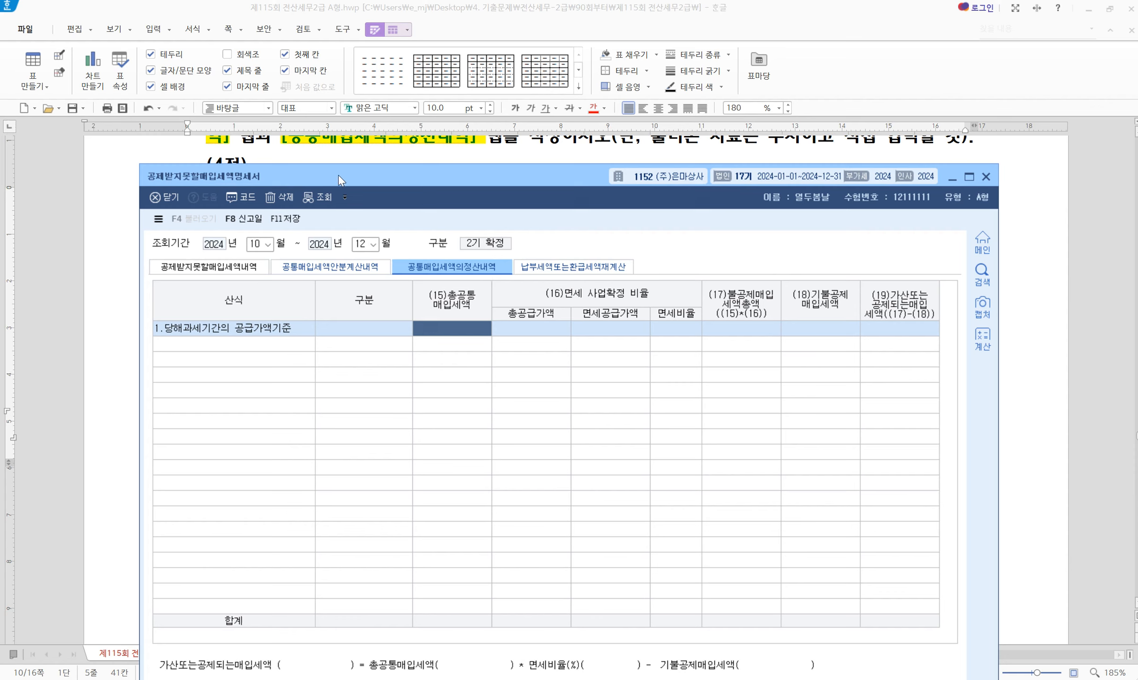
text(3,800,000)
key(Return)
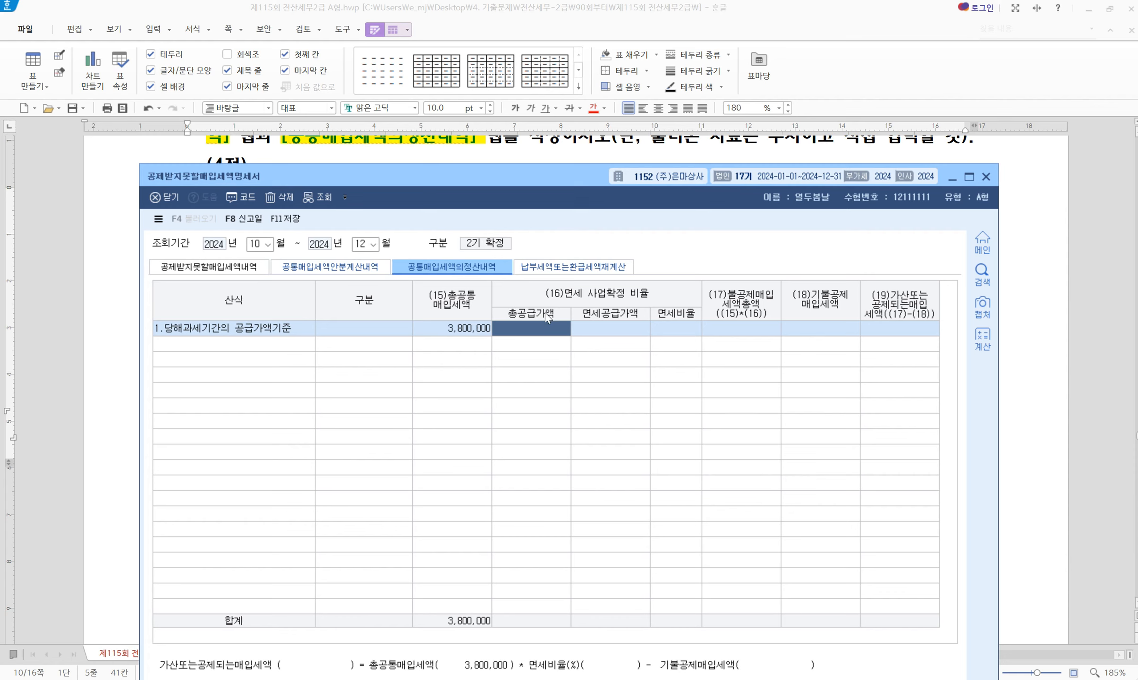
Mark the 합계 500,000,000원 and 면세사업 150,000,000원 columns in the question's 공급가액 table
click(475, 152)
drag(282, 236, 799, 272)
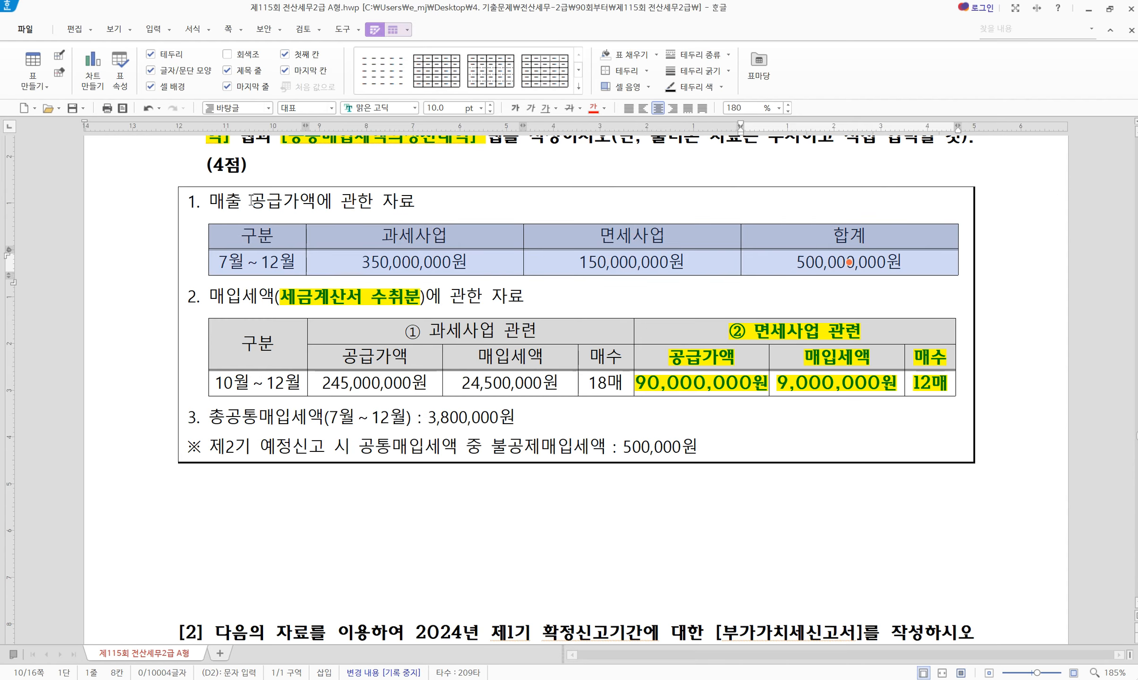
drag(252, 201, 316, 202)
drag(785, 269, 791, 240)
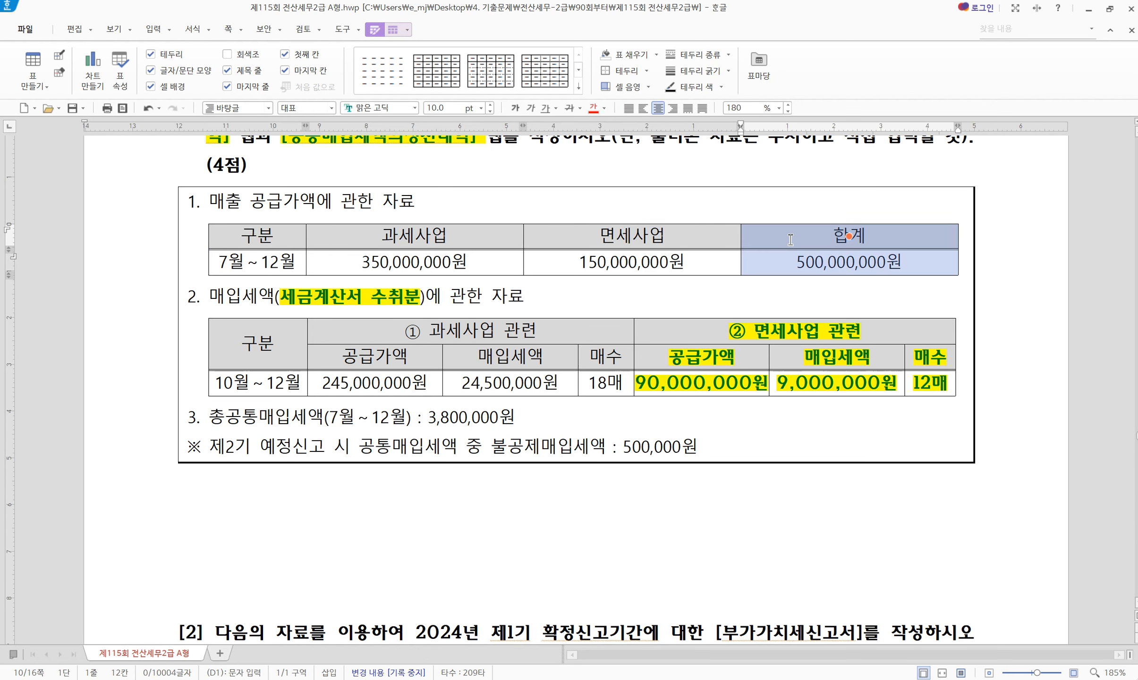
drag(590, 263, 583, 244)
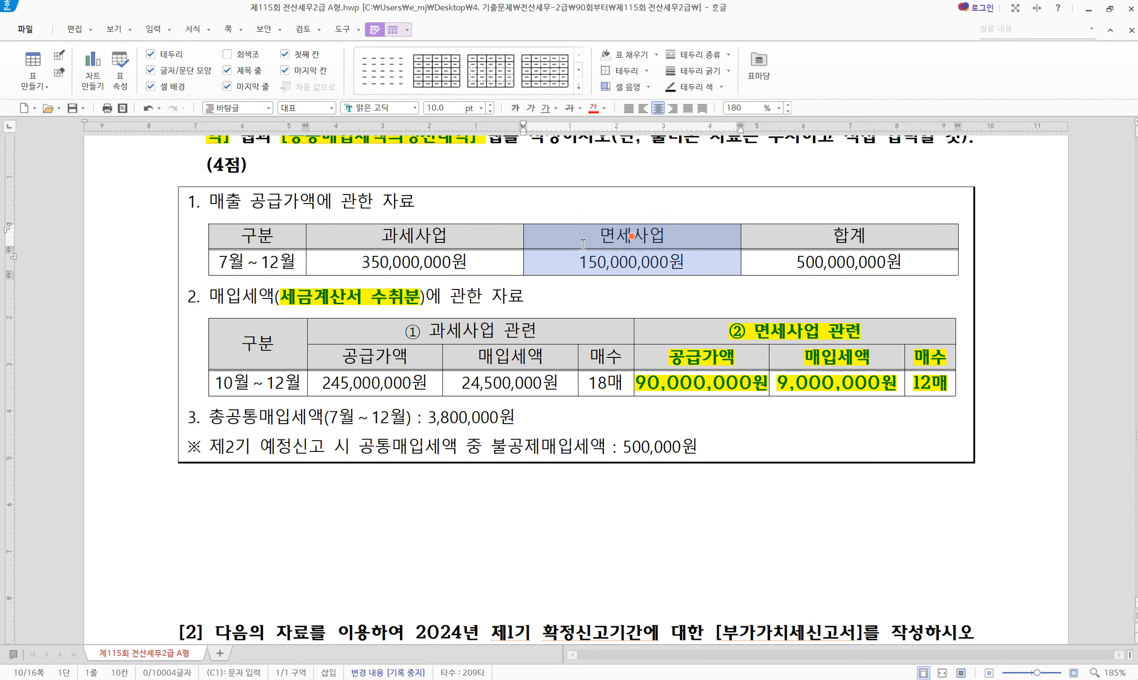
drag(660, 238, 785, 268)
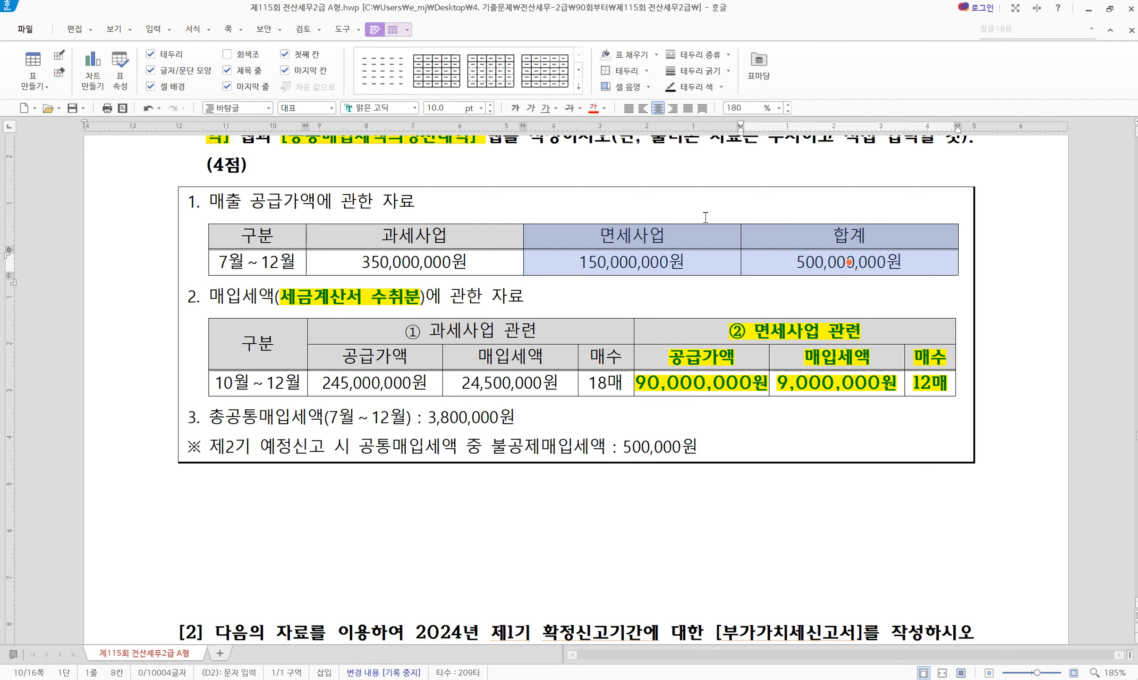
key(alt+Tab)
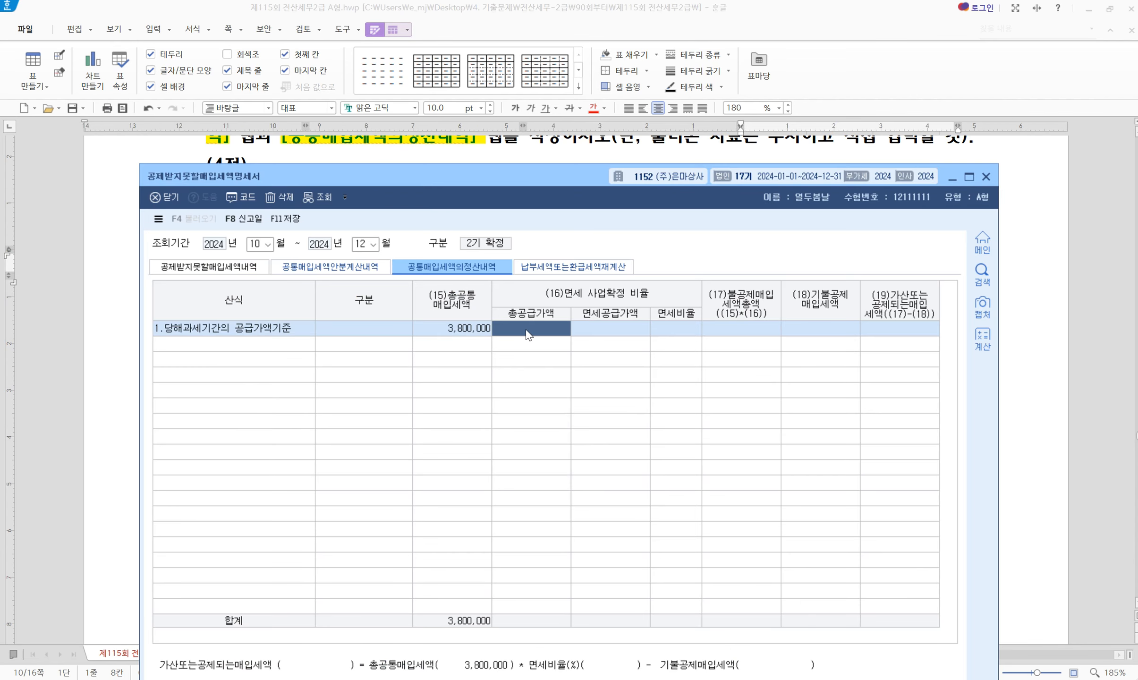
Enter total supply 500,000,000 and tax-exempt supply 150,000,000 in the settlement row
text(500000000)
key(Return)
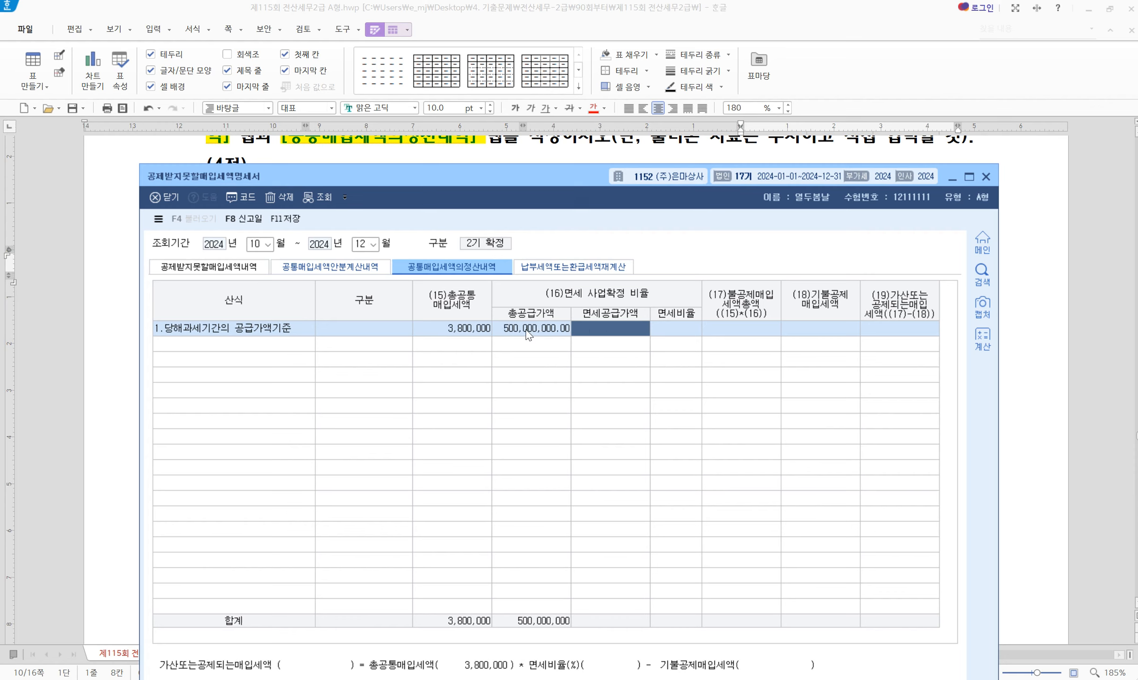
text(150000000)
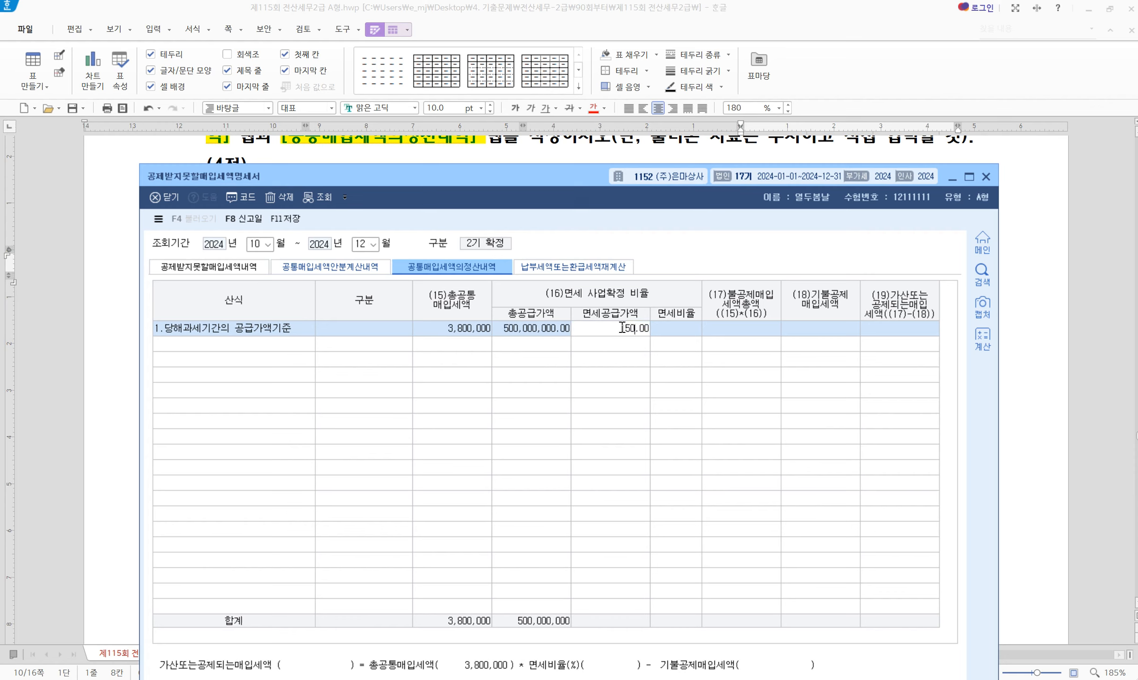
key(Return)
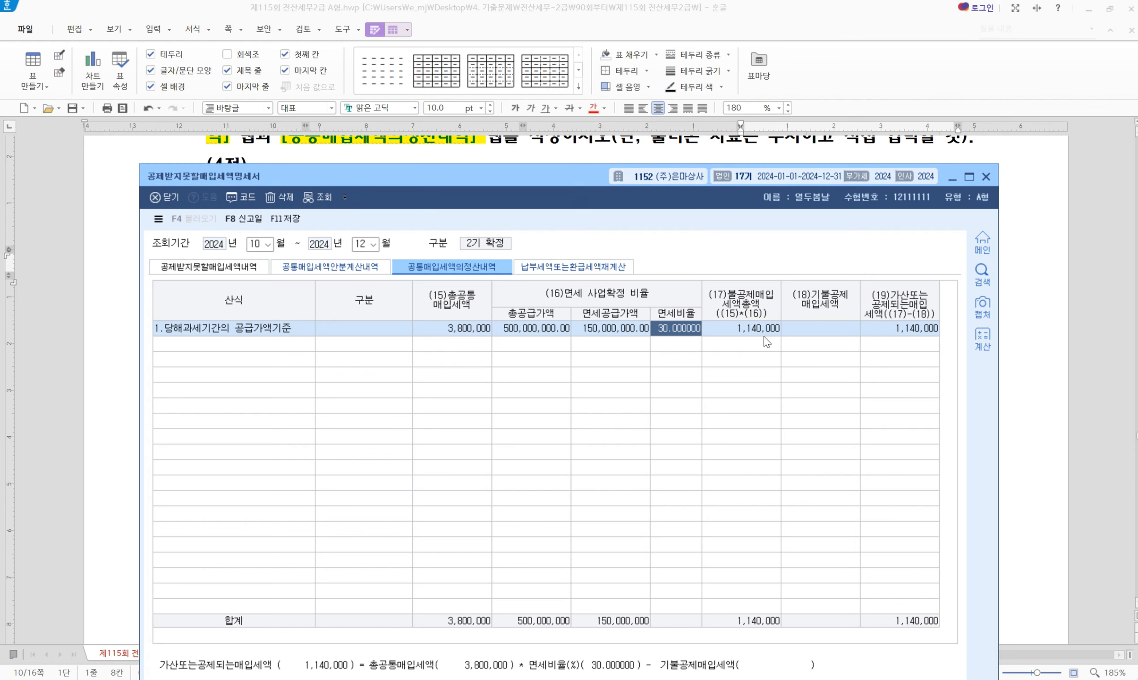
Enter 500,000 as (18) 기불공제매입세액, leaving 640,000 added back, and save the statement
click(827, 331)
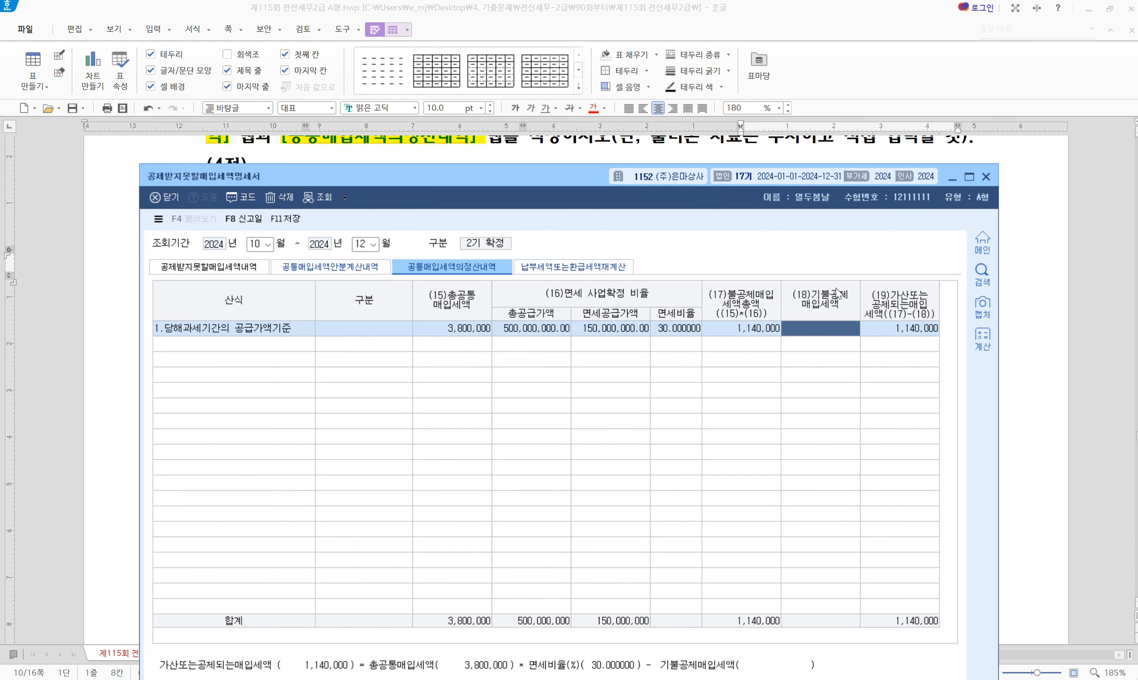
click(1014, 482)
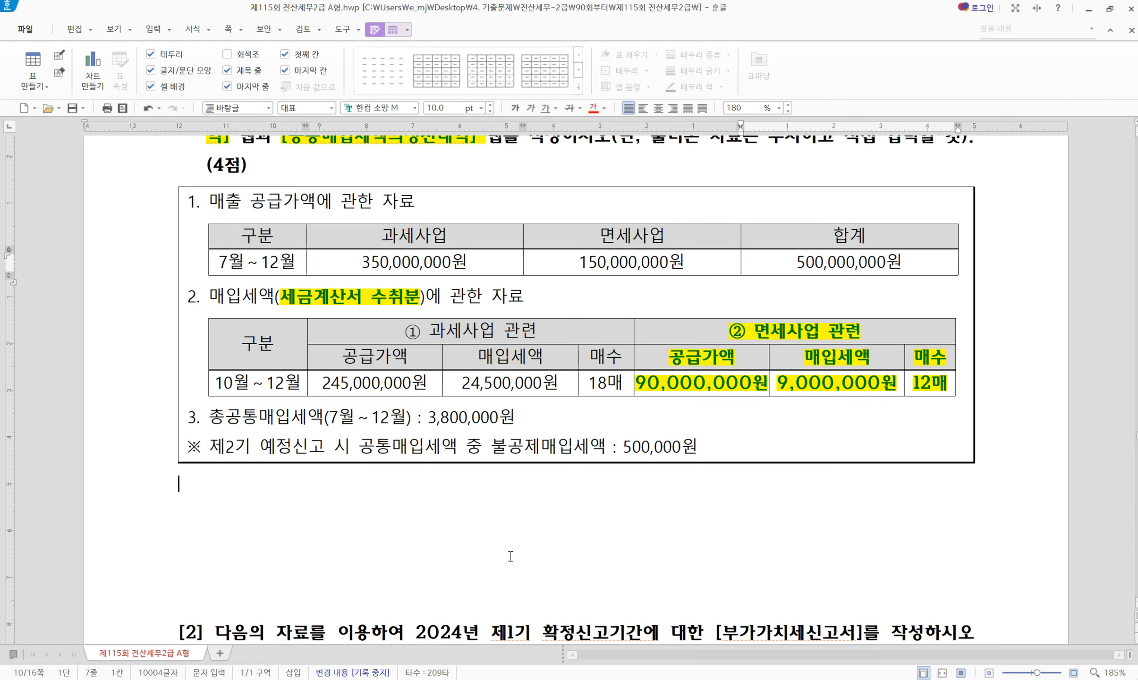
drag(334, 376, 699, 392)
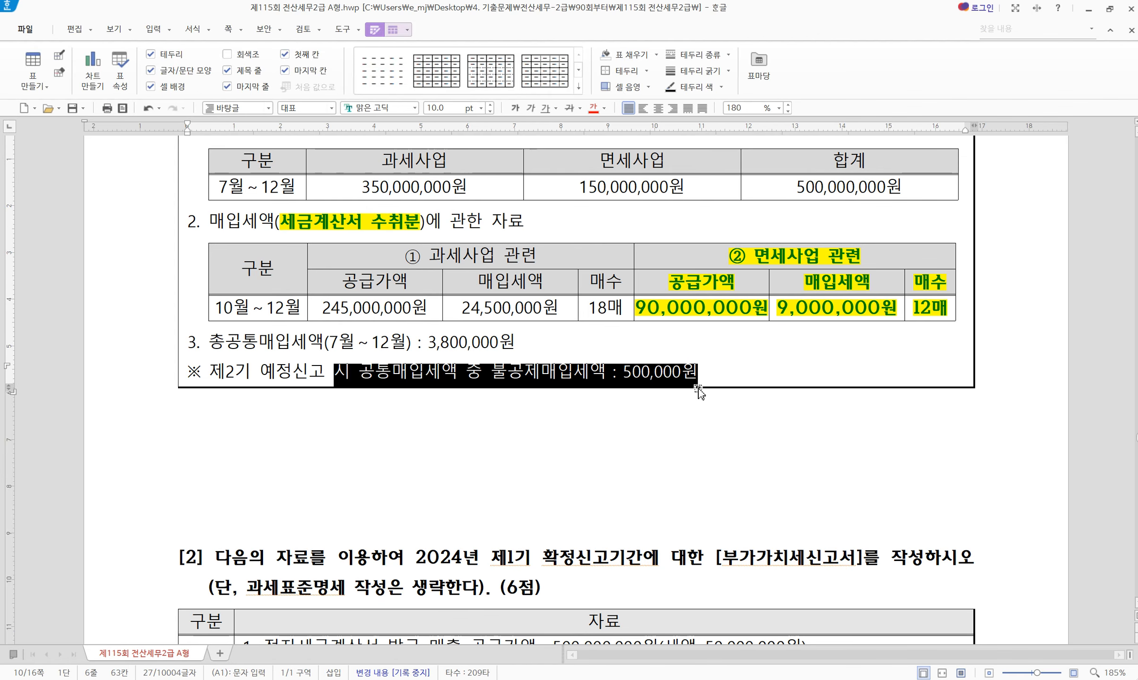
click(711, 462)
key(alt+Tab)
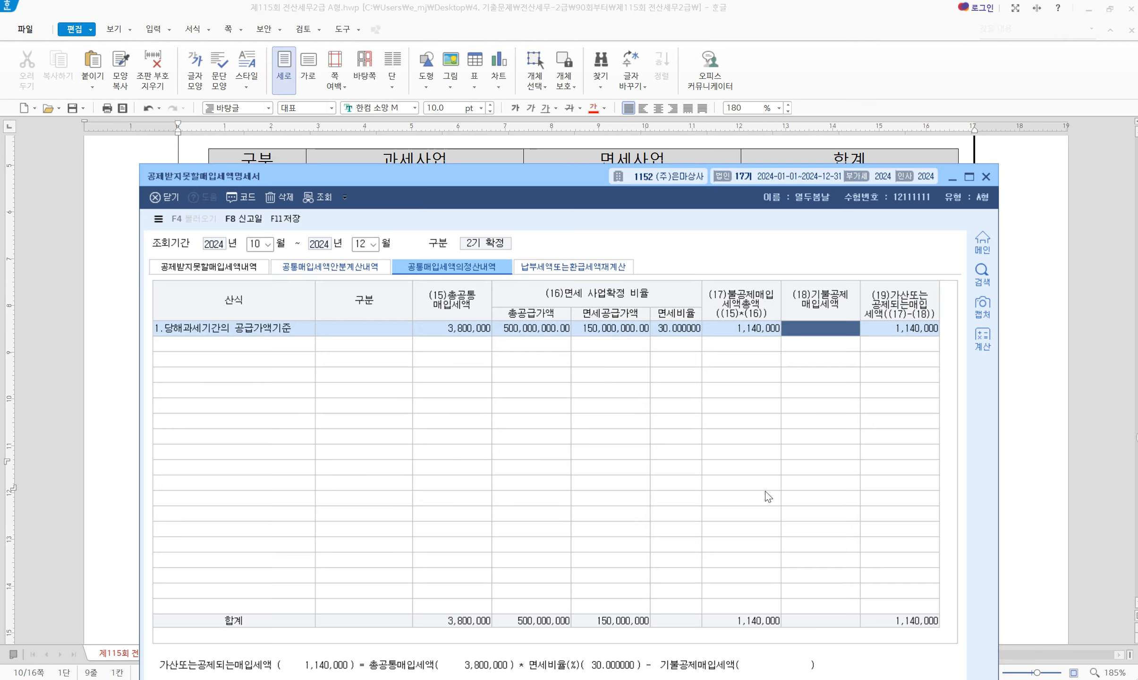
text(5000000)
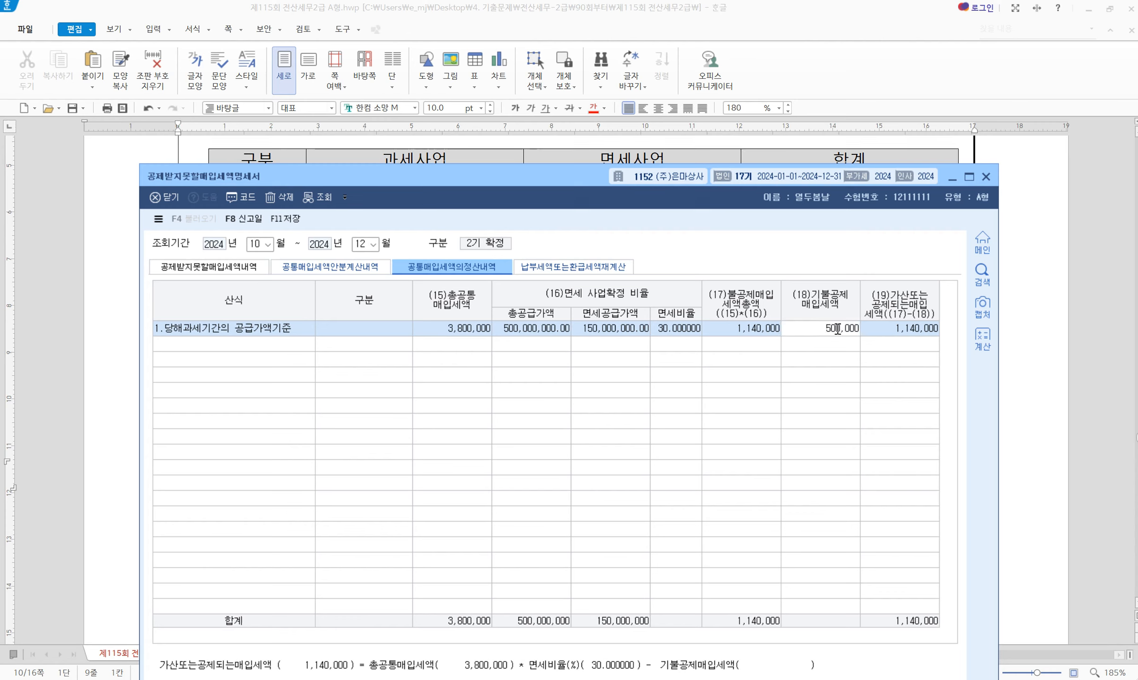
key(Return)
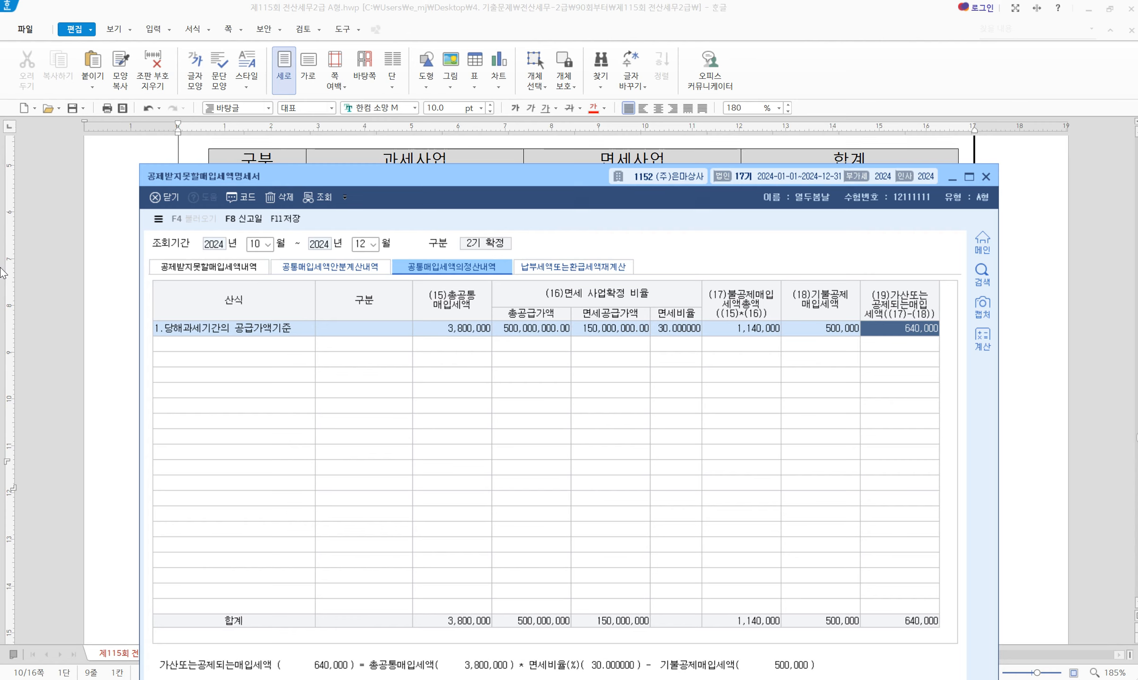
click(273, 222)
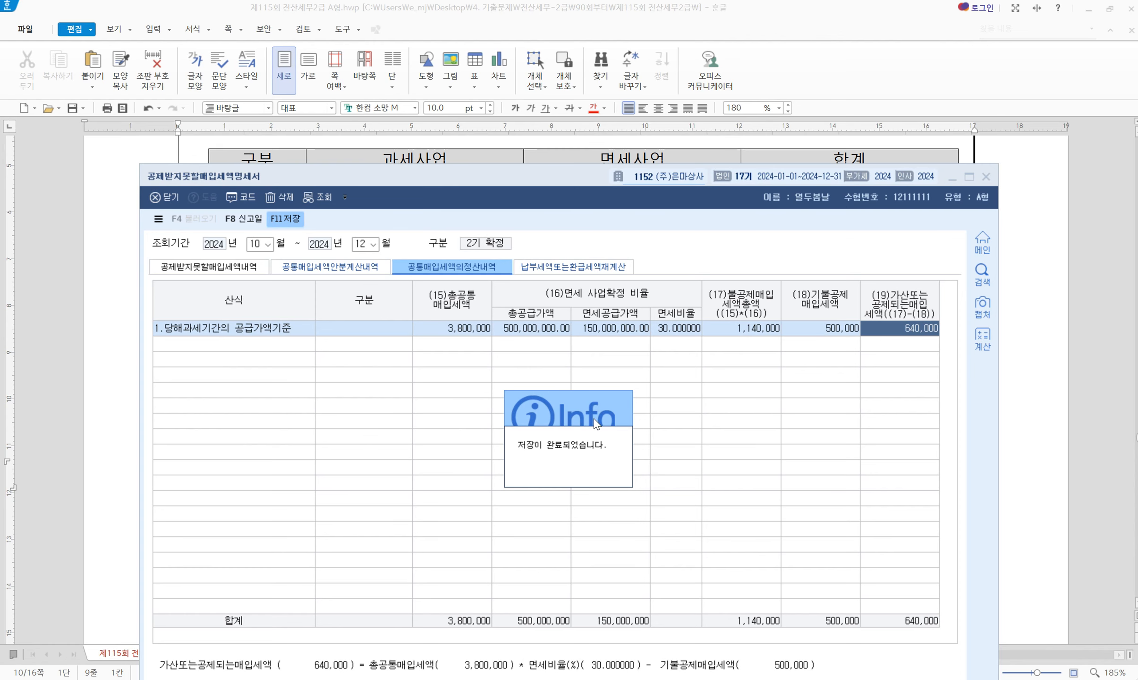
click(985, 177)
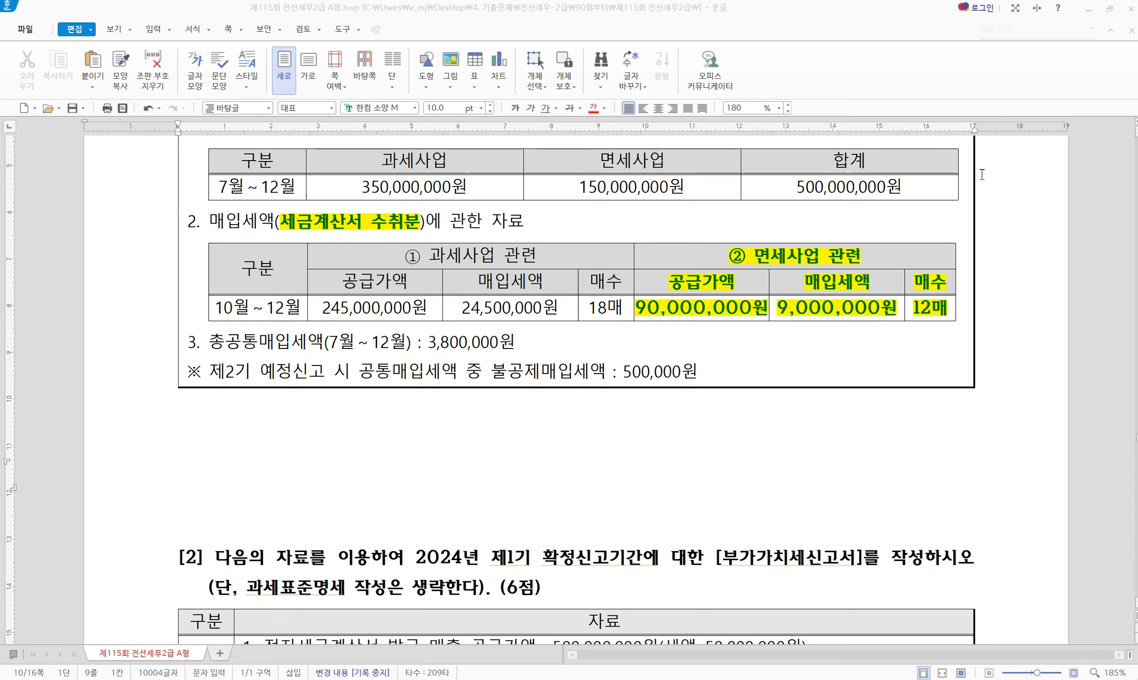
scroll(312, 373, down, 8)
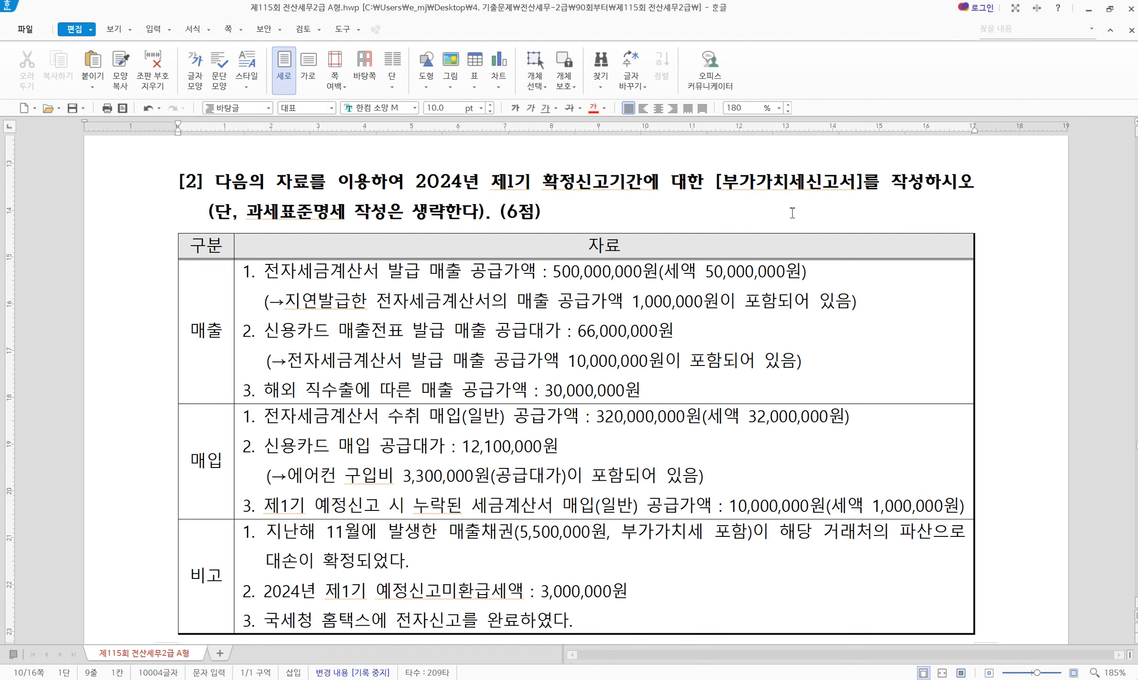
Mark '[부가가치세신고서]' and '제1기 확정신고' in question [2], then open 부가가치세신고서 for April–June
drag(716, 182, 863, 182)
scroll(724, 203, up, 1)
drag(492, 220, 608, 226)
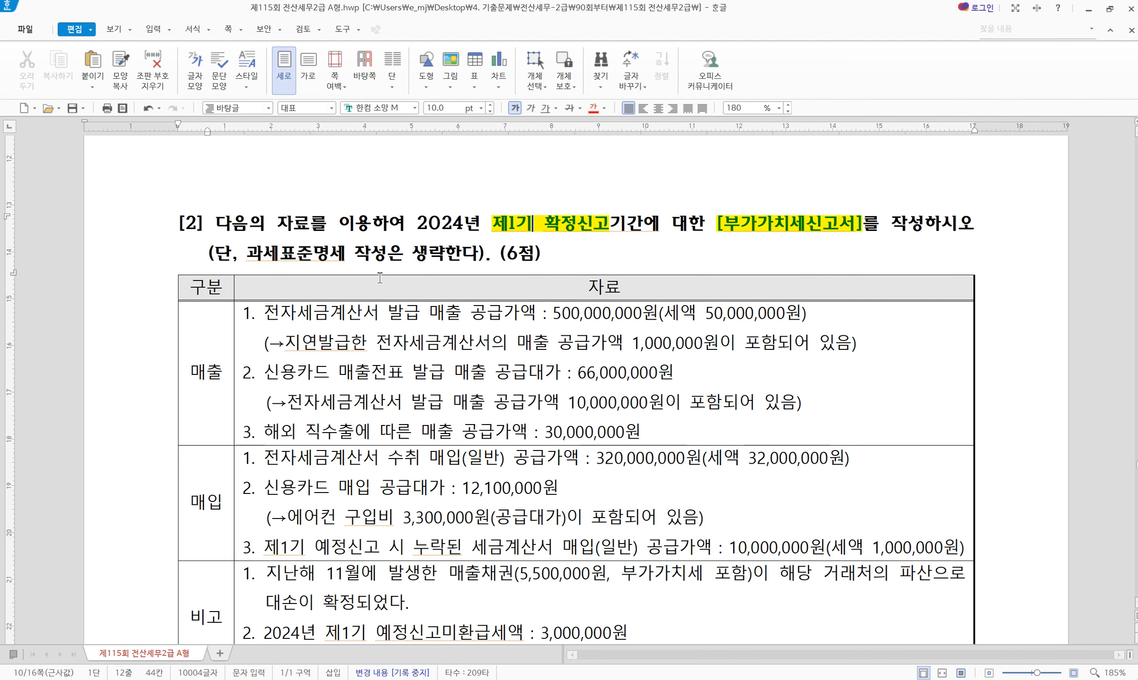
scroll(607, 416, down, 2)
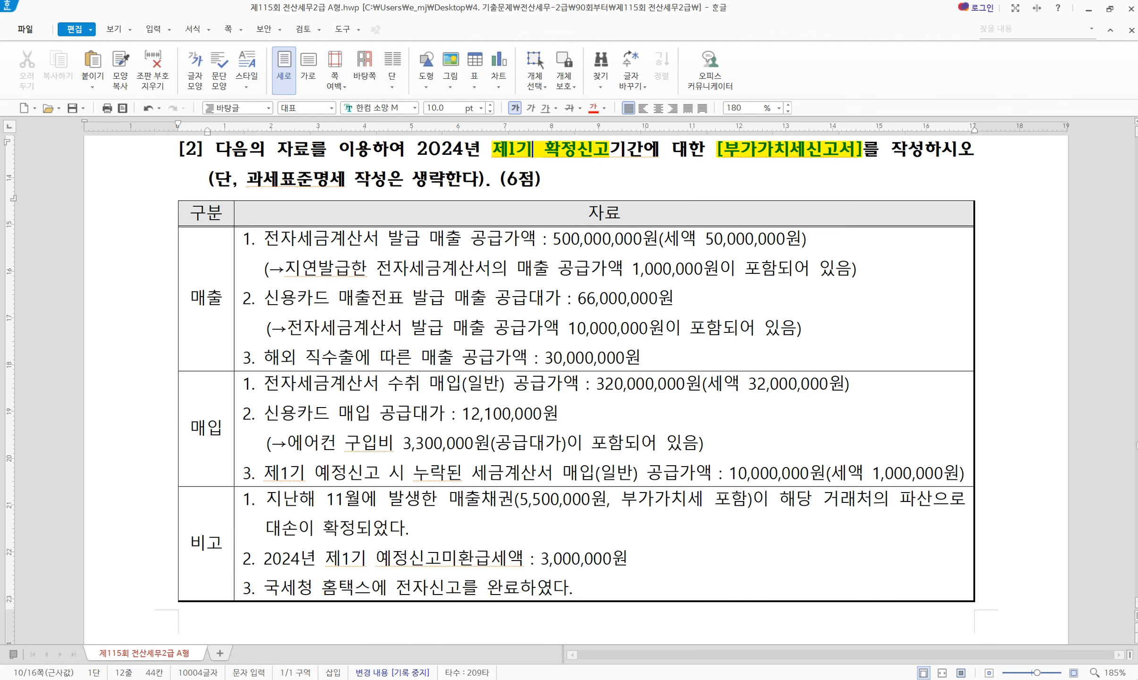
key(alt+Tab)
click(340, 198)
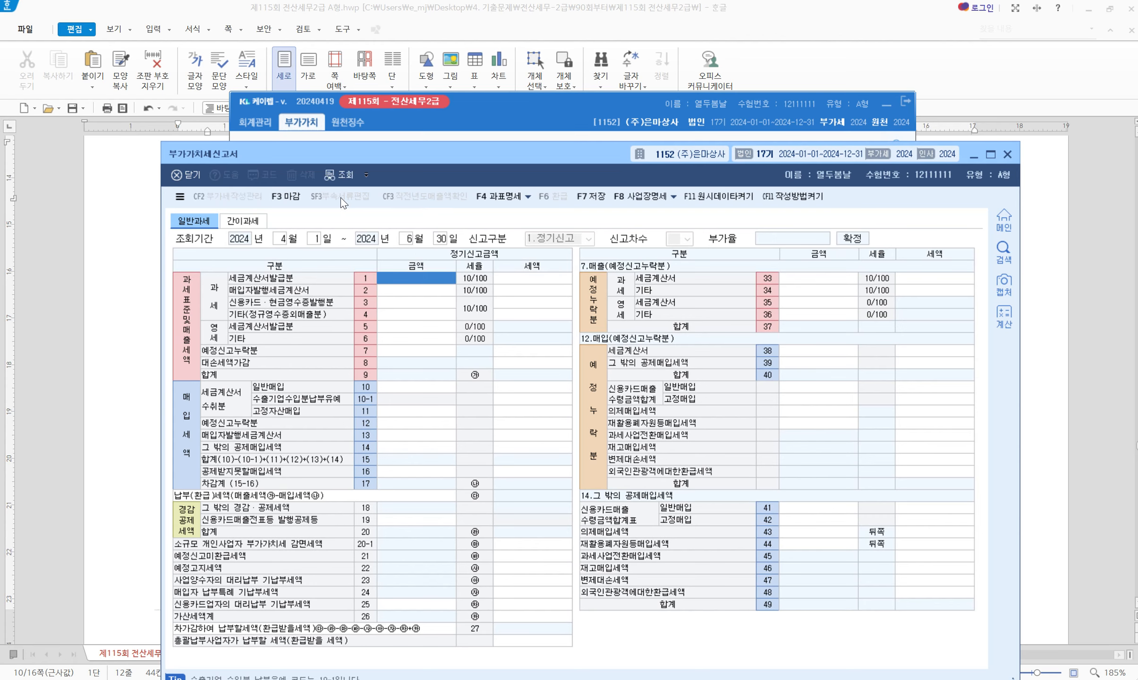
Enter 500,000,000 on line 1 세금계산서발급분 (50,000,000 tax) and show 25.가산세명세
click(127, 204)
scroll(540, 271, down, 2)
scroll(539, 271, up, 1)
scroll(540, 271, down, 1)
scroll(539, 271, up, 1)
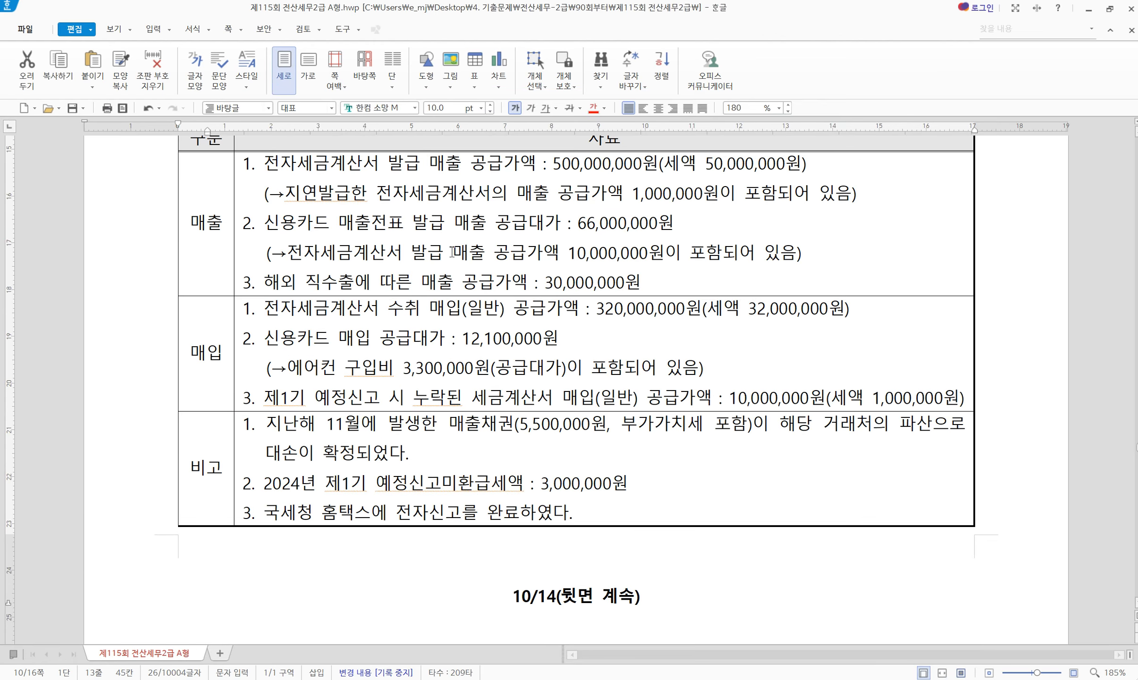
key(alt+Tab)
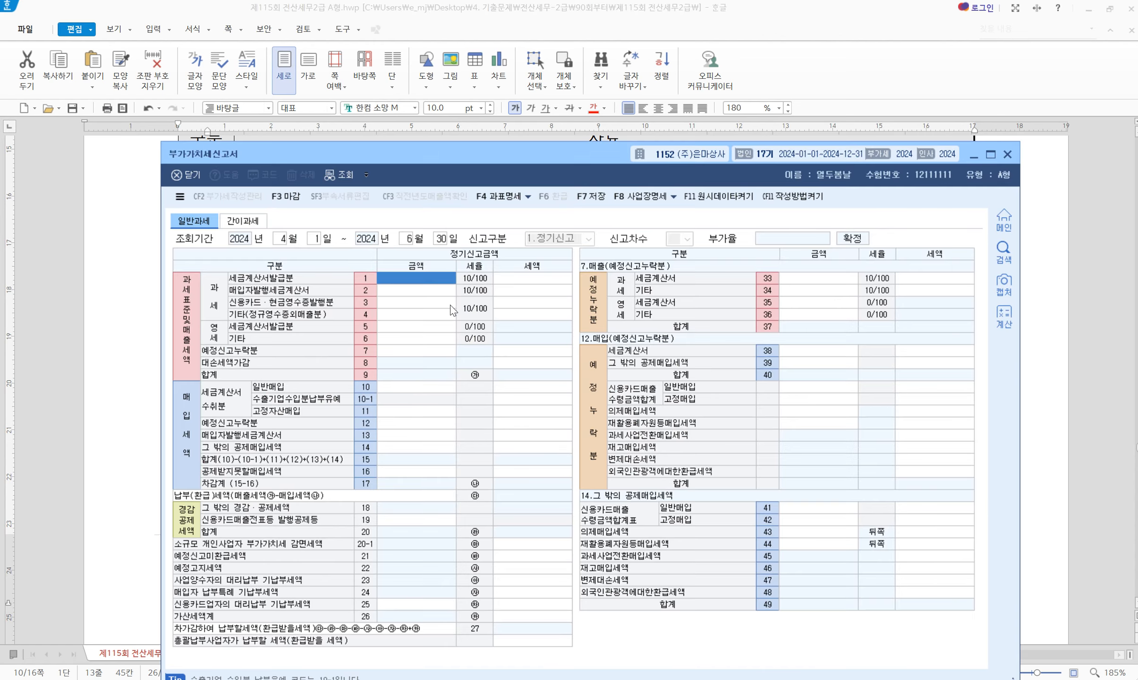
drag(486, 162, 491, 291)
drag(498, 330, 498, 316)
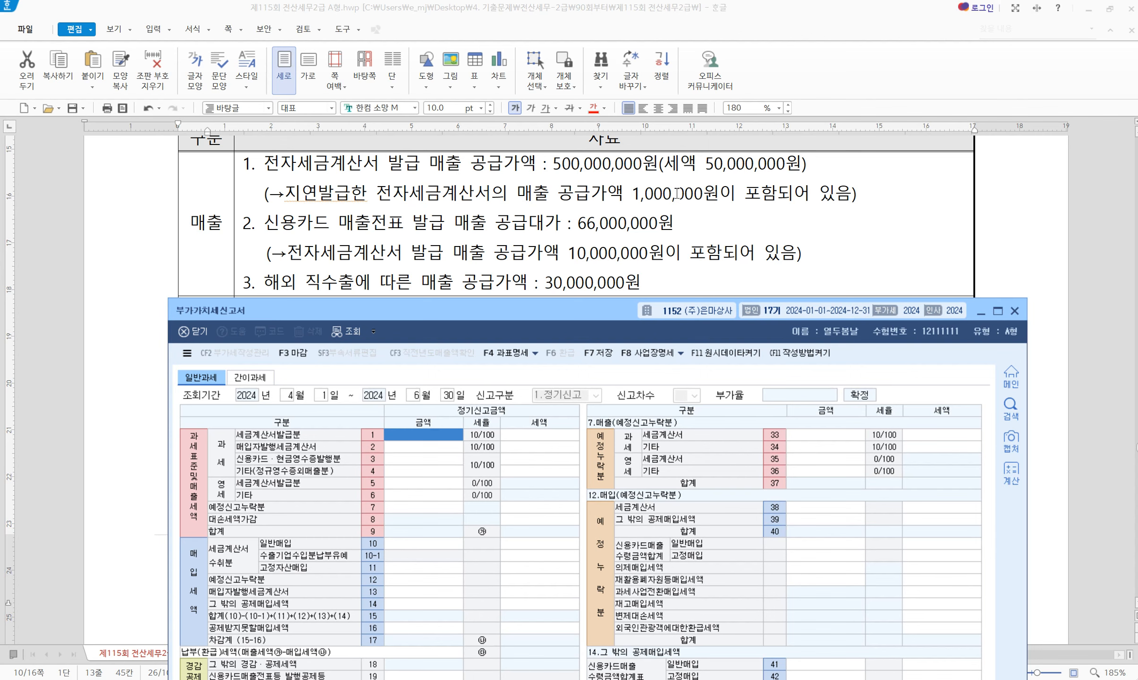
text(500000000)
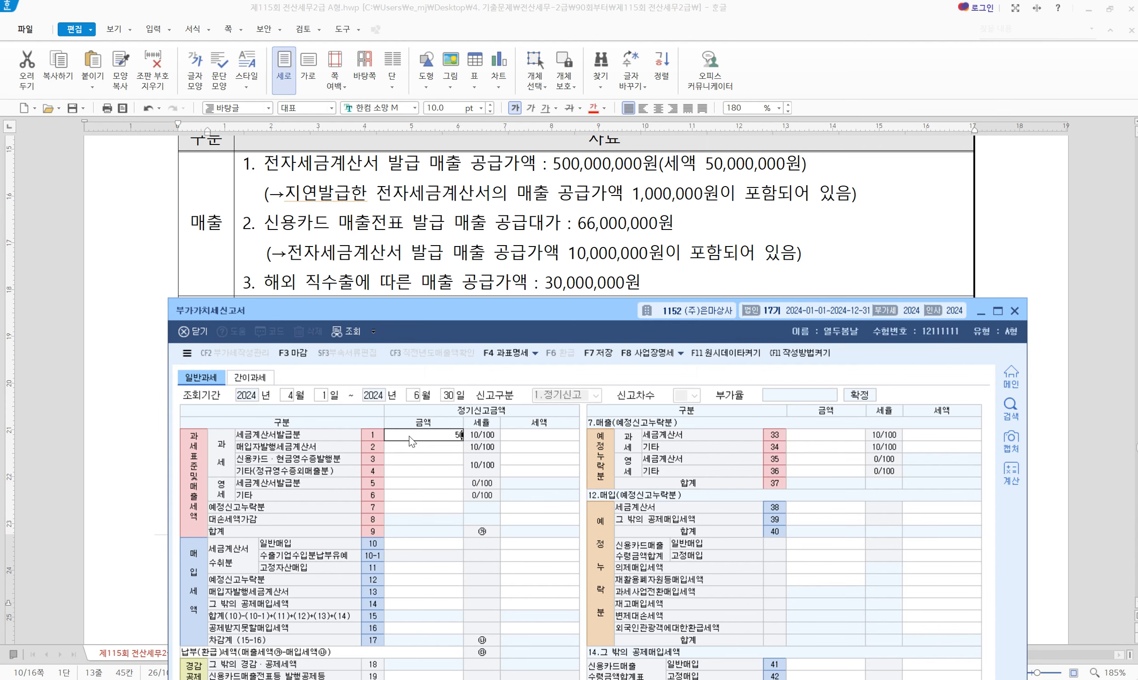
key(Return)
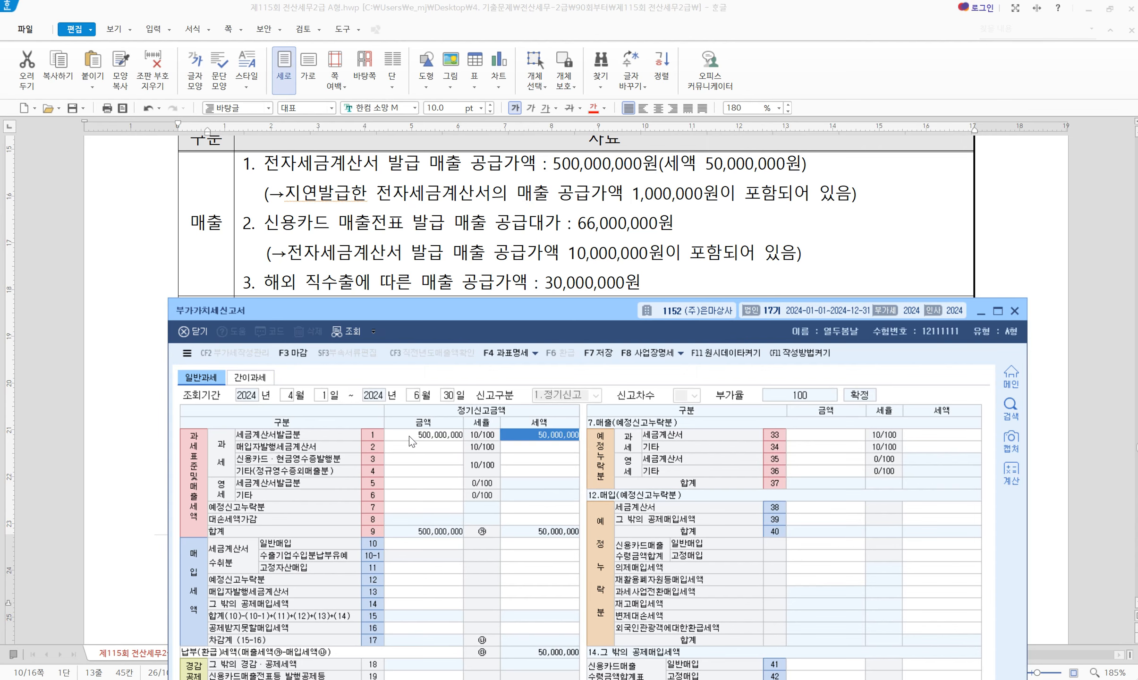
drag(471, 311, 464, 209)
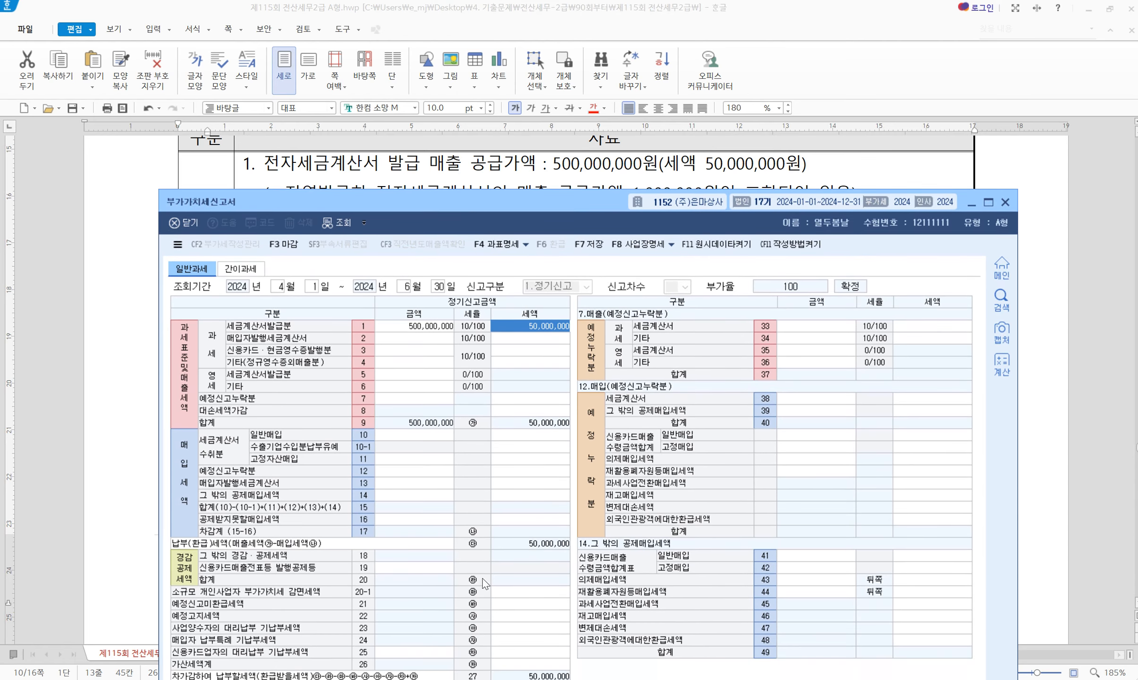
click(535, 665)
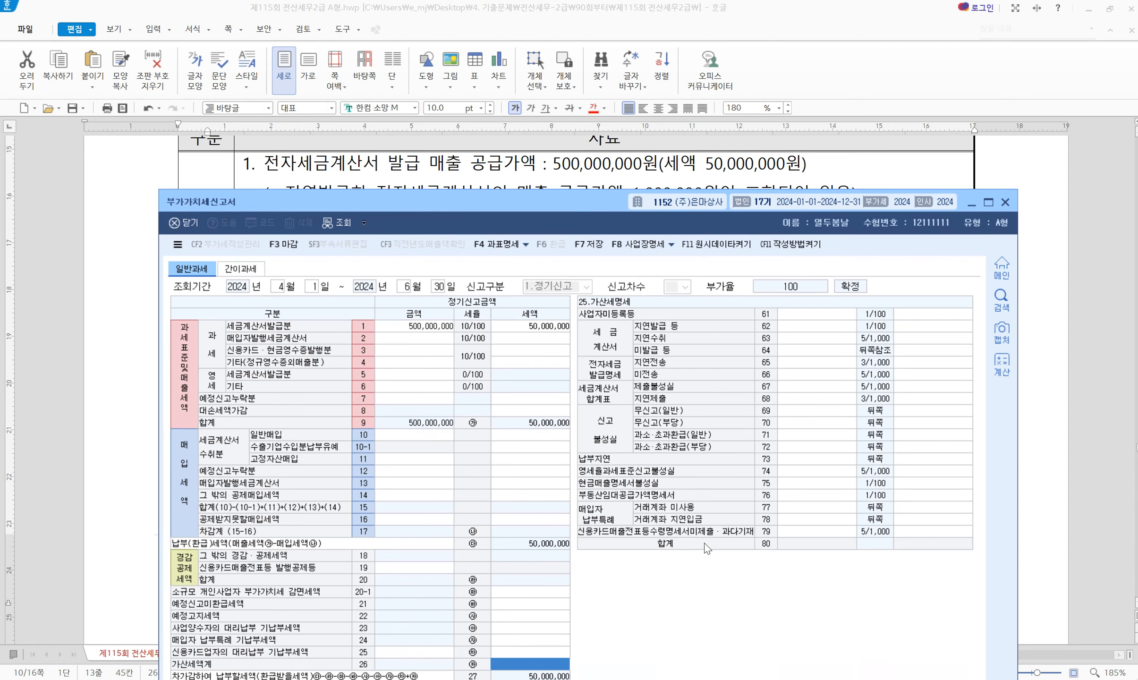
Enter 1,000,000 as the late-issuance amount on penalty line 62, producing a 10,000 penalty
click(813, 327)
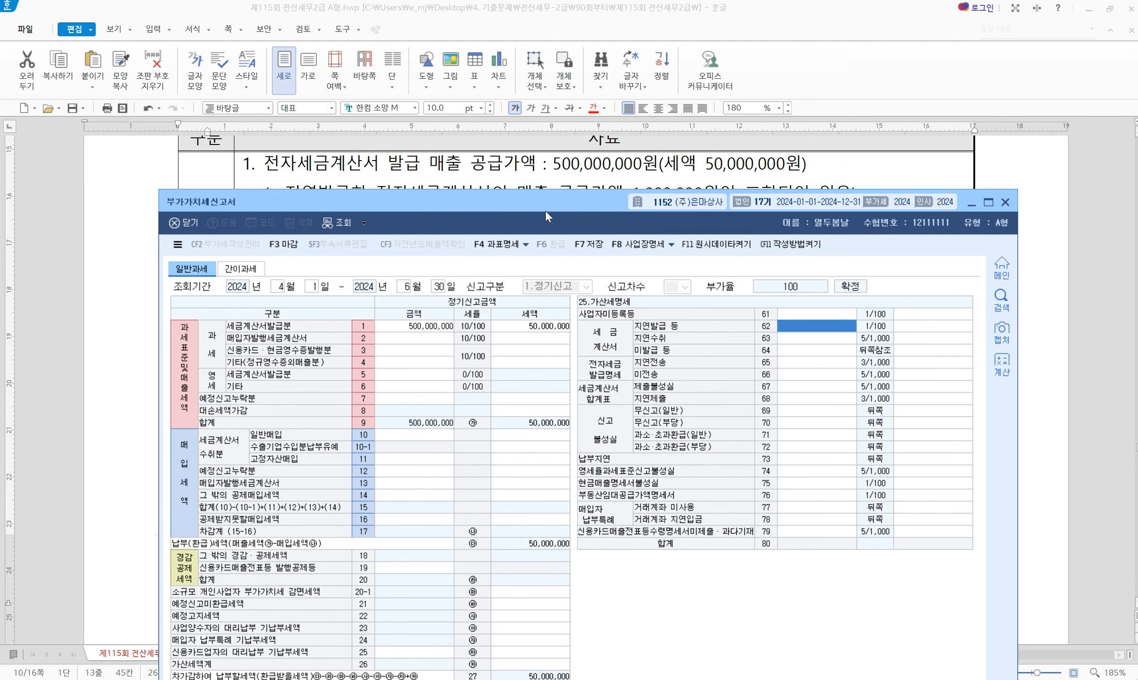
drag(546, 212, 539, 233)
text(1000000)
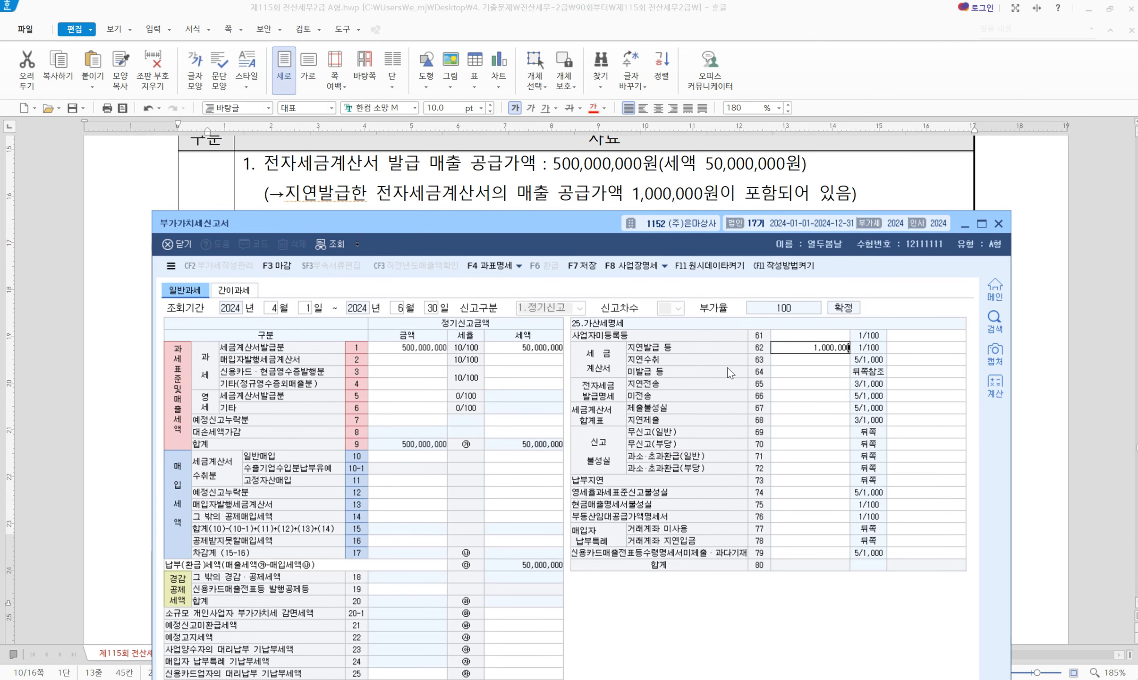
key(Return)
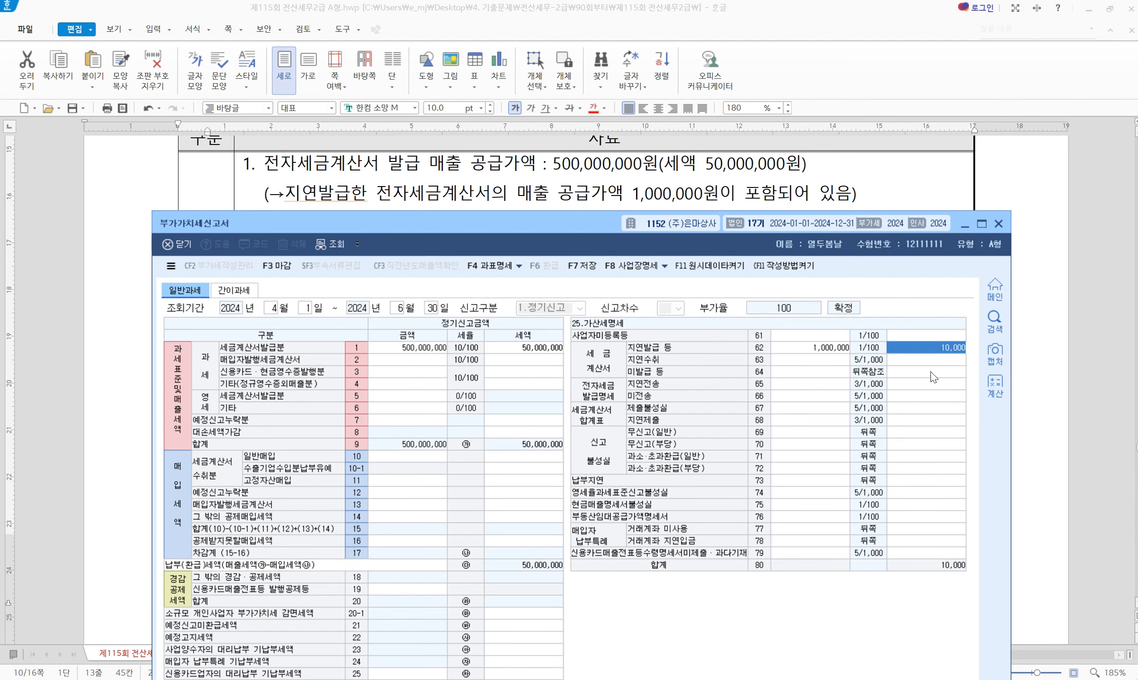
click(541, 201)
scroll(407, 280, down, 2)
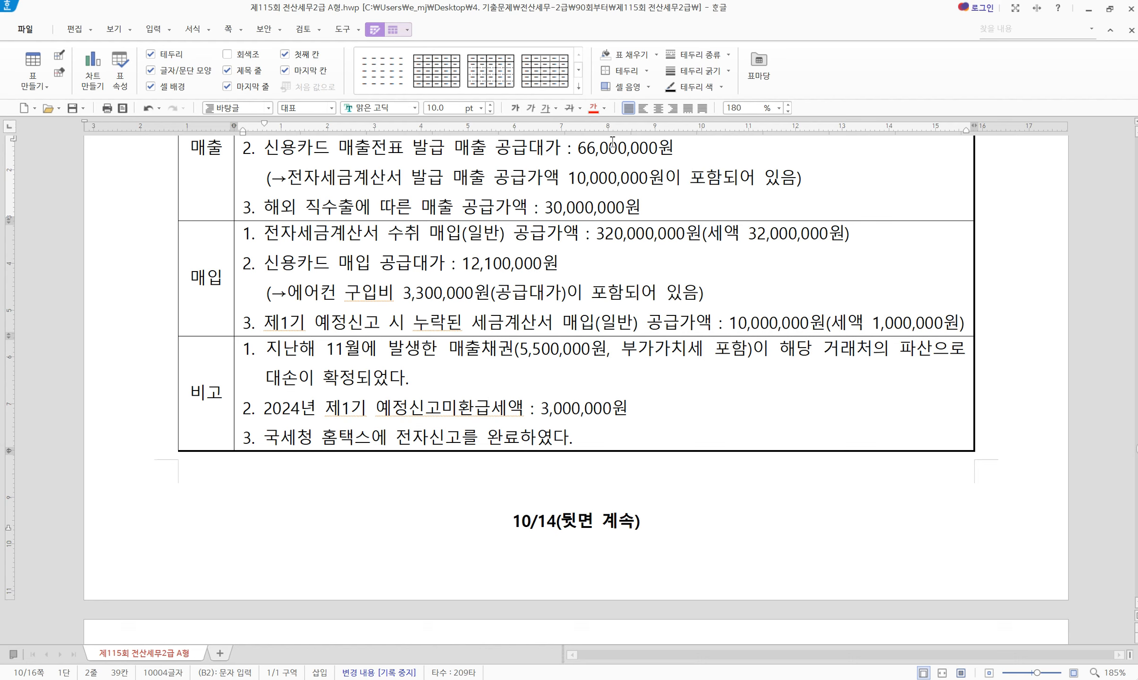
Enter 50,000,000 of card and cash-receipt sales on line 3 of the VAT return
drag(320, 178, 780, 183)
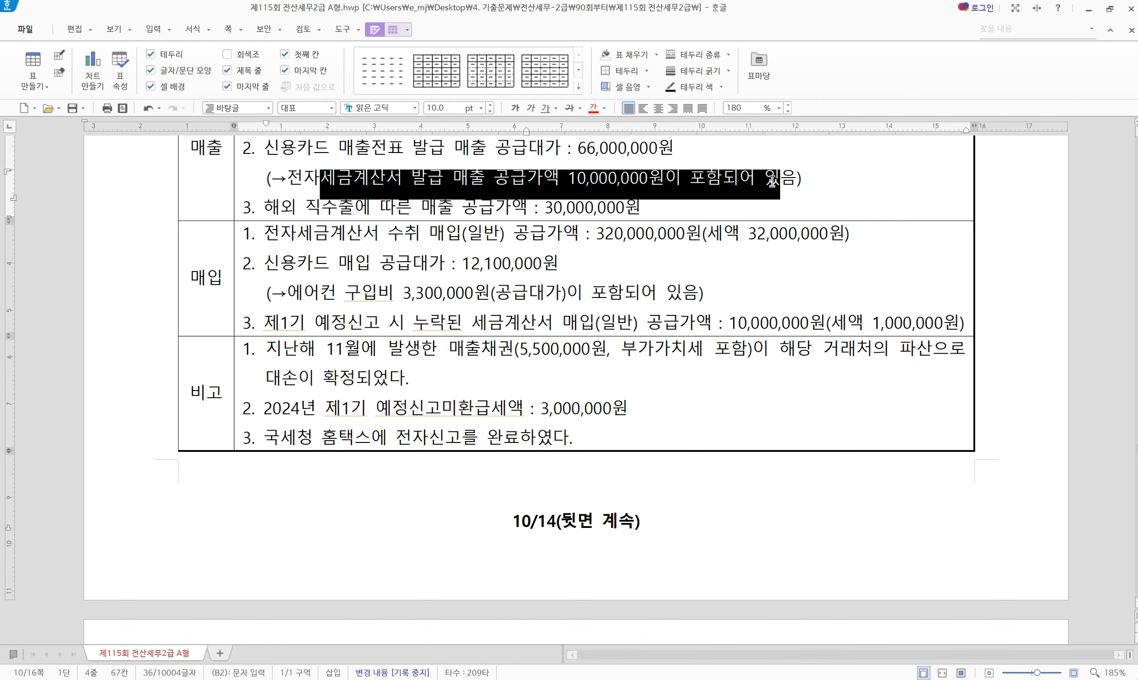
click(821, 181)
scroll(821, 181, up, 2)
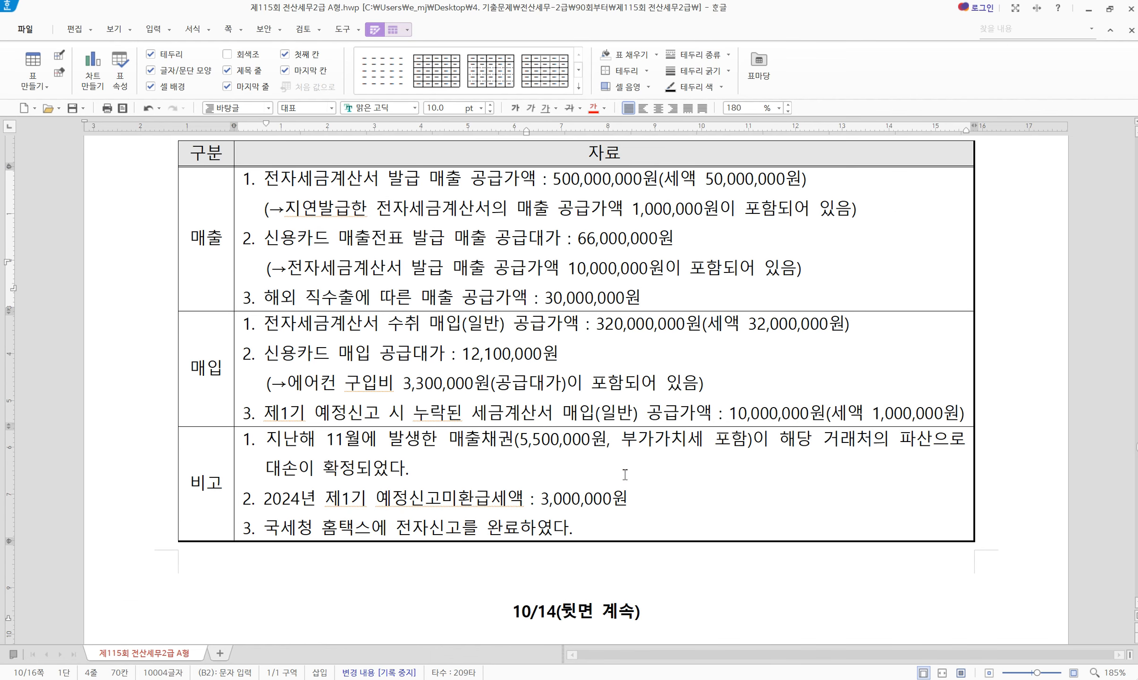
click(751, 679)
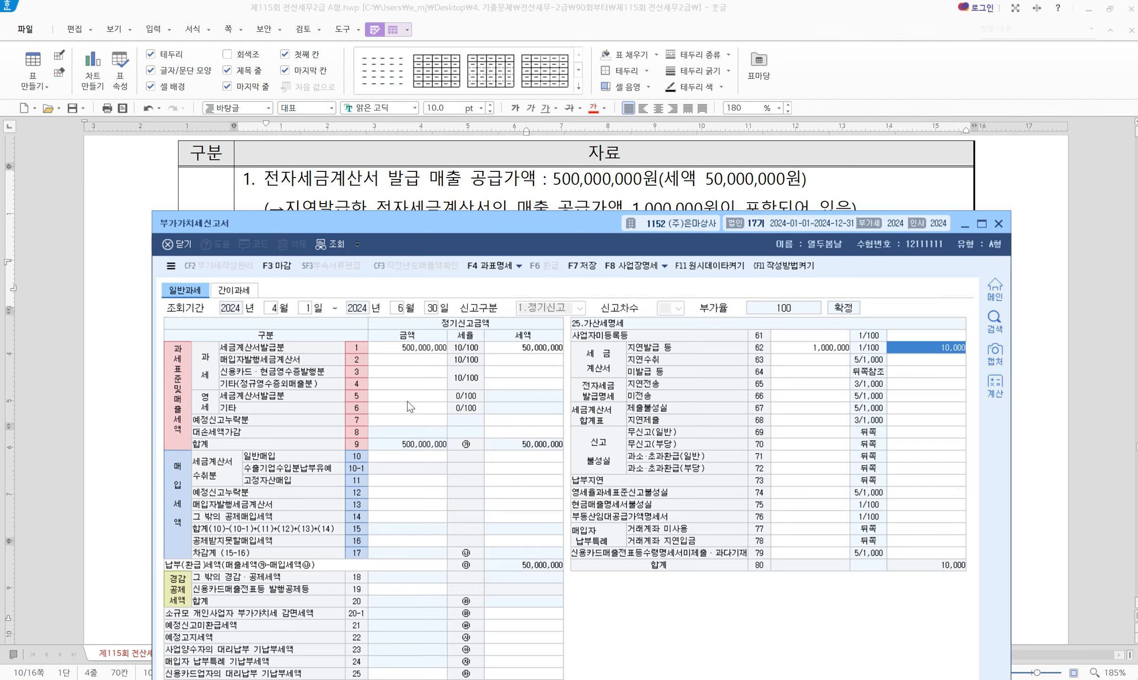
click(415, 377)
text(50000000)
key(Return)
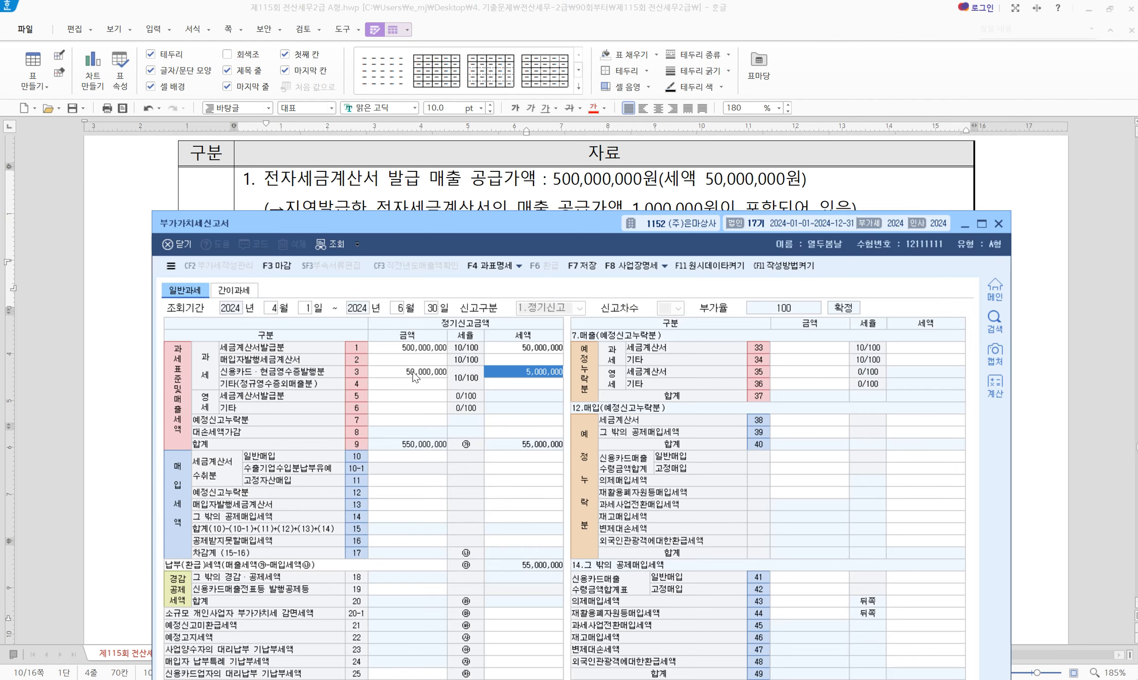
Enter 30,000,000 of zero-rated other sales on line 6, bringing sales to 580,000,000
drag(426, 221, 429, 320)
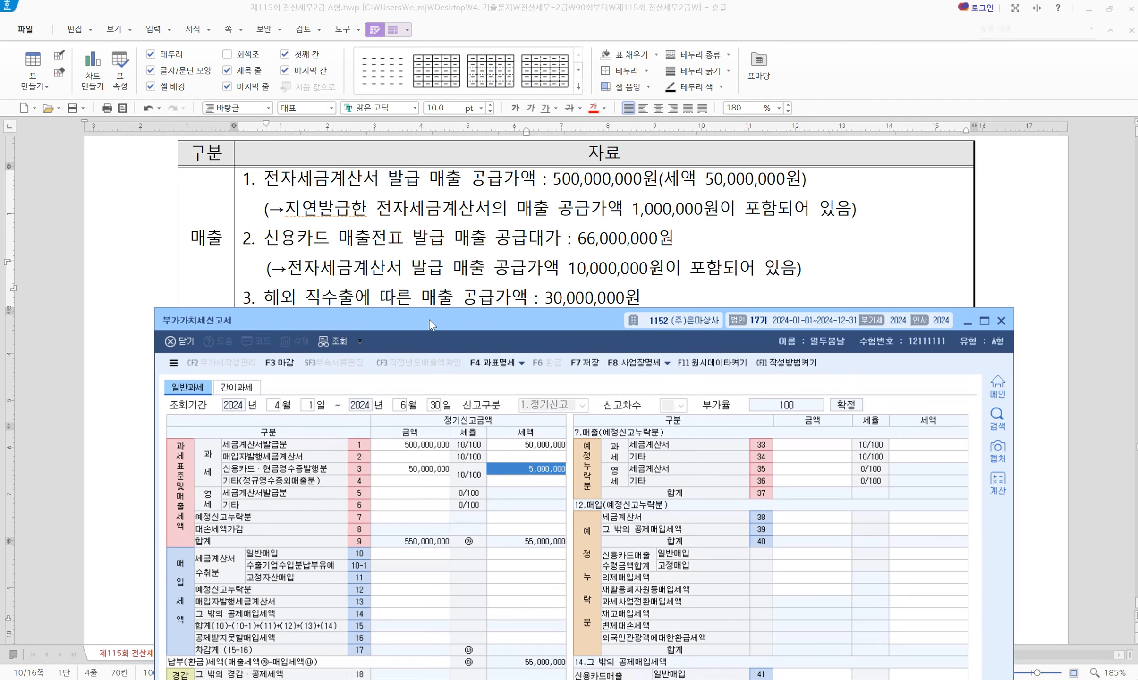
click(391, 506)
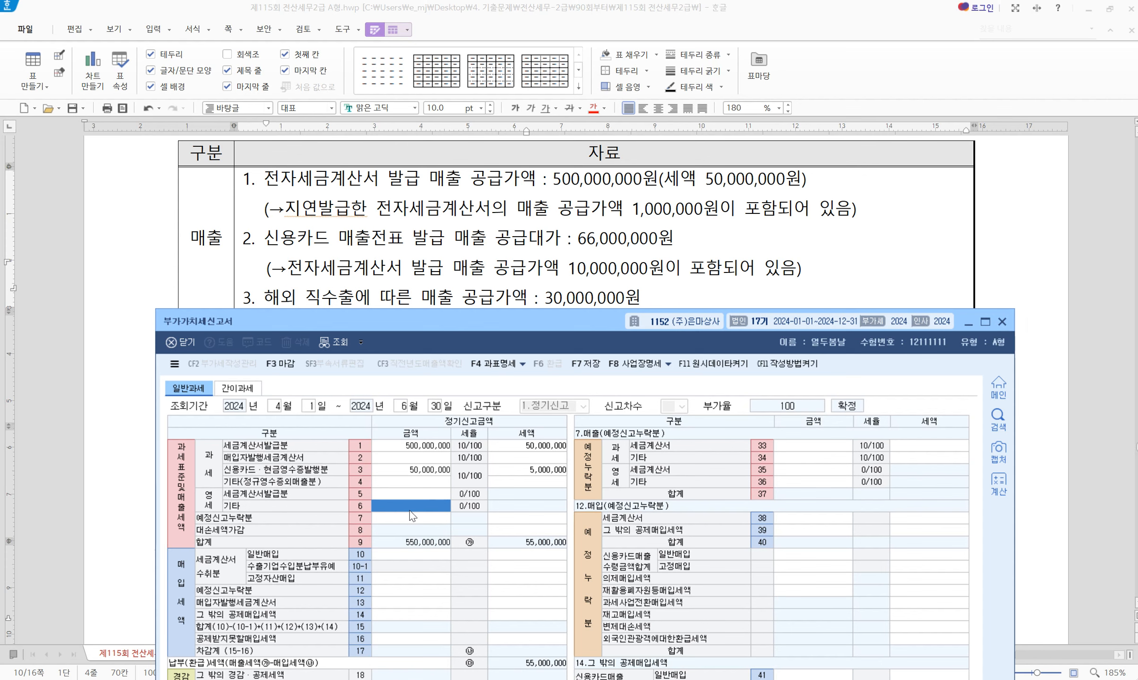
text(30000000)
key(Return)
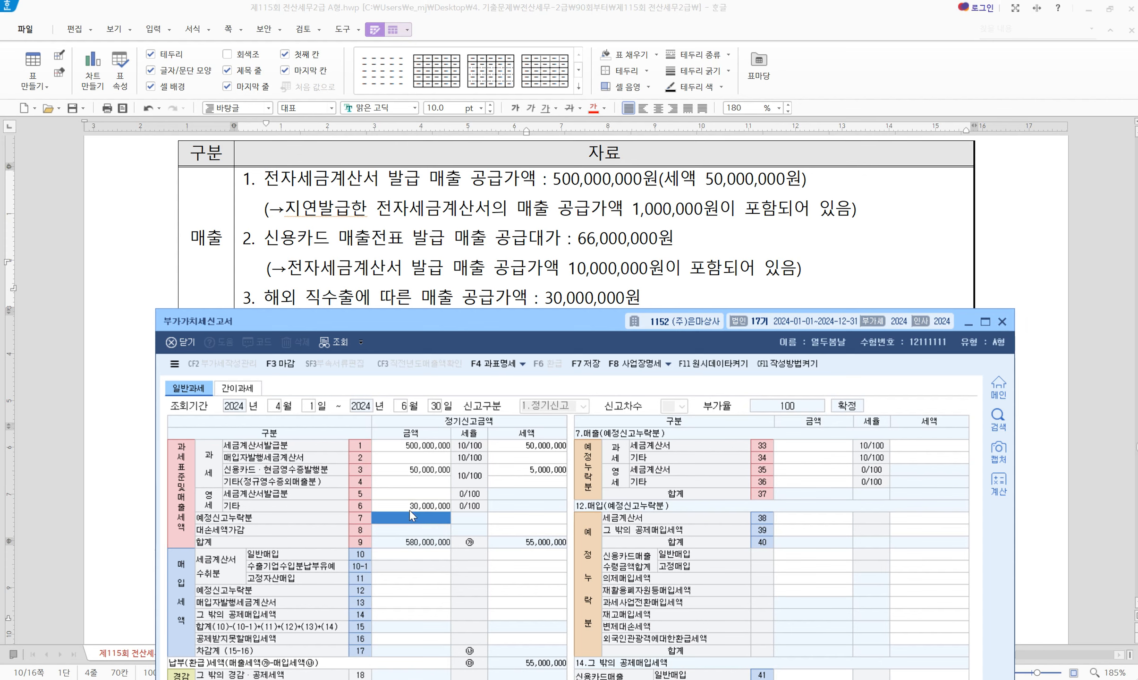
scroll(430, 278, down, 1)
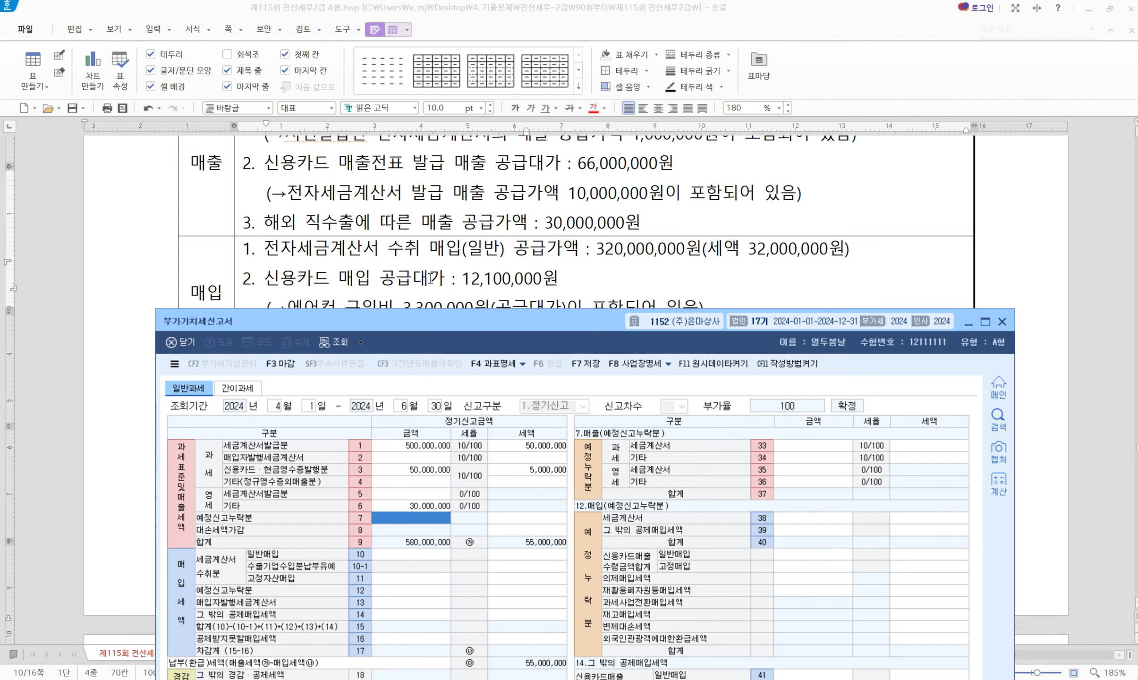
scroll(431, 278, down, 2)
drag(420, 329, 389, 295)
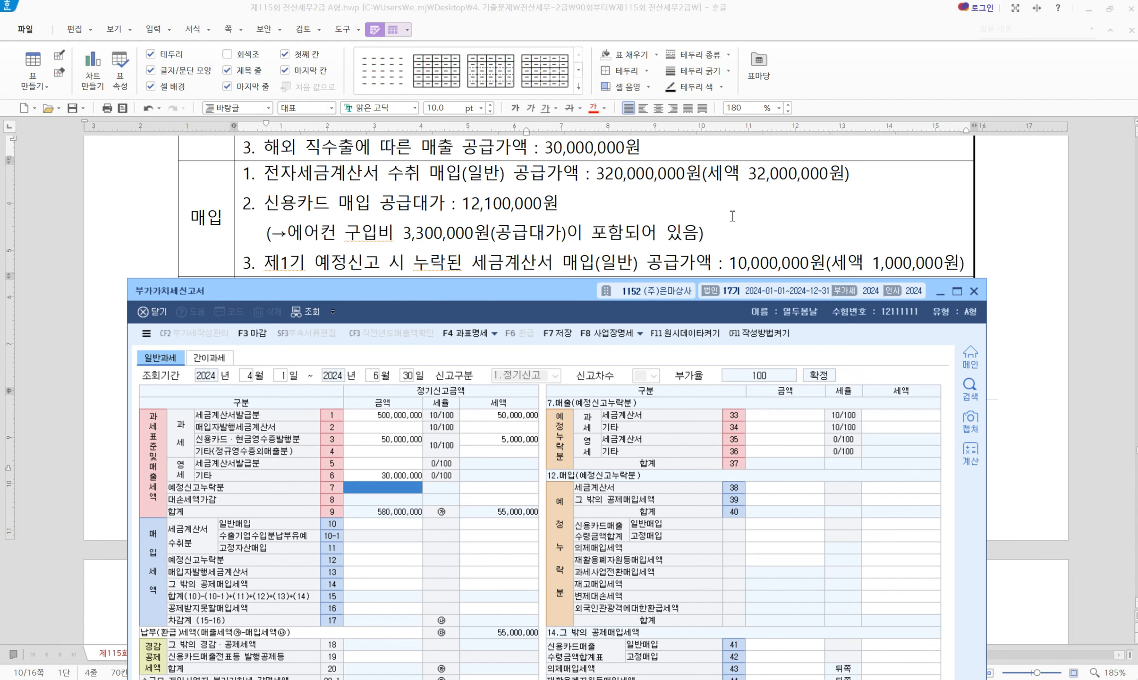
Enter 320,000,000 of general invoice purchases on line 10, accepting the 32,000,000 input tax
click(376, 524)
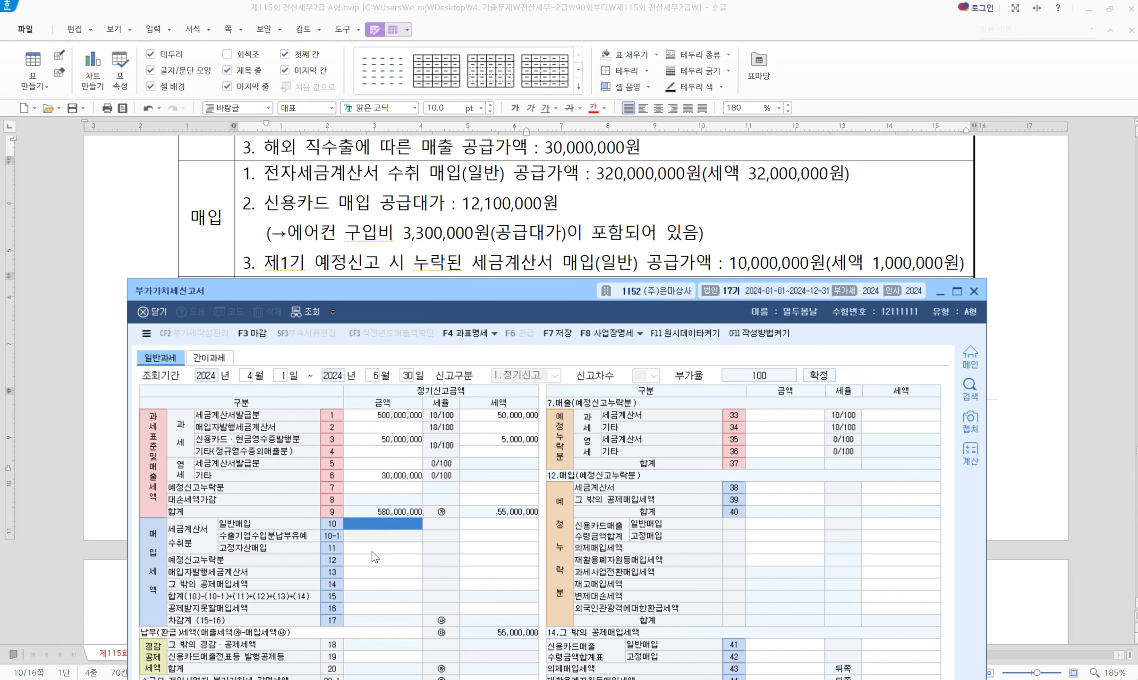
key(Return)
click(373, 526)
text(320,000,000)
key(Return)
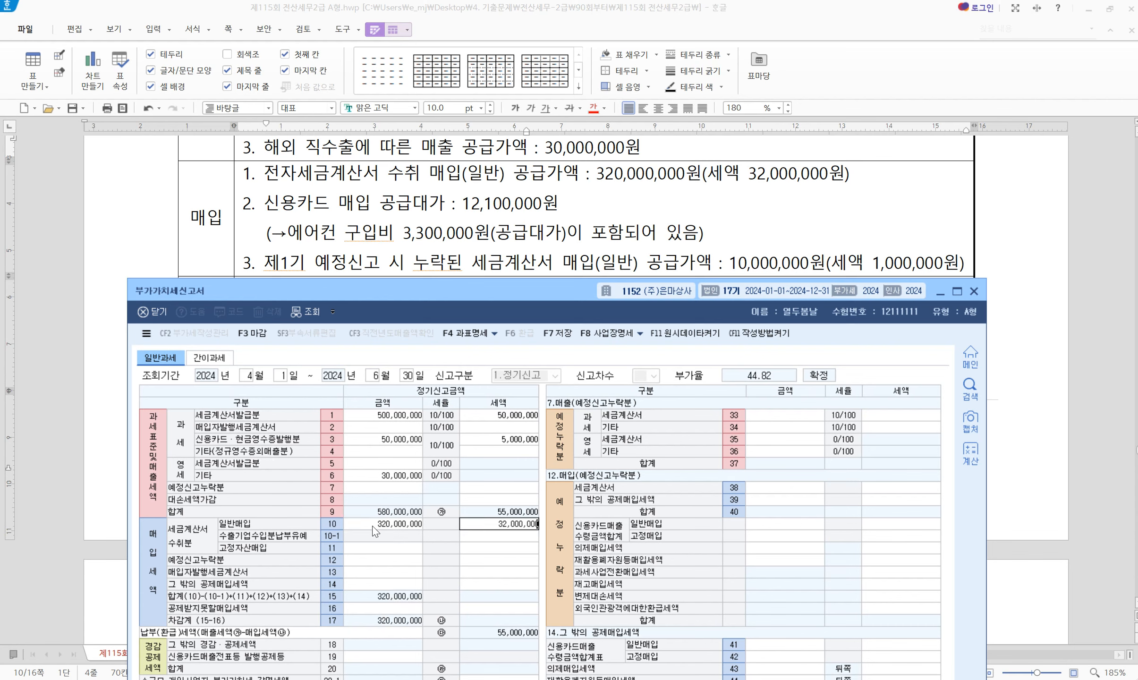
key(Return)
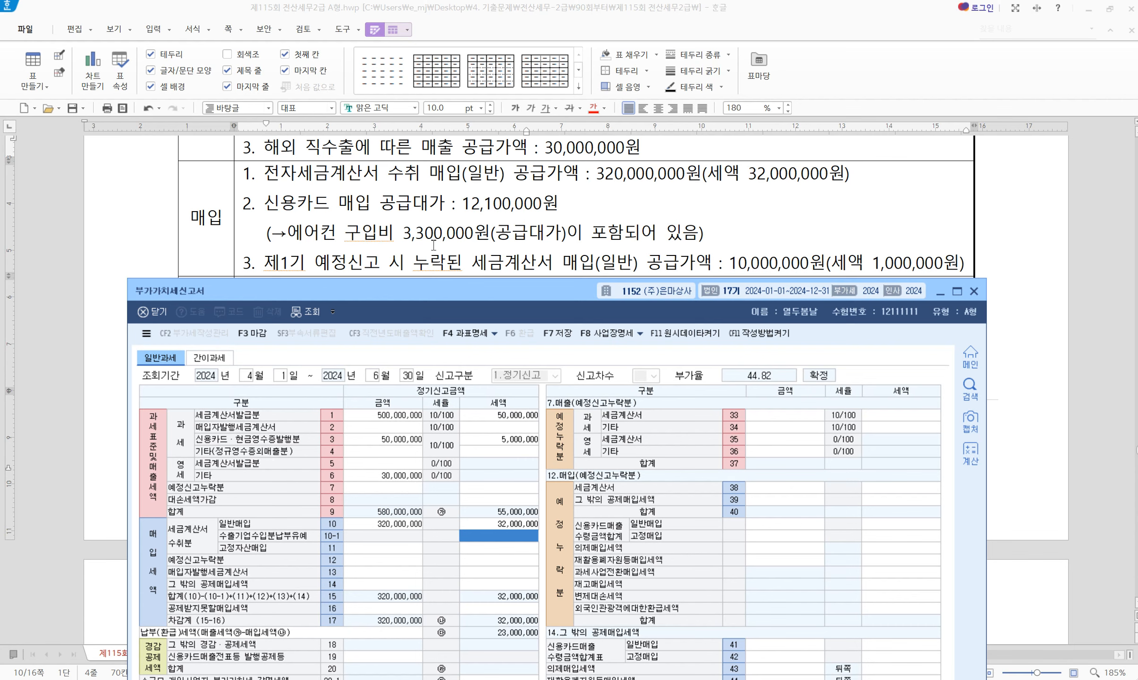
Compute 12,100,000 ÷ 1.1 = 11,000,000 in Calculator, then return to the VAT return
click(675, 679)
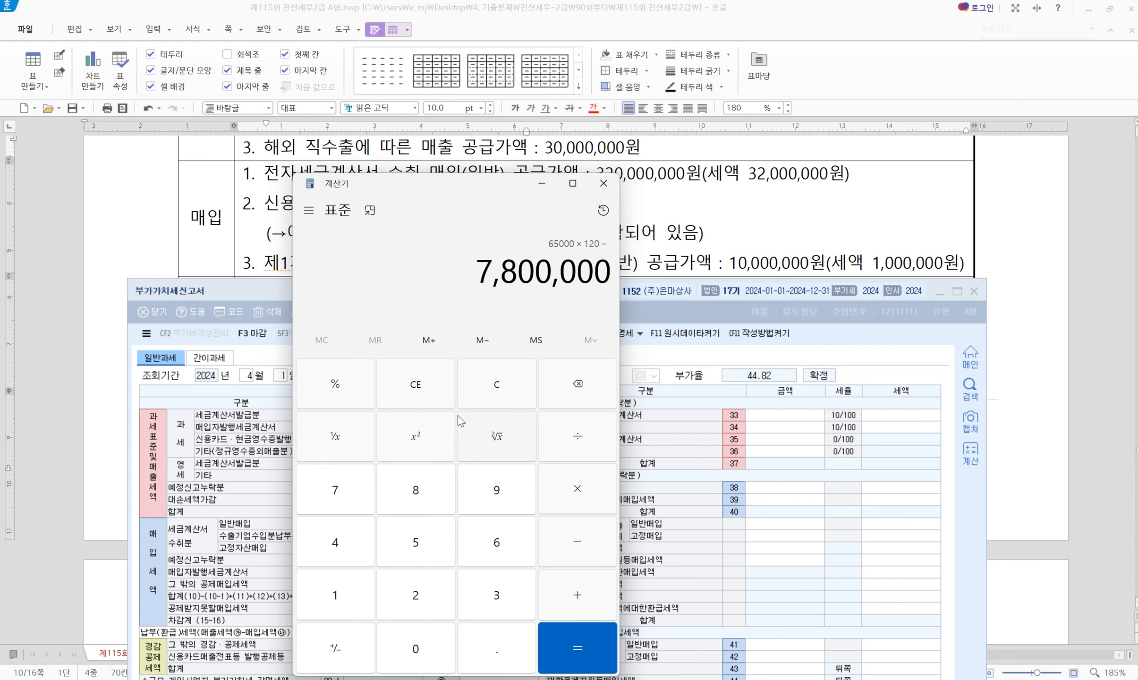
click(487, 395)
text(1210000)
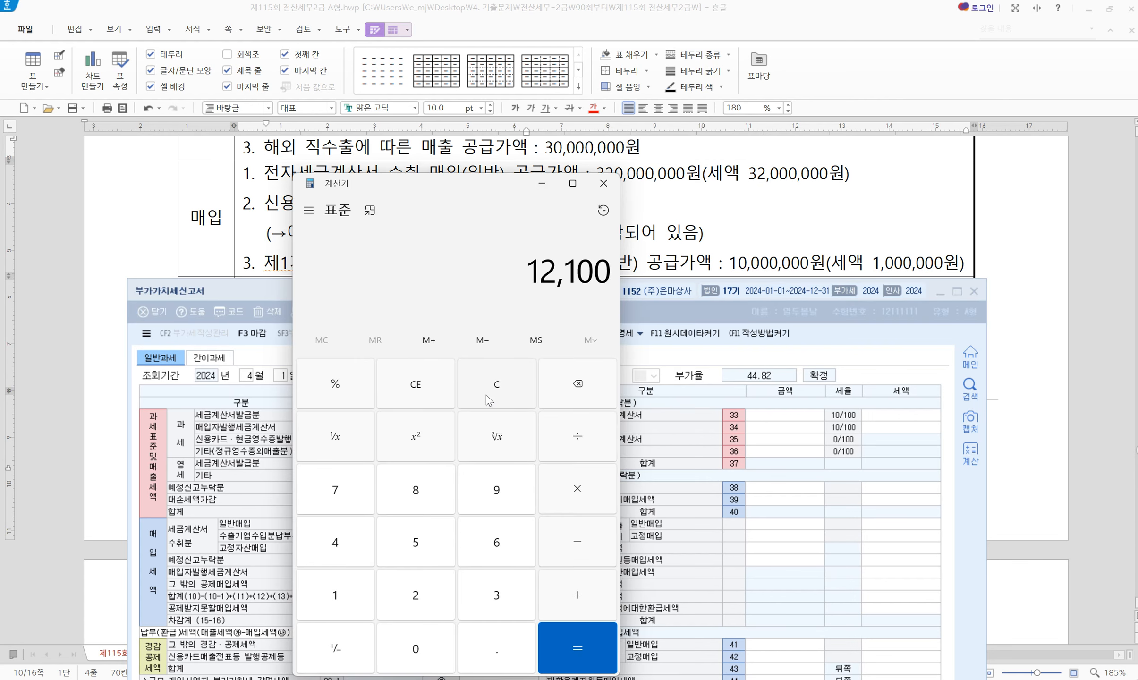
text(0)
text(/1.1)
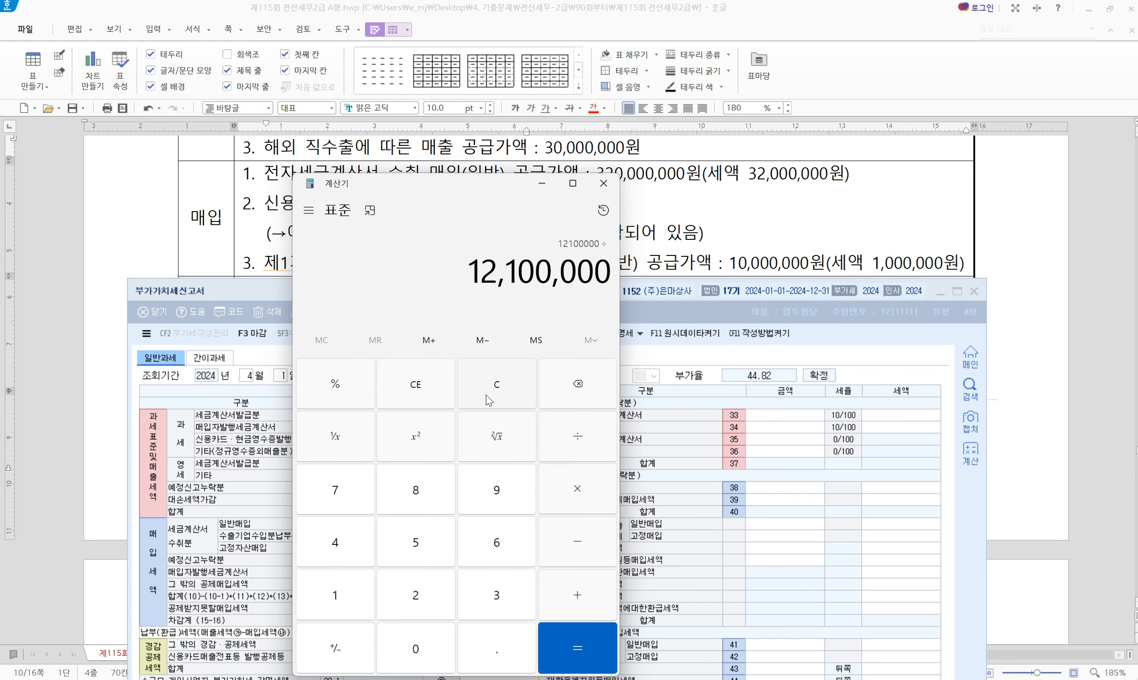
key(Return)
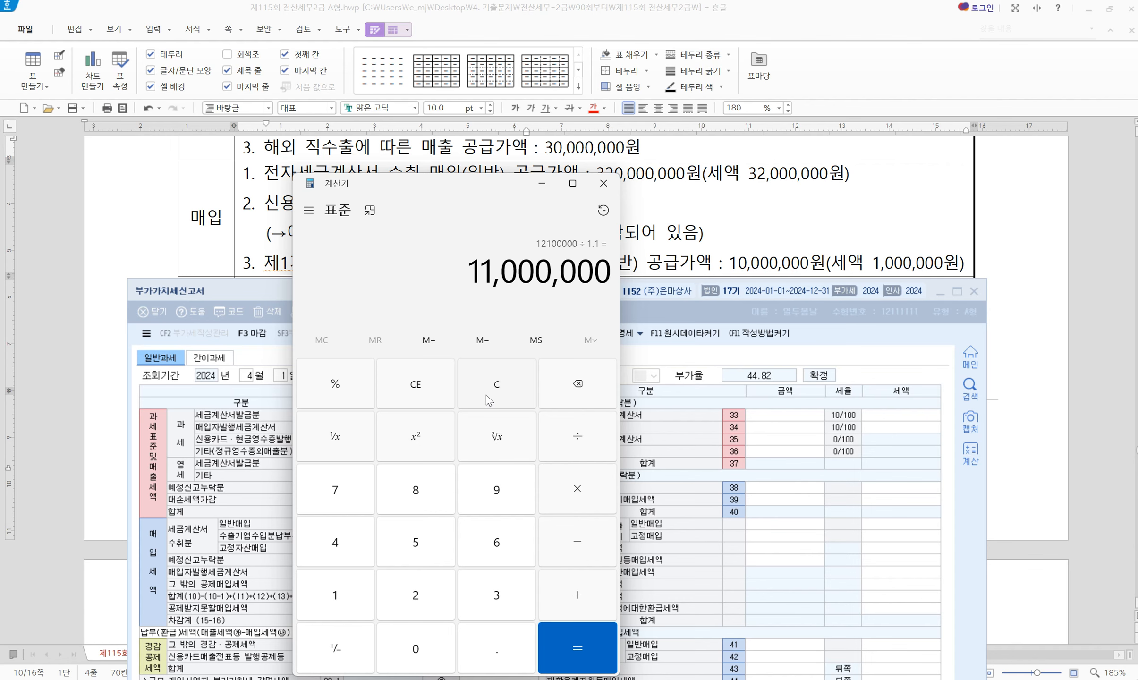
click(694, 255)
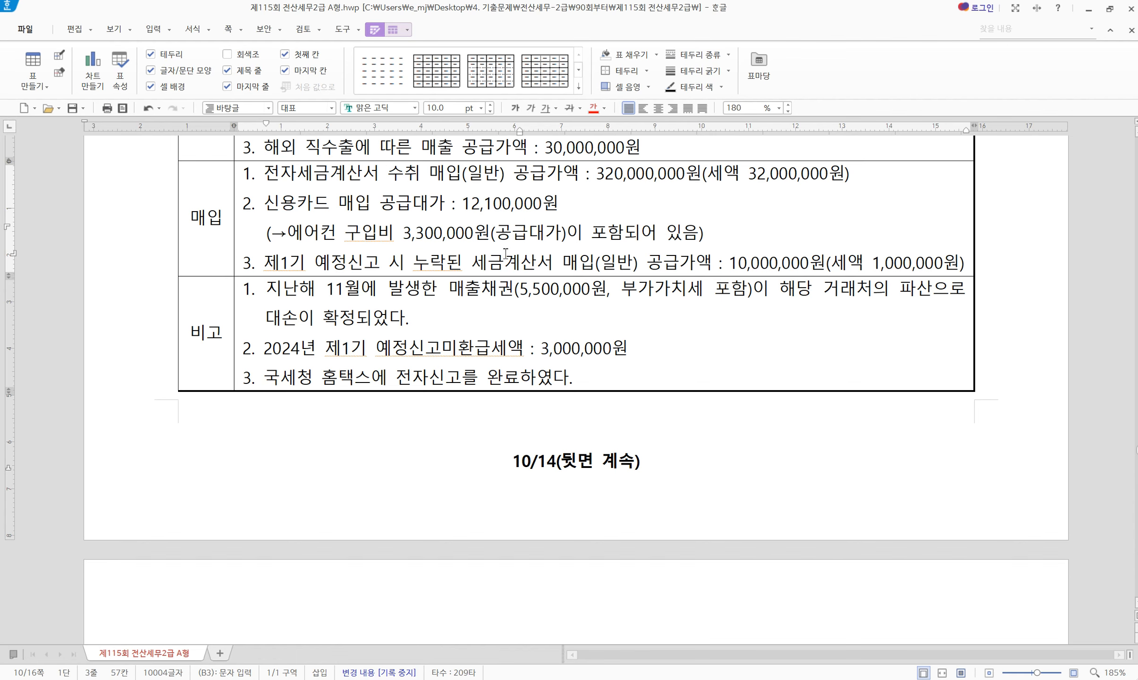
click(797, 677)
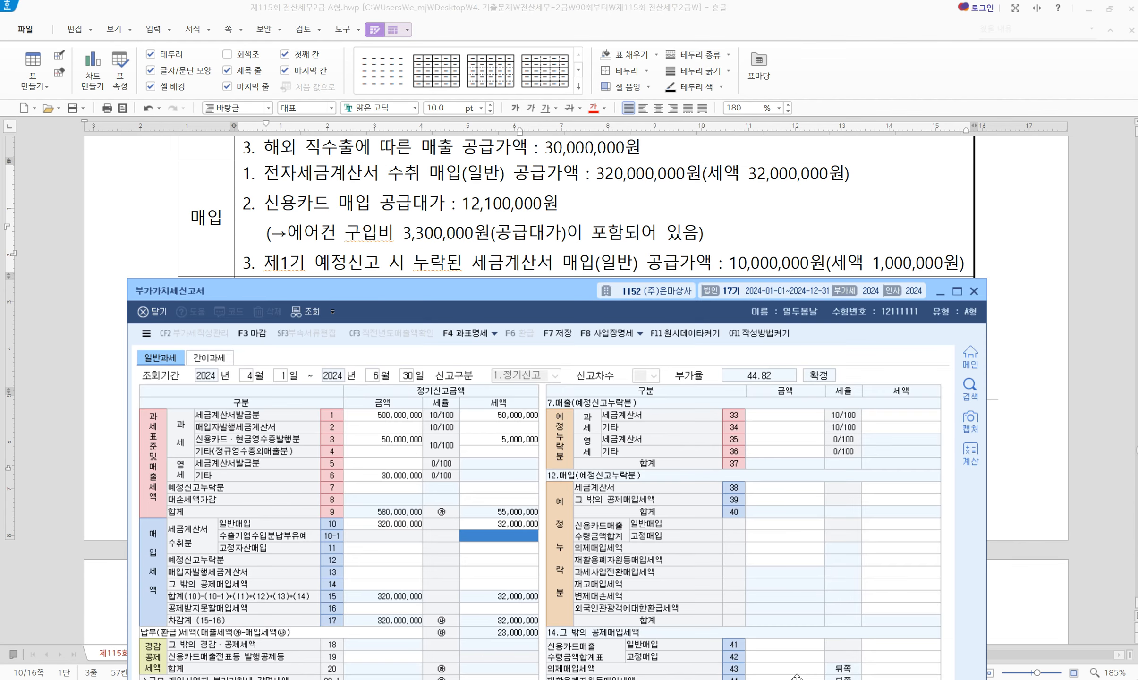
Record 3,000,000 fixed-asset card purchases with 300,000 VAT on line 42
click(791, 659)
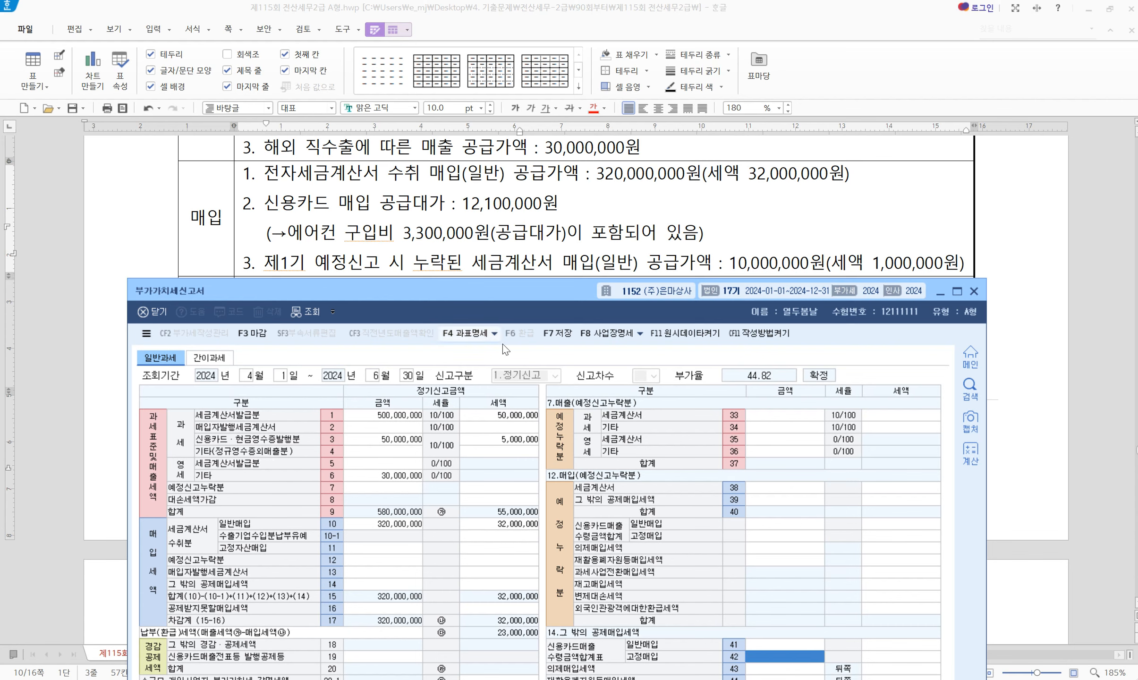
text(3000000)
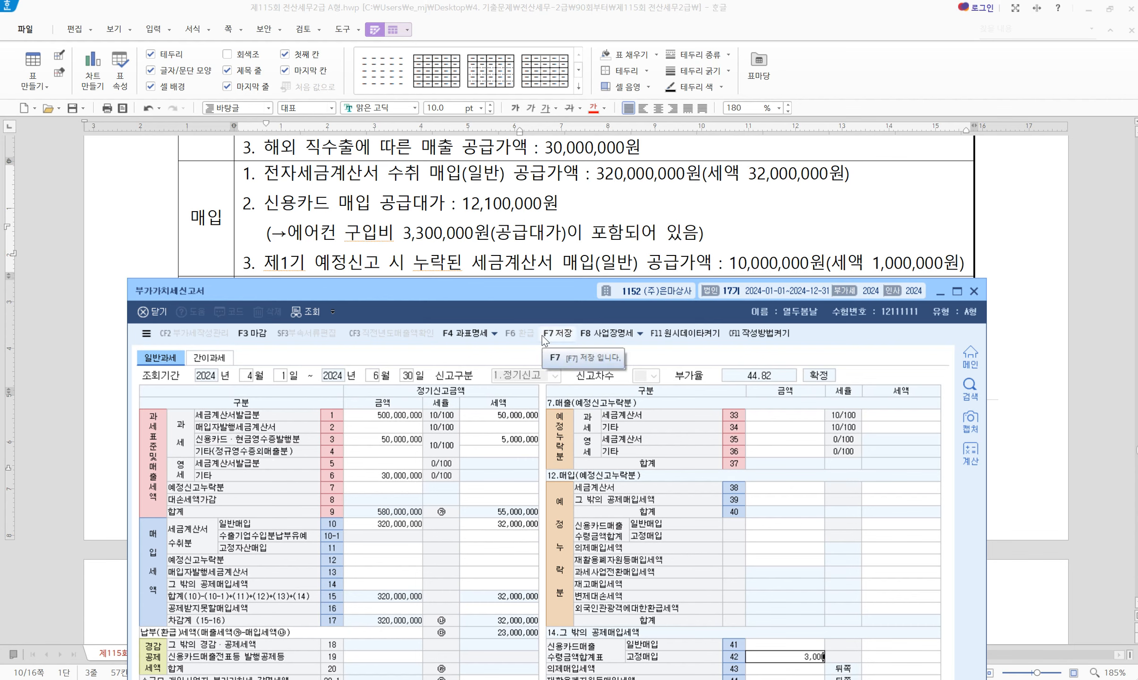
key(Return)
text(3000000)
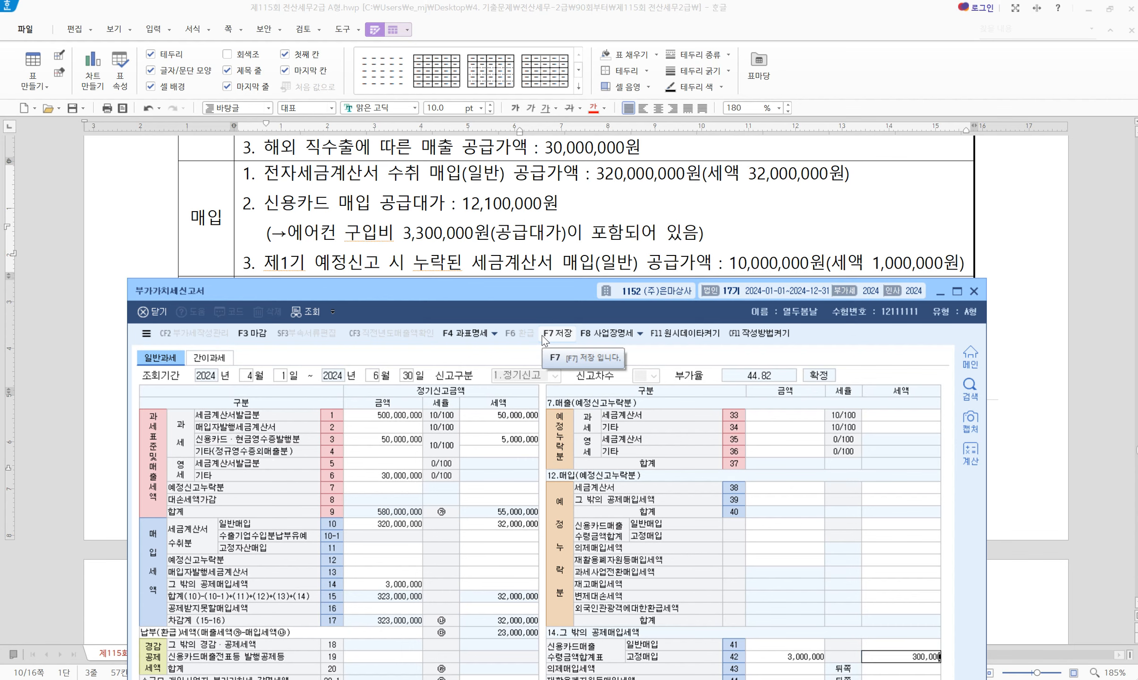
key(Return)
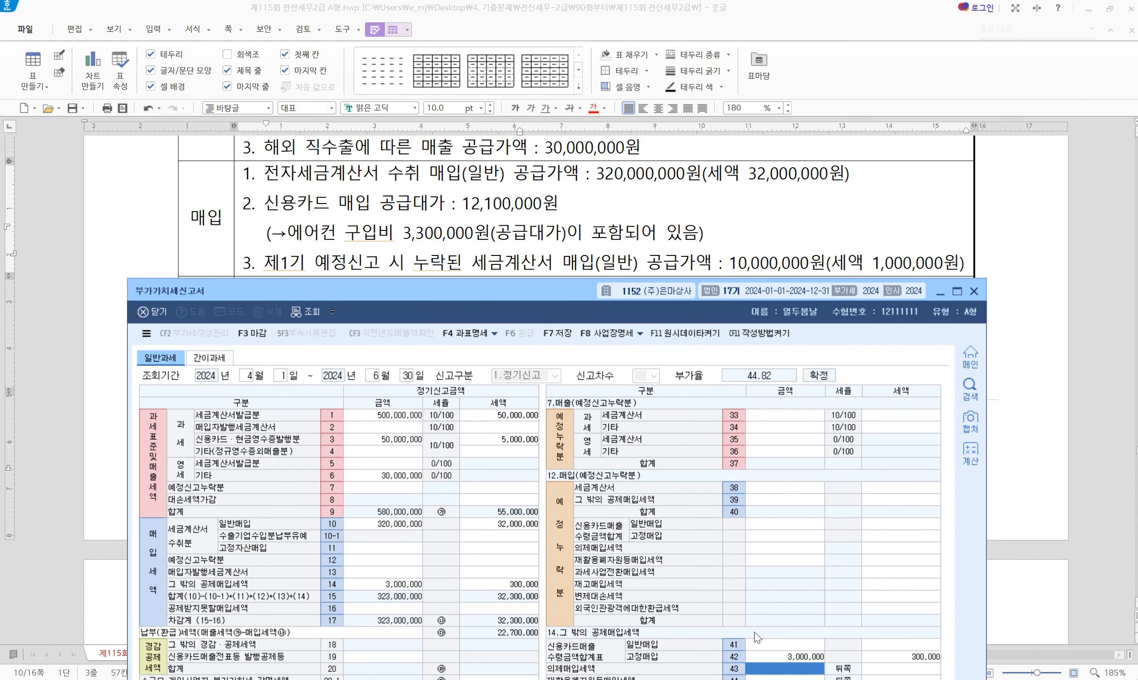
Record 8,000,000 general card purchases with 800,000 VAT on line 41
click(797, 647)
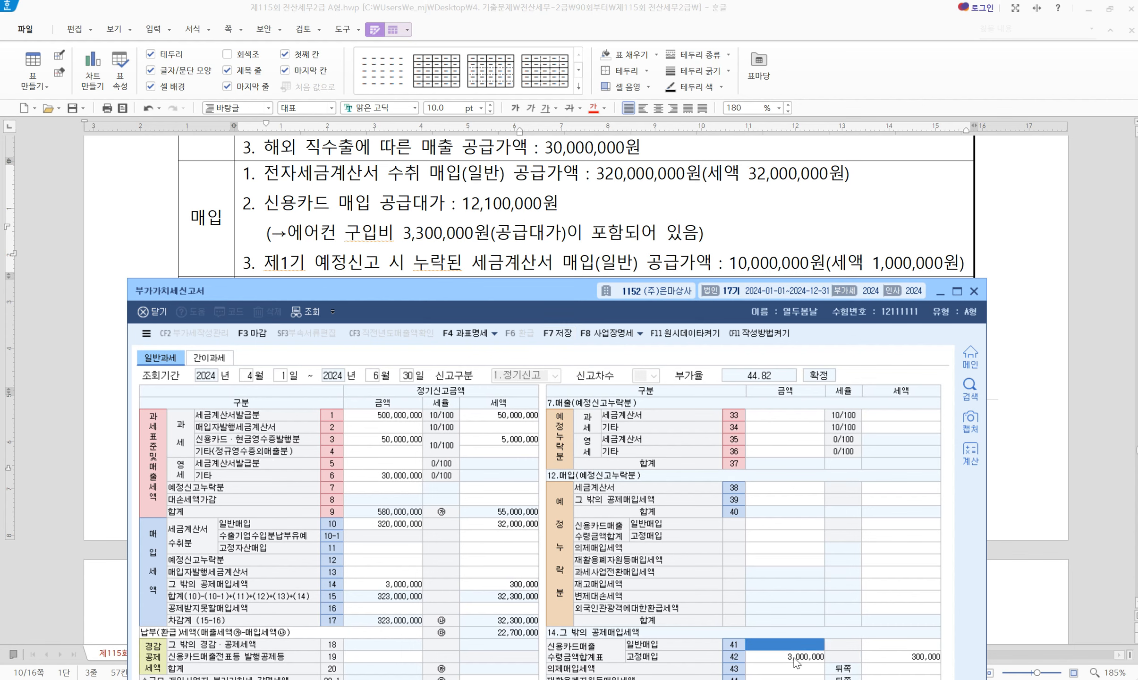
text(8,000,)
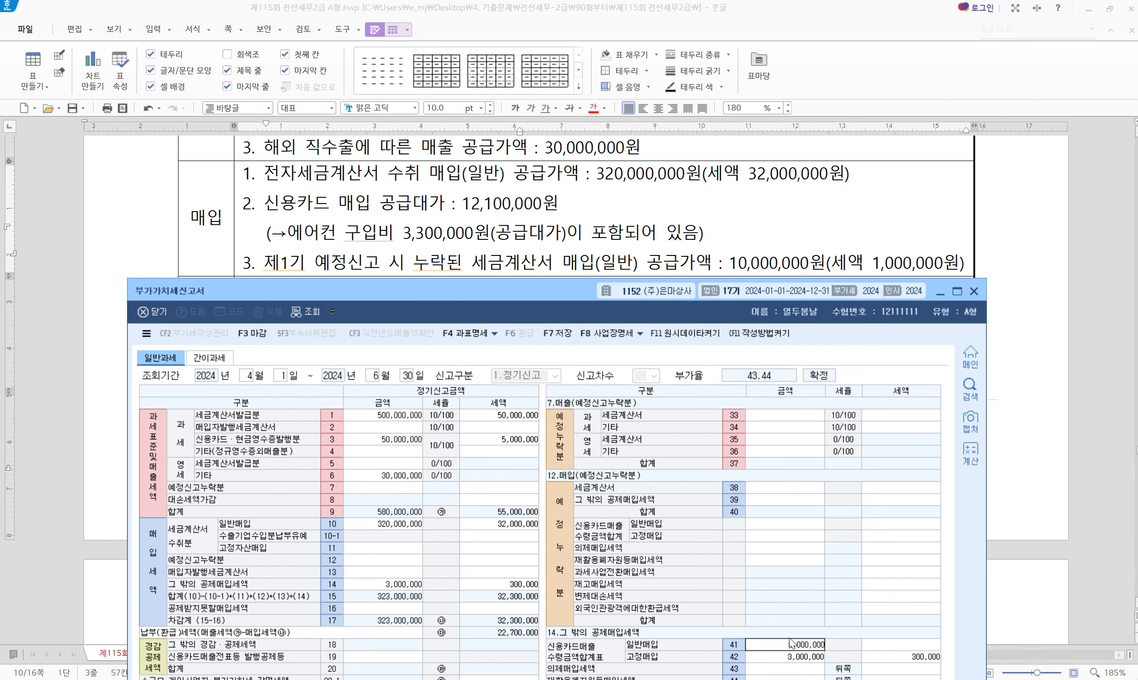
text(000)
key(Return)
drag(535, 299, 567, 150)
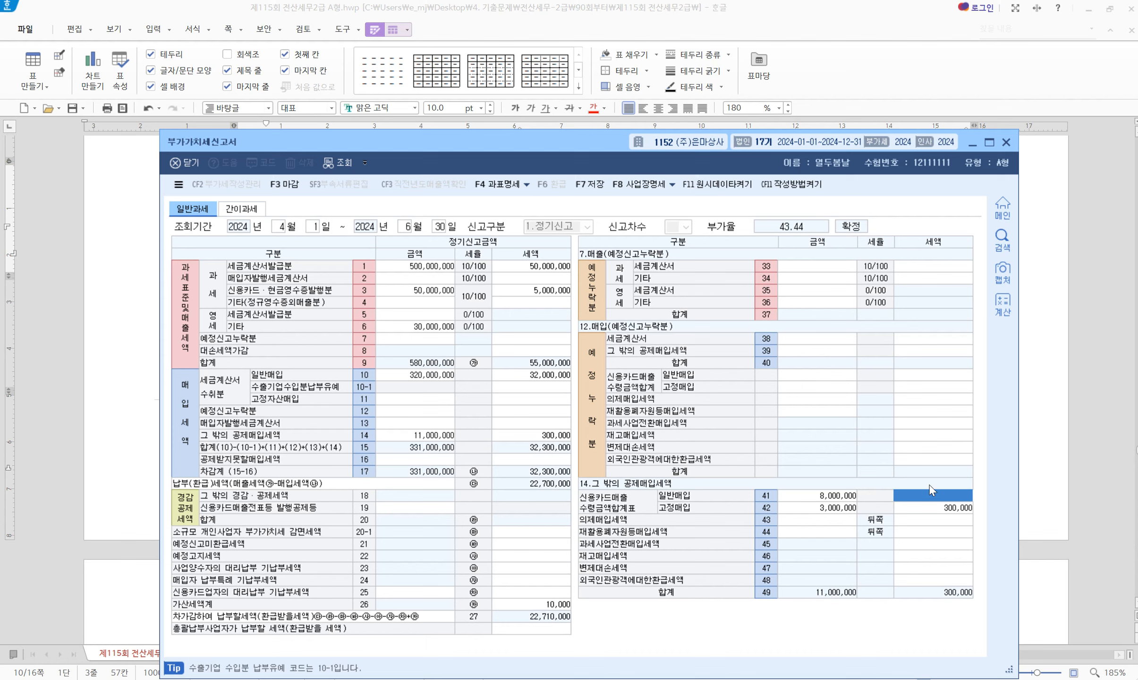
text(8000000)
key(Return)
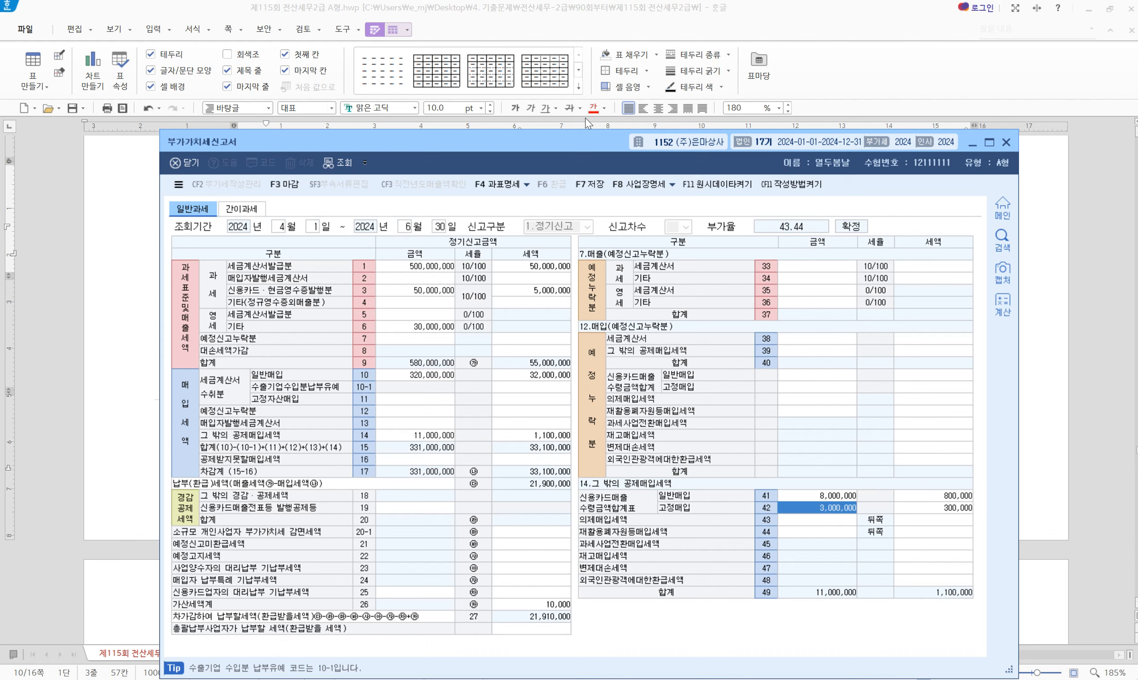
drag(546, 148, 511, 281)
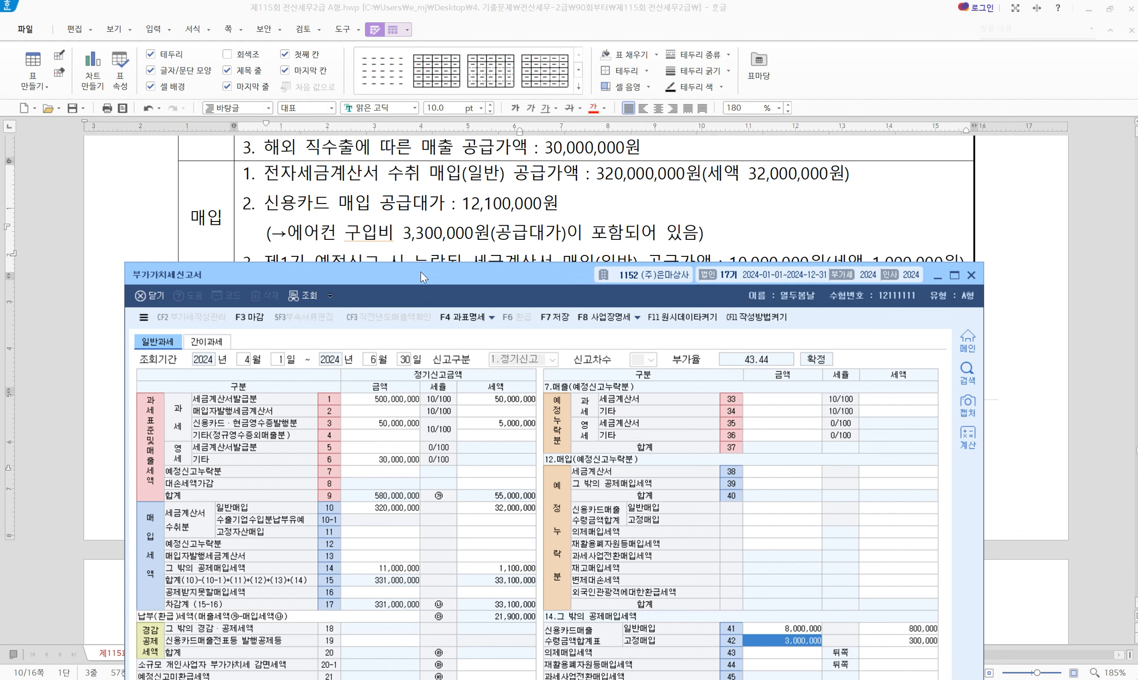
scroll(476, 229, down, 3)
drag(481, 286, 482, 221)
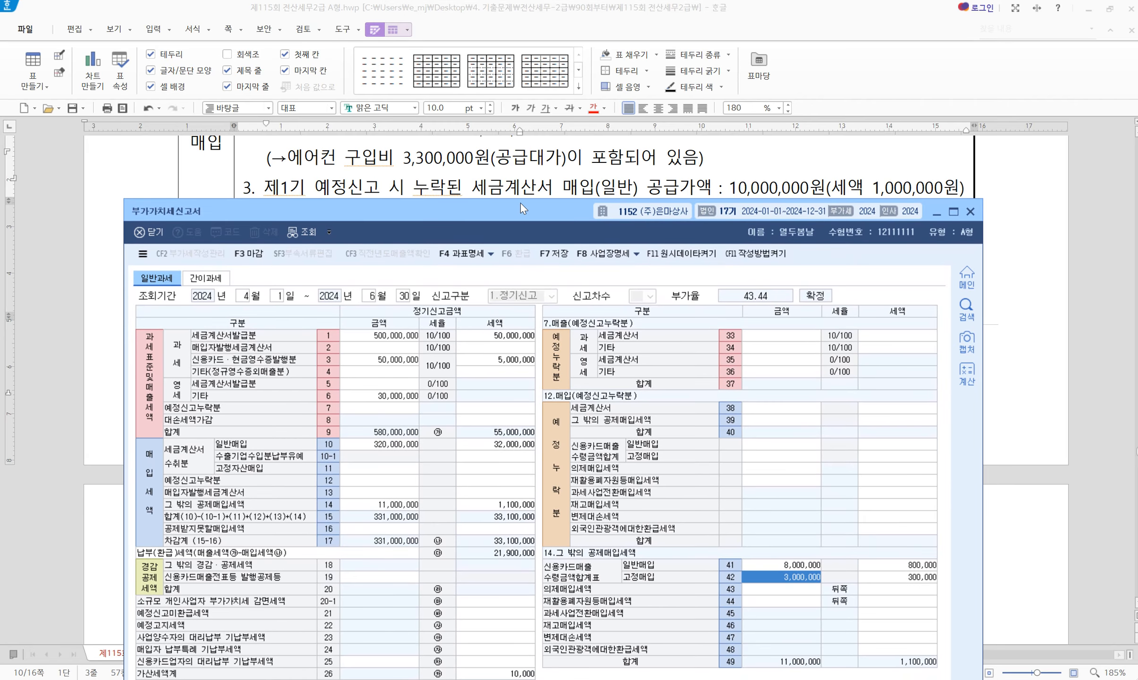
Enter the omitted 10,000,000 preliminary invoice purchase on line 38, adding 1,000,000 input tax
click(761, 409)
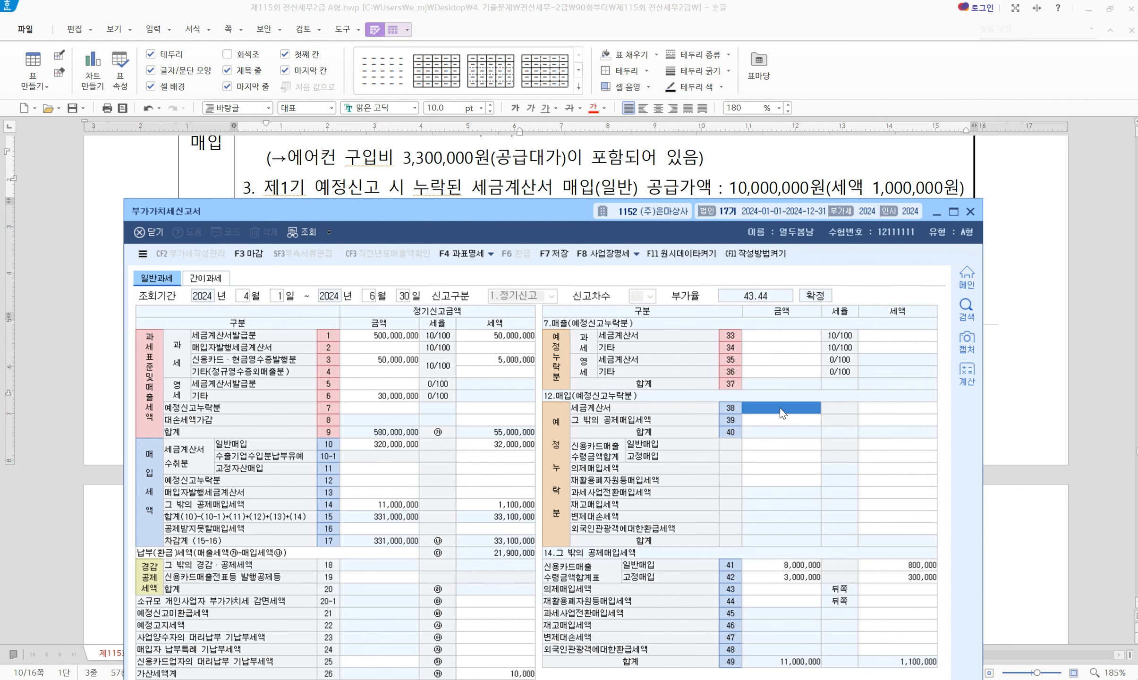
text(10000000)
key(Return)
key(Return)
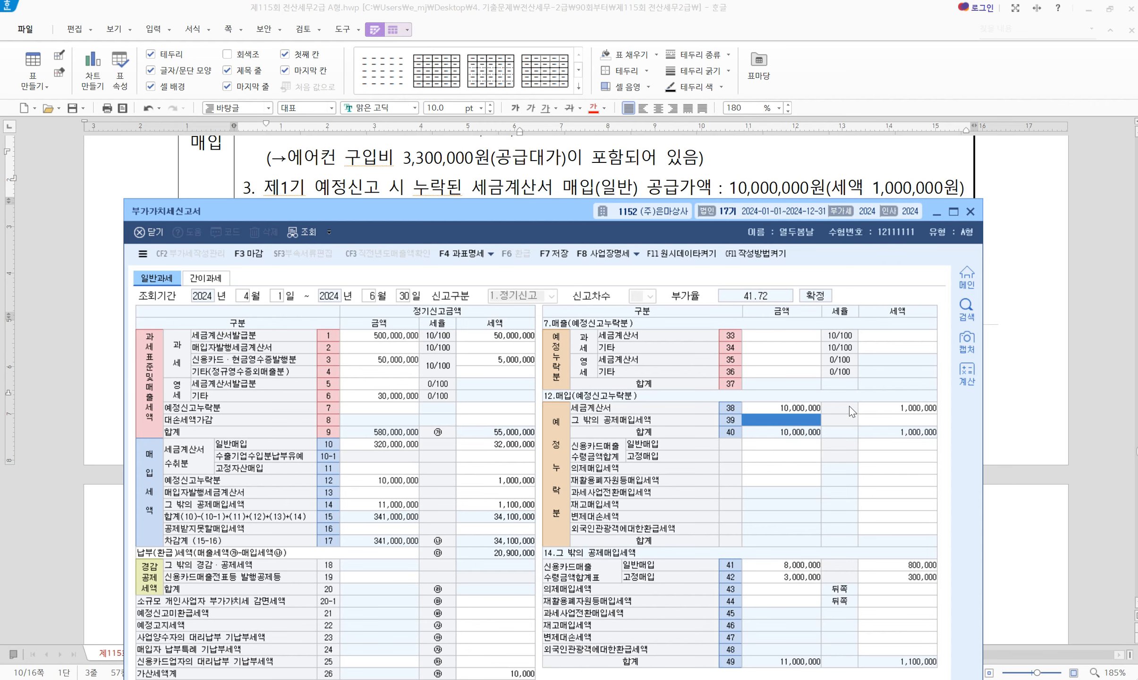
drag(491, 203, 559, 338)
scroll(500, 179, down, 3)
scroll(500, 179, up, 2)
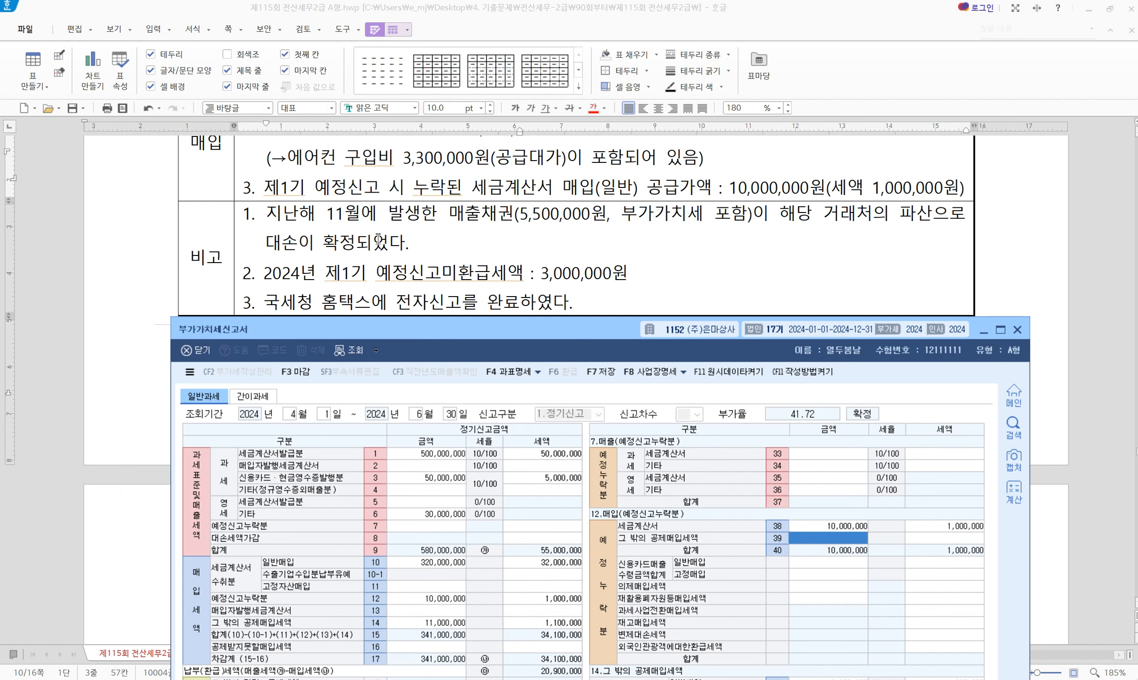
Add the note '대손 확정(대손공제) 8번 - / 회수 8번 +' after the bad-debt remark, styled blue bold
click(494, 246)
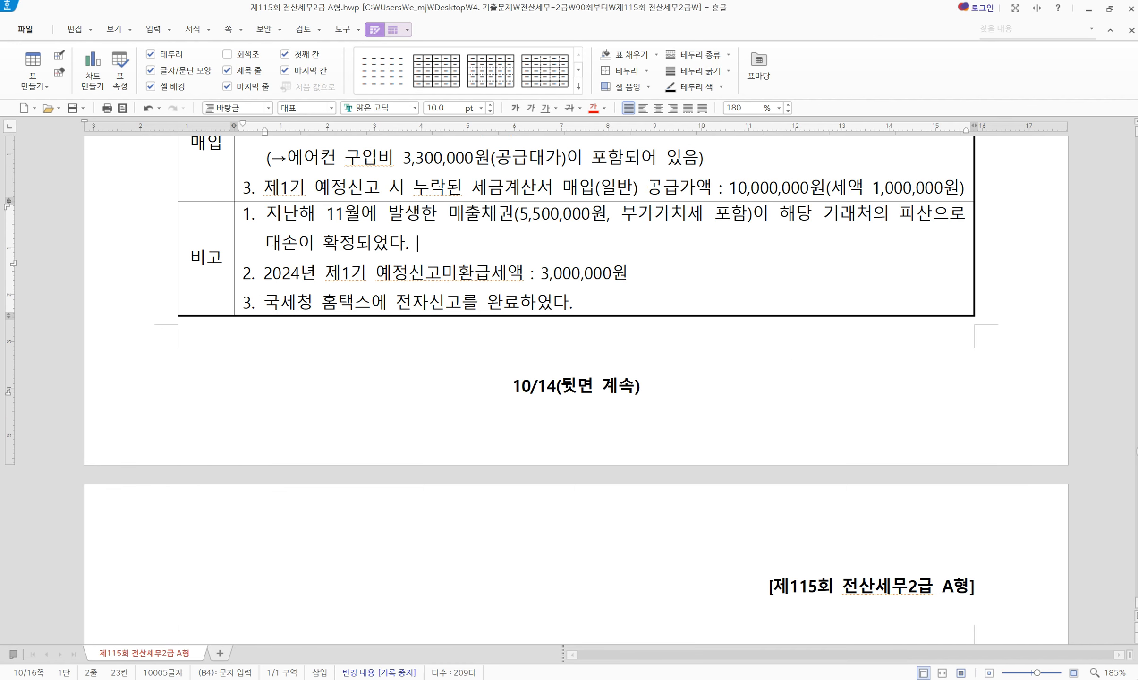
text(대손 확정)
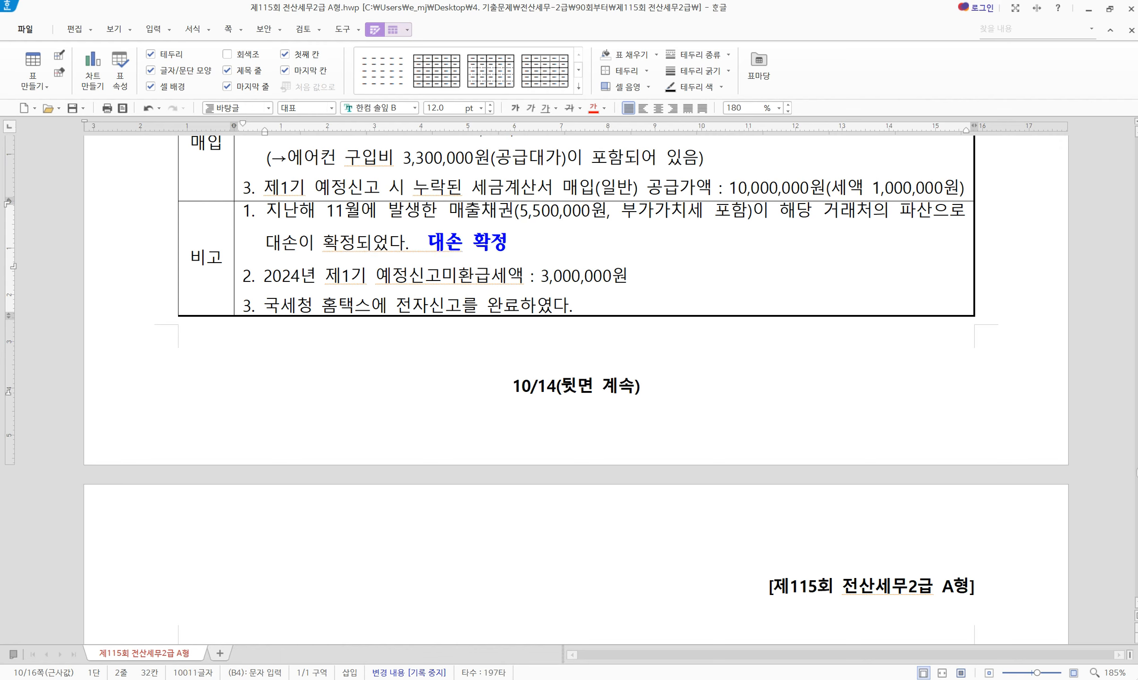
text((대소)
text(공제) )
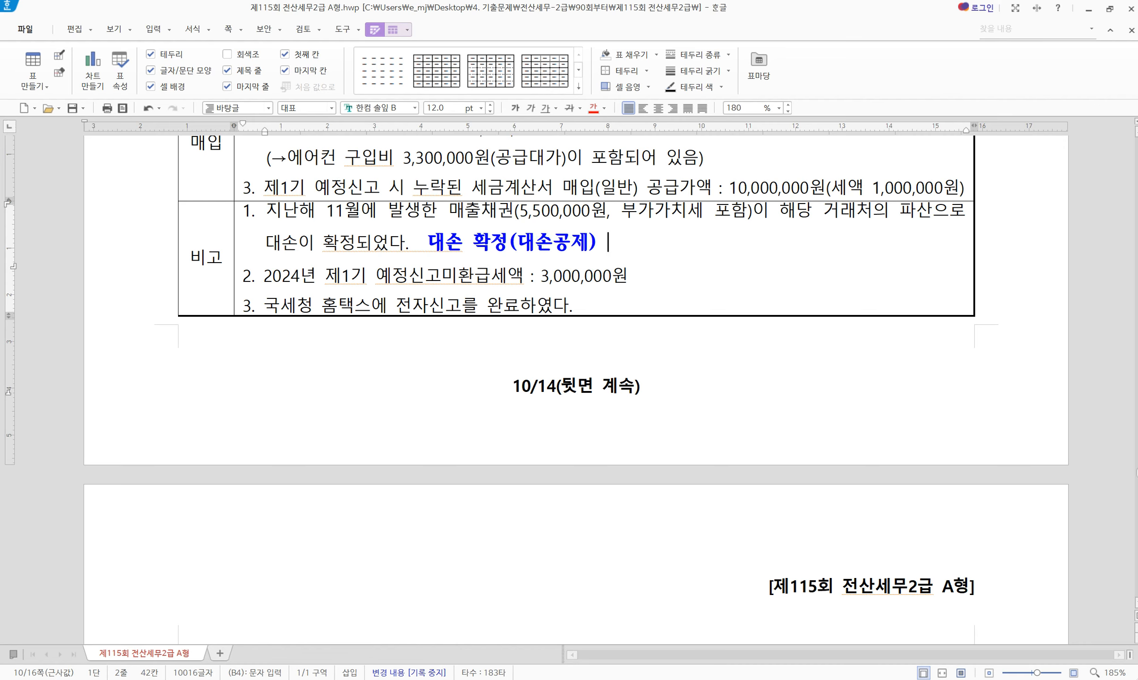
text(8번 - / 회수 )
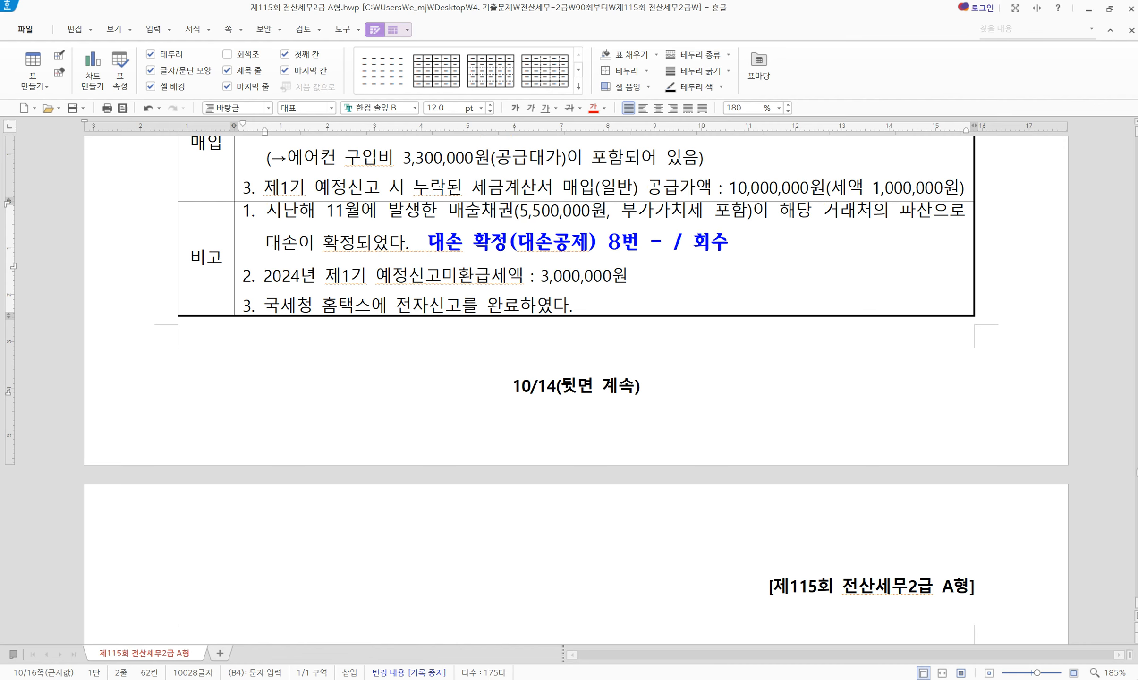
text(8번 +)
drag(674, 245, 527, 244)
drag(412, 245, 428, 246)
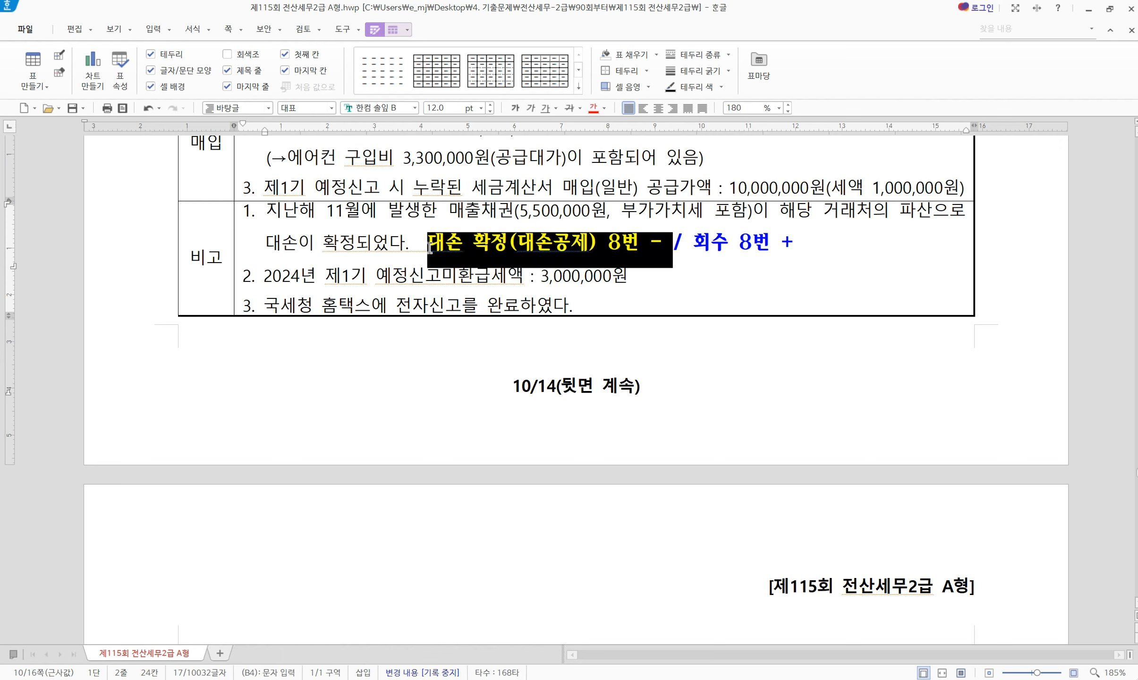
drag(693, 245, 815, 246)
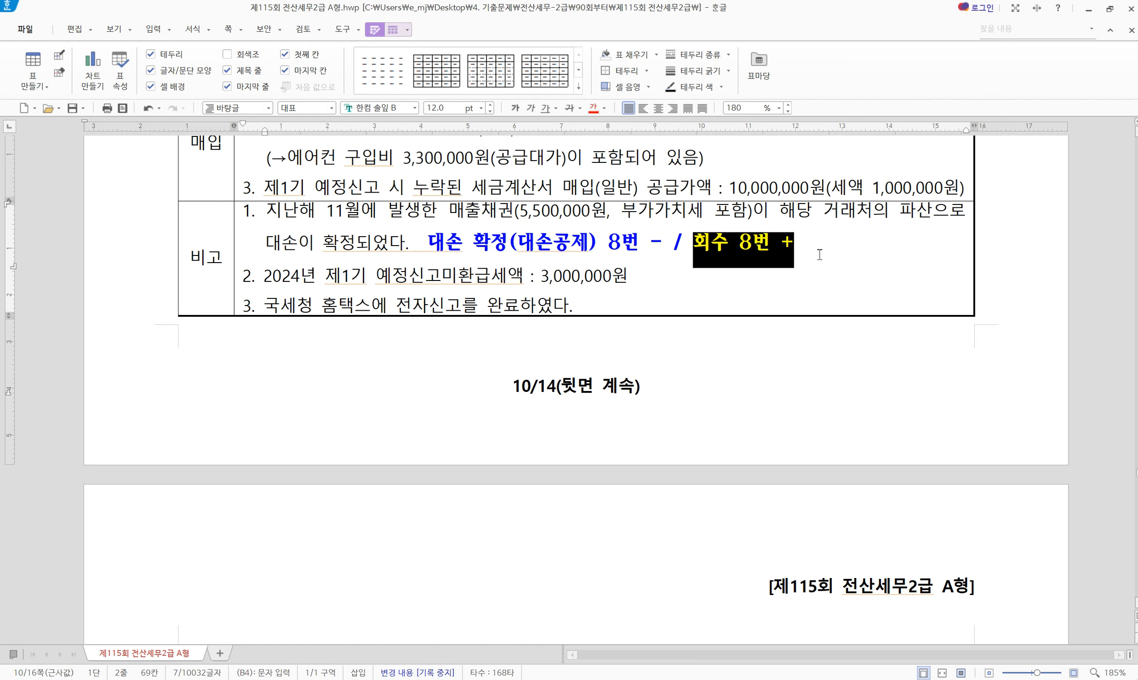
key(alt+c)
drag(697, 247, 723, 242)
click(784, 241)
drag(806, 244, 425, 259)
click(642, 265)
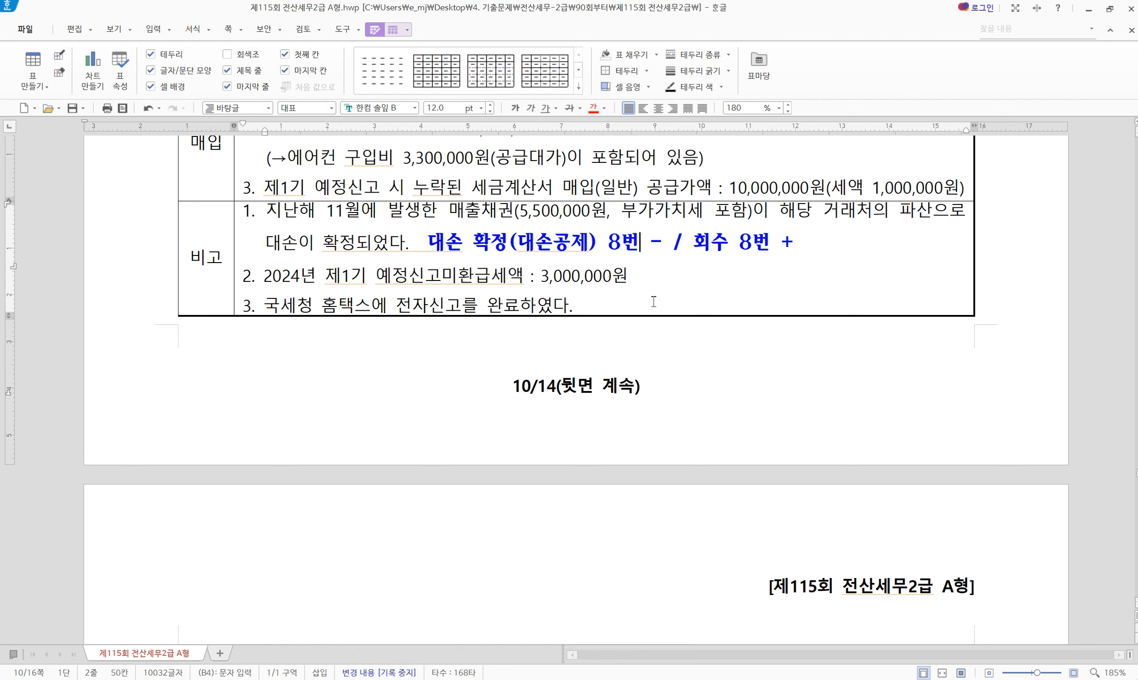
key(alt+Tab)
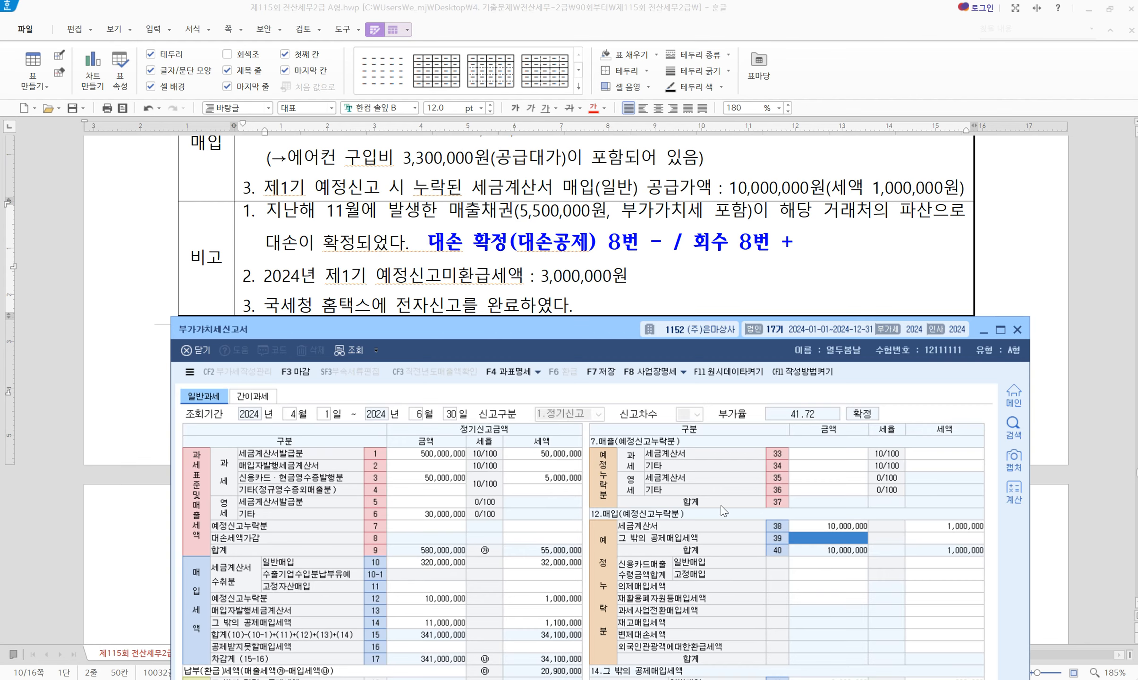
Enter a -500,000 bad-debt adjustment on row 8, cutting output tax to 54,500,000
click(538, 539)
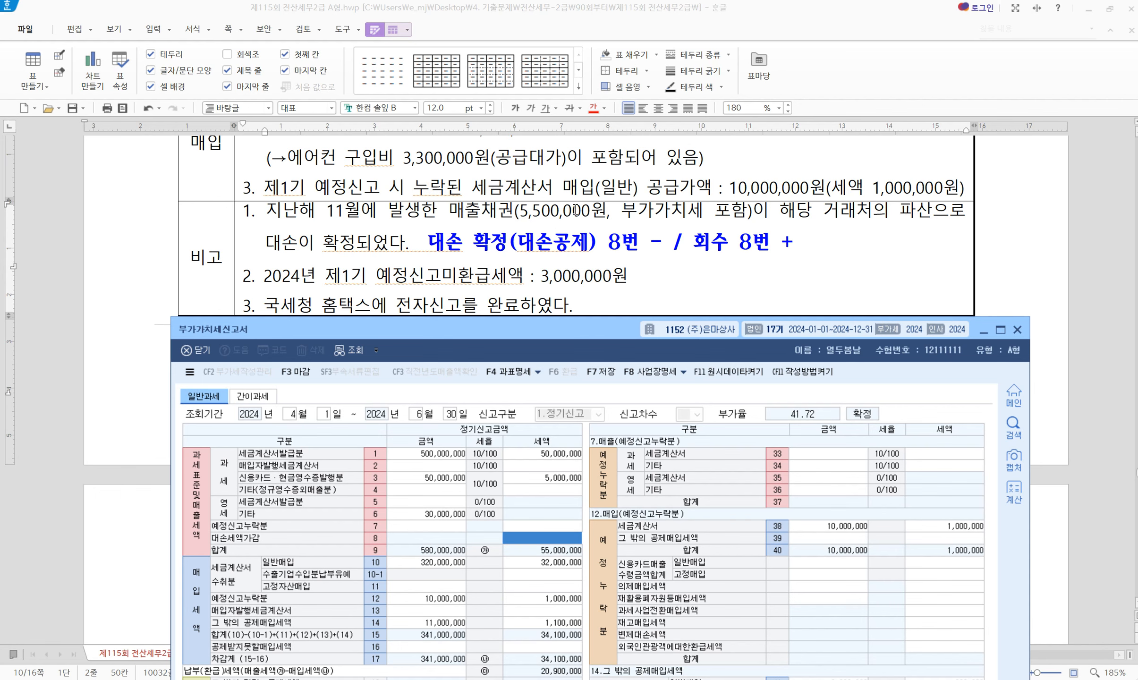
text(5)
text(500000)
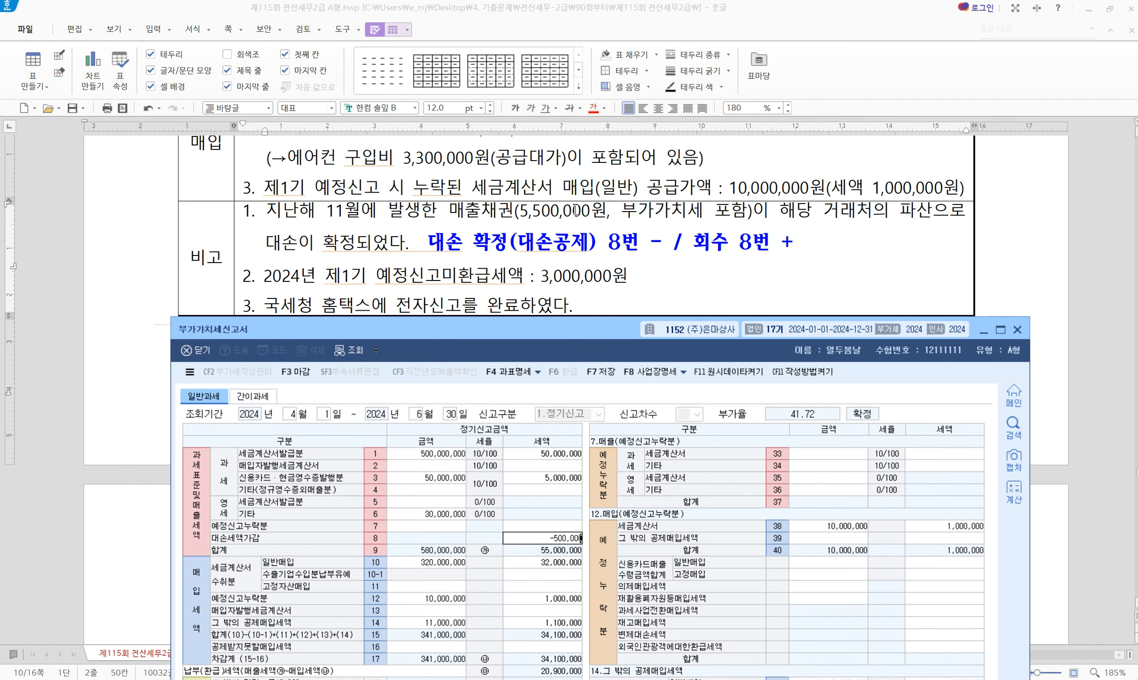
key(Return)
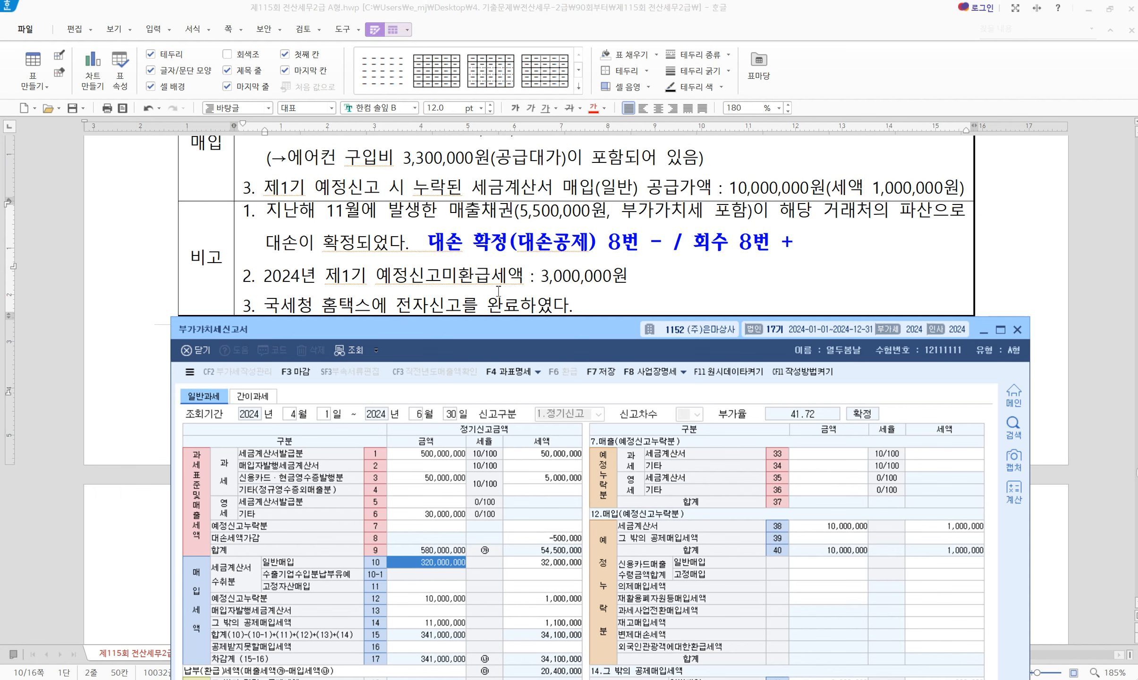
drag(513, 330, 478, 156)
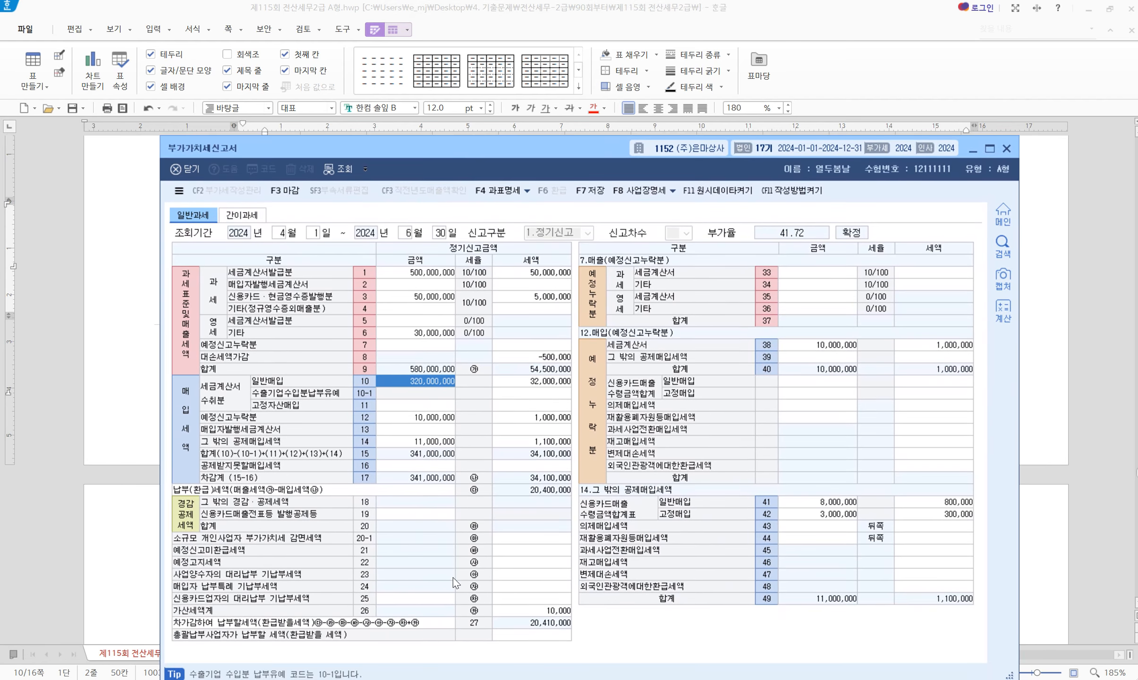
Record 3,000,000 of unrefunded preliminary tax on row 21
click(529, 552)
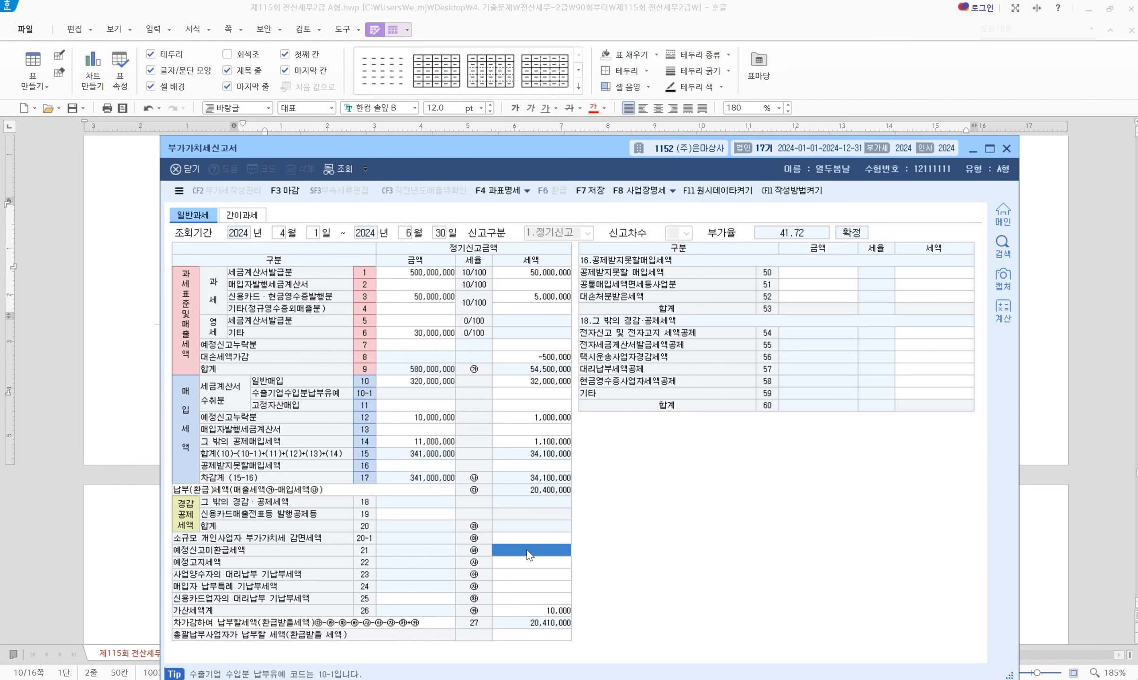
text(3000000)
key(Return)
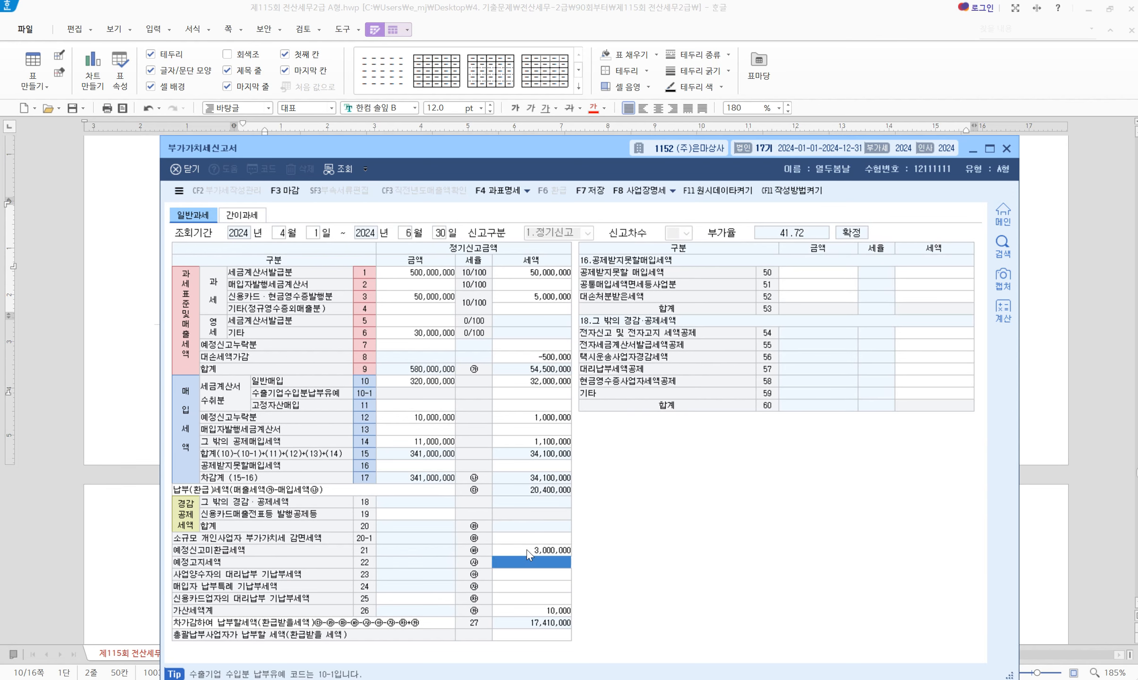
Add a 10,000 e-filing tax credit on row 54, leaving 17,400,000 payable
click(433, 515)
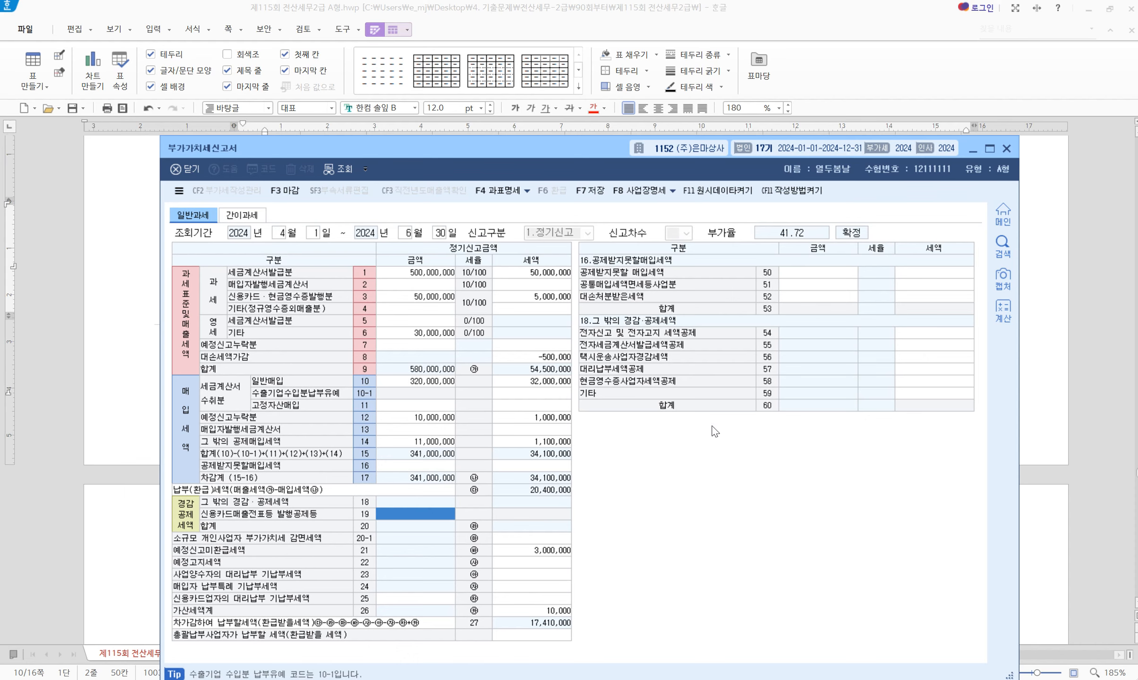
click(934, 333)
text(1)
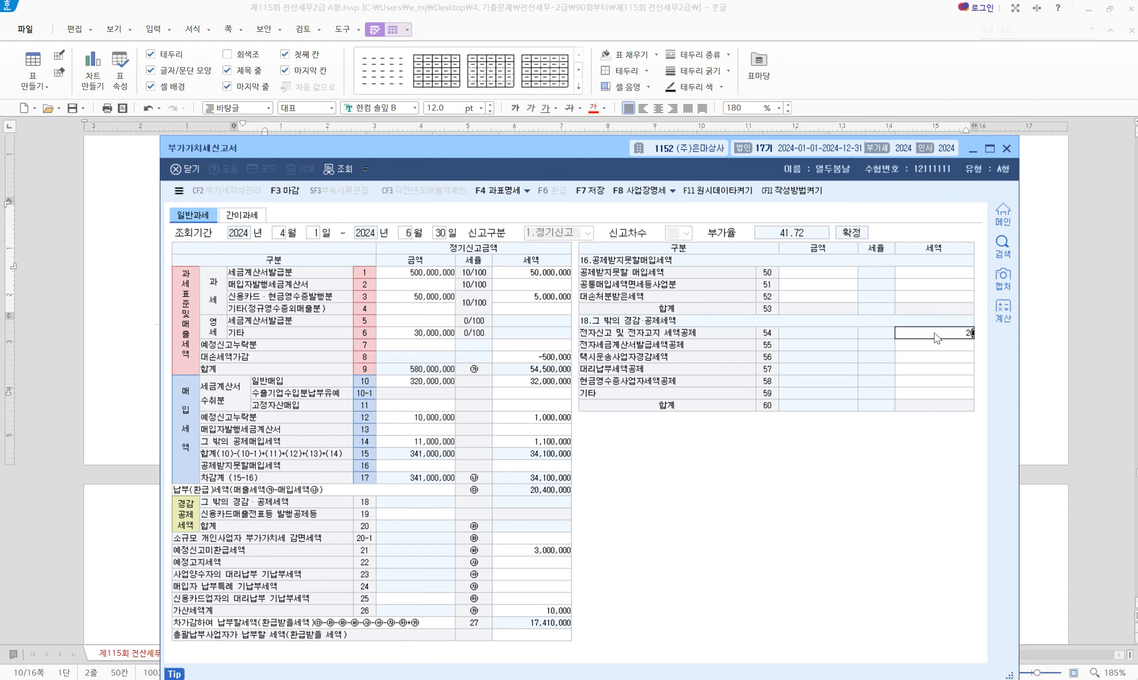
key(BackSpace)
text(100000)
key(Return)
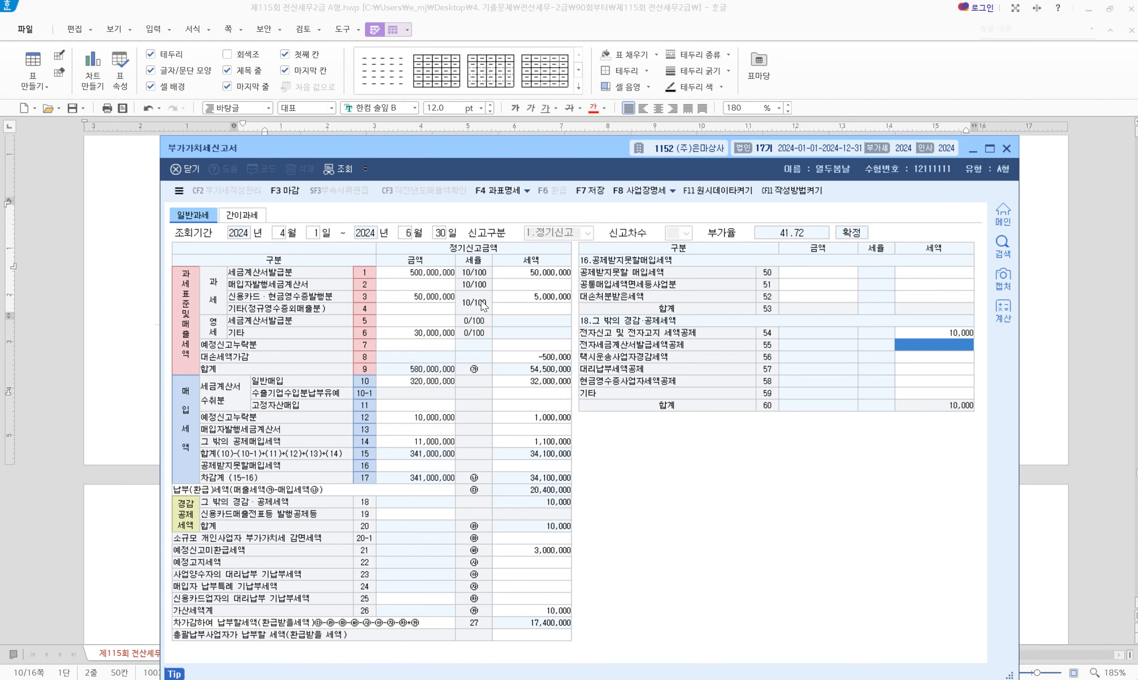
click(189, 171)
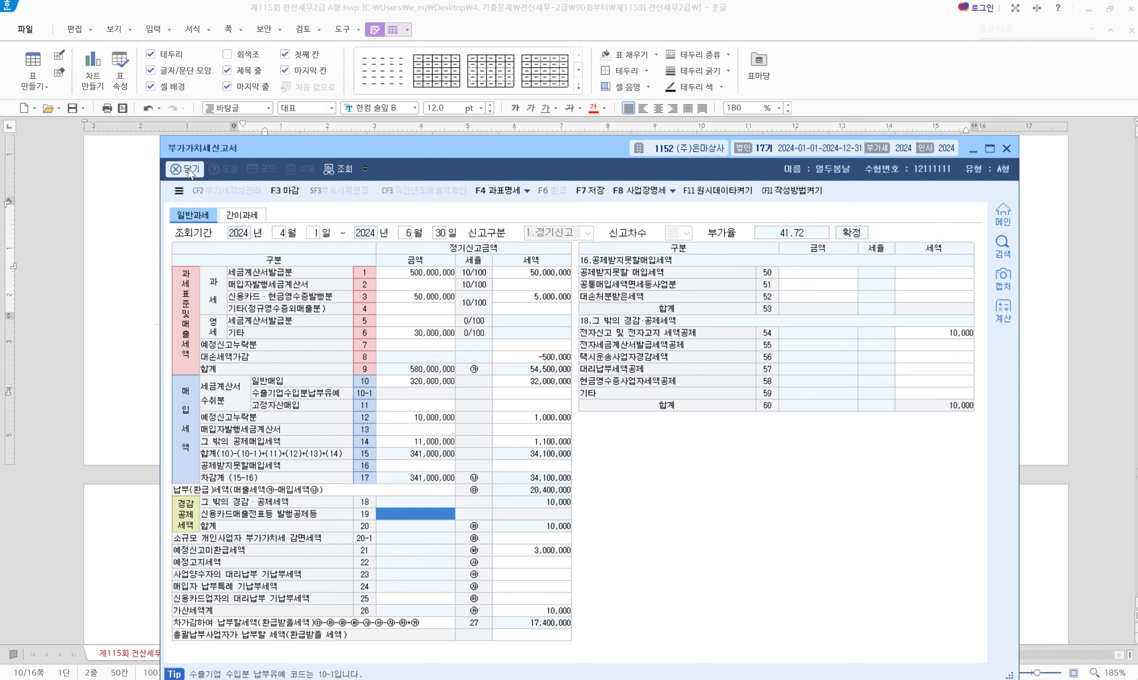
Close the VAT return and scroll the exam document to 문제4's long-term loan question
click(189, 171)
click(565, 446)
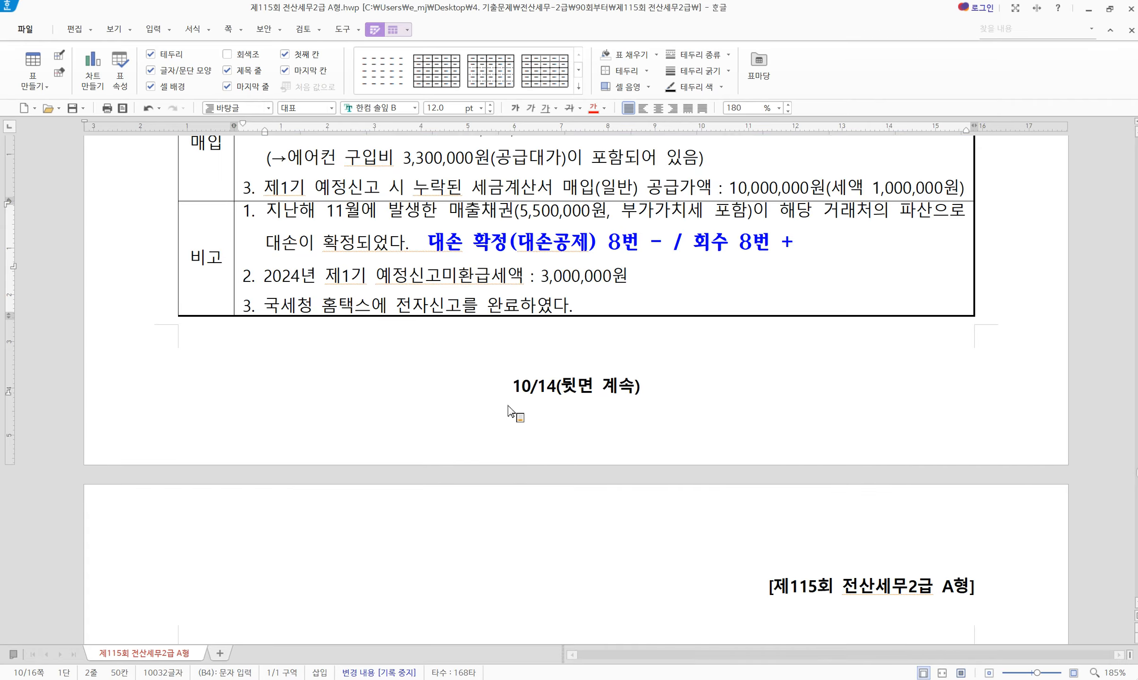
scroll(505, 407, down, 10)
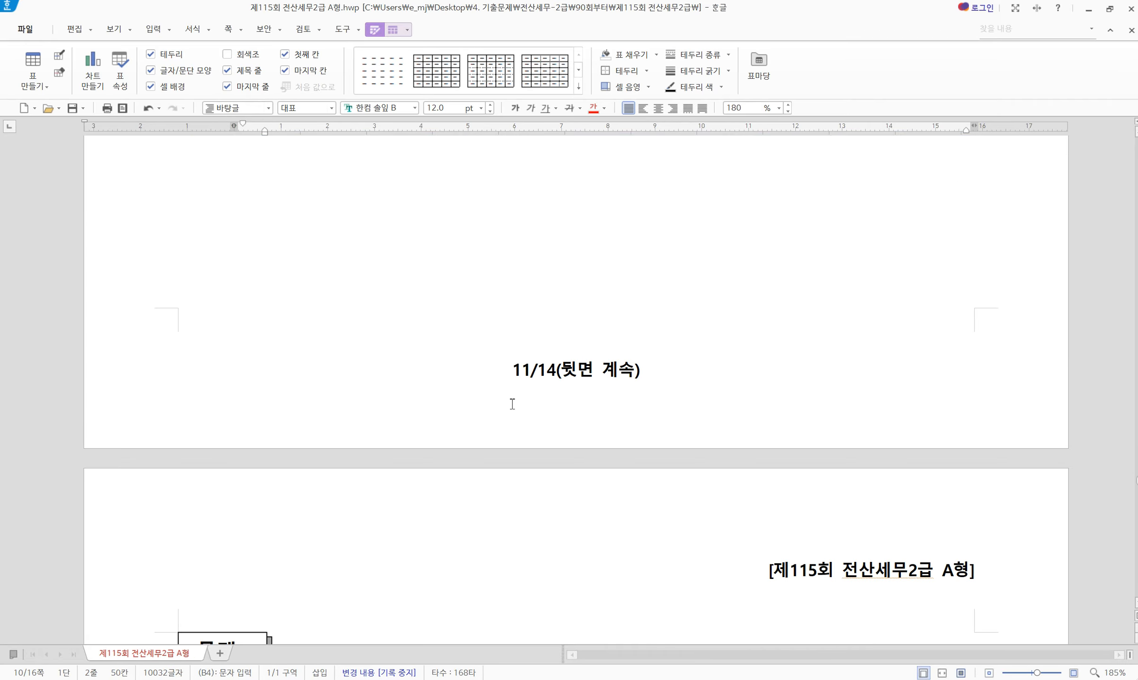
scroll(513, 404, up, 15)
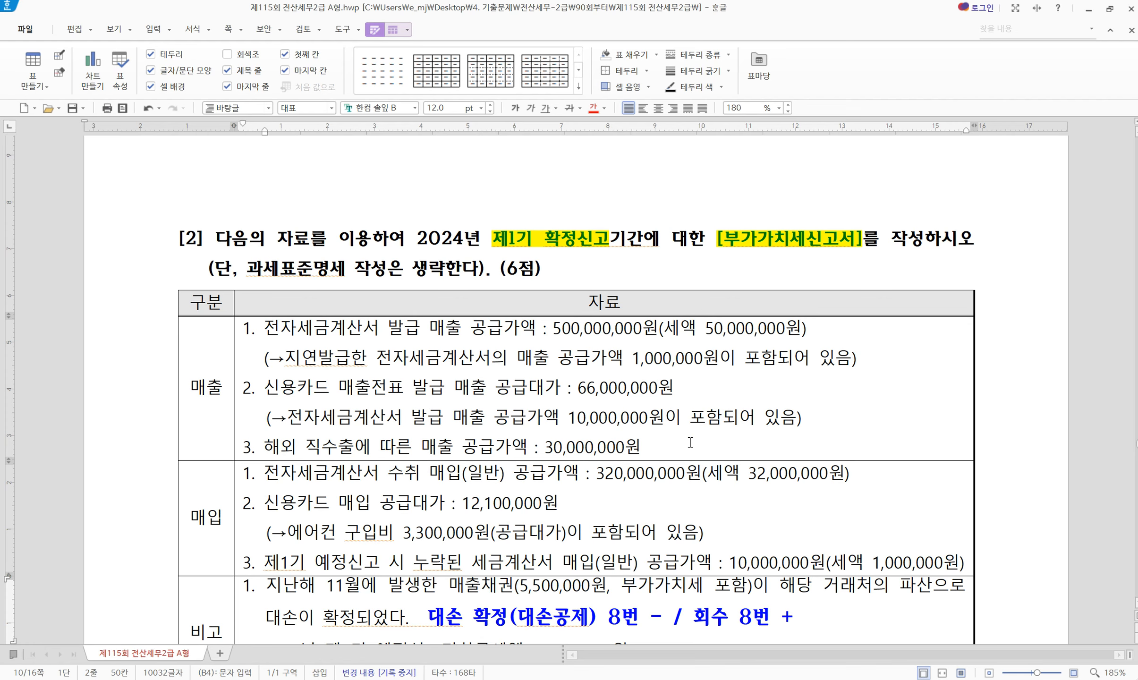
scroll(689, 438, down, 5)
scroll(689, 438, up, 12)
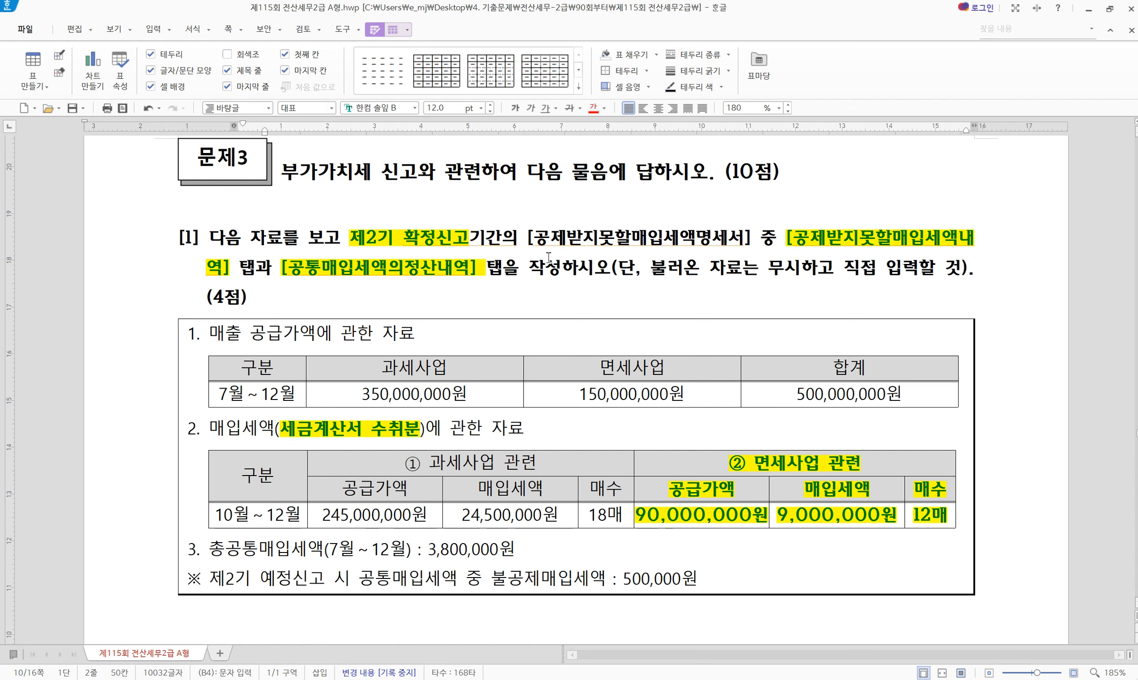
scroll(641, 493, down, 15)
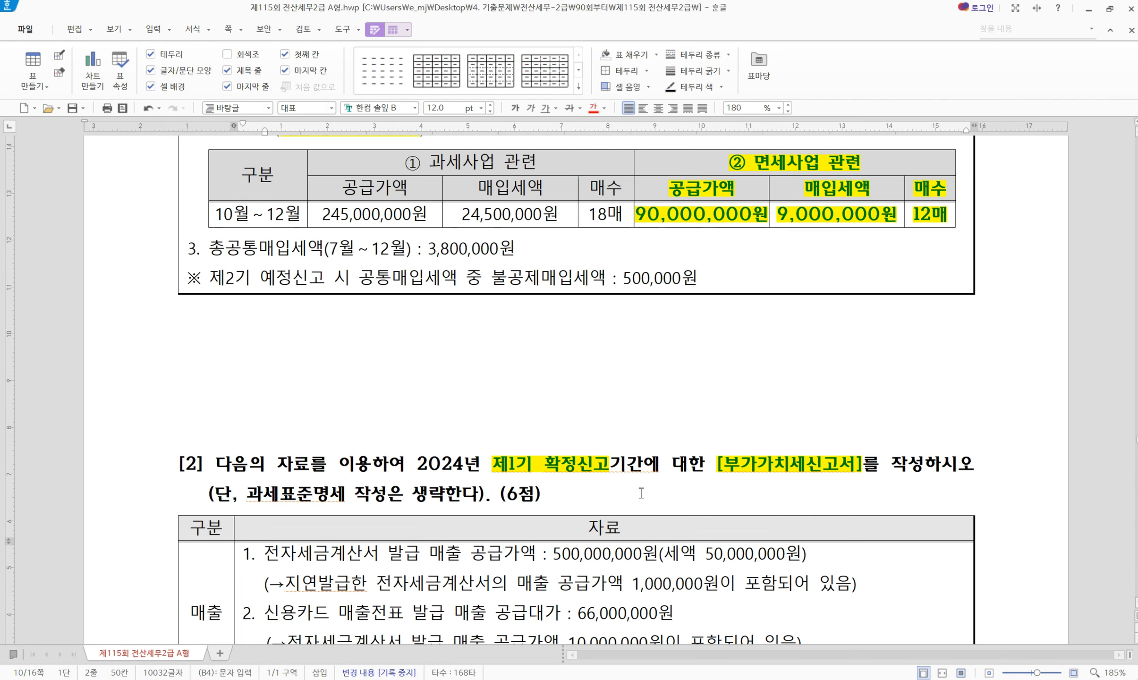
scroll(641, 493, down, 10)
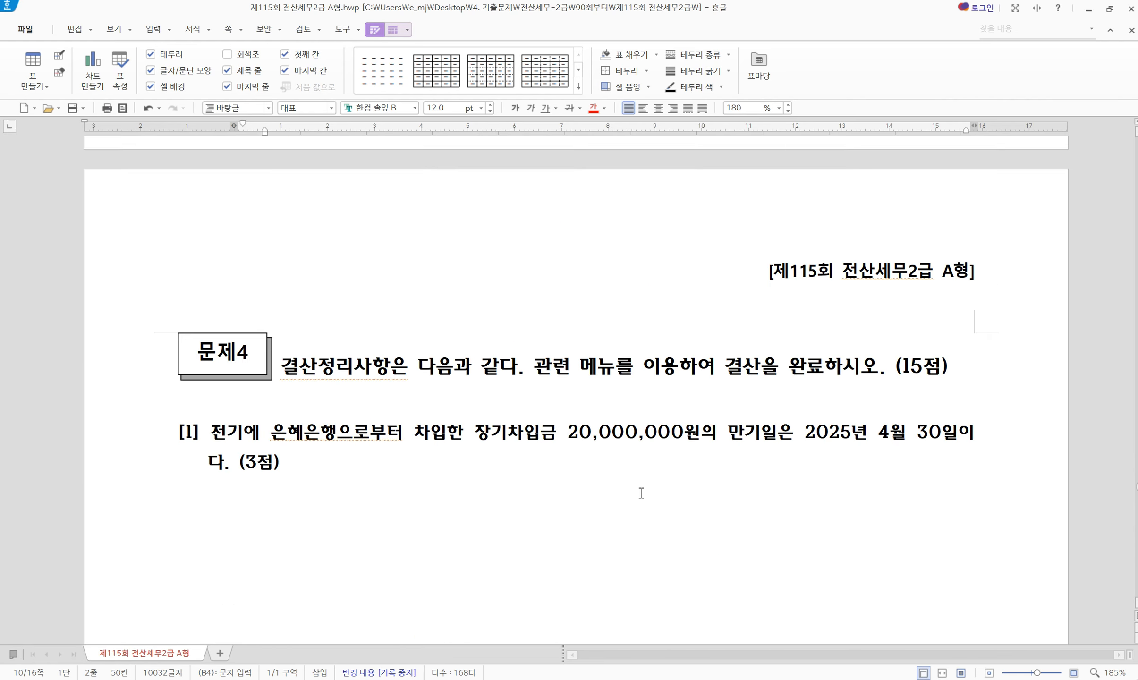
scroll(641, 492, up, 3)
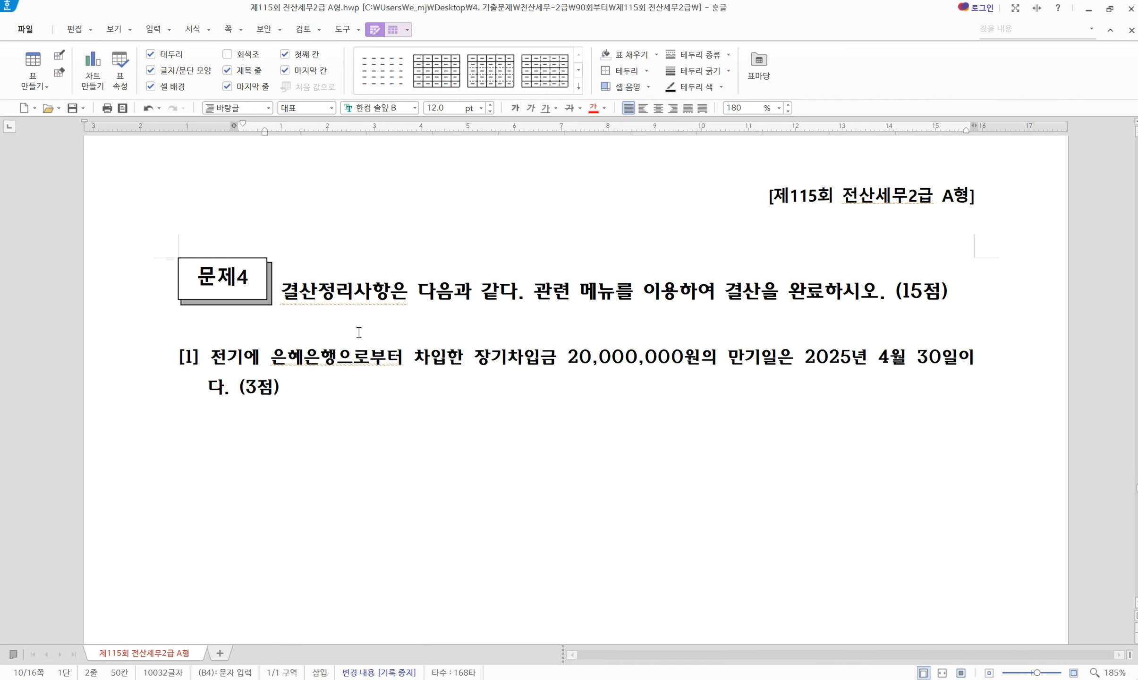
Give '결산' and '(15점)' in the 문제4 heading green text on yellow highlight
drag(288, 289, 316, 289)
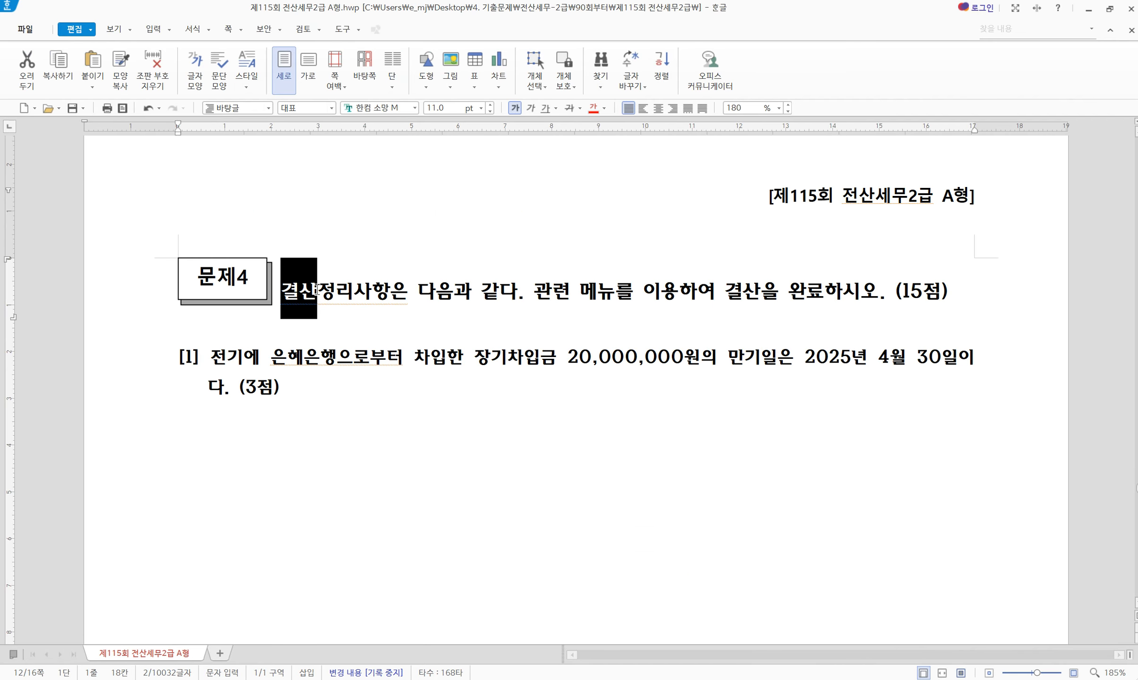
key(alt+c)
click(392, 298)
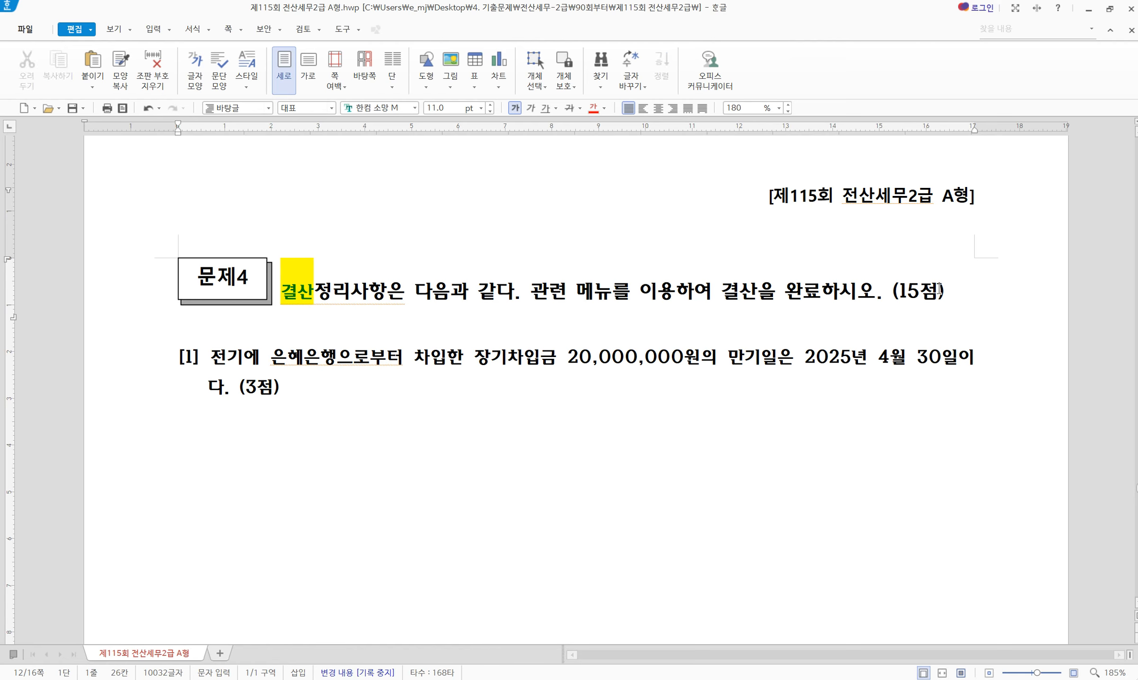
drag(890, 290, 968, 287)
key(alt+c)
key(Escape)
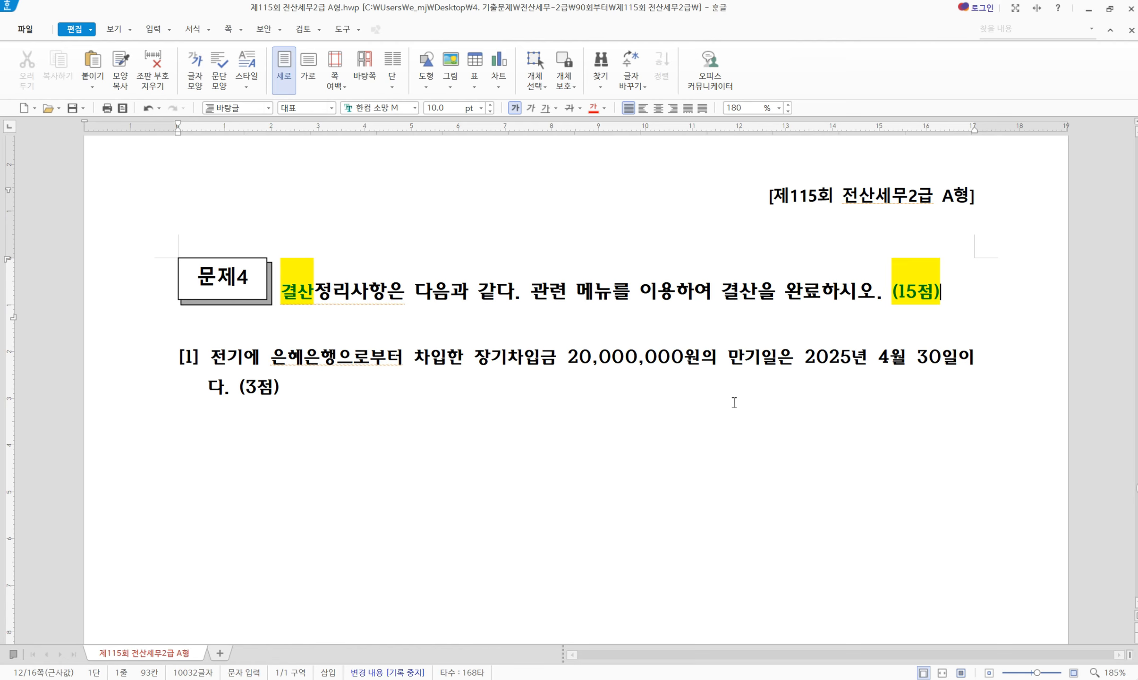
Scroll through closing questions [2] to [5], then bring KcLep's main menu back
scroll(349, 465, down, 3)
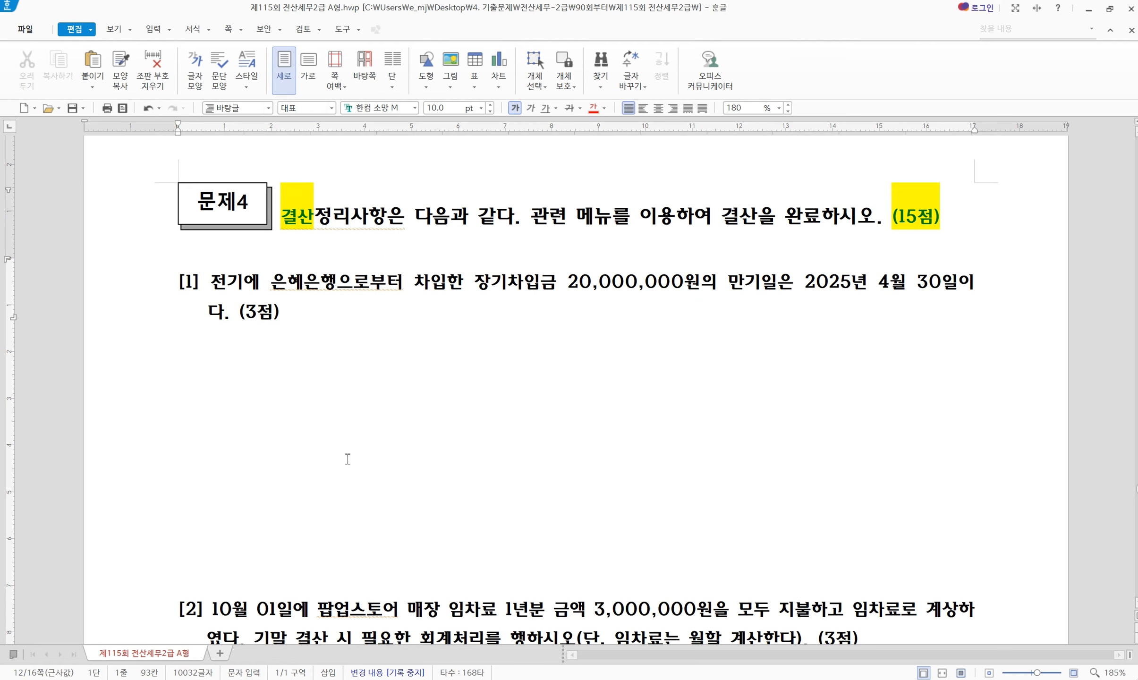
scroll(500, 439, down, 2)
scroll(490, 519, down, 5)
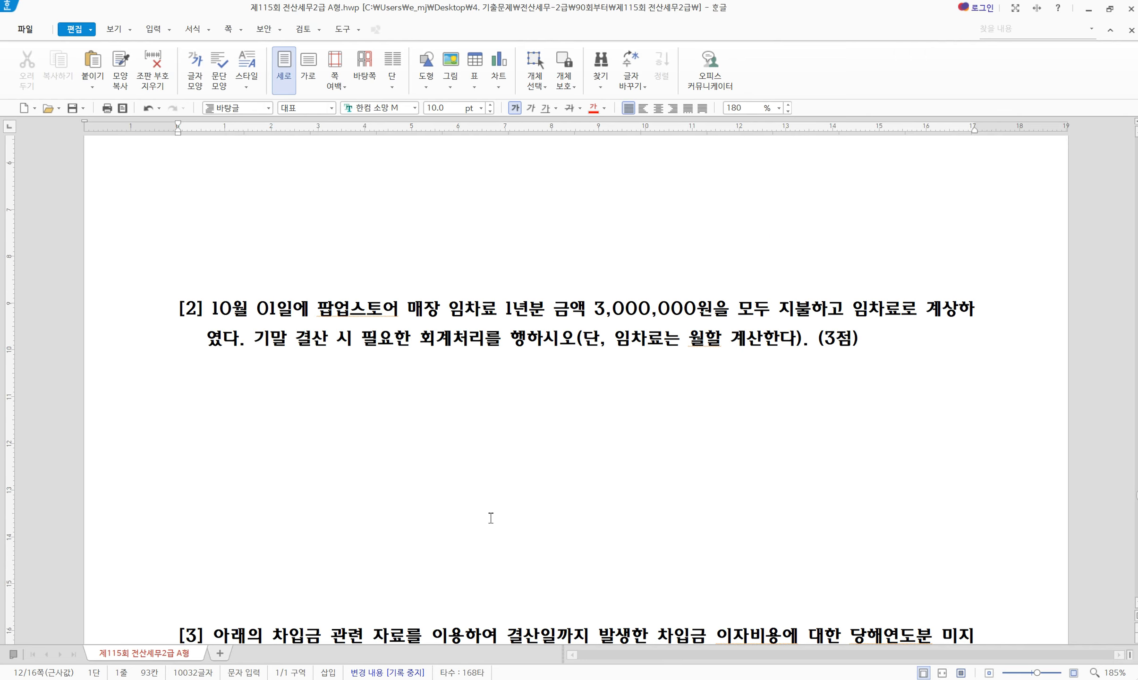
scroll(593, 395, down, 8)
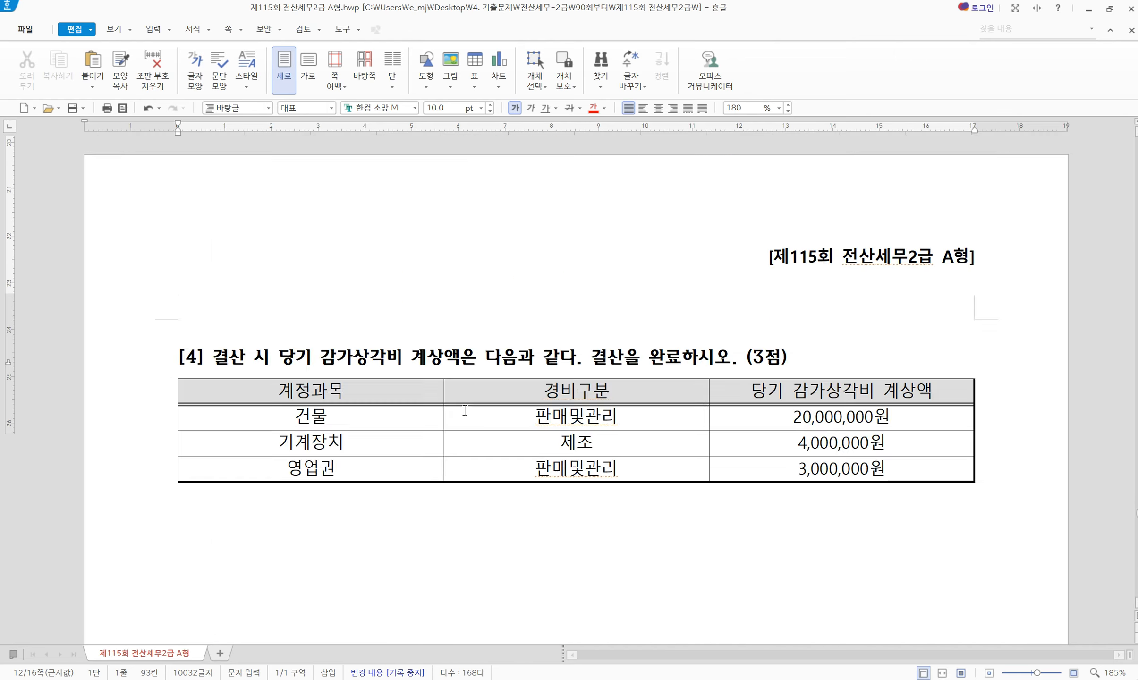
scroll(666, 394, up, 3)
scroll(652, 426, down, 2)
scroll(652, 426, down, 3)
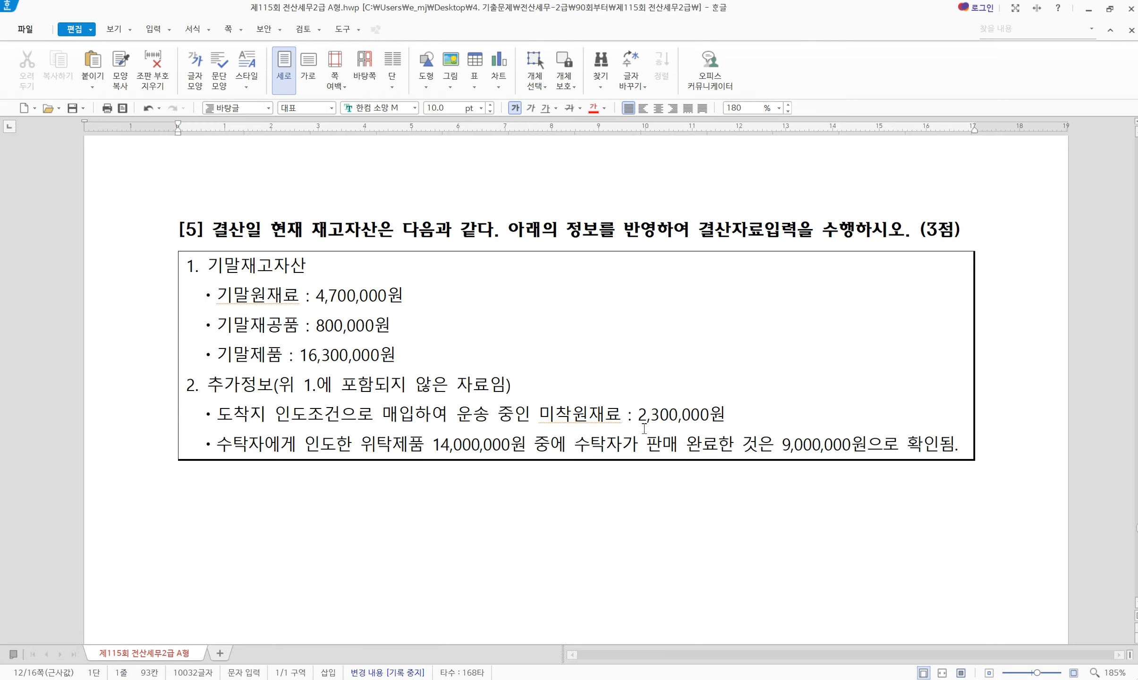
scroll(729, 374, up, 4)
scroll(721, 246, up, 12)
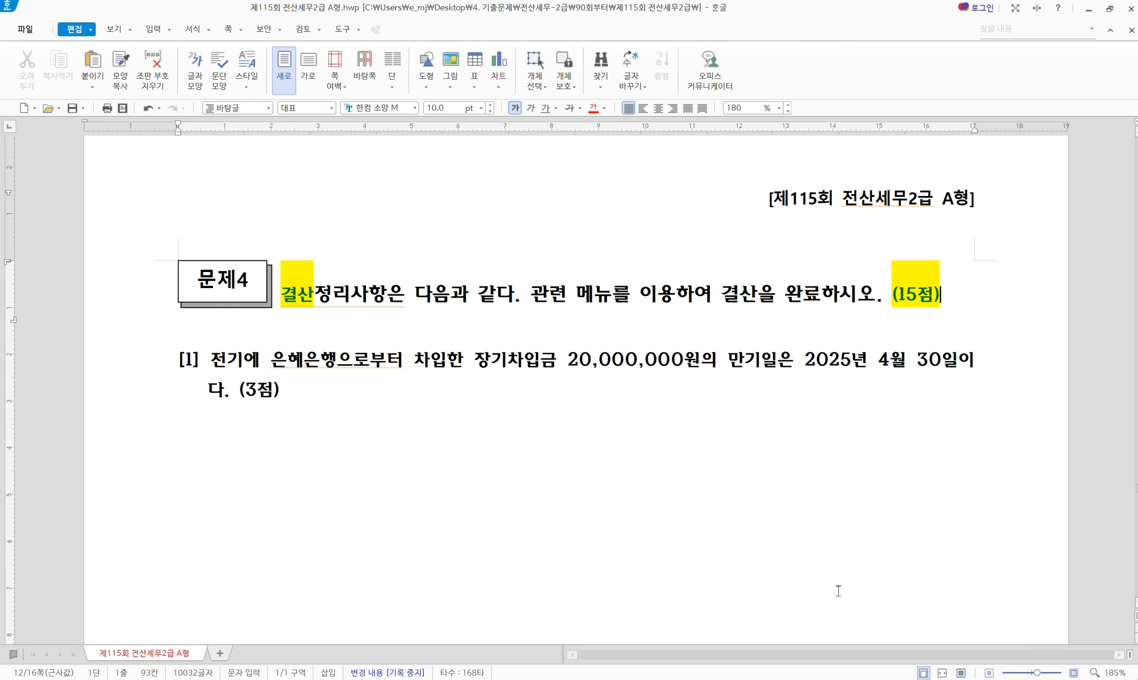
click(784, 679)
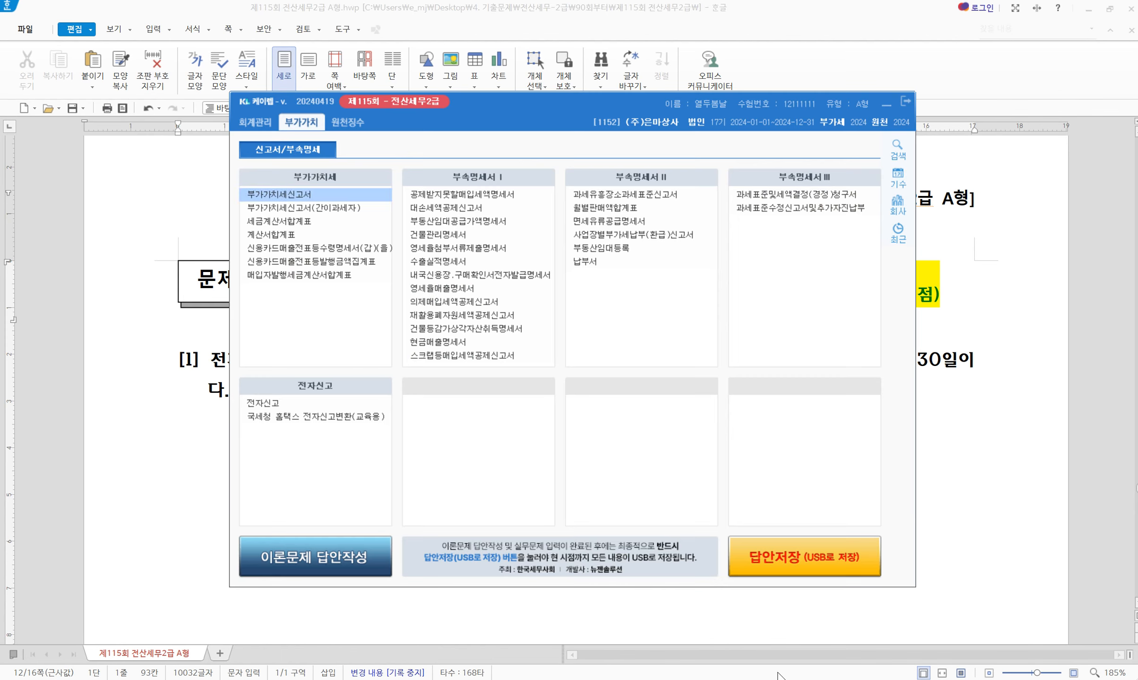
Open 일반전표입력 on 12/31 and arrange it below the question text
click(252, 122)
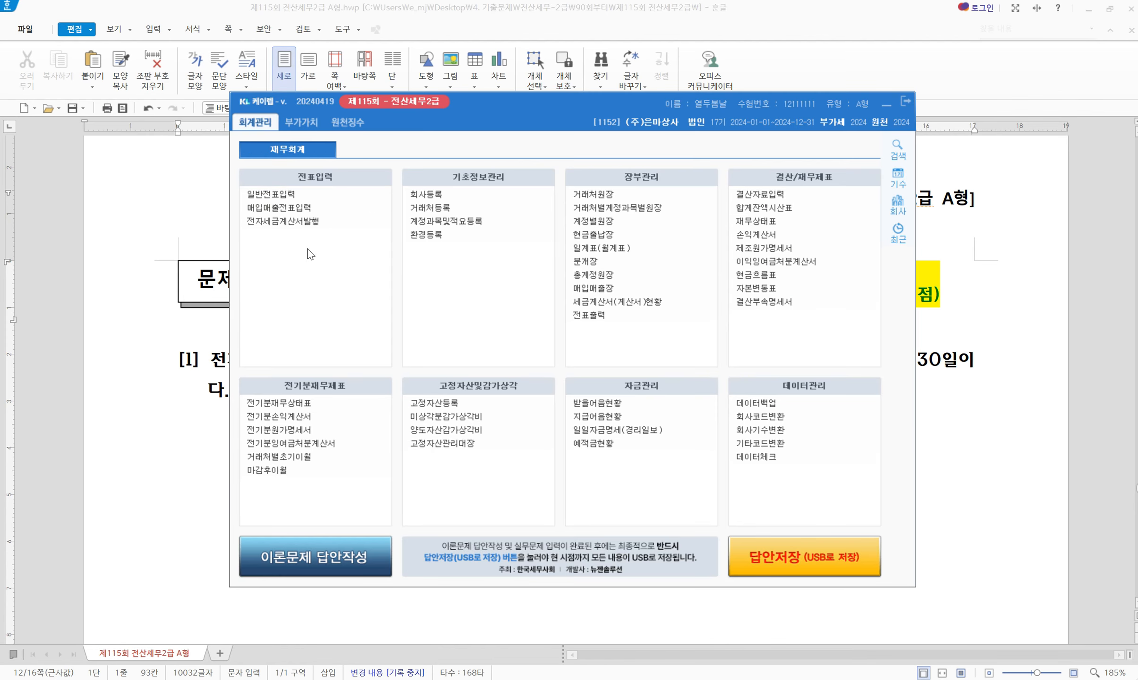
click(282, 194)
text(1231)
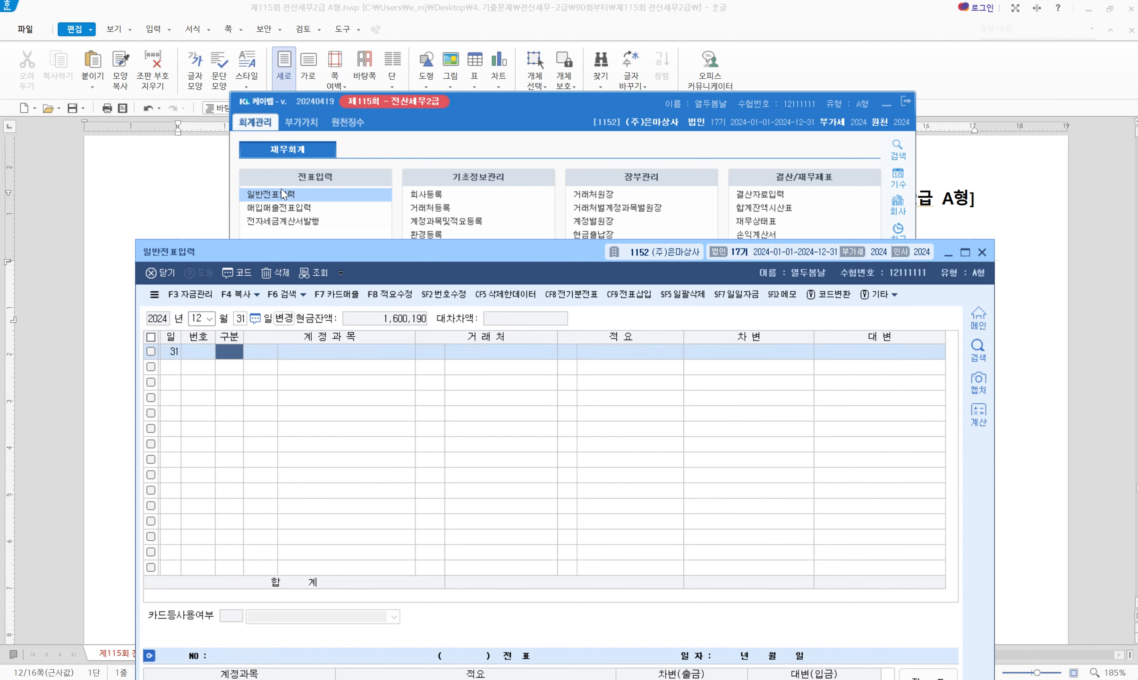
drag(496, 241, 518, 589)
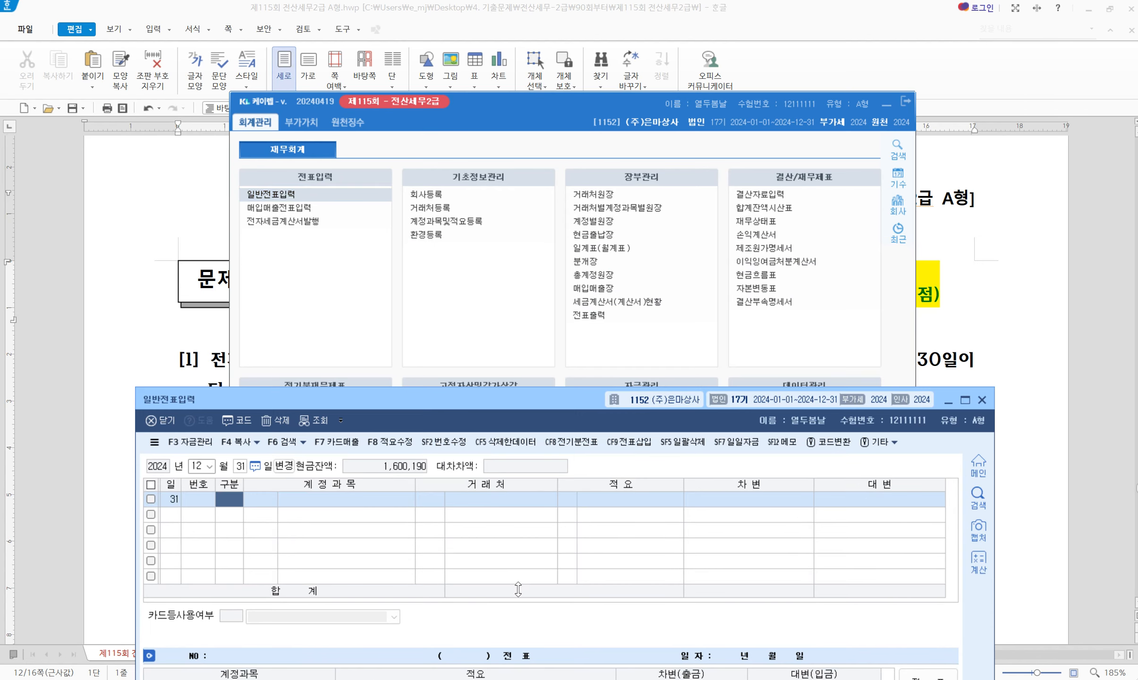
click(887, 105)
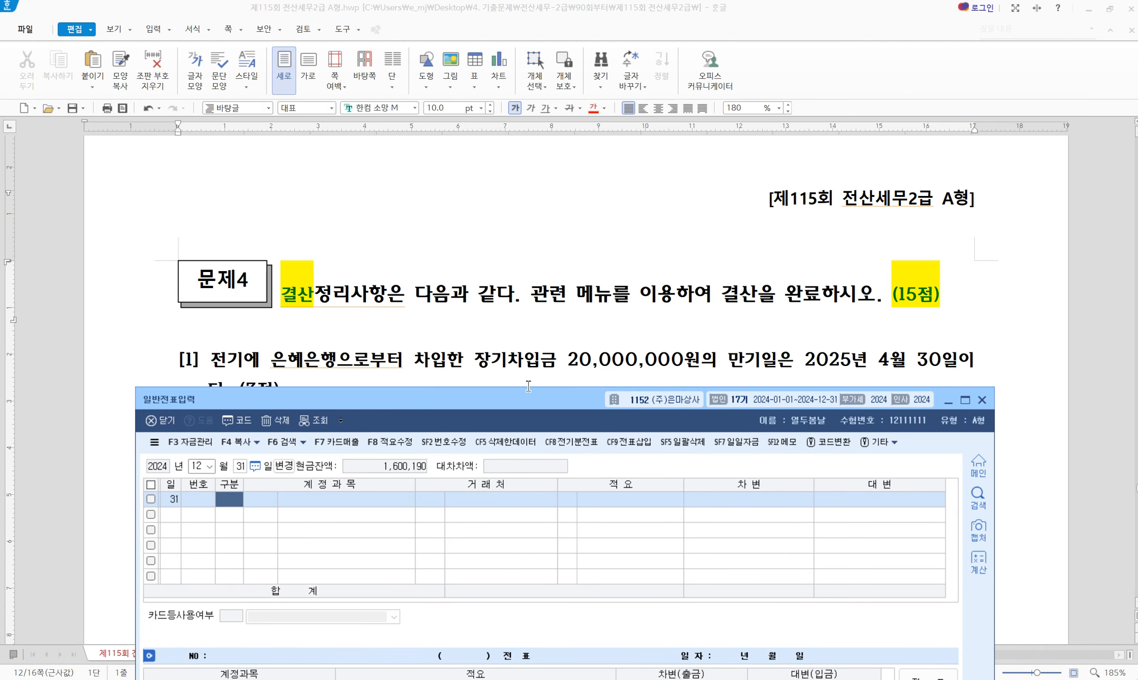
drag(516, 406, 531, 435)
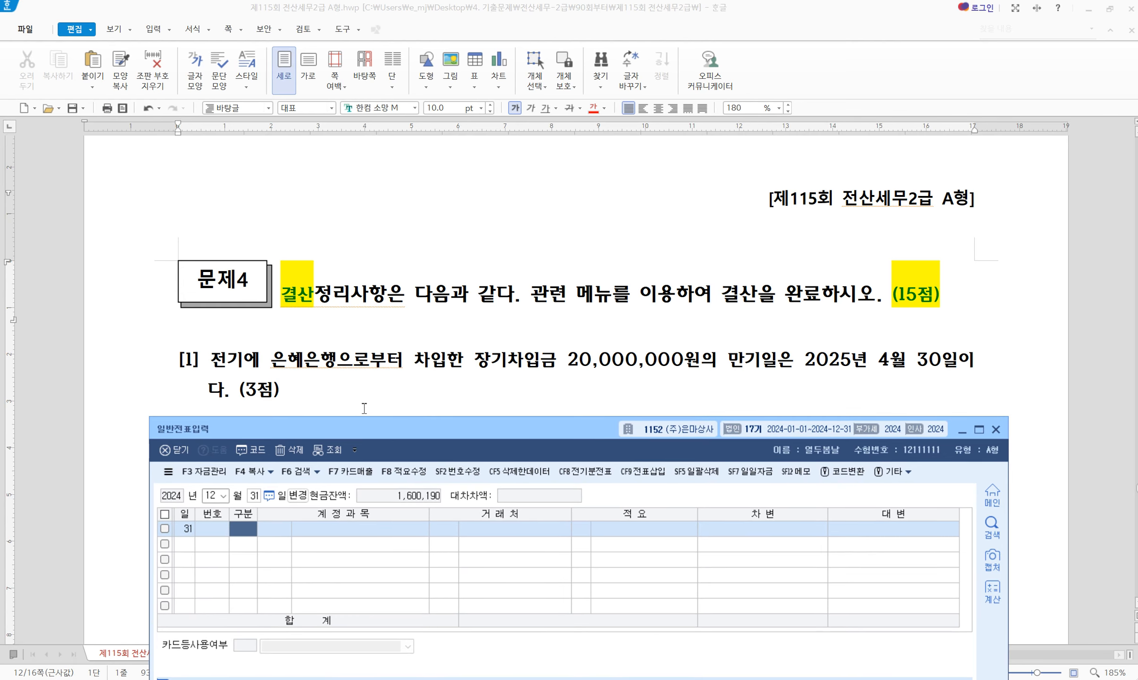
drag(403, 421, 406, 412)
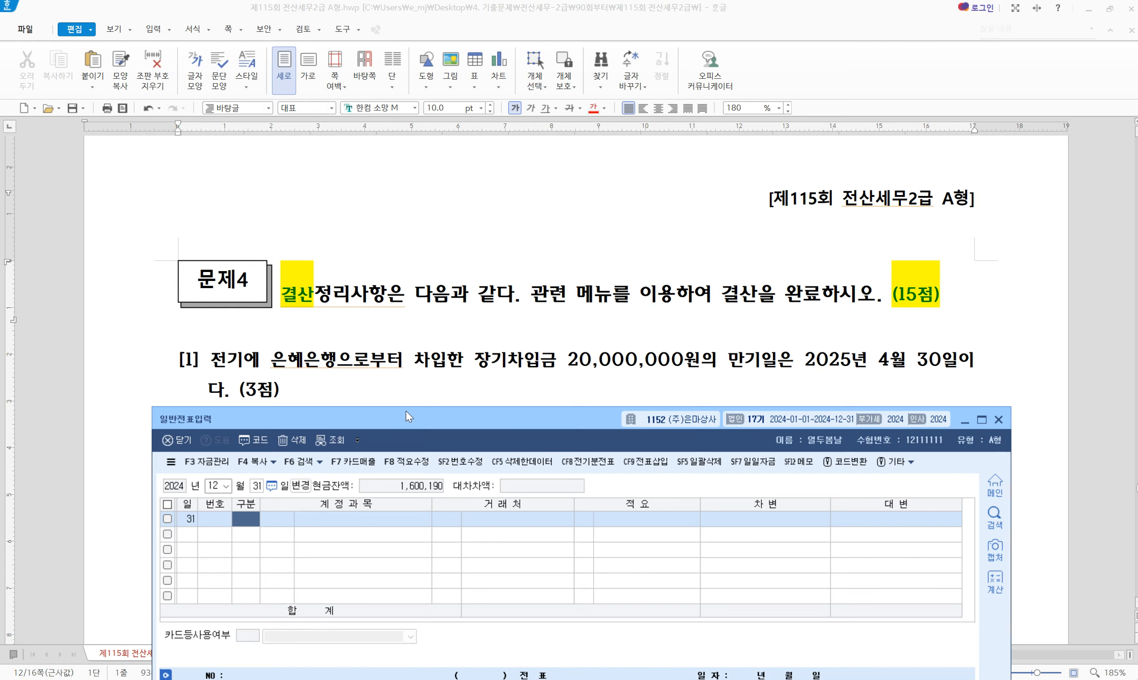
Enter the debit line: 0293 장기차입금, client 98003 은혜은행, 20,000,000
text(3293)
key(Return)
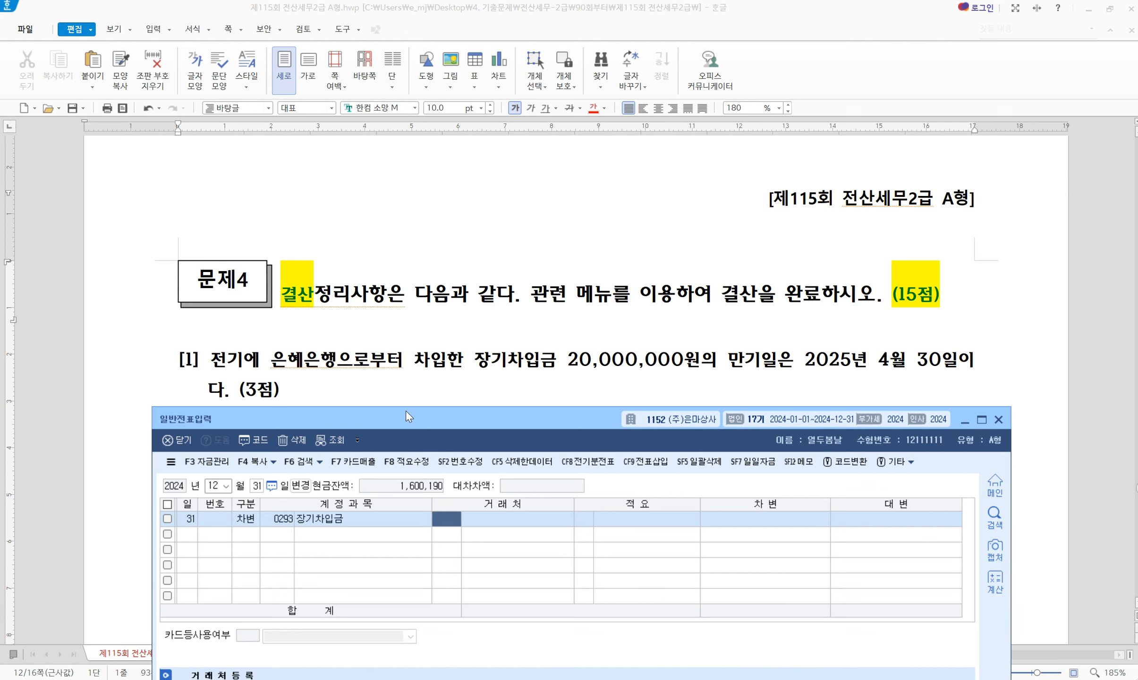
text(ㅇㅡㄴ)
key(BackSpace)
key(BackSpace)
key(BackSpace)
text(으ㄴ혜)
key(Return)
key(Return)
Enter the balancing credit line: 0264 유동성장기부채 for client 98003, 20,000,000
key(Return)
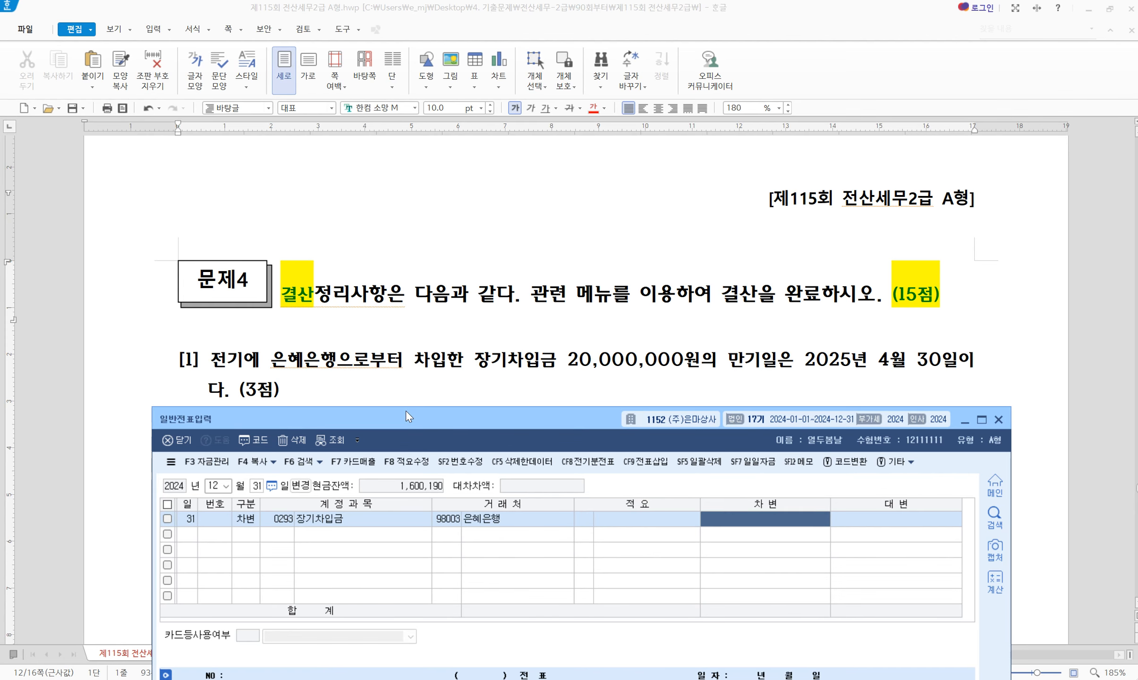
text(20000000)
key(Return)
text(4264)
key(Return)
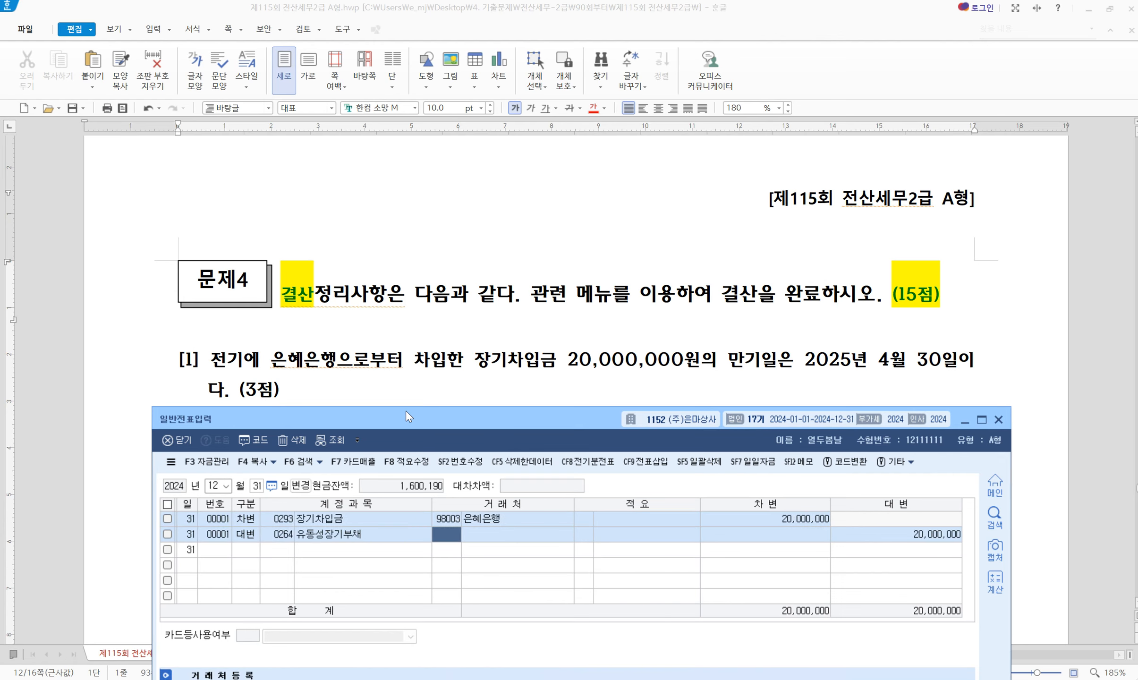
text(98003)
key(Return)
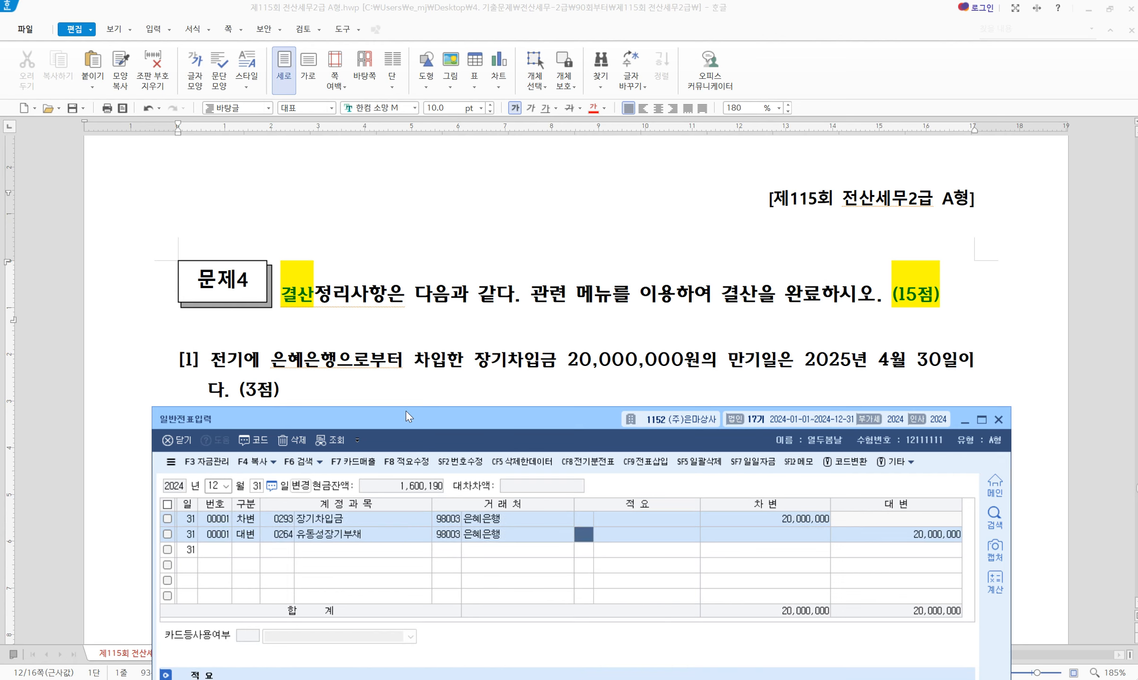
key(Return)
key(Return)
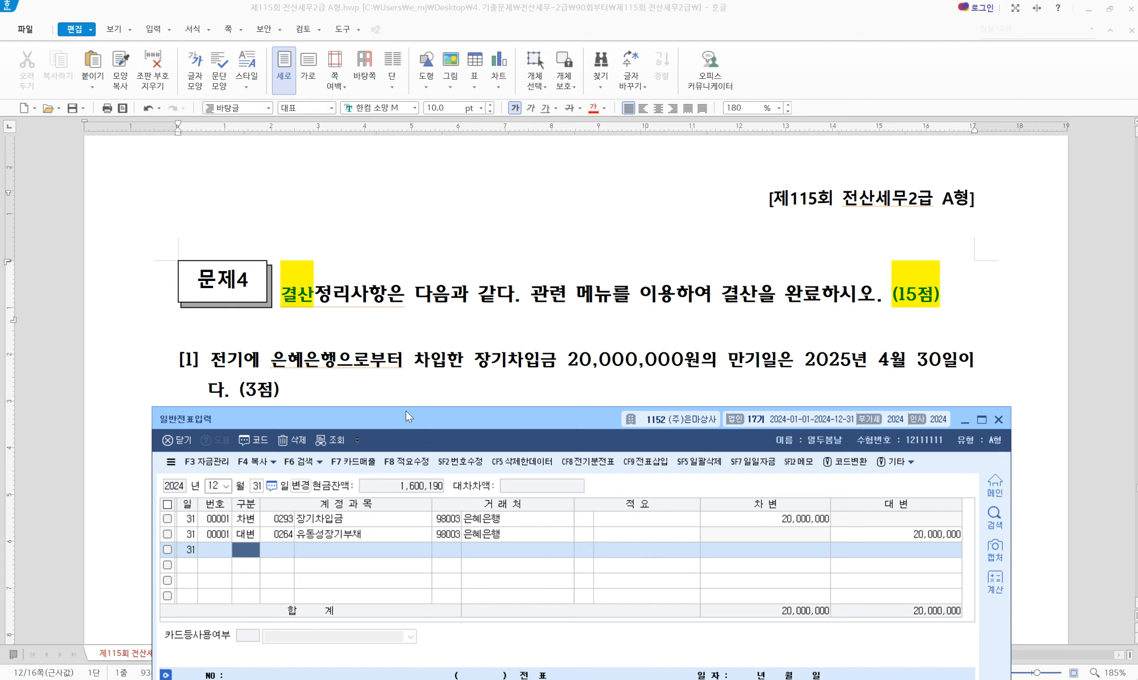
scroll(405, 359, down, 10)
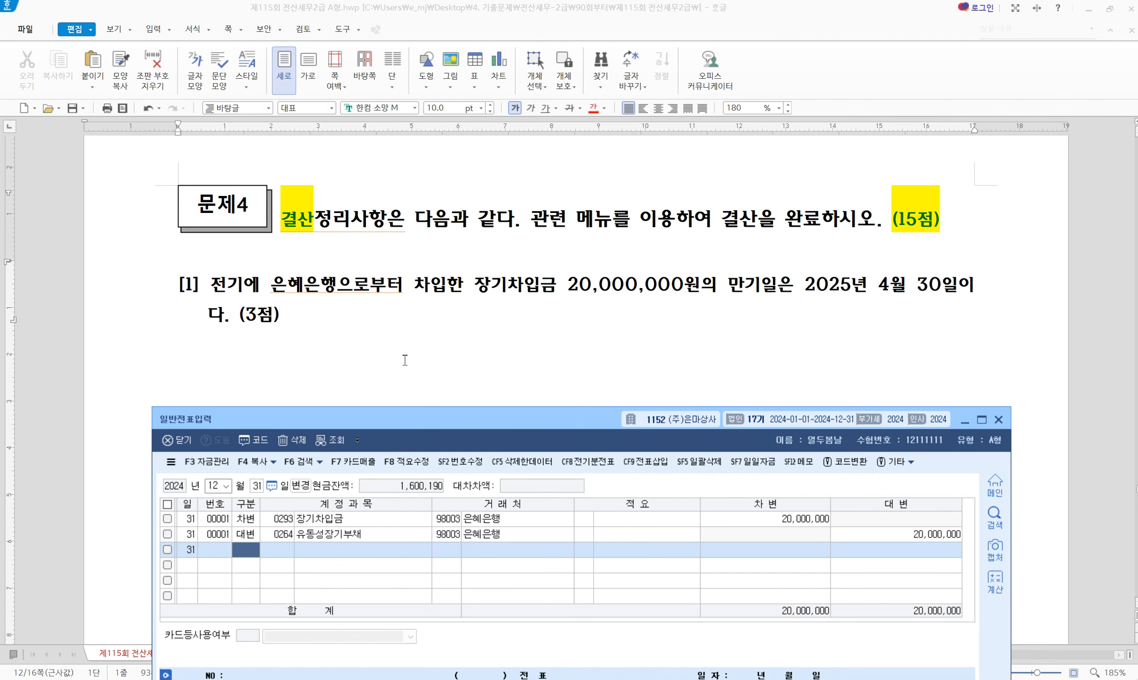
scroll(406, 360, up, 2)
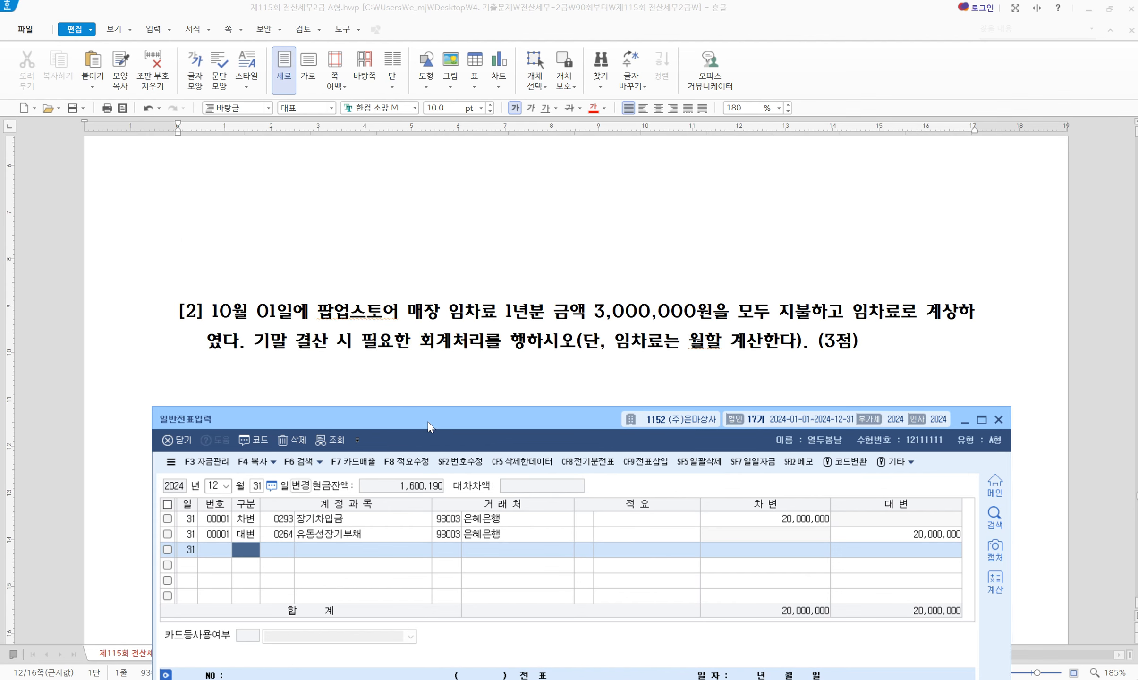
drag(428, 422, 425, 414)
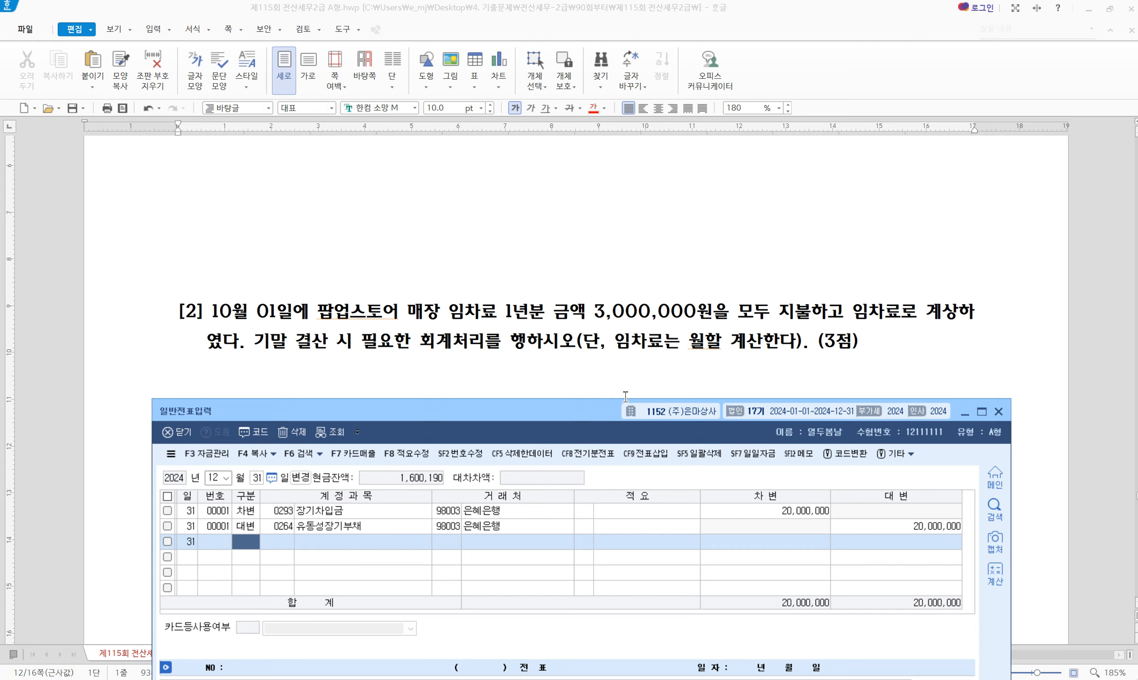
Highlight '임차료로 계상' and note '10/1 ~ 12/31 ---> 3/12 당기분' in blue
drag(853, 313, 958, 310)
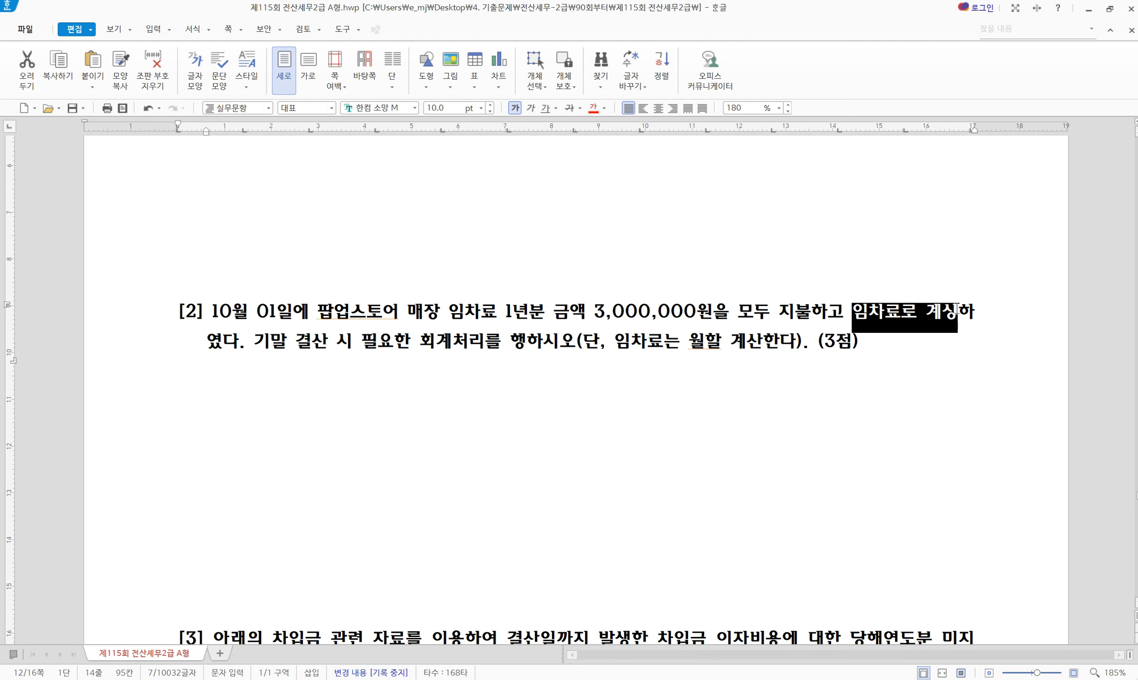
key(alt+c)
click(759, 327)
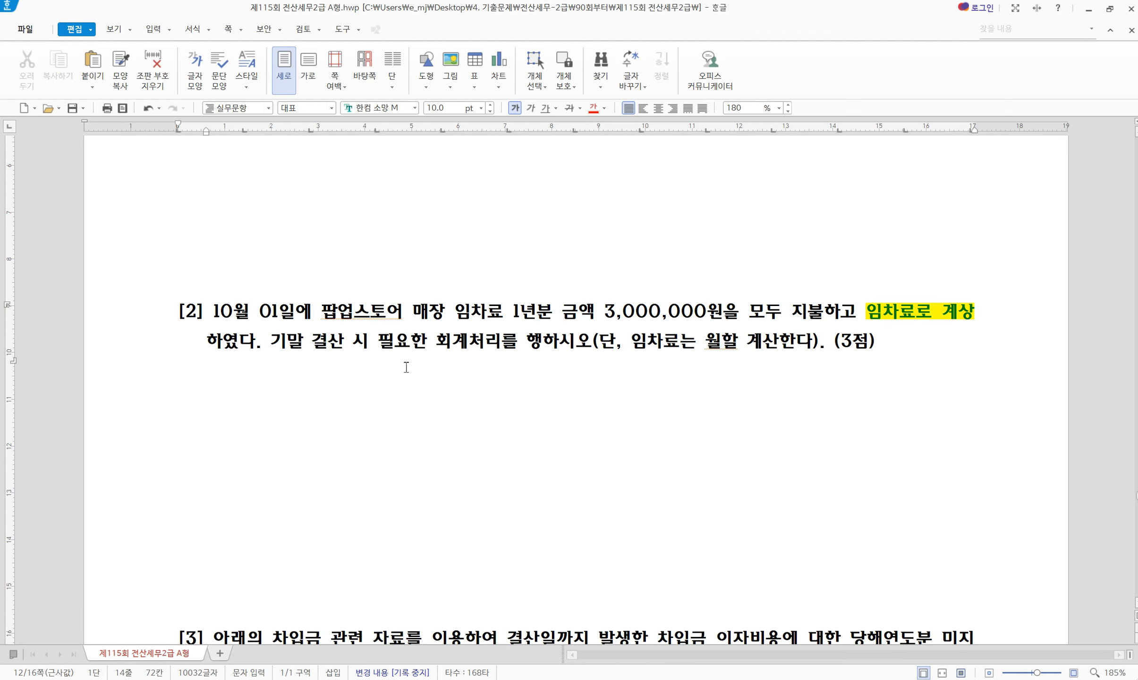
click(243, 412)
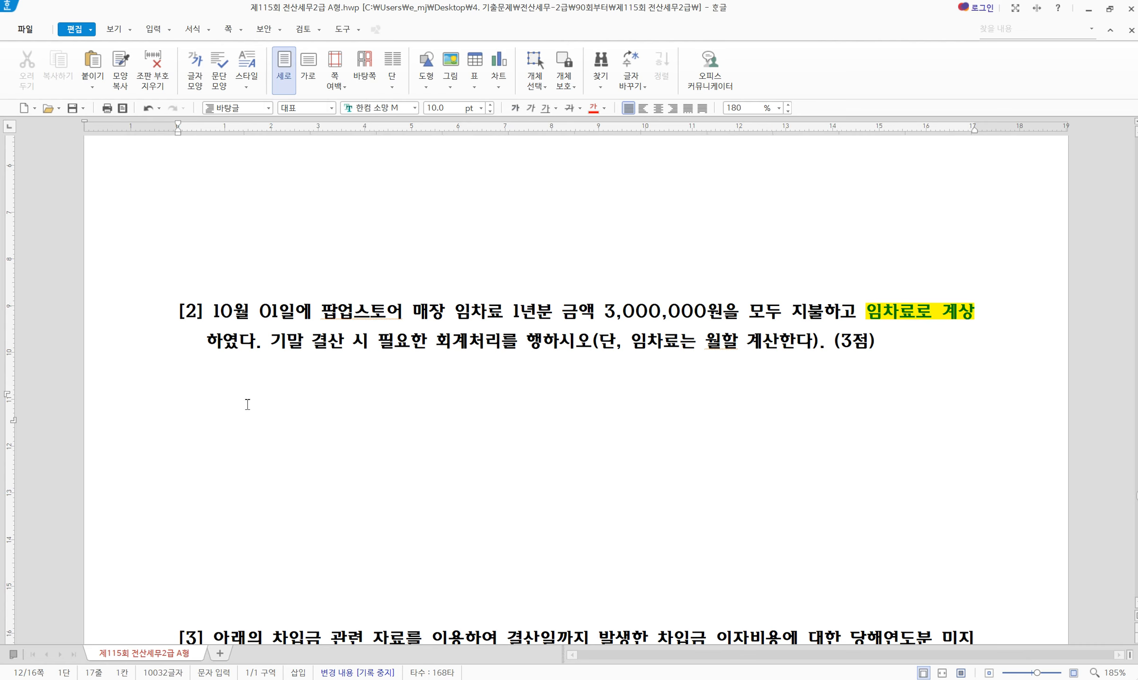
key(alt+shift+1)
text(10/1)
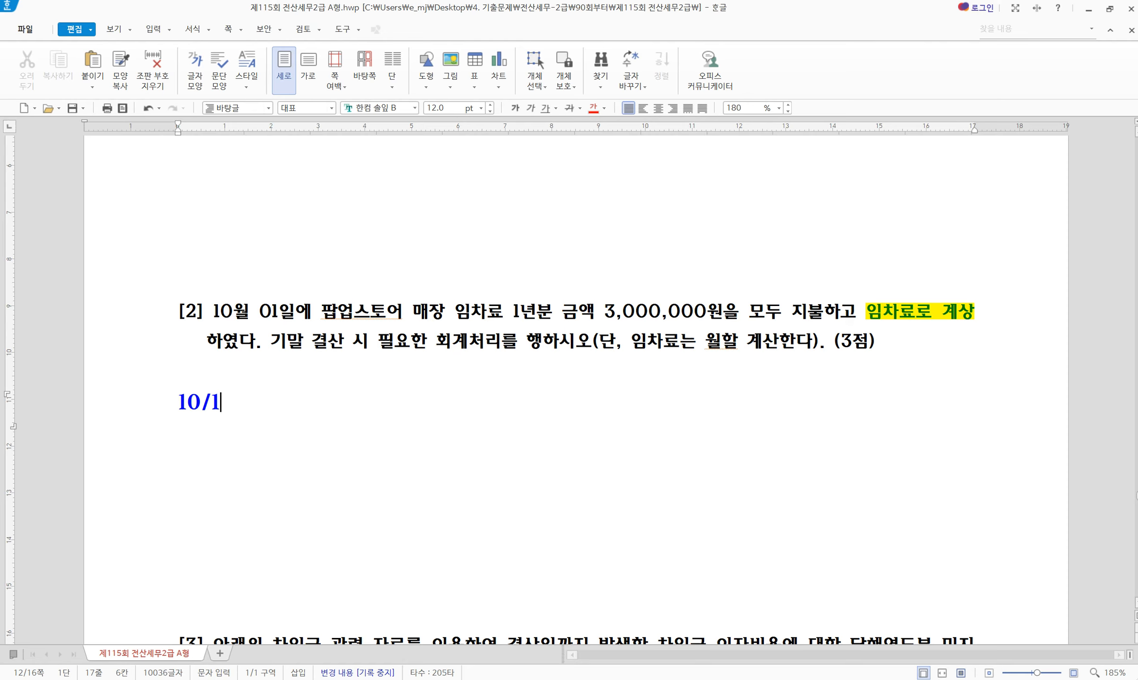
text( ~ 12/31)
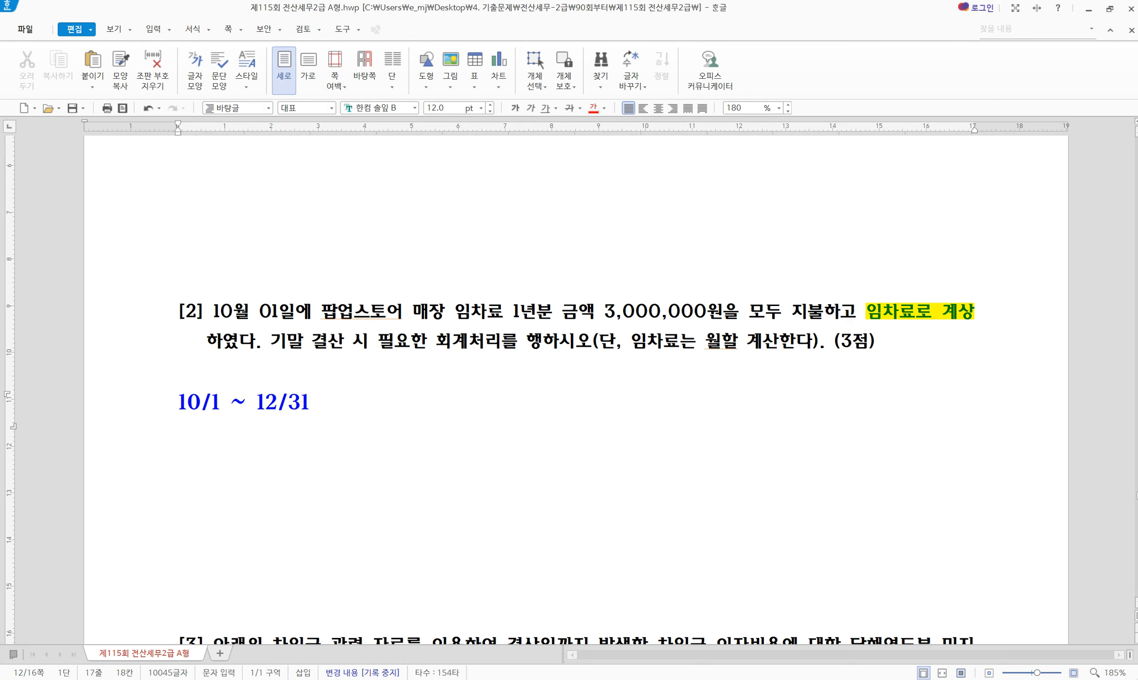
text( 3/12)
key(Left)
key(Left)
key(Left)
key(Left)
text(---> 3/12 당기분)
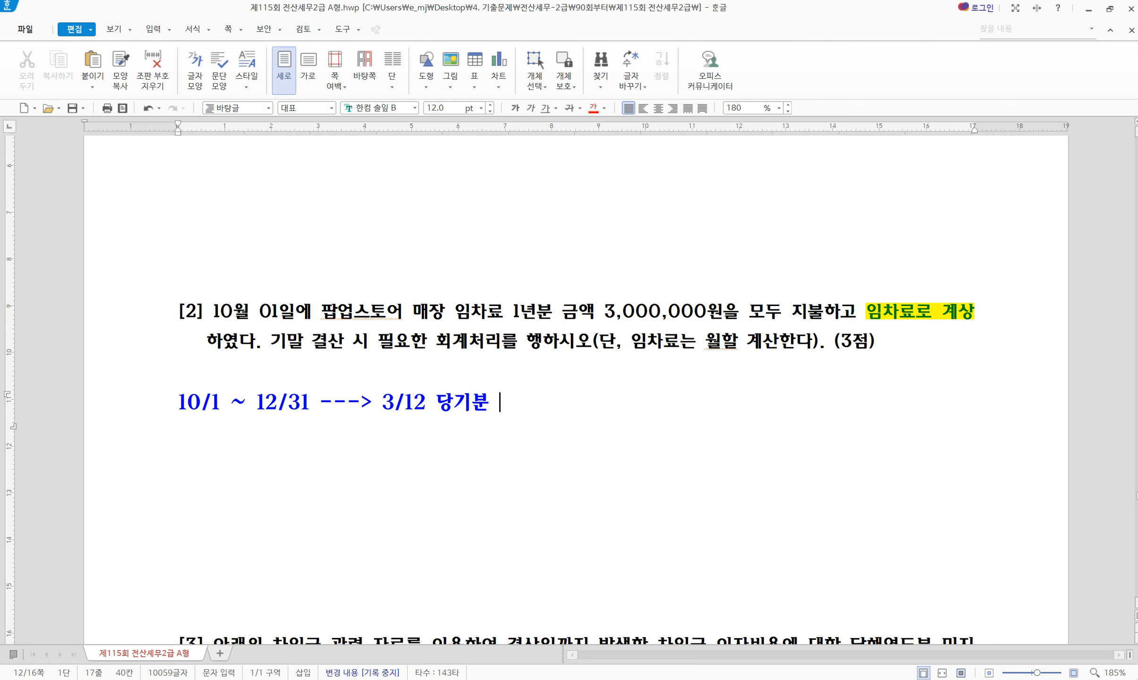
key(Return)
Add the note '1/1~9/30 ---> 9/12 차기분' and highlight that line in yellow
text(1/1)
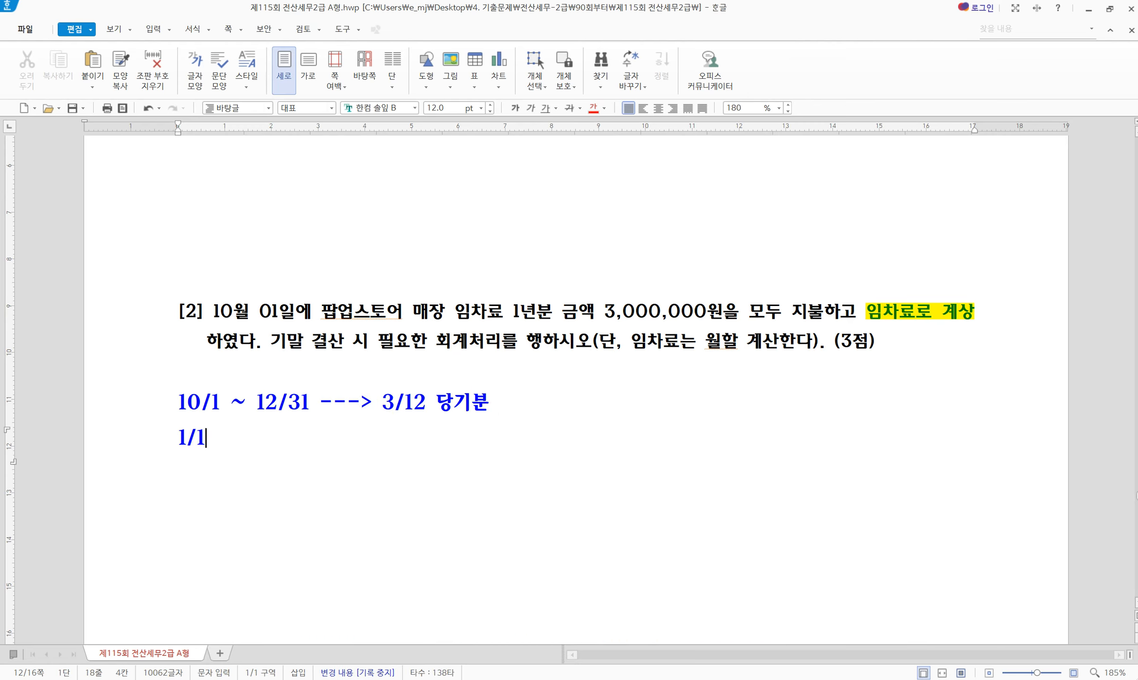
text(~9/3)
text(-)
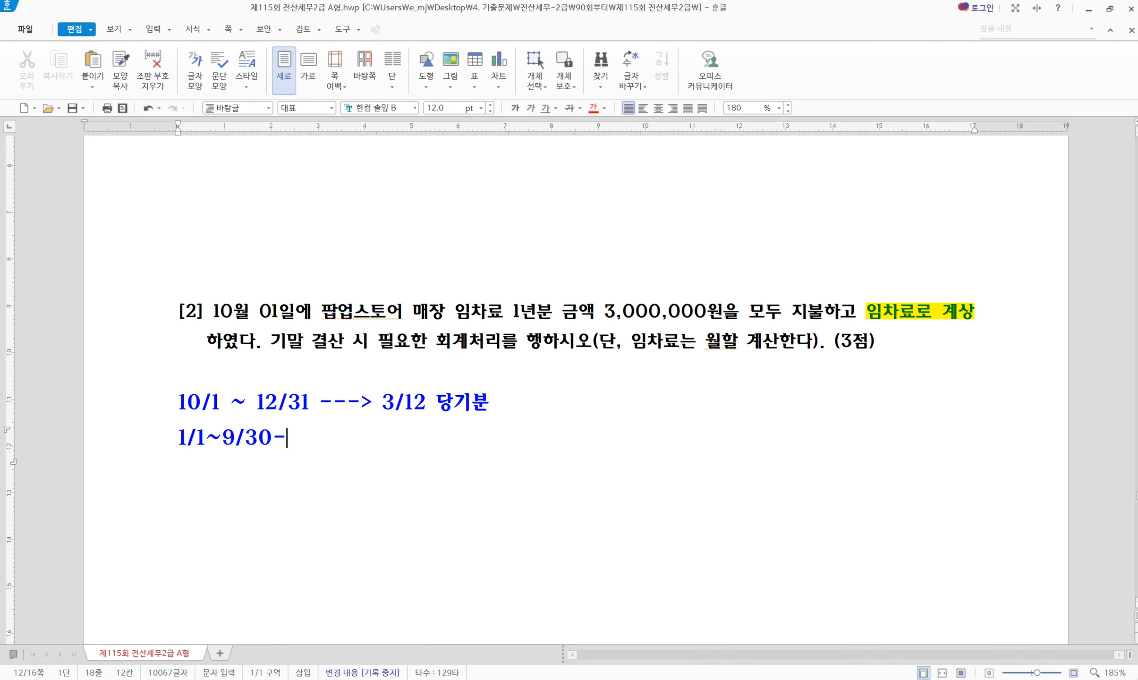
text(--> 착기분)
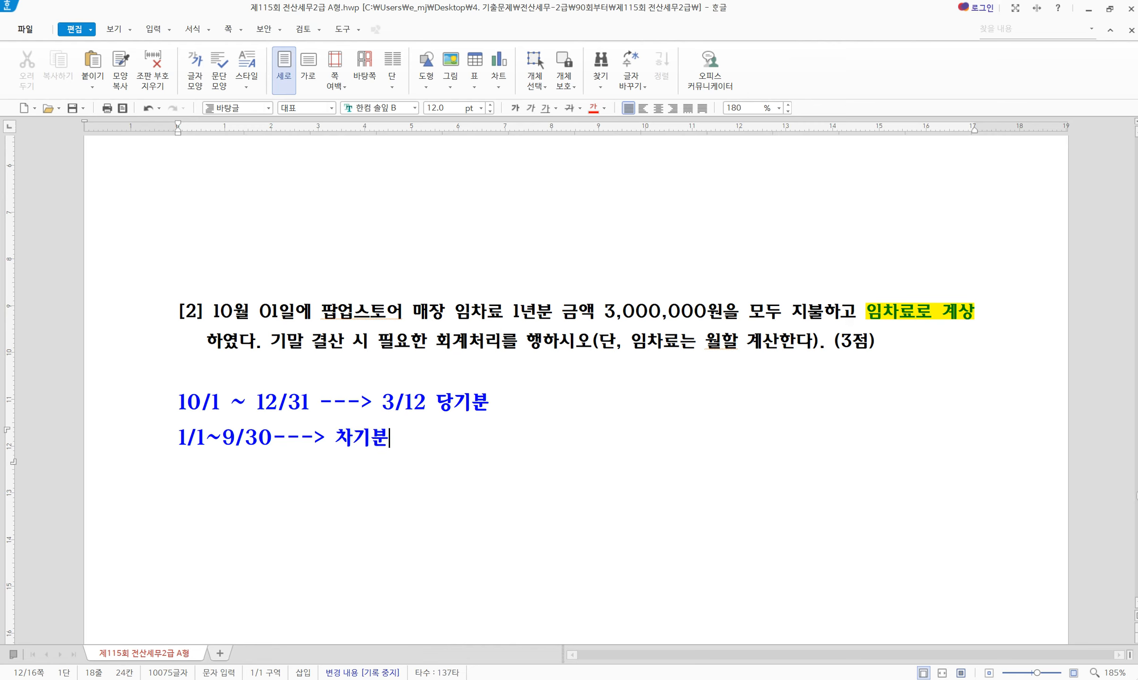
key(Left)
key(Left)
key(Left)
text(9/12)
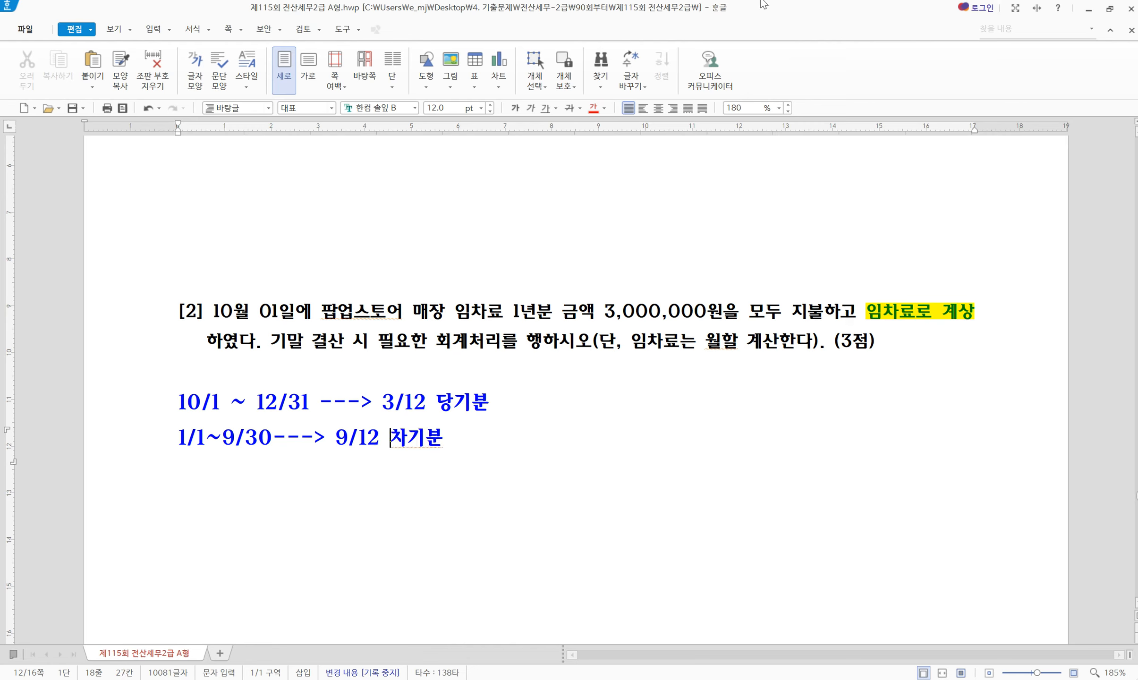
drag(591, 310, 769, 310)
click(769, 310)
drag(495, 437, 181, 450)
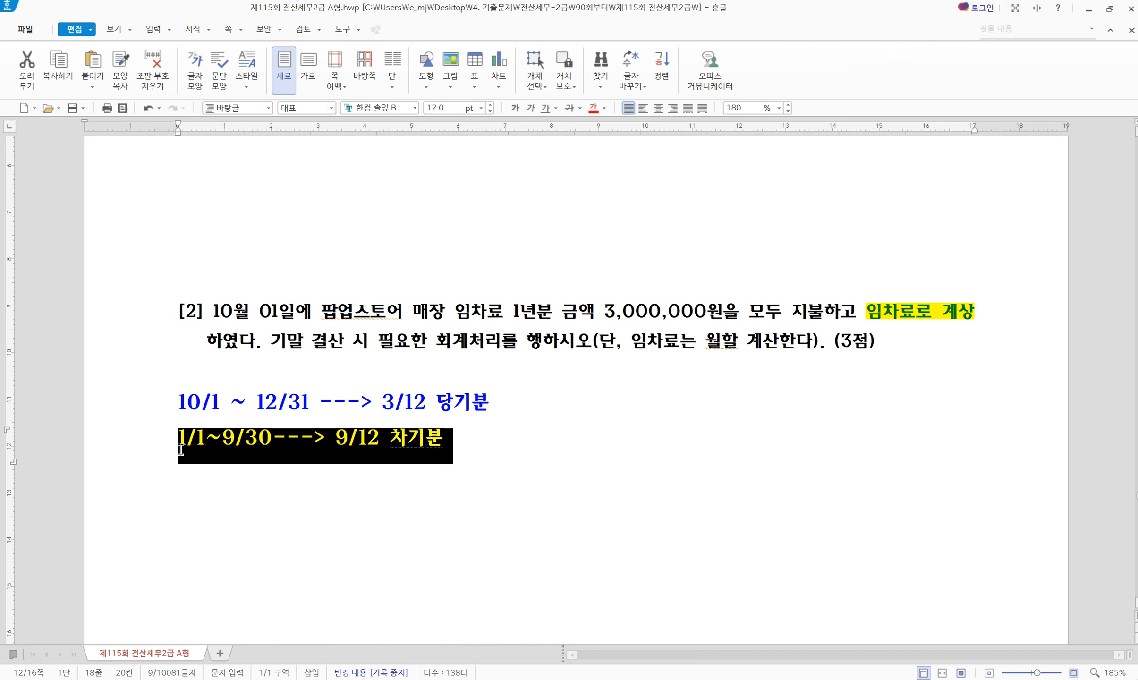
key(alt+c)
click(208, 448)
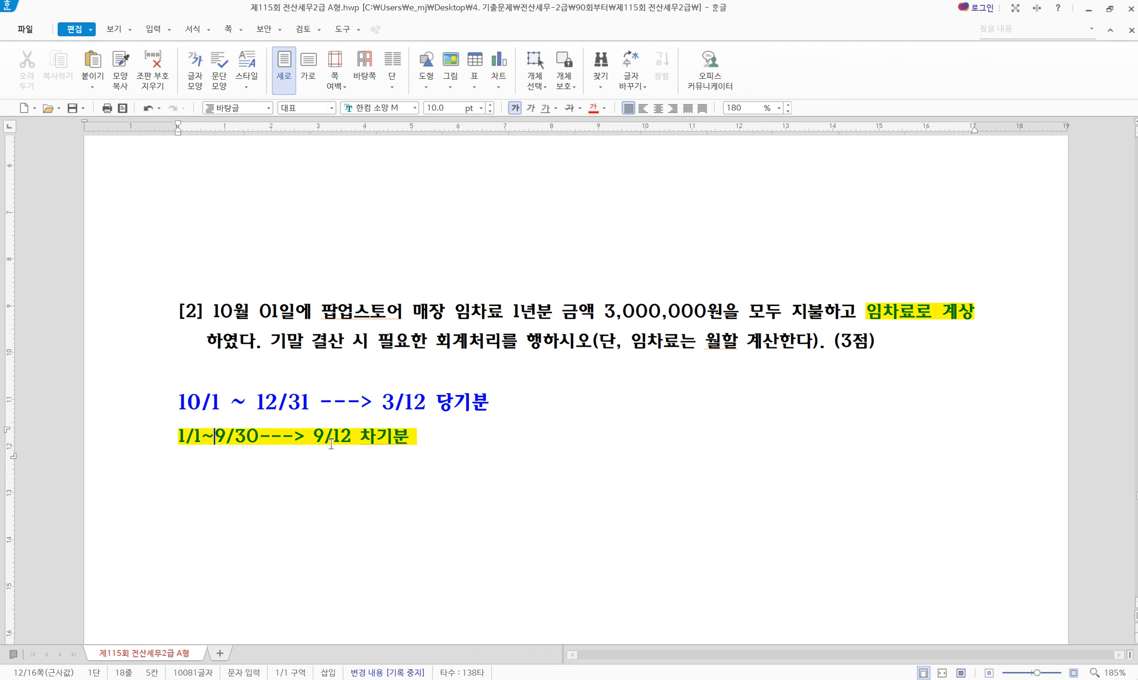
Label the 차기분 line 선급비용 and the 당기분 line 임차료
click(436, 444)
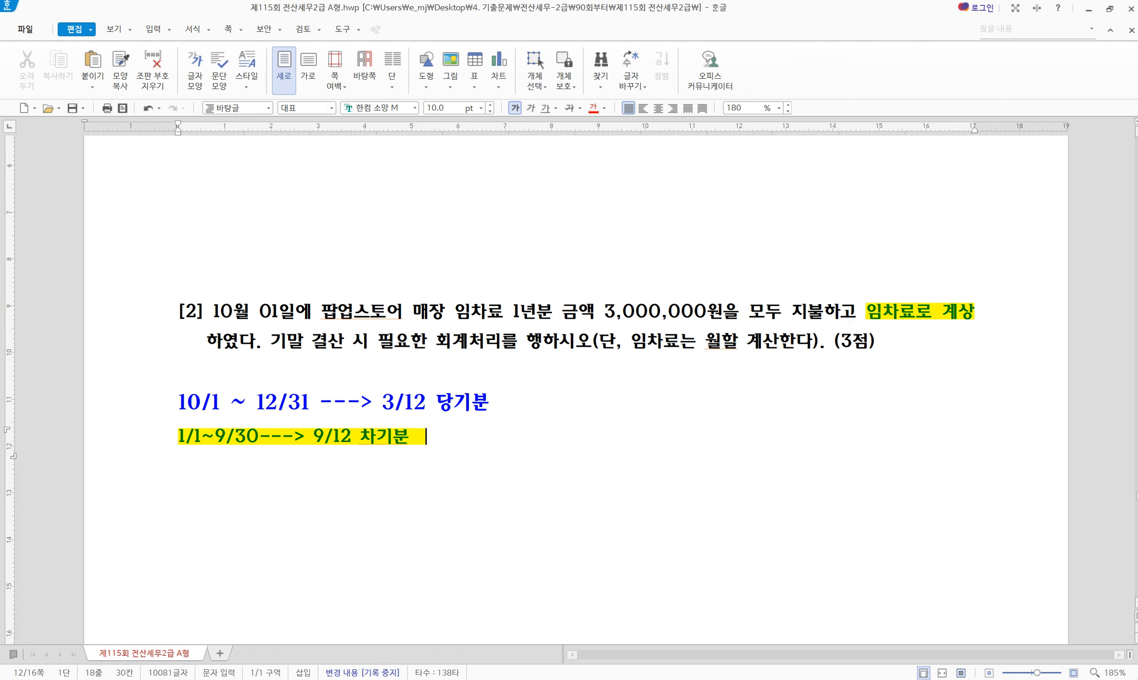
text(선급비용)
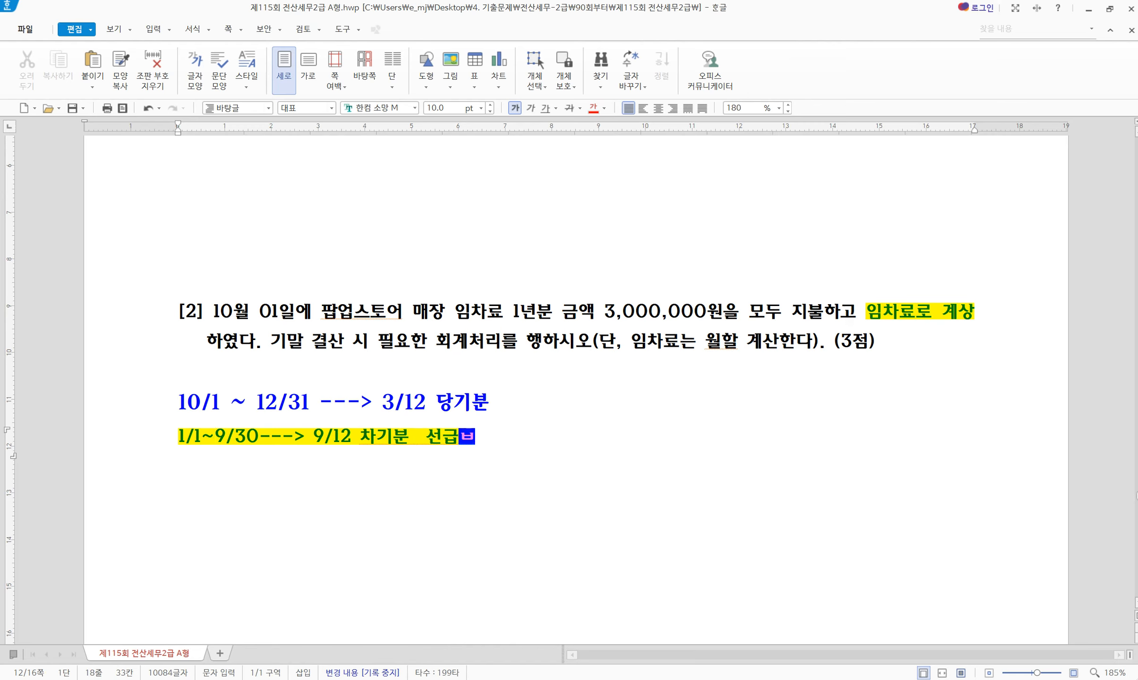
key(Up)
text(임차료)
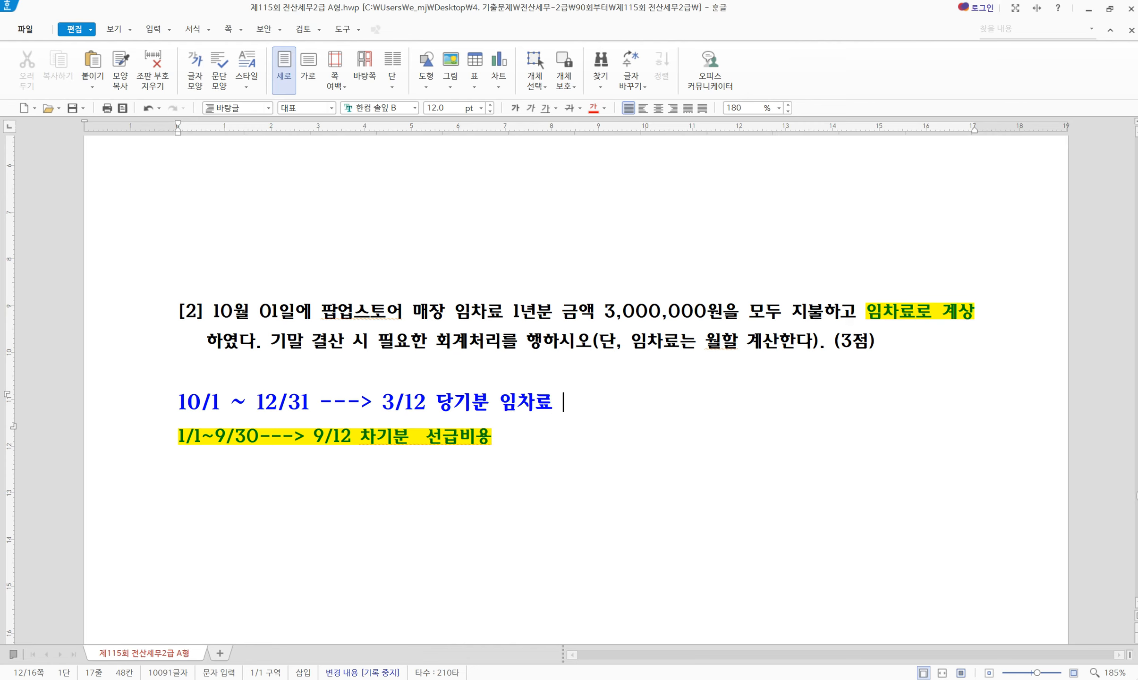
drag(516, 439, 176, 439)
click(485, 507)
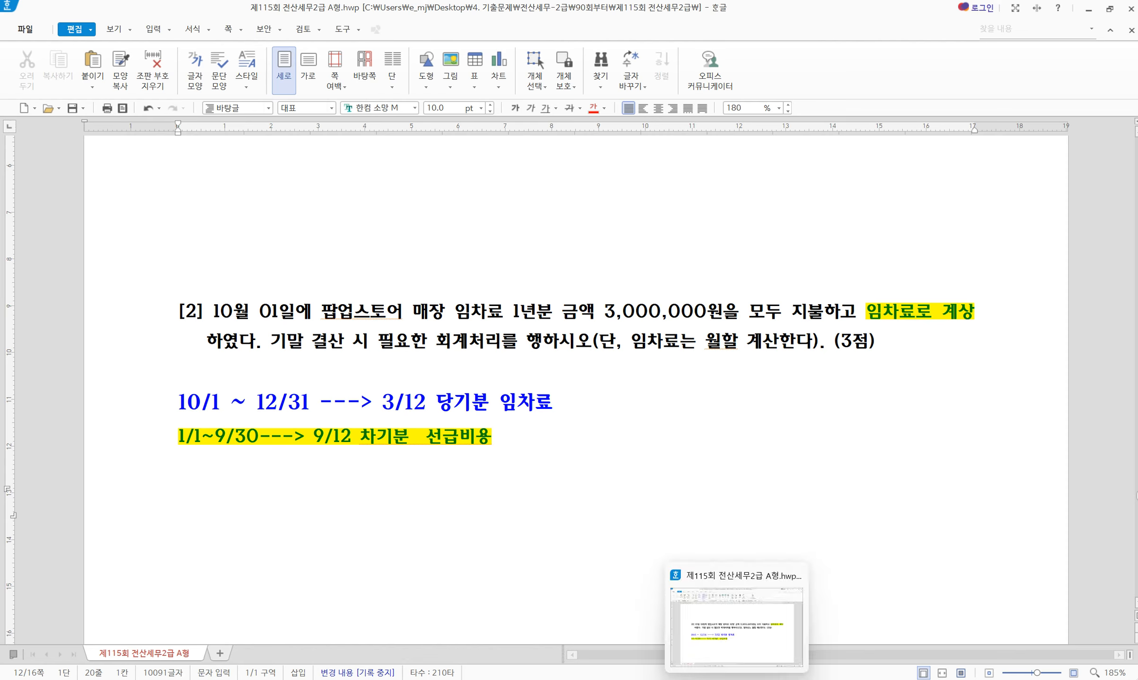
Calculate 3,000,000 ÷ 12 × 9 = 2,250,000 prepaid rent in Calculator
click(679, 679)
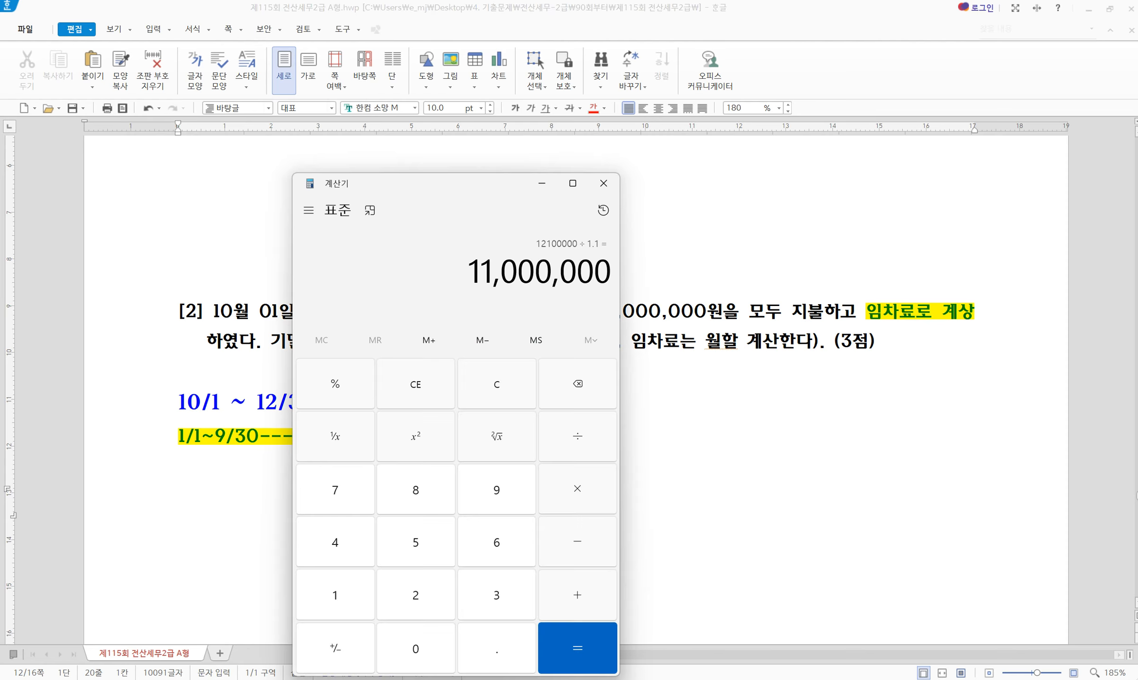
click(487, 392)
text(3,000,000)
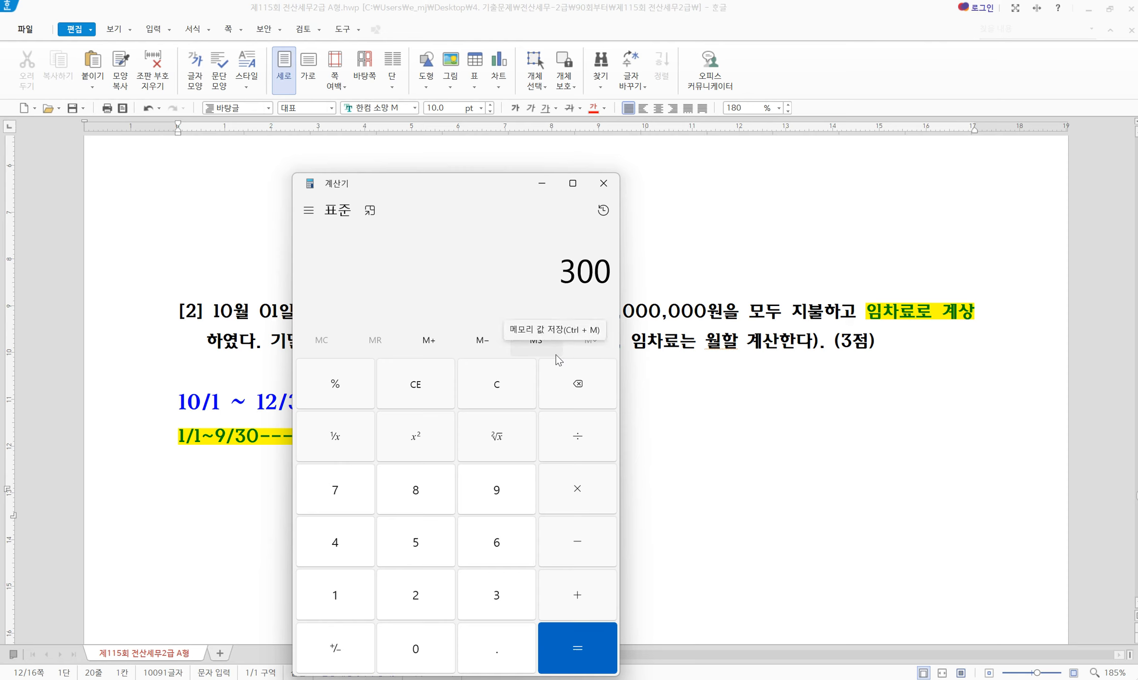
key(slash)
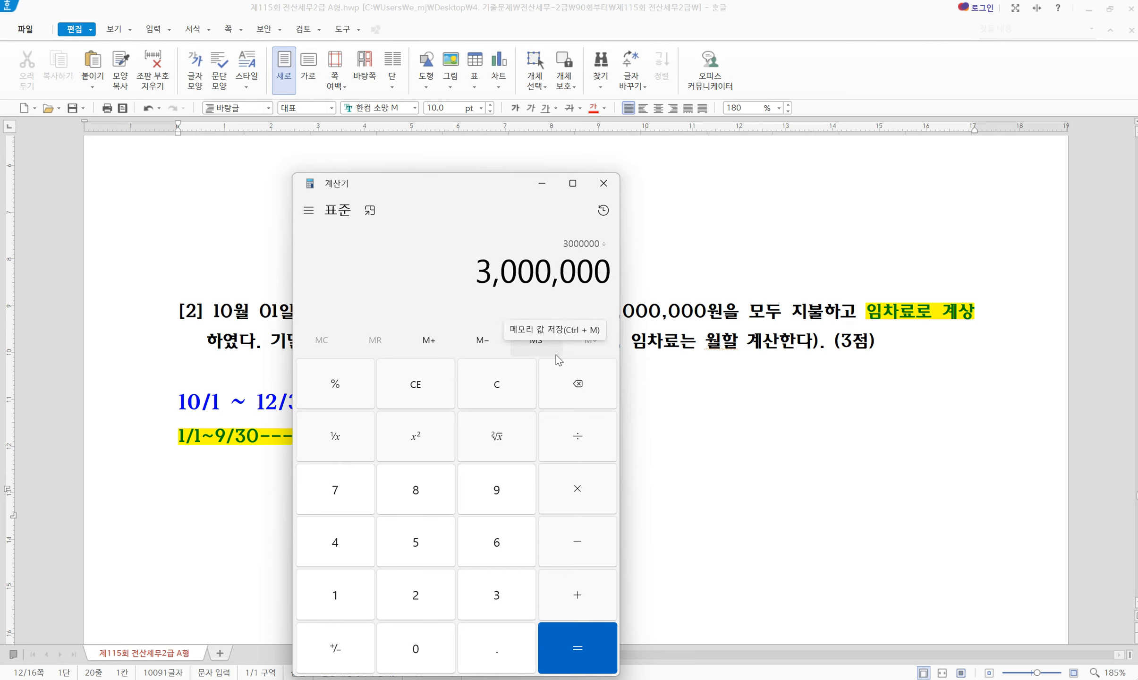
text(12)
key(asterisk)
text(9)
key(Return)
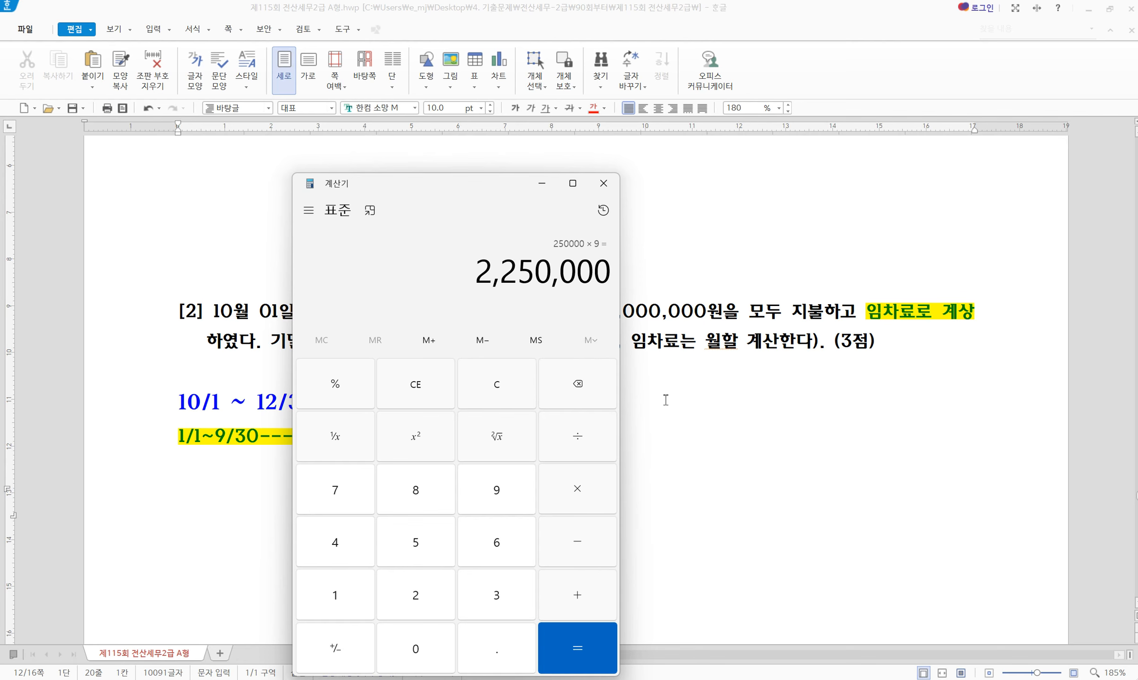
click(686, 414)
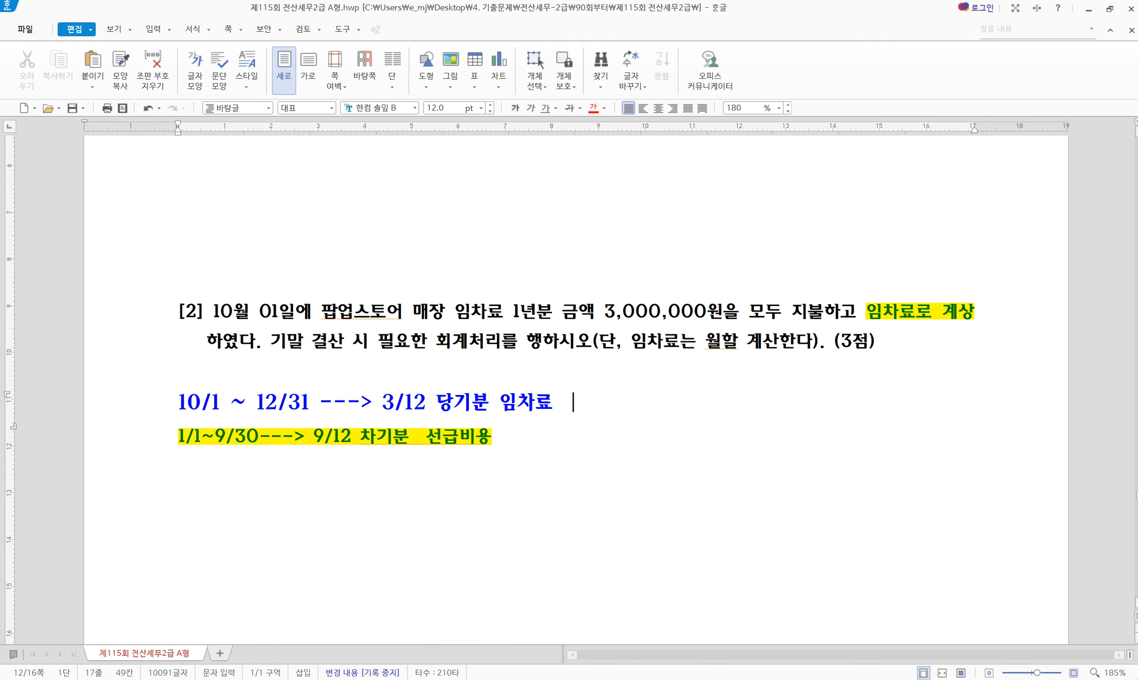
key(alt+Tab)
On 12/31 enter debit 0133 선급비용 2,250,000 and credit 0819 임차료 2,250,000
scroll(564, 358, down, 3)
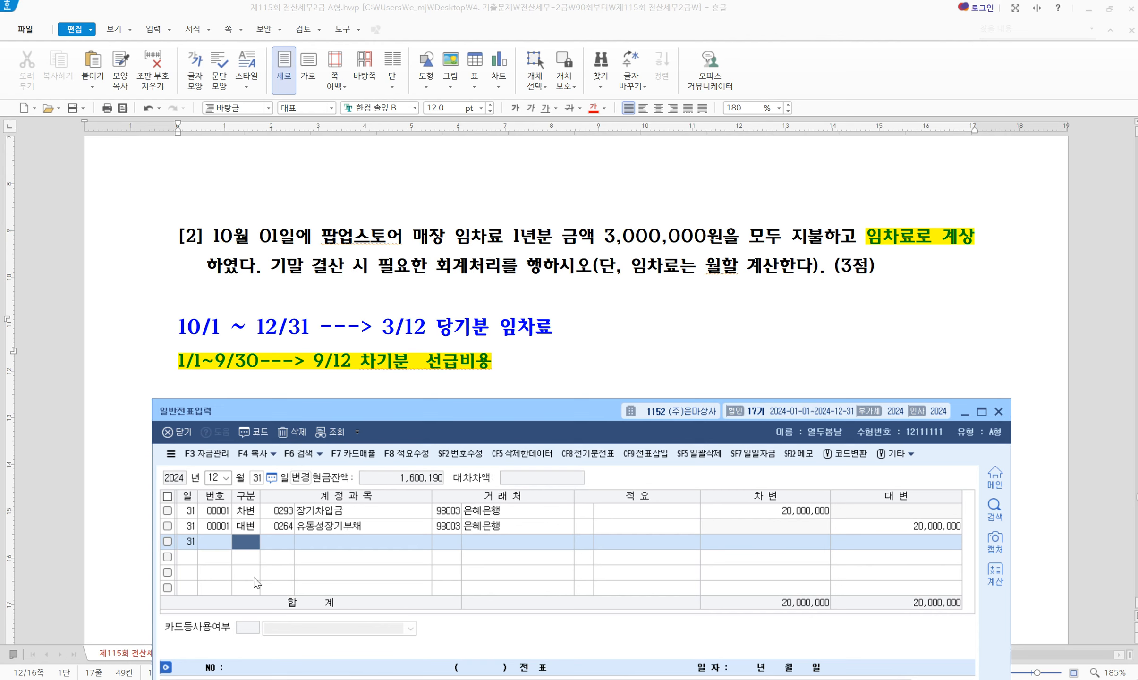
text(3133)
key(Return)
key(Return)
key(Return)
key(Return)
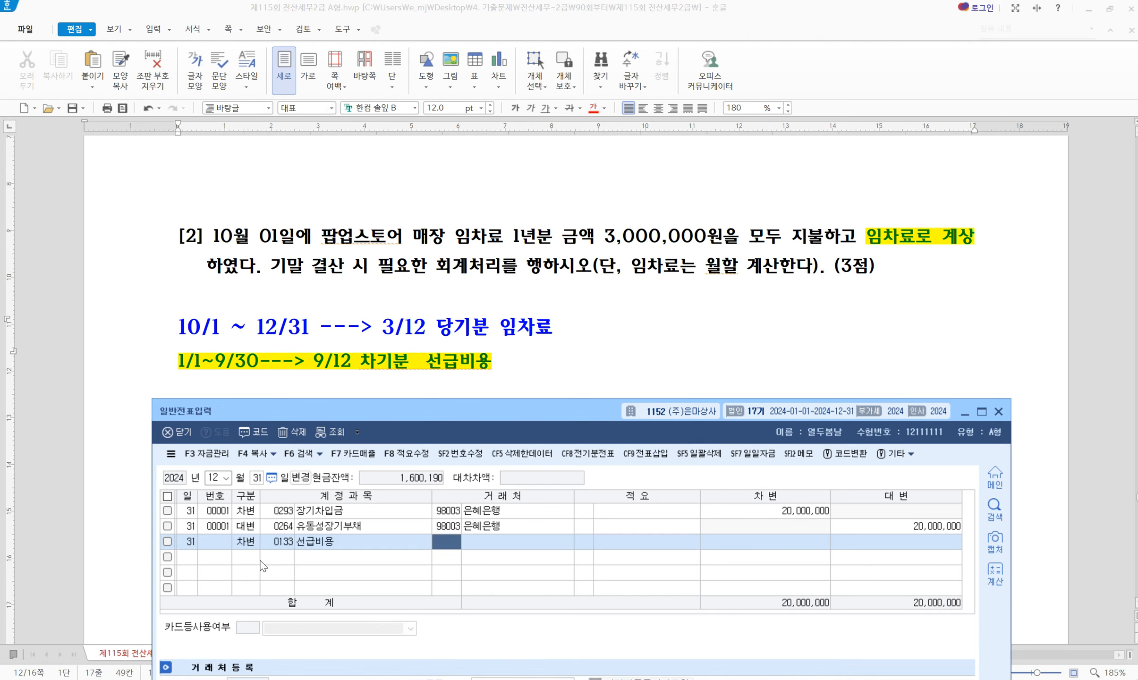
text(2250000)
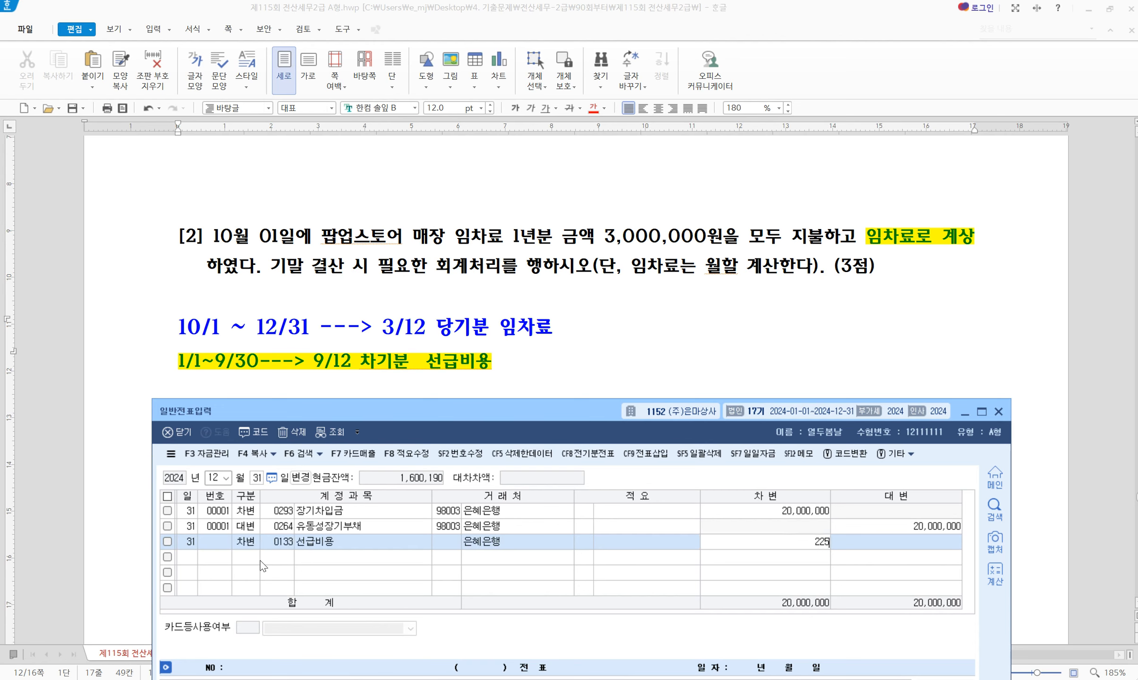
key(Return)
key(4)
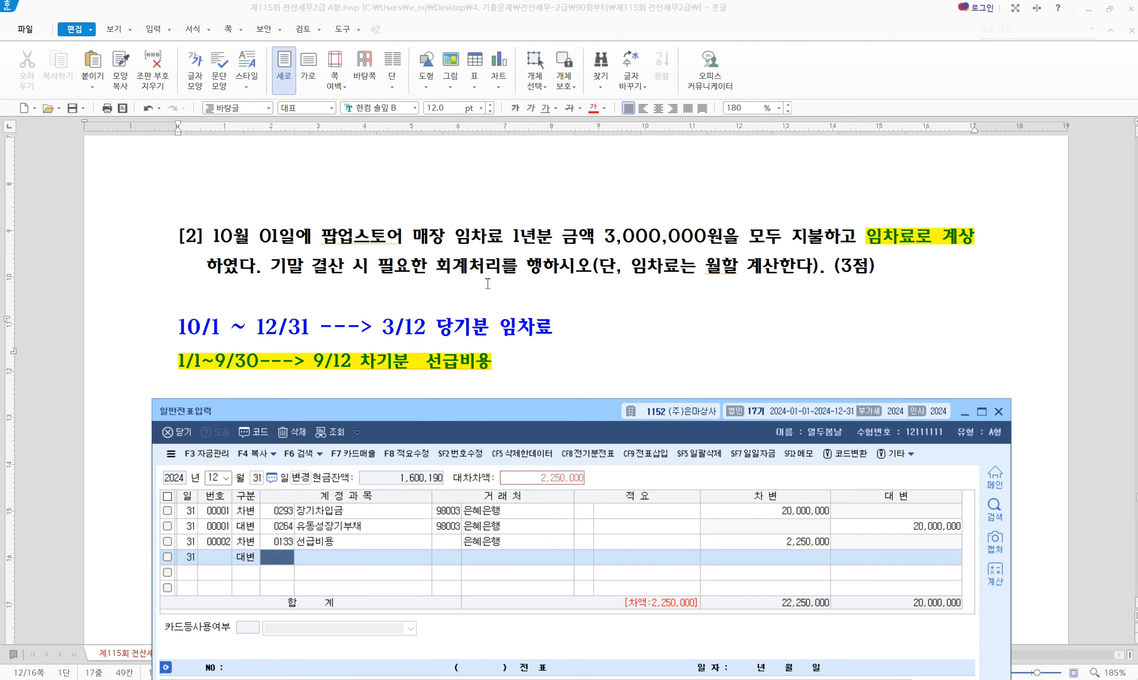
text(819)
key(Return)
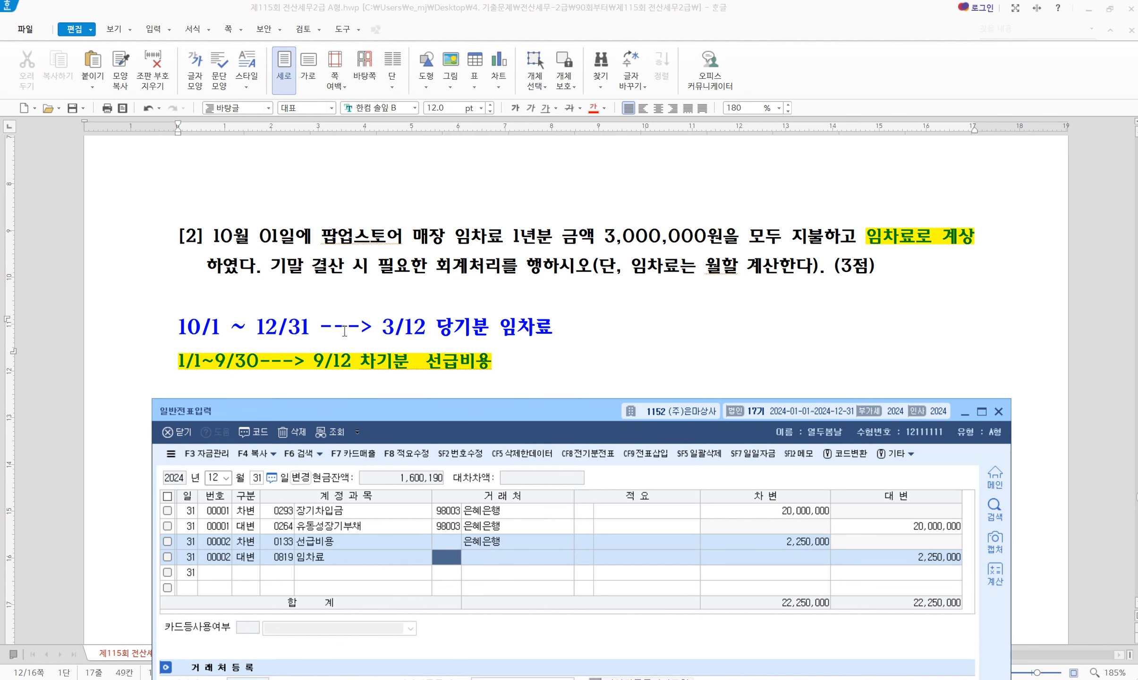
scroll(558, 275, down, 2)
scroll(558, 275, down, 5)
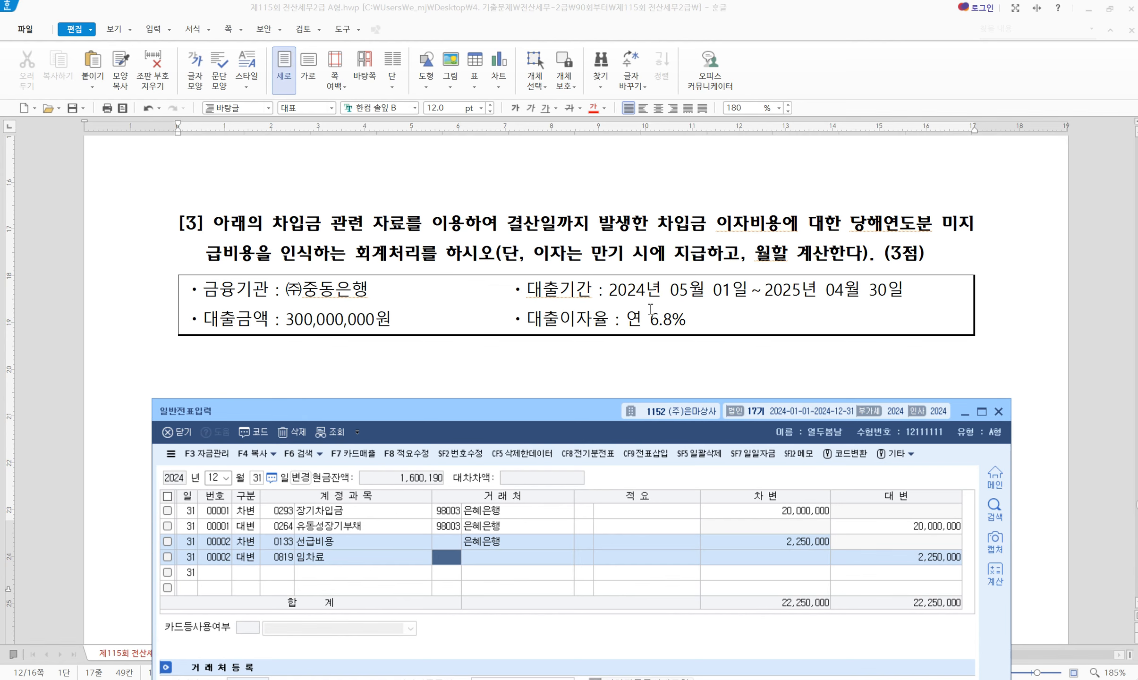
Bold and yellow-highlight the loan amount, interest rate and start date in the table
click(285, 319)
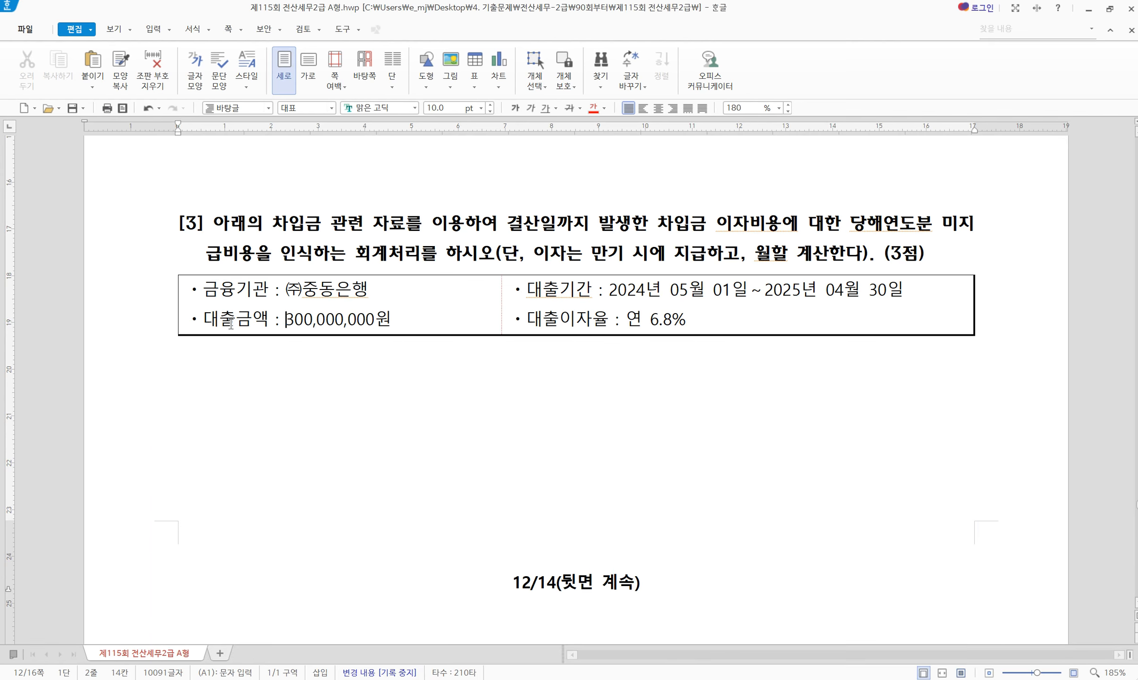
drag(203, 321, 392, 322)
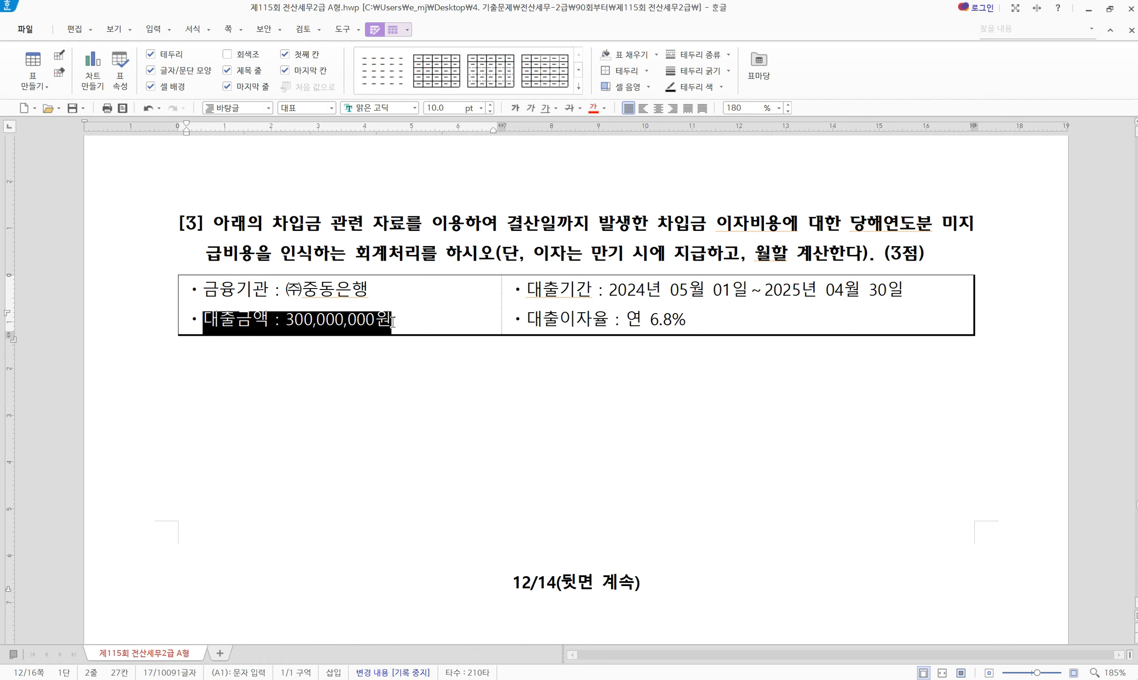
key(alt+c)
click(493, 322)
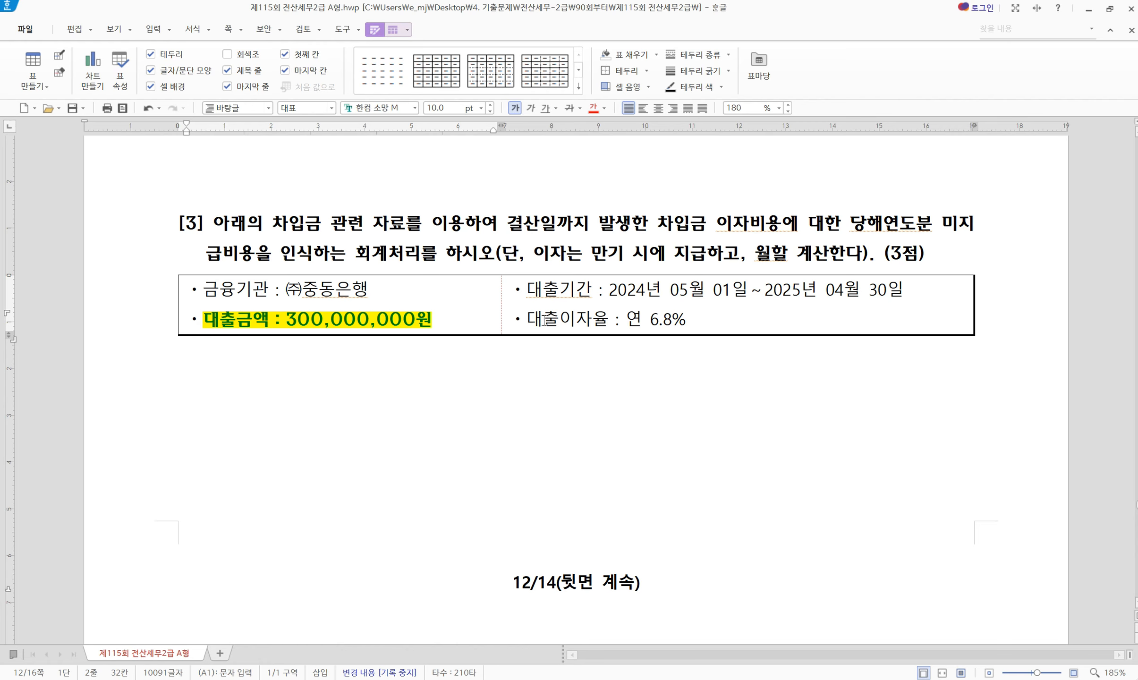
mouse_move(524, 321)
mouse_down()
mouse_move(741, 324)
mouse_move(524, 297)
mouse_up()
key(alt+c)
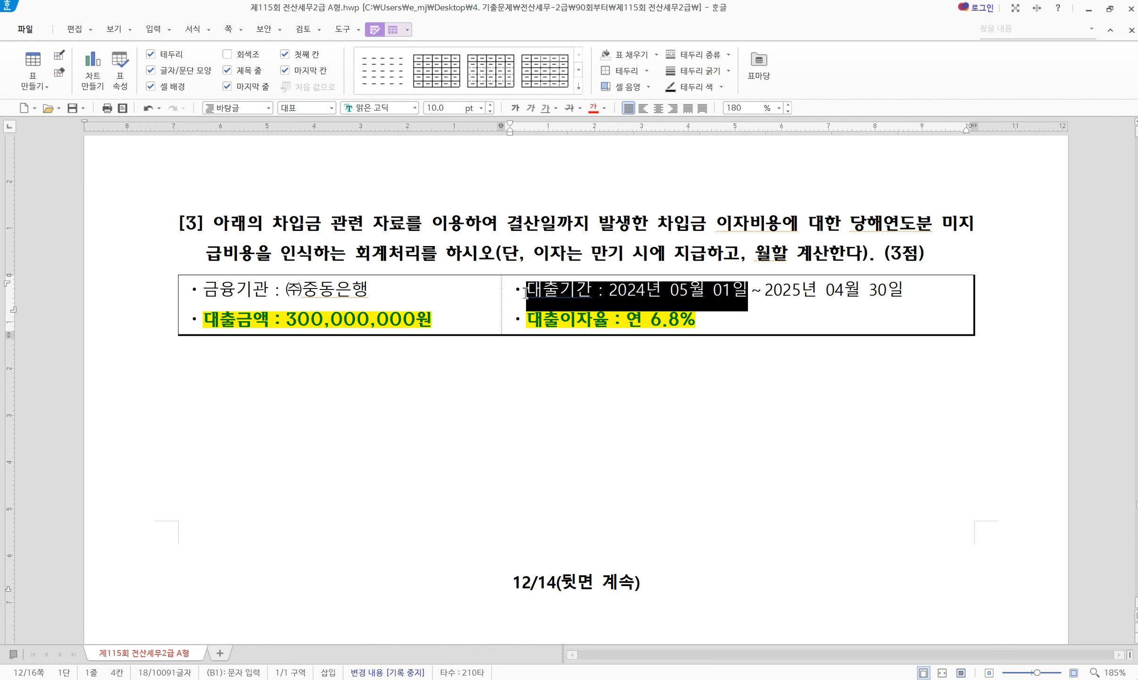
key(alt+c)
click(636, 298)
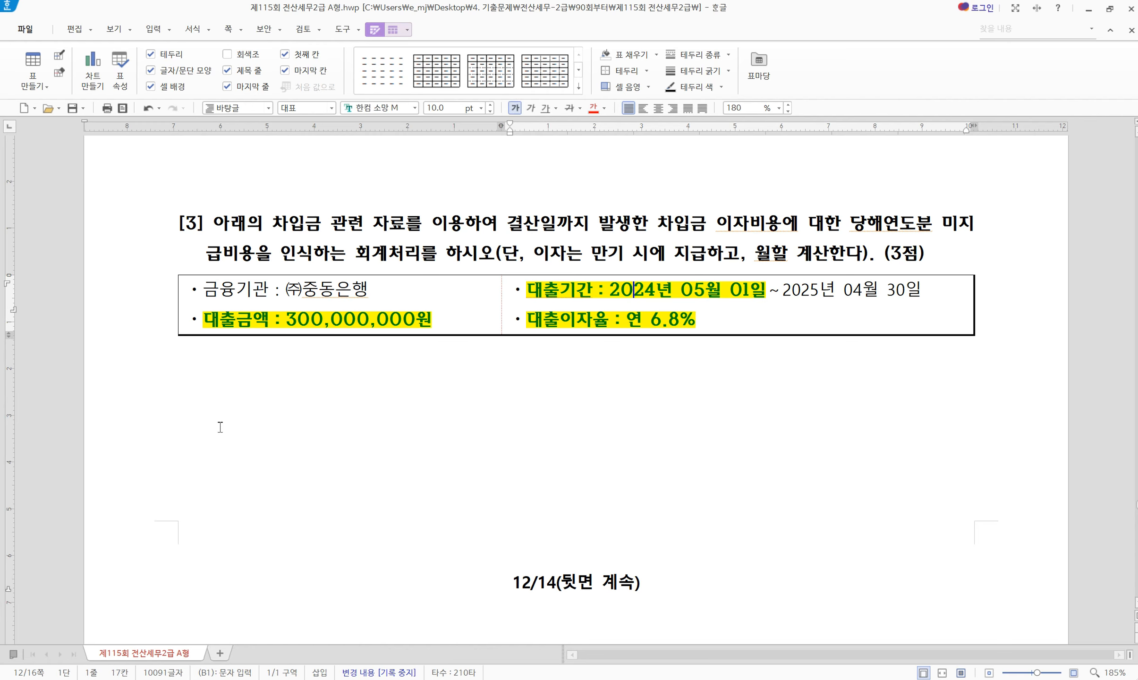
Write the interest formula '300,000,000 * 0.068 * 8/12' below the loan table
click(190, 416)
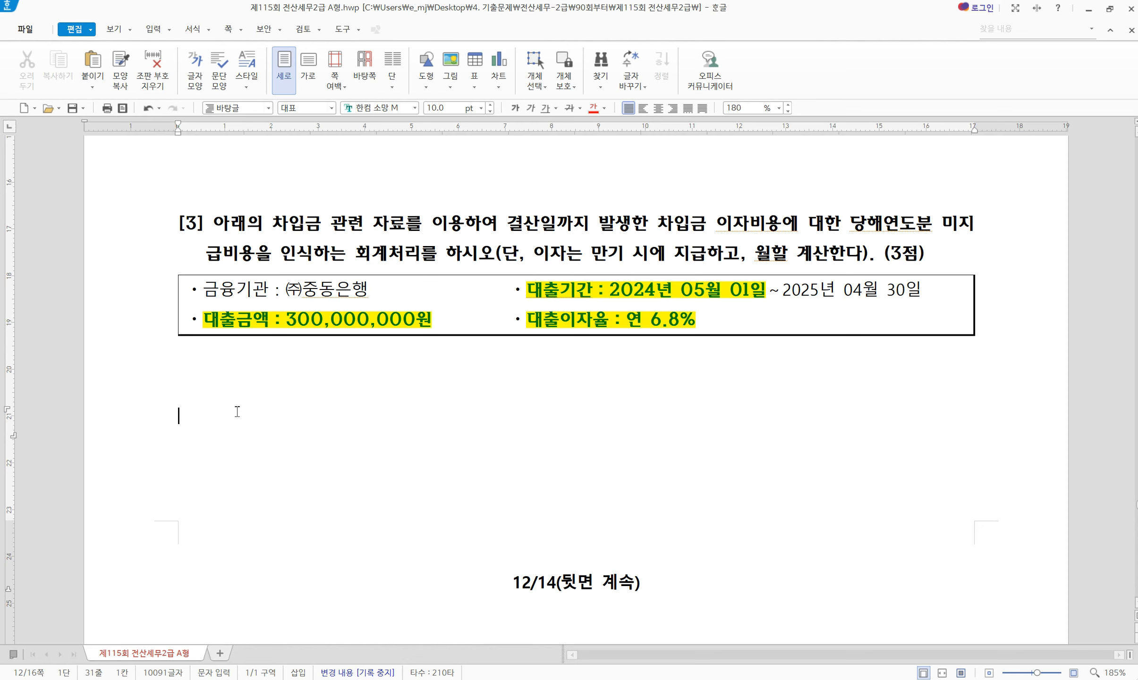
text(300,000,000 * 0.068 *)
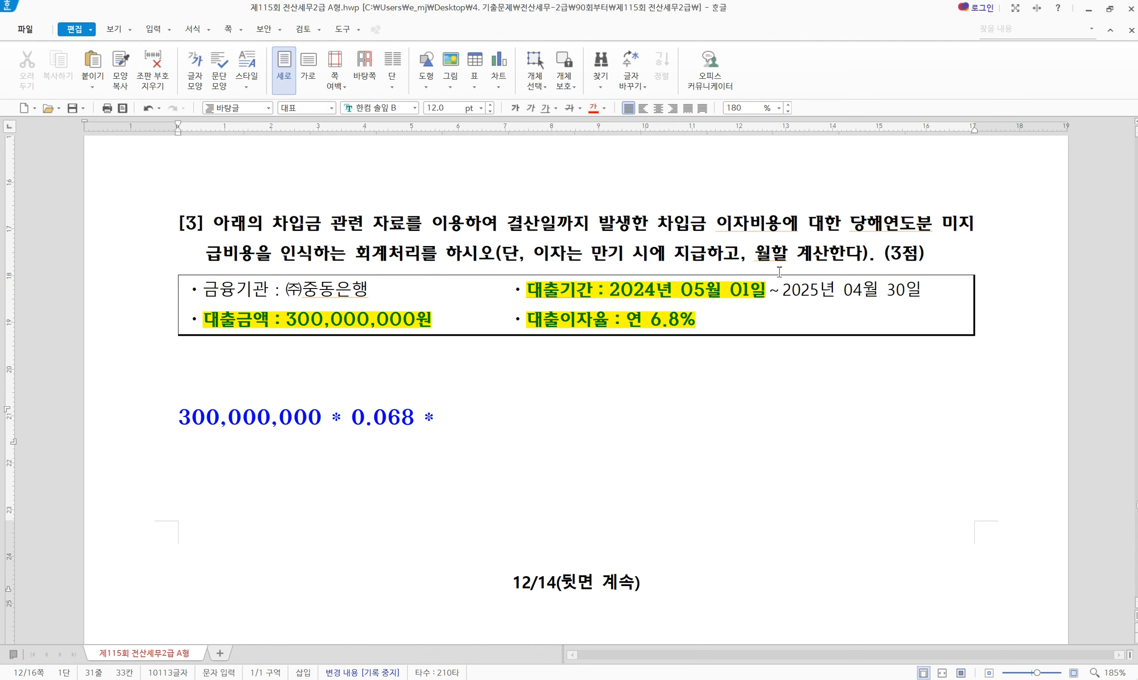
drag(792, 289, 944, 292)
click(943, 292)
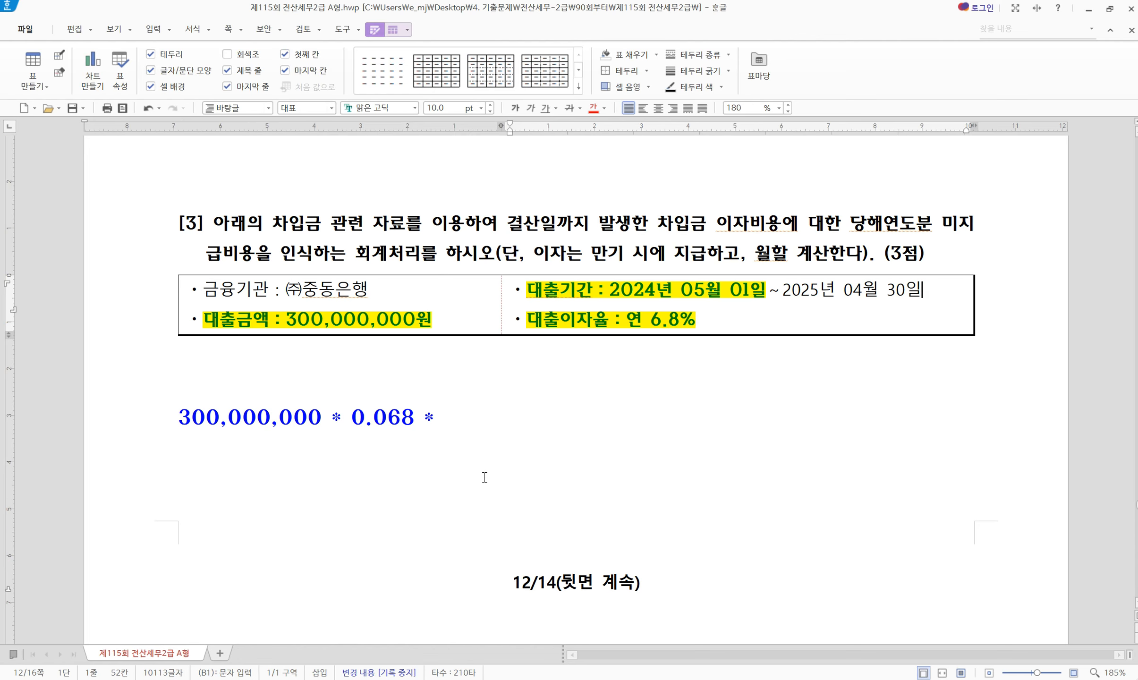
click(482, 416)
text(/)
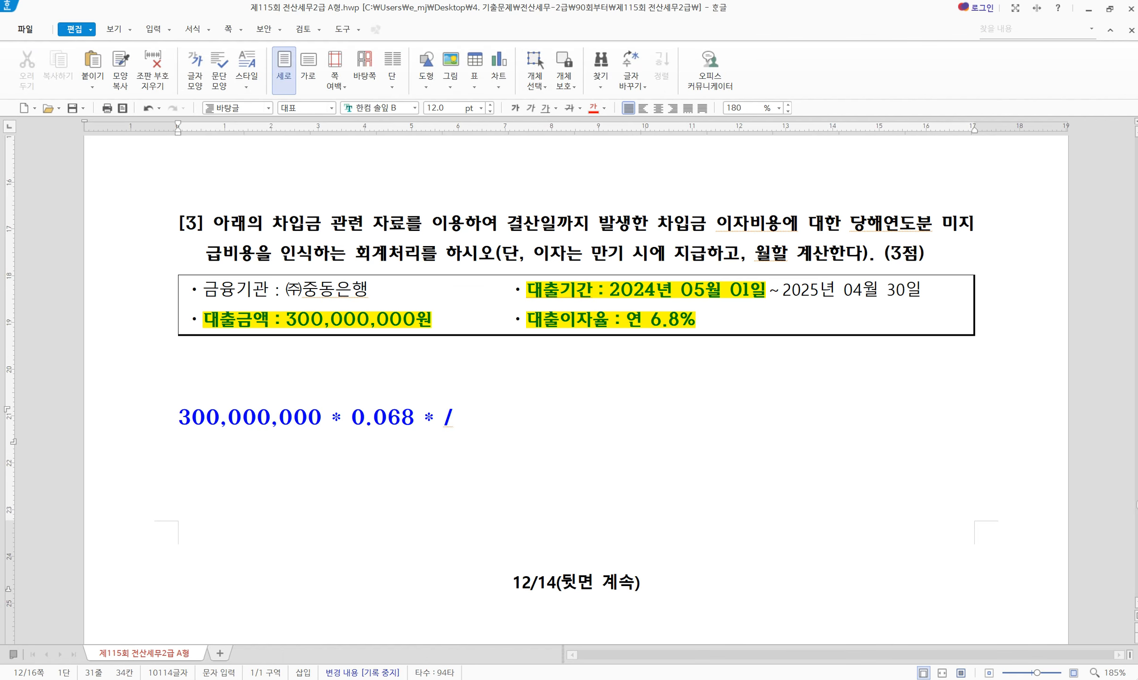
key(BackSpace)
text(8/12)
key(alt+Tab)
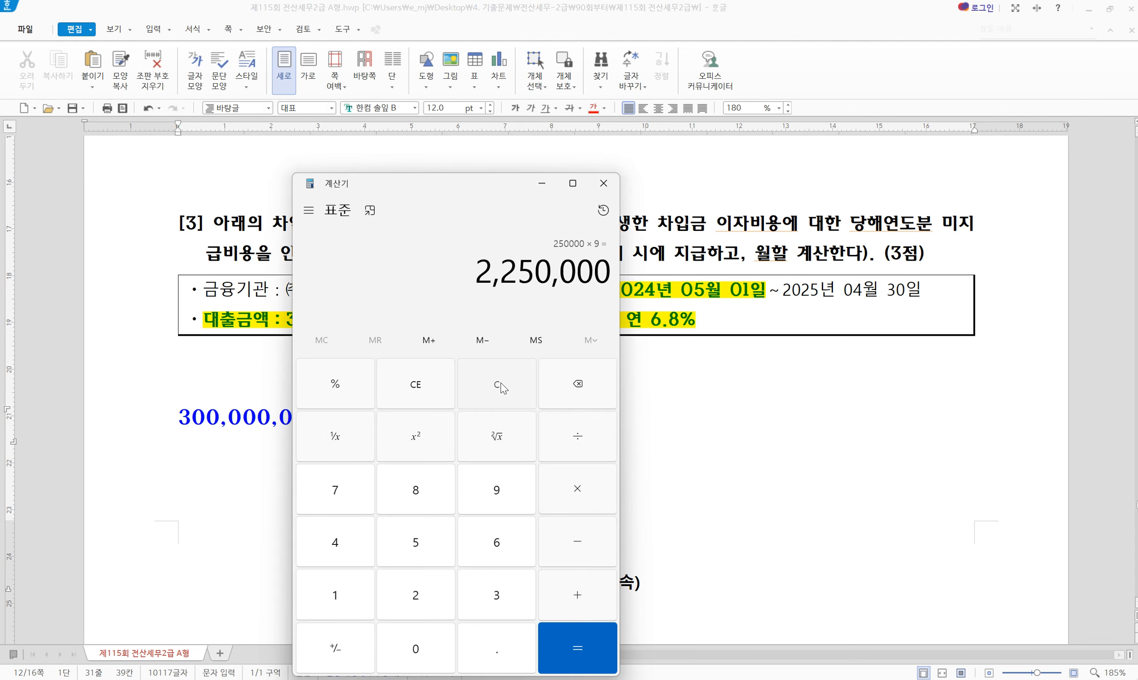
Calculate 300,000,000 × 0.068 ÷ 12 × 8 = 13,600,000 accrued interest in Calculator
click(501, 378)
drag(422, 198, 706, 176)
text(300000000)
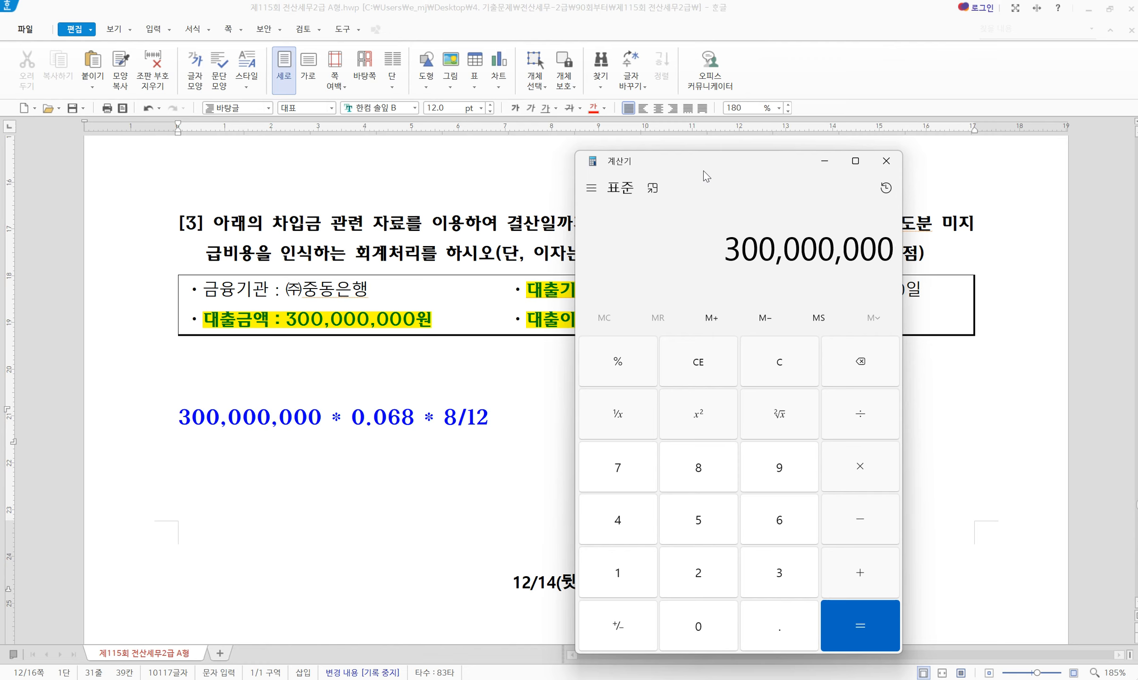
text(*0.068/)
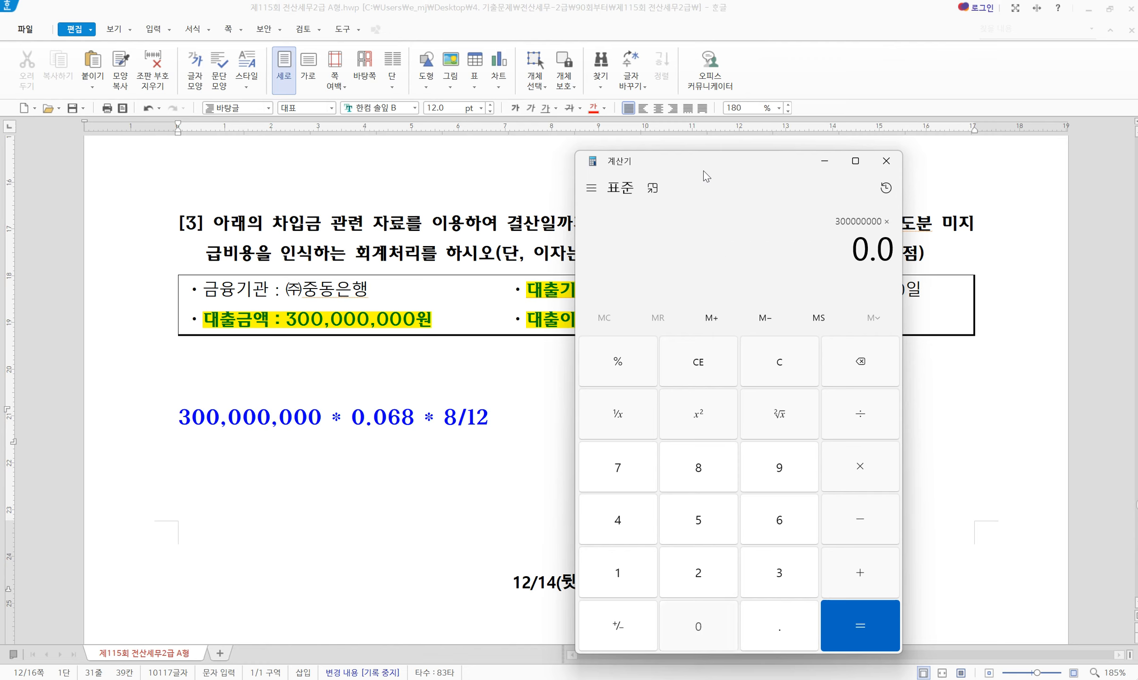
text(12*8)
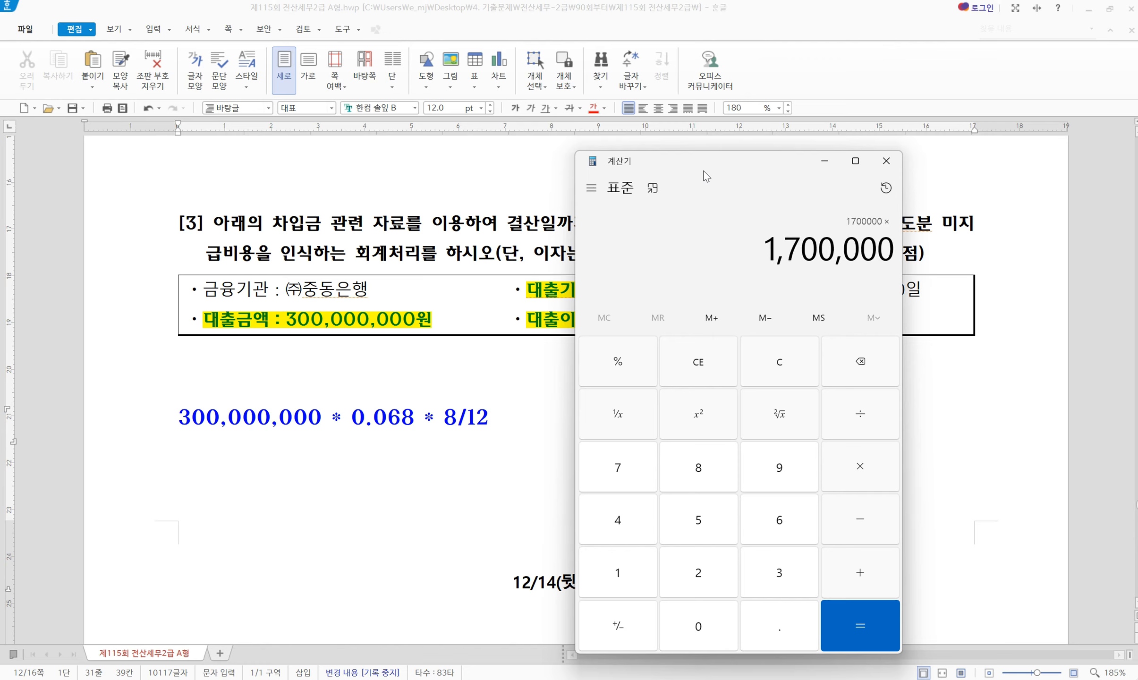
key(Return)
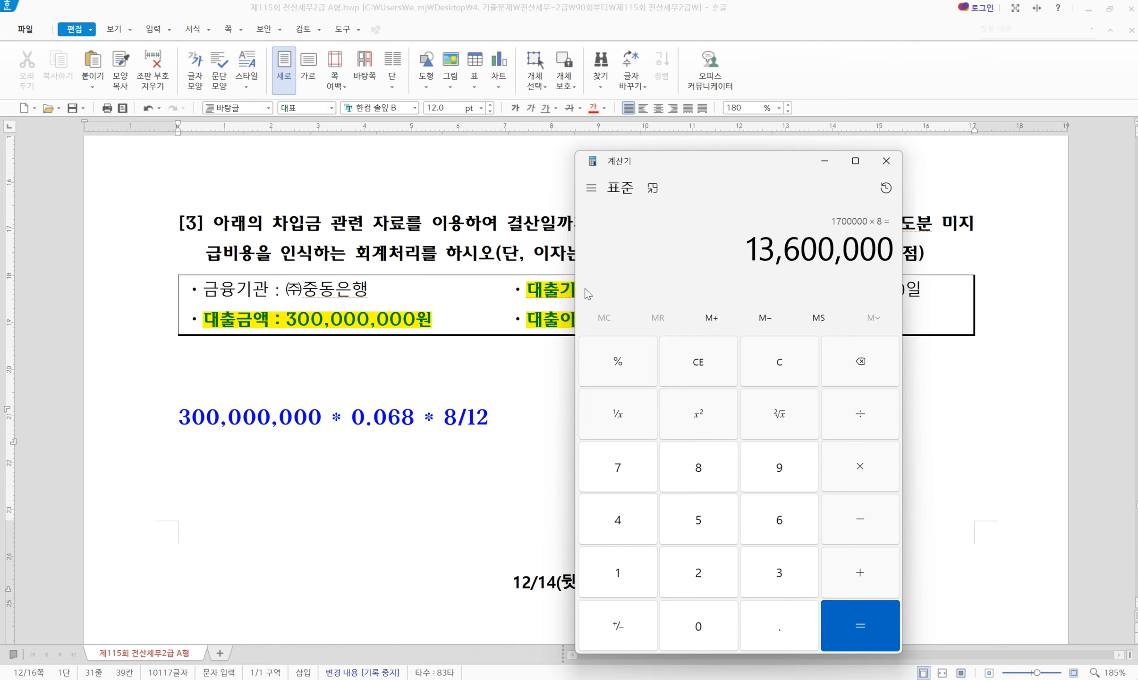
click(502, 430)
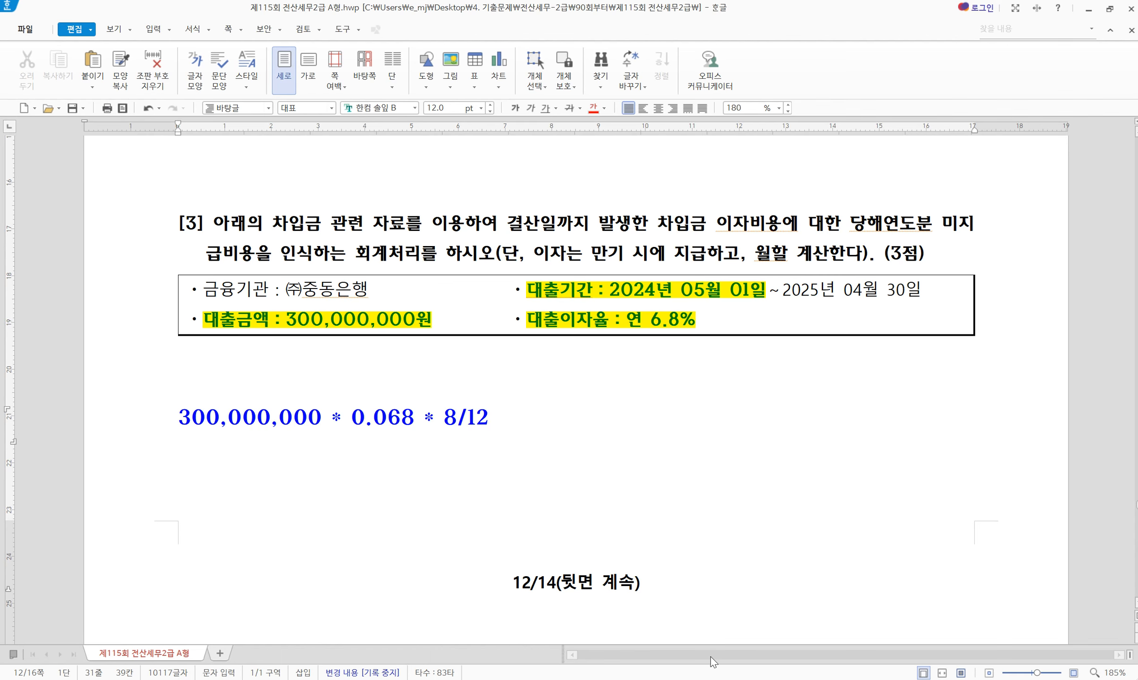
Add a 12/31 debit line for 0951 이자비용 of 13,600,000
click(720, 679)
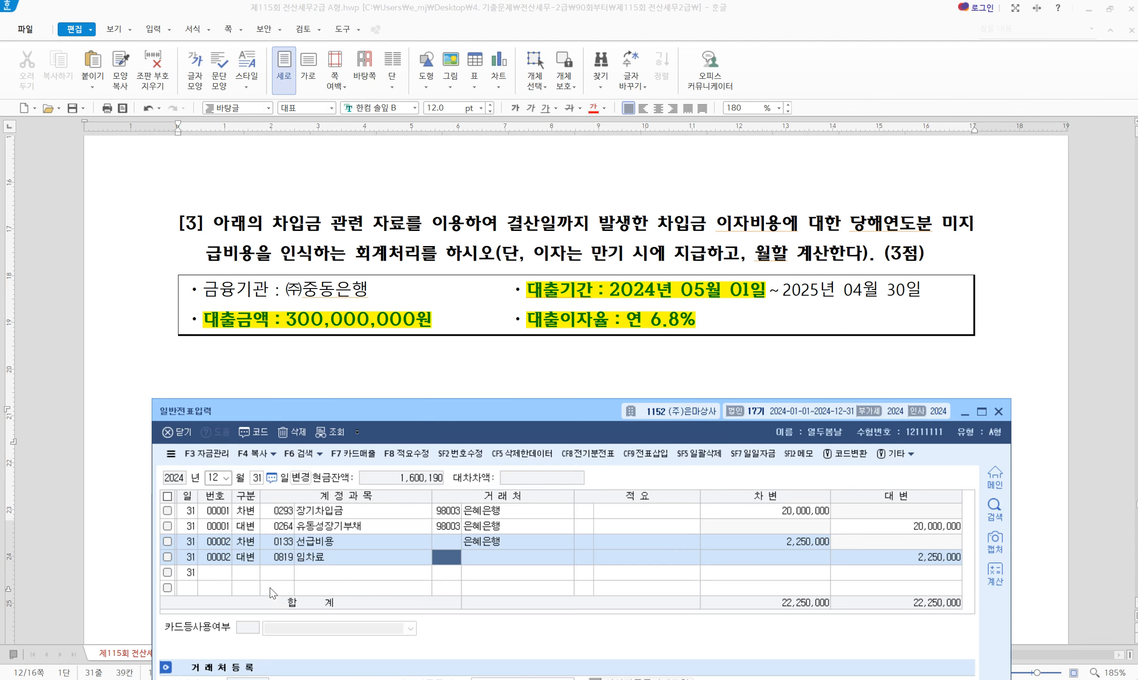
click(246, 571)
text(3)
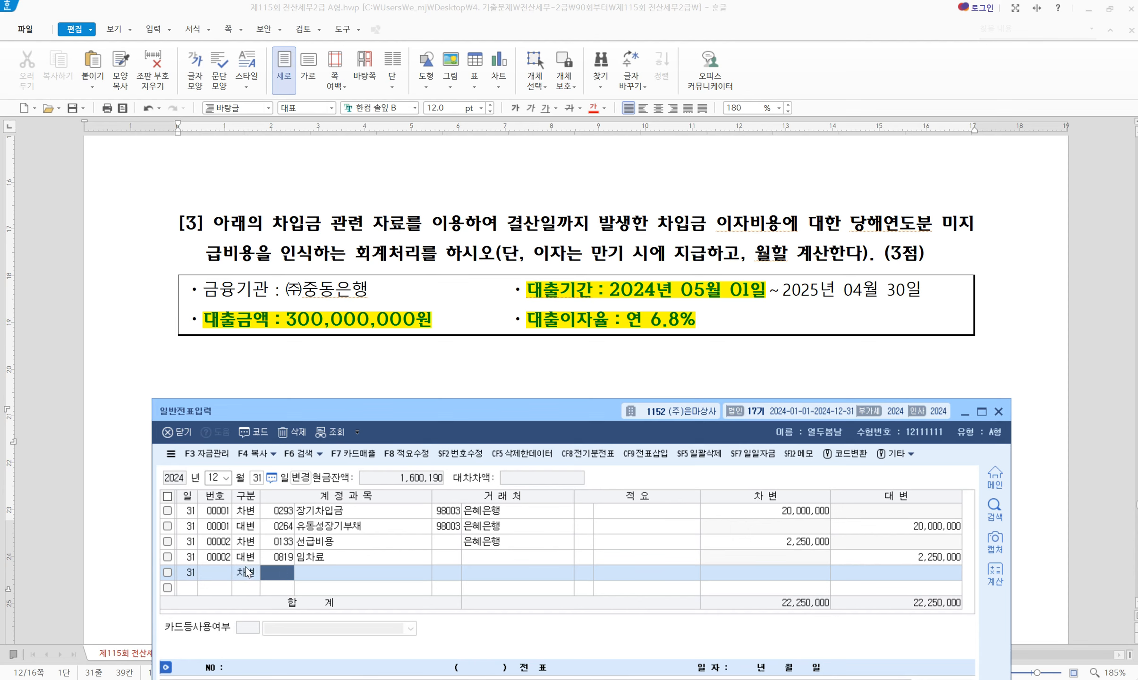
text(0951)
key(Return)
key(Return)
key(Return)
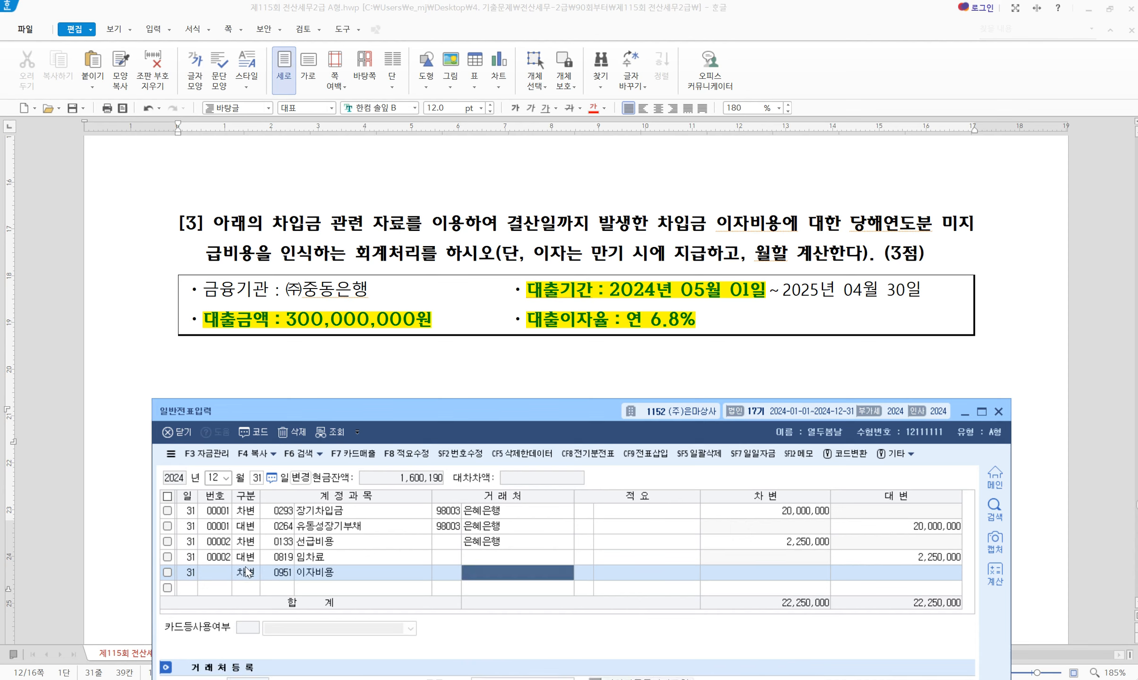
key(Return)
text(13,600,000)
key(Return)
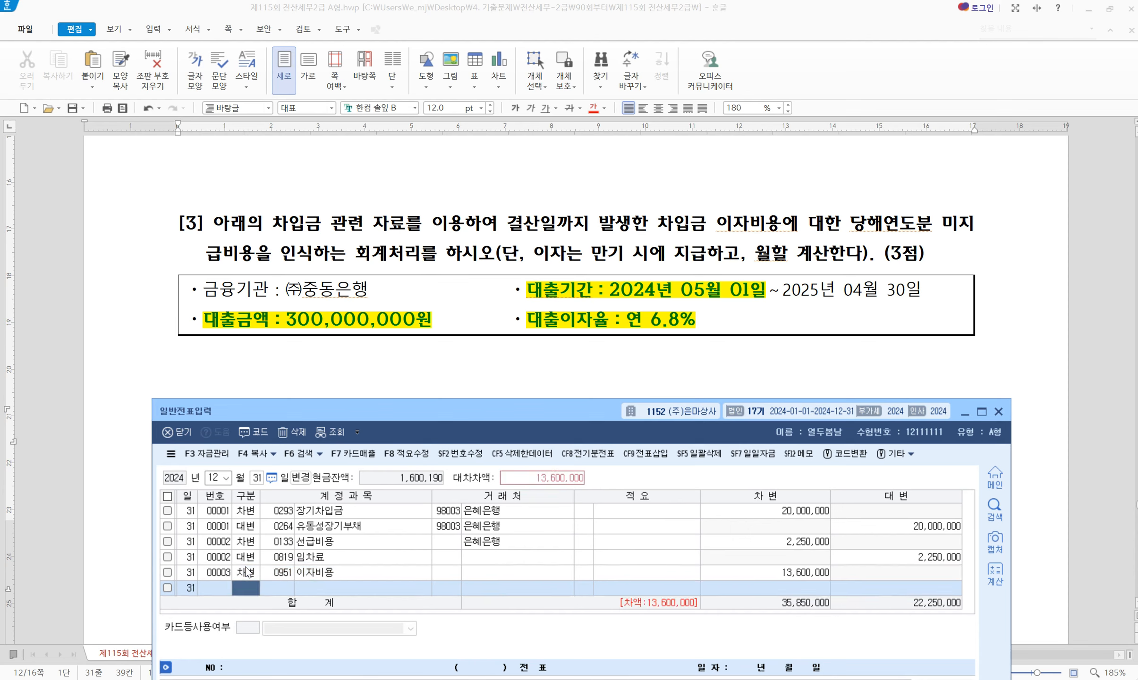
Credit 0262 미지급비용 13,600,000 to balance, then close 일반전표입력
text(4)
key(Return)
text(262)
key(Return)
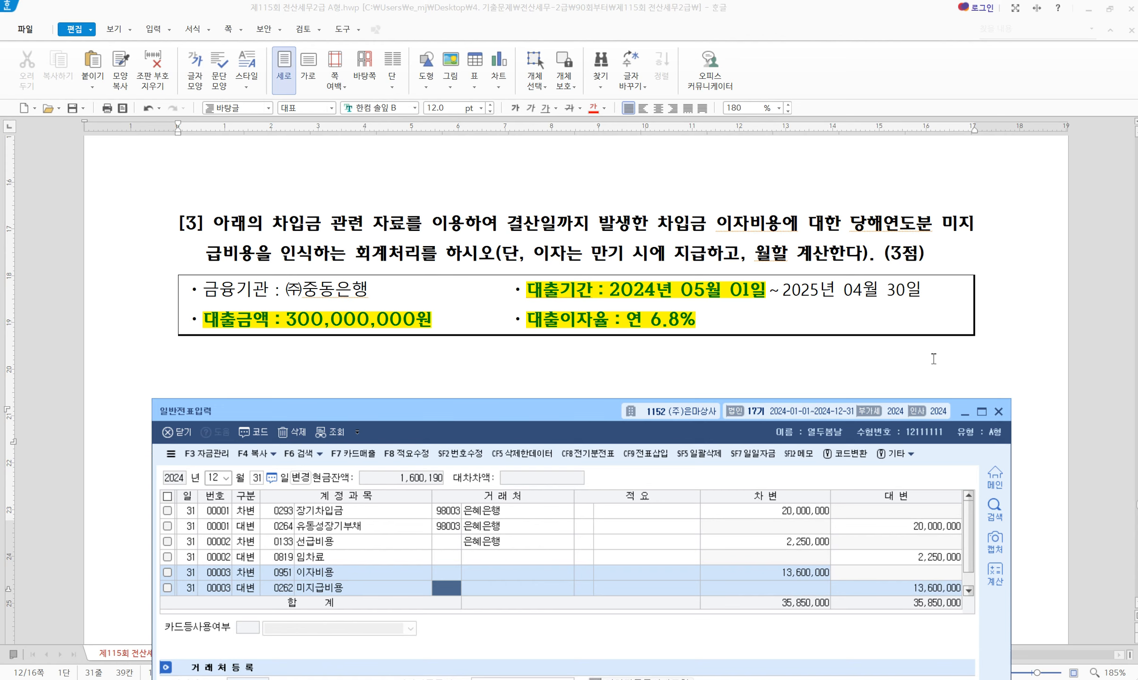
click(999, 413)
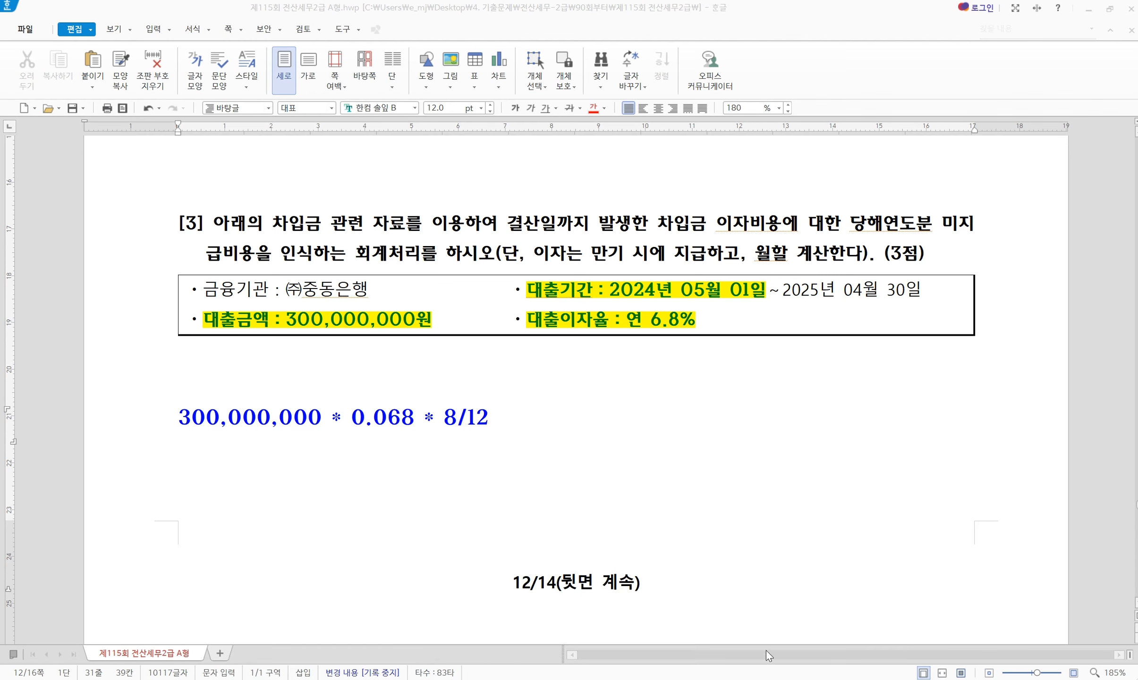
key(alt+Tab)
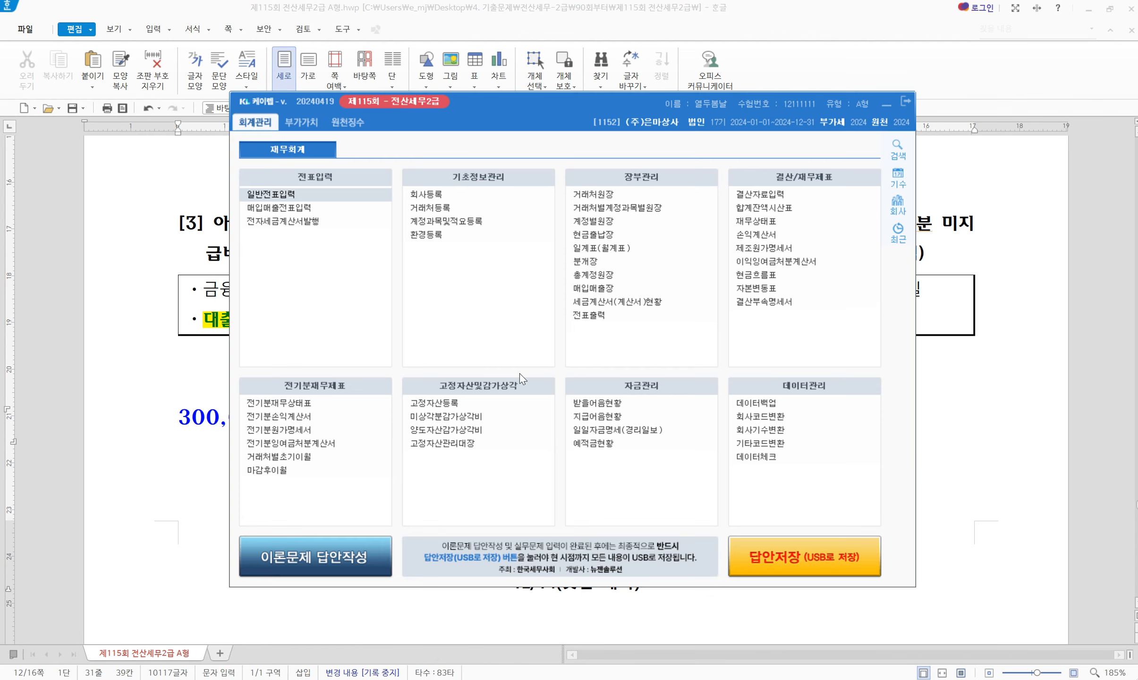
Open 결산자료입력 and load the January–December 2024 closing period
click(751, 193)
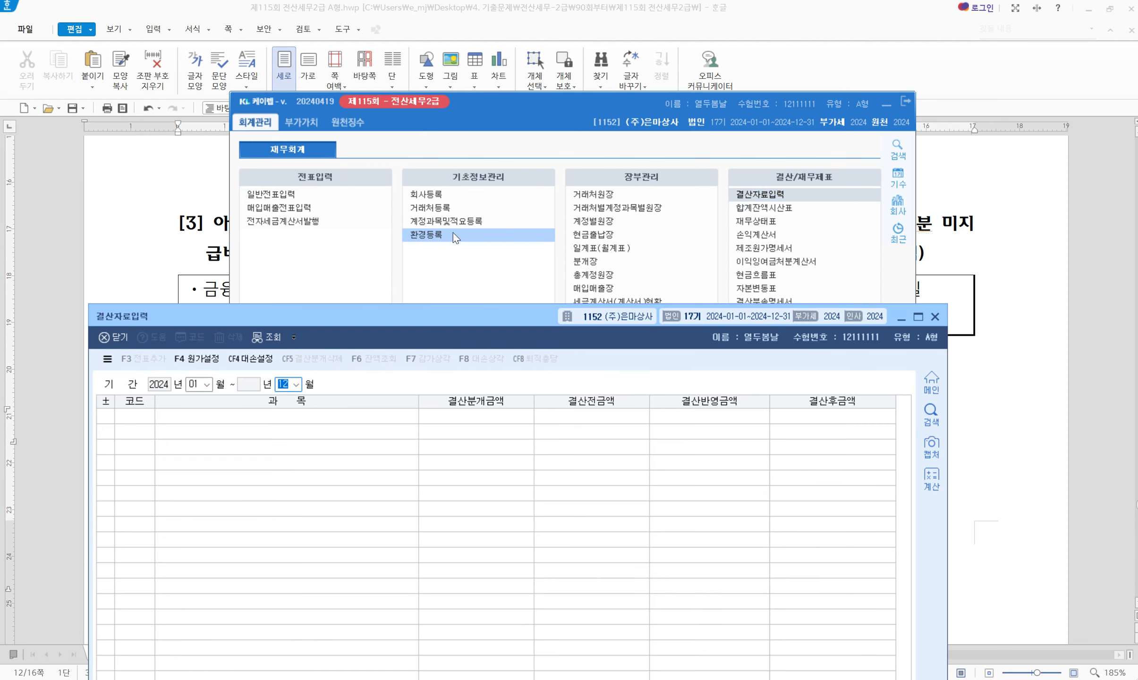
click(980, 235)
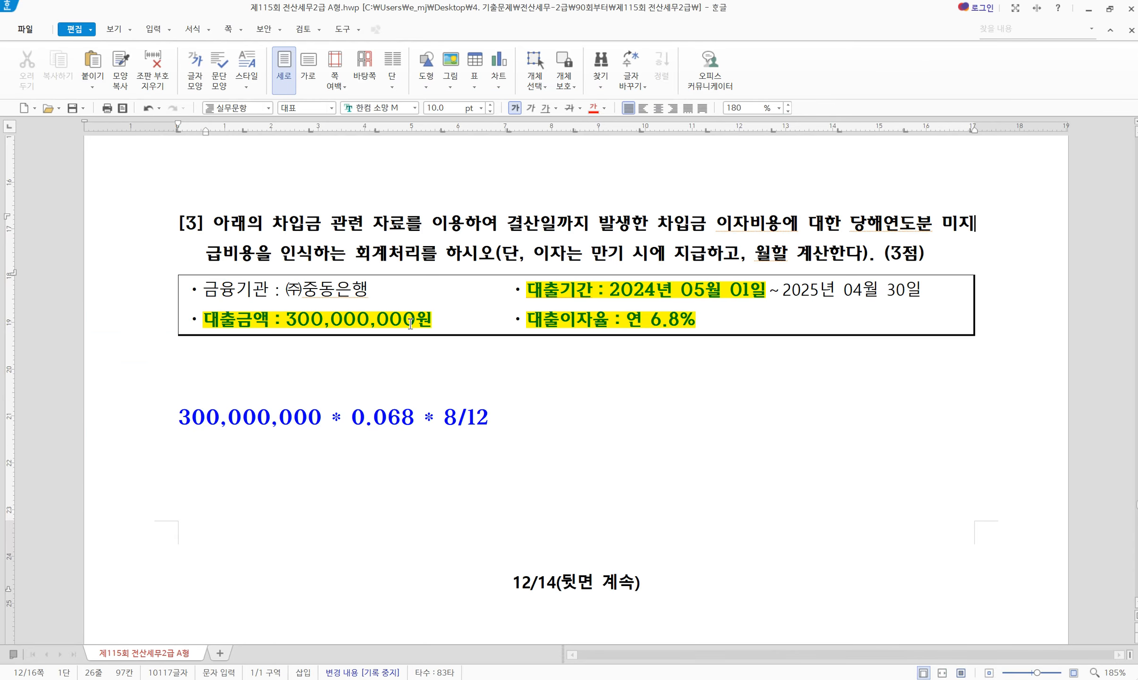
scroll(386, 338, down, 12)
Review question [4]'s table: building 20,000,000원, goodwill 3,000,000원, and the 기계장치 row
click(357, 296)
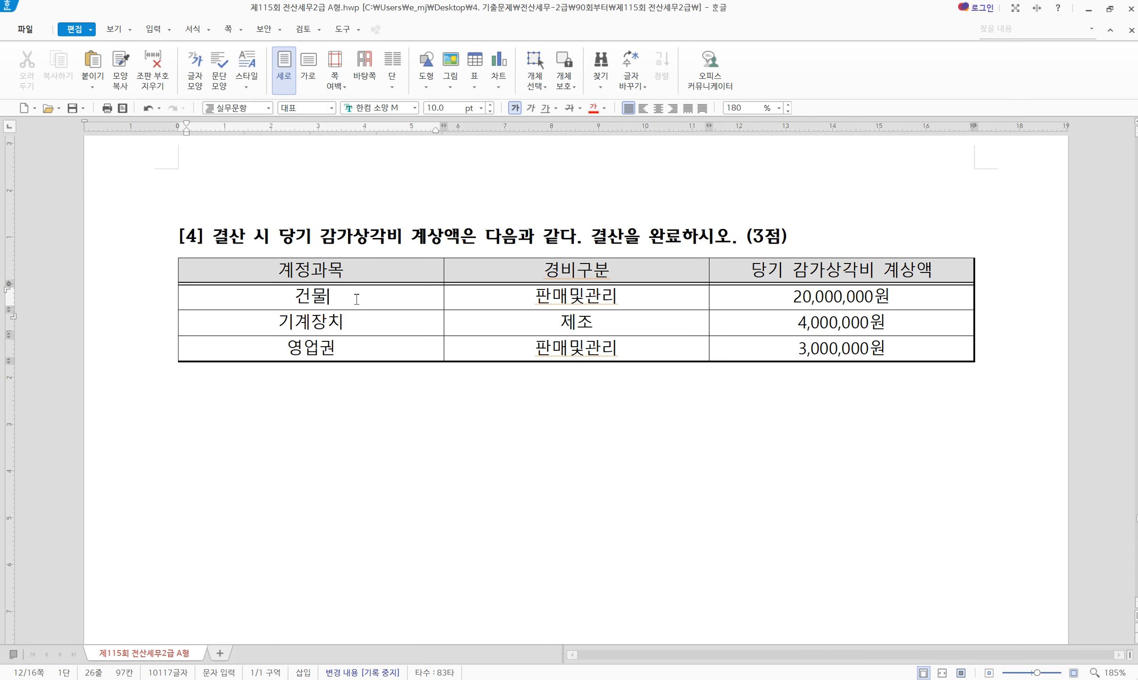
click(803, 302)
double_click(806, 307)
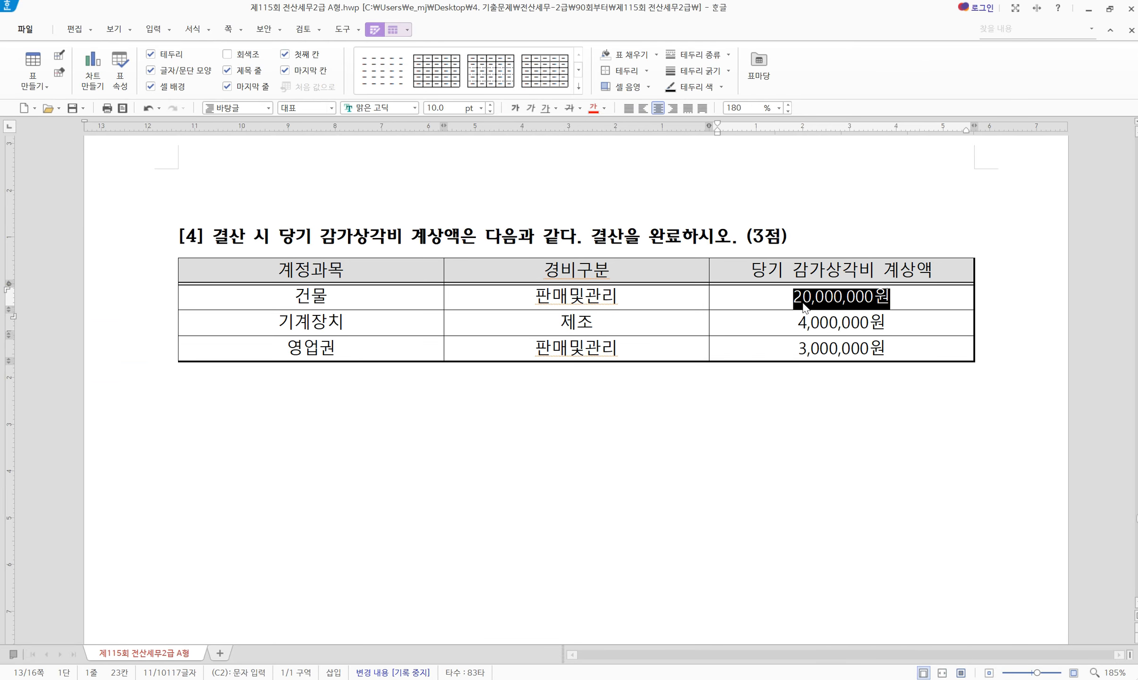
double_click(803, 349)
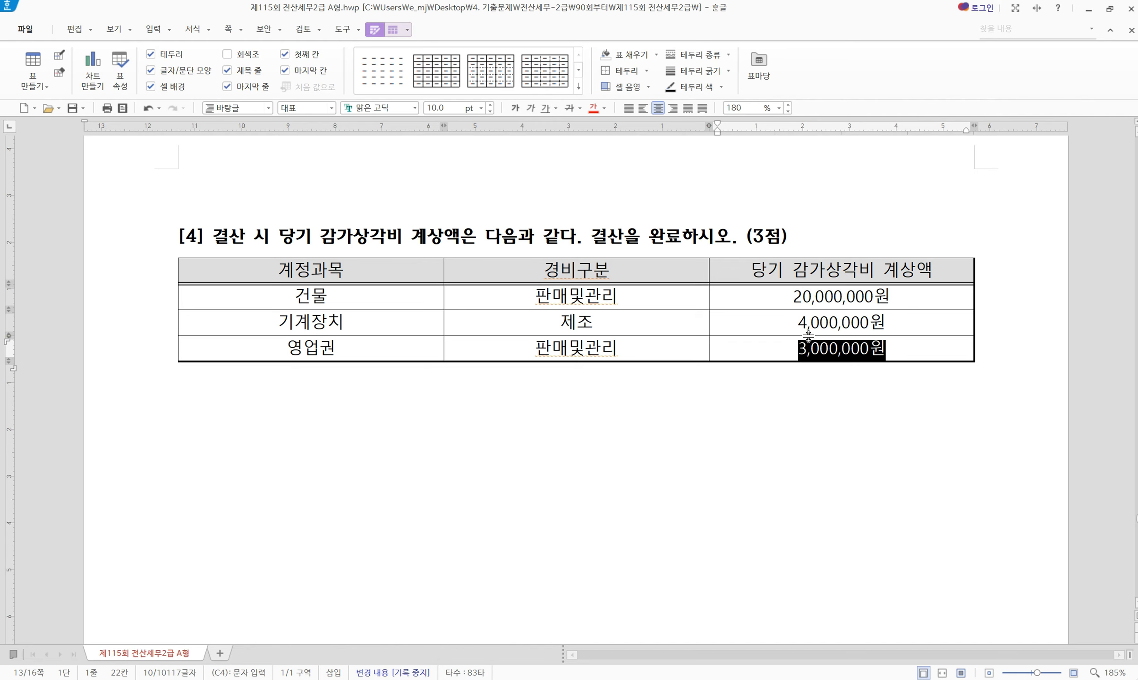
click(803, 296)
drag(841, 330, 346, 333)
click(425, 413)
scroll(539, 414, down, 2)
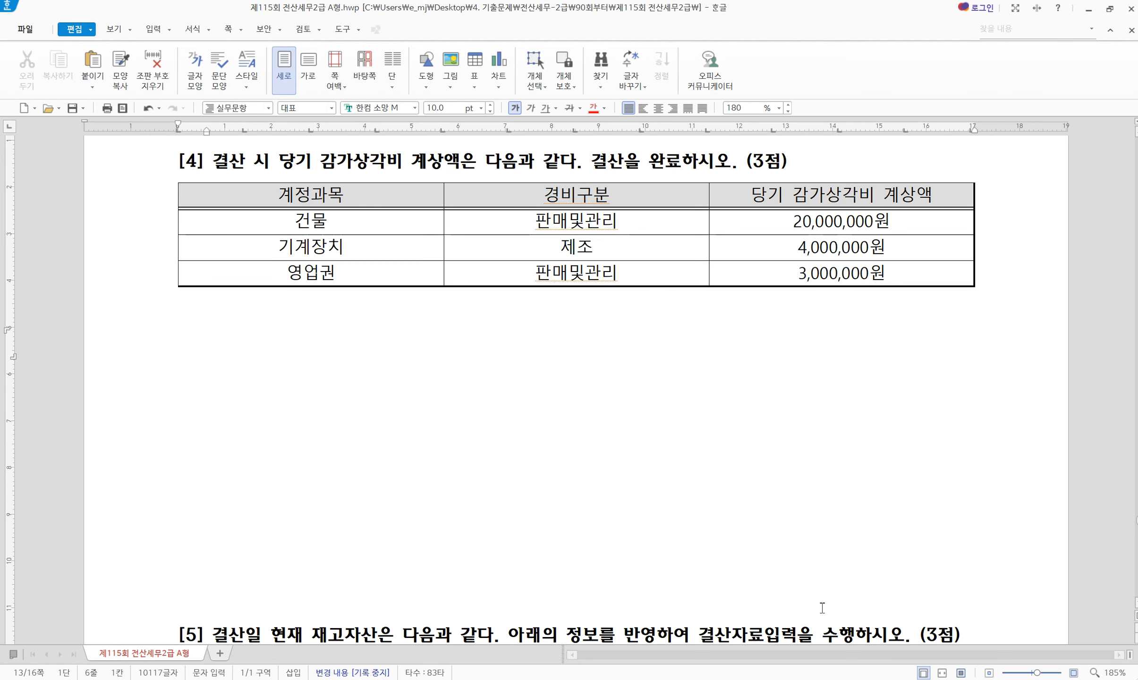
click(831, 679)
Enter closing depreciation amounts: 기계장치 4,000,000, 건물 20,000,000 and 영업권 3,000,000
scroll(398, 552, down, 4)
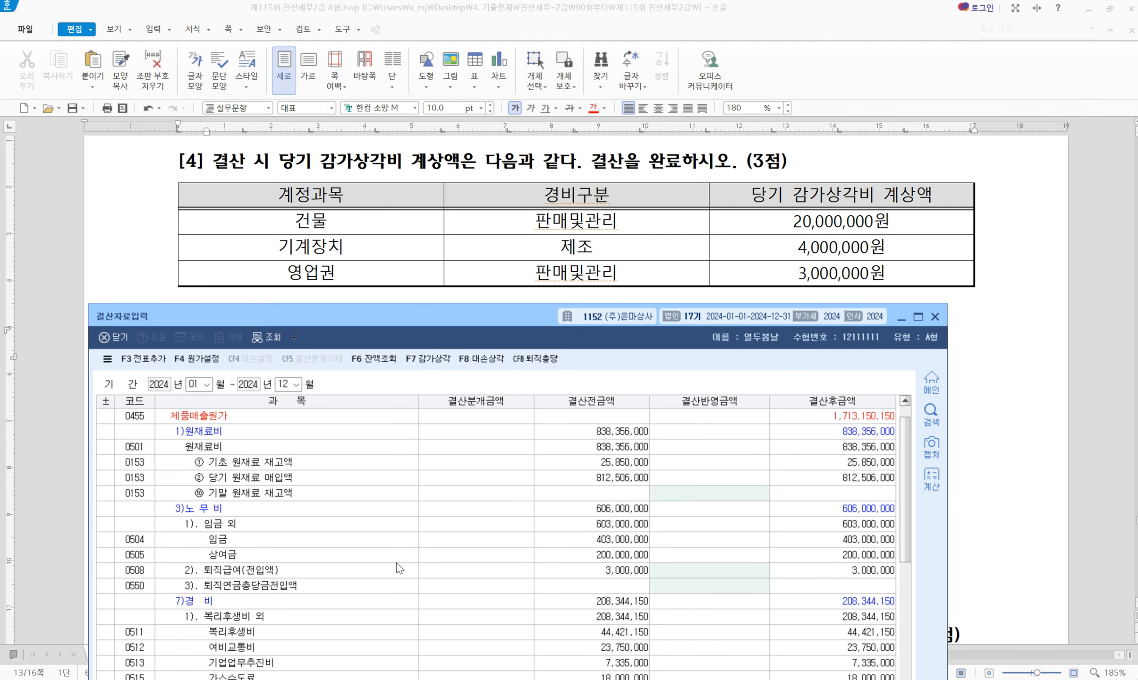
scroll(399, 567, down, 1)
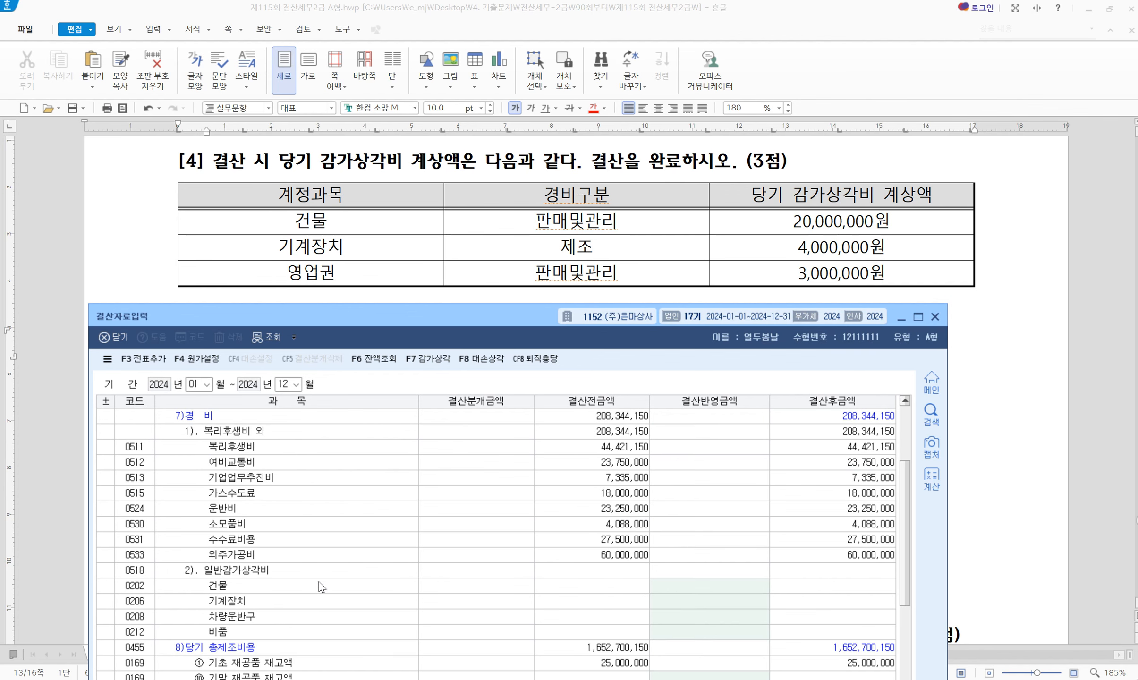
click(699, 601)
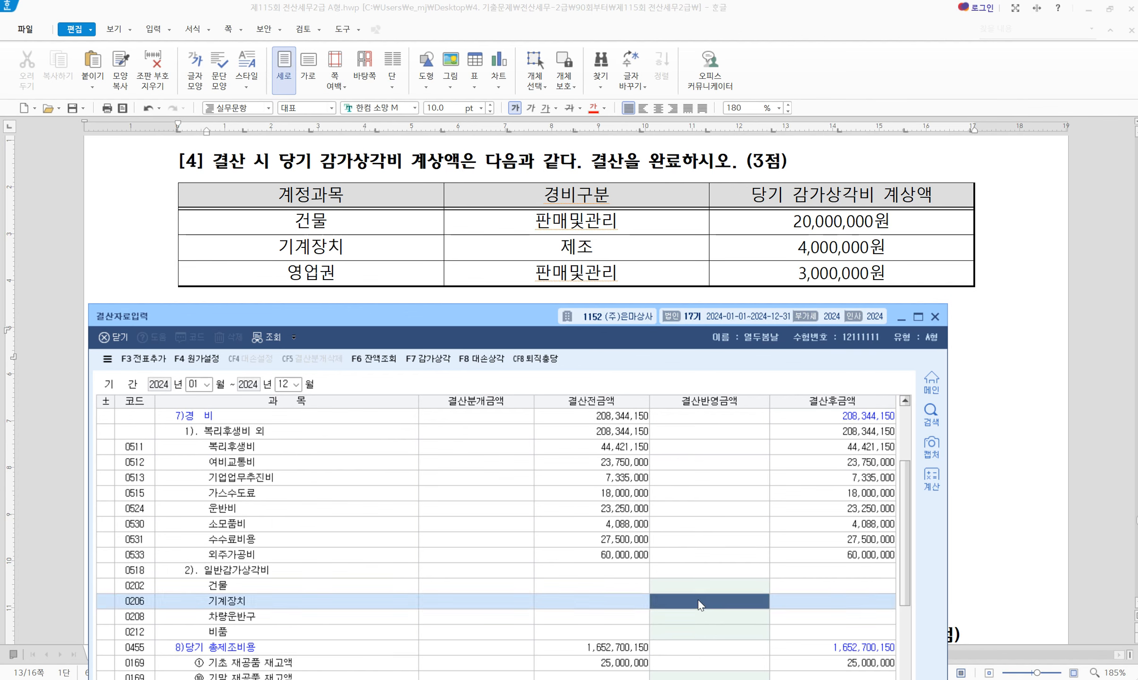
text(4000000)
key(Return)
scroll(747, 586, down, 2)
scroll(746, 587, down, 4)
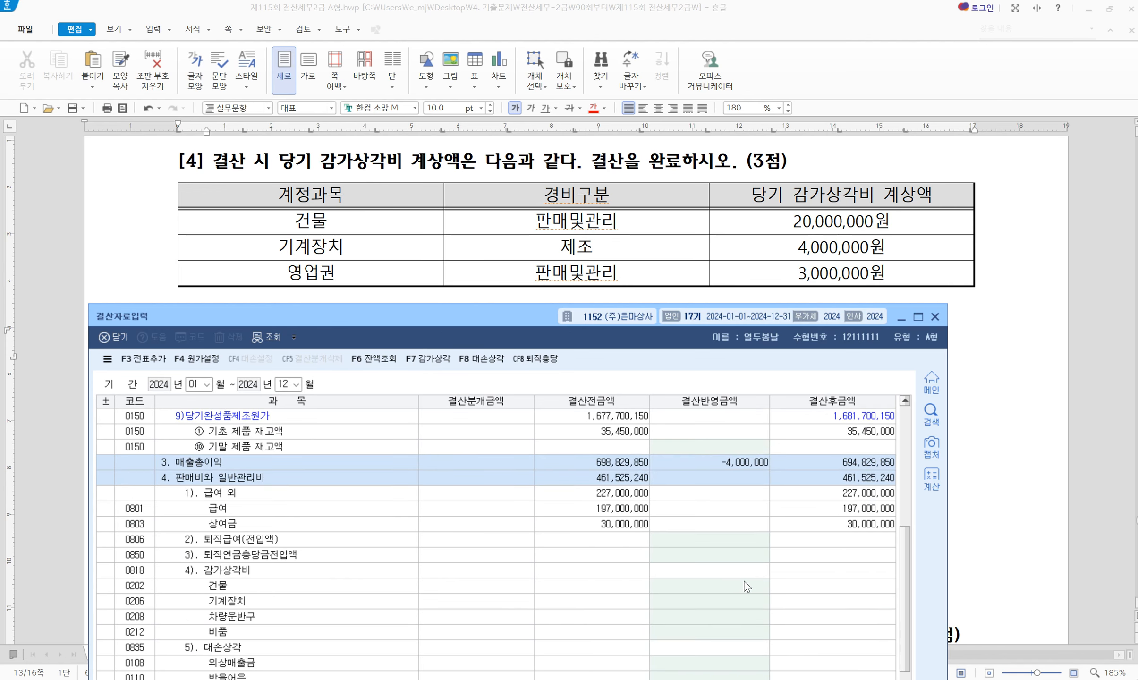
click(704, 588)
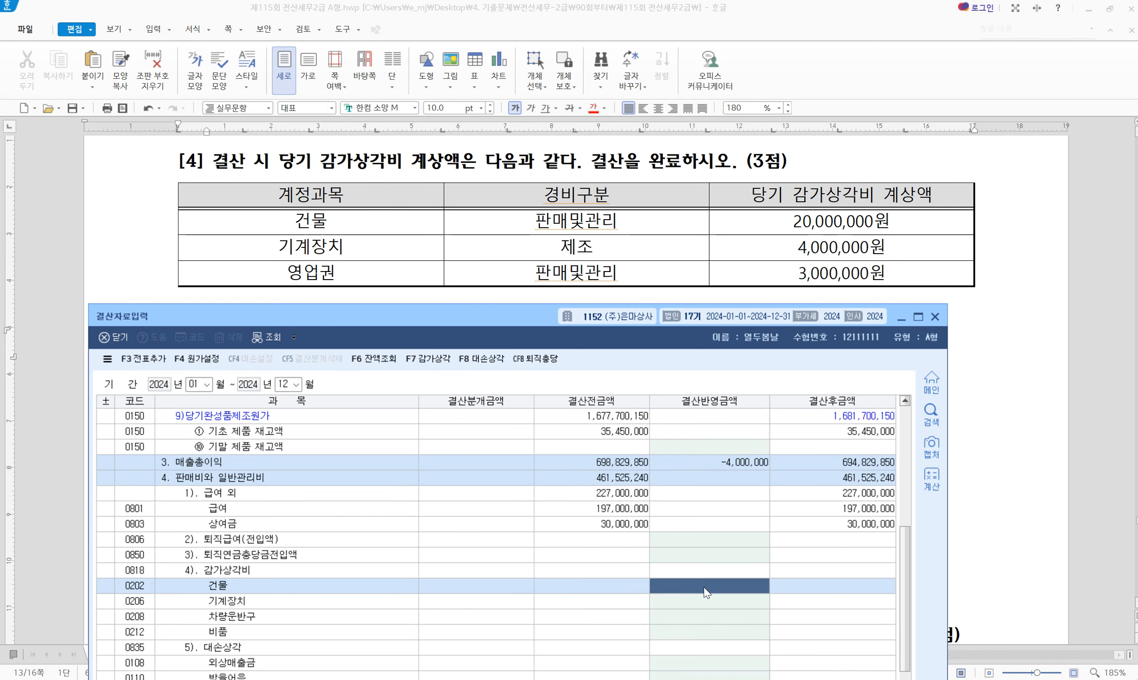
text(20000000)
key(Return)
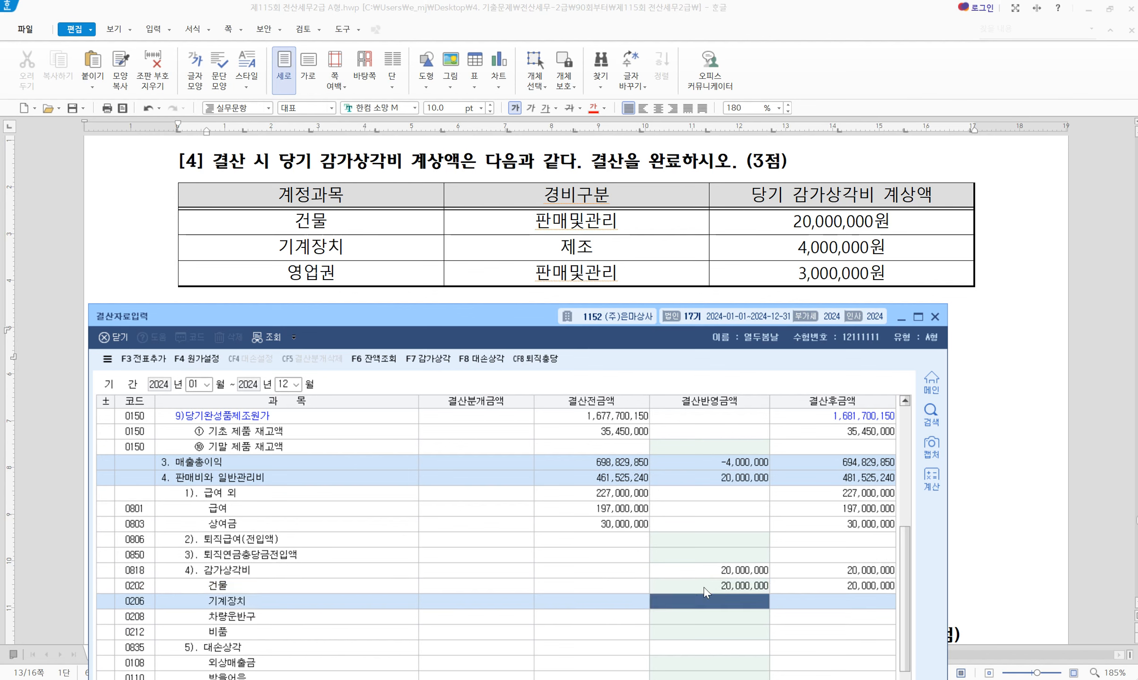
scroll(706, 593, down, 1)
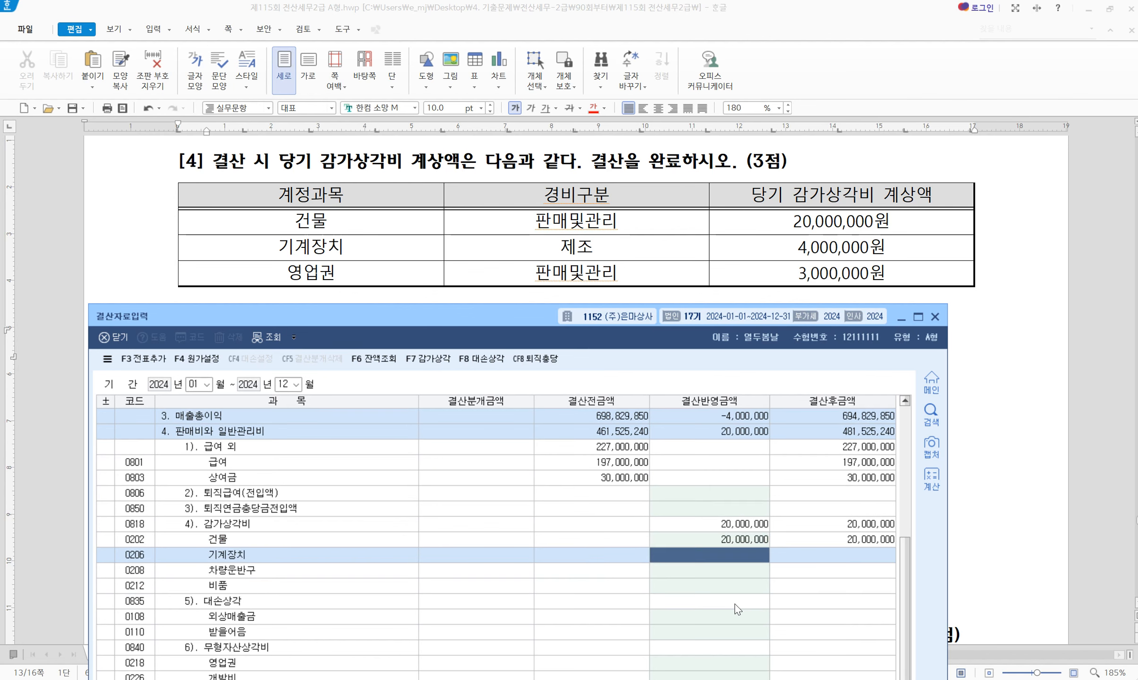
click(698, 665)
text(3000000)
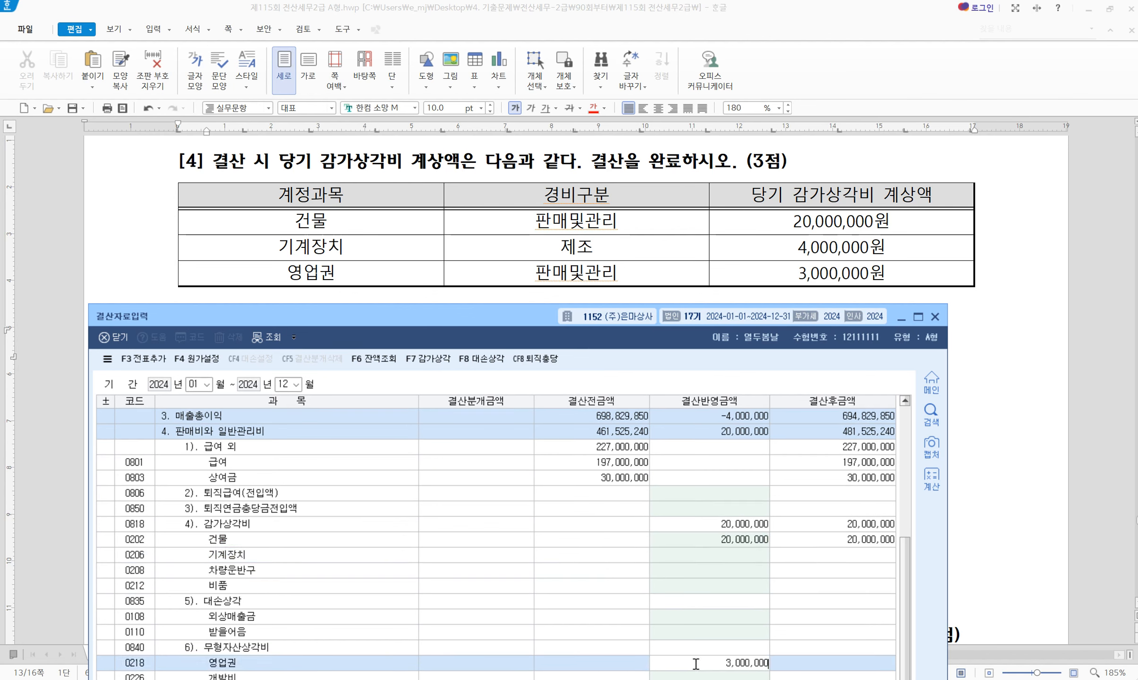
key(Return)
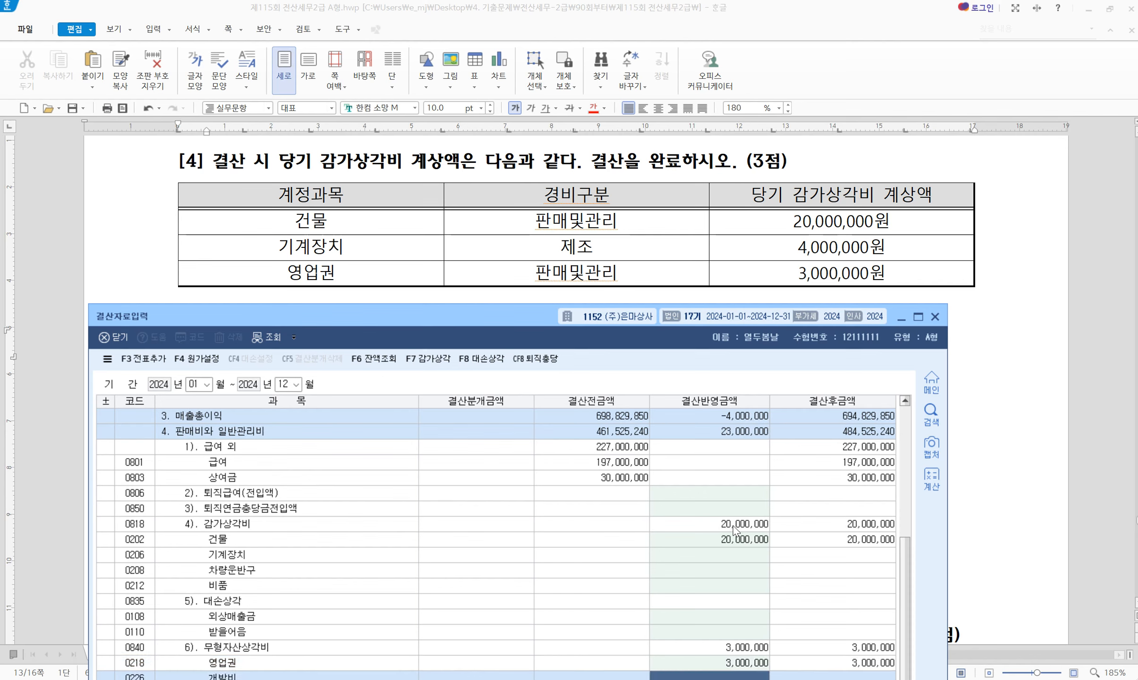
scroll(699, 201, down, 5)
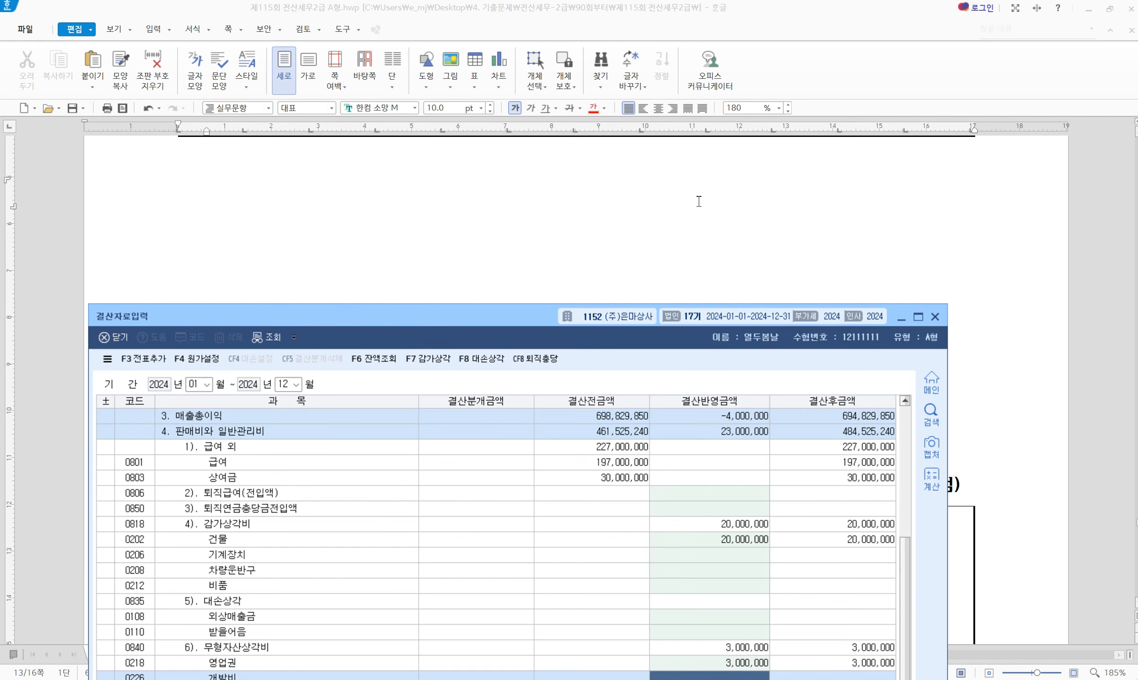
Review question [5]'s ending inventory figures and additional information lines in the exam
scroll(697, 199, down, 2)
scroll(625, 297, up, 2)
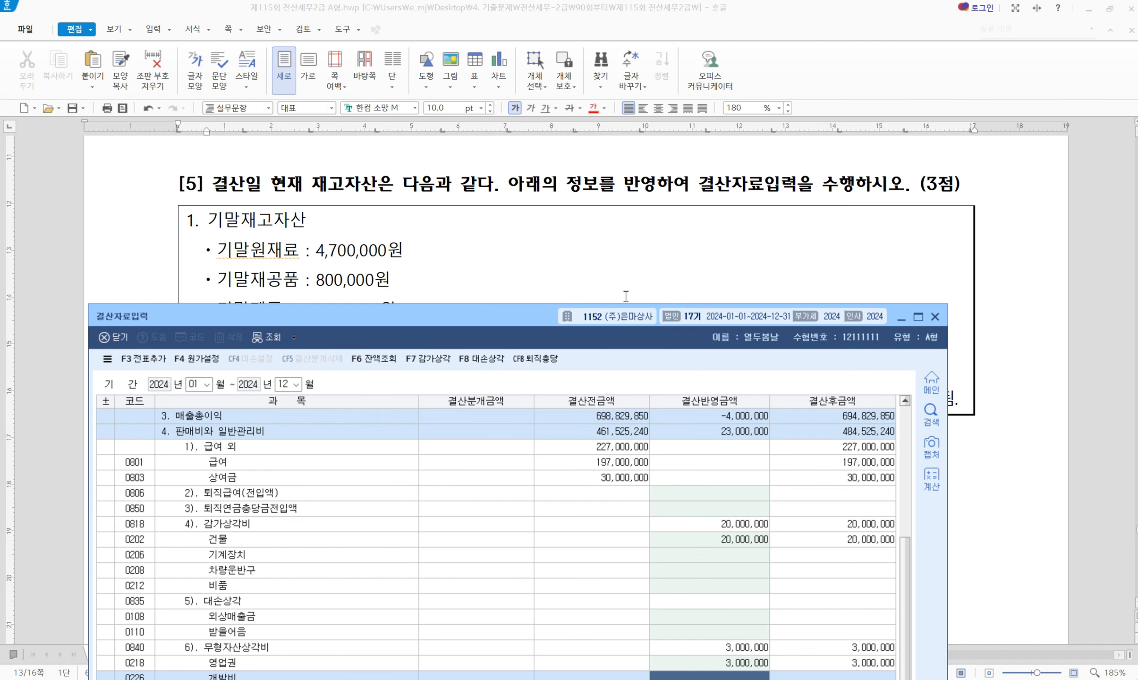
drag(491, 322, 546, 462)
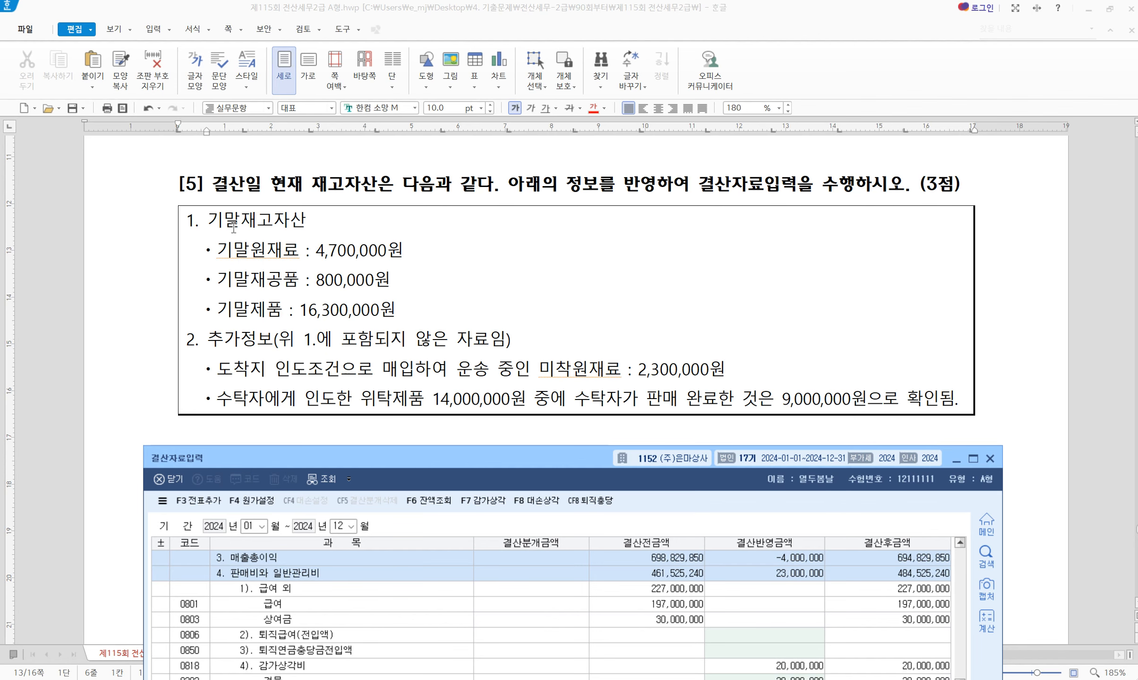
drag(223, 219, 434, 313)
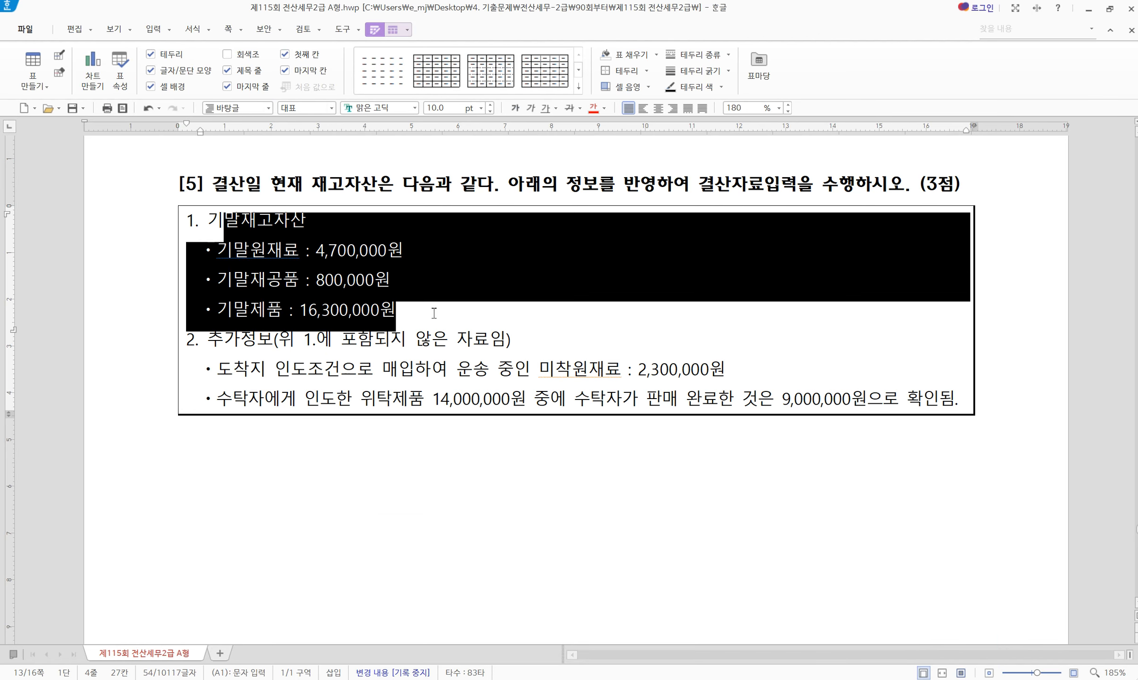
click(487, 319)
scroll(343, 329, down, 2)
drag(224, 262, 482, 270)
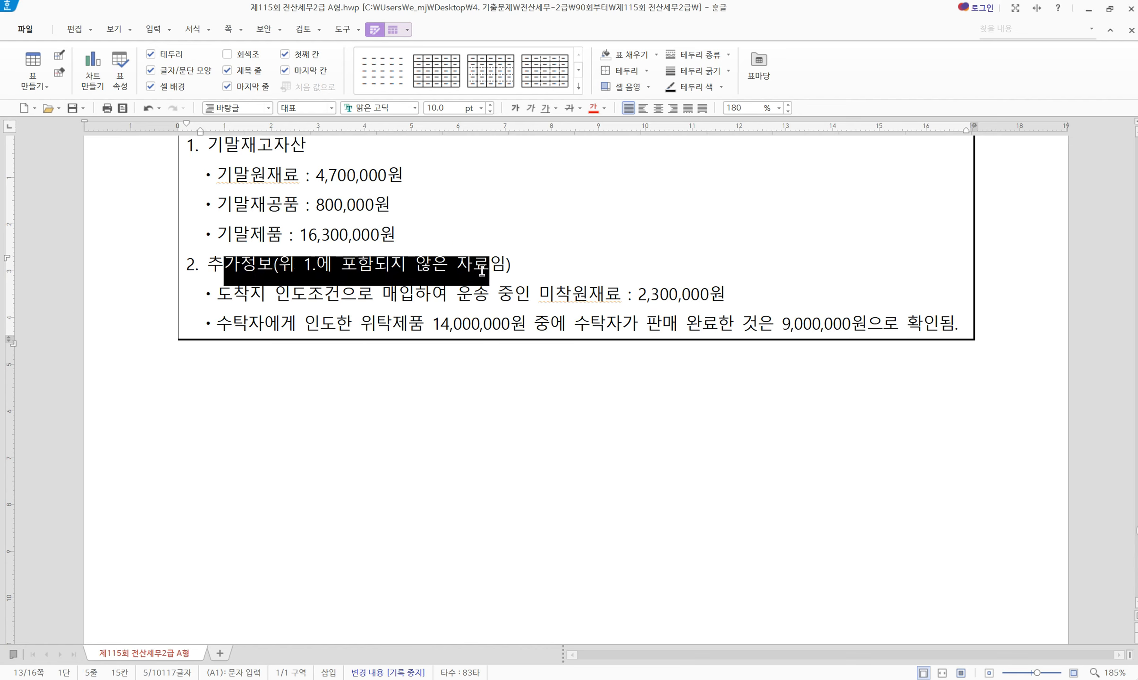
drag(218, 294, 960, 323)
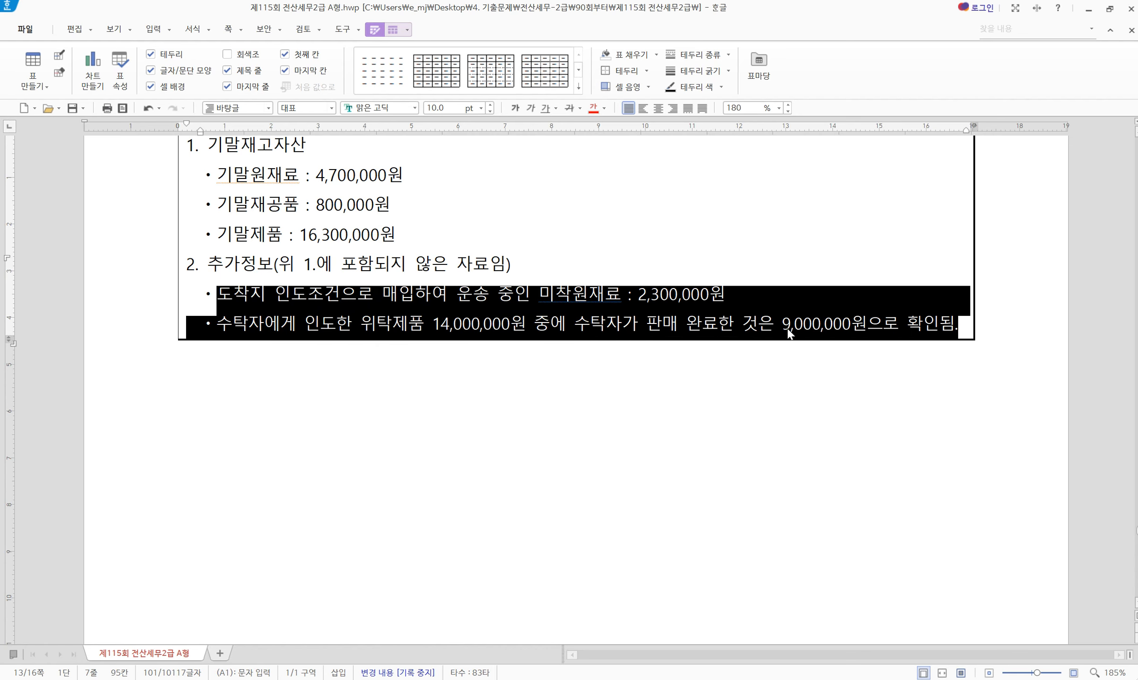
click(739, 322)
Examine the delivery terms, 2,300,000원 in-transit materials and 14,000,000원 consigned goods details
drag(266, 294, 529, 294)
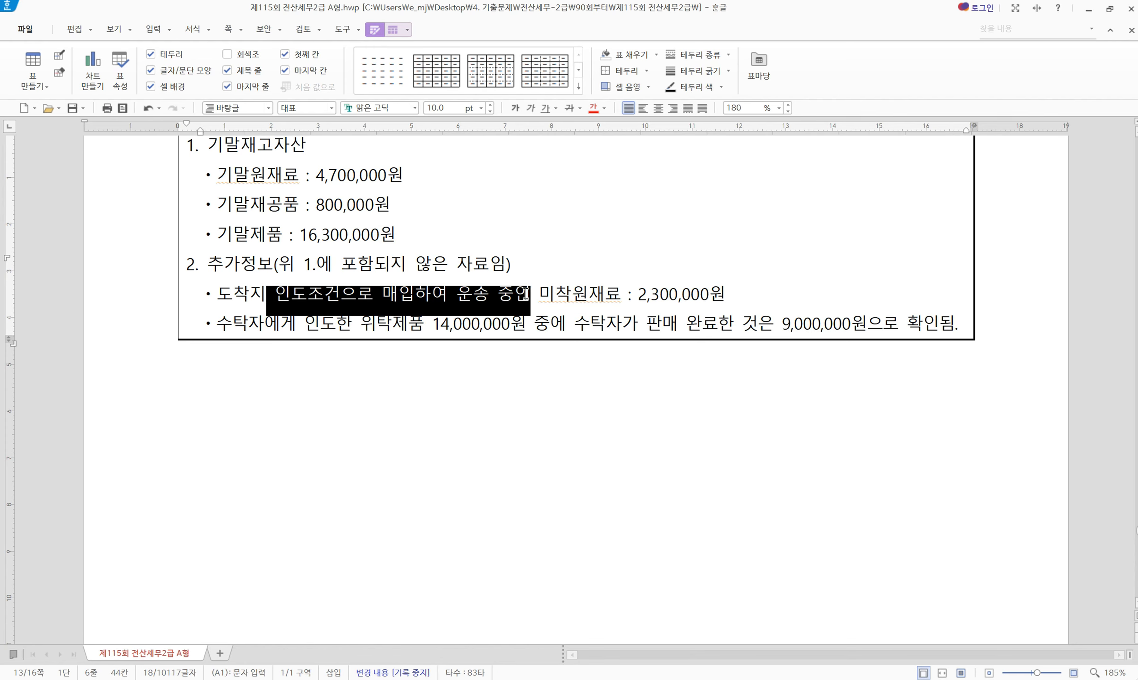
click(557, 293)
drag(404, 175, 230, 174)
drag(216, 294, 458, 295)
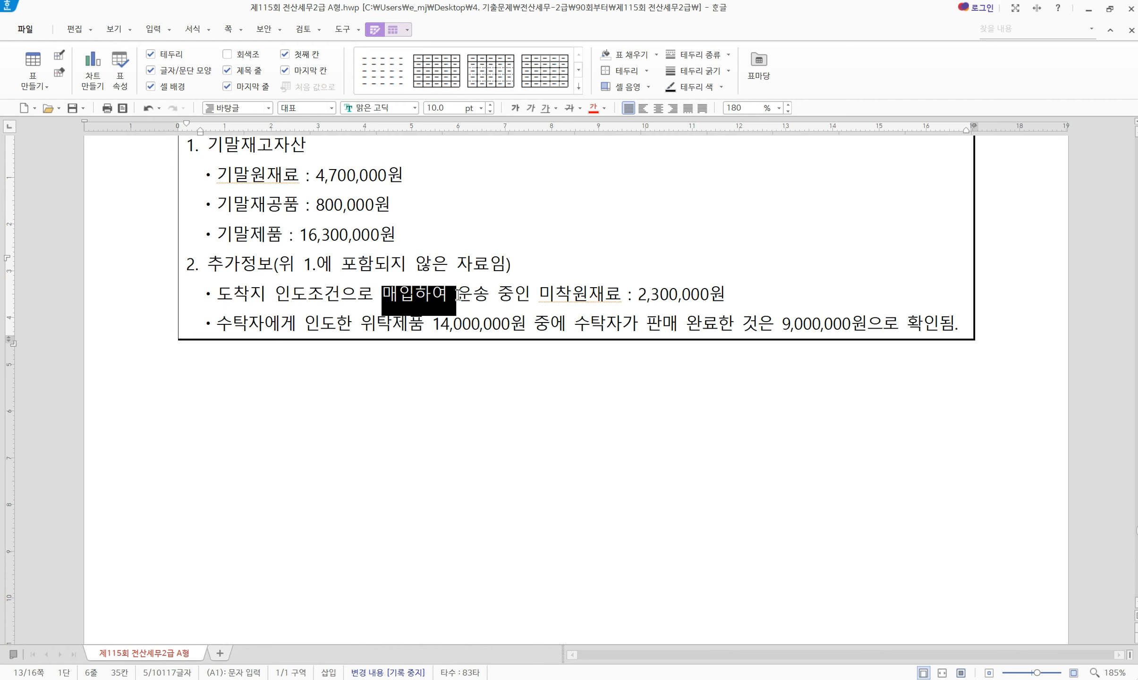
drag(533, 297, 211, 299)
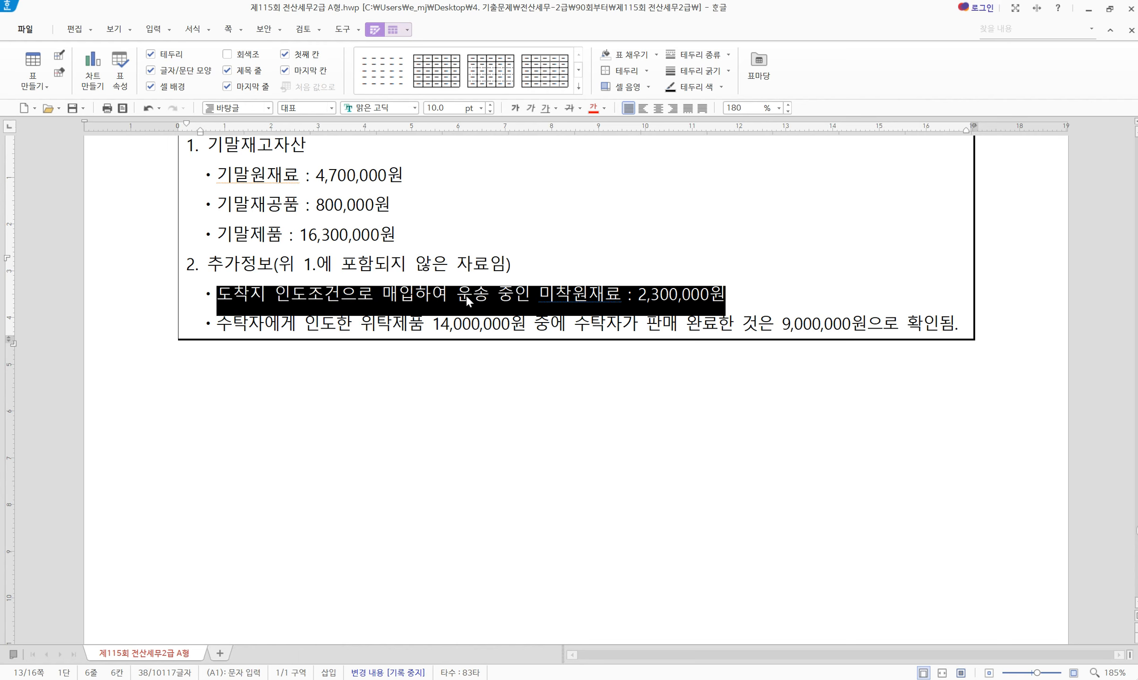
drag(232, 325, 481, 325)
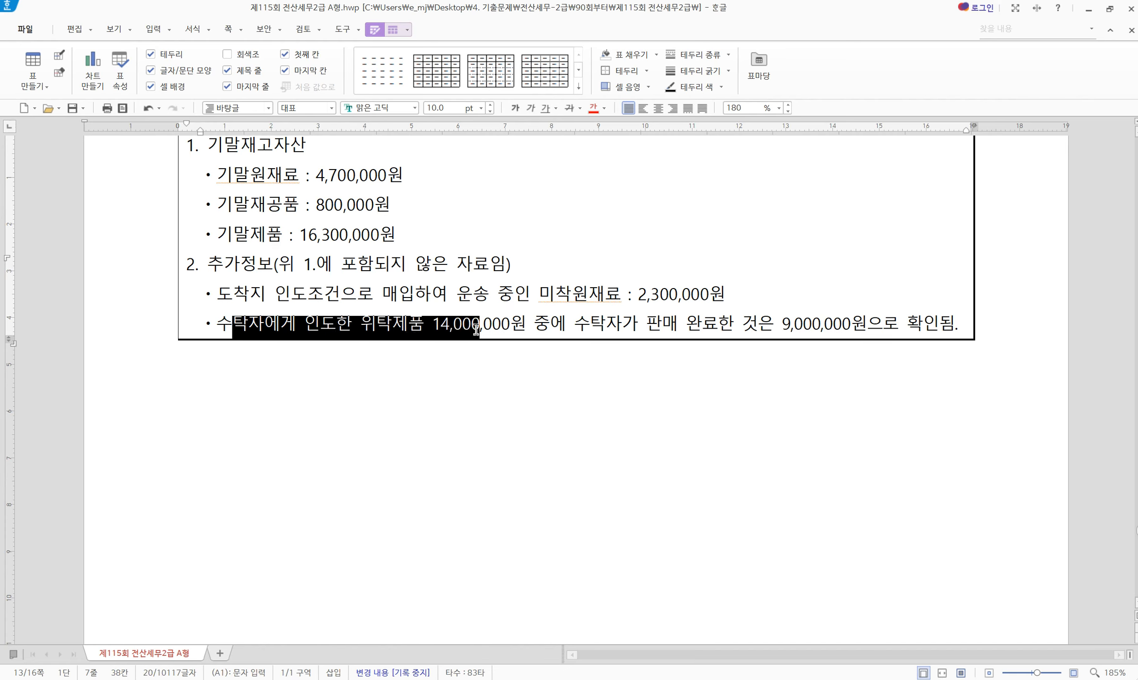
click(512, 326)
drag(550, 326, 379, 325)
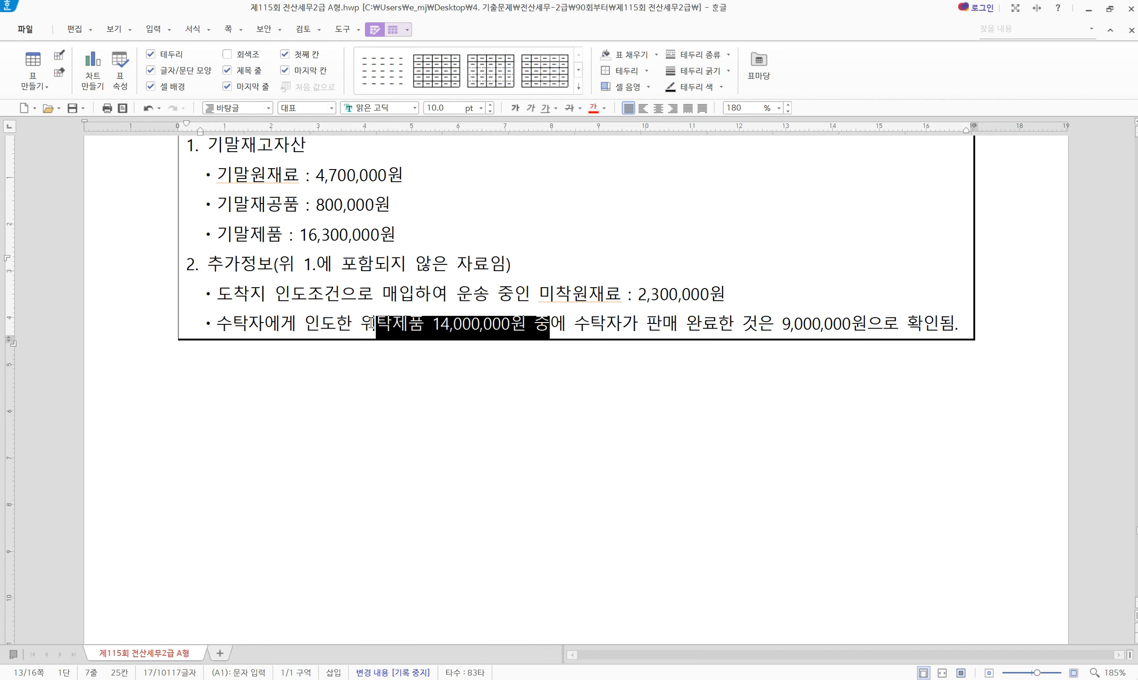
click(430, 322)
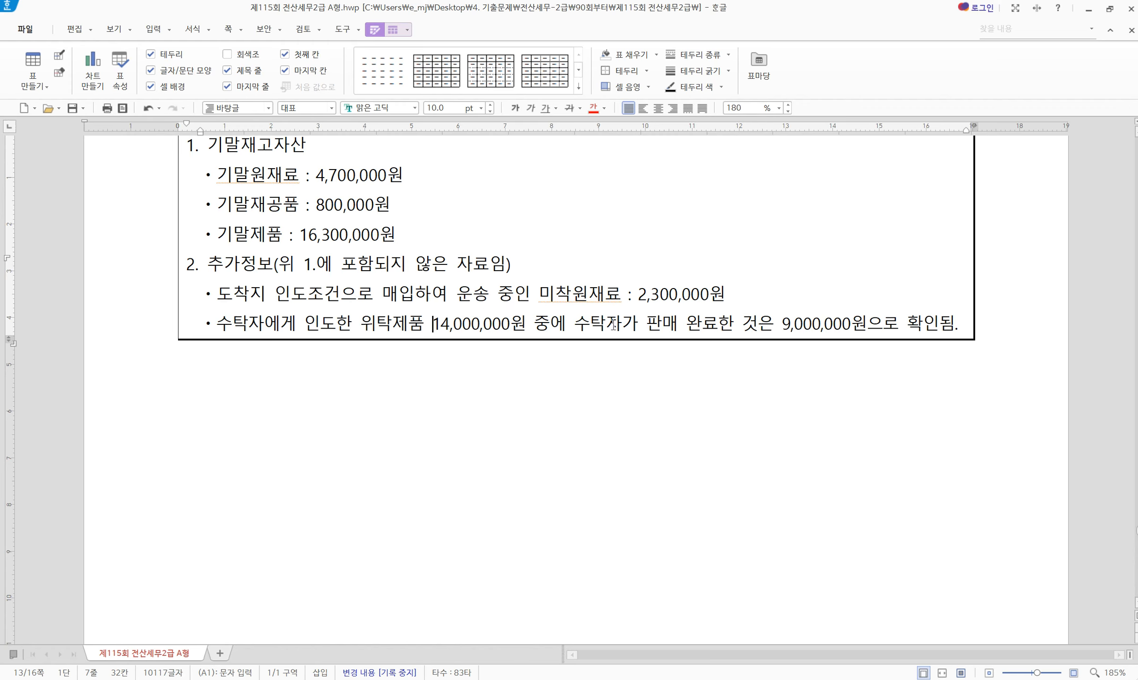
drag(575, 325, 901, 326)
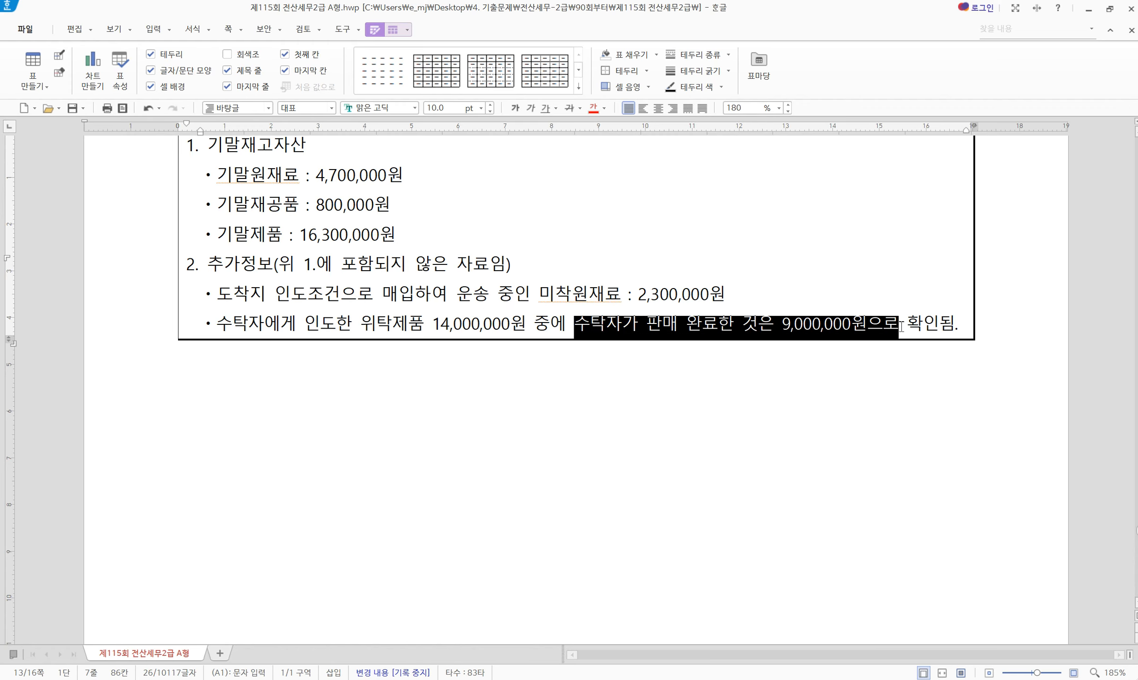
click(938, 324)
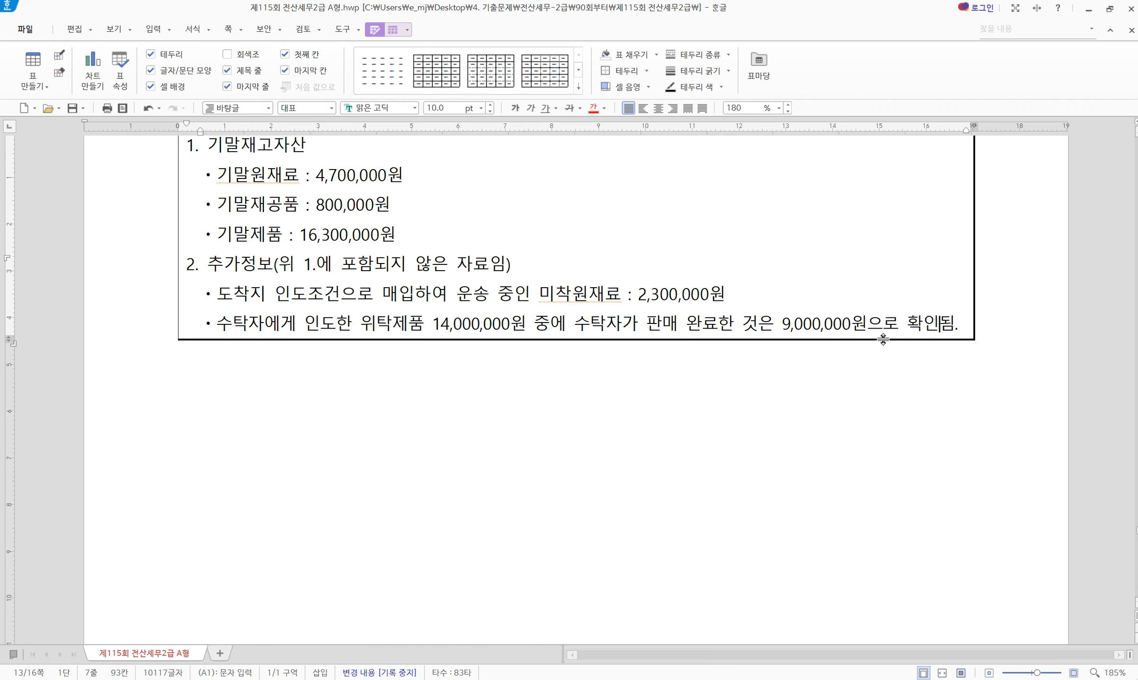
Append '+ 5,000,000' after the 16,300,000원 기말제품 figure
click(438, 236)
text(+ 5,000)
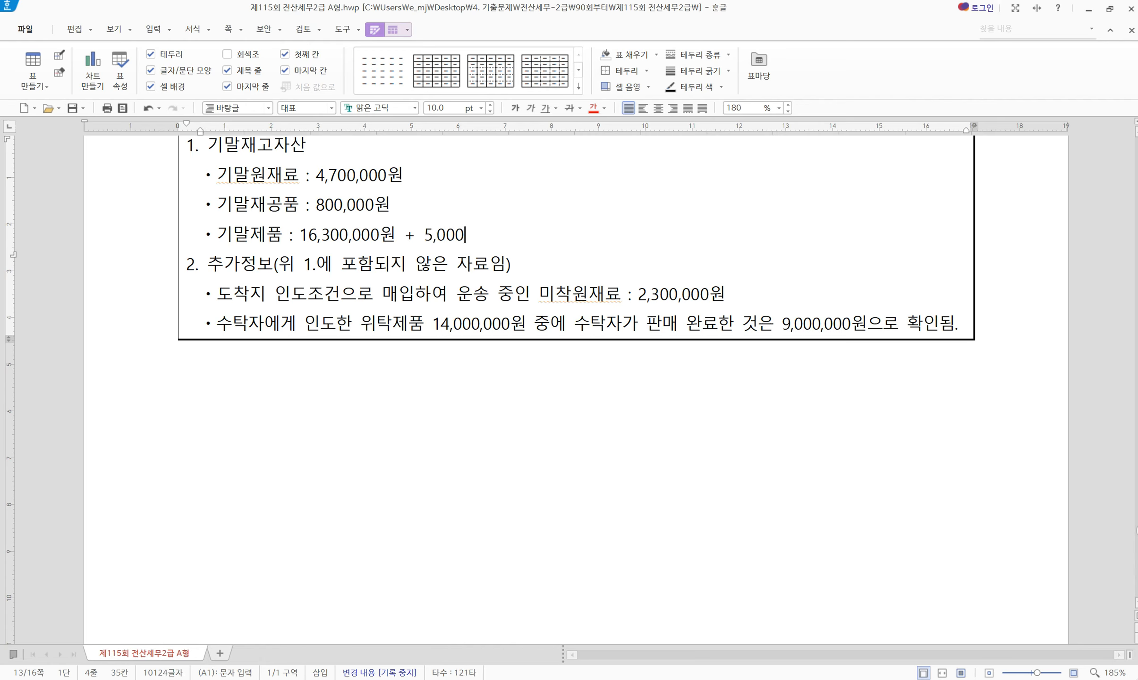
text(,000)
click(797, 679)
Enter ending inventories: 원재료 4,700,000, 재공품 800,000 and 제품 21,300,000
drag(573, 467, 585, 323)
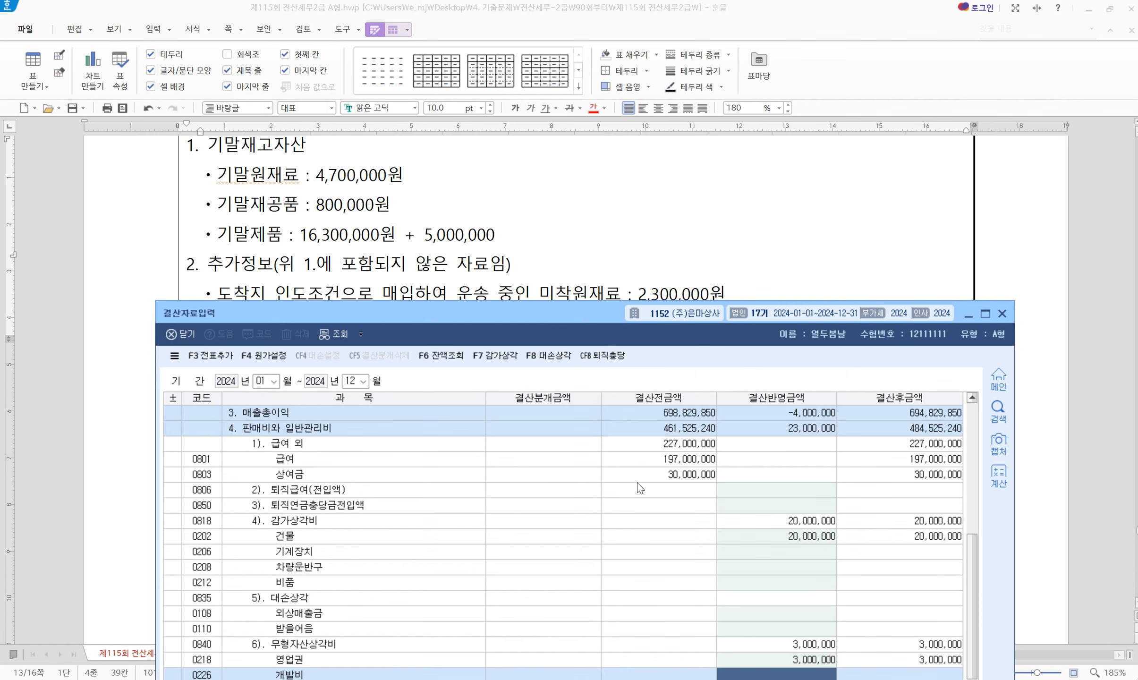
scroll(639, 487, up, 10)
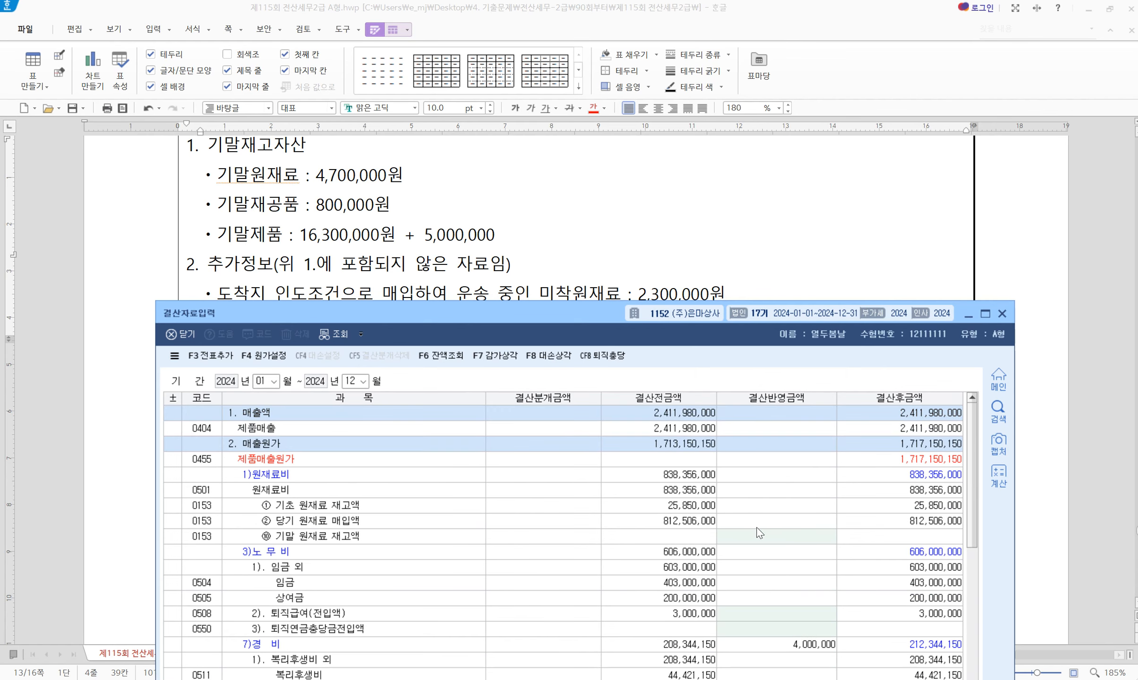
click(766, 542)
text(4700000)
key(Return)
scroll(767, 567, down, 6)
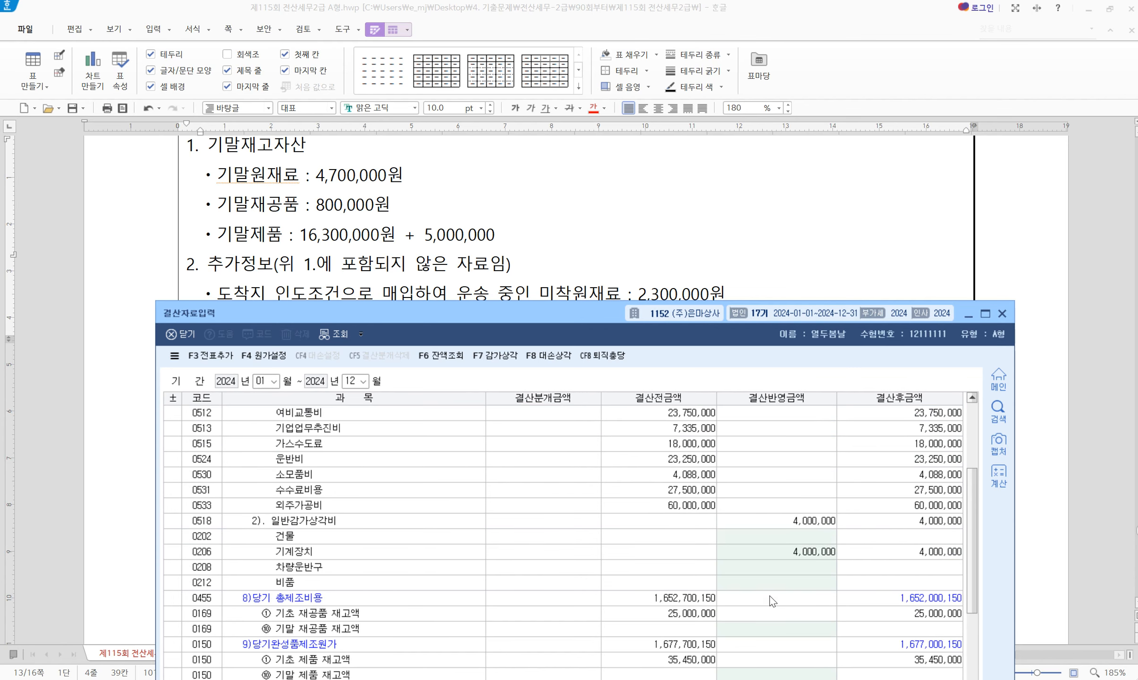
click(781, 632)
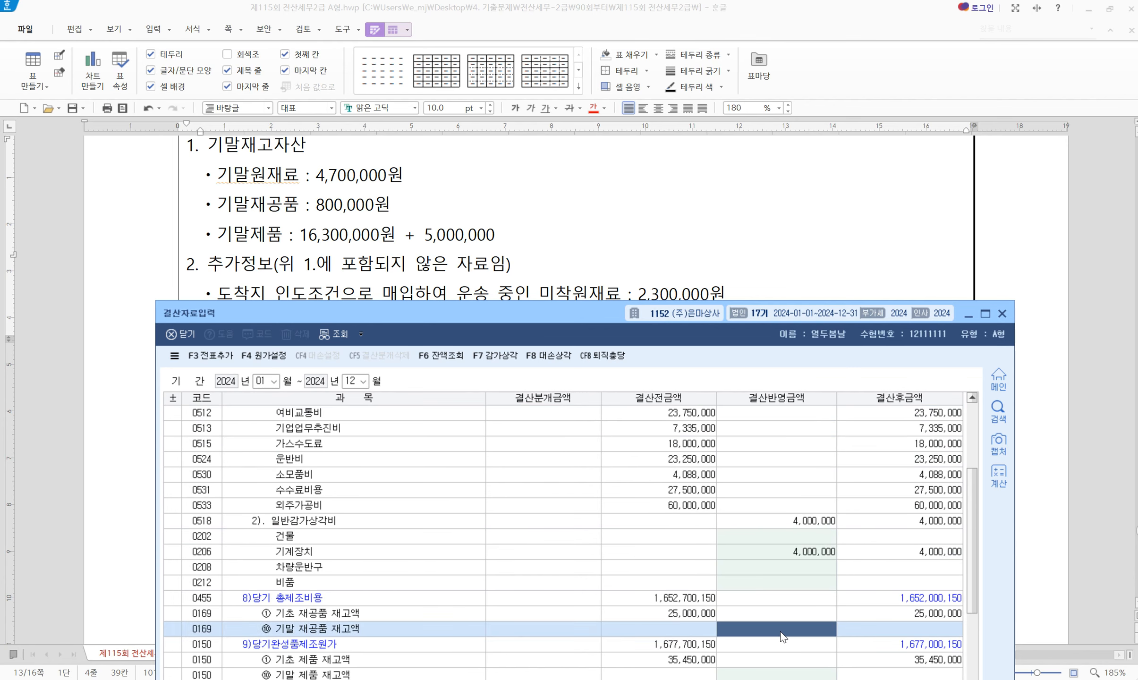
text(800000)
key(Return)
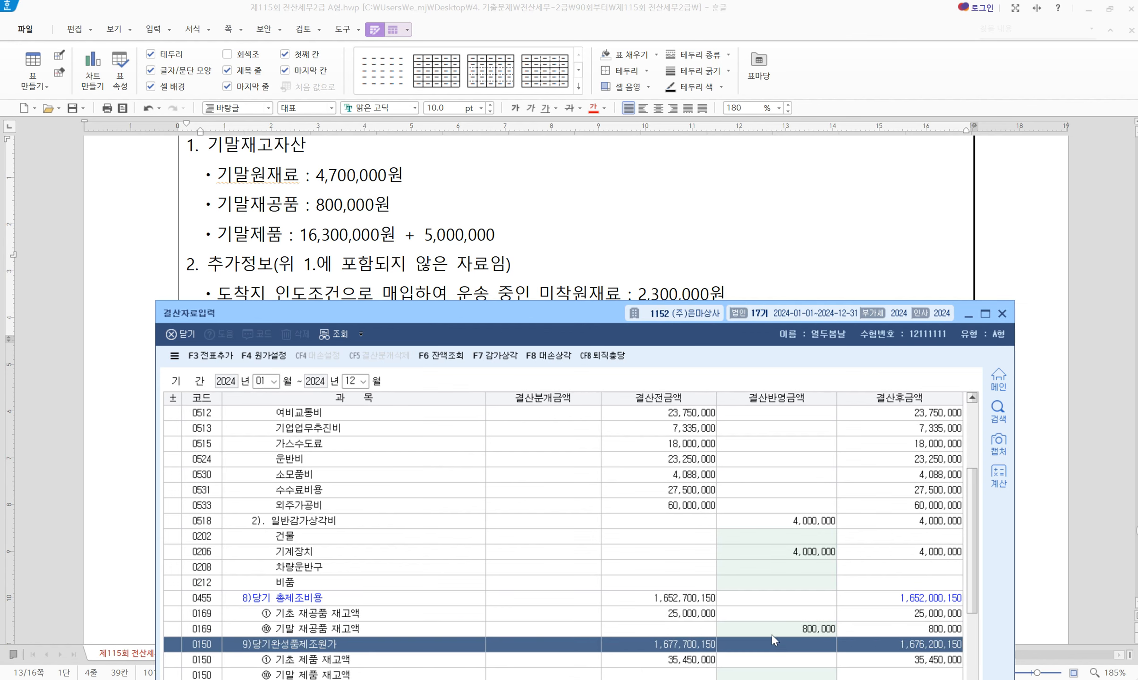
scroll(772, 636, down, 2)
click(786, 586)
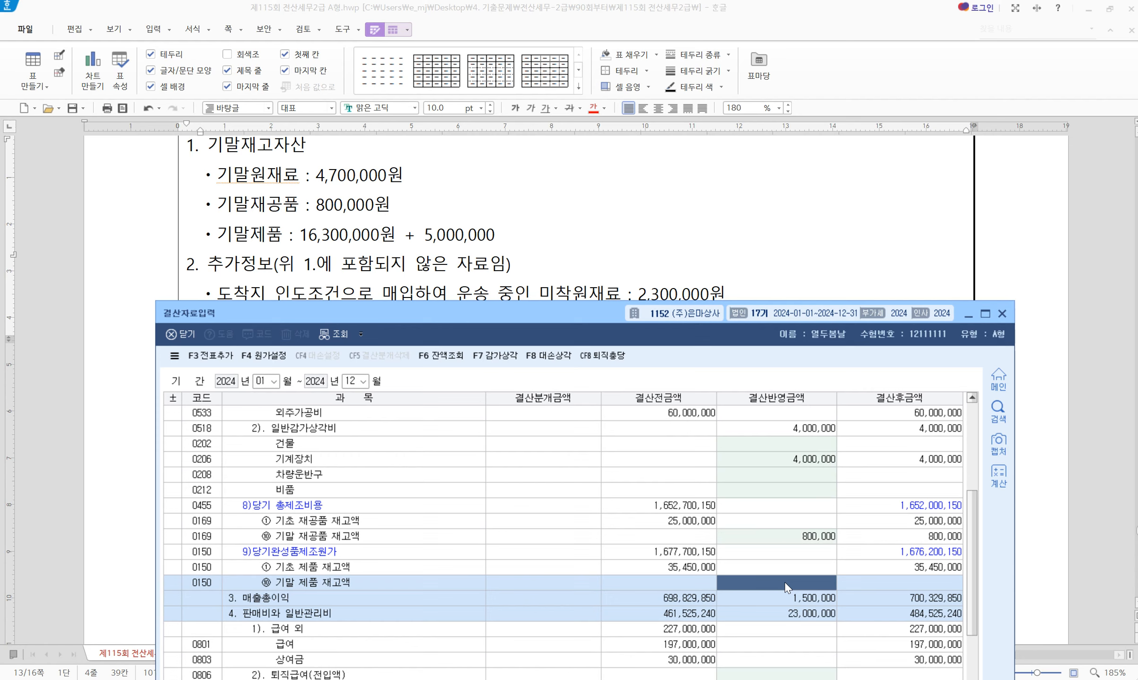
text(21,300,00)
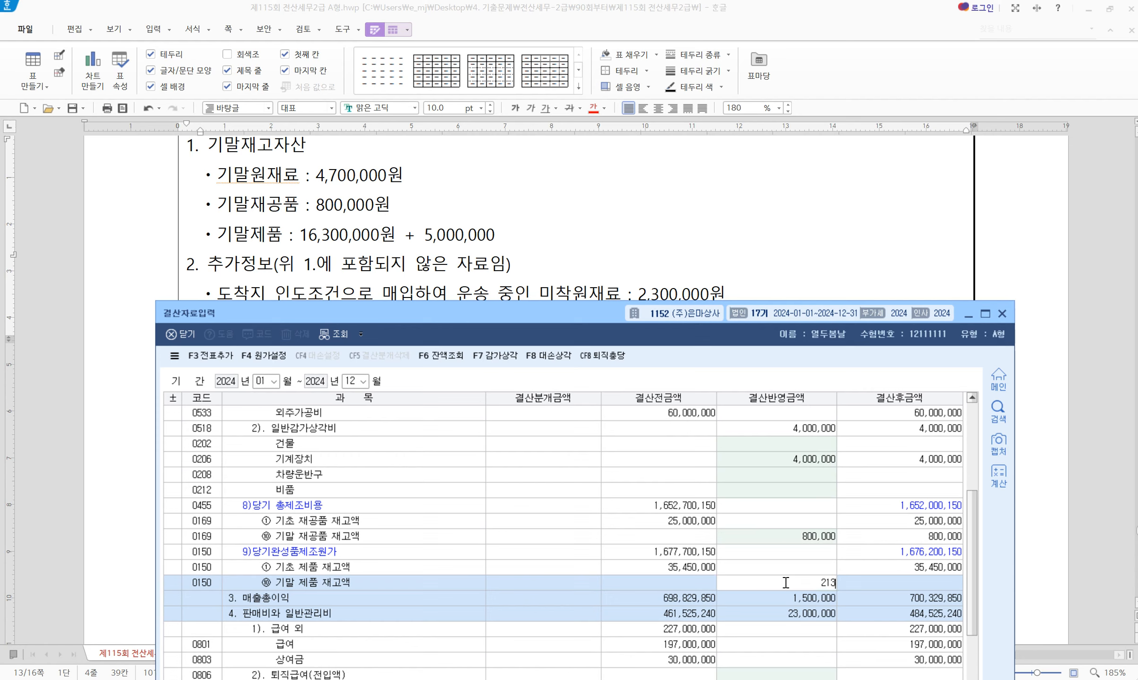
text(0)
key(Return)
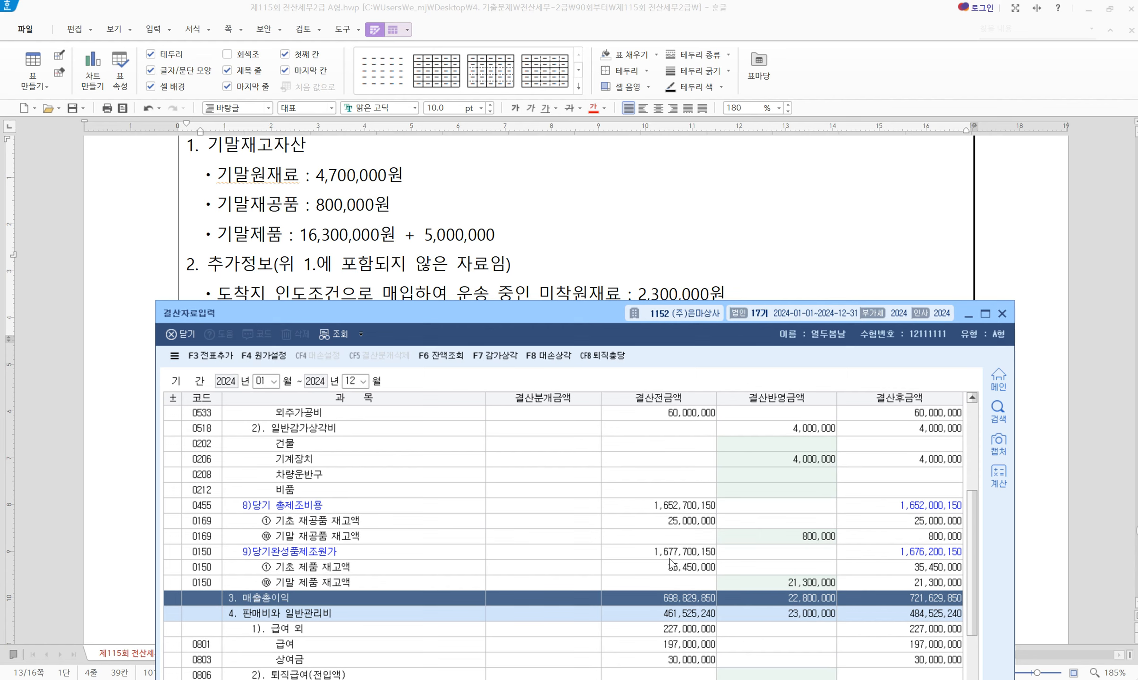
Add the closing entries to the journal with 전표추가, confirm, and close 결산자료입력
click(214, 357)
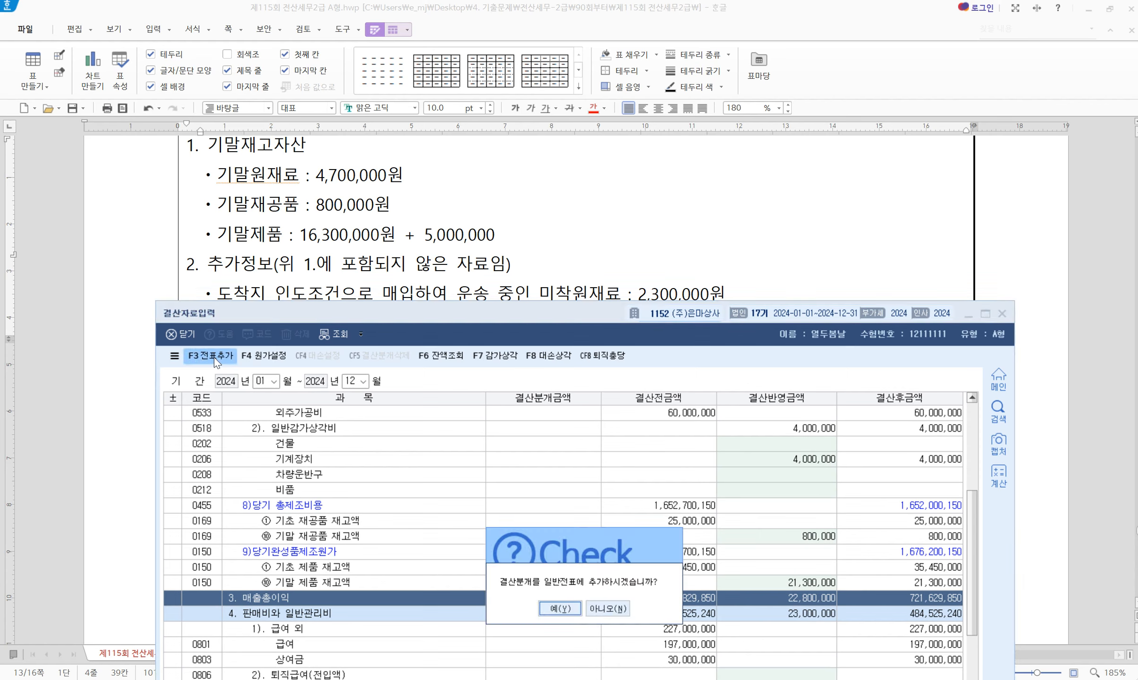
click(556, 607)
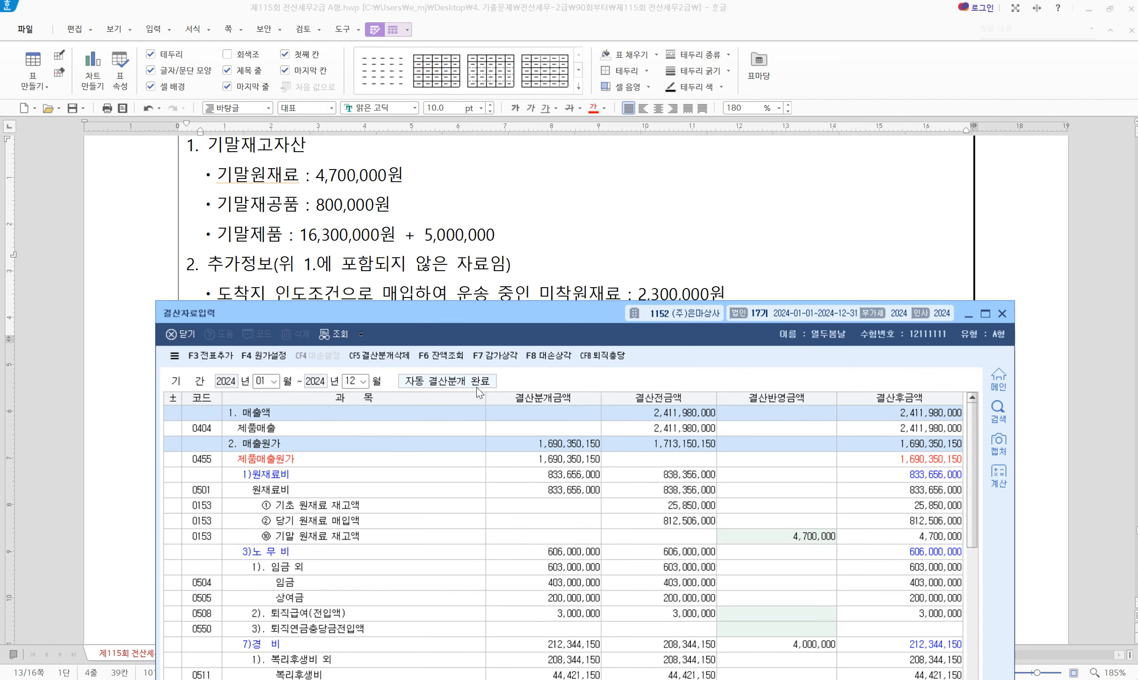
click(1002, 313)
click(715, 370)
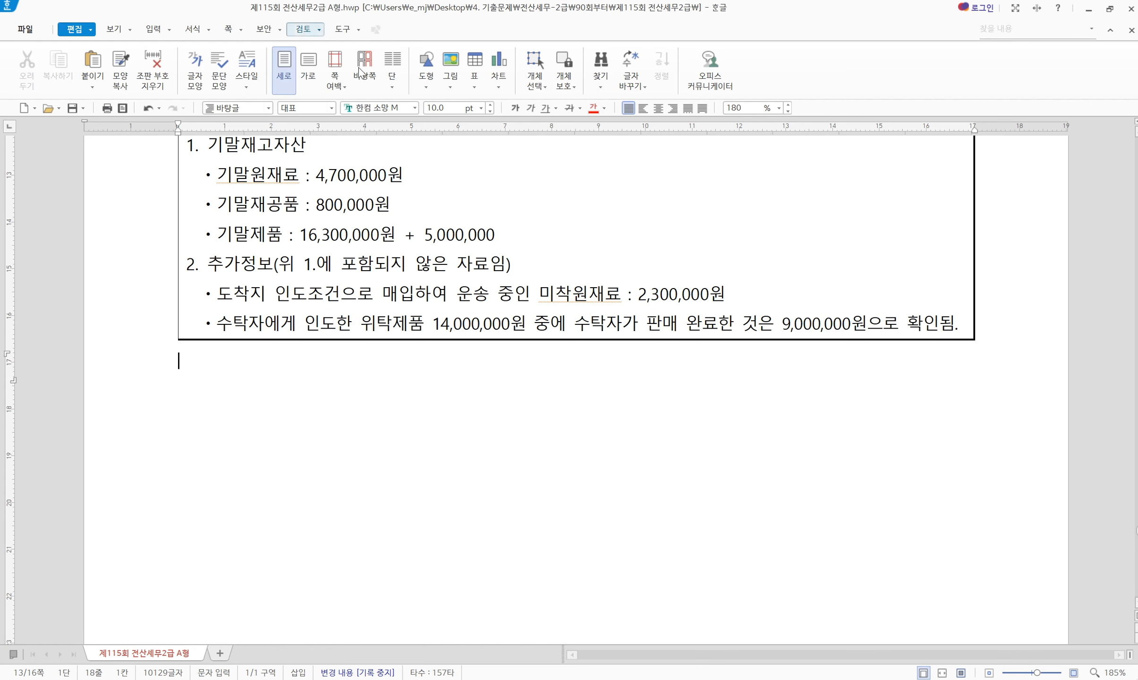
Open 사원등록 from KcLep's 원천징수 menu, then return to question 5 in the exam
scroll(592, 558, down, 5)
scroll(507, 484, down, 10)
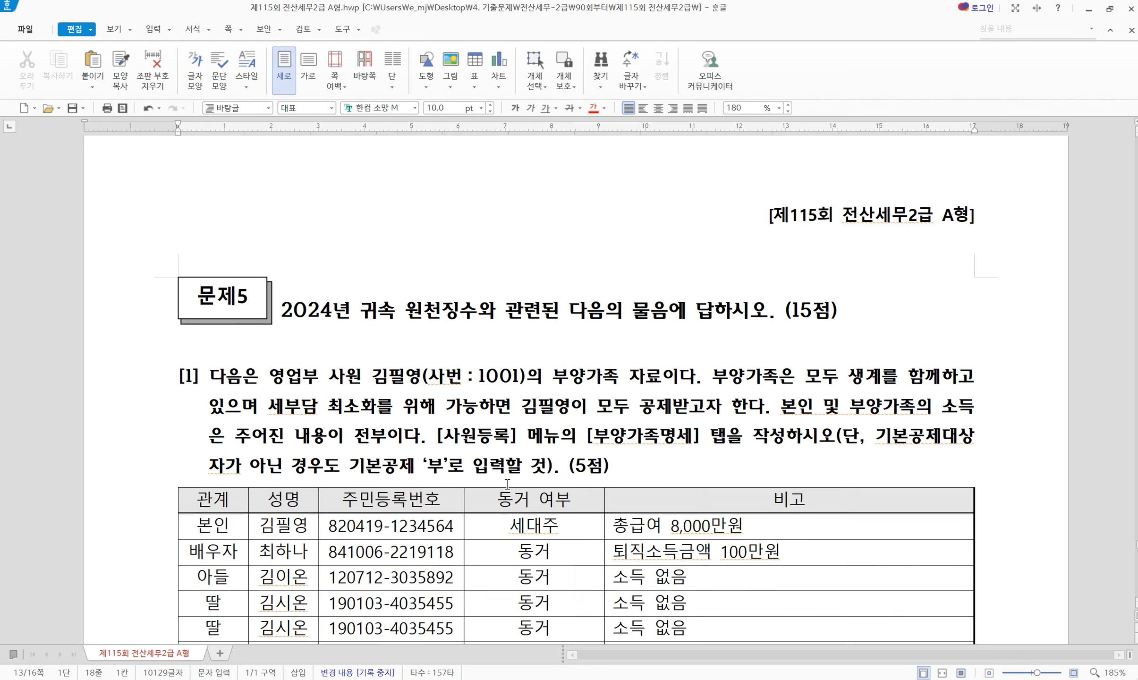
scroll(533, 405, up, 2)
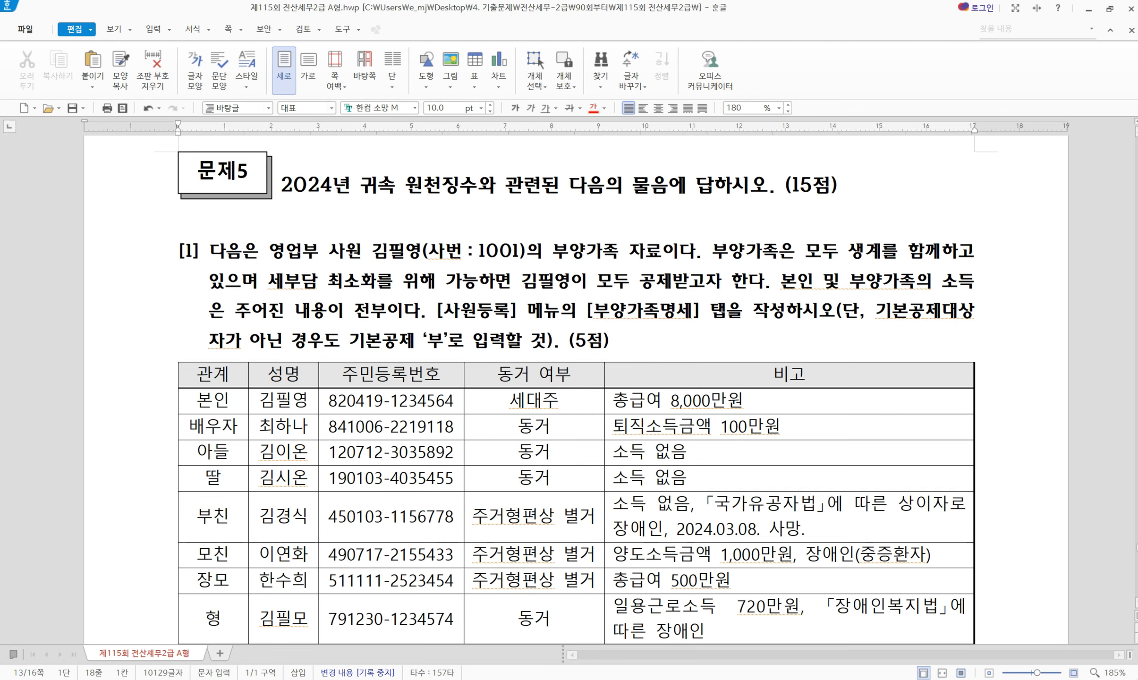
key(alt+Tab)
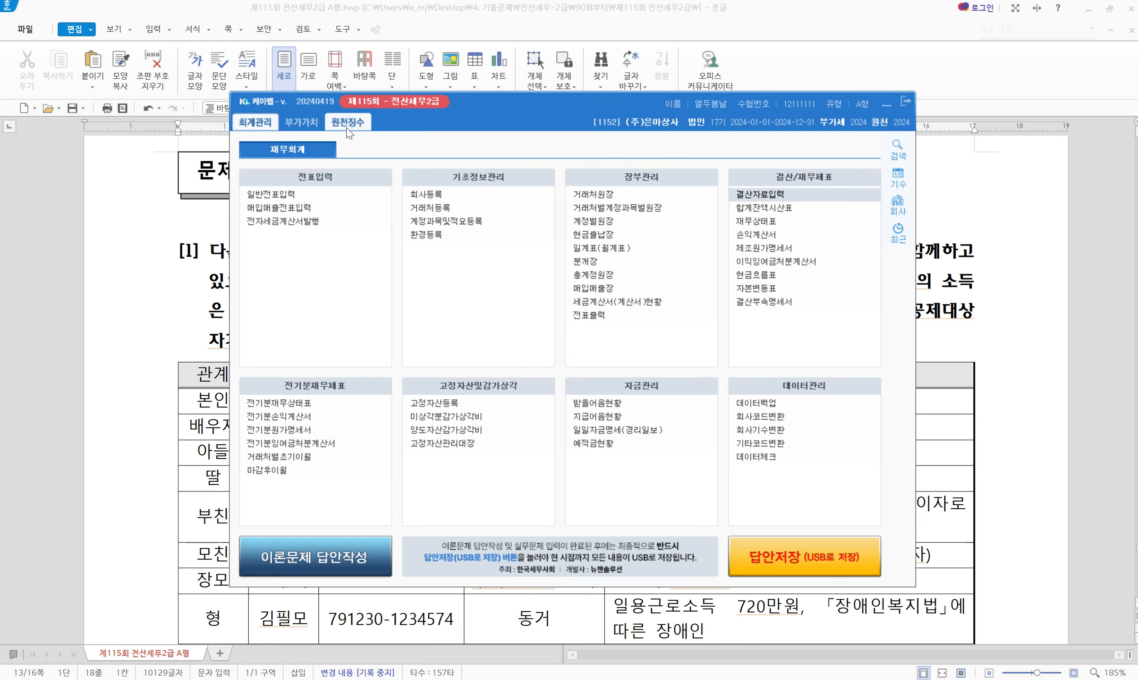
click(357, 122)
drag(475, 128, 489, 438)
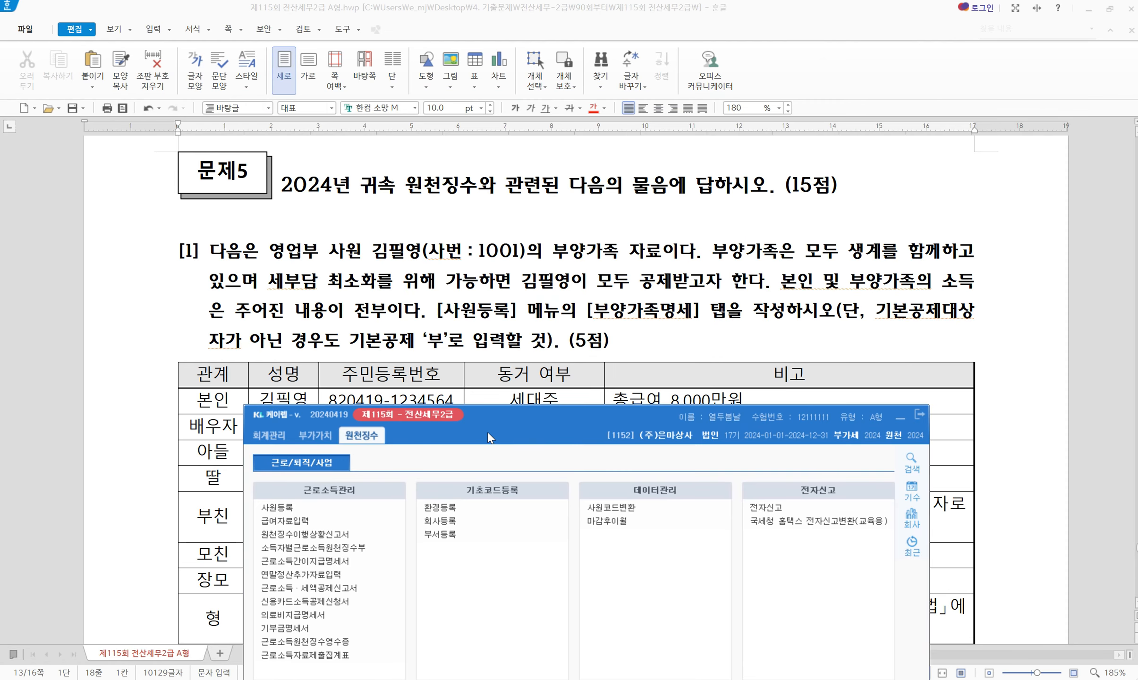
drag(490, 438, 404, 239)
click(191, 308)
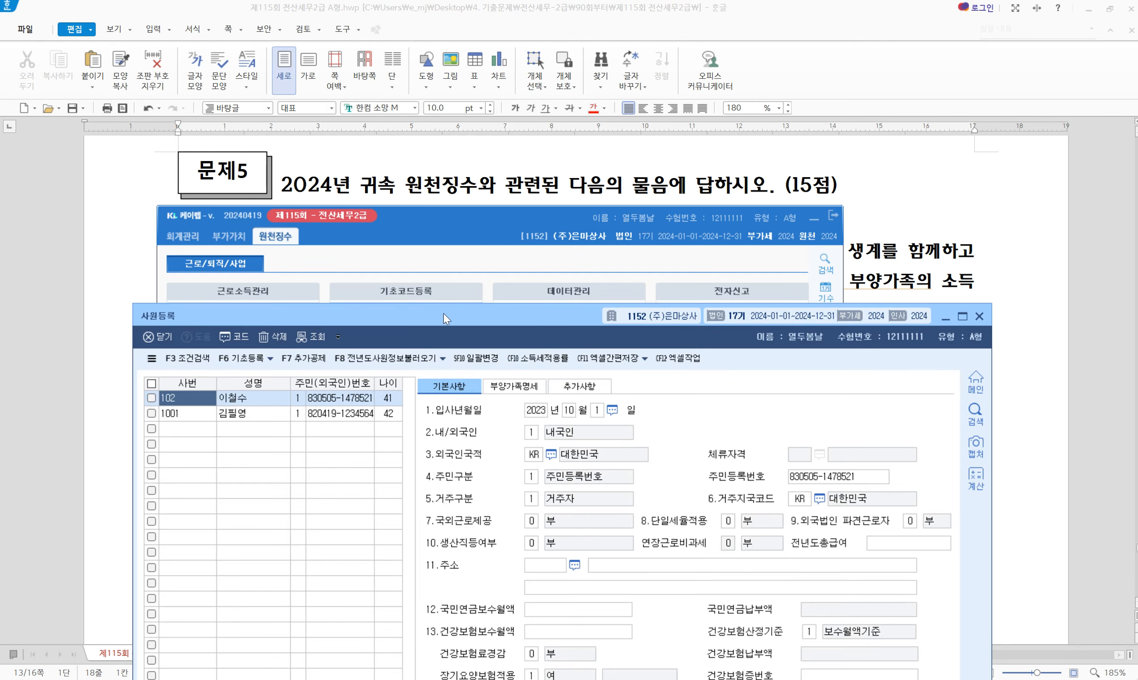
click(607, 183)
click(557, 222)
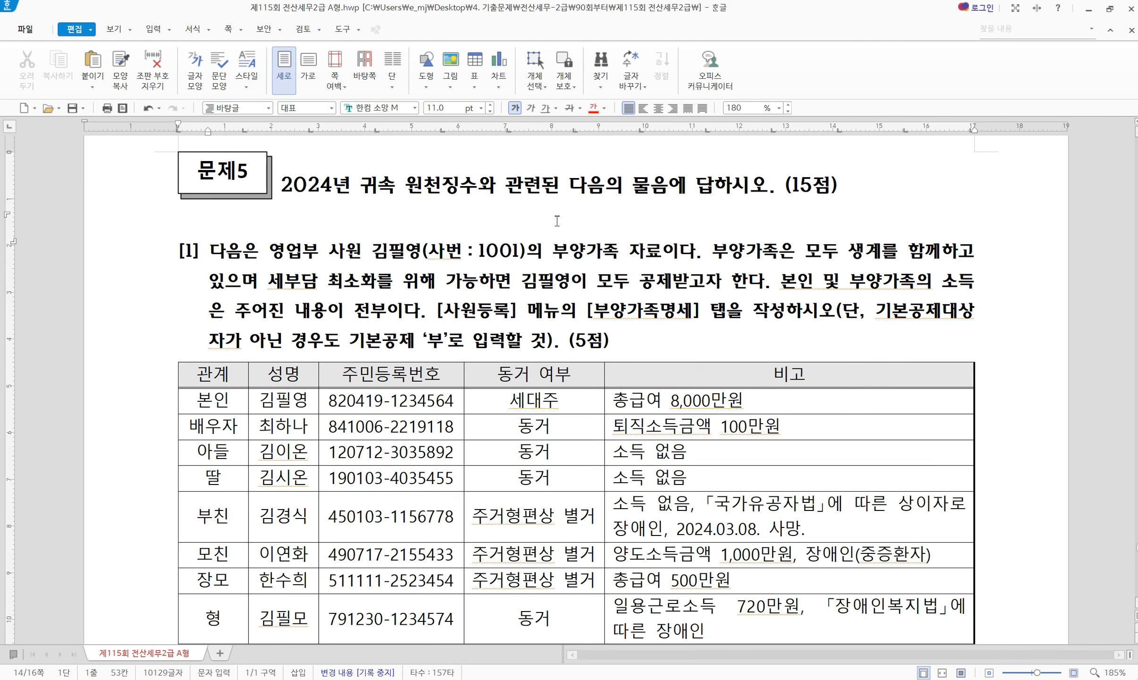
Highlight 문제5's (15점) score in yellow and select item [1]'s employee name and number
drag(777, 184, 853, 184)
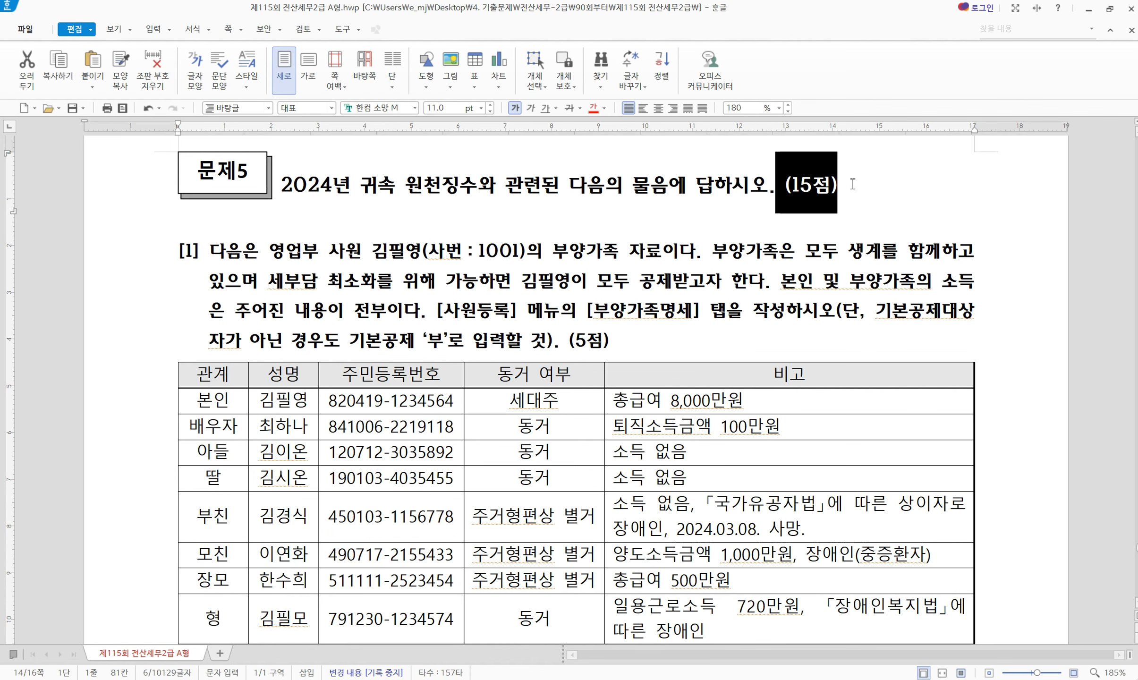
key(alt+c)
click(857, 206)
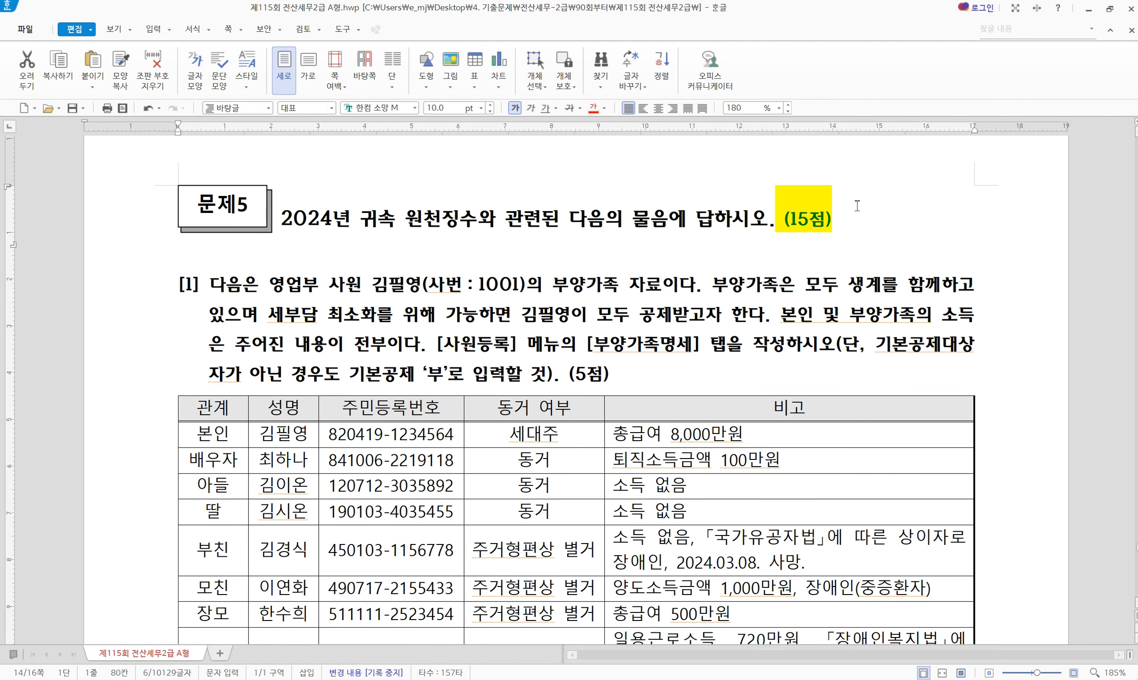
click(568, 376)
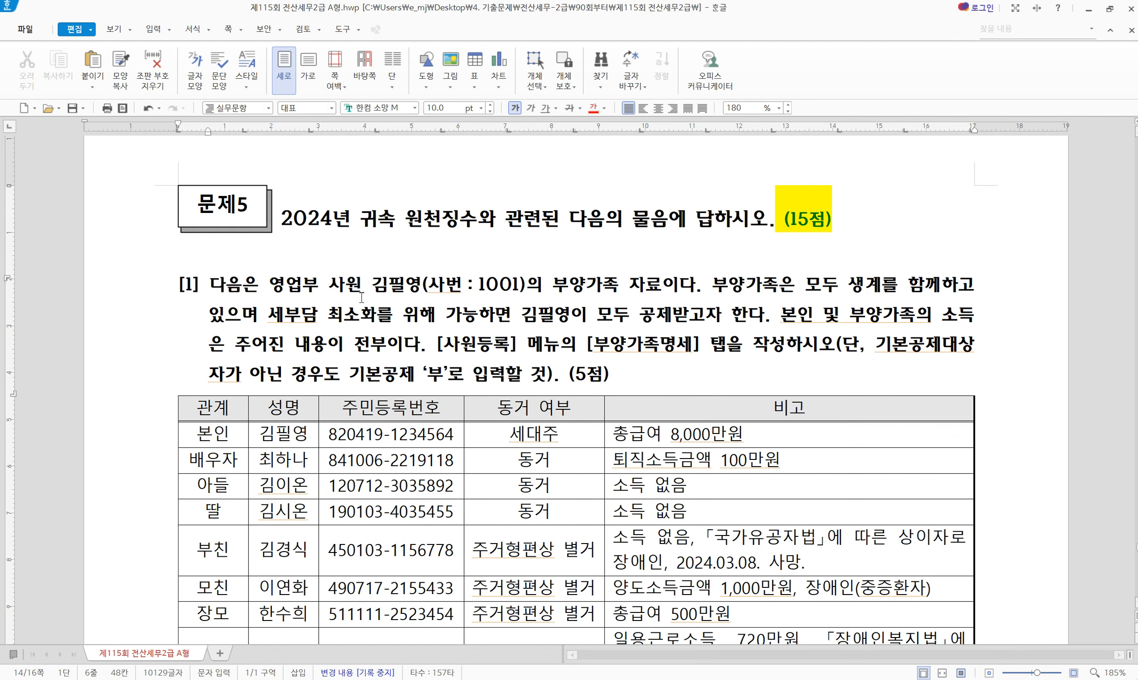
drag(371, 287, 522, 283)
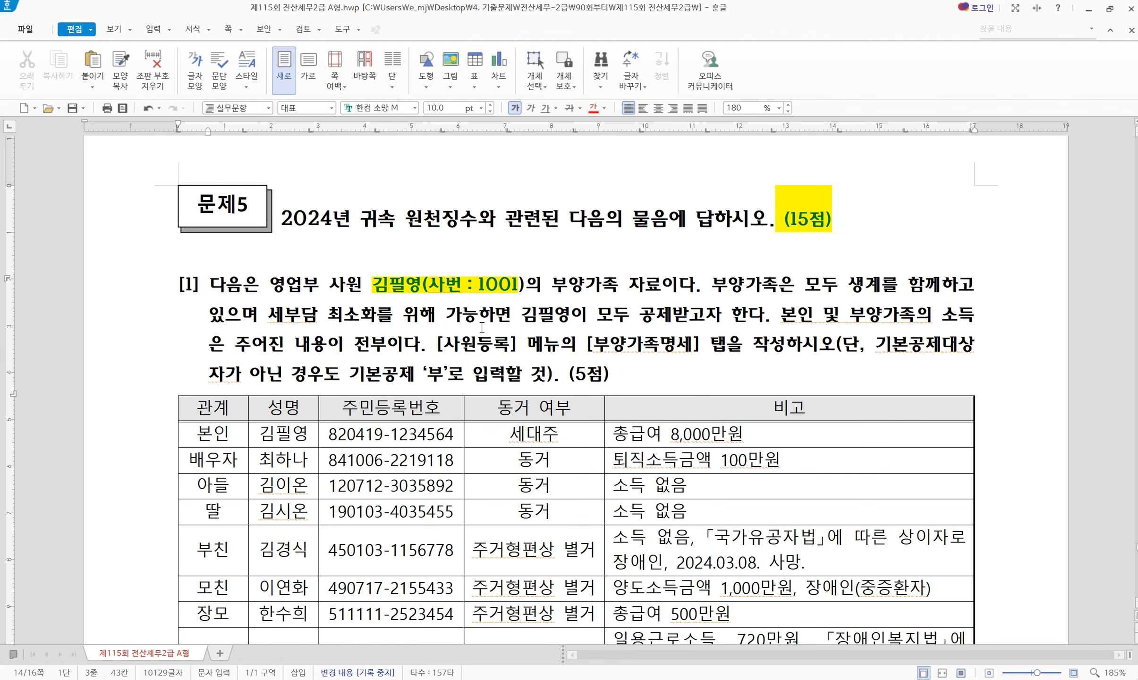
scroll(487, 326, down, 2)
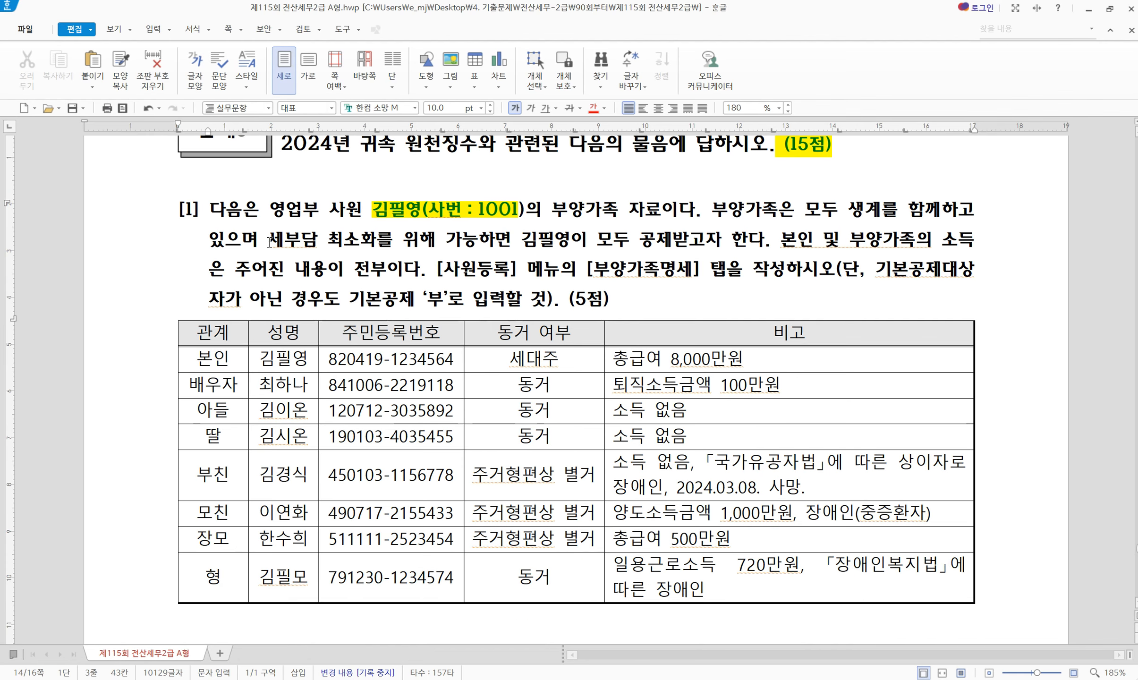
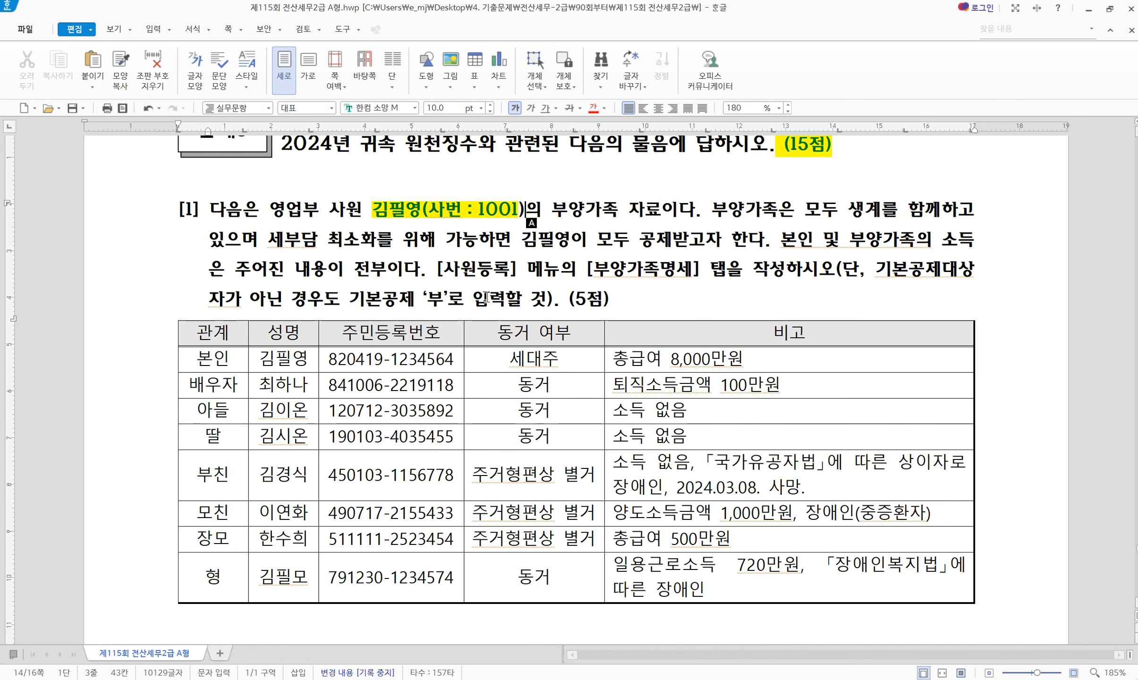
Scroll the exam down to the dependents table and bring KcLep's 사원등록 window in front of it
scroll(699, 384, down, 2)
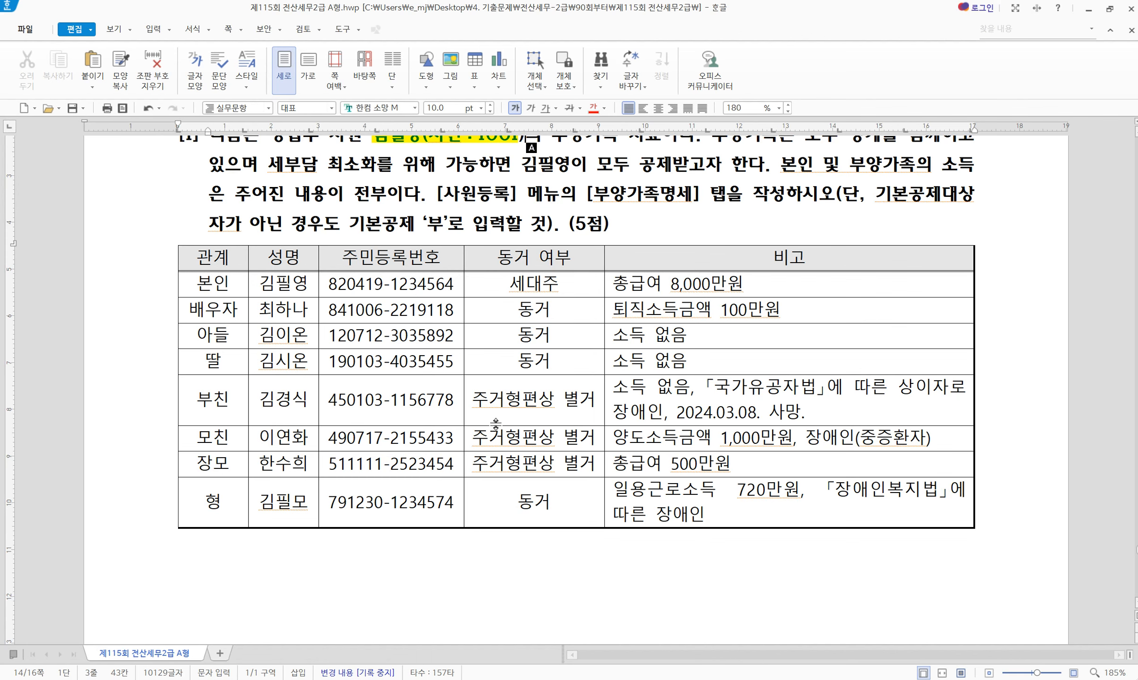
click(661, 679)
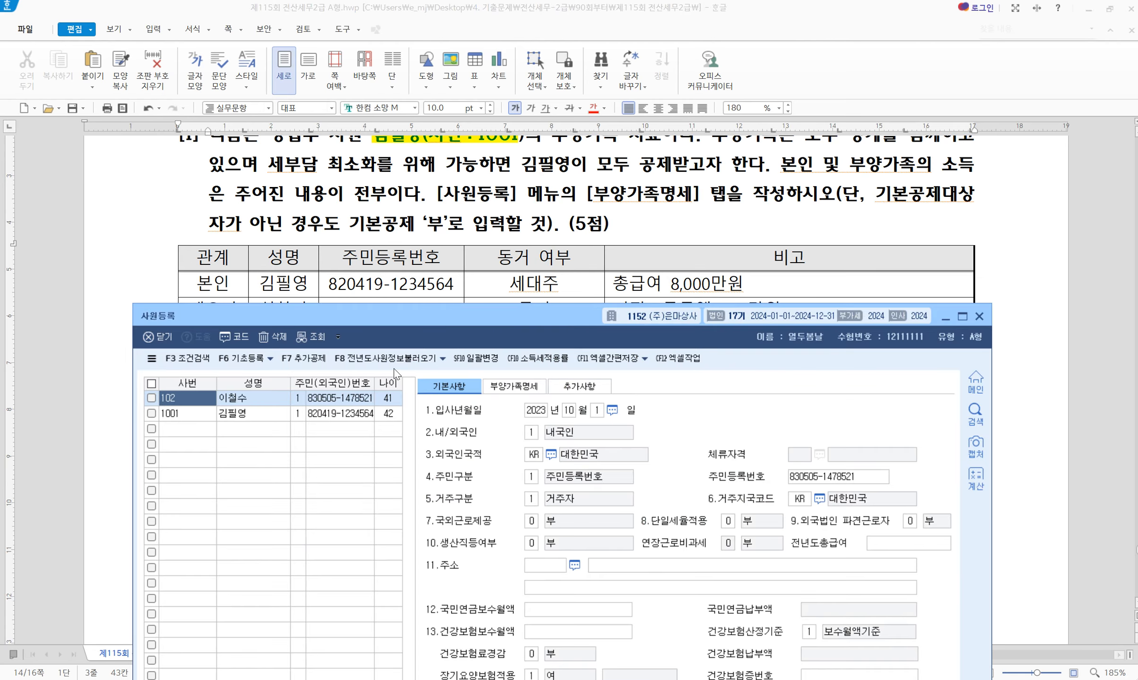
Open employee 1001's 부양가족명세 tab and start a new dependent row with relation code 3
click(259, 415)
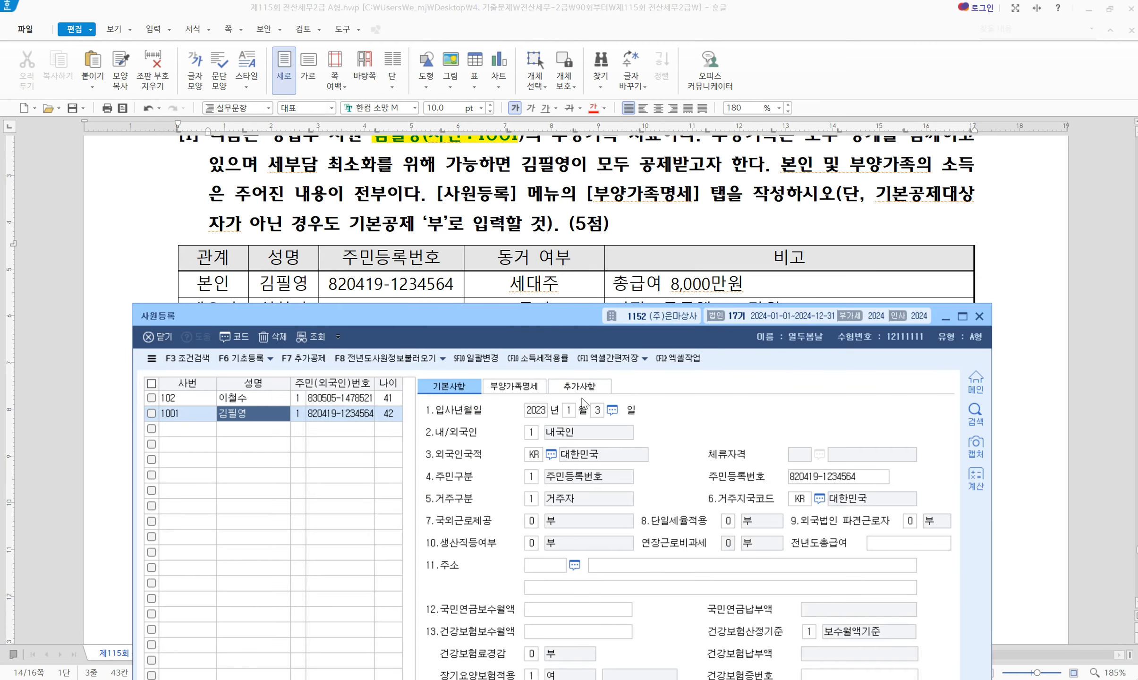
click(515, 388)
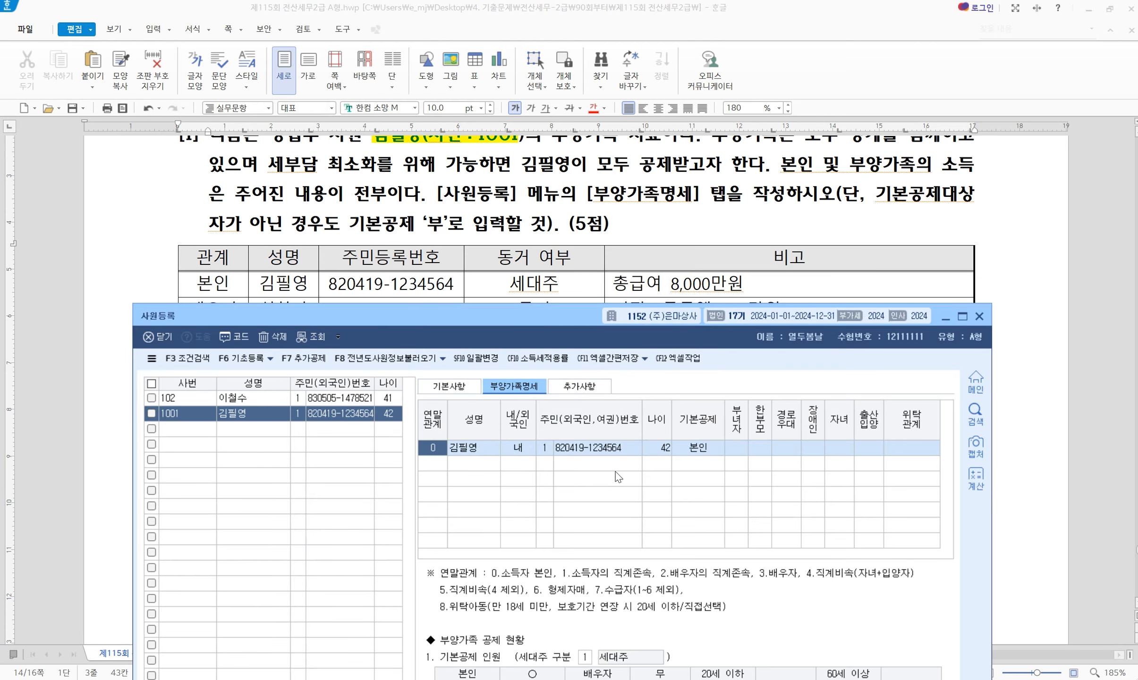
drag(475, 323, 470, 419)
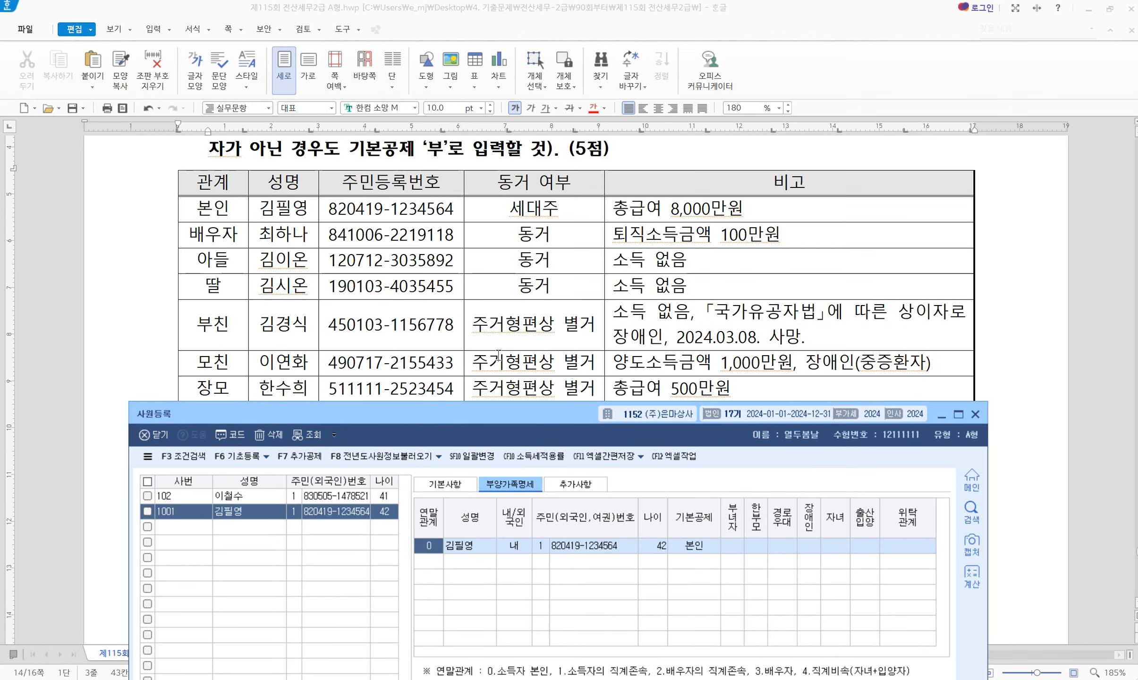
drag(481, 412, 475, 238)
key(Return)
key(Return)
key(Return)
key(Return)
key(Return)
key(Return)
key(Return)
key(Return)
key(Return)
key(Return)
key(Return)
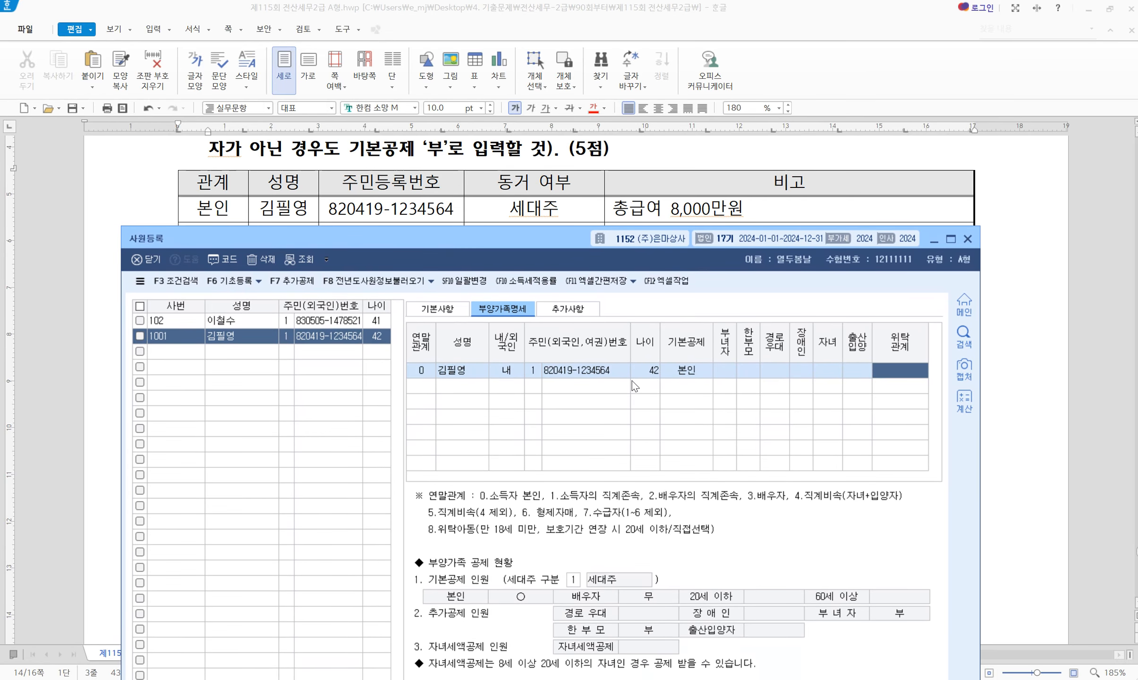
key(Return)
drag(489, 244, 477, 357)
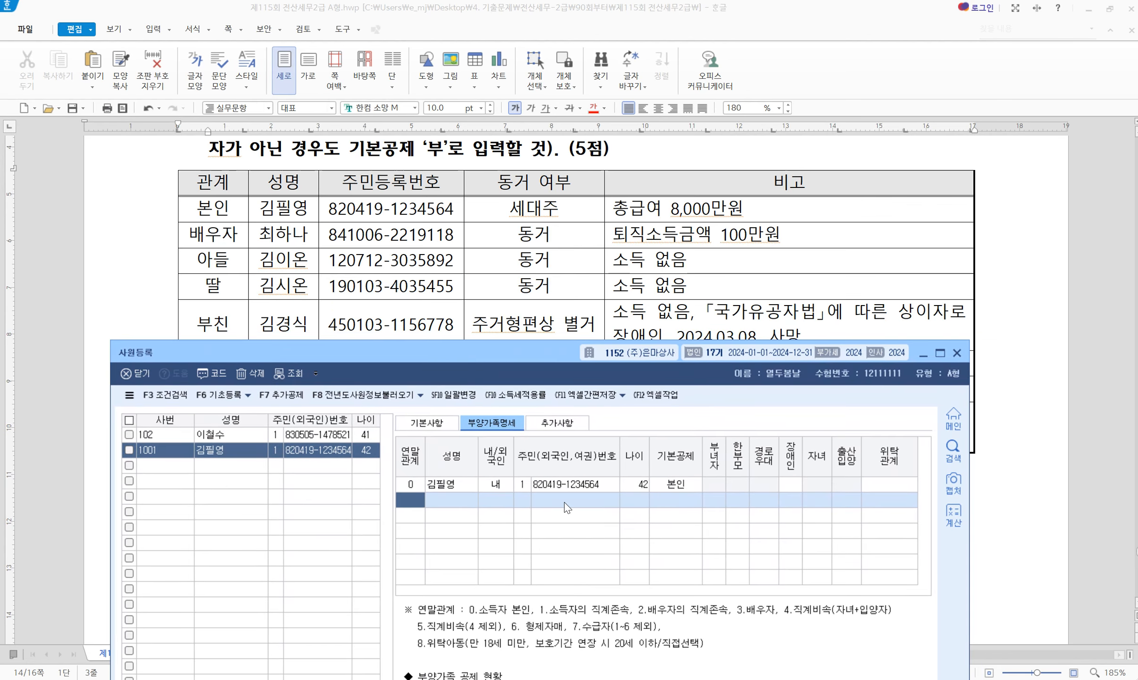
text(3)
key(Return)
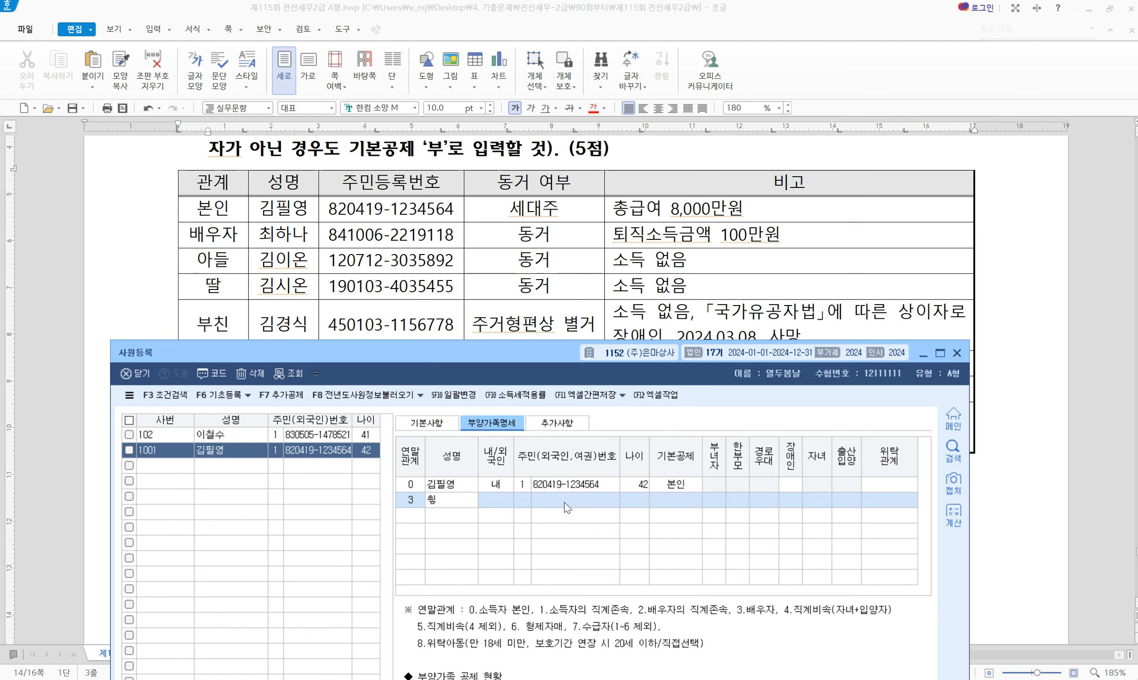
Enter the spouse's name, 내국인 and resident number, with basic deduction 배우자
key(Return)
key(Return)
text(1)
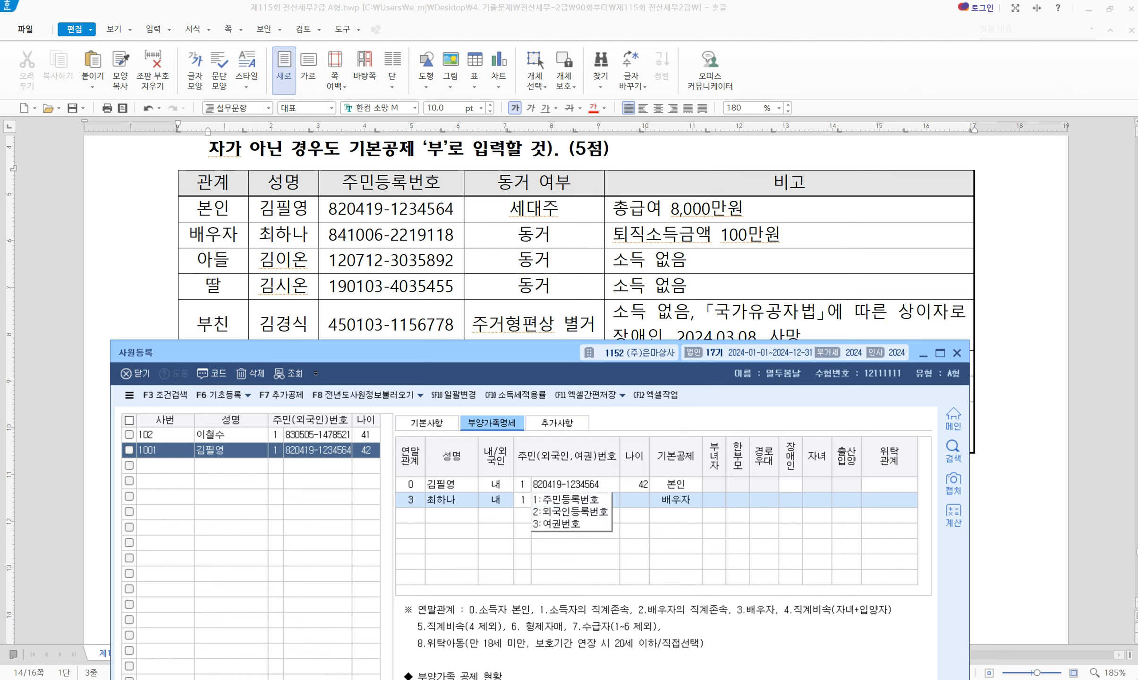
key(Return)
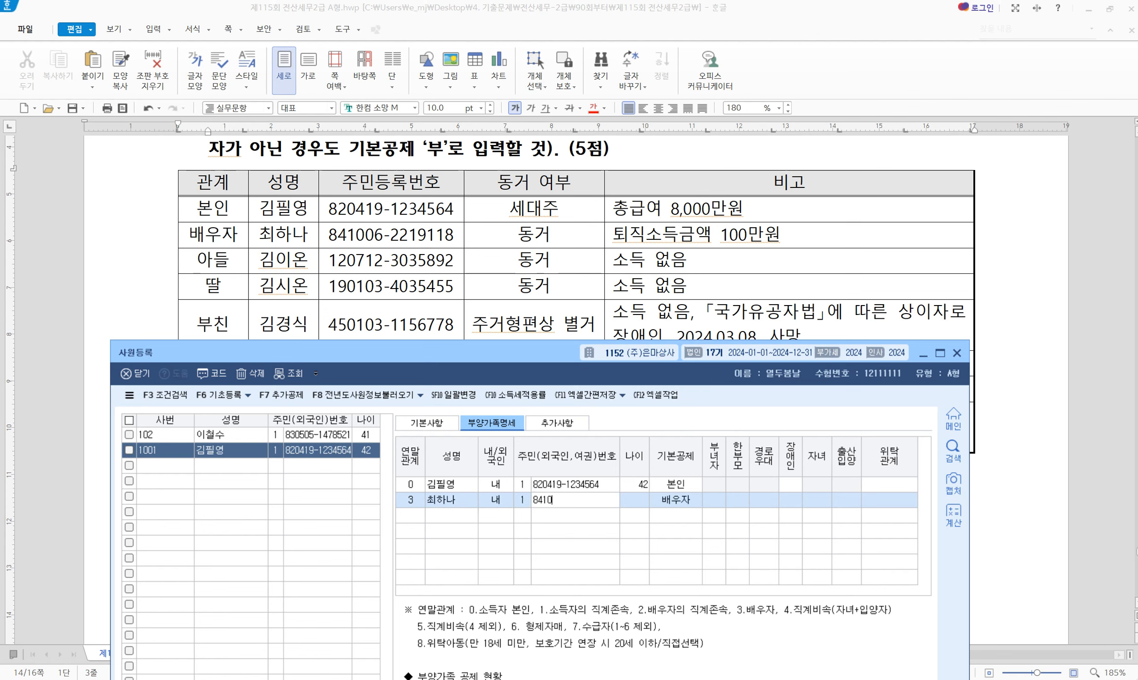
key(Return)
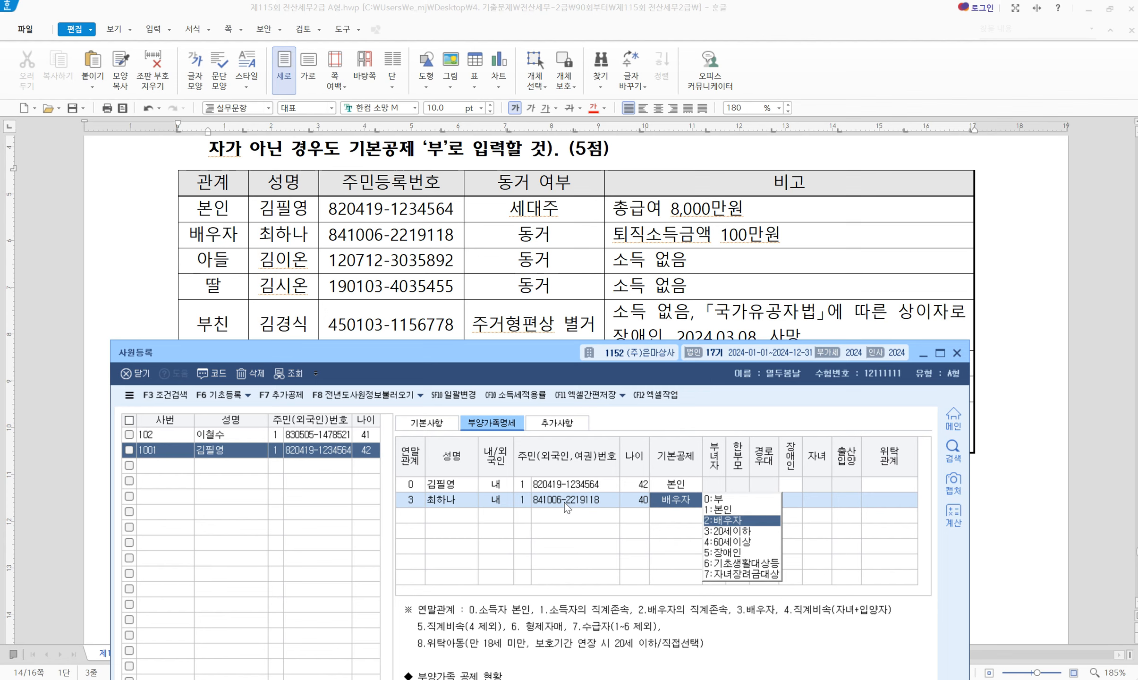
key(Return)
Add the son as relation 4, domestic, with his name and resident number
text(4)
key(Return)
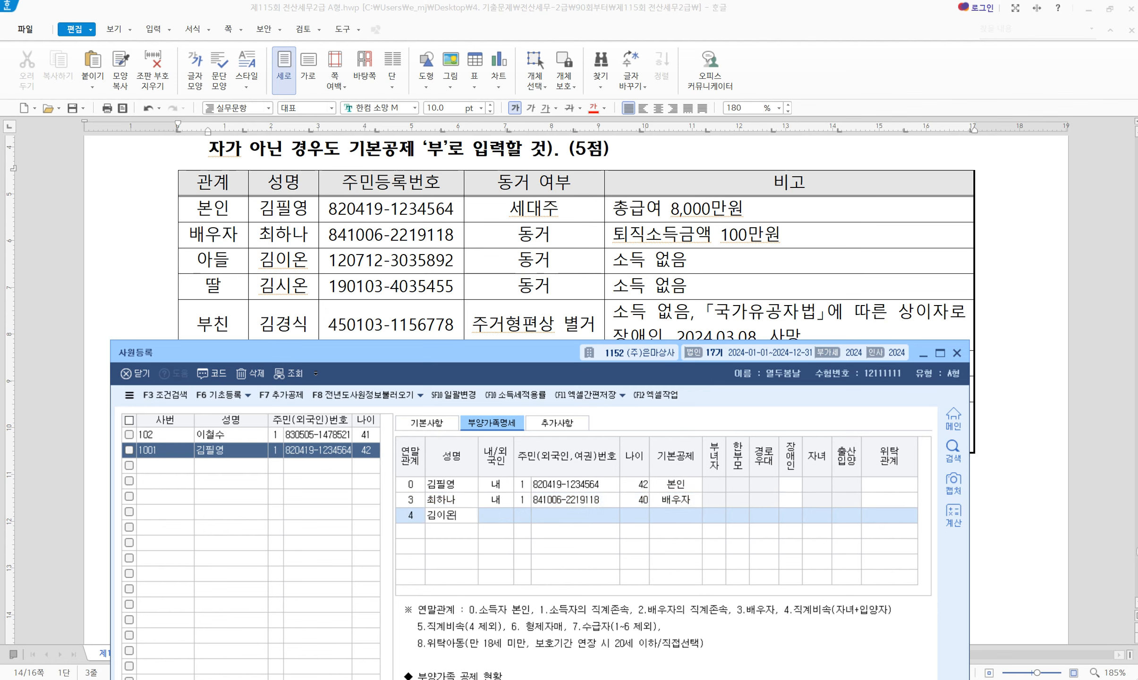
key(Return)
key(Return)
text(1)
key(Return)
key(Return)
key(Return)
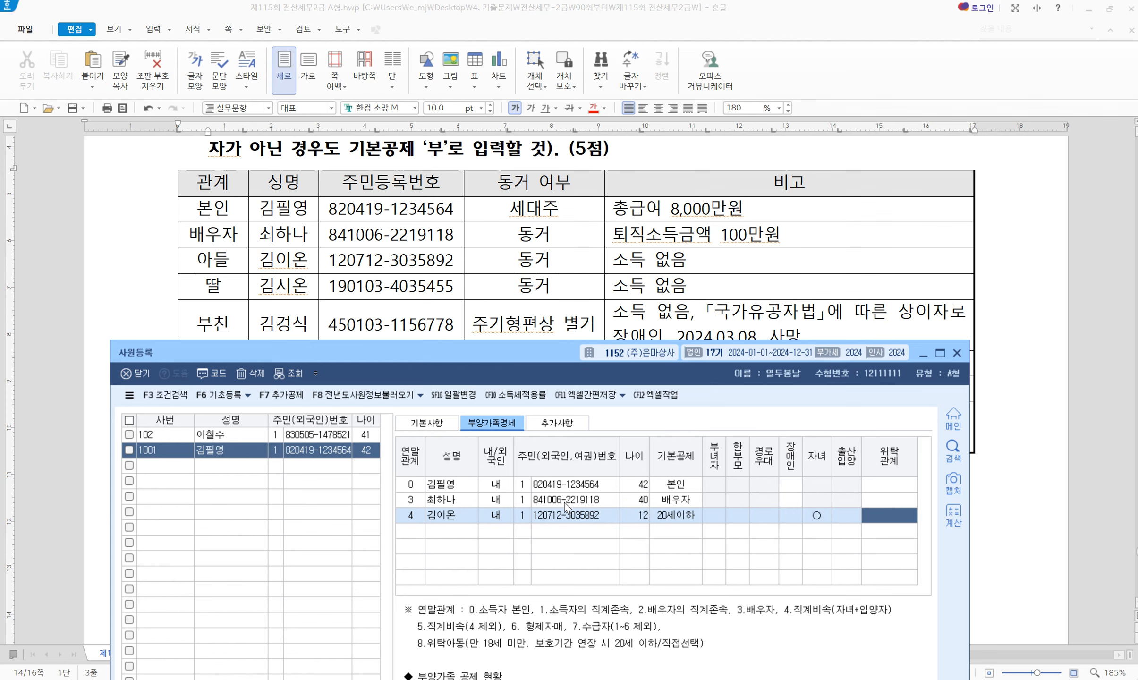
Add the daughter as relation 4, domestic, with her name and resident number
key(Return)
text(4)
key(Return)
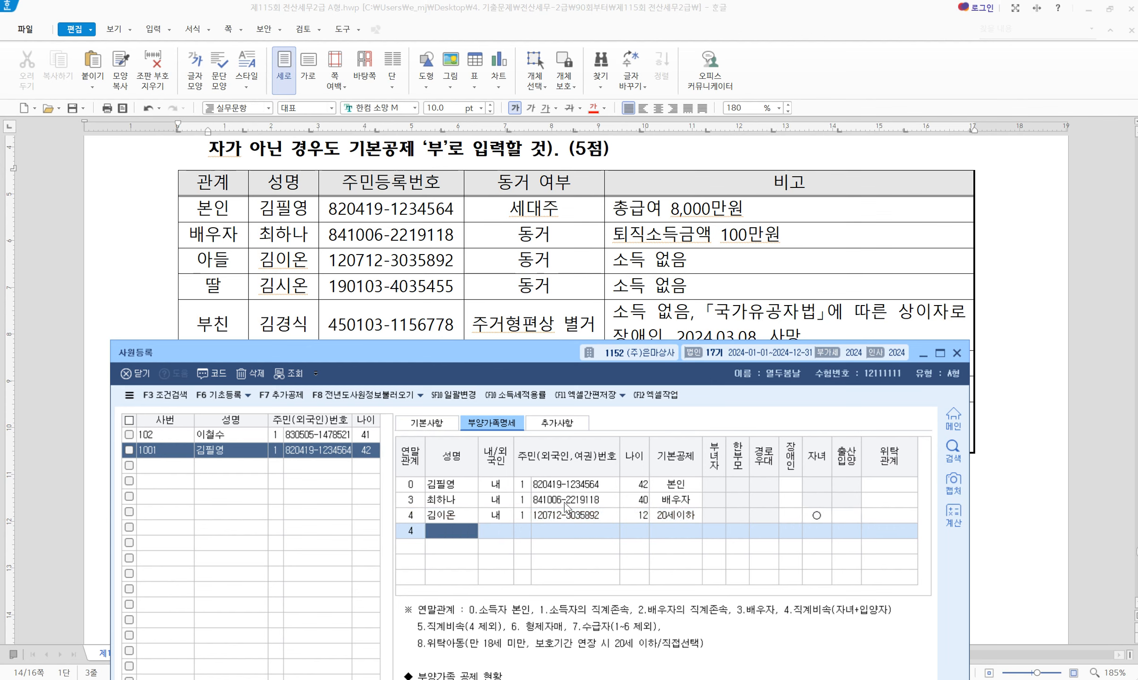
key(Return)
key(Return)
text(1)
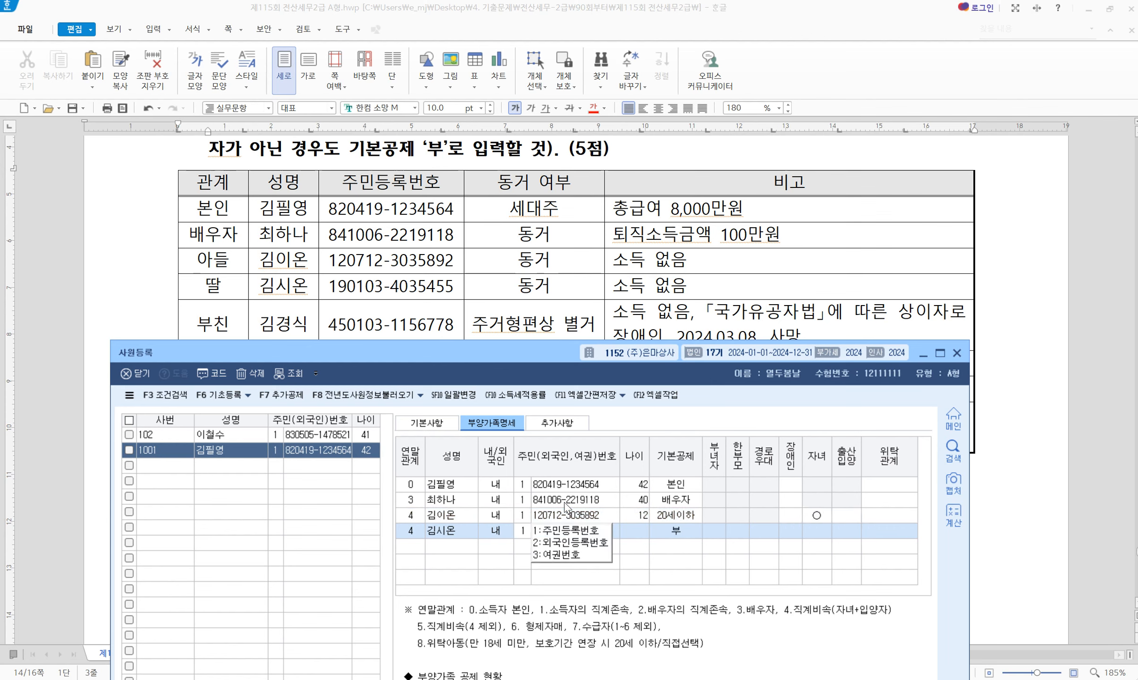
key(Return)
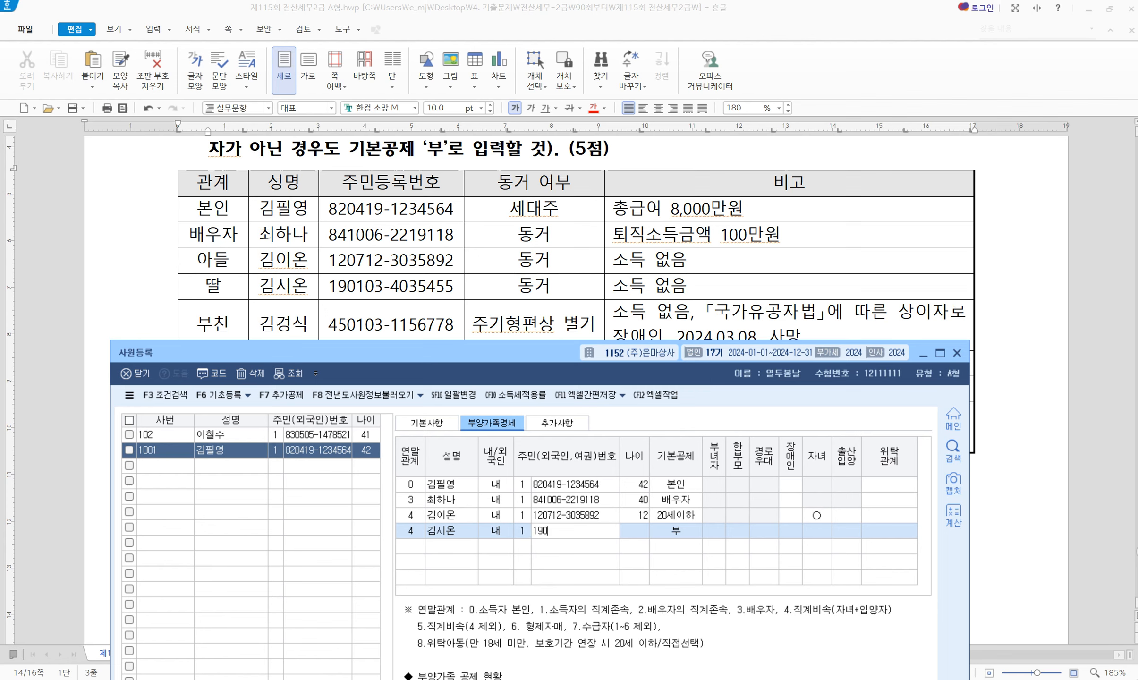
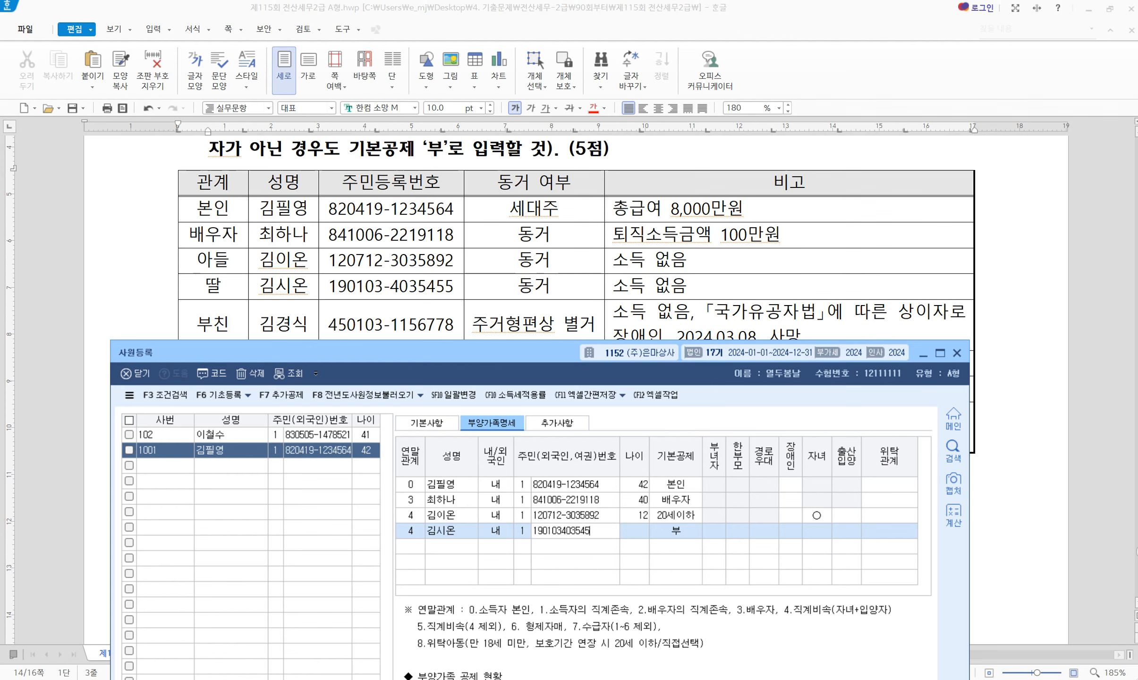
key(Return)
key(Return)
key(Return)
key(Return)
key(Return)
key(Return)
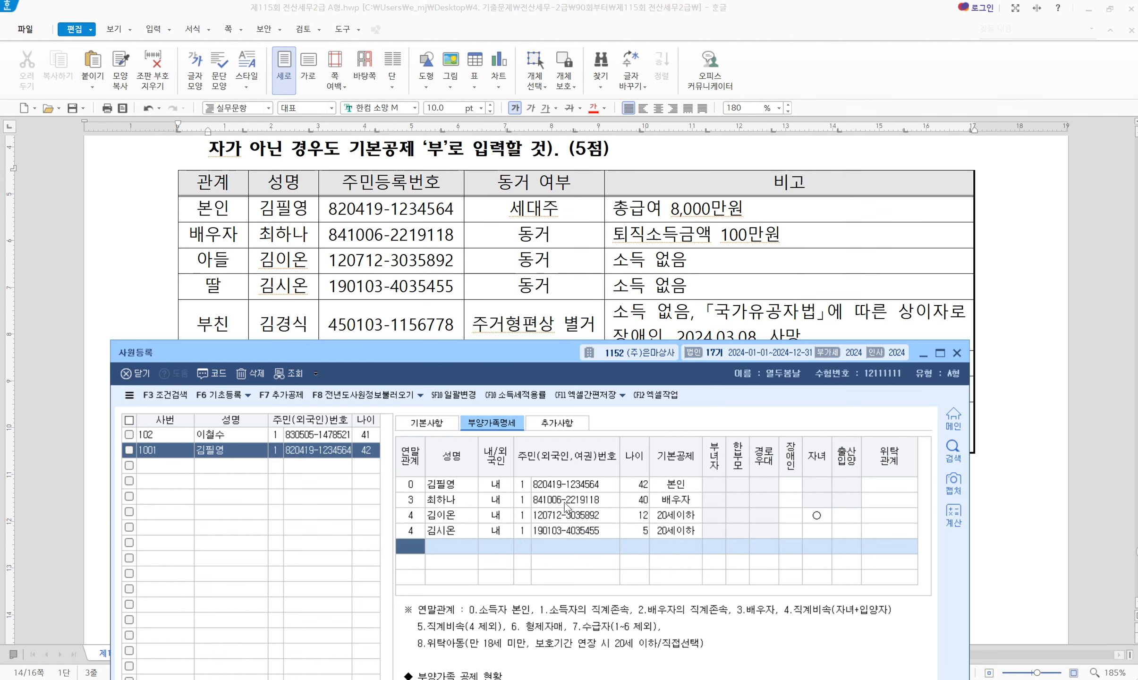
Add the father as relation 1, domestic, with his name and resident number
text(1)
key(Return)
key(Return)
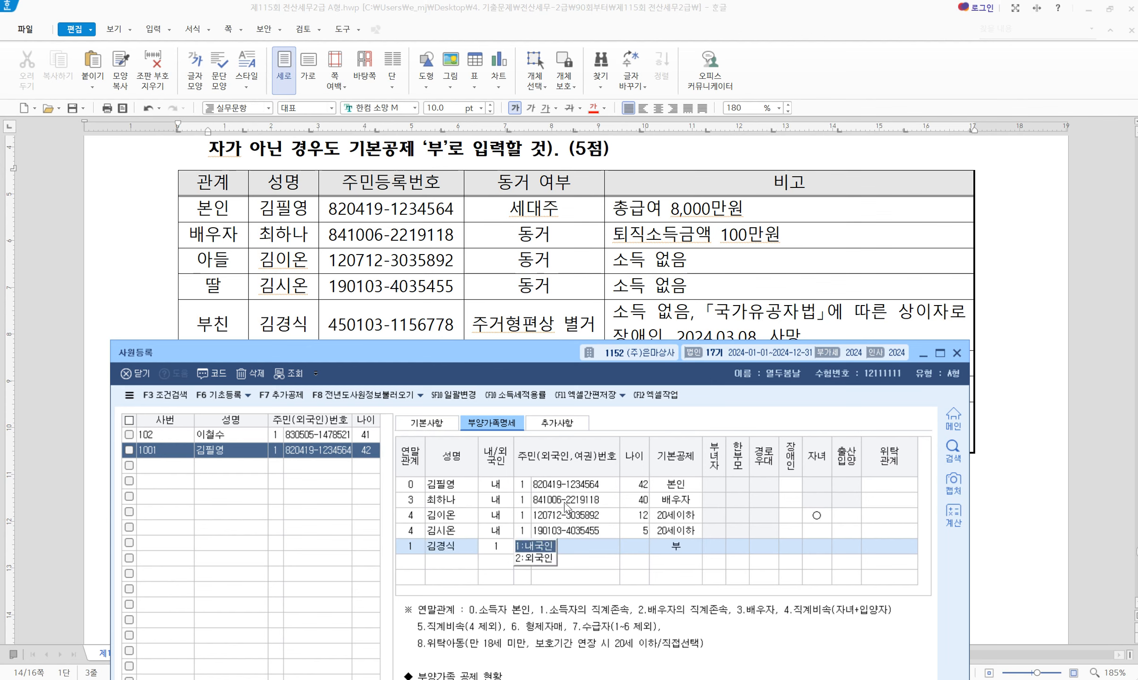
key(Return)
text(1)
key(Return)
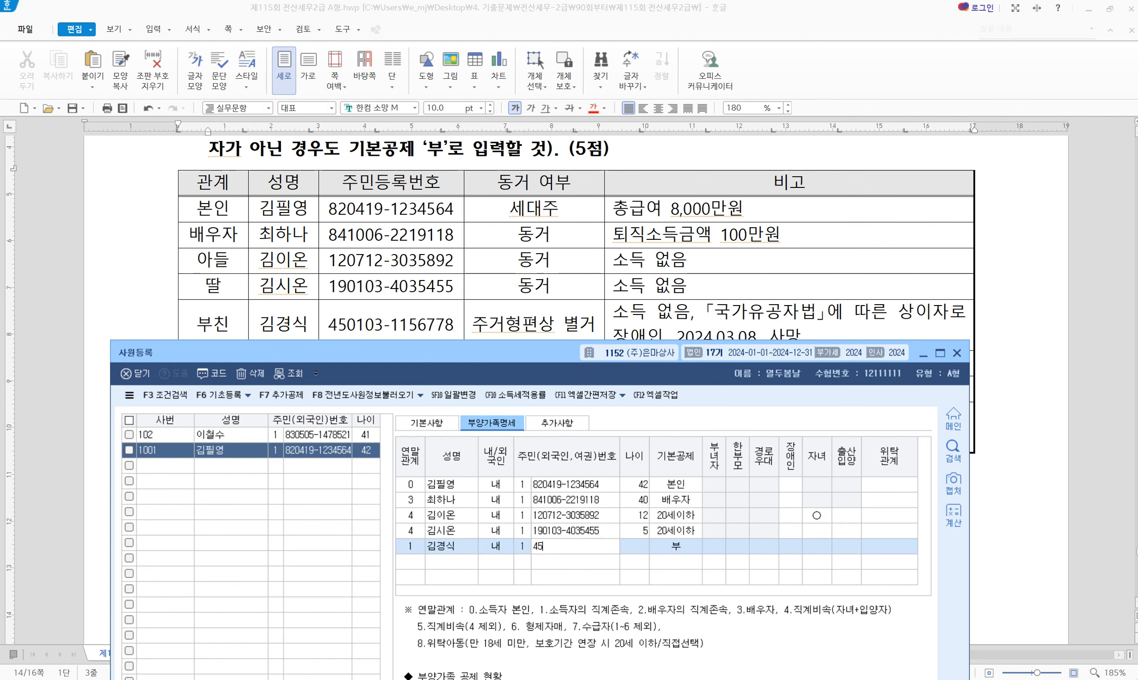
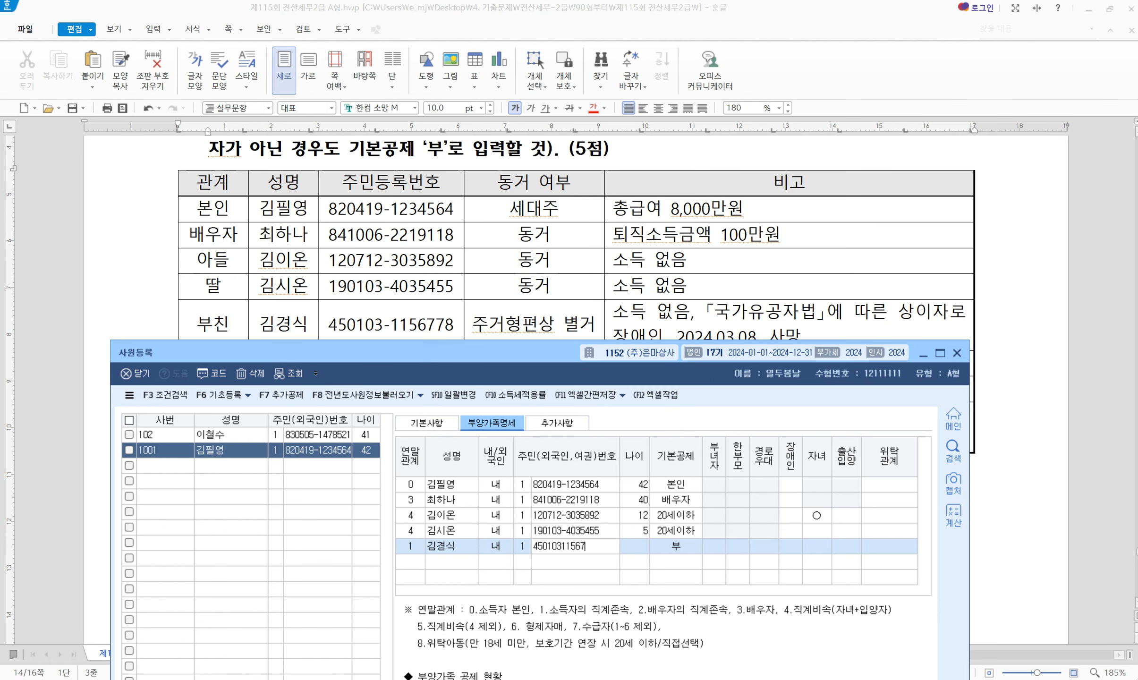
key(Return)
key(Return)
key(Return)
key(Return)
key(Return)
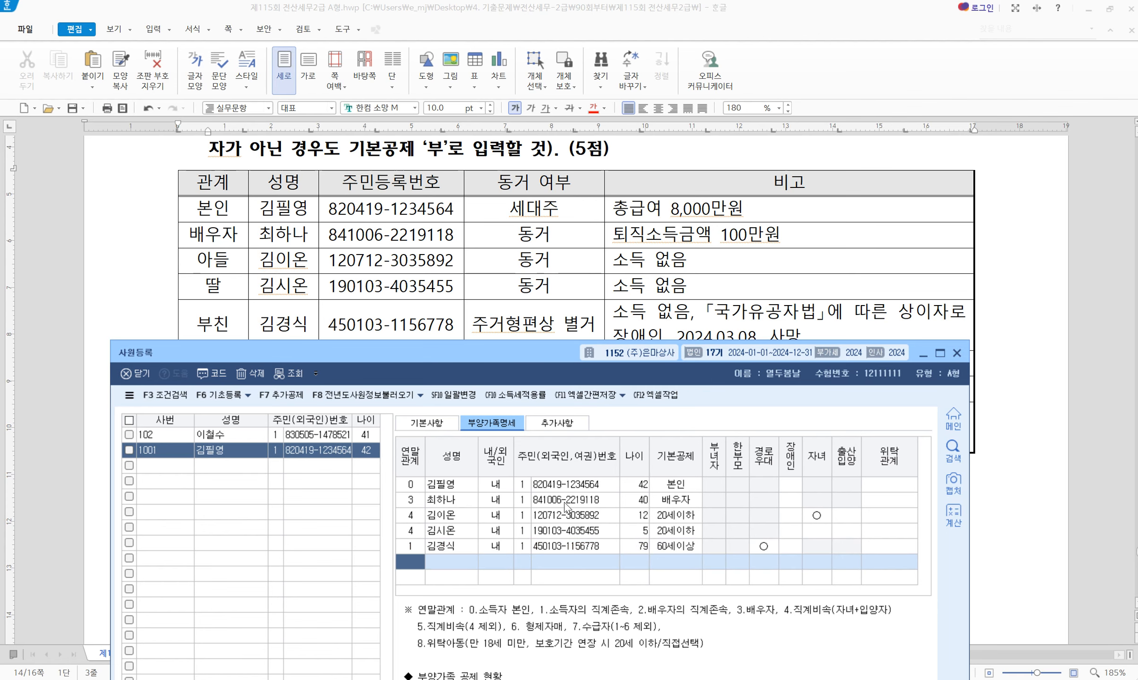
Add the mother as relation 1, domestic, with her name and resident number
scroll(538, 234, down, 3)
drag(317, 347, 322, 319)
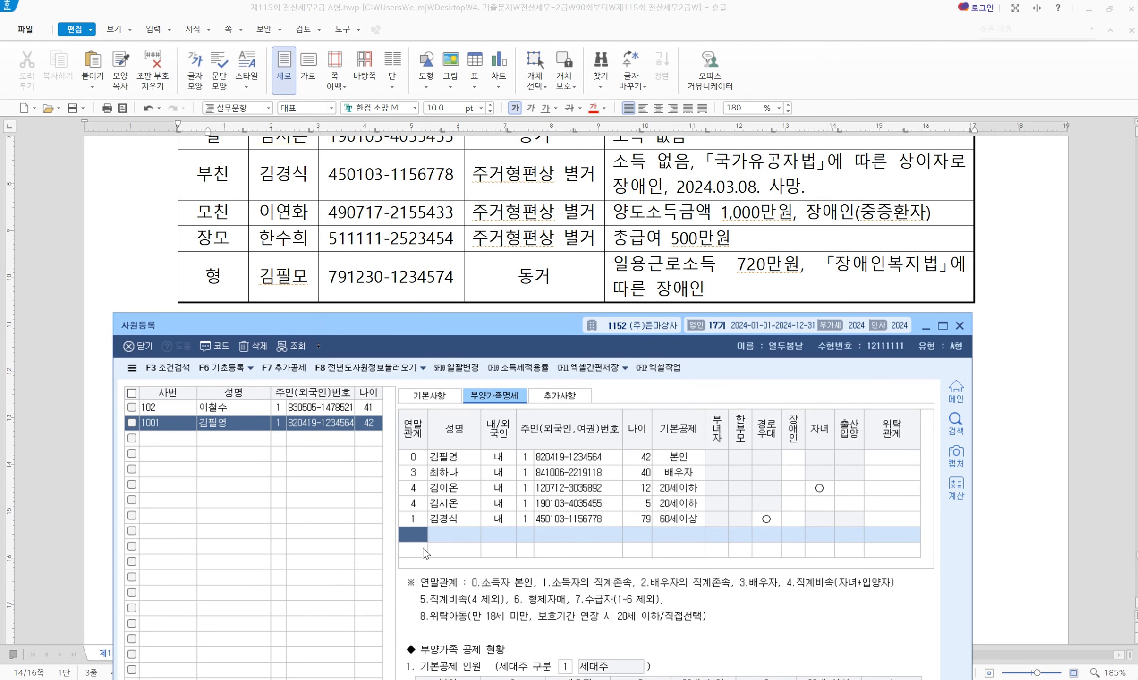
text(1)
key(Return)
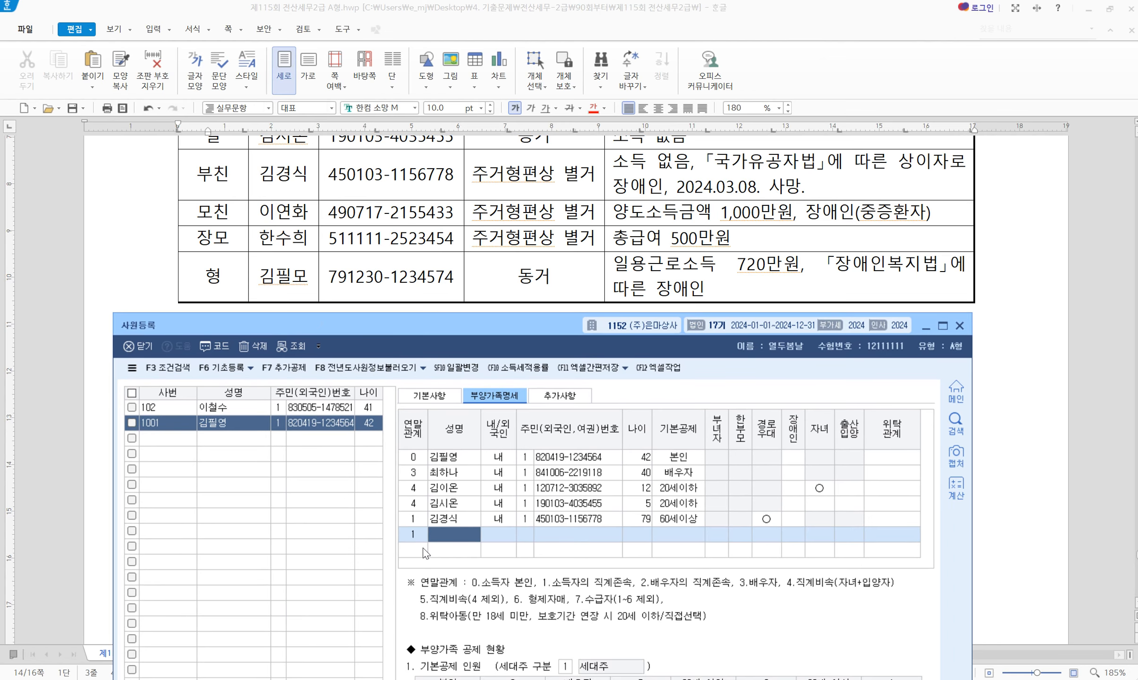
key(Return)
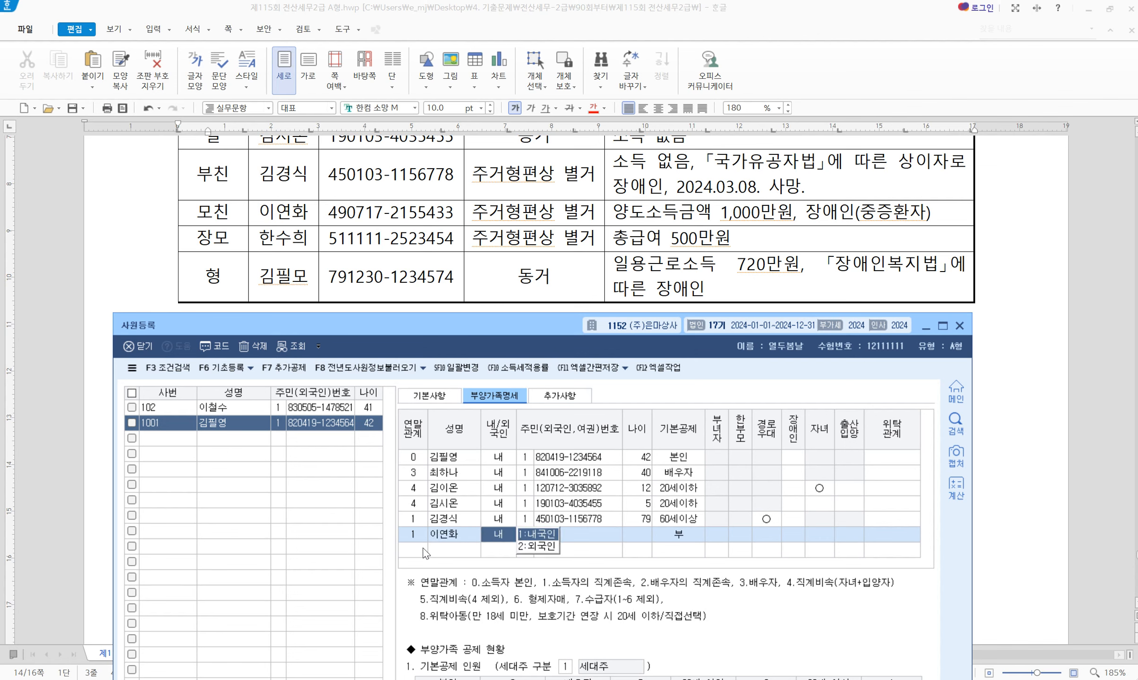
key(1)
key(Return)
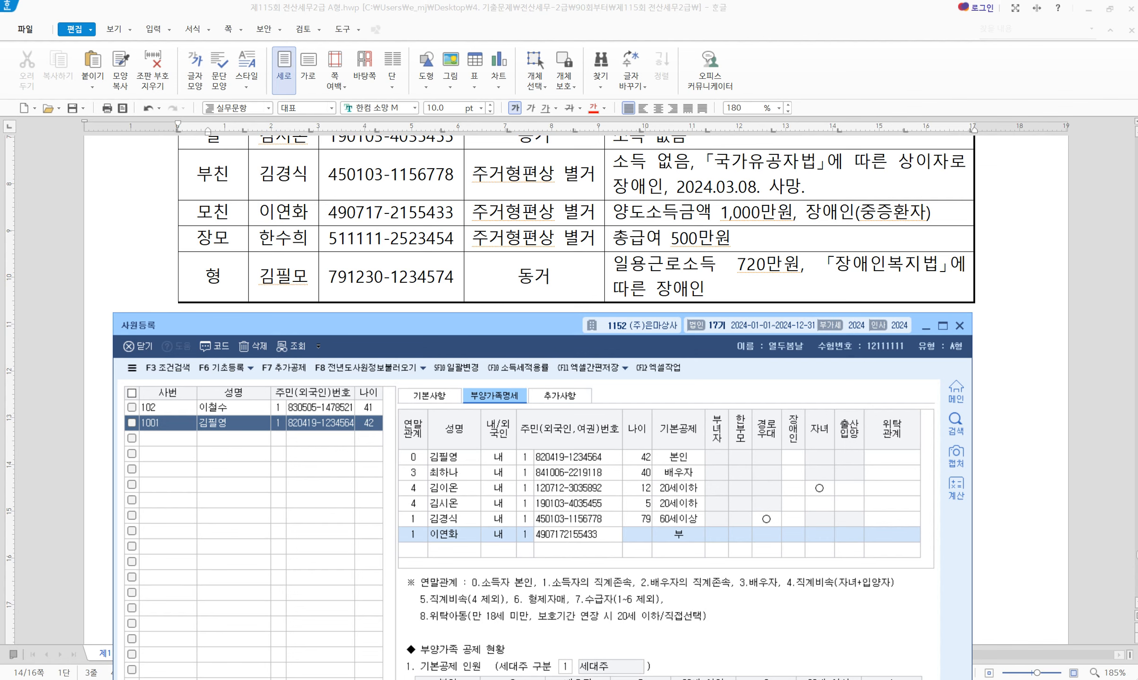
key(Return)
Add the mother-in-law as relation 2, domestic, with her resident number and 60세이상 deduction
click(423, 551)
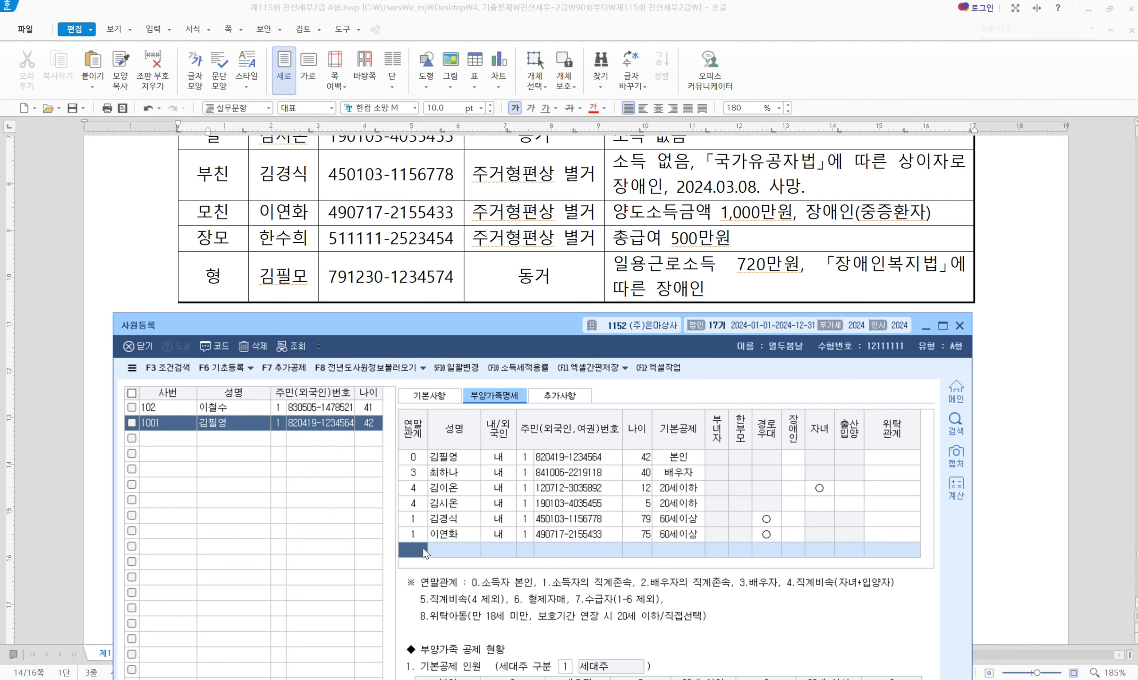
text(2)
key(Return)
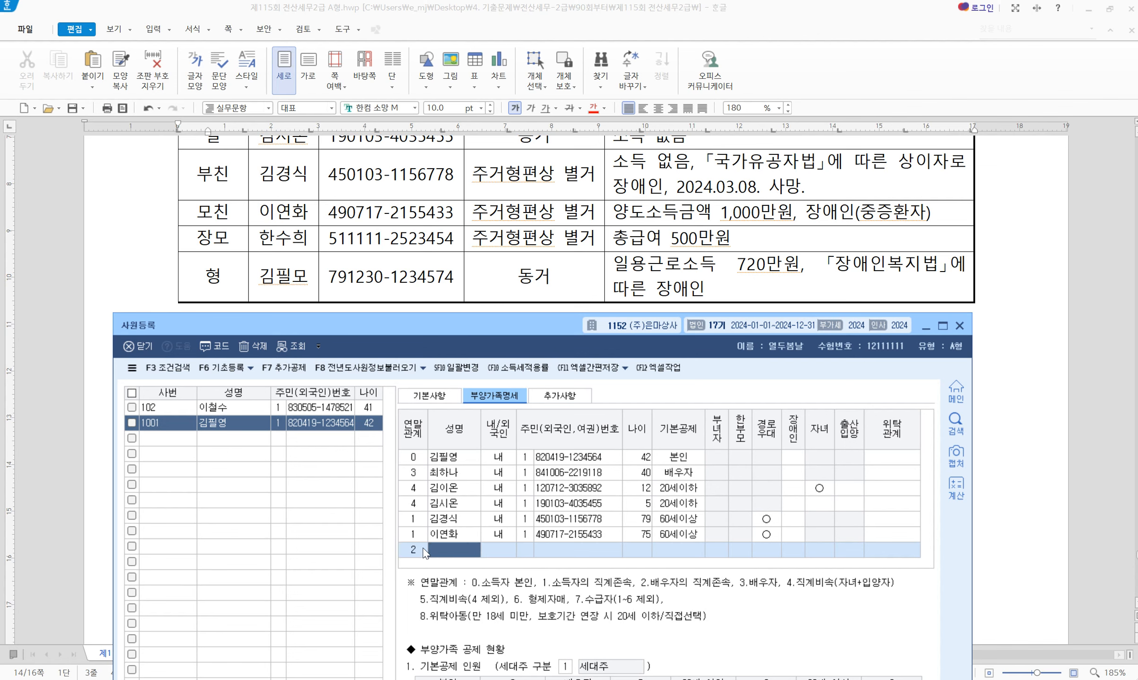
key(Return)
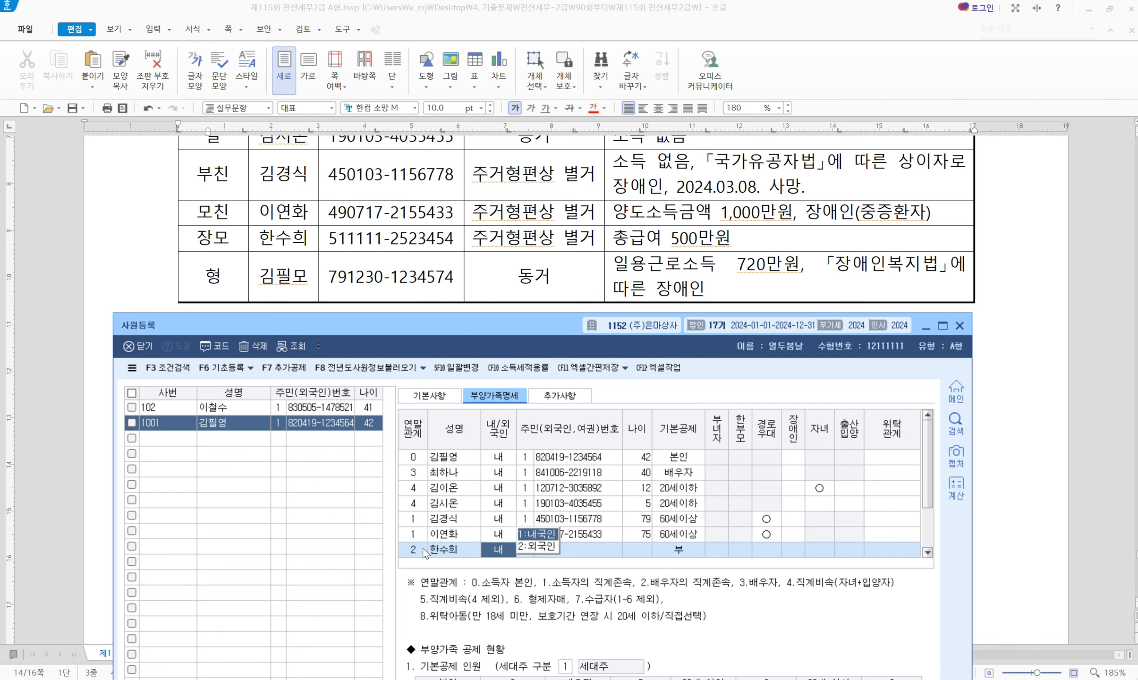
key(Return)
key(Return)
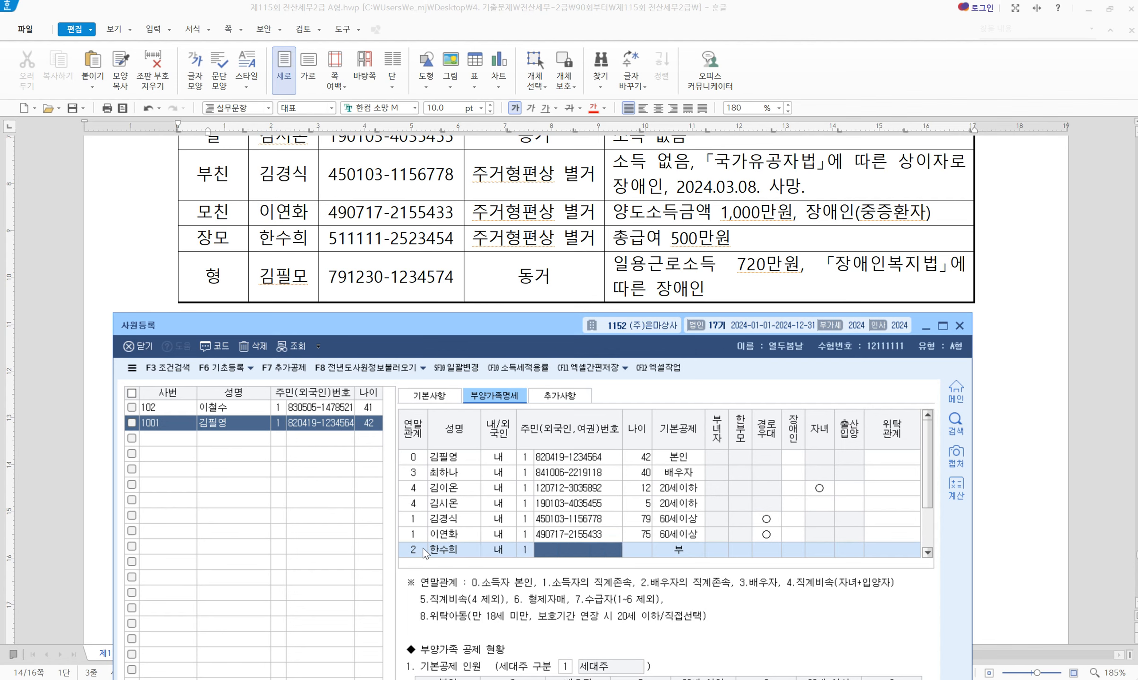
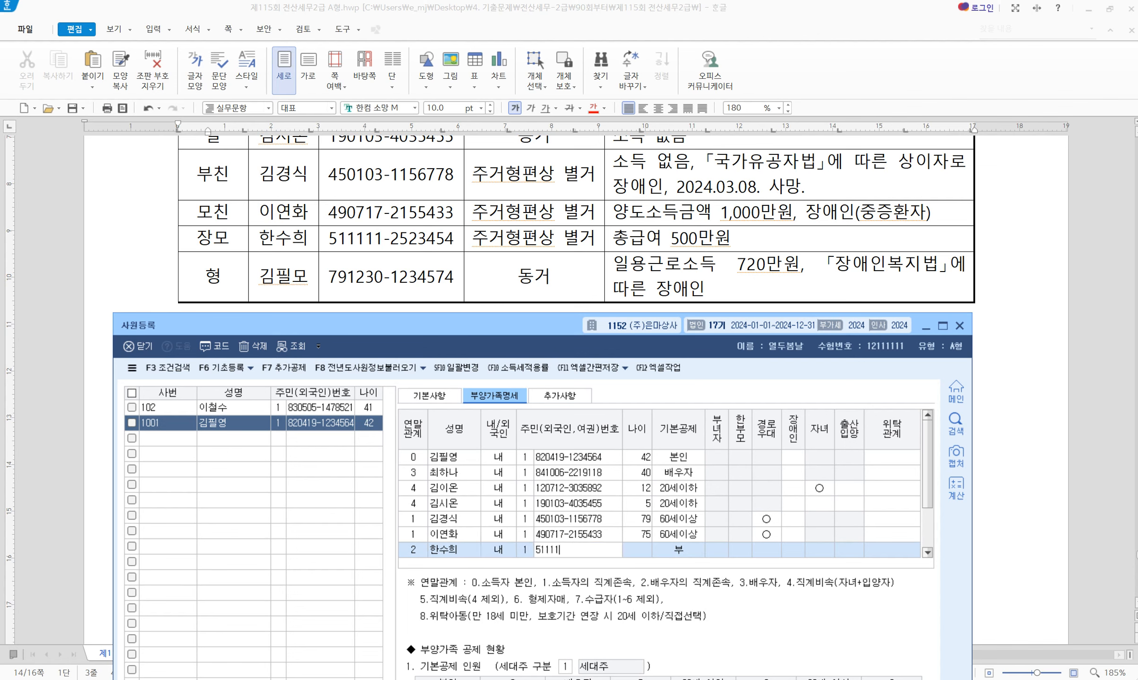
key(Return)
key(Return)
key(Return)
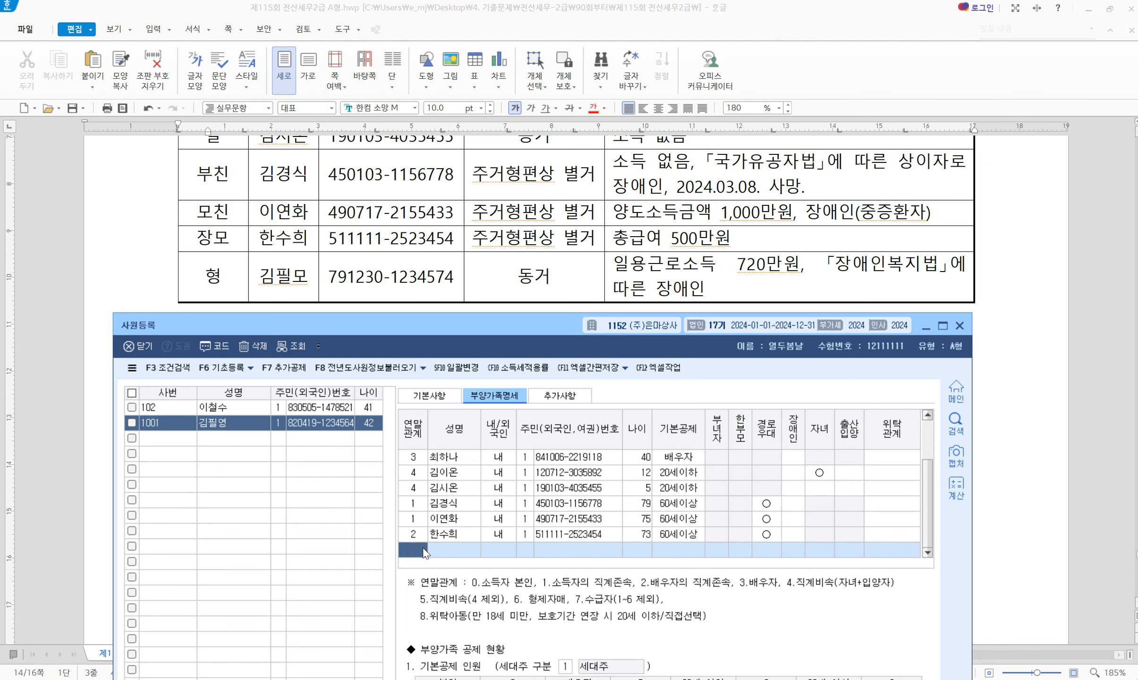
Start the brother's row with relation 6, his name and resident number digits
text(6)
key(Return)
key(Return)
key(Return)
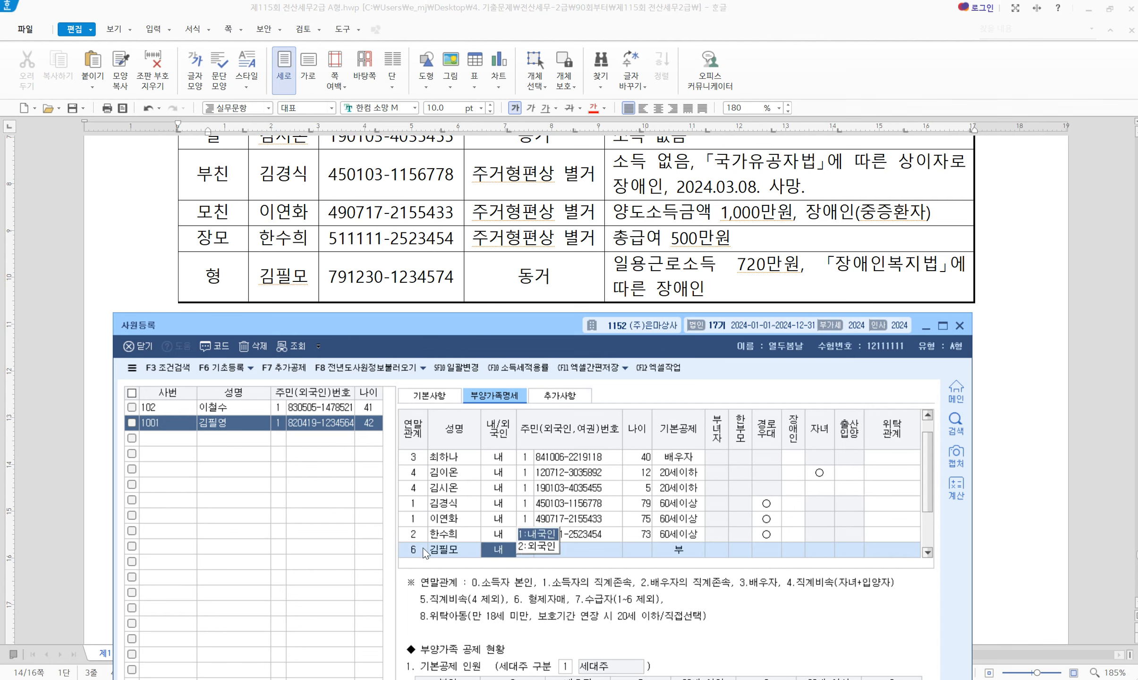
key(Return)
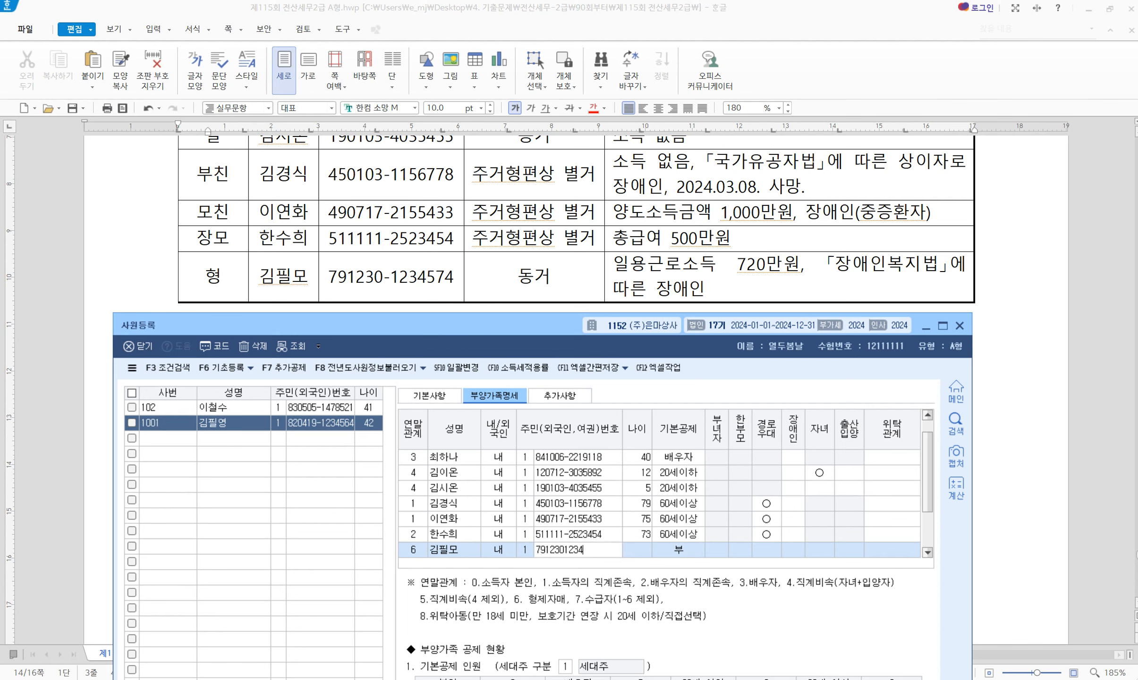
Re-enter the brother's resident number correctly after turning Num Lock back on
key(Num_Lock)
key(Left)
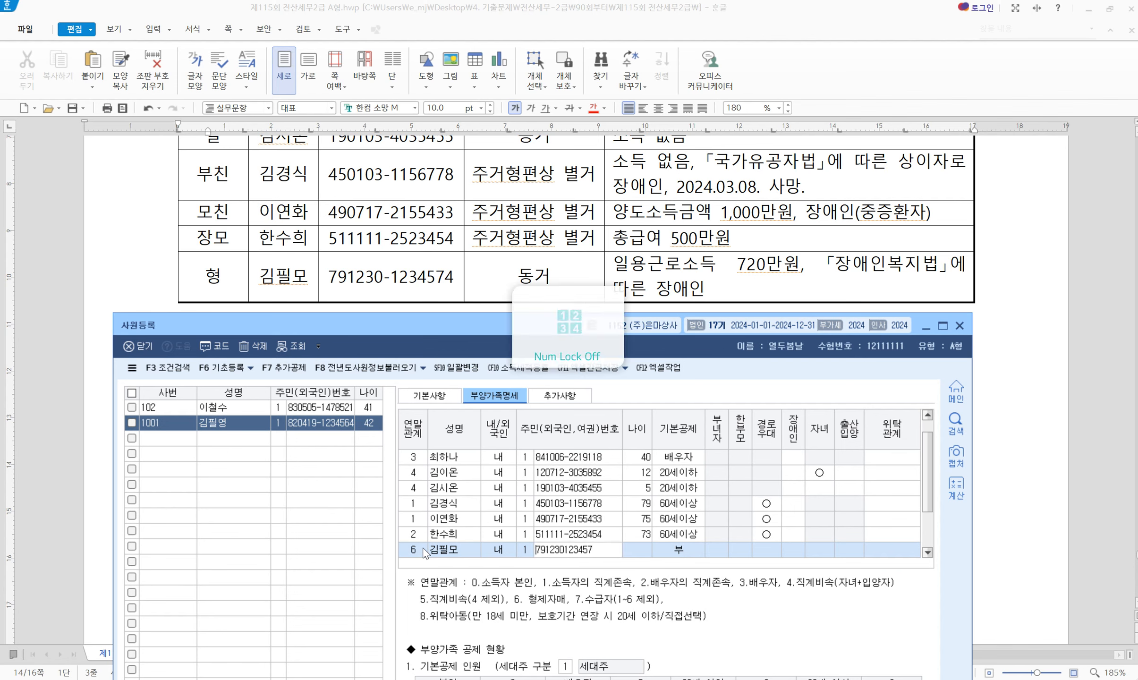
key(Return)
key(Home)
key(Page_Up)
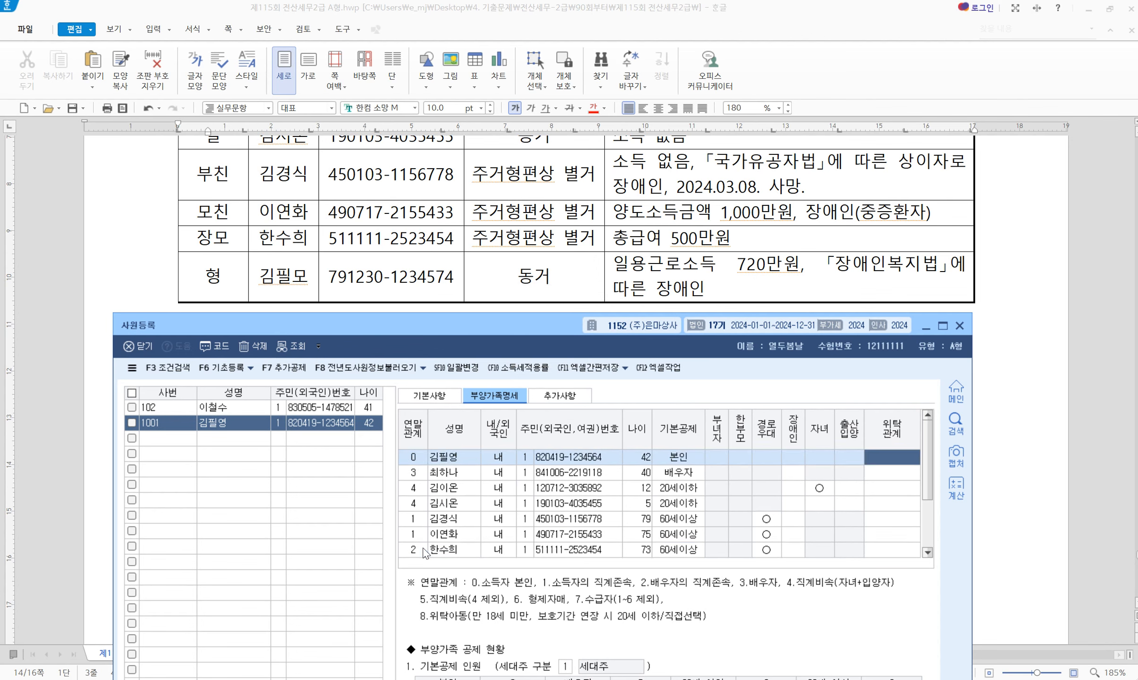
key(End)
key(Up)
key(Right)
key(Right)
key(Right)
key(Right)
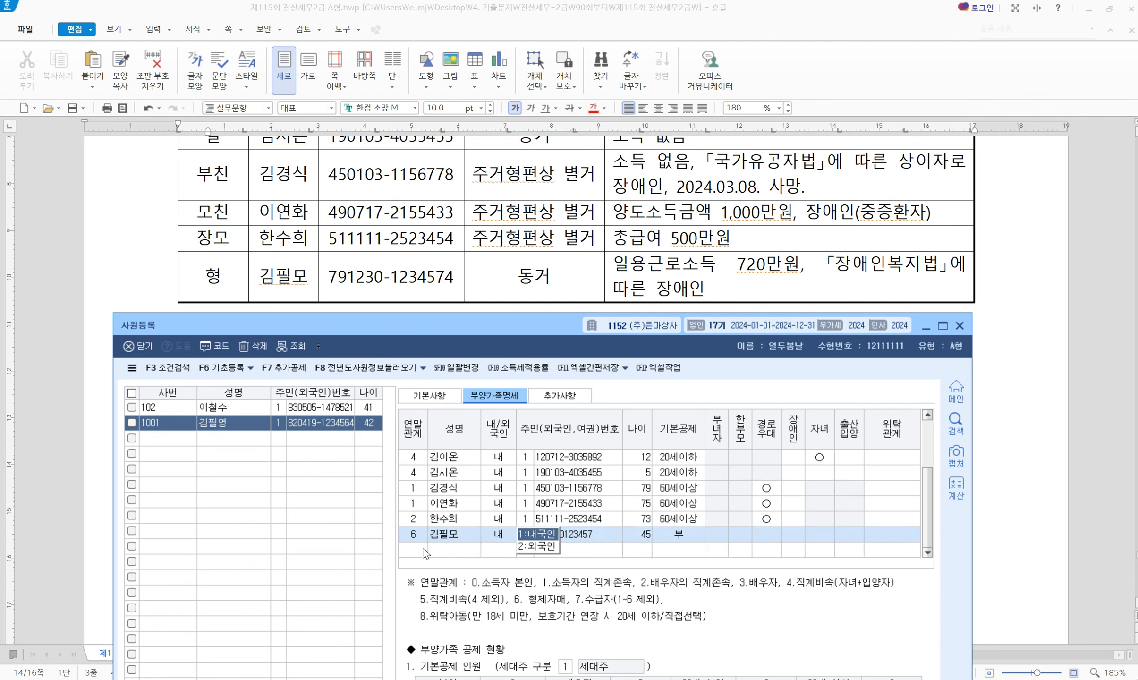
key(Num_Lock)
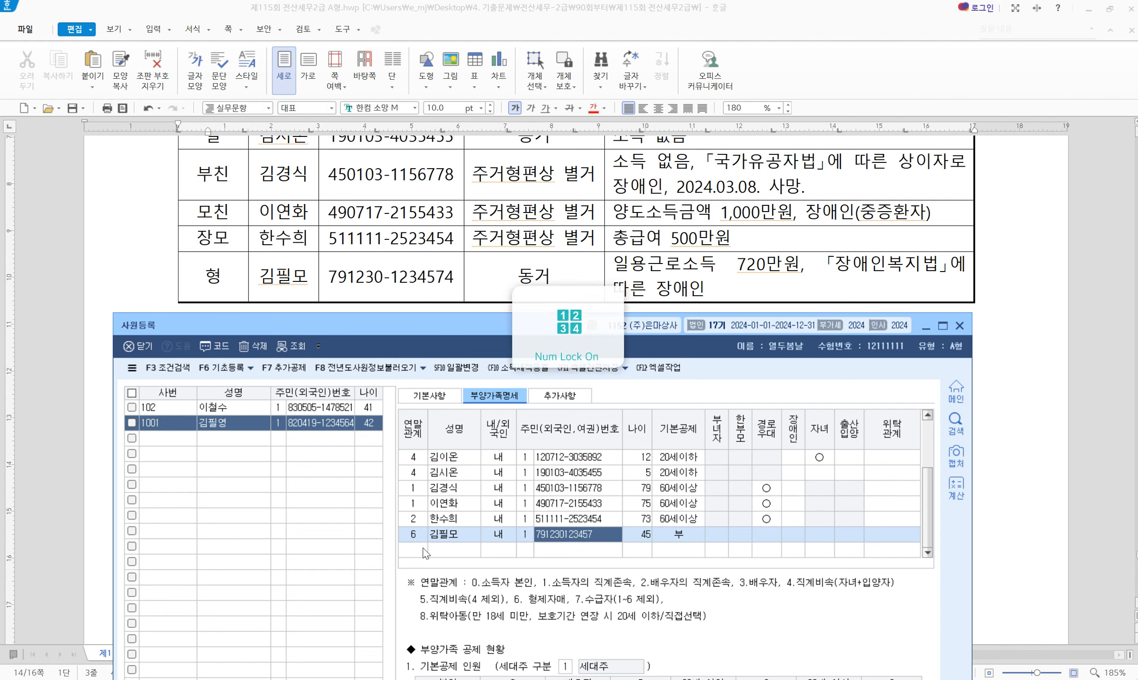
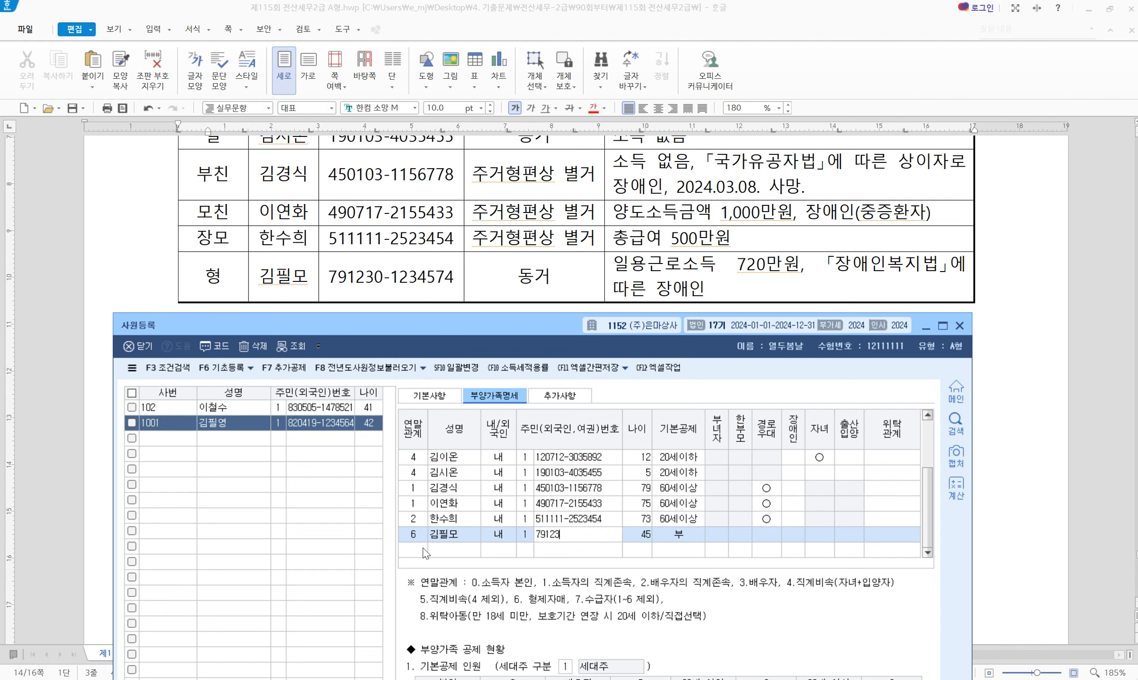
key(Return)
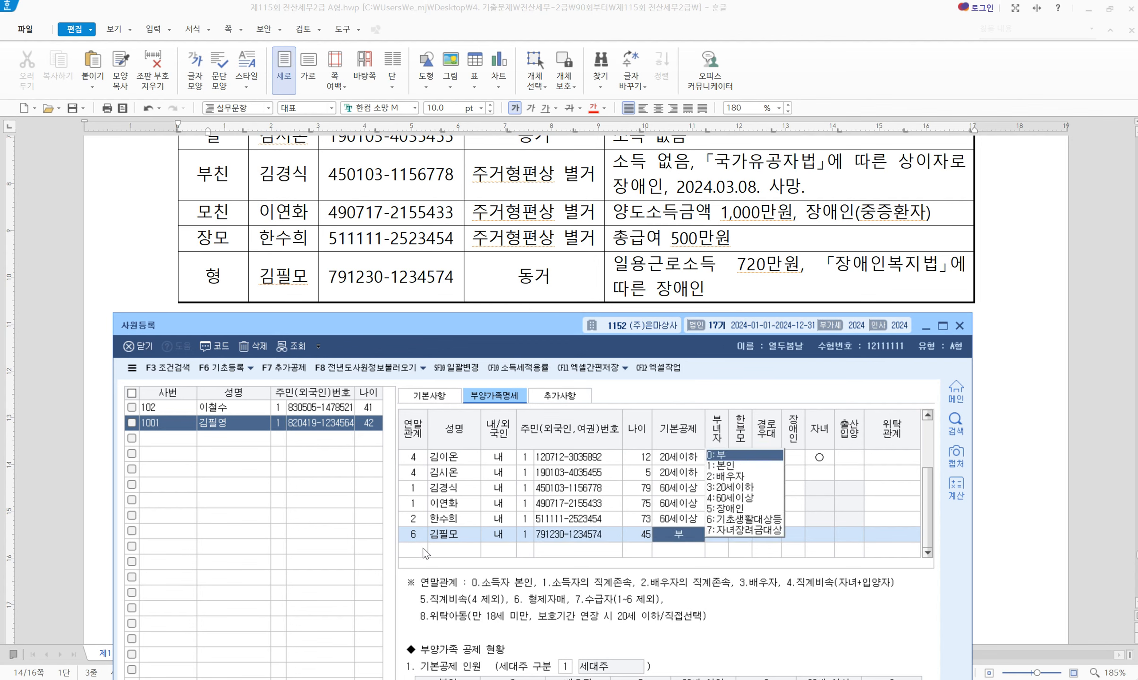
Keep 0:부 as the brother's basic deduction
key(Return)
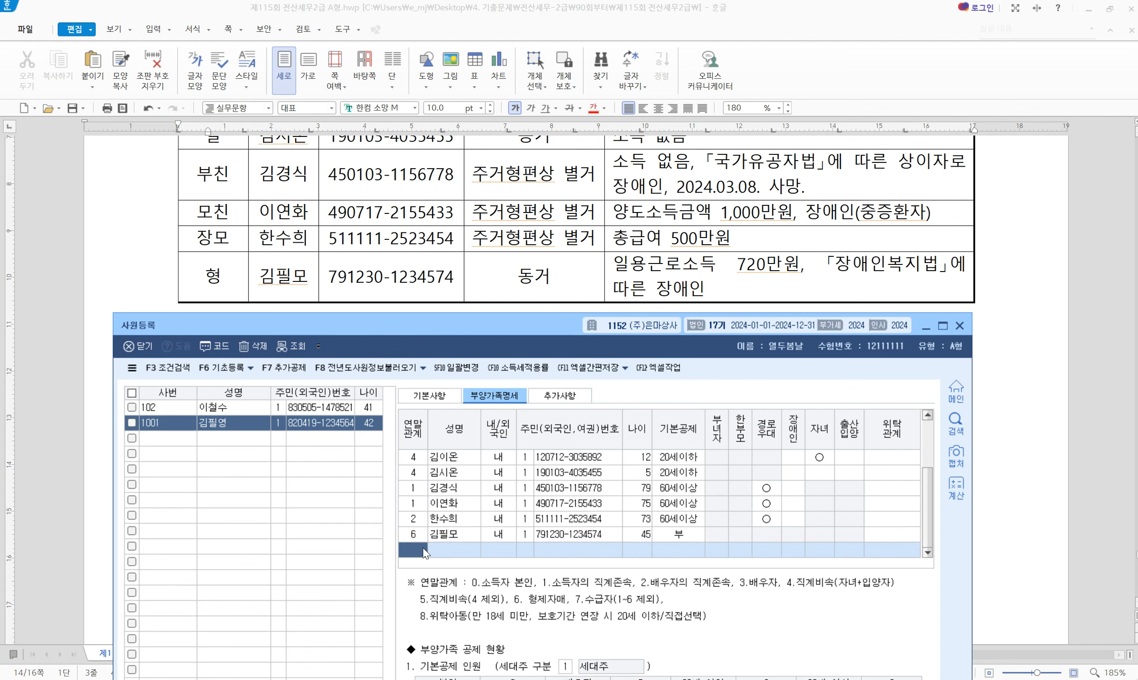
scroll(586, 493, up, 1)
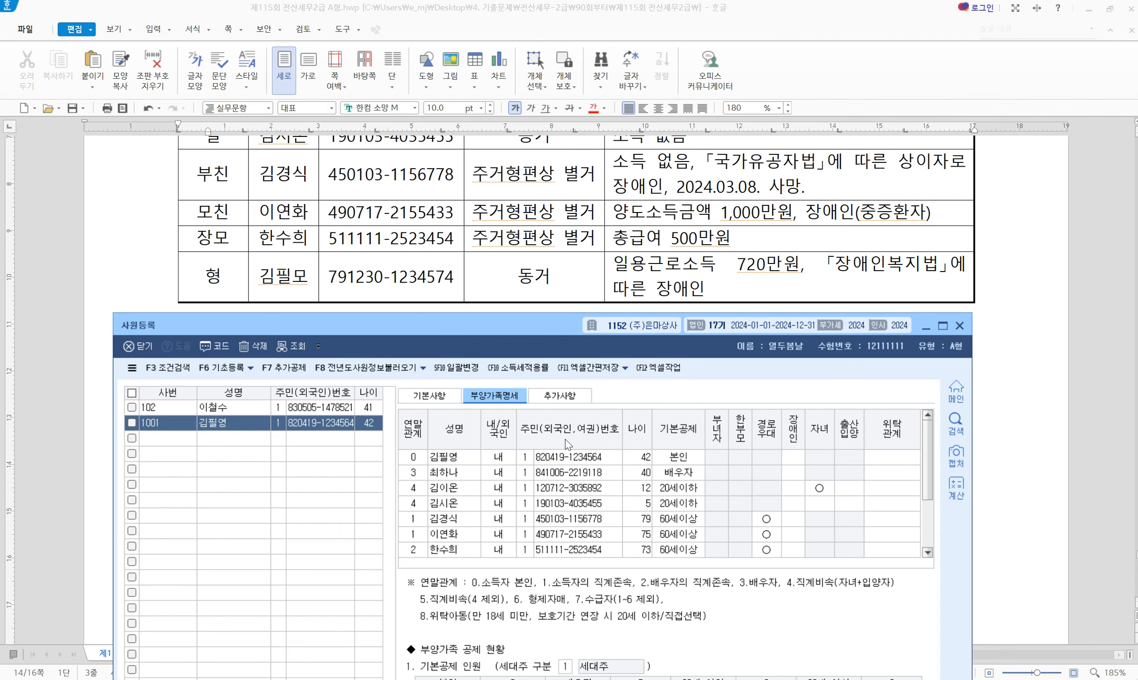
scroll(583, 276, up, 2)
scroll(584, 276, up, 4)
scroll(584, 284, down, 2)
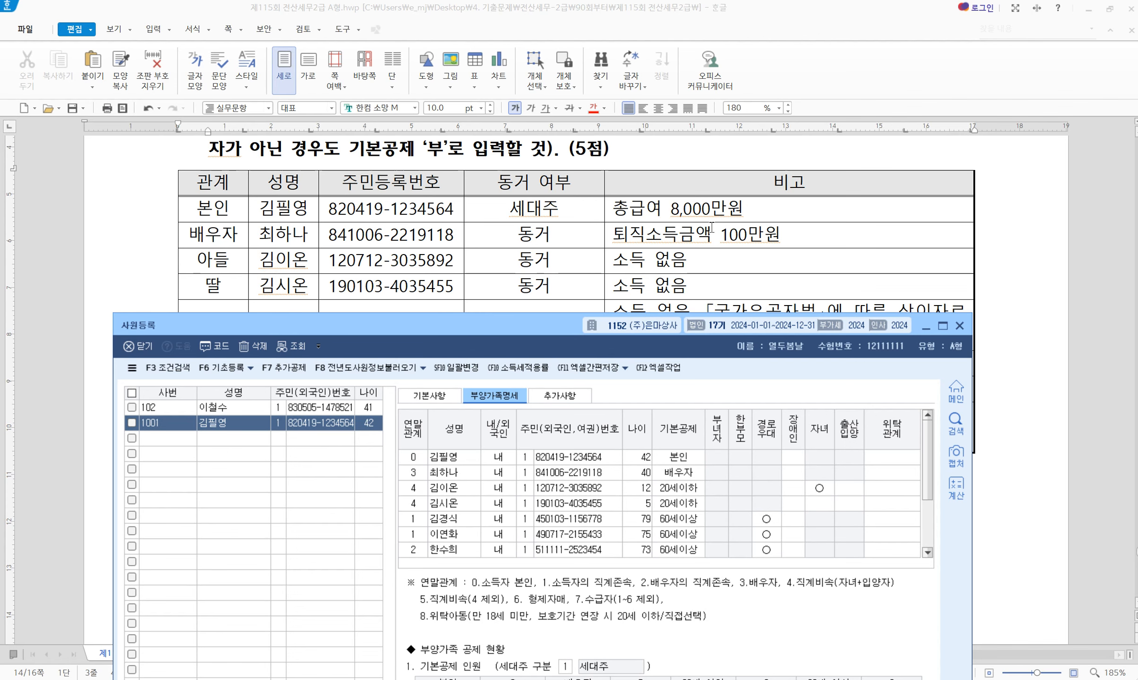
Check the son's and daughter's resident numbers in the exam's dependants table
triple_click(753, 245)
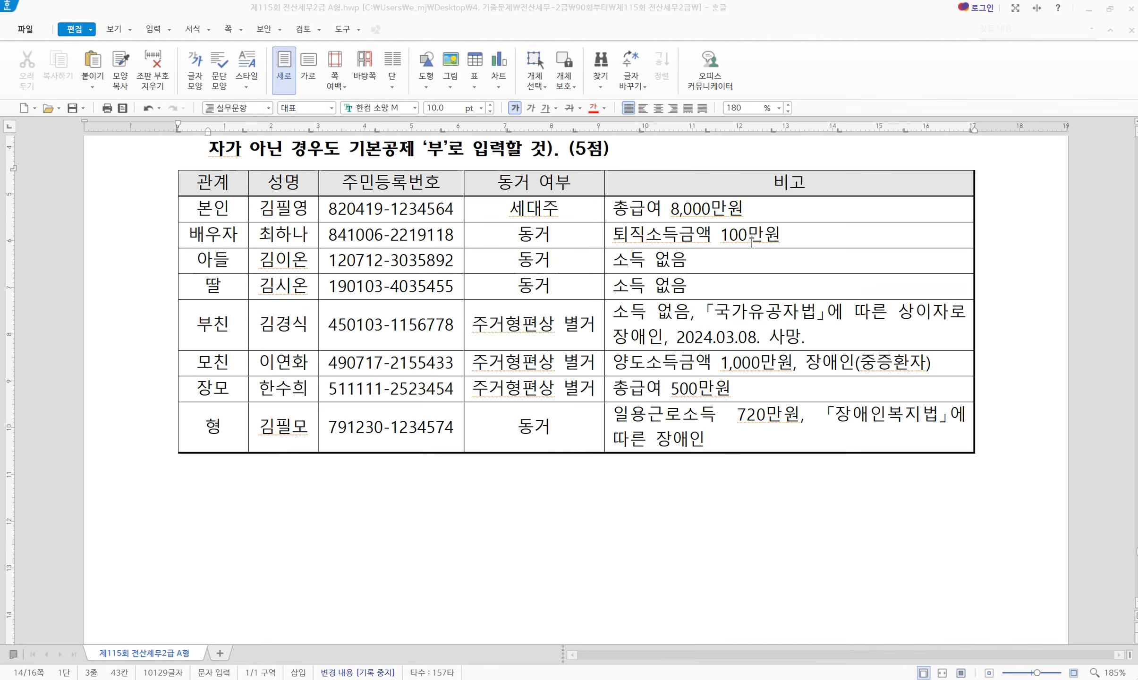
triple_click(366, 262)
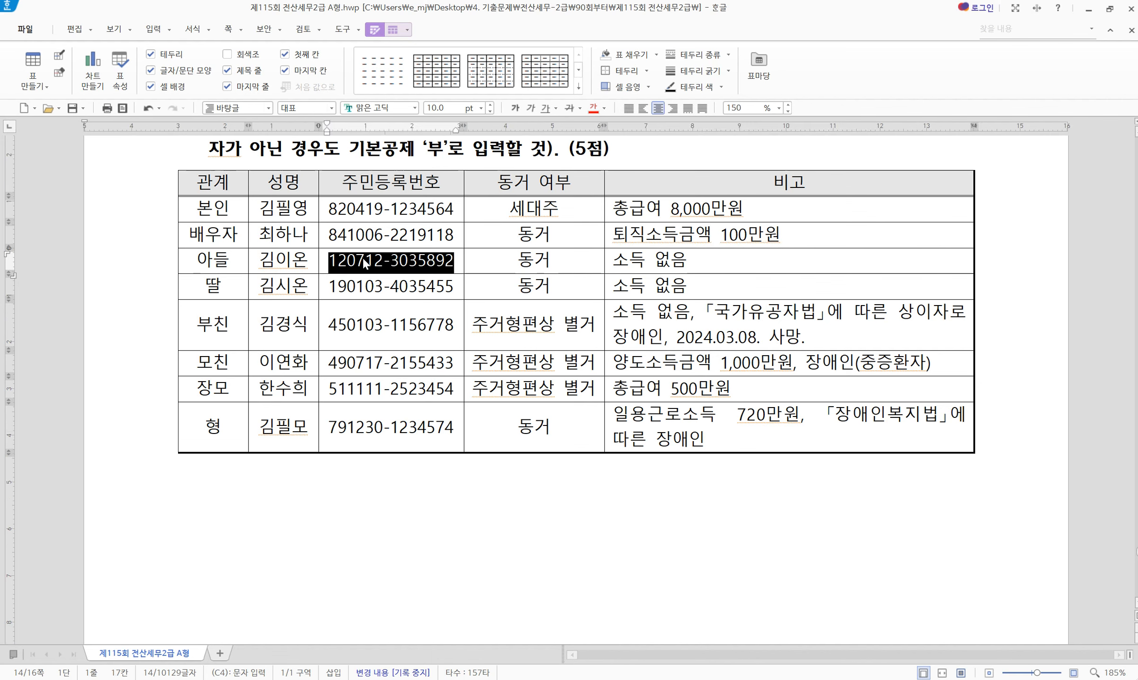
click(633, 262)
triple_click(372, 289)
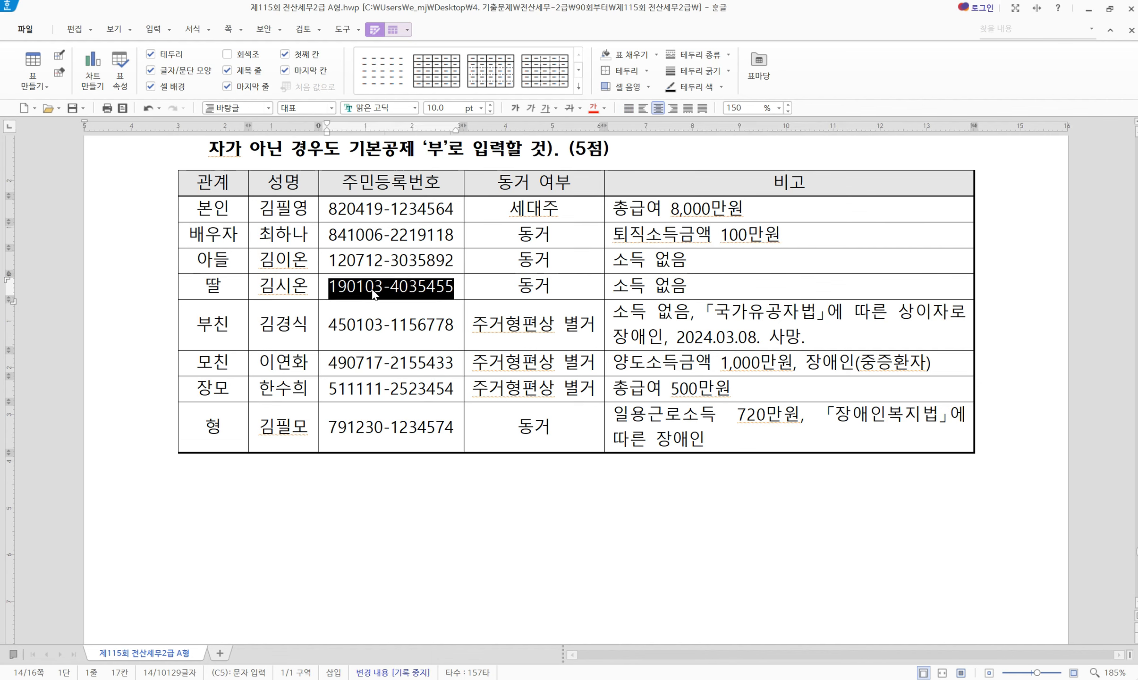
Note the father's date of death, 2024.03.08, and raise 사원등록 to show its deduction summary
key(alt+Tab)
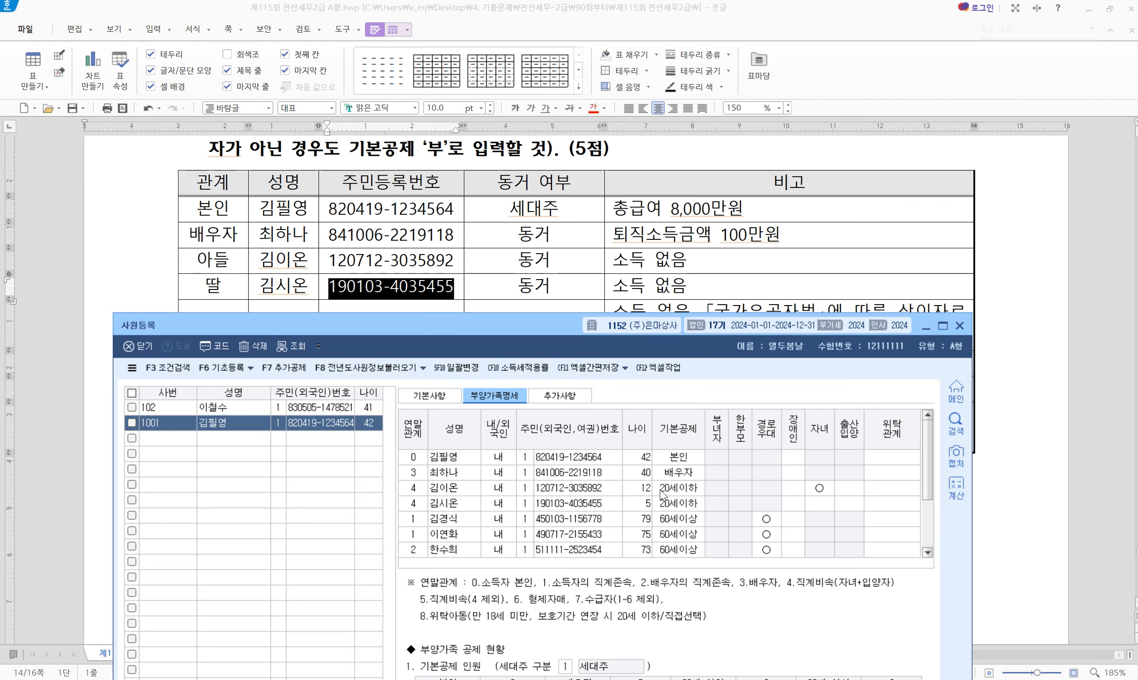
scroll(477, 241, down, 3)
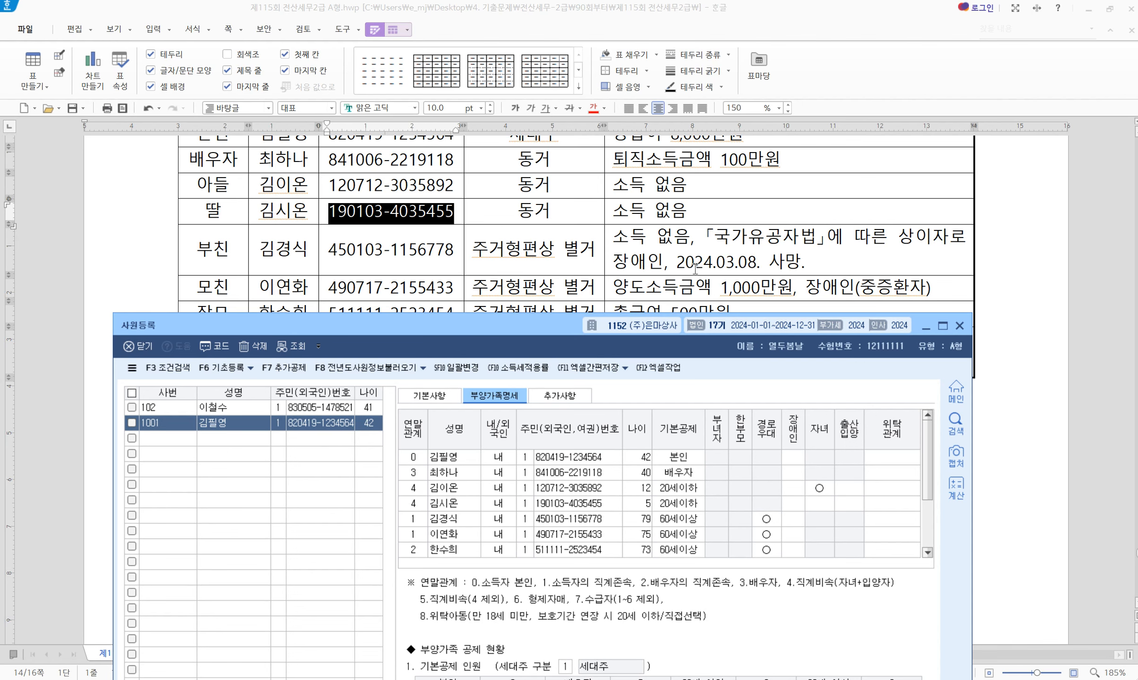
drag(677, 263, 809, 263)
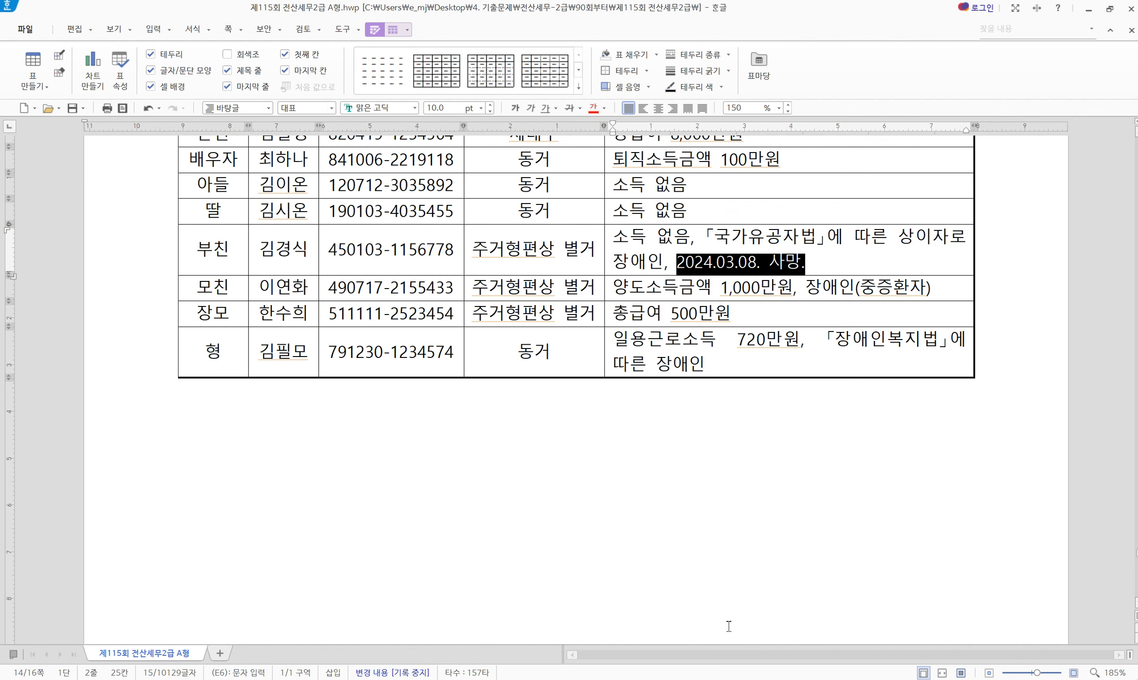
key(alt+Tab)
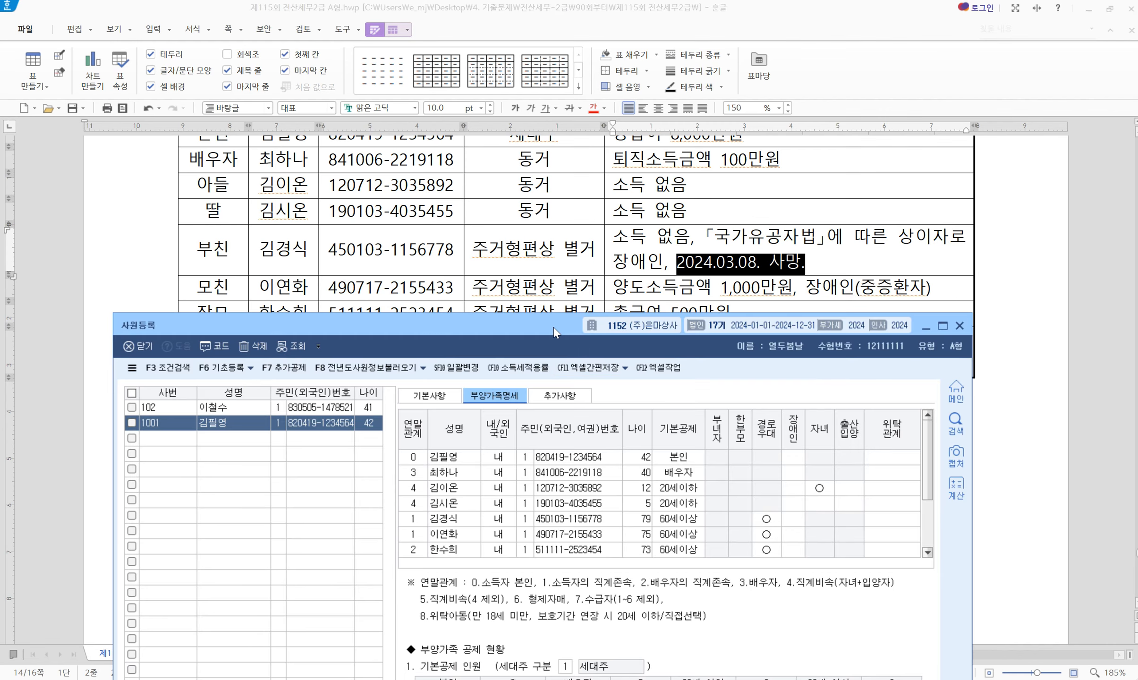
drag(553, 327, 552, 298)
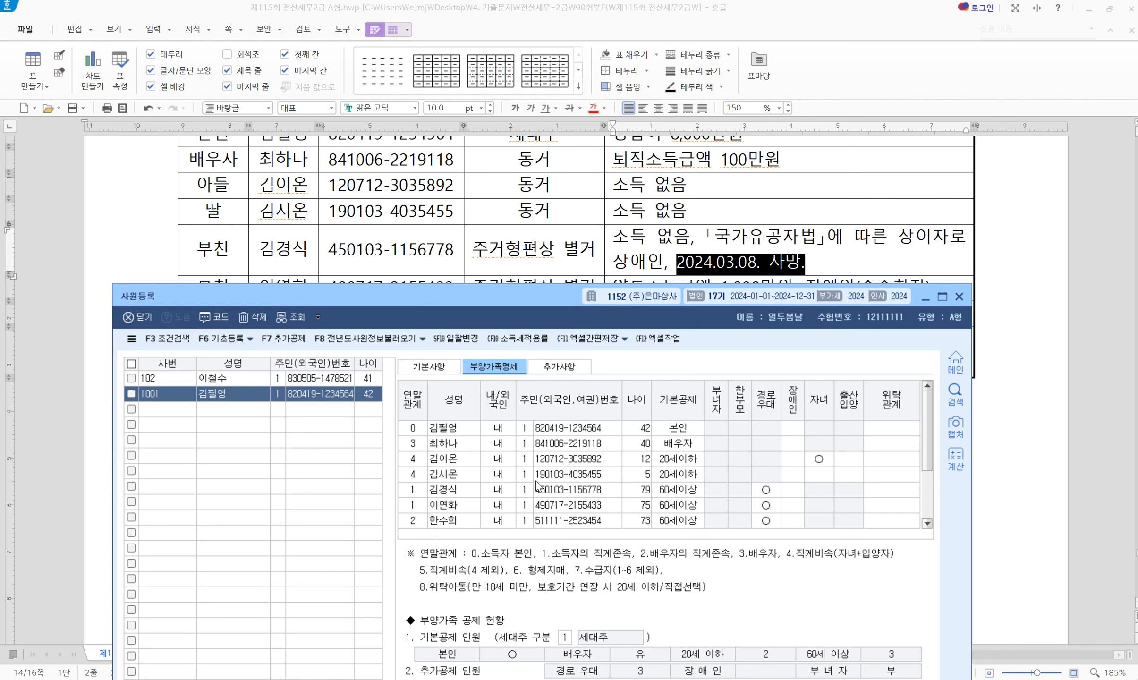
Keep the father at 60세이상 and record him as disability type 2 (국가유공자등)
click(687, 490)
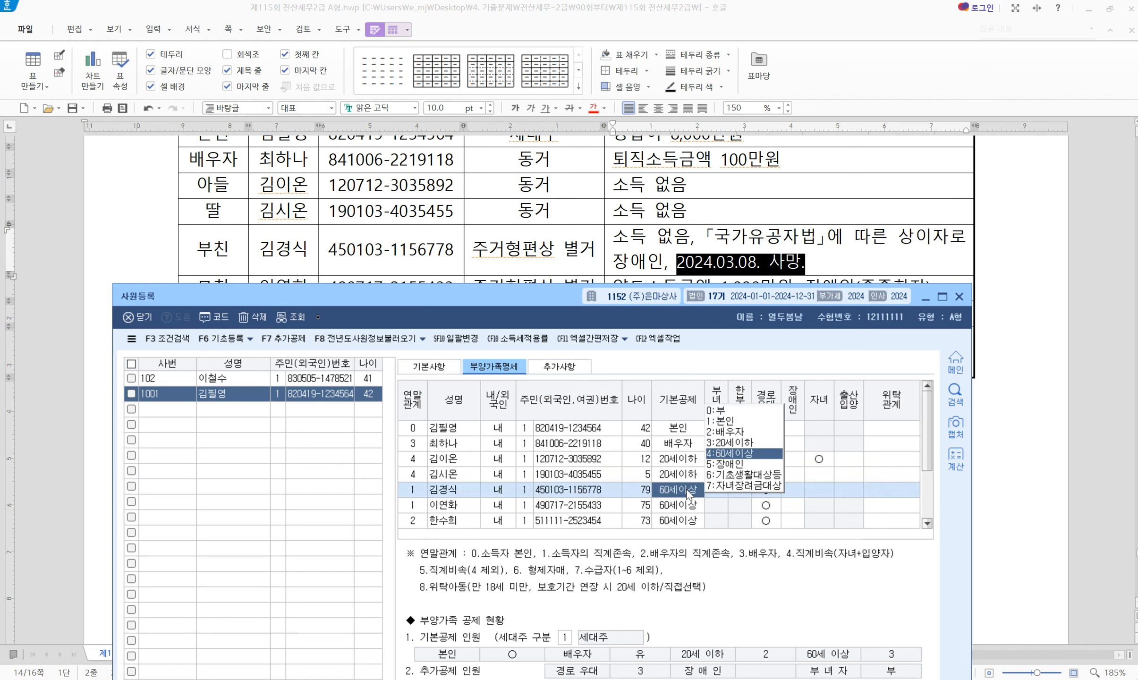
click(792, 492)
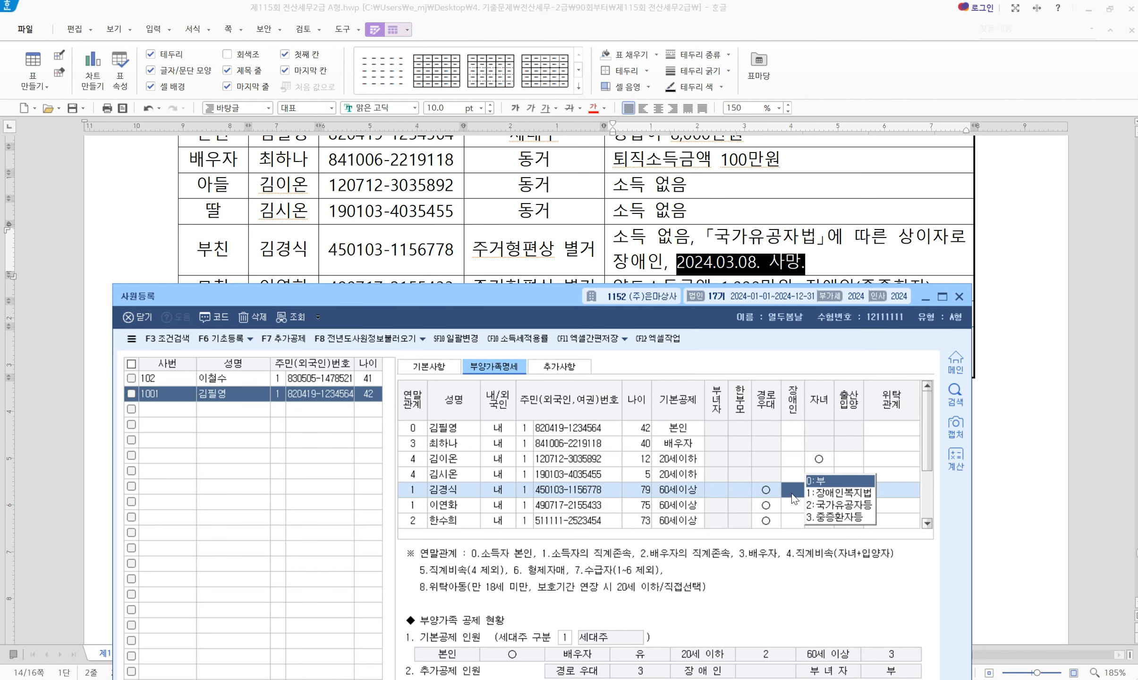
click(844, 506)
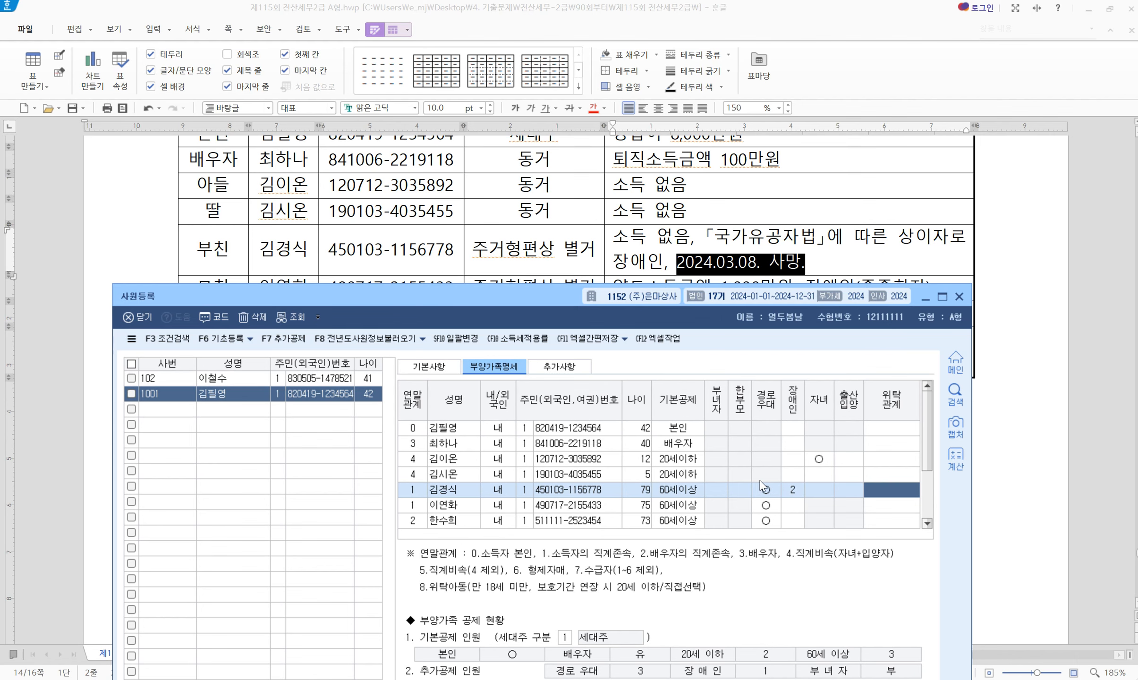
Read the mother's 비고 note in the exam table: 1,000만원 transfer income and severe disability
click(556, 267)
scroll(530, 301, down, 2)
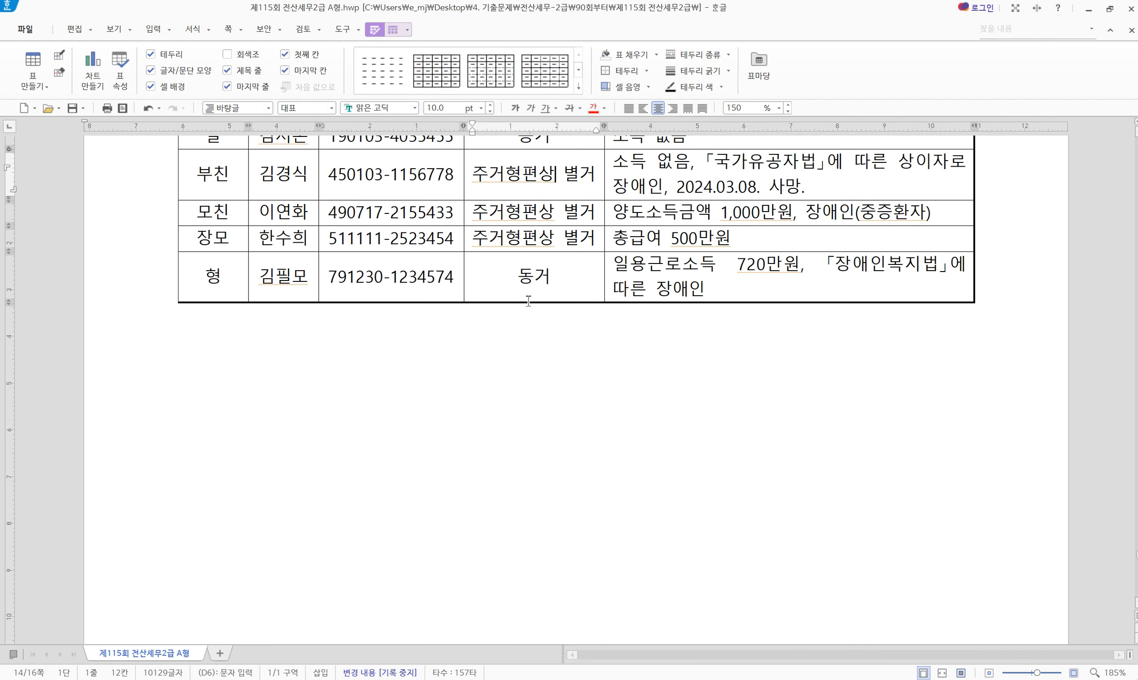
drag(215, 213, 532, 208)
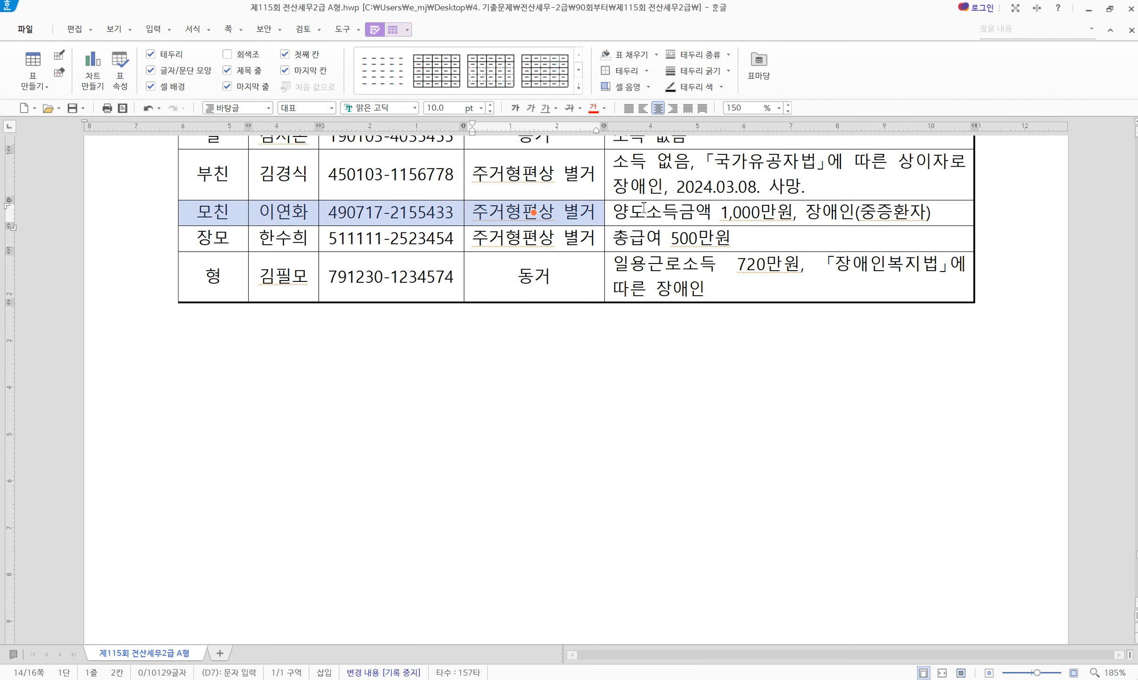
click(671, 205)
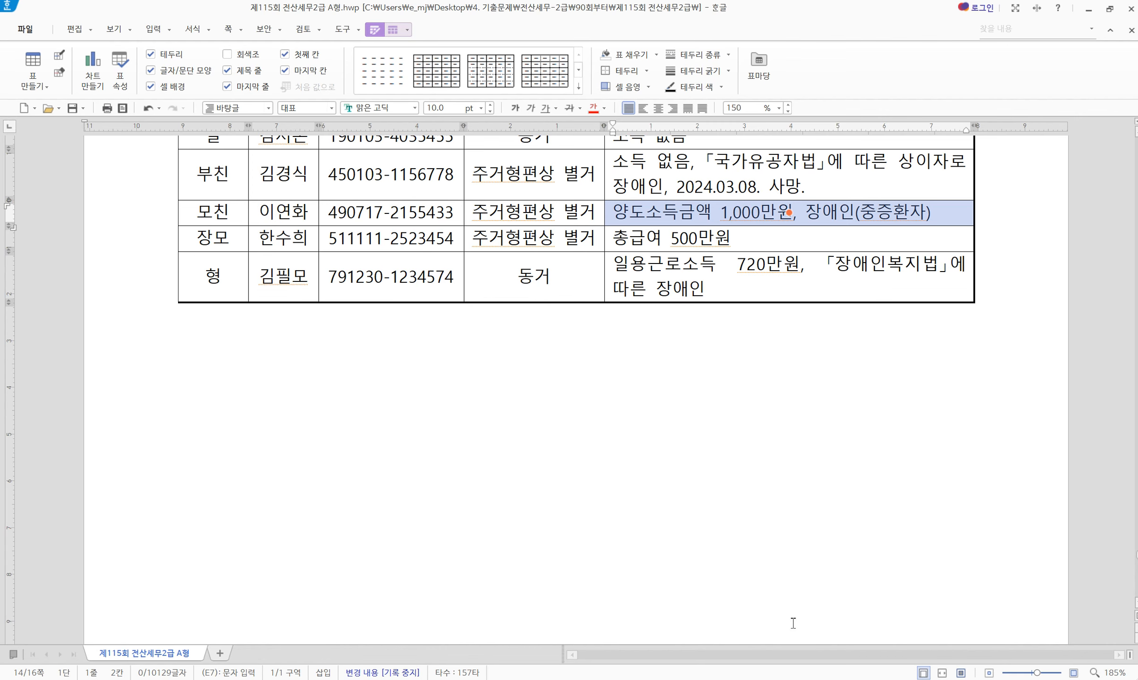
Change the mother's basic deduction to 0:부 in the 부양가족명세 grid
key(alt+Tab)
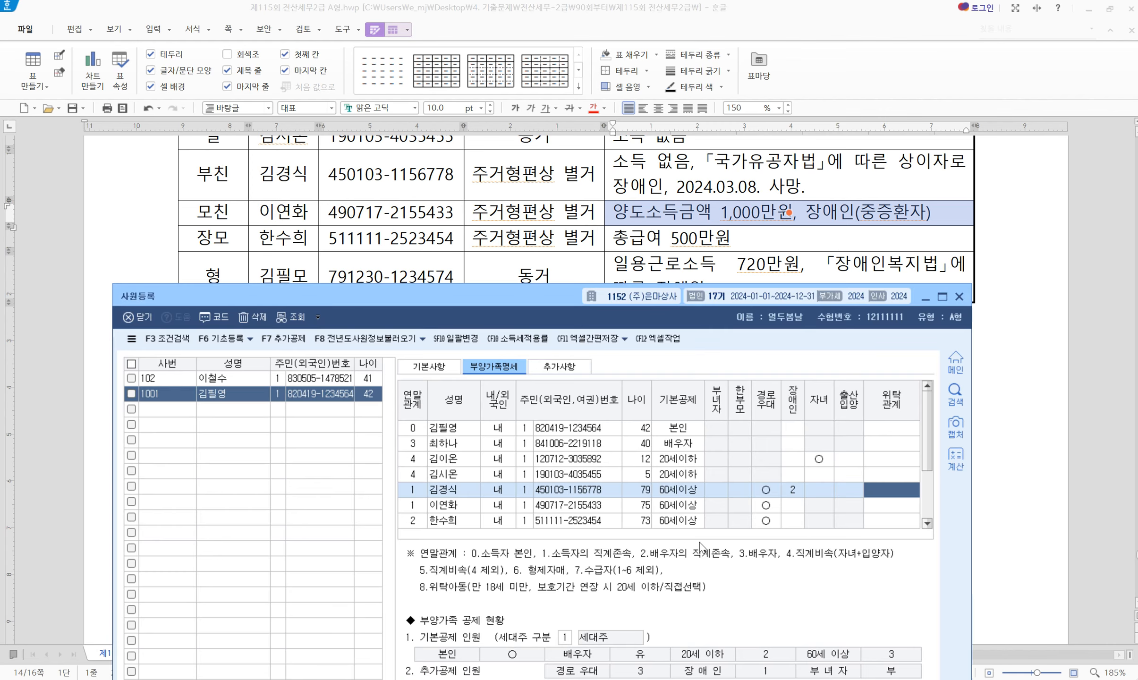
click(636, 505)
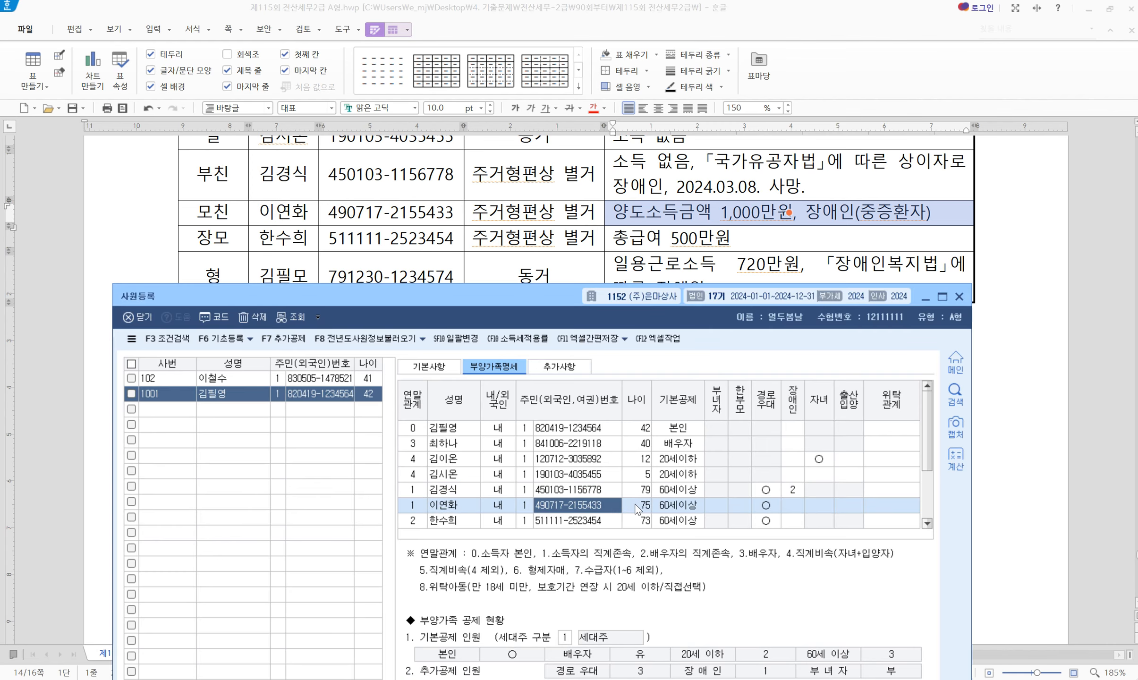
click(678, 508)
click(724, 430)
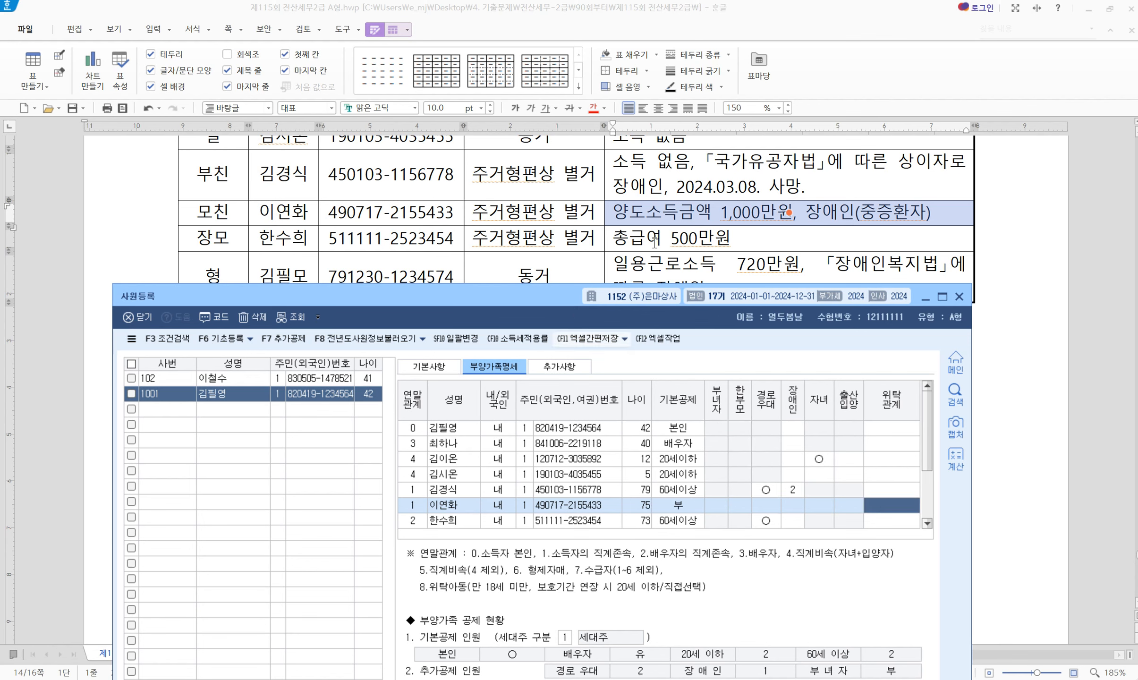
scroll(495, 218, down, 2)
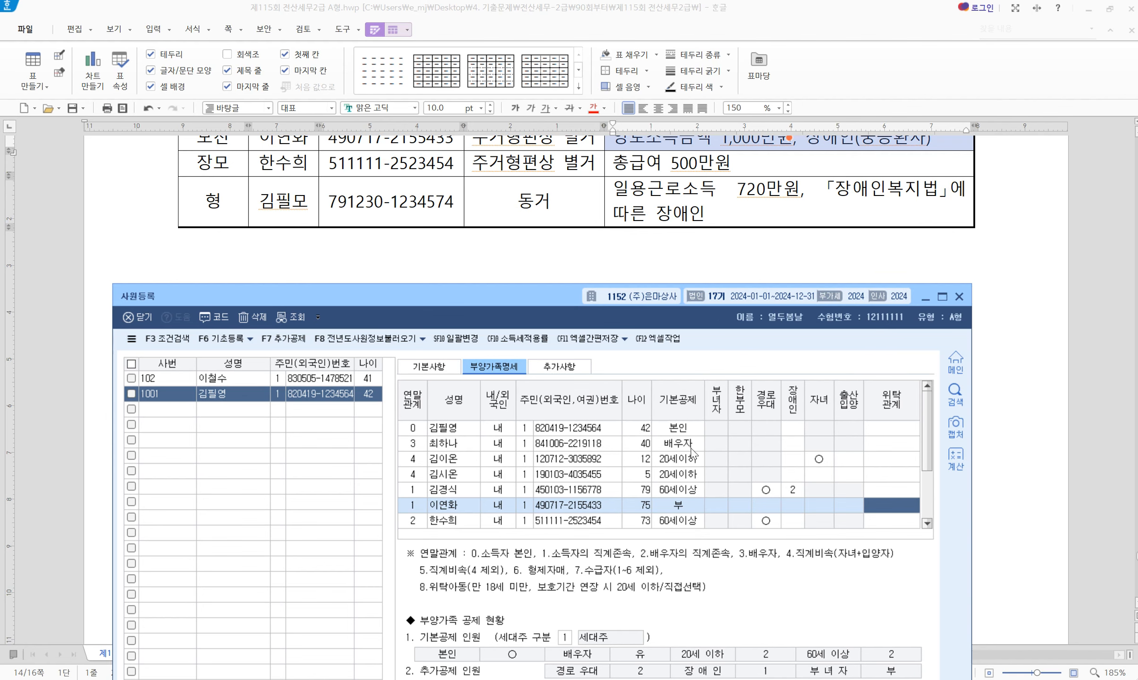
Set the older brother's basic deduction to 5:장애인 with disability code 1 (장애인복지법)
scroll(661, 519, down, 2)
click(679, 510)
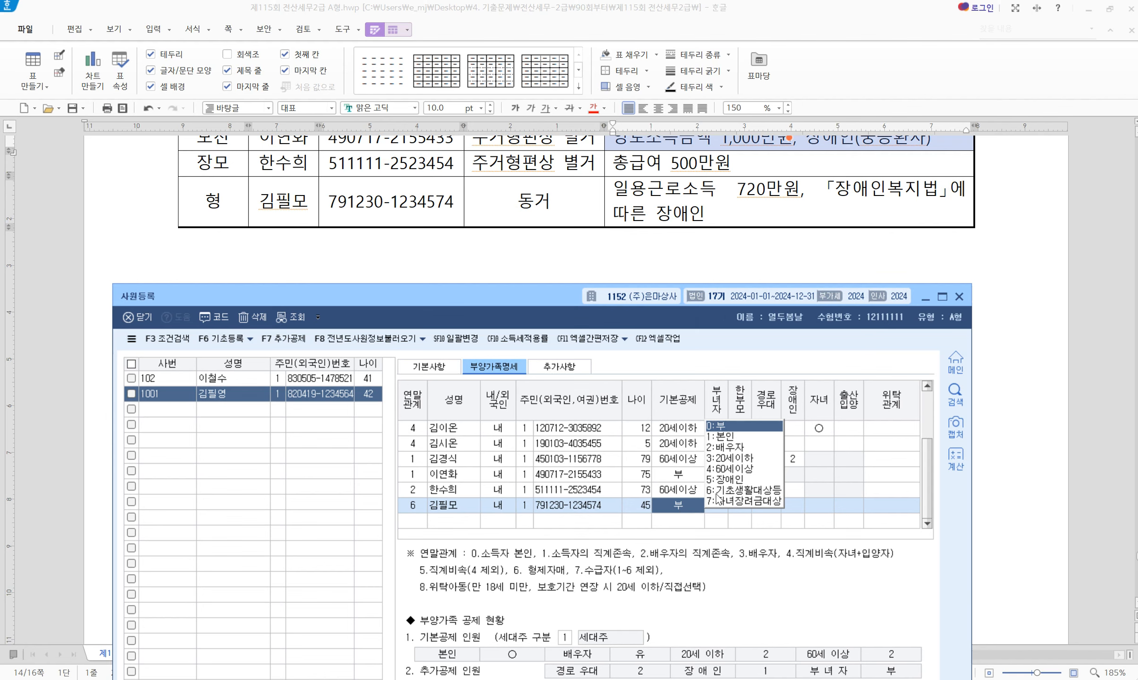
click(724, 479)
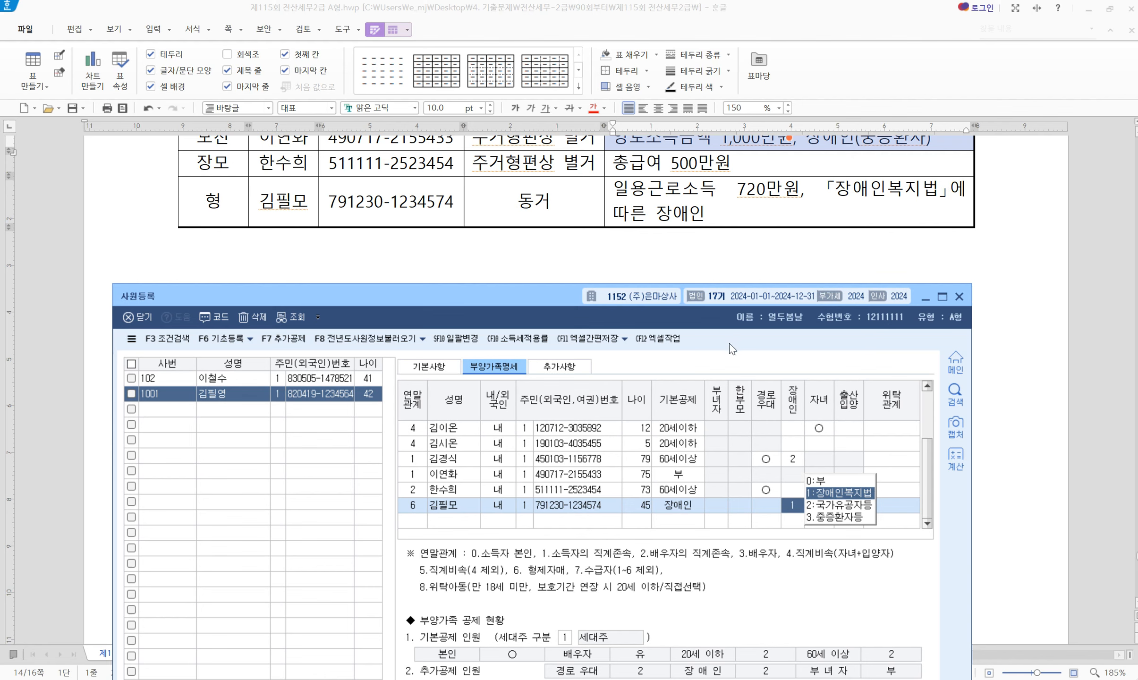
key(Return)
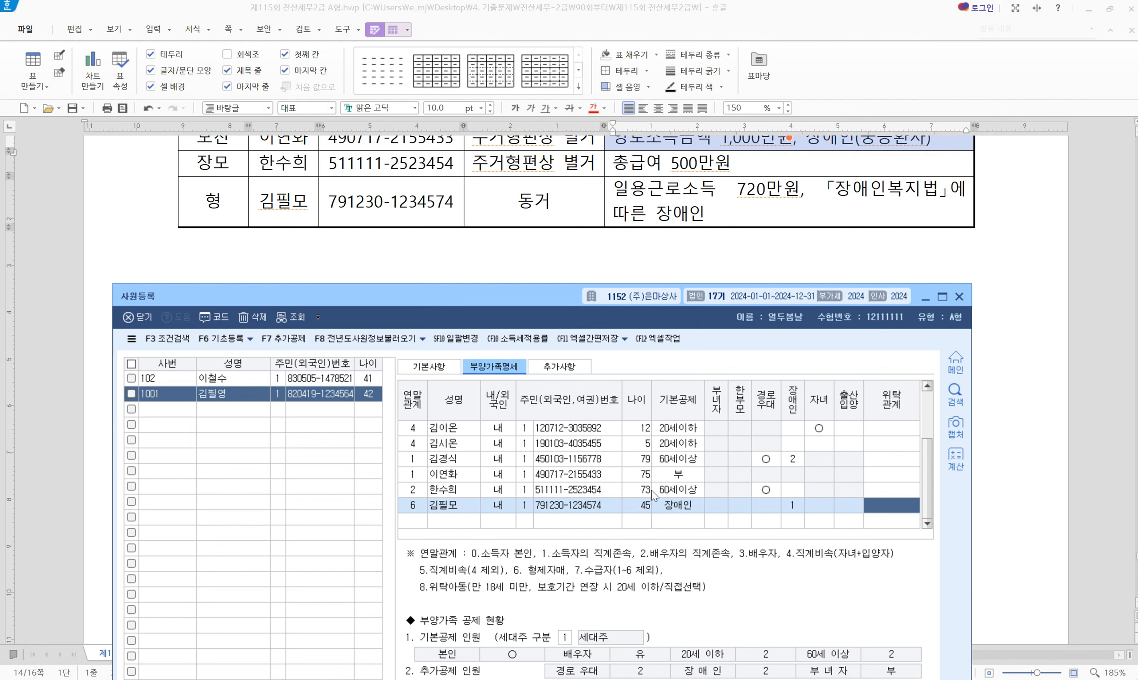
scroll(654, 496, up, 1)
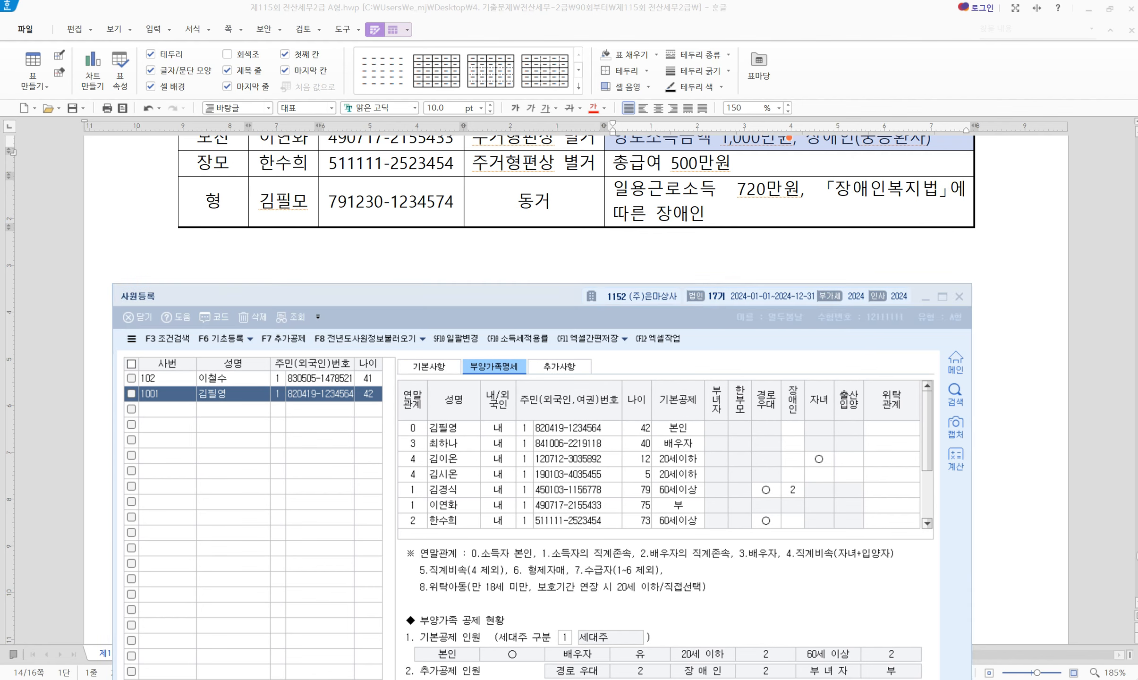
Close the 사원등록 window and scroll the exam to problem [2]
click(817, 351)
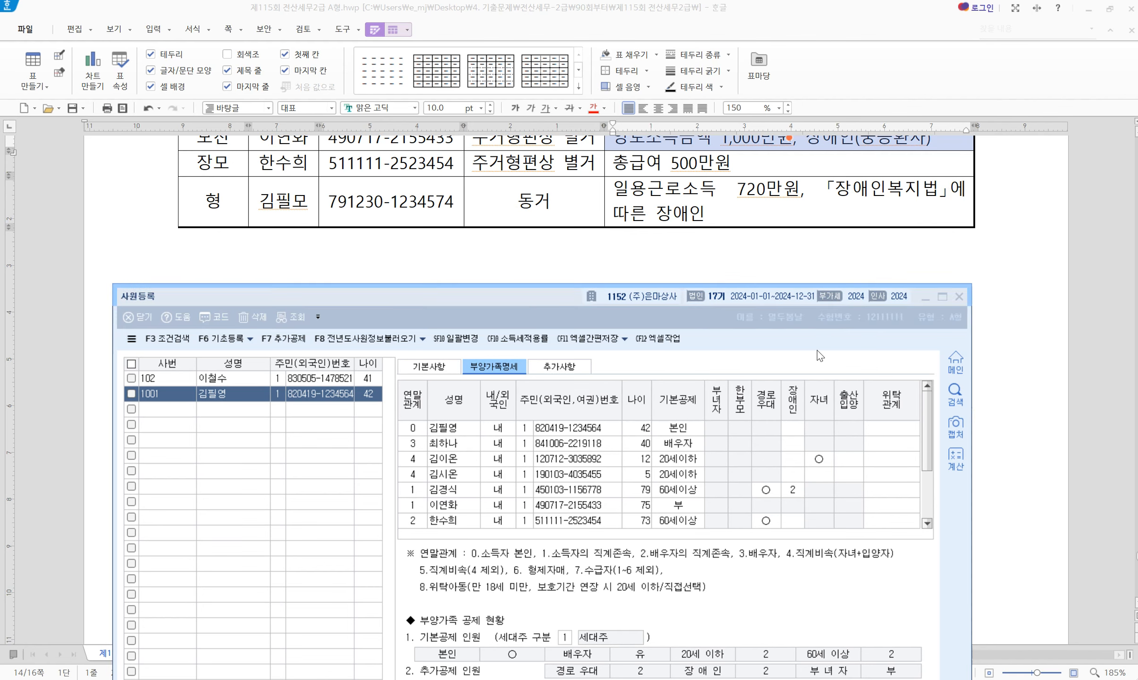
click(960, 297)
scroll(482, 455, down, 5)
scroll(482, 455, down, 6)
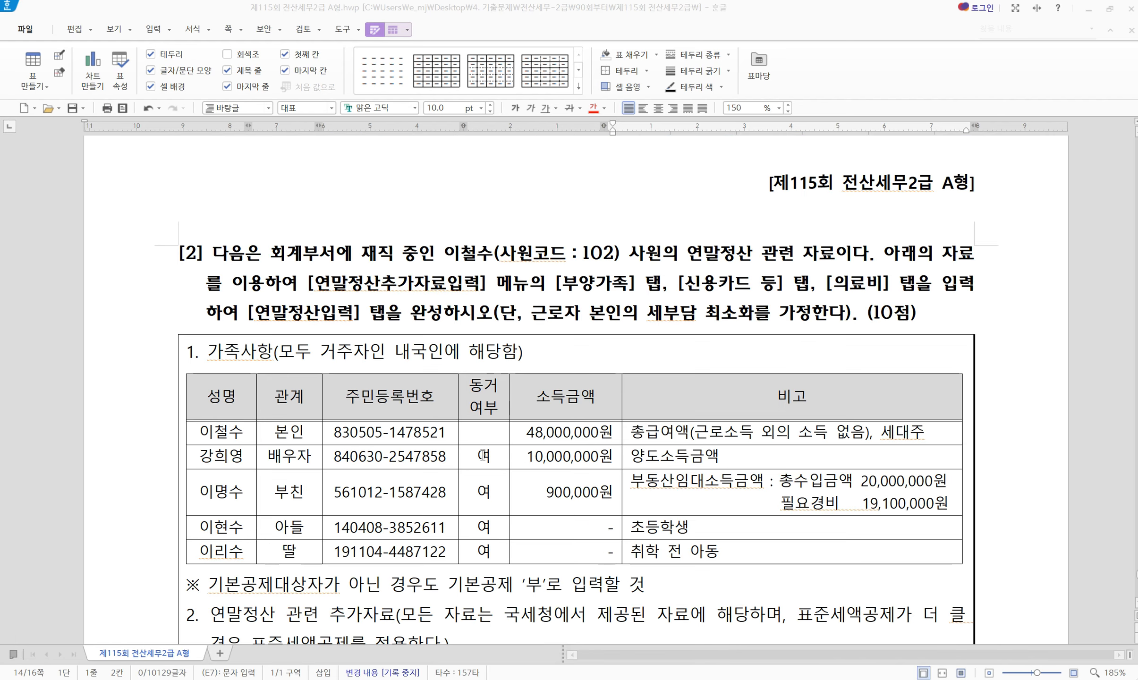
scroll(373, 385, down, 1)
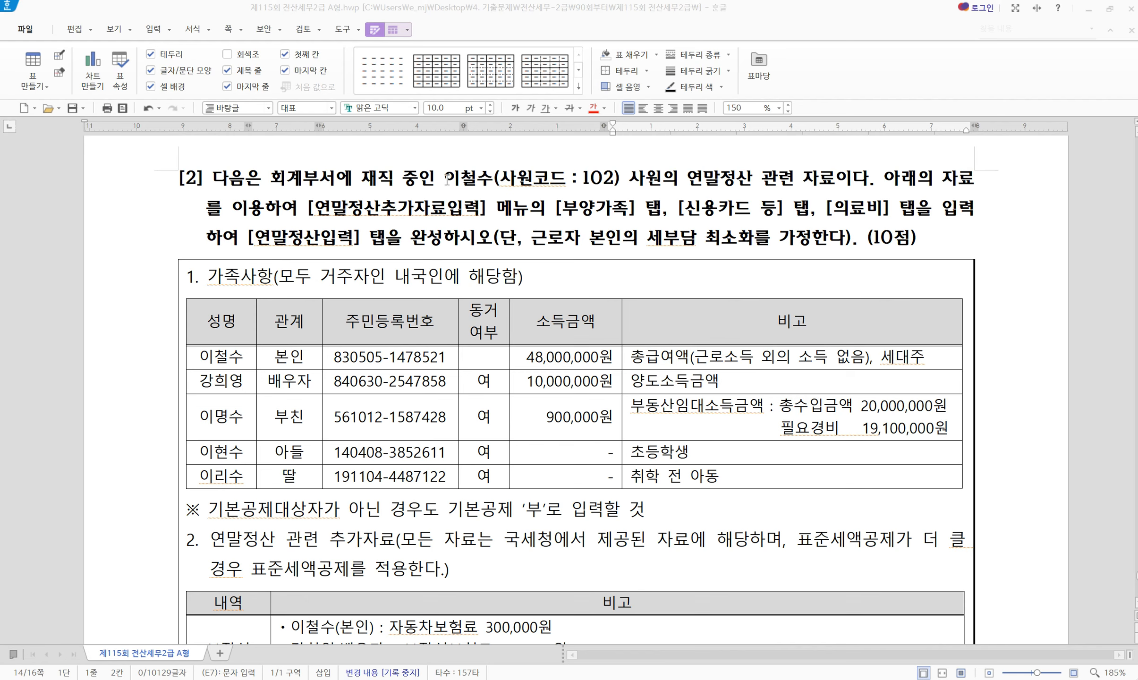
Highlight problem [2]'s employee name in colour, then return to KcLep's main menu
drag(445, 178, 496, 184)
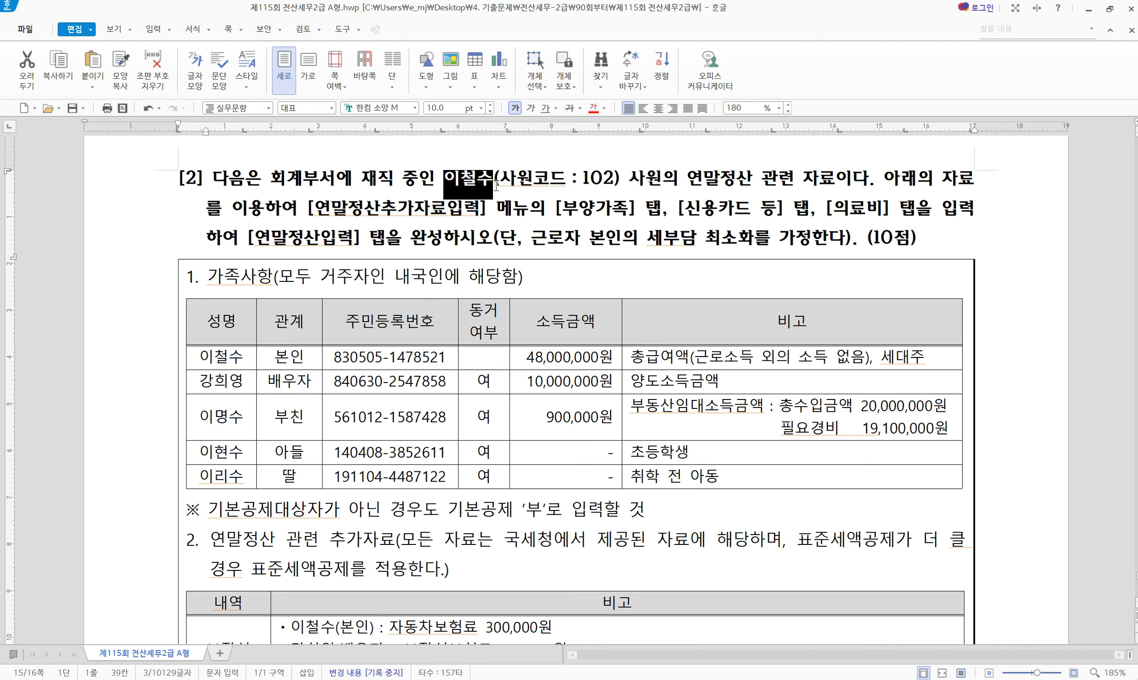
key(alt+c)
click(593, 194)
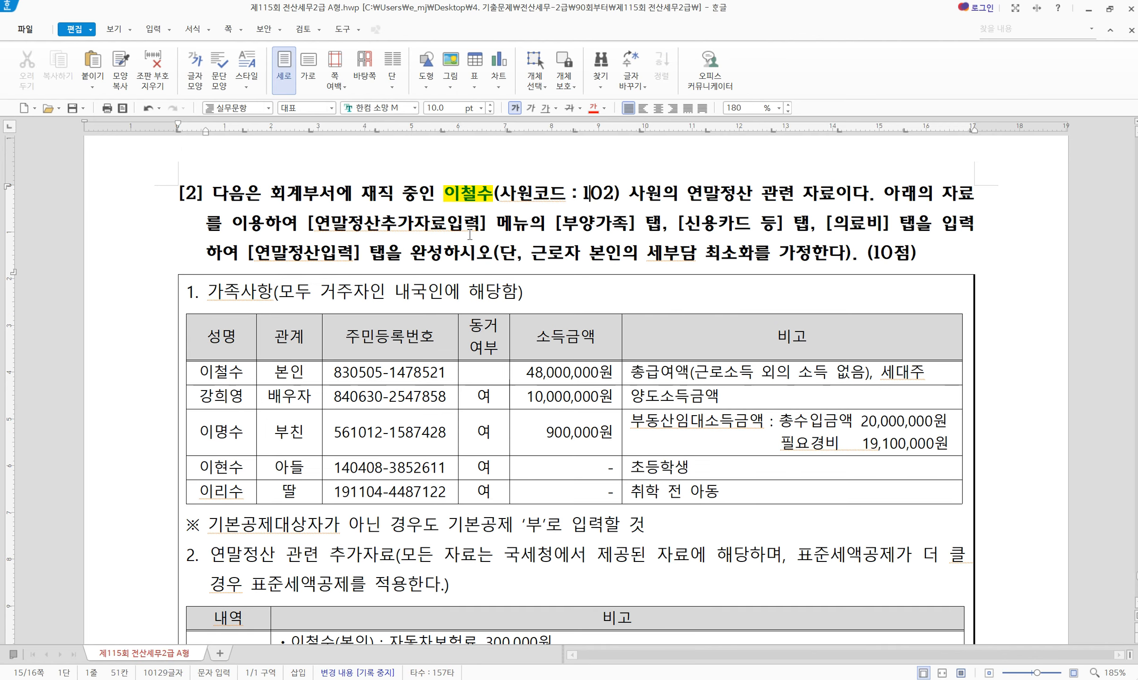
click(613, 223)
click(320, 252)
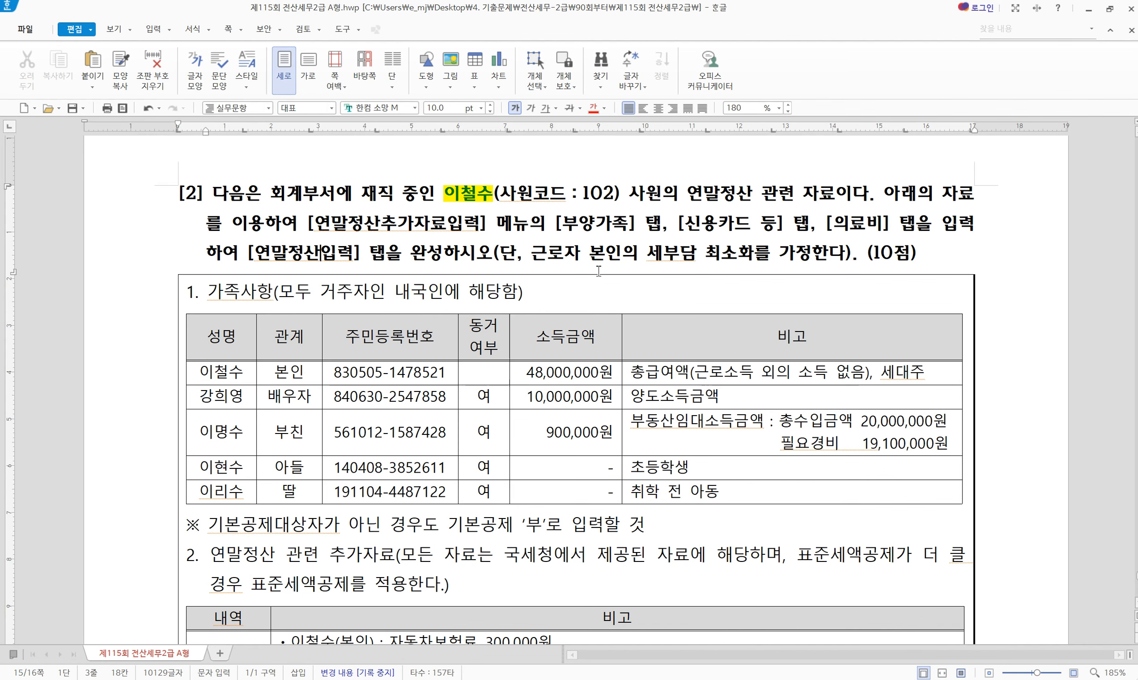
scroll(486, 354, down, 2)
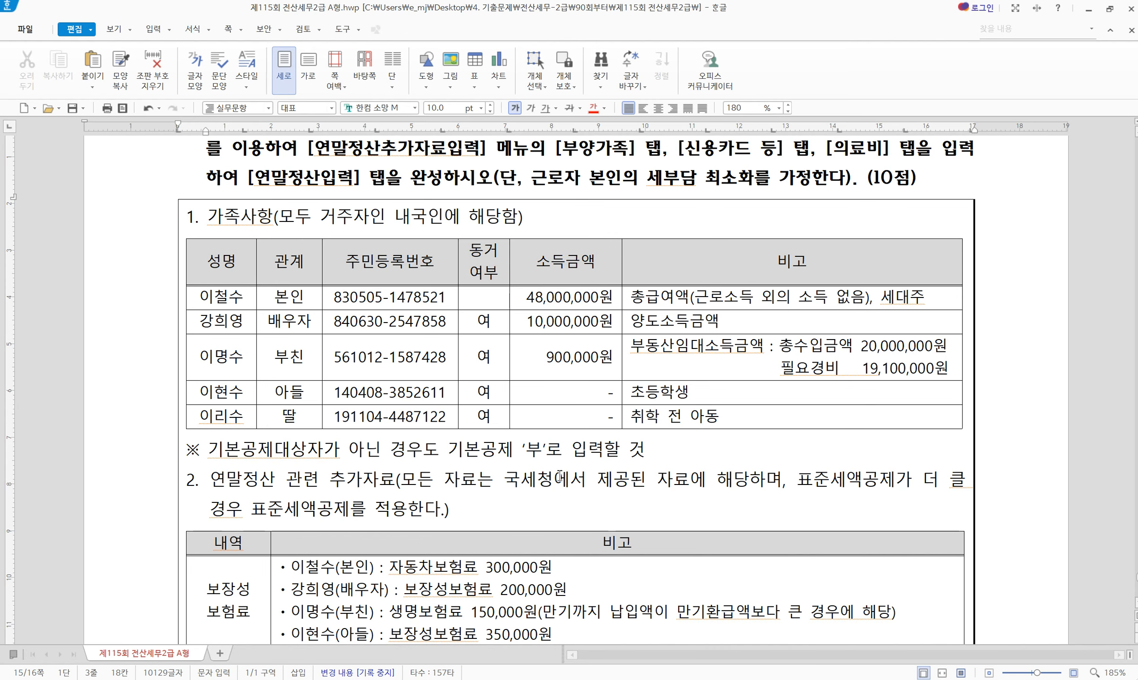
key(alt+Tab)
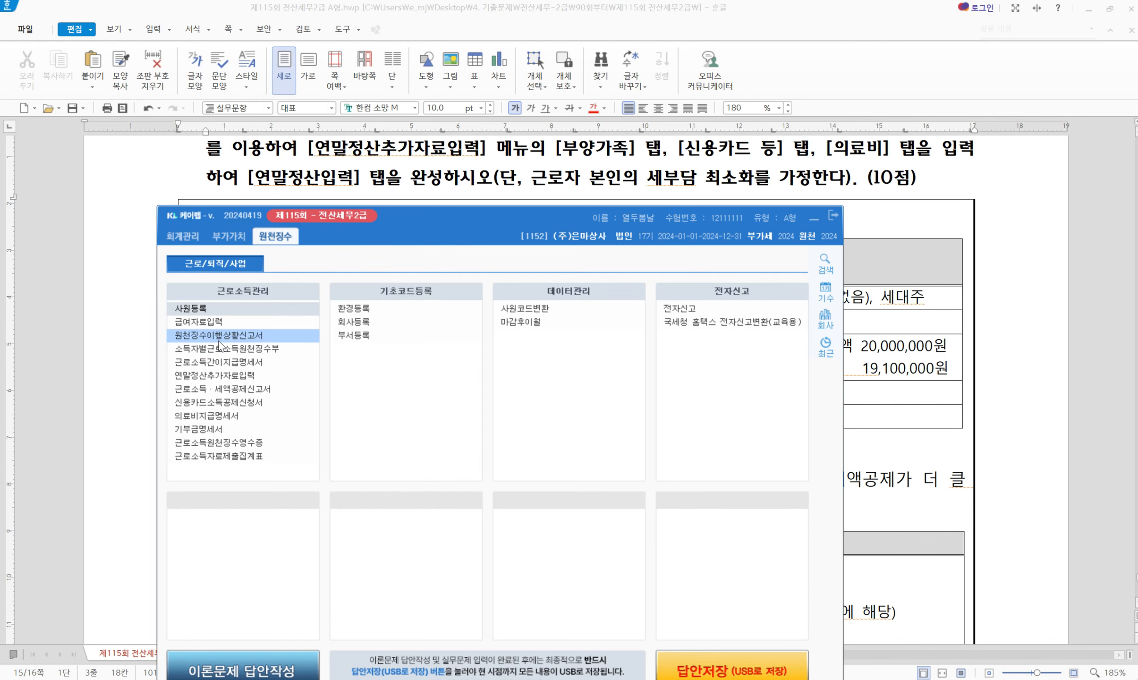
Open 연말정산추가자료입력 for employee 102 and display the 부양가족 dependants tab
click(218, 377)
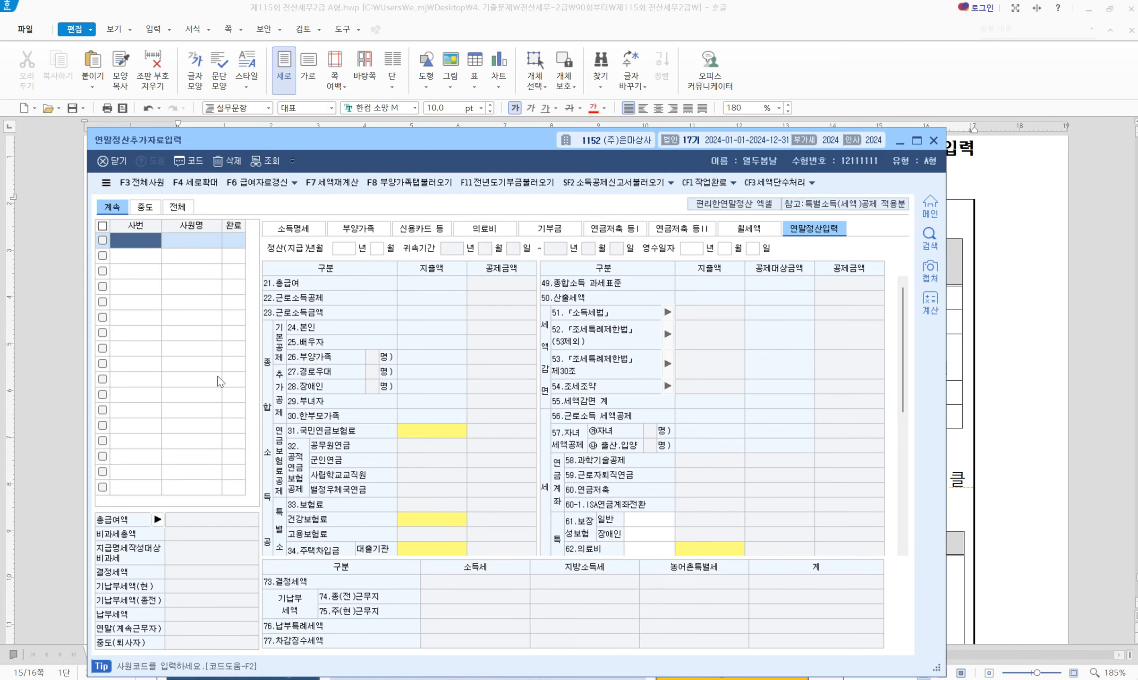
key(F2)
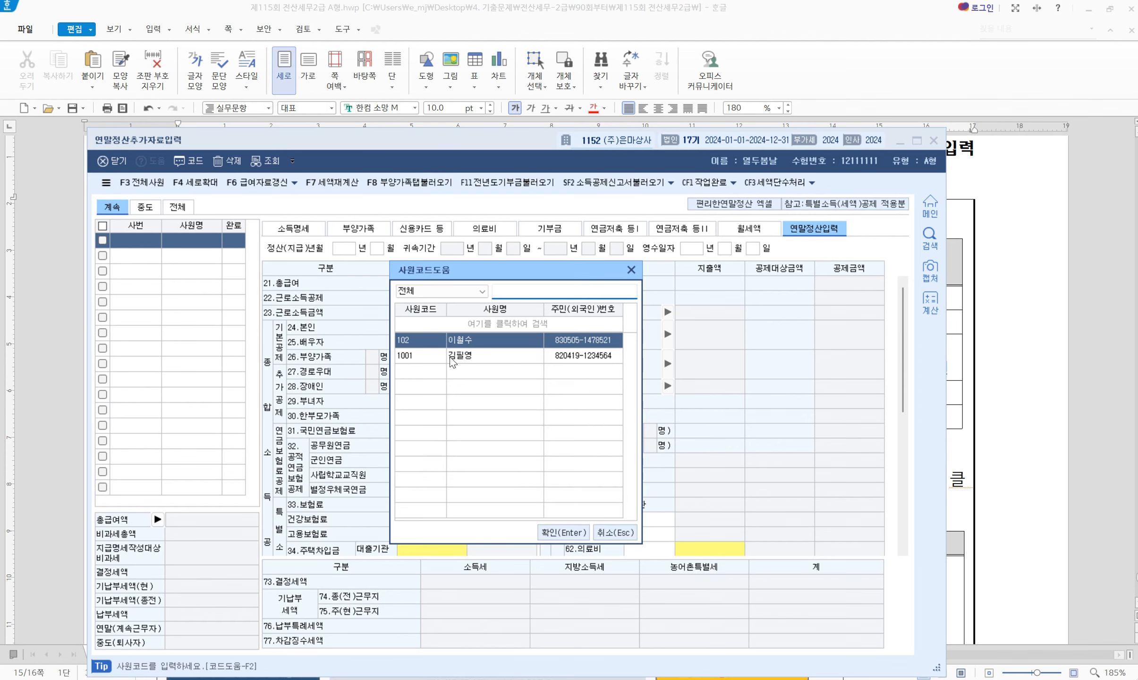
key(Return)
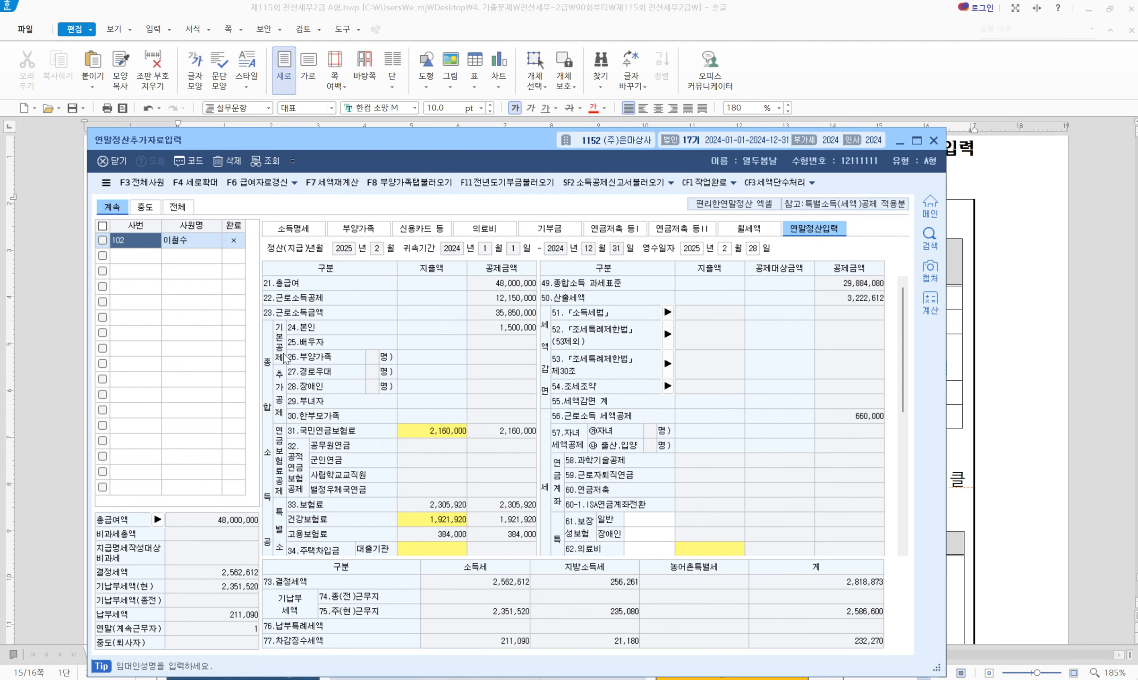
click(355, 229)
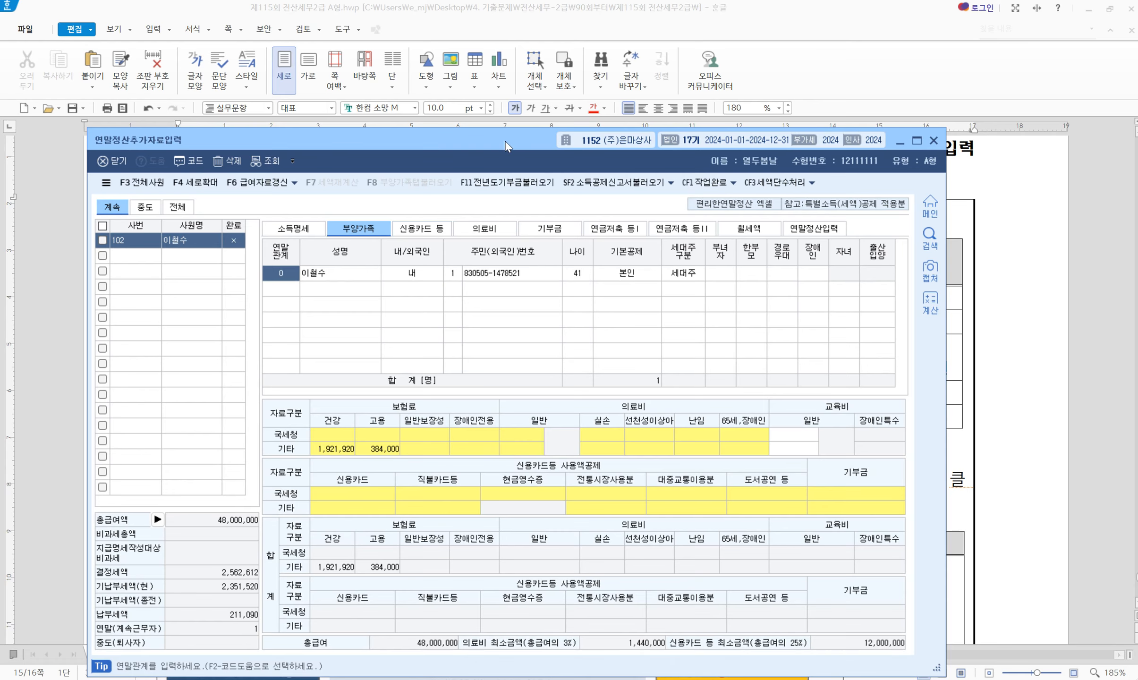
Start a new dependant row for the spouse with relation code 3, her name and resident number
drag(505, 141, 568, 313)
click(813, 219)
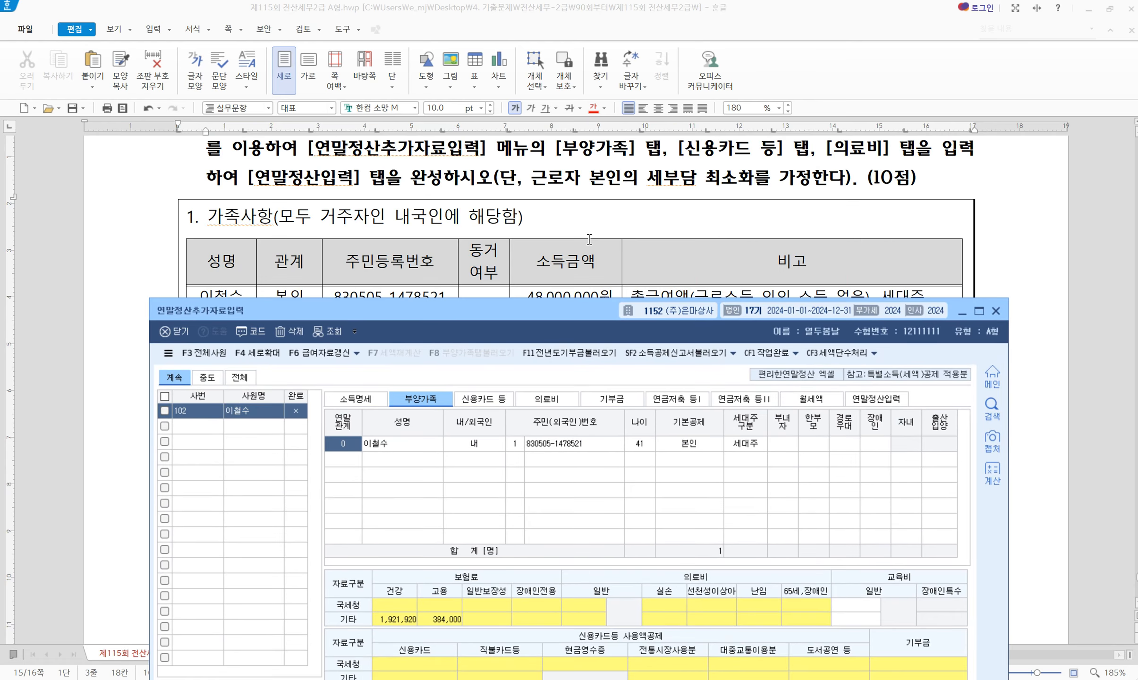
scroll(570, 246, down, 2)
scroll(570, 246, down, 2)
drag(472, 320, 462, 310)
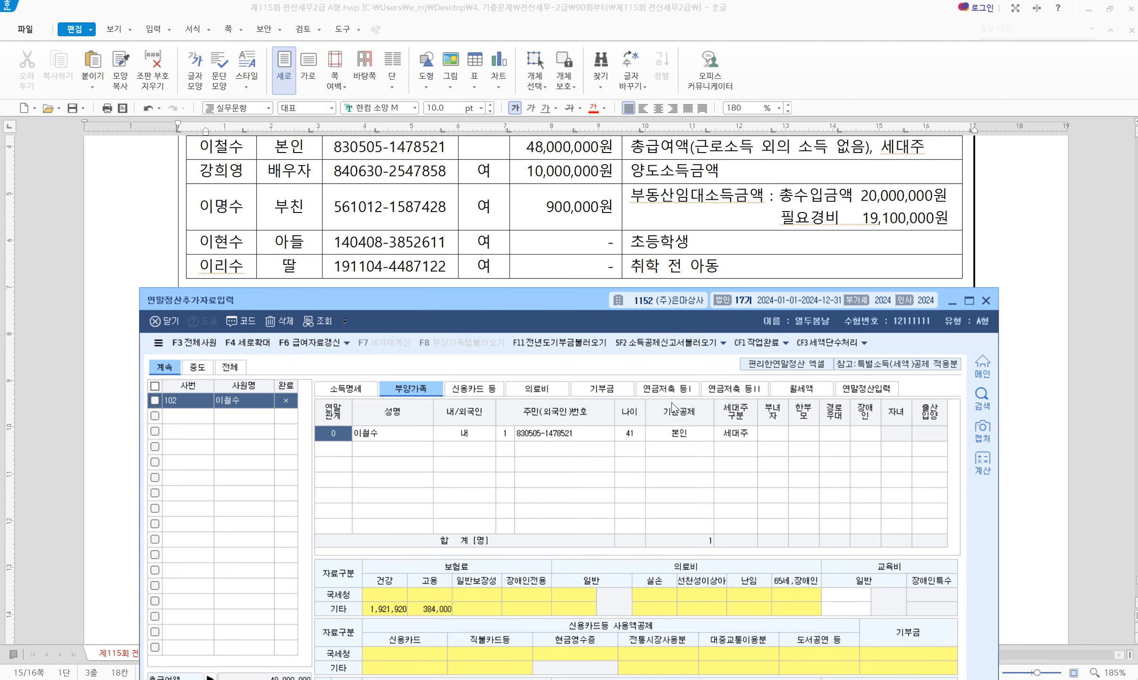
key(Return)
key(Return)
key(Return)
key(Return)
key(Return)
key(Return)
key(Return)
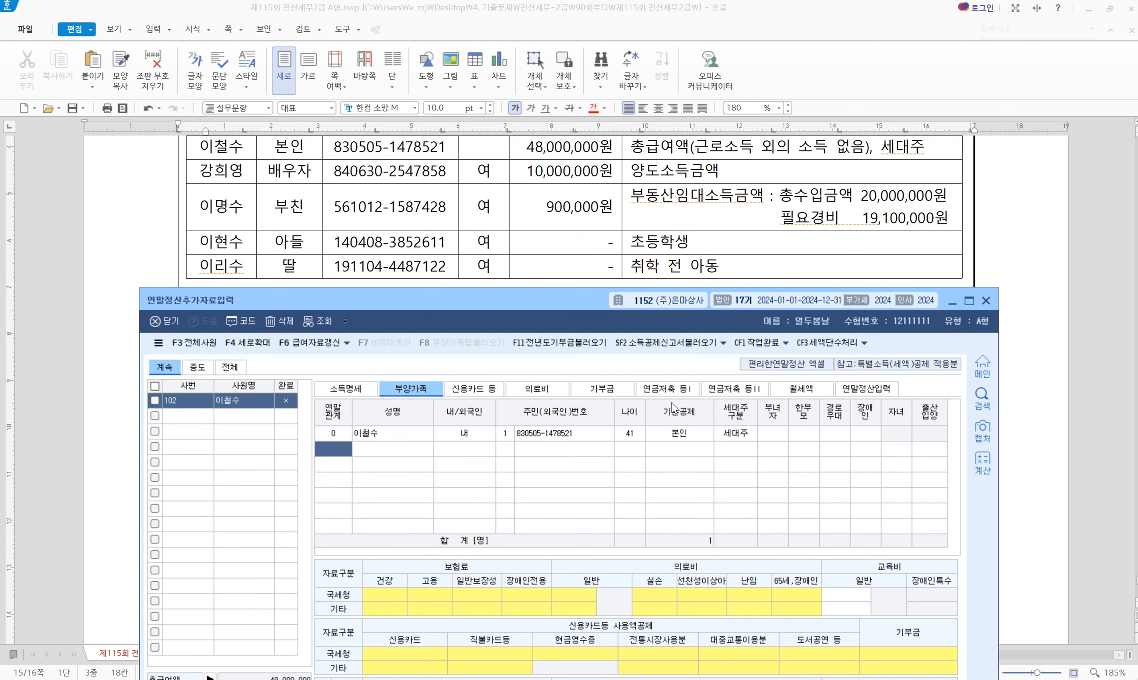
text(3)
key(Return)
key(Return)
key(Return)
key(Return)
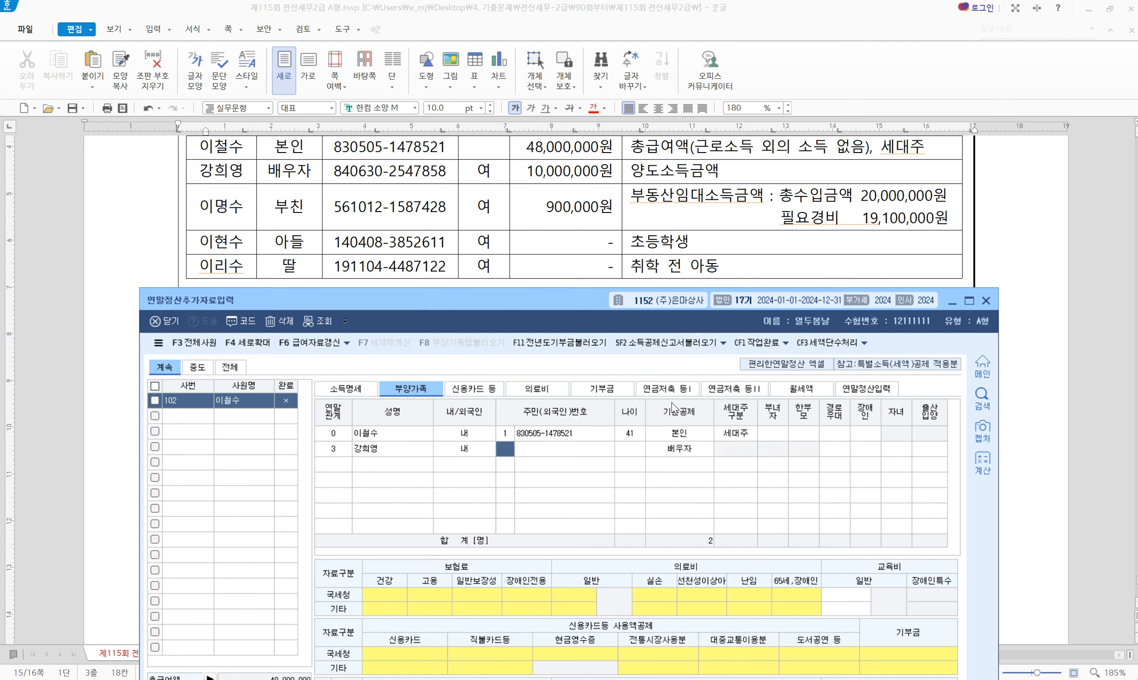
key(Return)
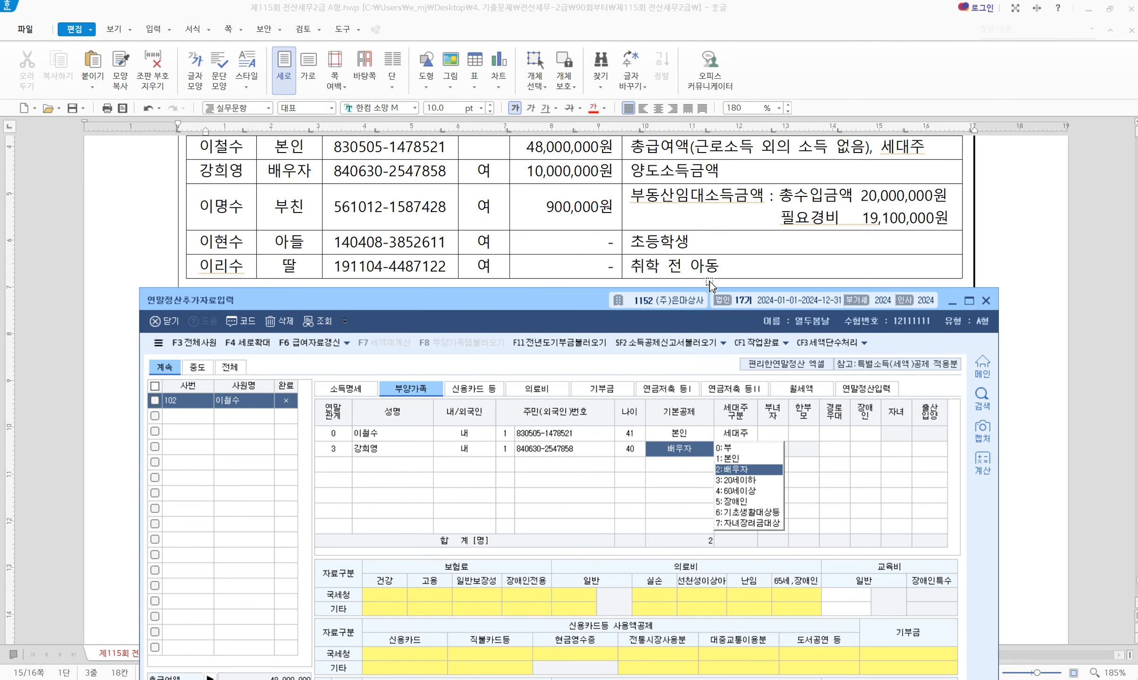
Strike through the spouse's row in the problem sheet and set her basic deduction to 부
double_click(717, 170)
click(756, 170)
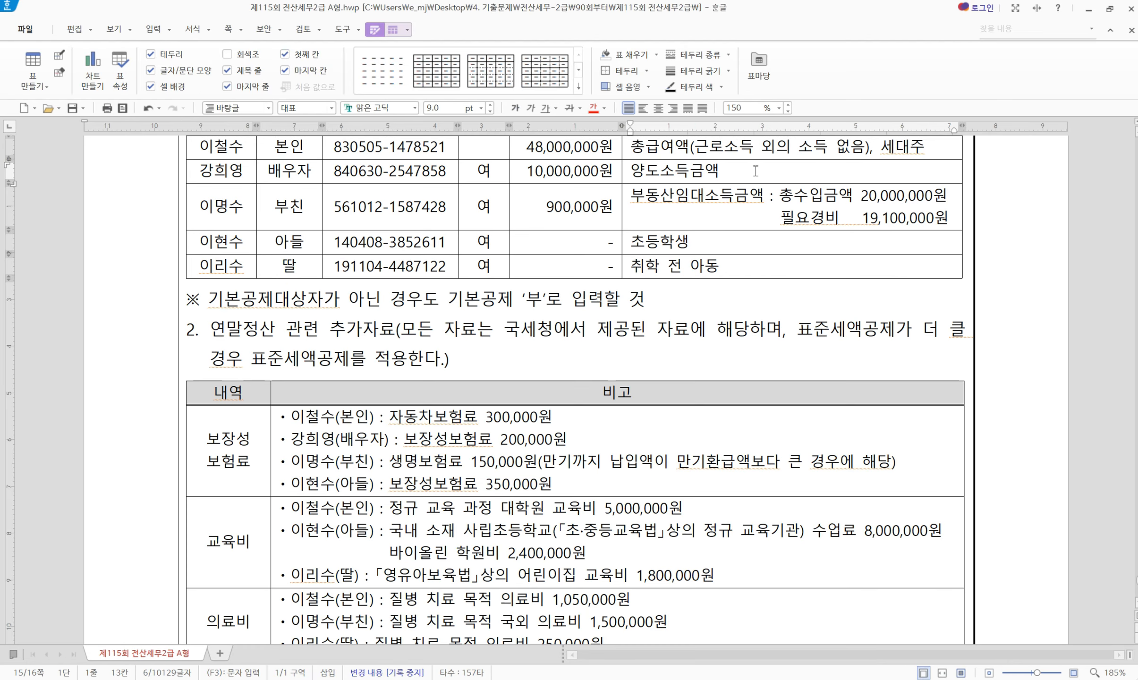
scroll(756, 171, up, 1)
drag(754, 187, 220, 192)
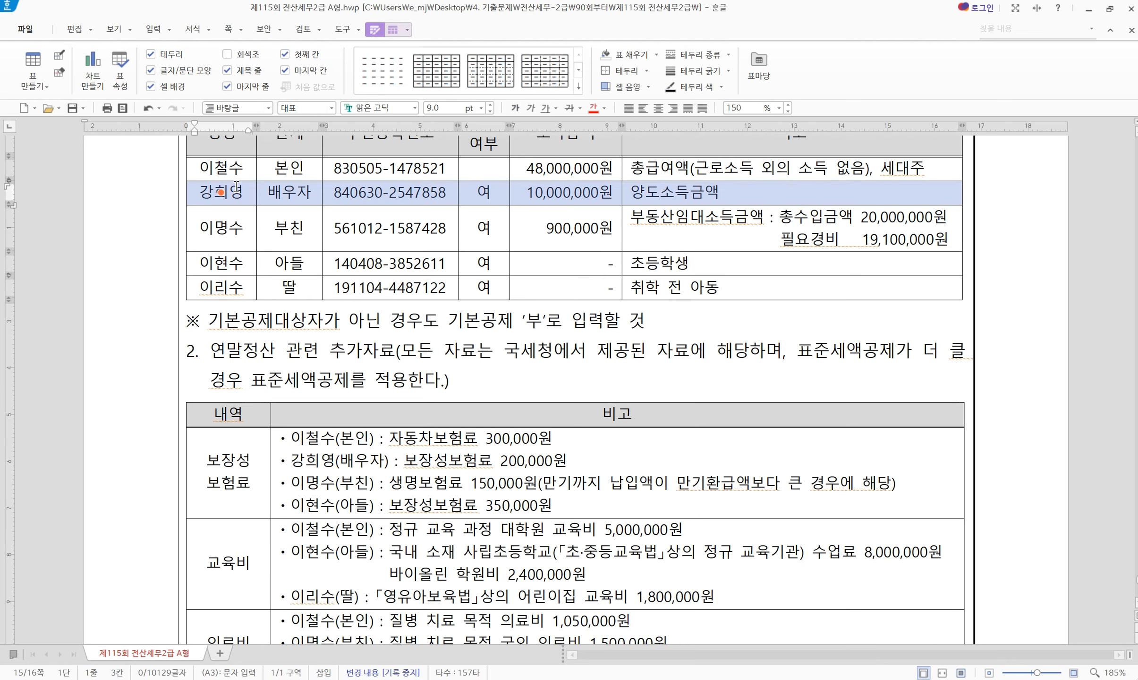
click(570, 108)
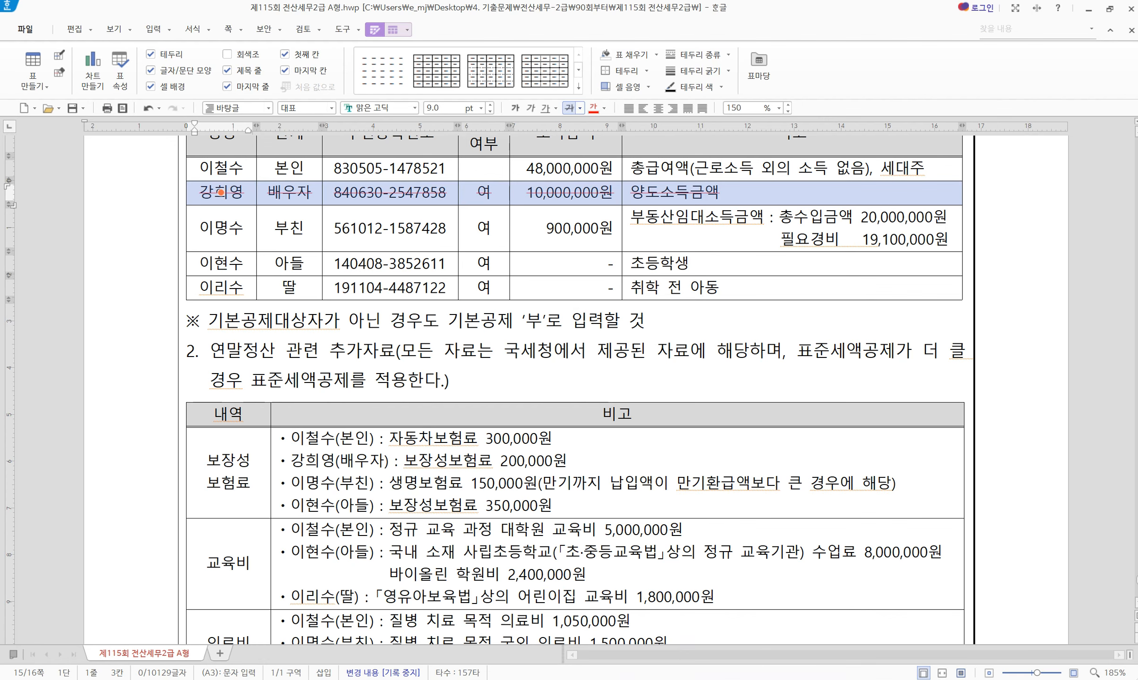
key(alt+Tab)
click(732, 454)
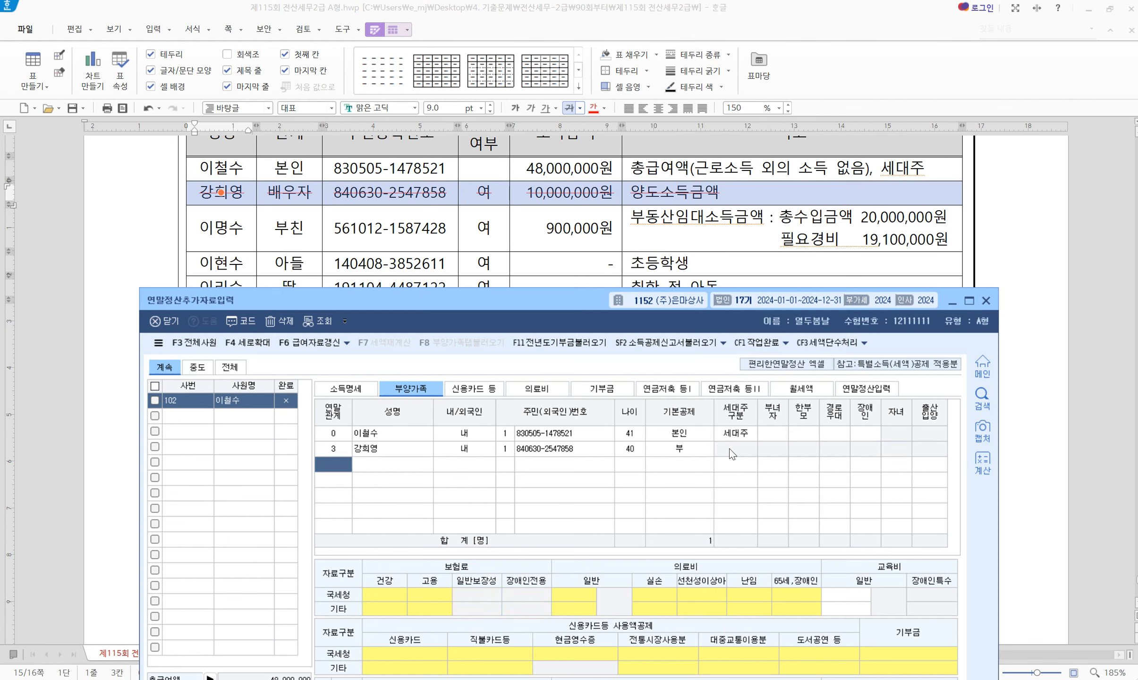
Add the father as relation 1, domestic, with his resident number, claimed under 60세이상
text(4)
key(Return)
key(Left)
text(1)
key(Return)
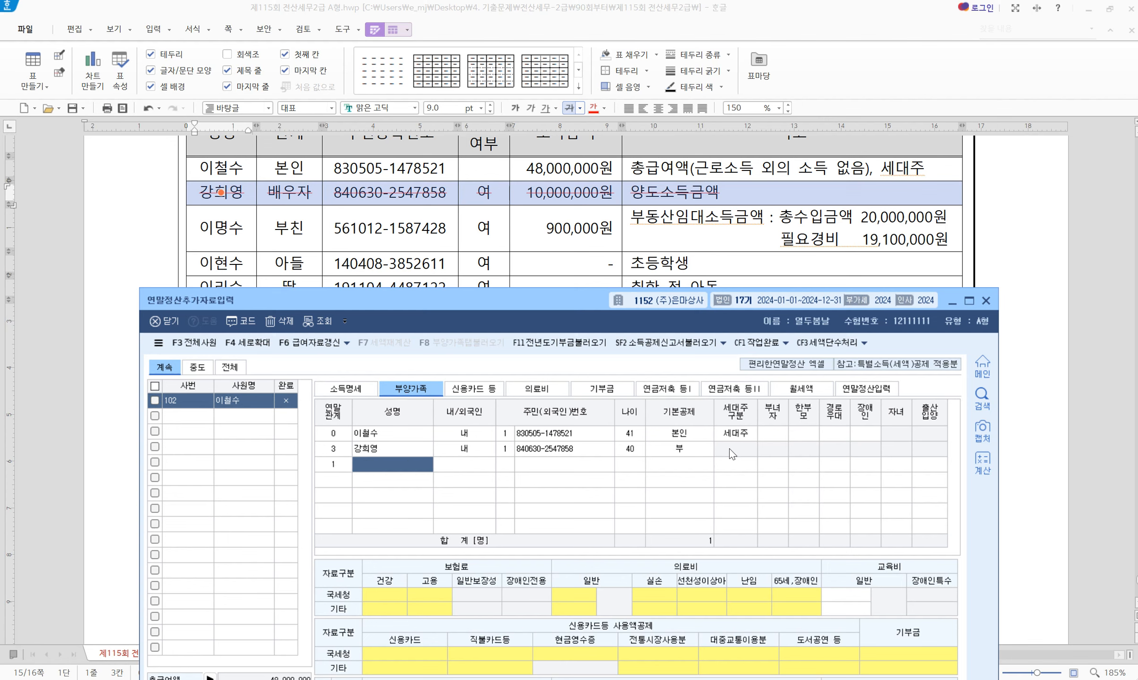
key(Return)
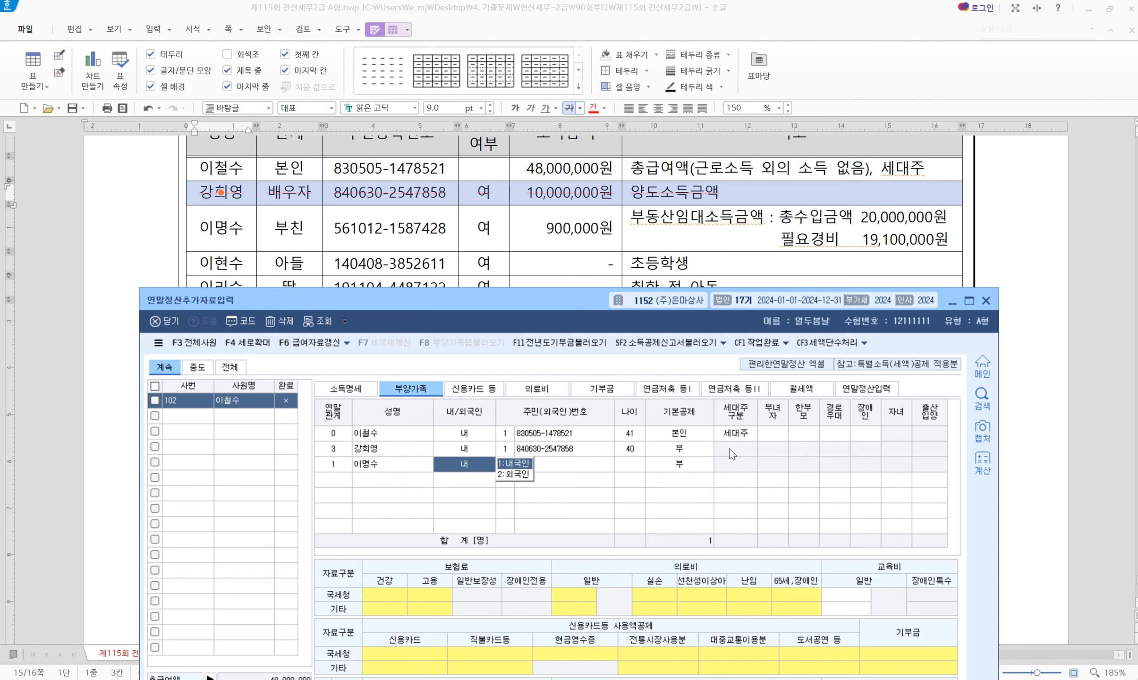
key(Return)
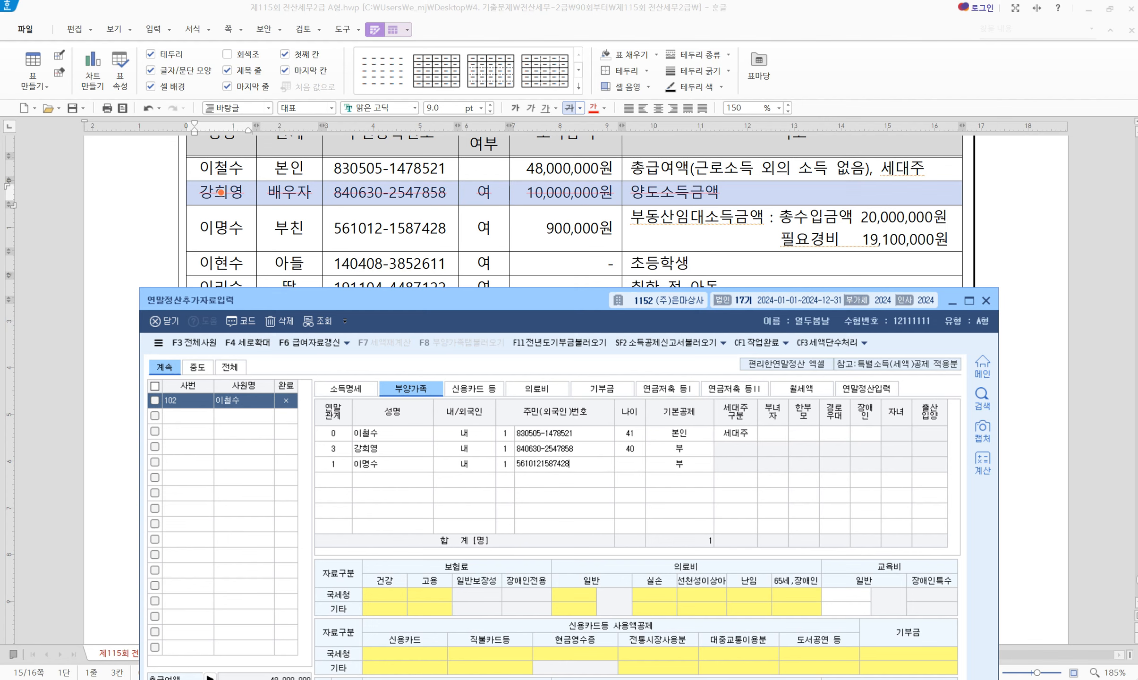
key(Return)
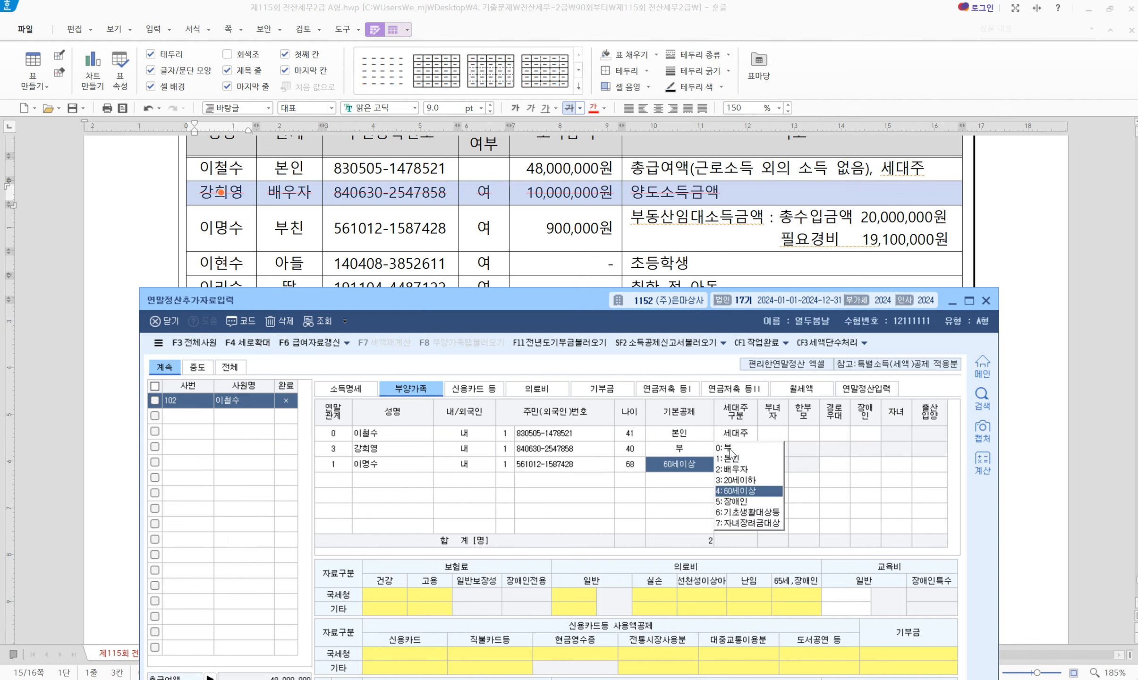
key(Return)
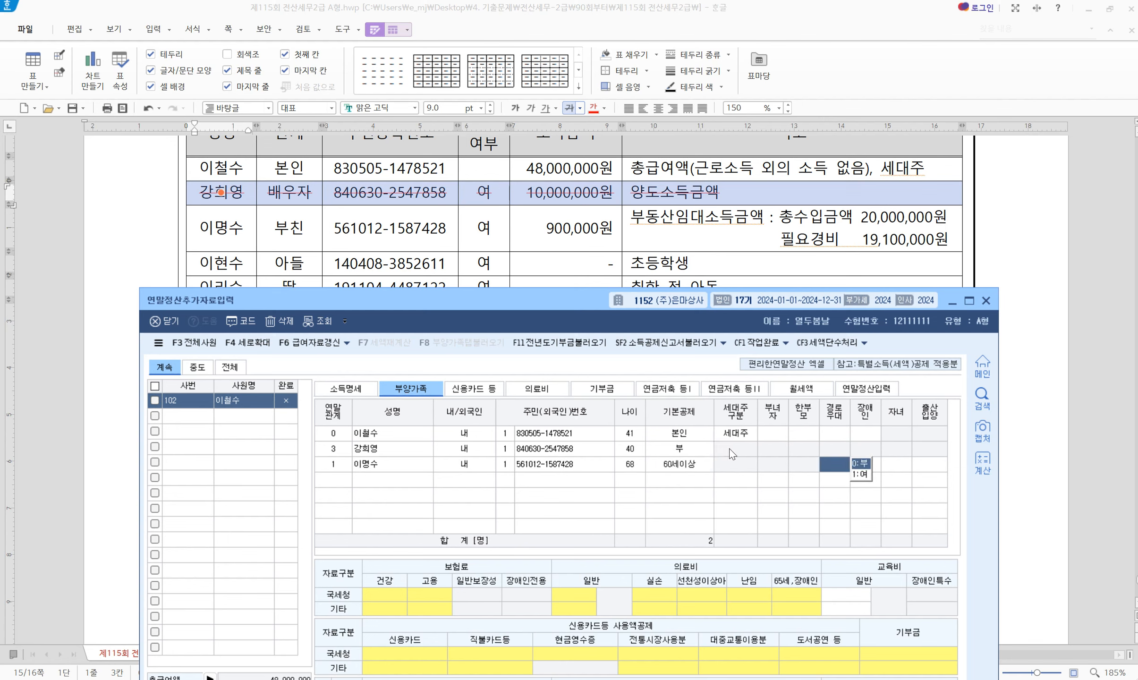
key(Return)
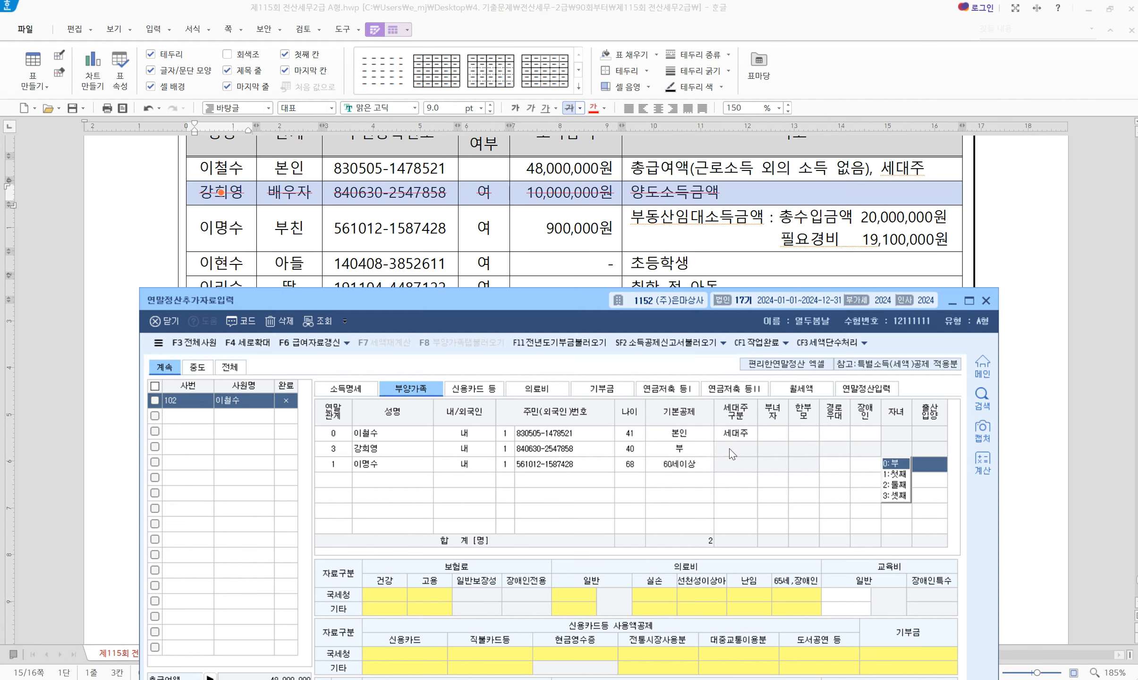
key(Return)
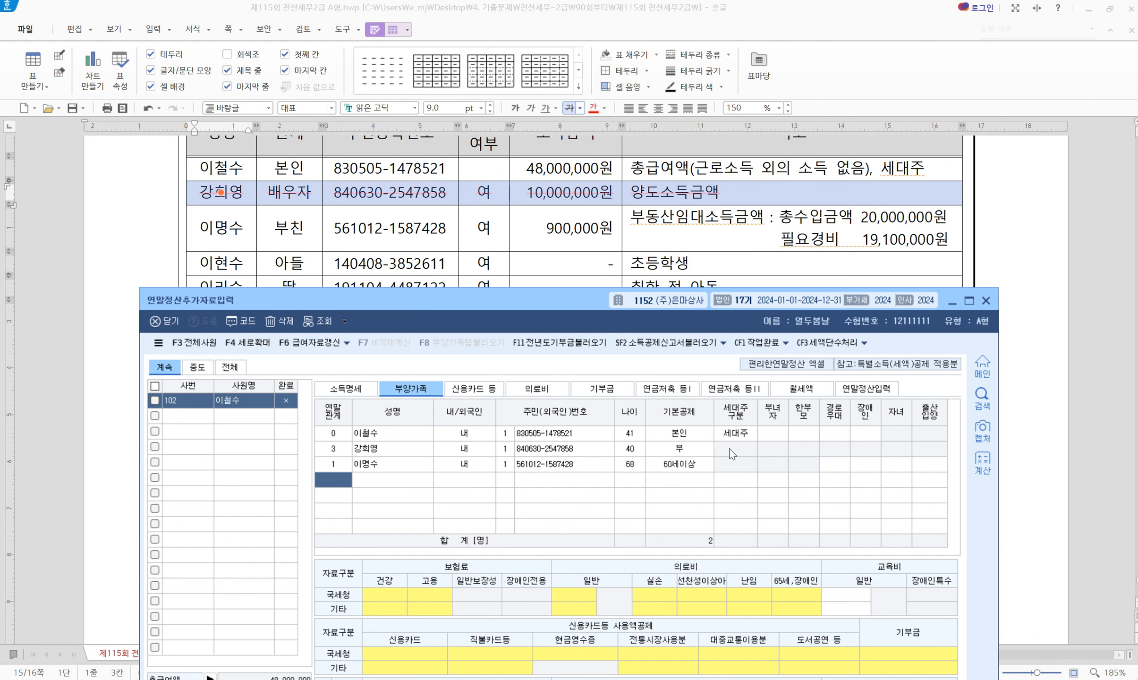
Begin the son's dependant row with relation code 4
drag(496, 307, 486, 314)
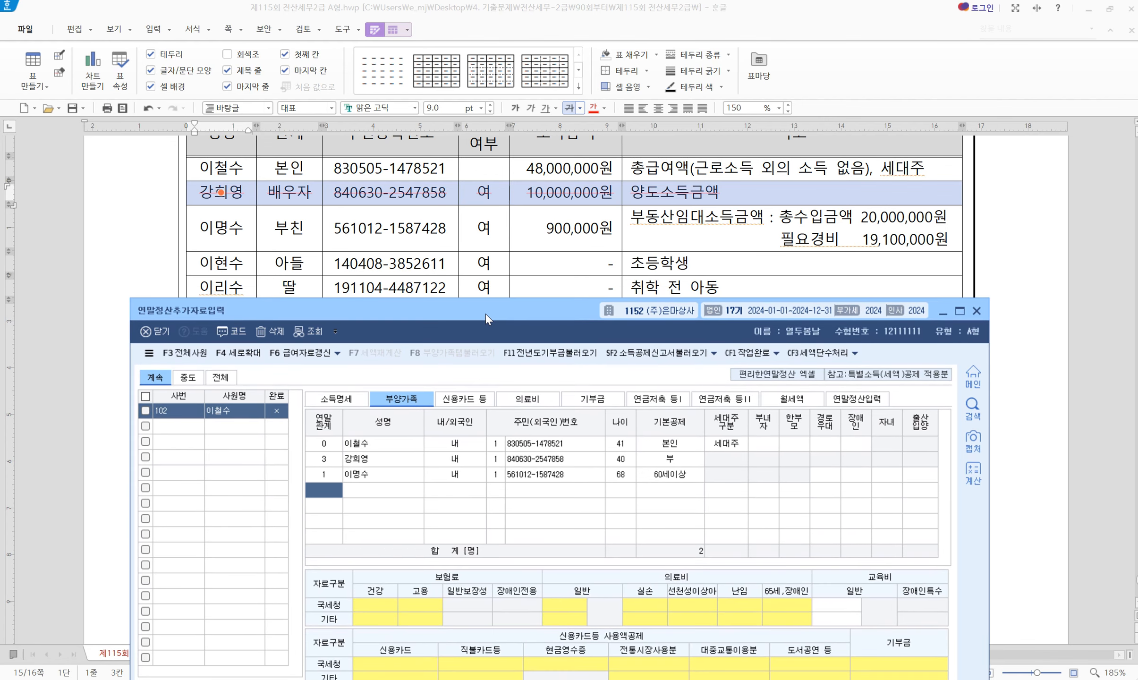
drag(485, 314, 498, 322)
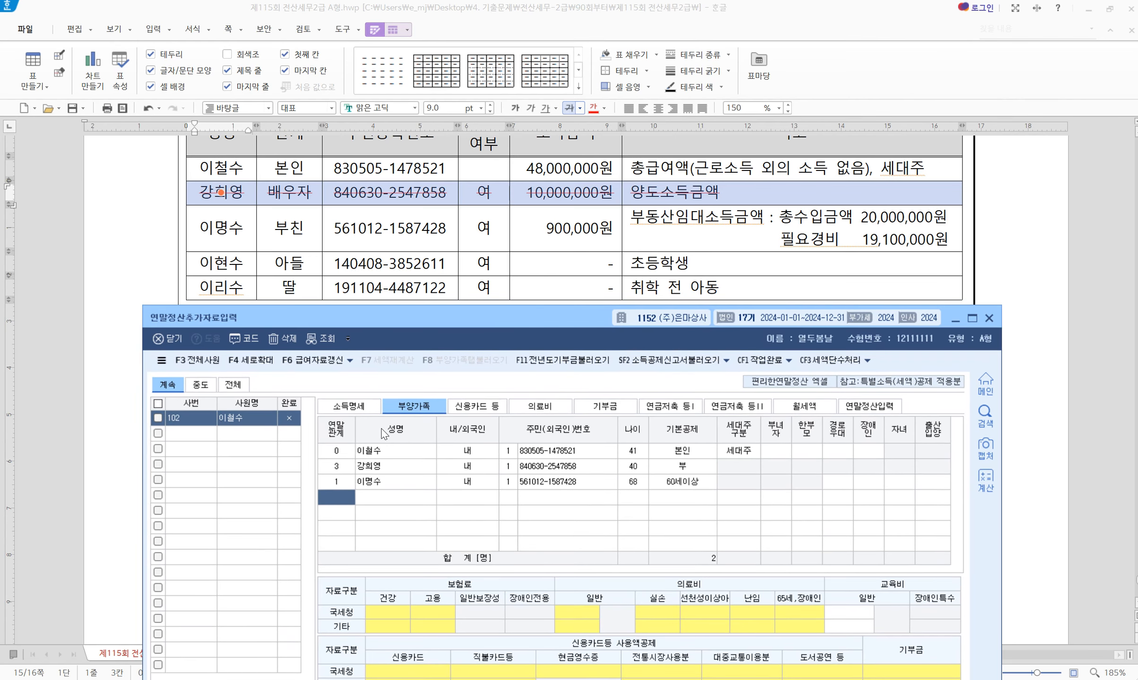
key(Return)
Complete the son's row: name, domestic, corrected resident number, 20세이하, marked as a child
key(Return)
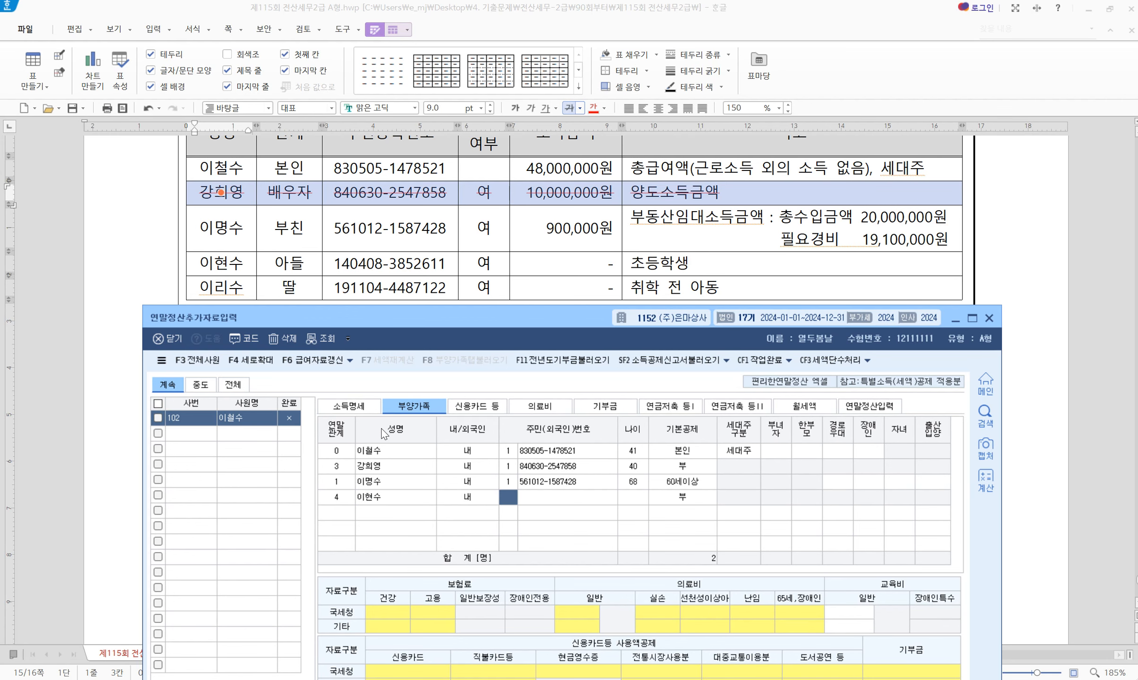
text(1)
key(Return)
key(Return)
key(Return)
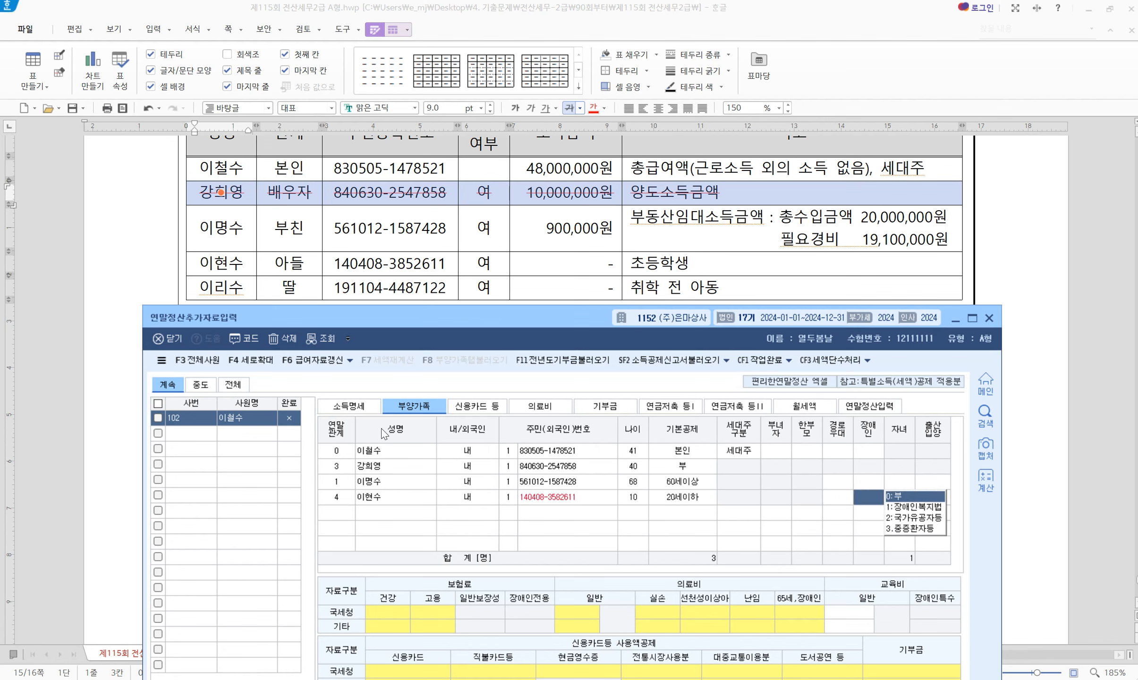
key(Return)
key(Return)
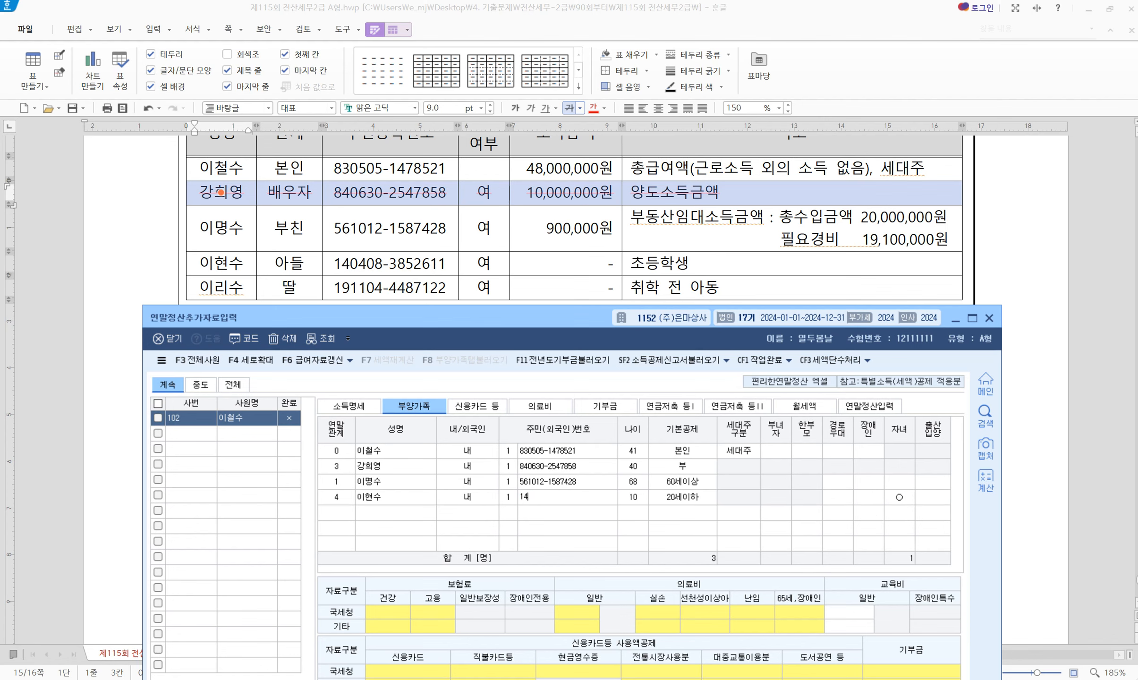
key(Return)
key(Return)
key(Return)
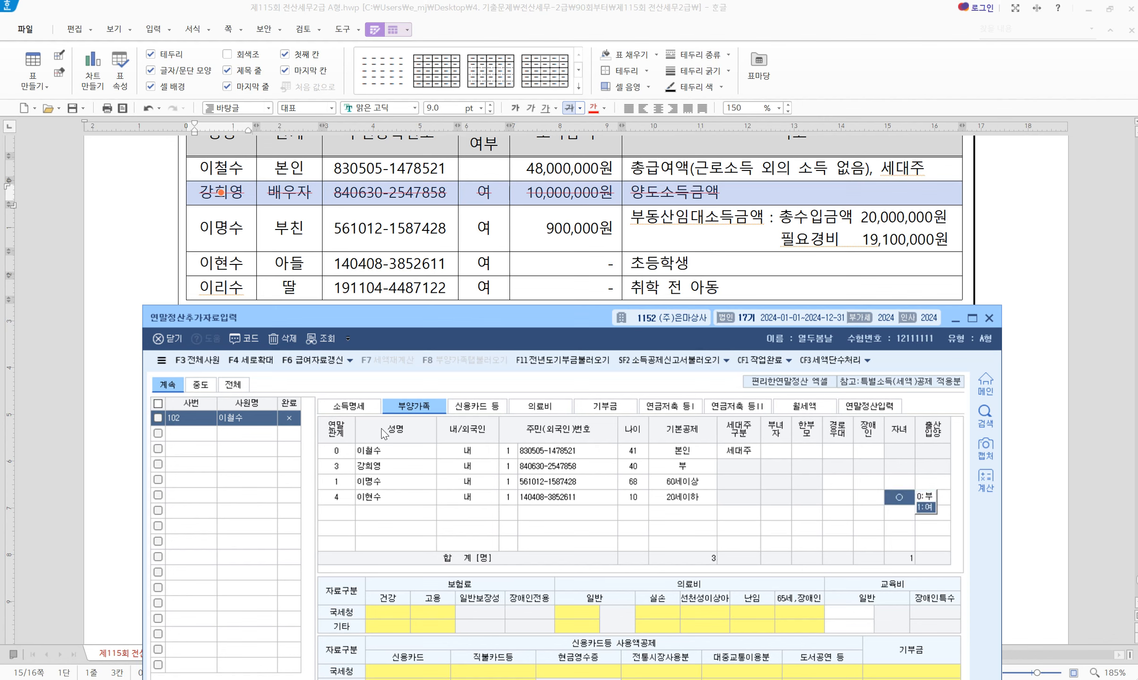
key(Return)
text(4)
Add the daughter as relation 4, domestic, with her resident number under 20세이하
key(Return)
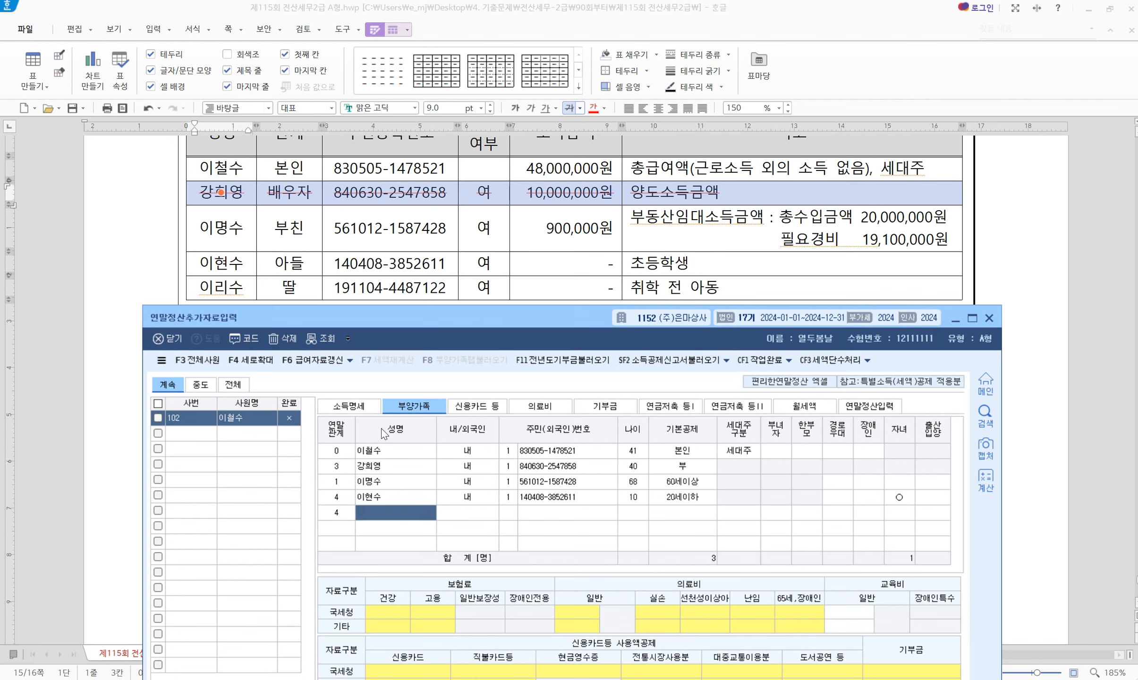
key(Return)
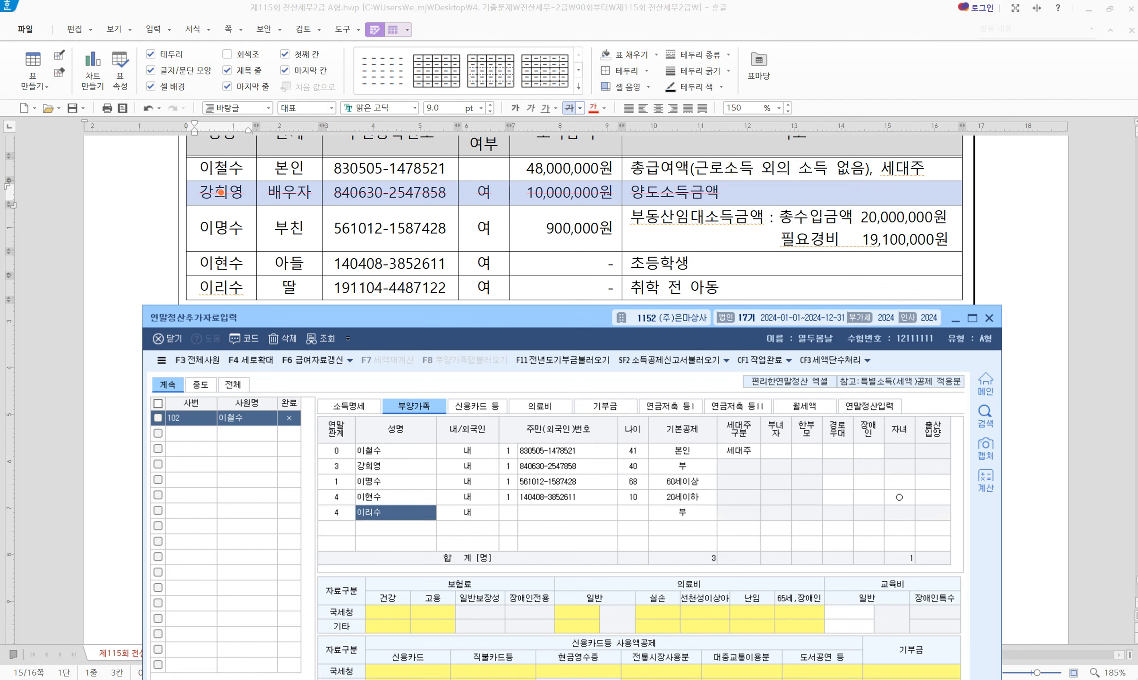
text(1)
key(Return)
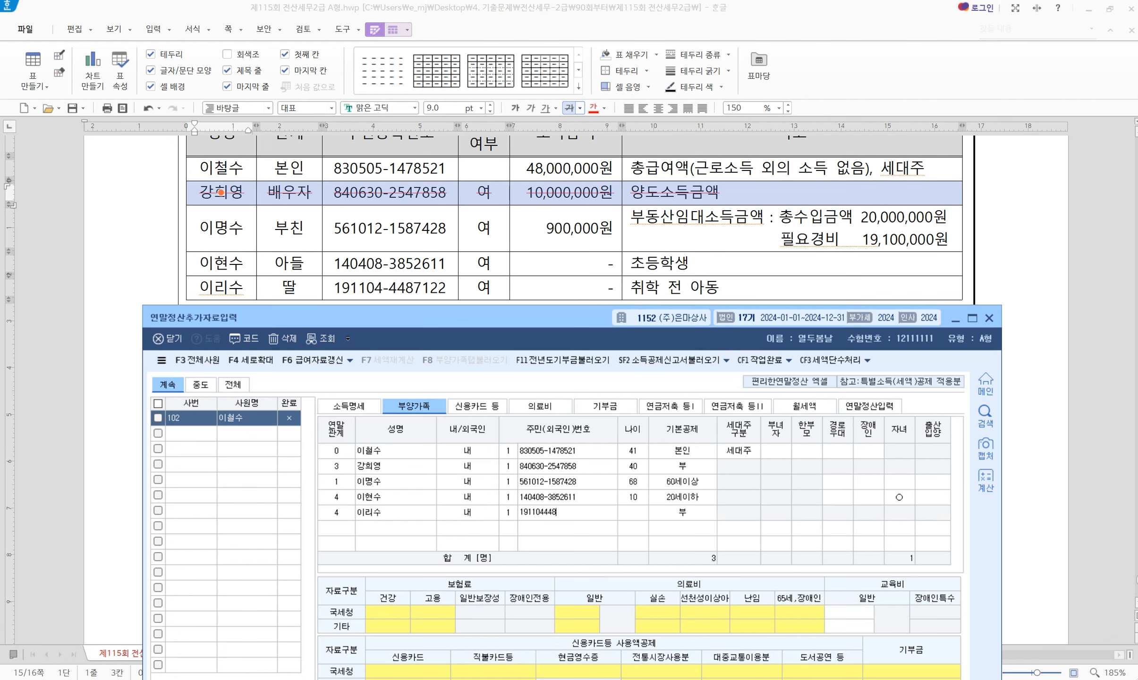
key(Return)
key(Return)
key(Return)
key(Return)
key(Return)
key(Return)
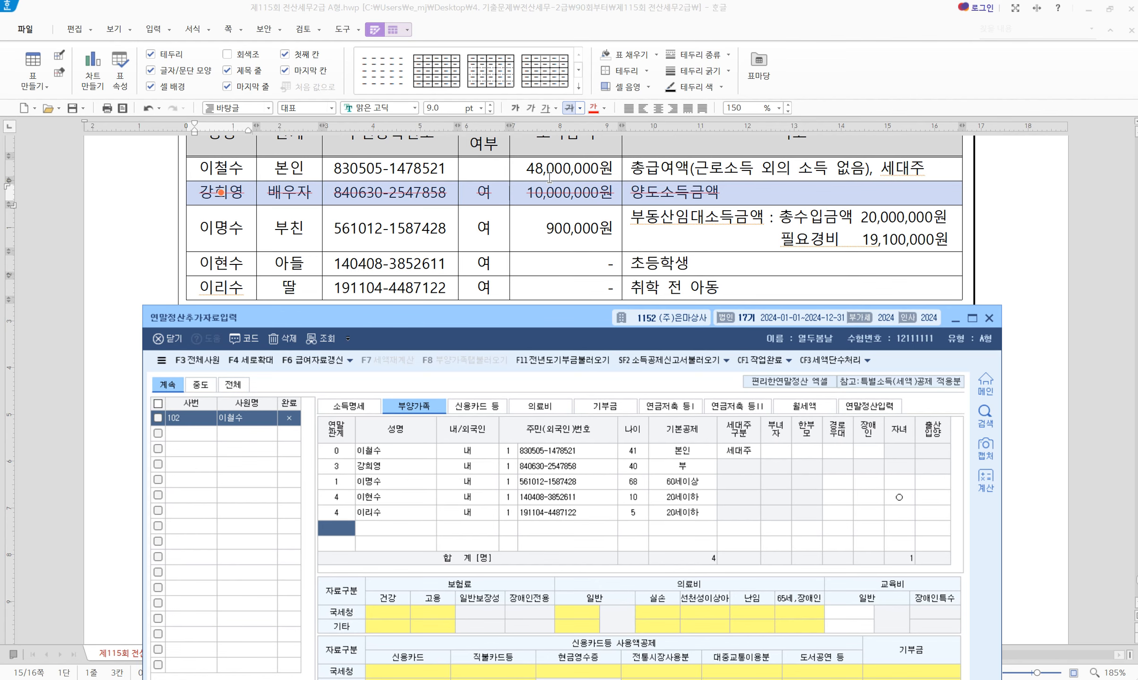
scroll(447, 265, down, 5)
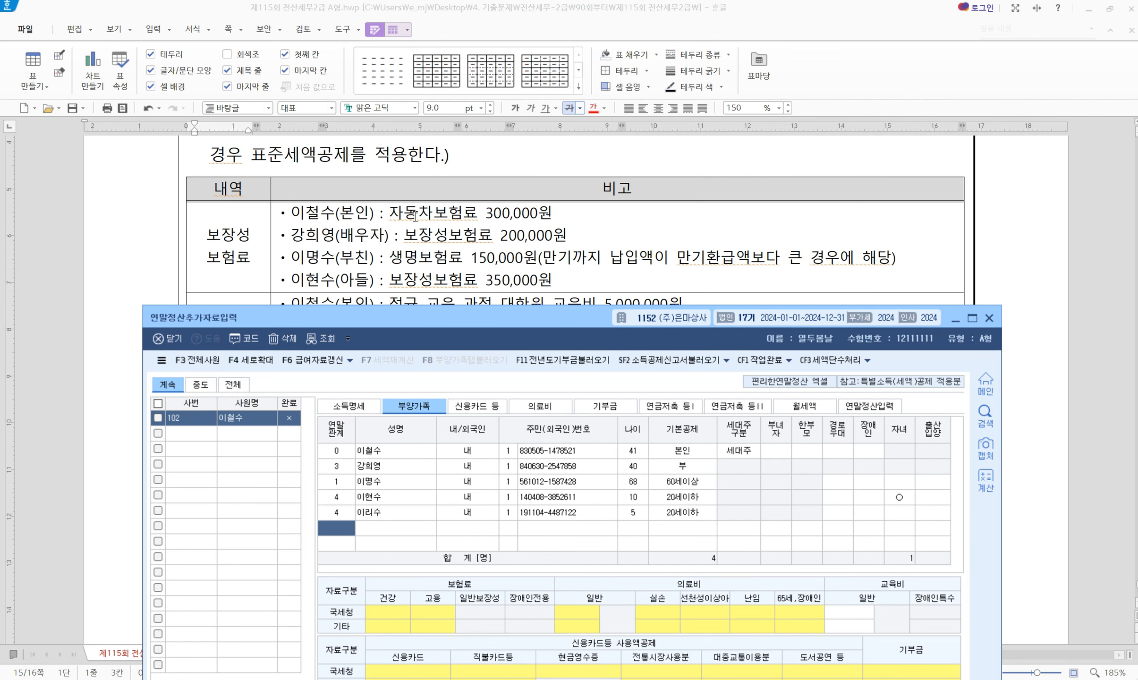
Strike out the spouse's 200,000원 protective insurance line and review the father's insurance line
click(352, 237)
triple_click(352, 236)
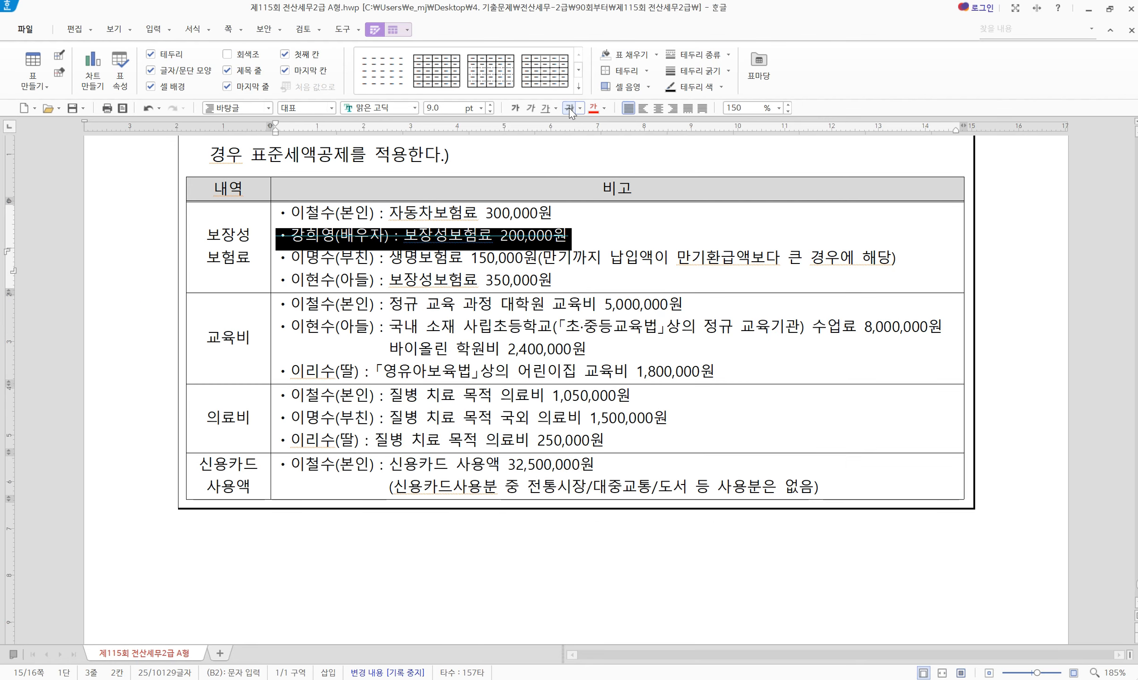
key(Delete)
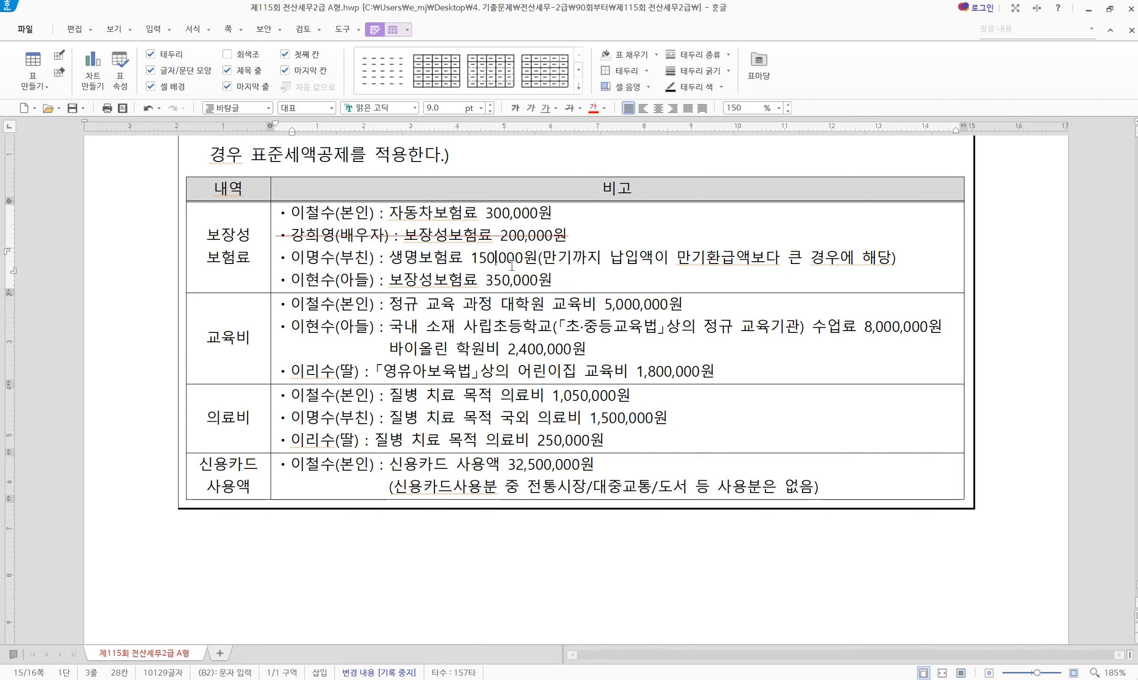
drag(405, 258, 468, 259)
click(537, 257)
drag(877, 258, 542, 262)
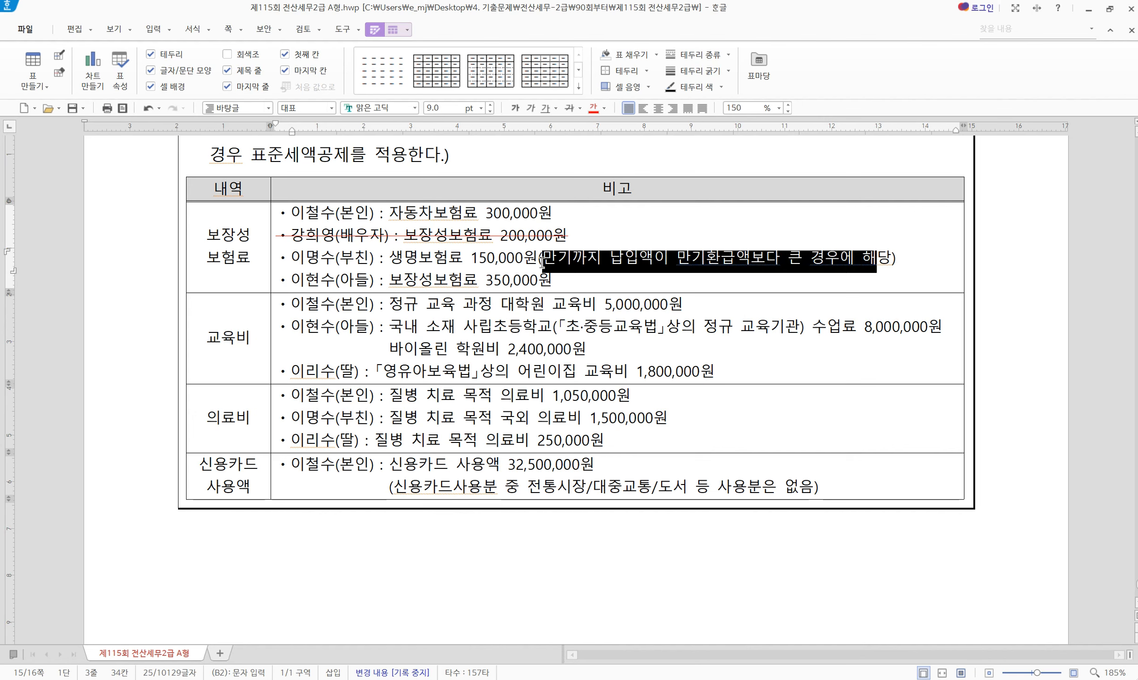
click(481, 266)
click(420, 282)
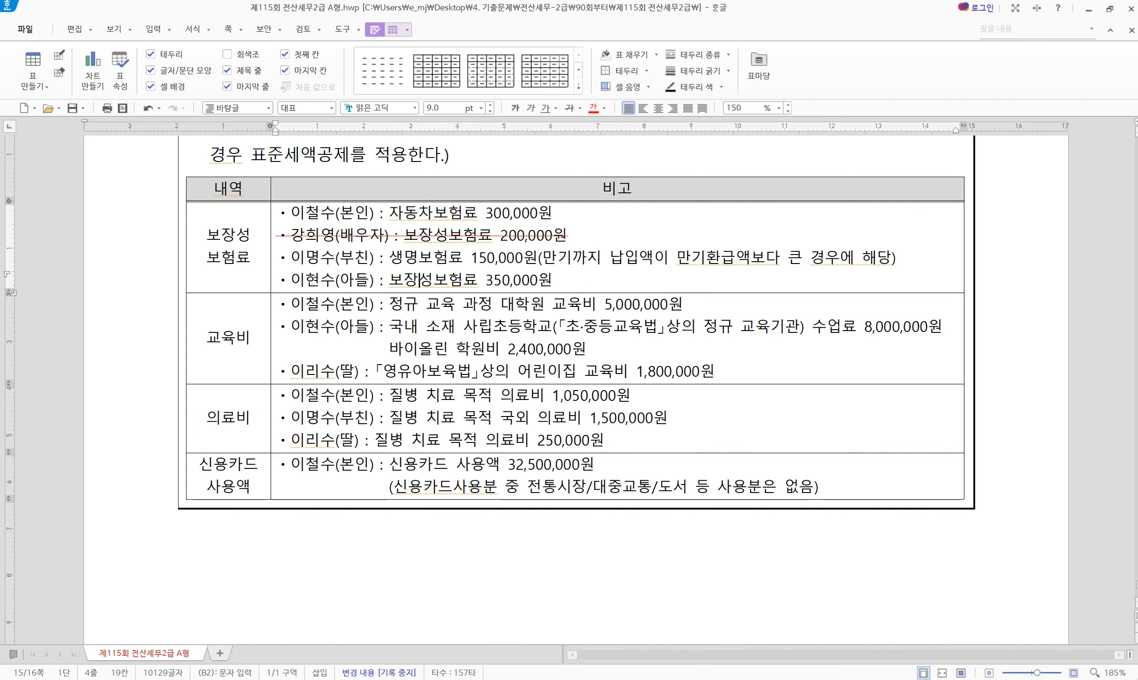
key(alt+Tab)
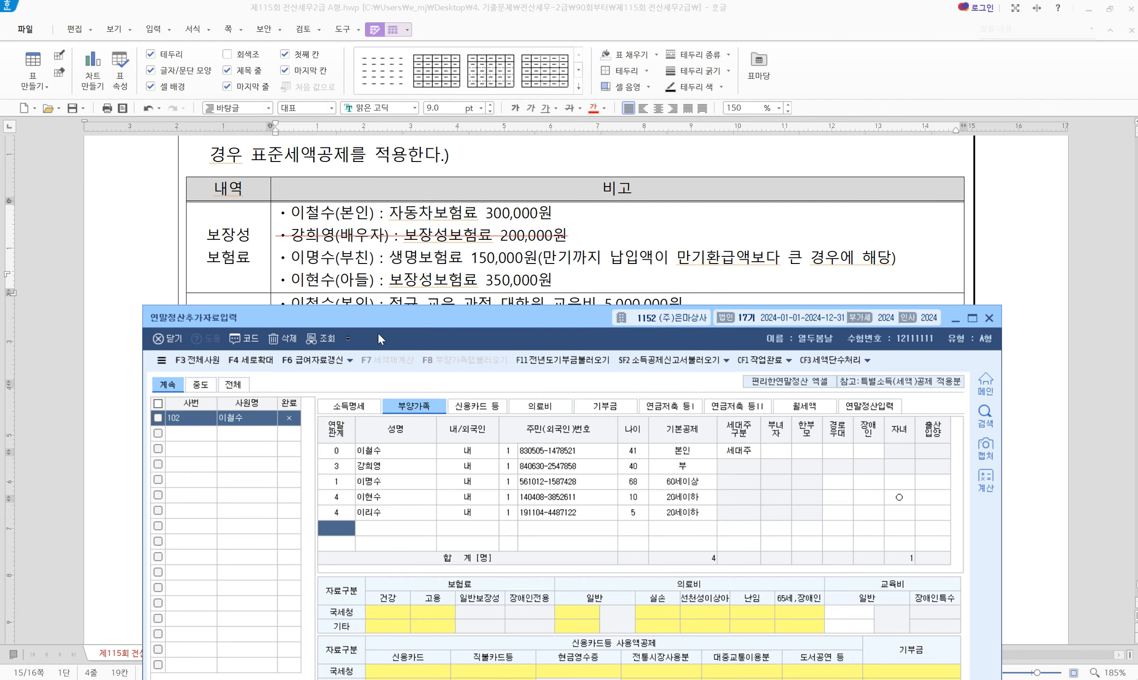
Enter 300,000 general protective insurance for the employee himself
drag(381, 325, 372, 313)
click(371, 439)
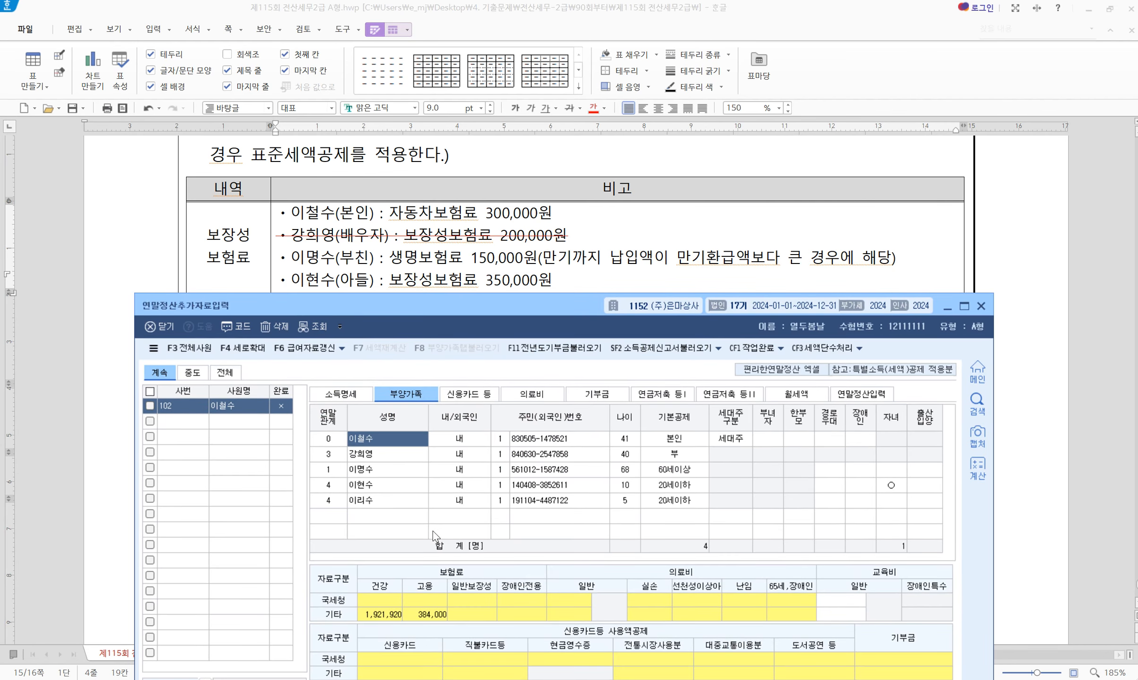
scroll(471, 195, up, 3)
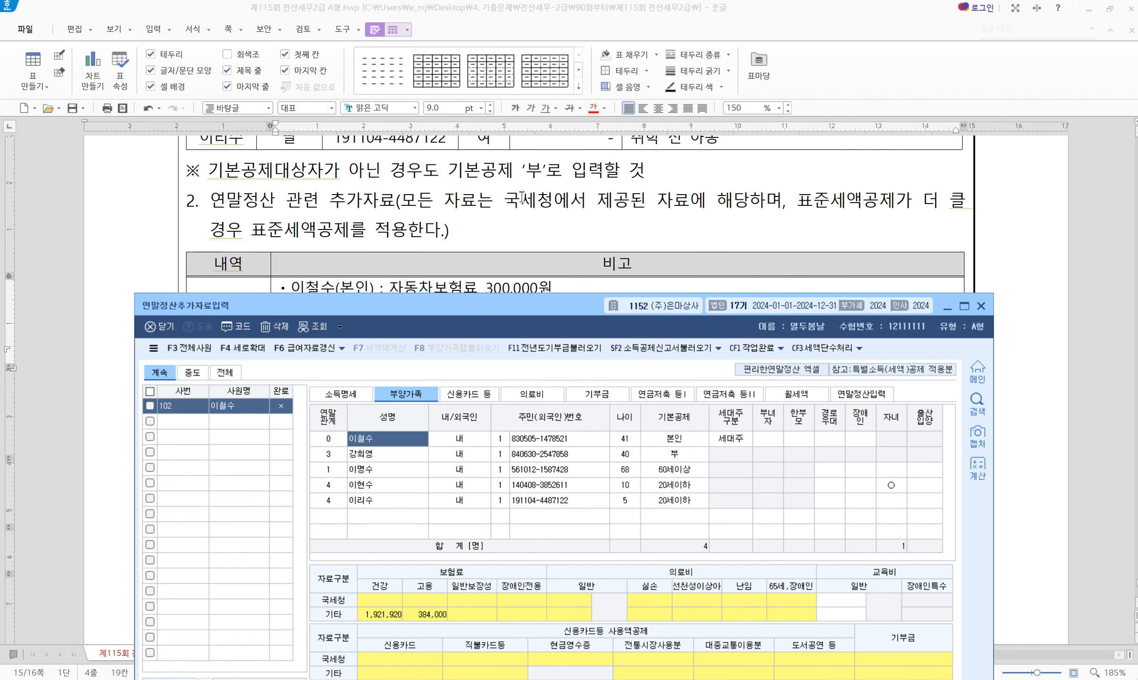
scroll(577, 237, down, 3)
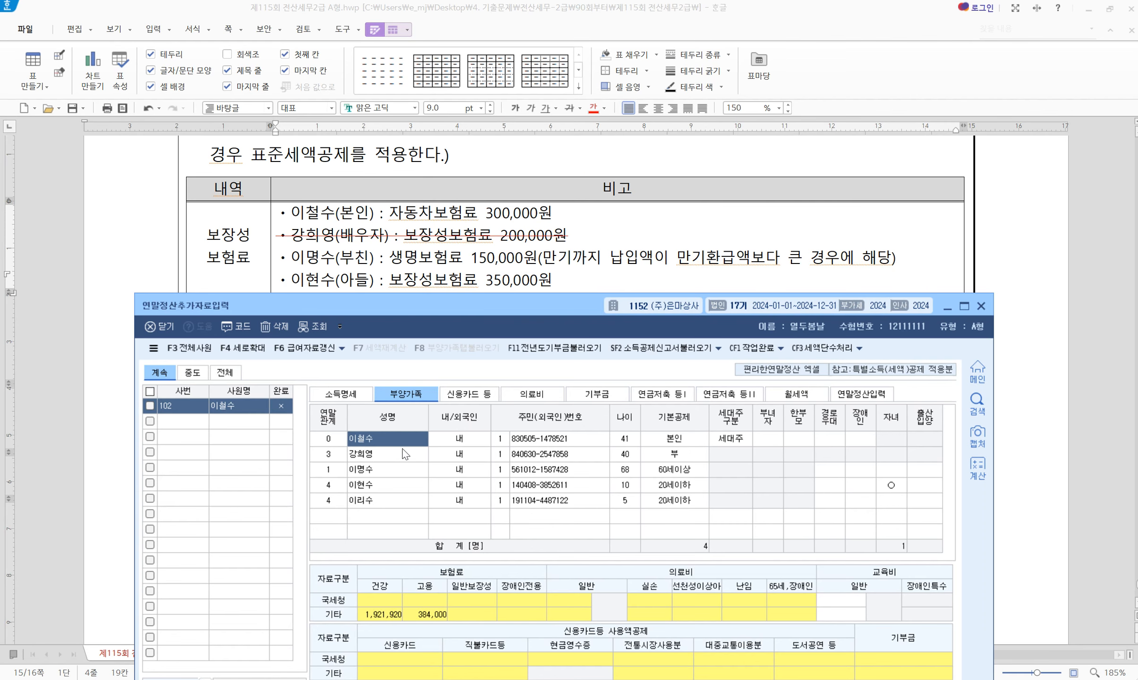
click(466, 597)
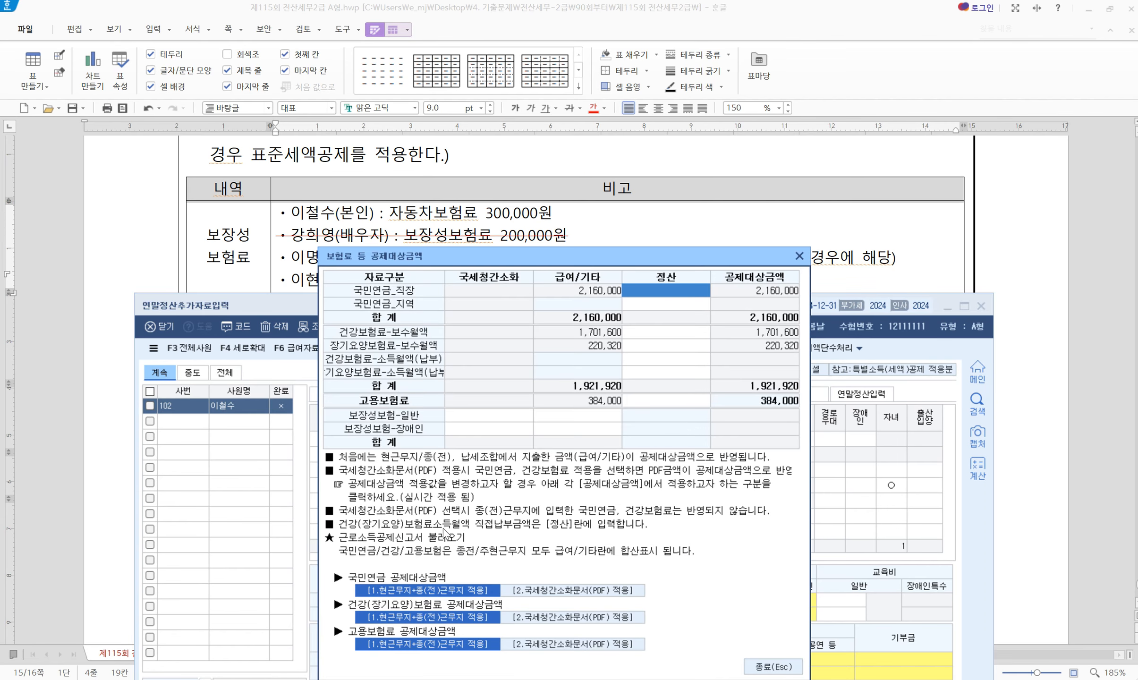
click(469, 415)
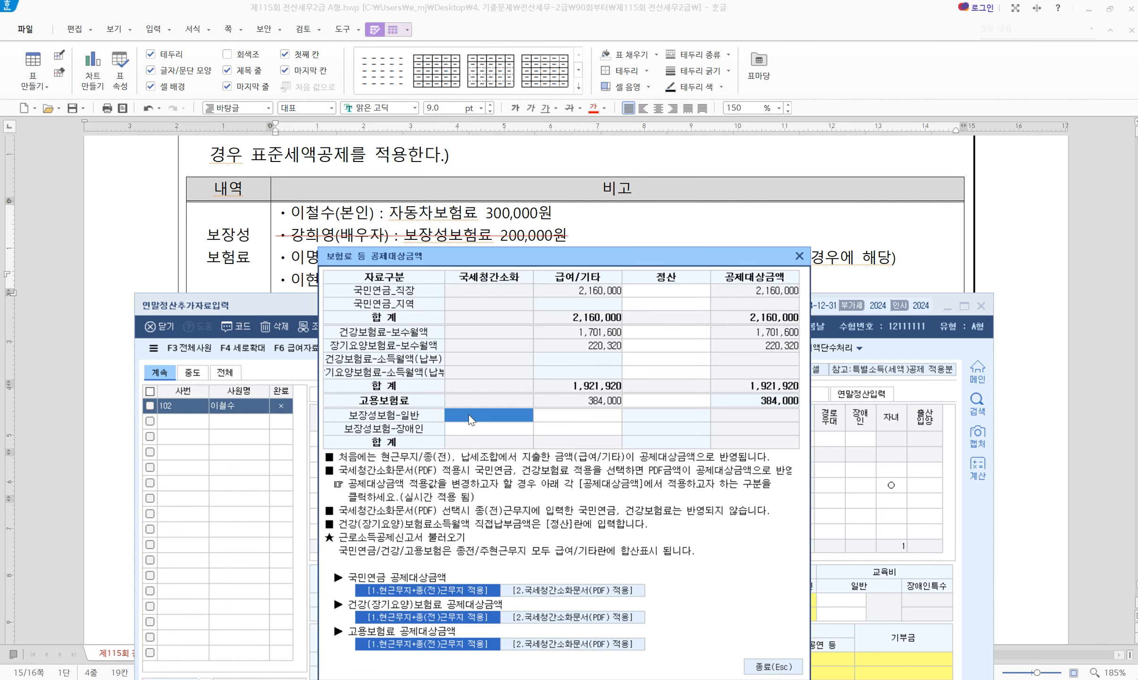
text(300,000)
key(Return)
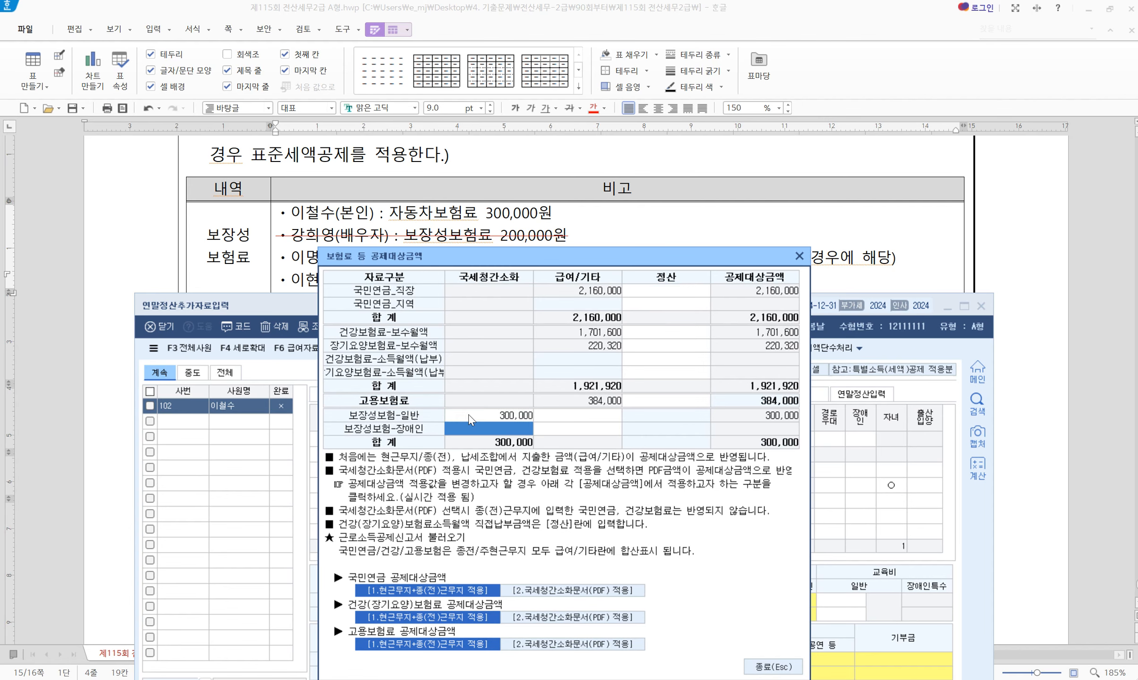
click(774, 667)
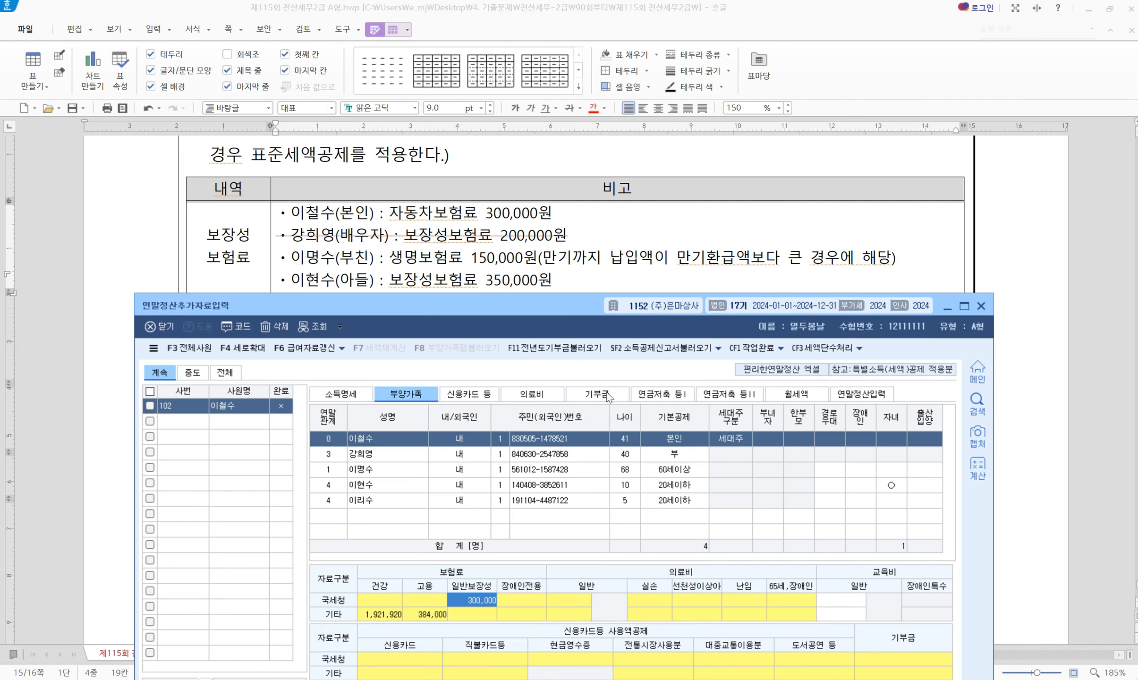
Enter 150,000 general protective insurance for the father
scroll(522, 242, down, 3)
drag(468, 311, 465, 282)
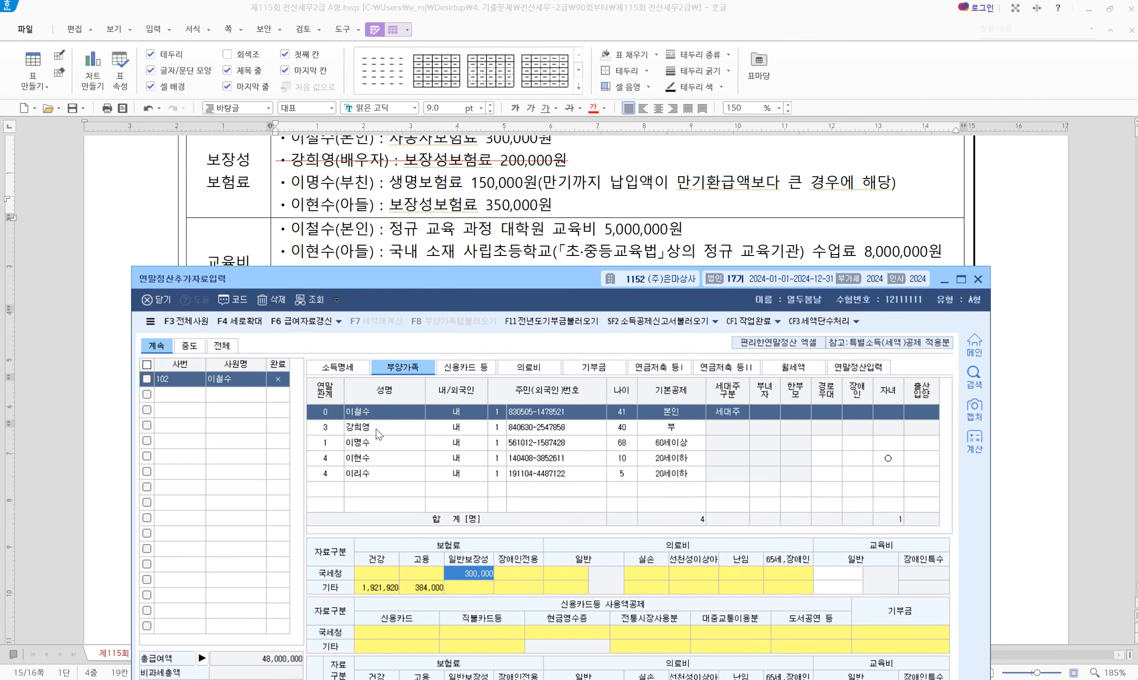
click(365, 444)
click(465, 581)
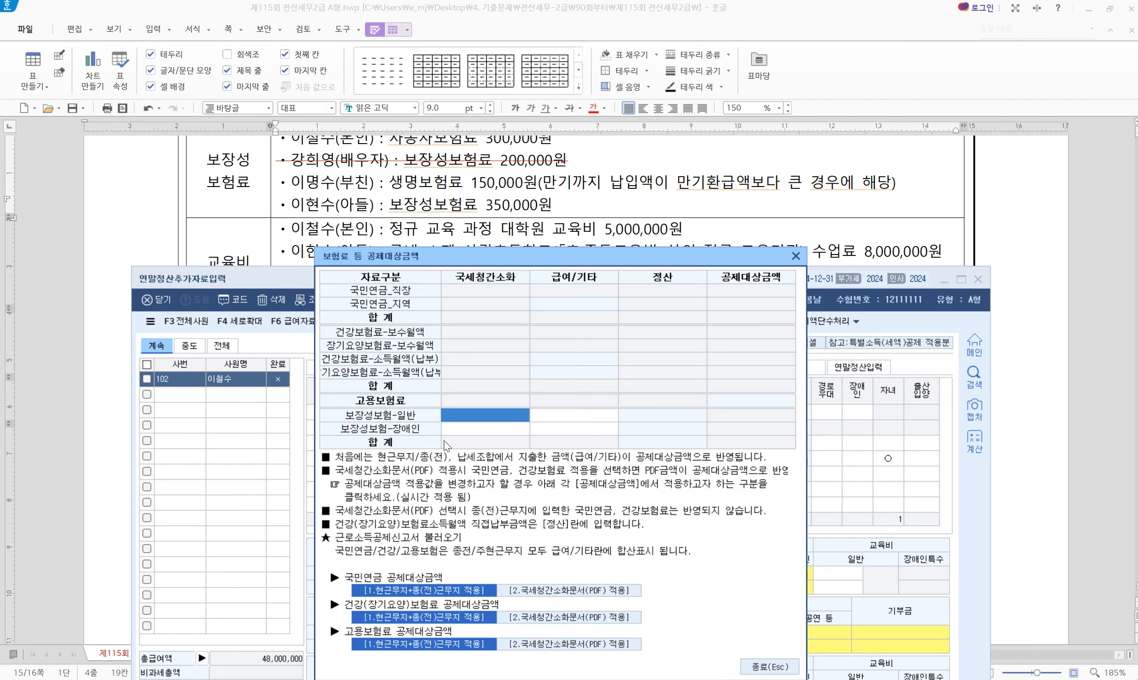
text(150,000)
key(Return)
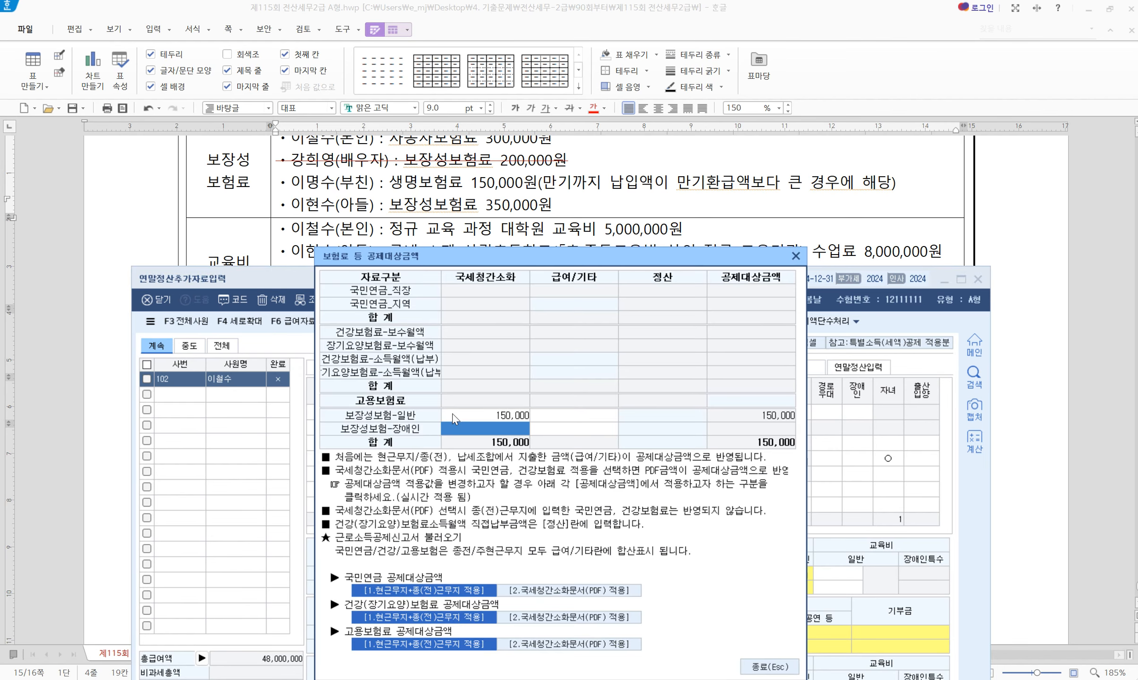
click(767, 667)
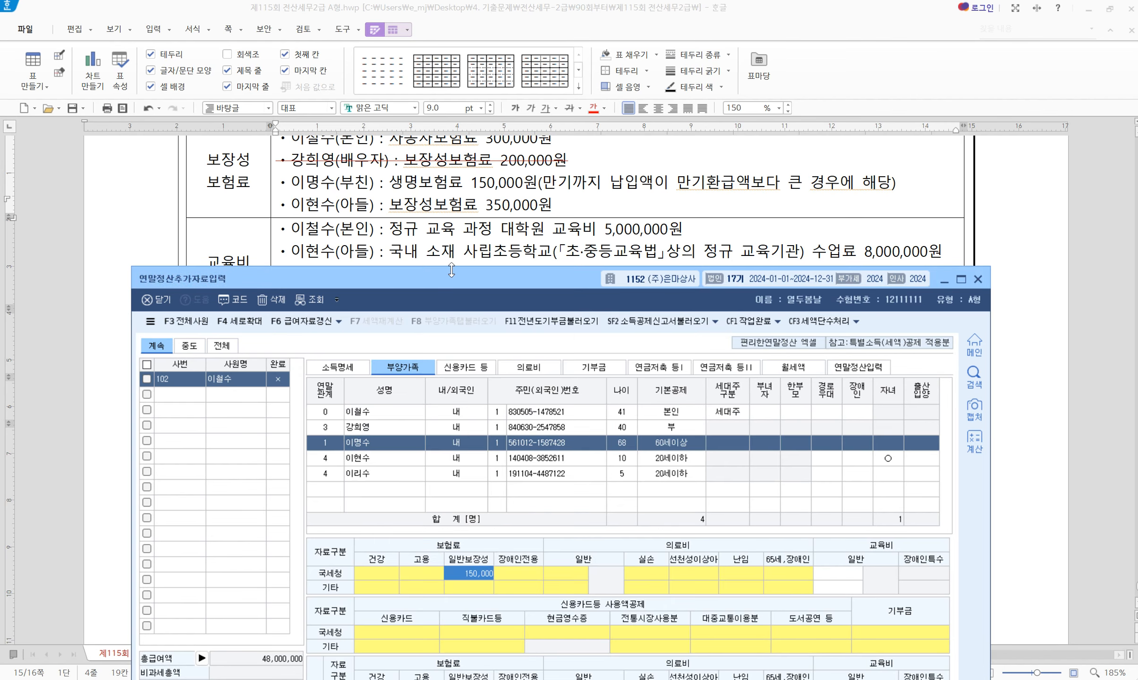
Enter 350,000 general protective insurance for the son
click(374, 465)
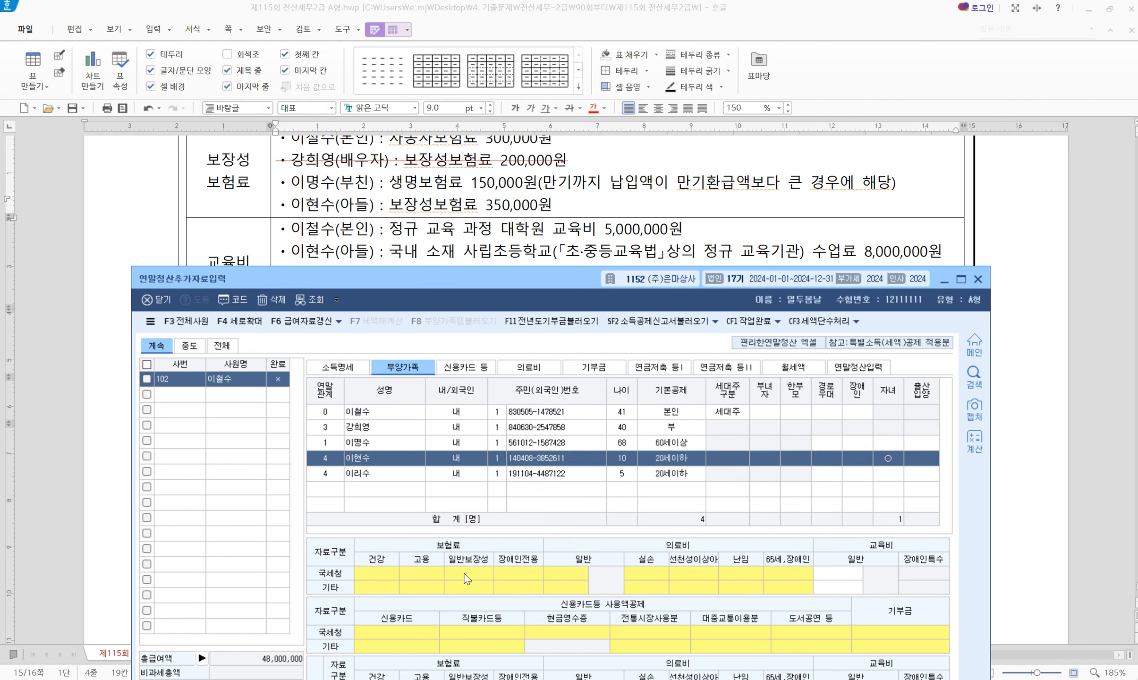
click(469, 573)
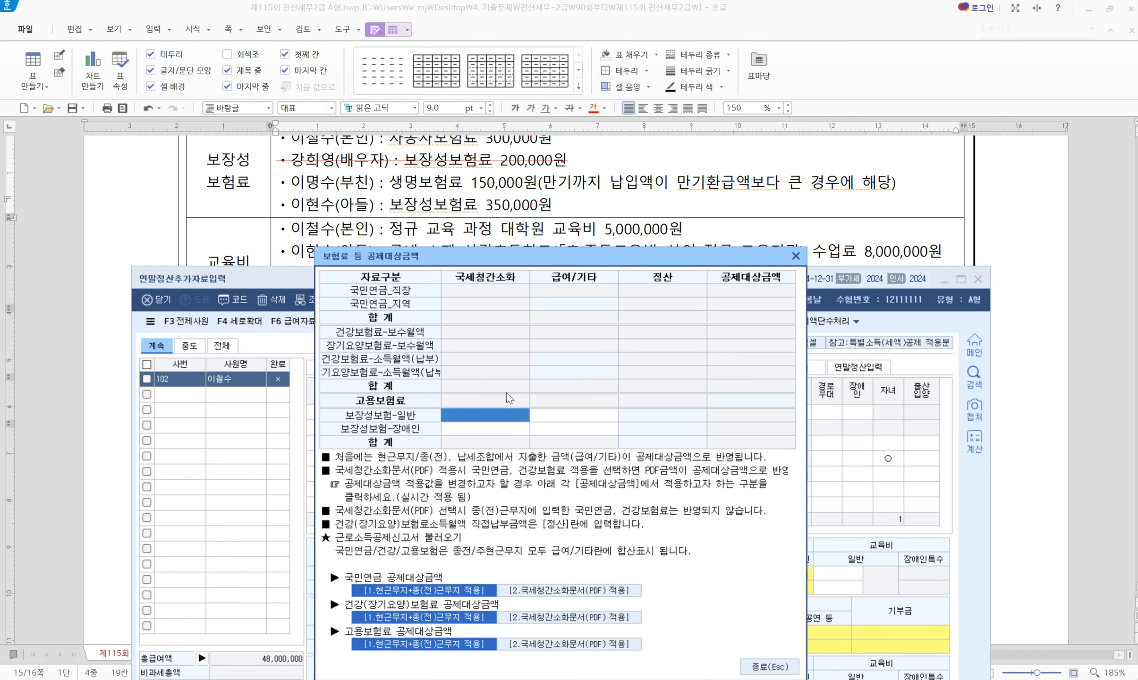
text(3500000)
key(Return)
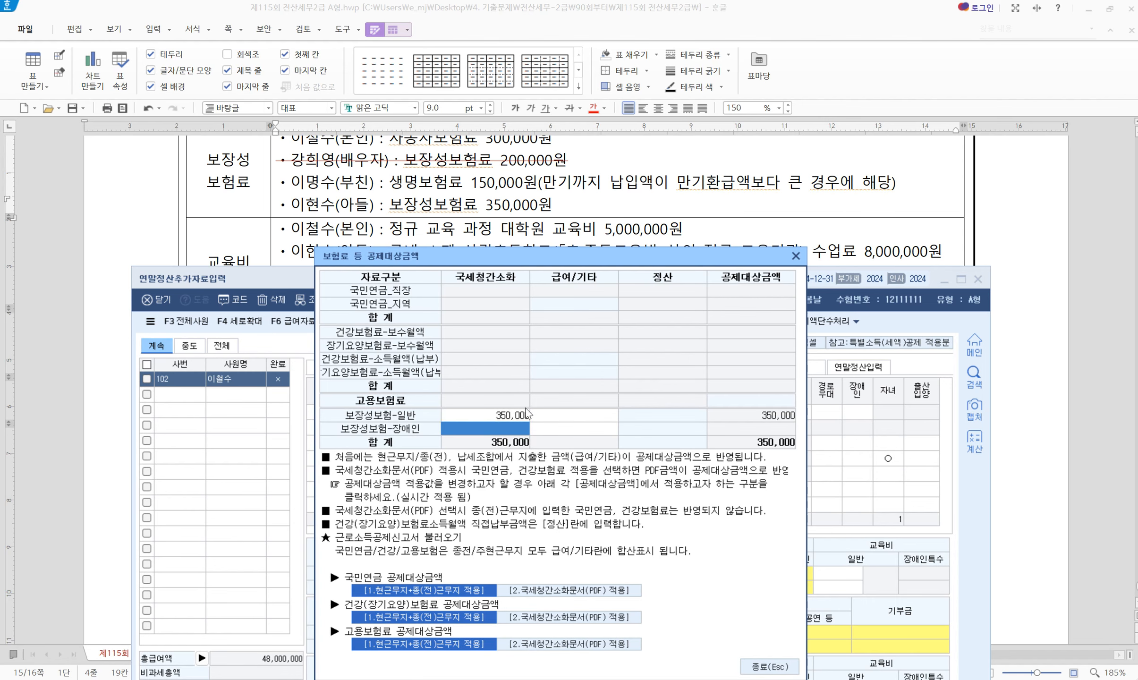
click(757, 670)
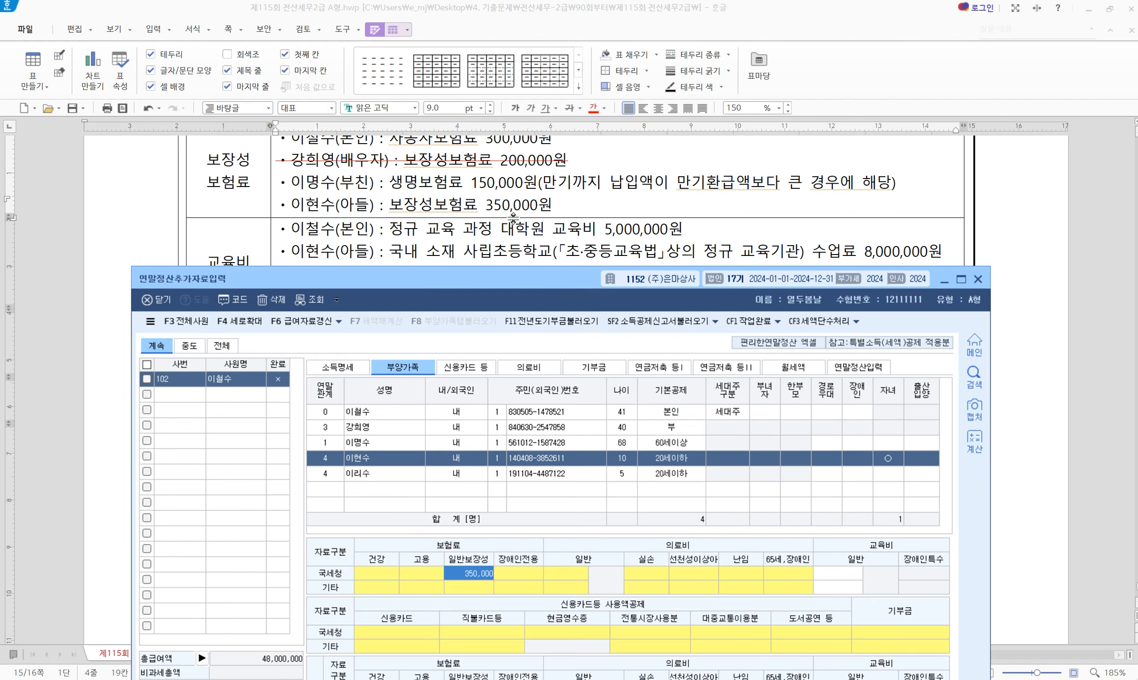
scroll(514, 220, down, 3)
drag(506, 287, 505, 281)
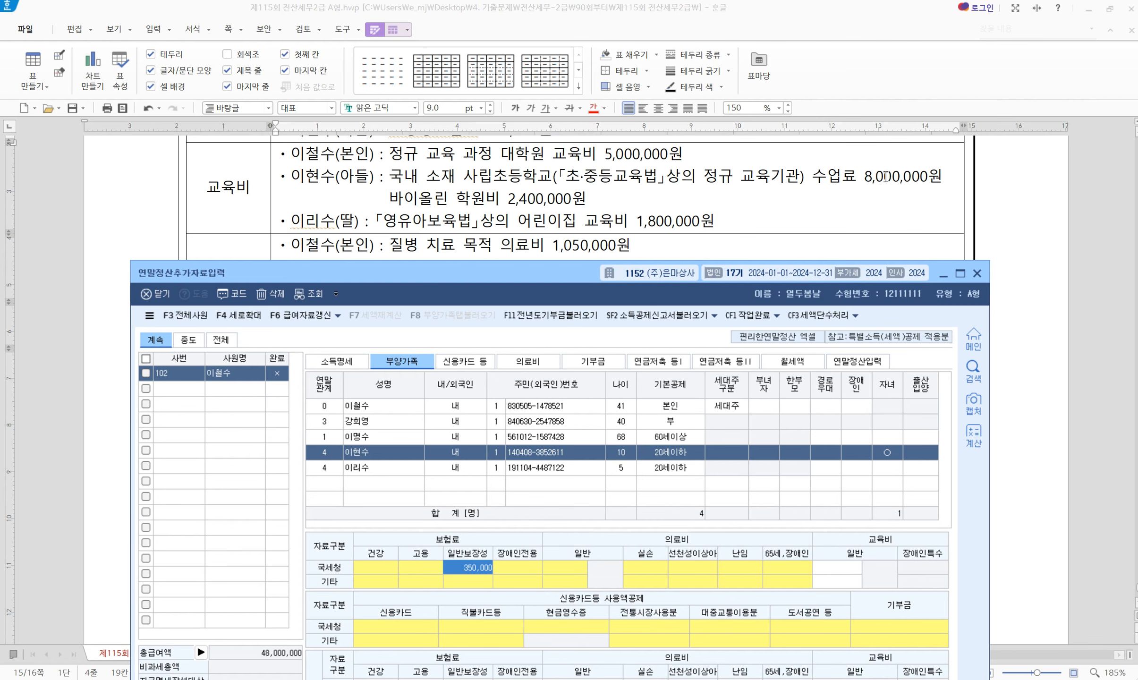
click(388, 198)
Strike through the violin academy fee line in the problem sheet
drag(388, 198, 616, 200)
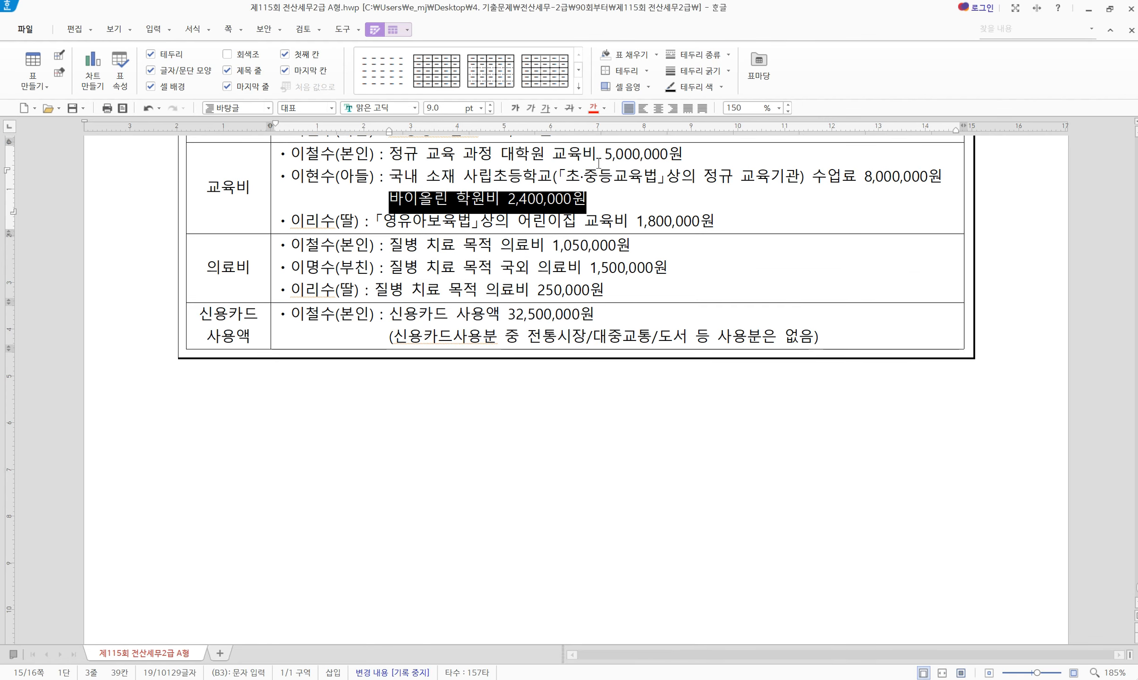
click(569, 107)
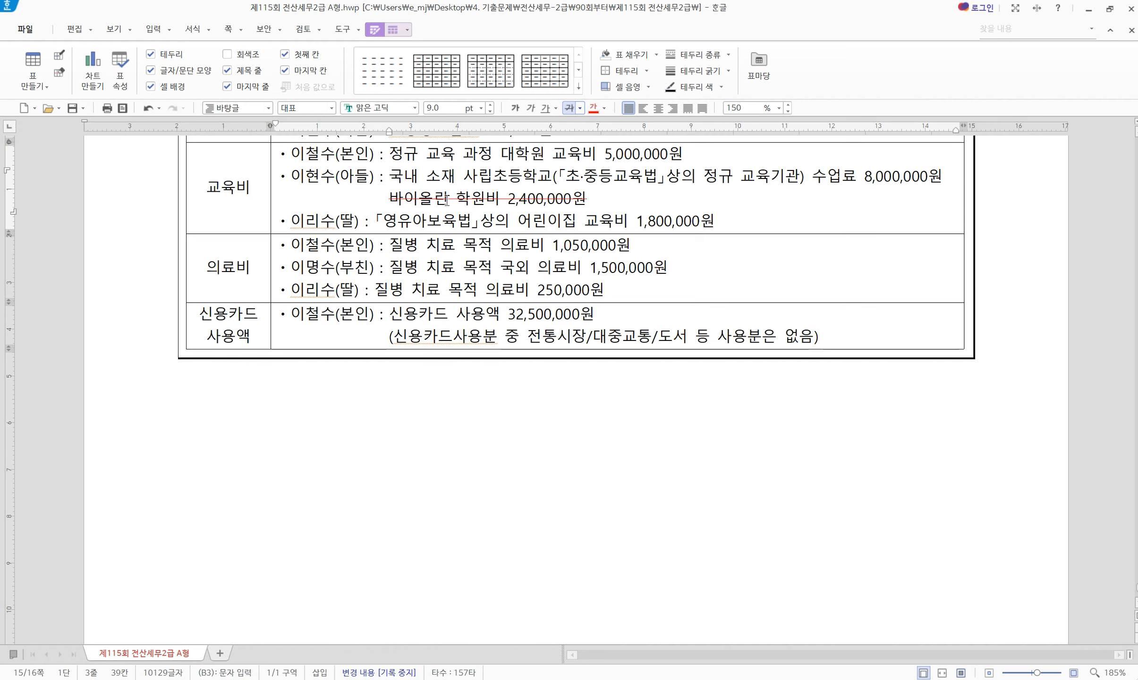
click(428, 221)
Enter 5,000,000 general education cost for the employee himself
click(743, 679)
click(403, 404)
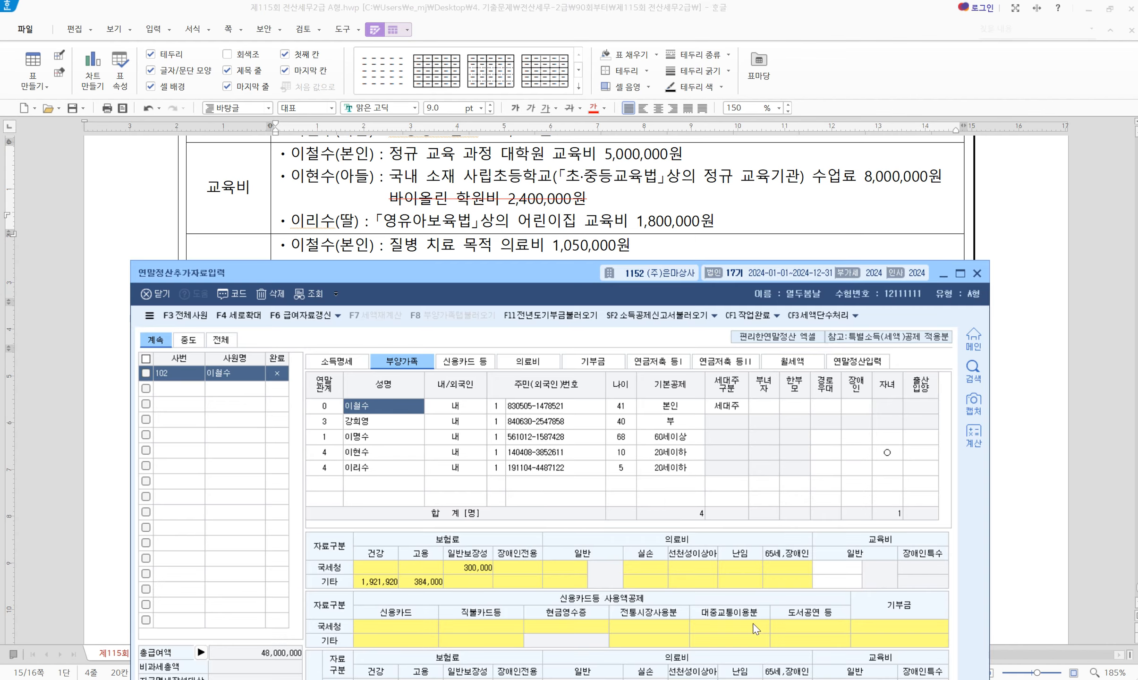
click(821, 569)
text(5000000)
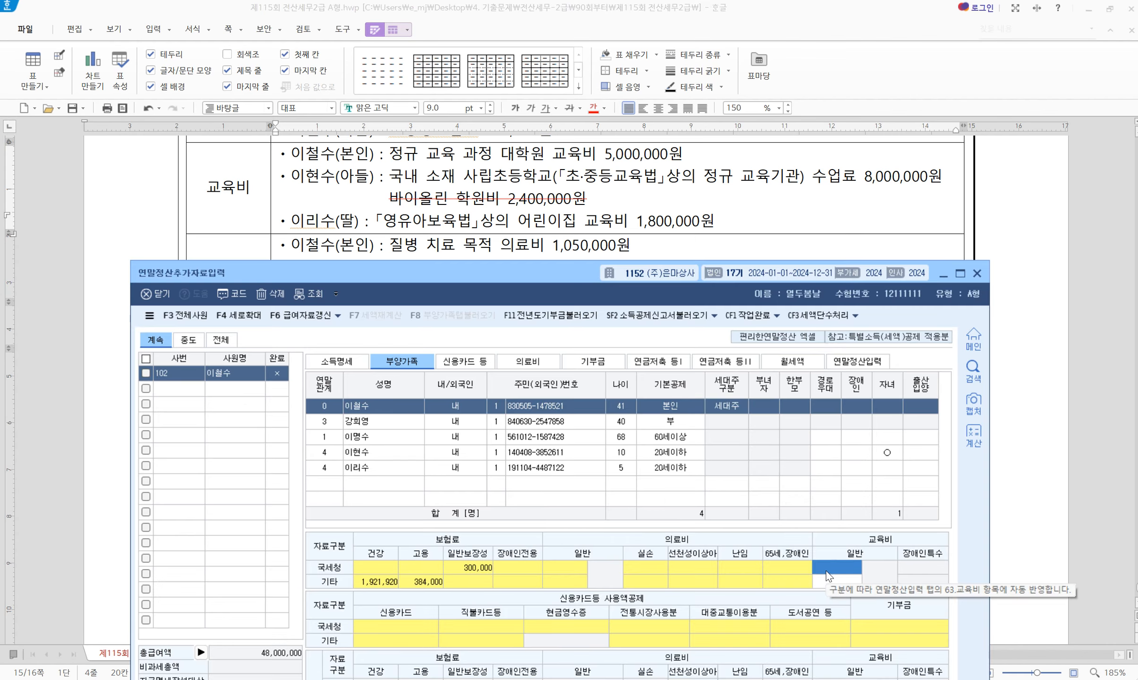
key(Return)
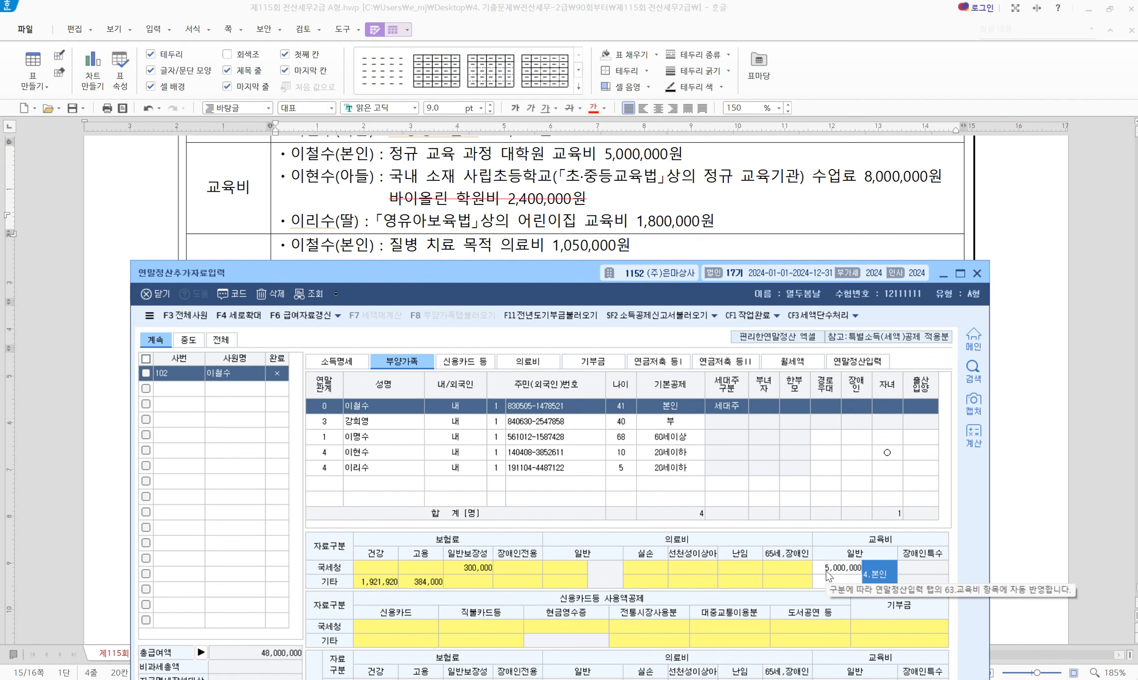
Enter 8,000,000 general education cost for the son as 2.초중고
click(383, 454)
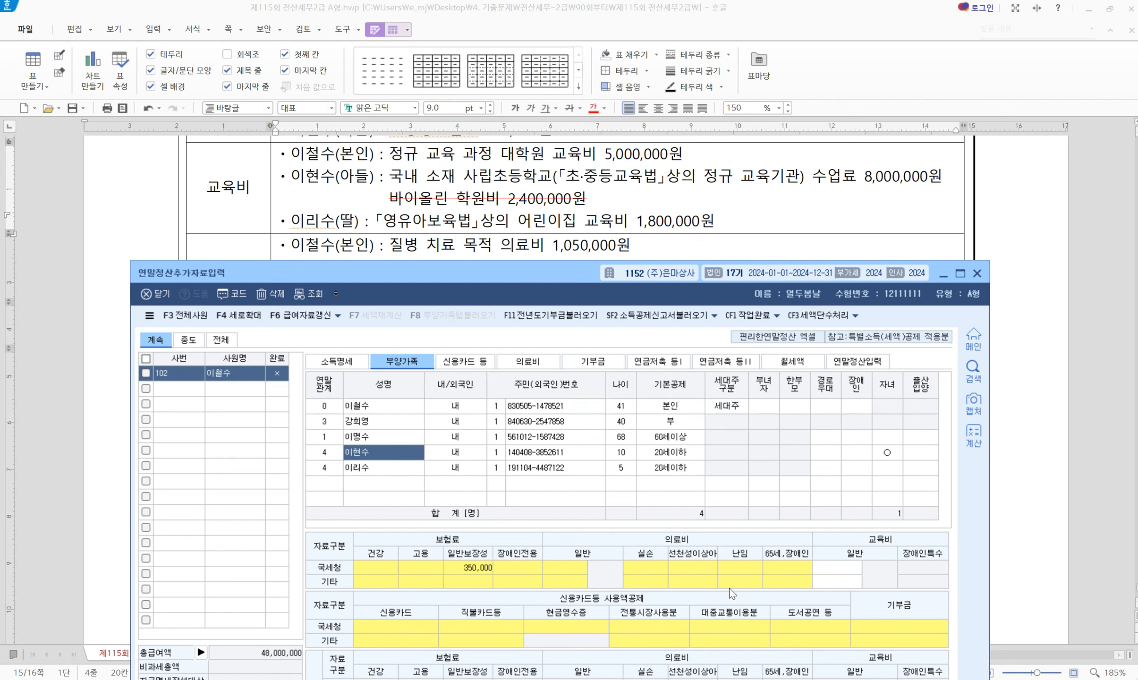
click(831, 567)
text(8000000)
key(Return)
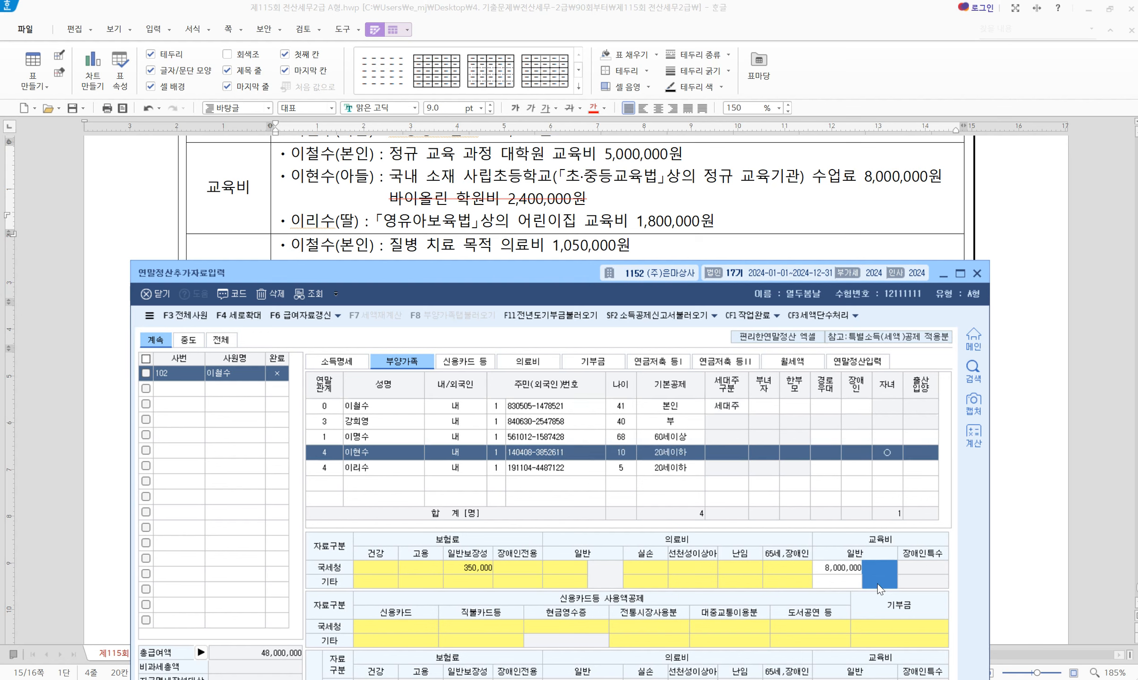
drag(553, 280, 555, 213)
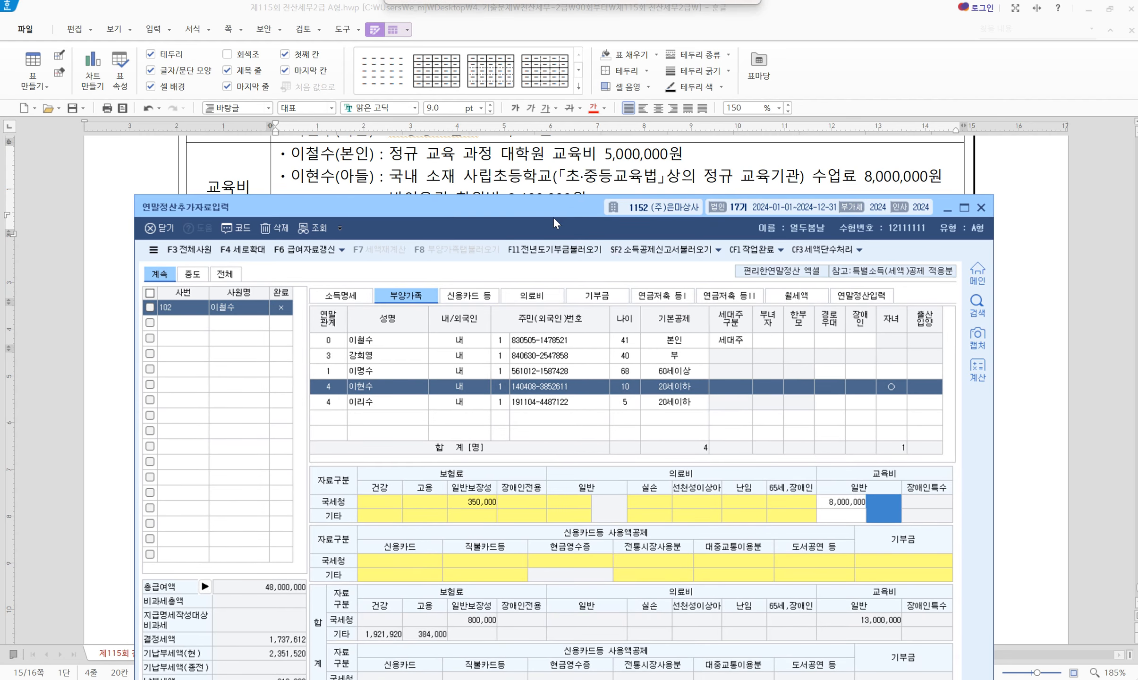
drag(446, 215, 452, 160)
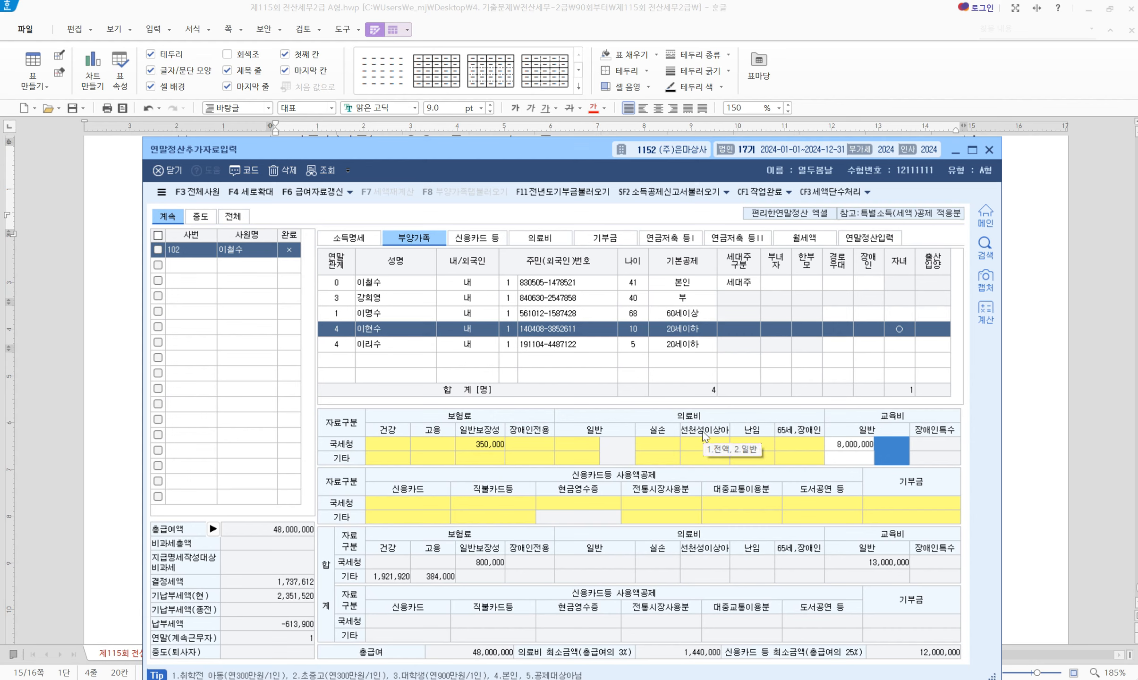
text(2)
key(Return)
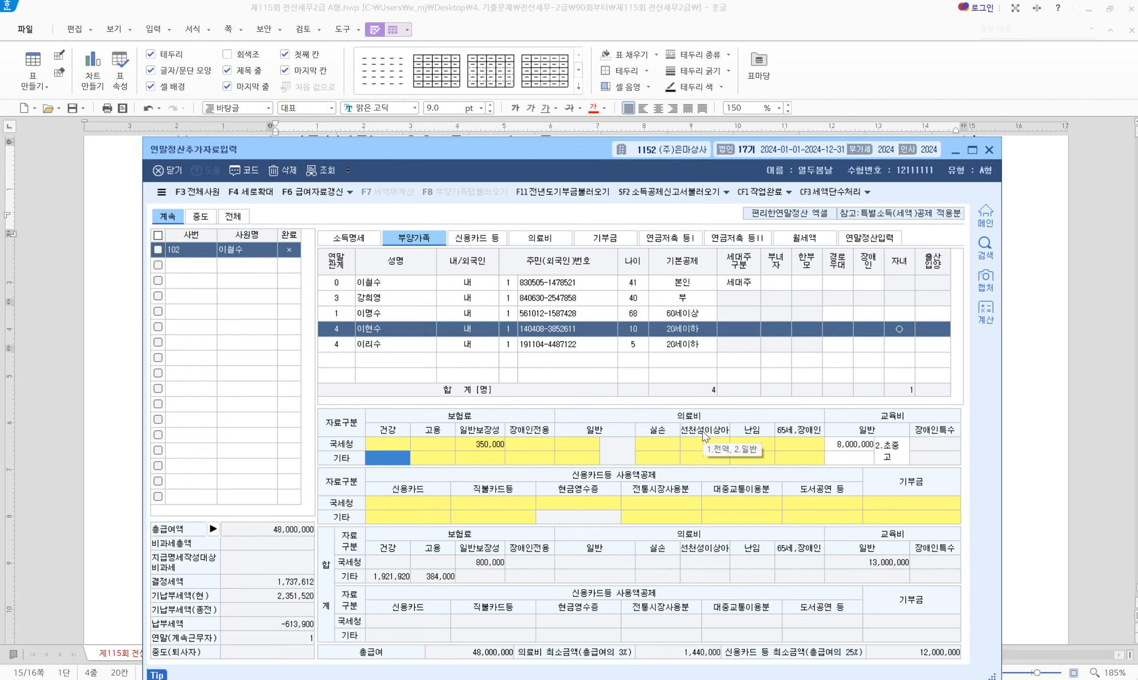
Enter 1,800,000 general education cost for the daughter as 1.취학전
click(384, 343)
drag(519, 145, 549, 100)
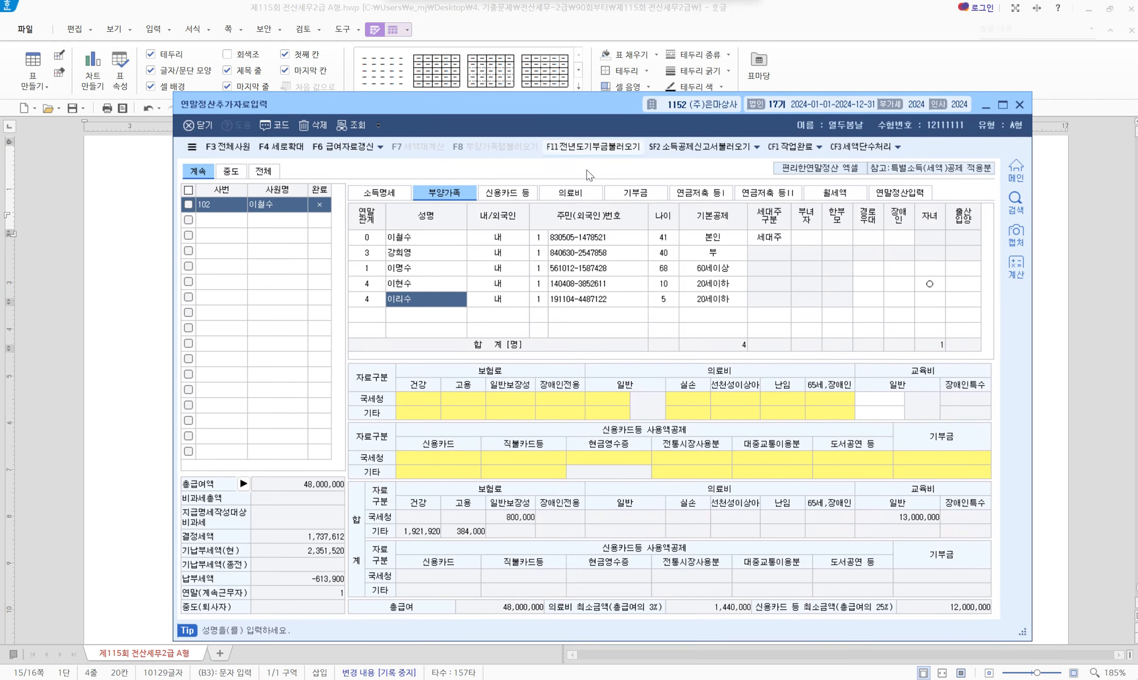
click(871, 400)
text(1800000)
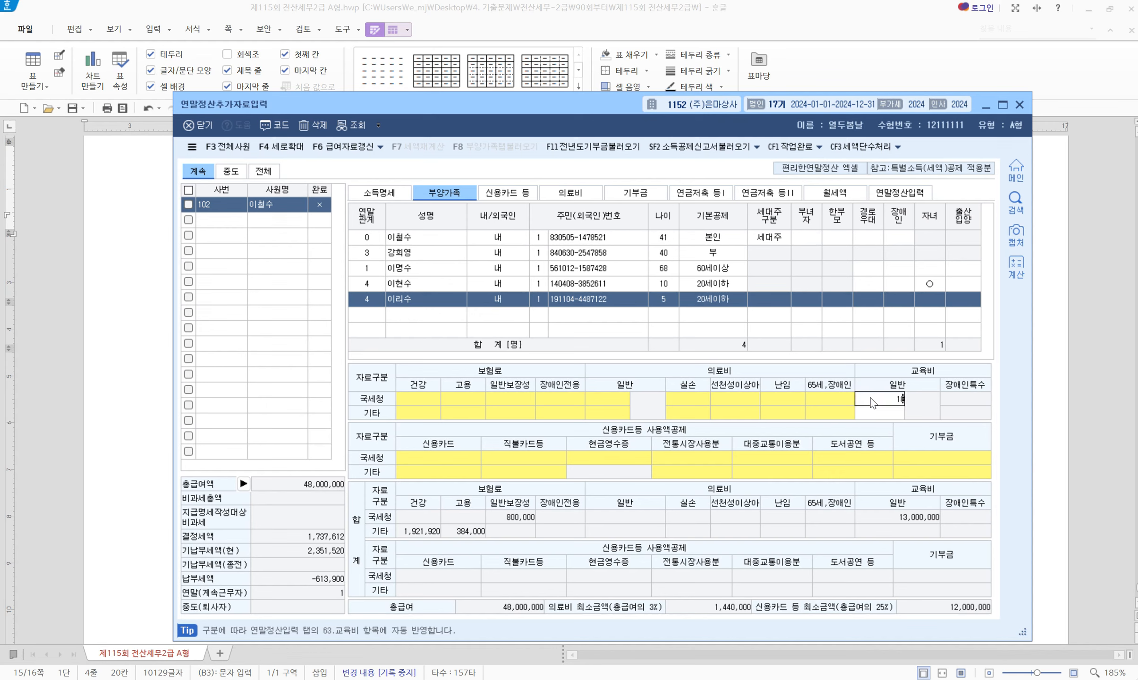
key(Return)
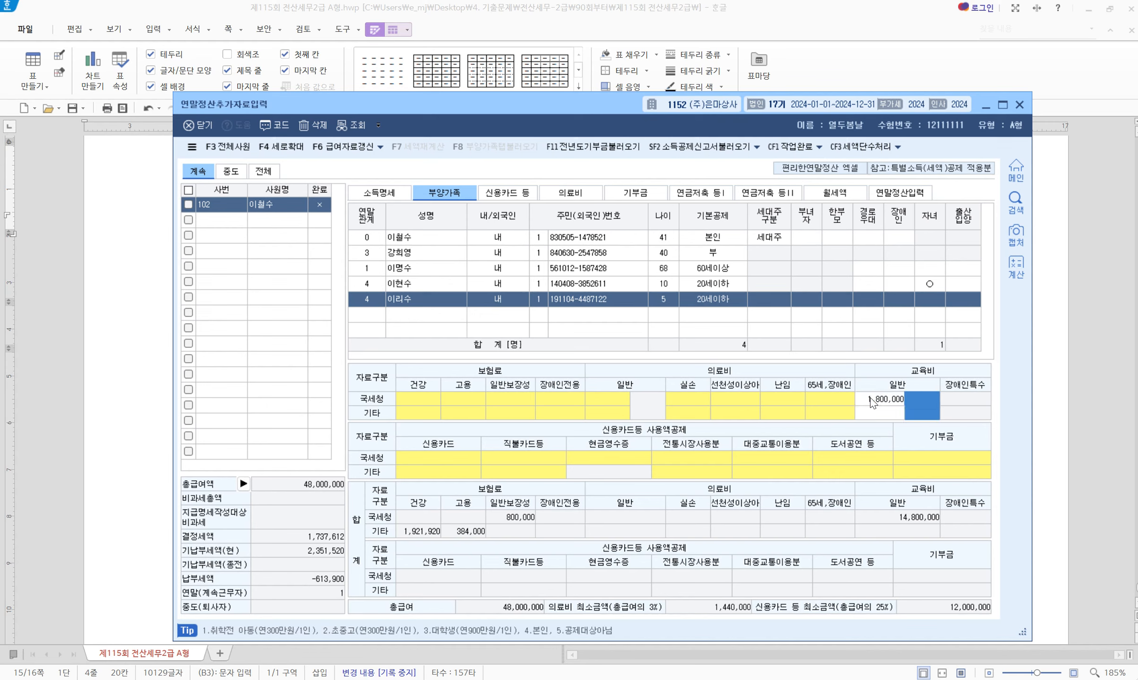
text(1)
key(Return)
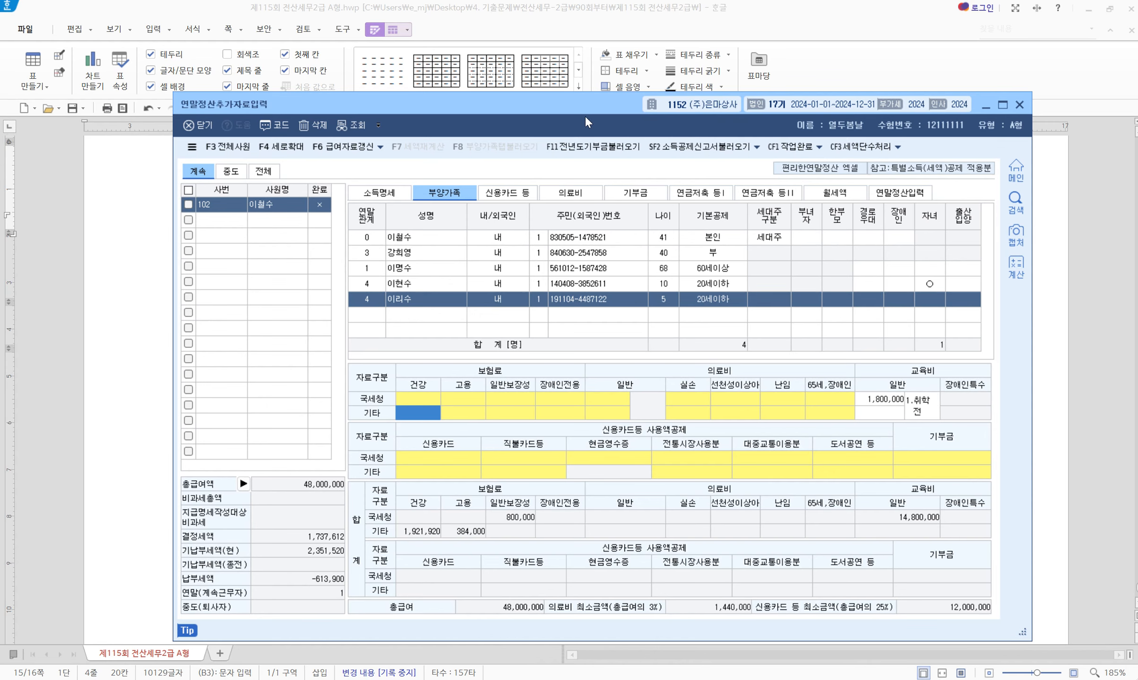
drag(608, 112, 517, 260)
Strike through the father's overseas medical expense line in the problem sheet
scroll(565, 248, down, 1)
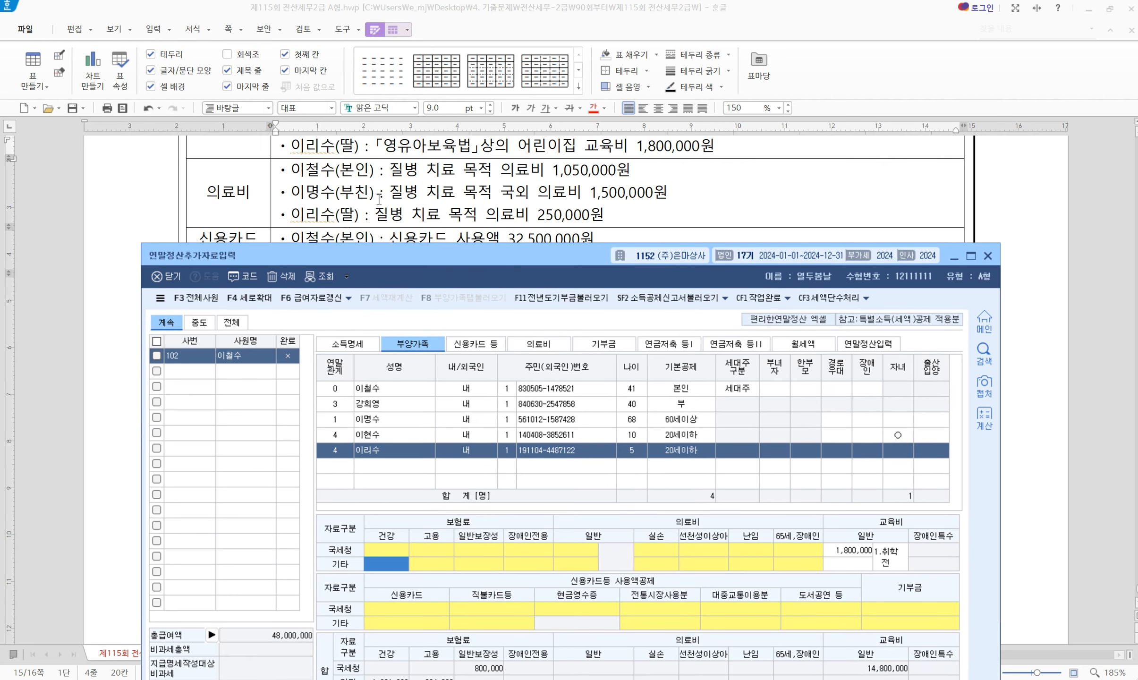
triple_click(467, 192)
click(570, 108)
click(516, 194)
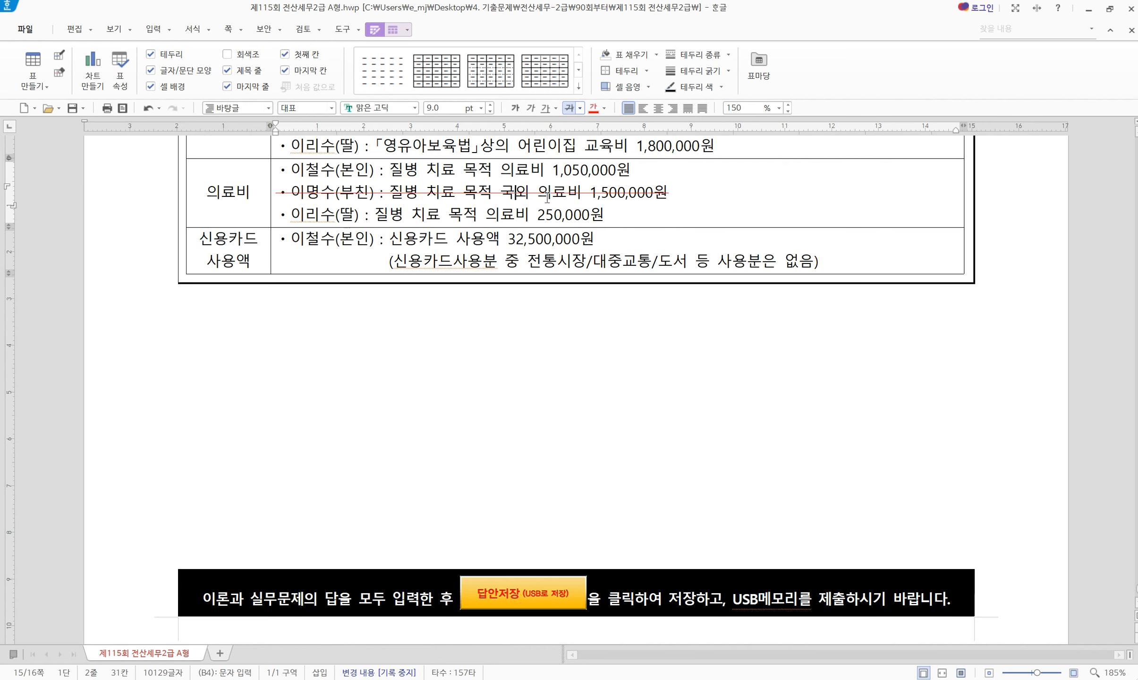
click(451, 219)
key(alt+Tab)
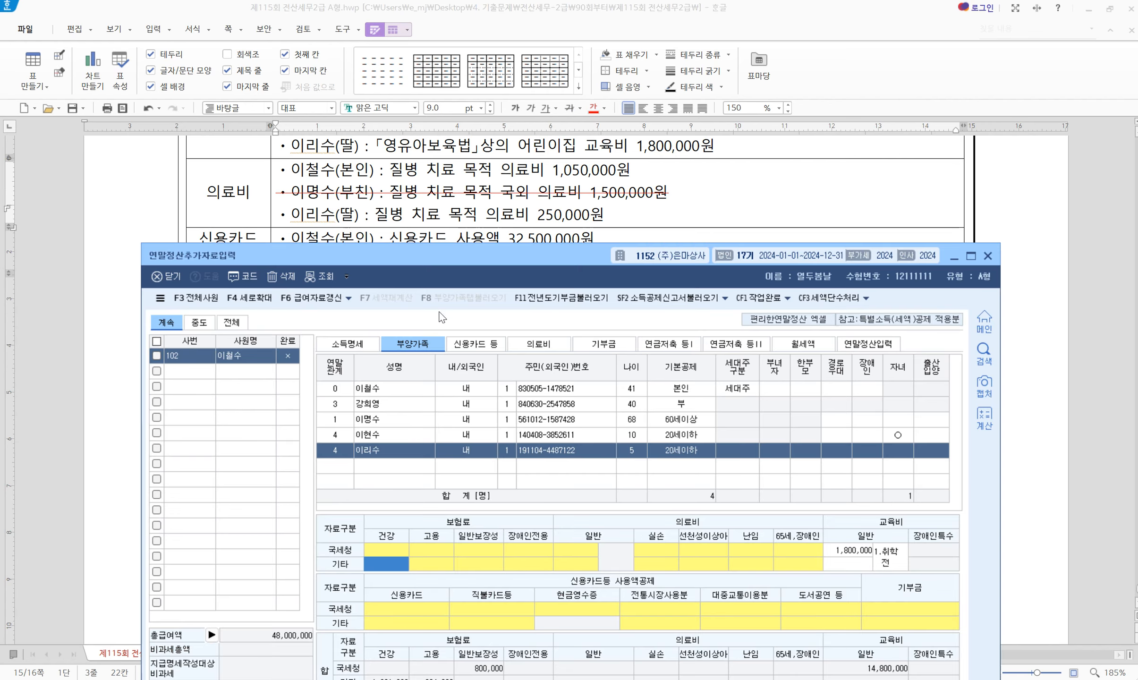
Record 1,050,000 medical expense for the employee with evidence code 1
click(539, 349)
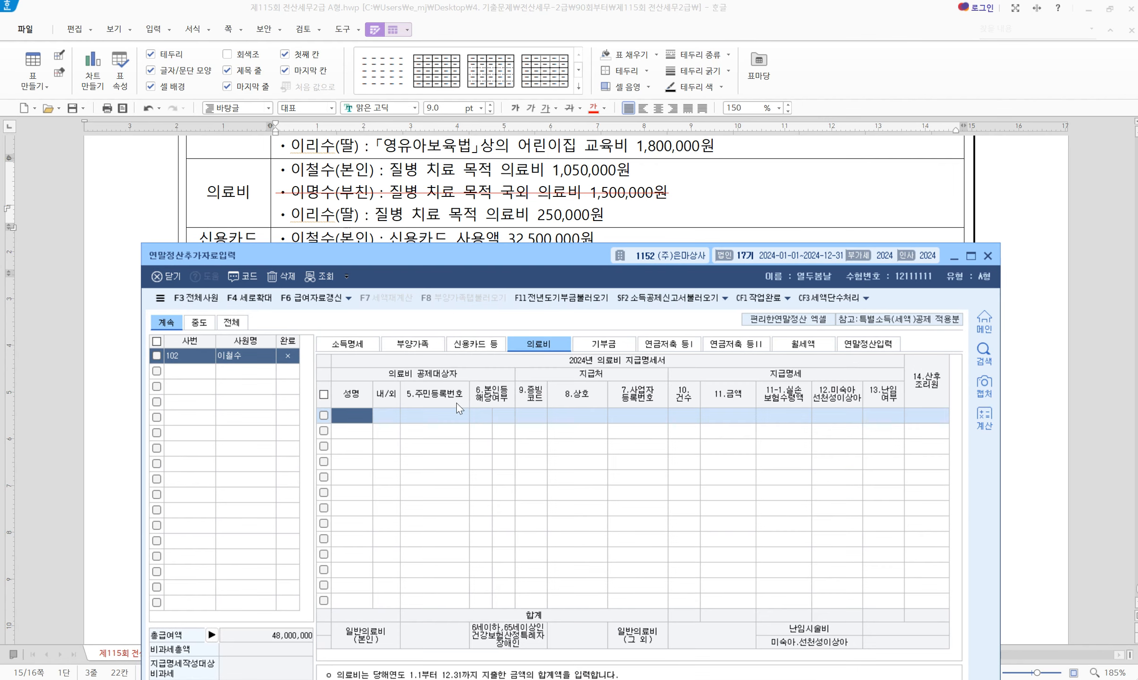
double_click(355, 409)
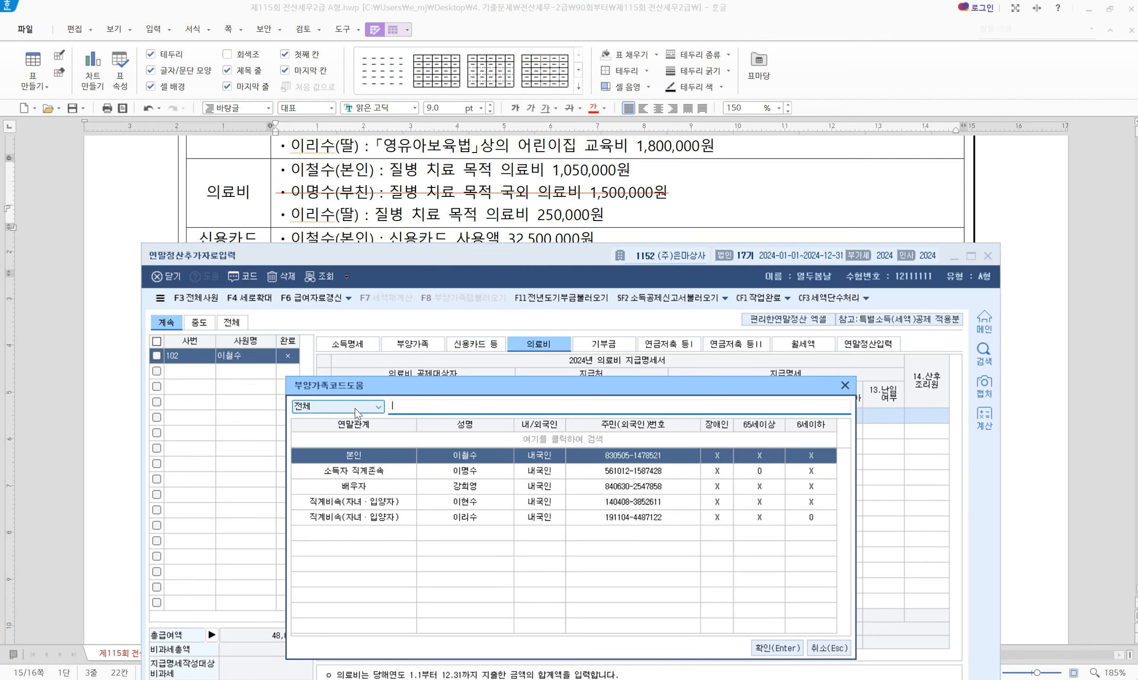
key(Return)
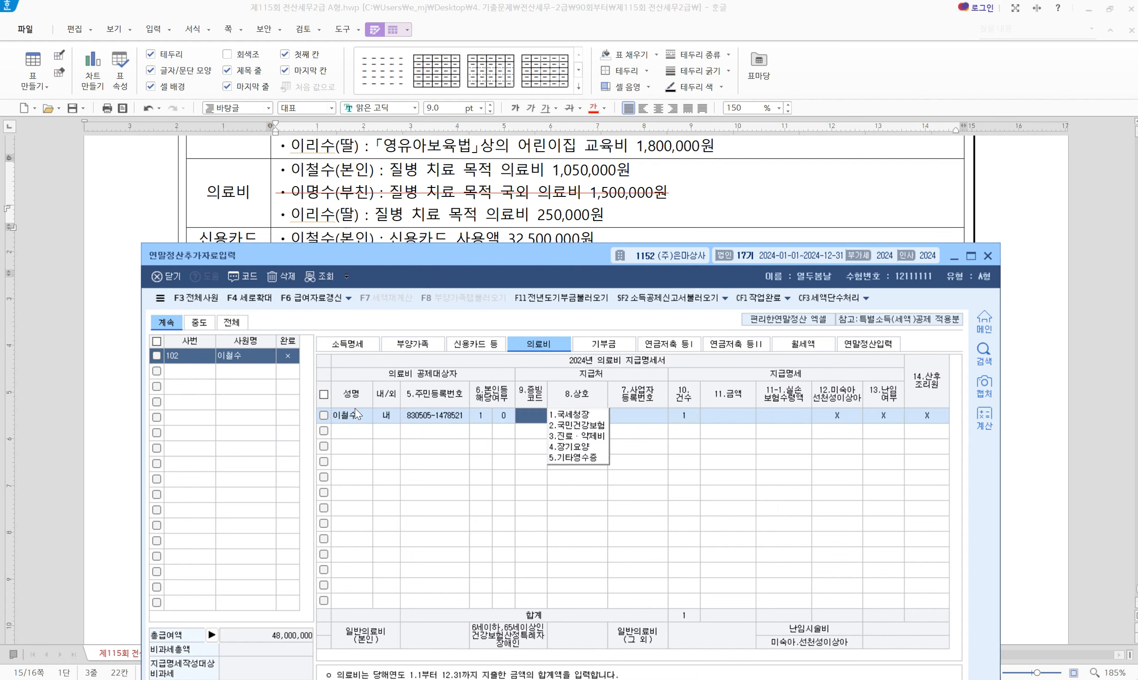
text(1)
key(Return)
key(Return)
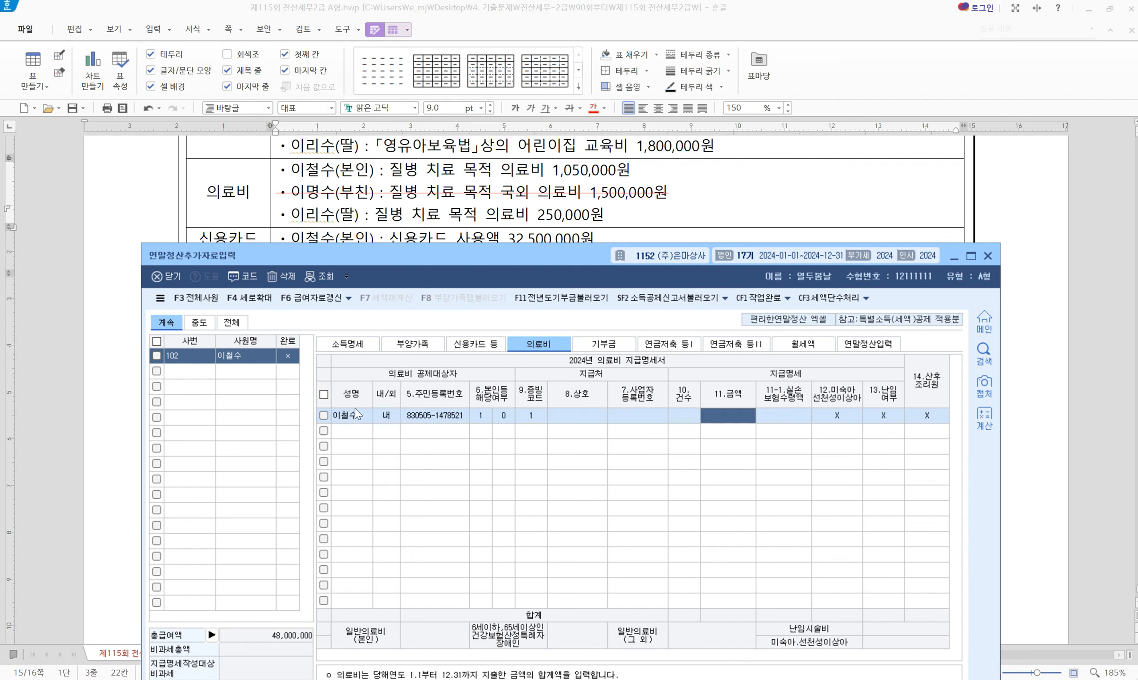
text(1050000)
key(Return)
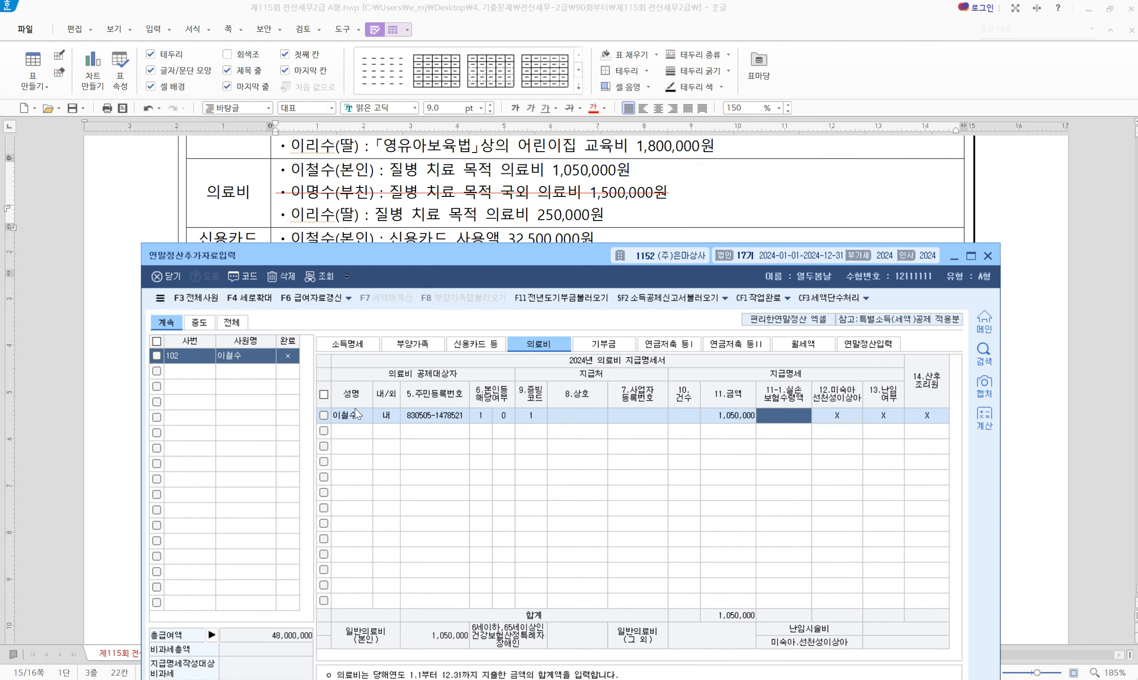
key(Return)
key(Return)
key(Return)
key(Return)
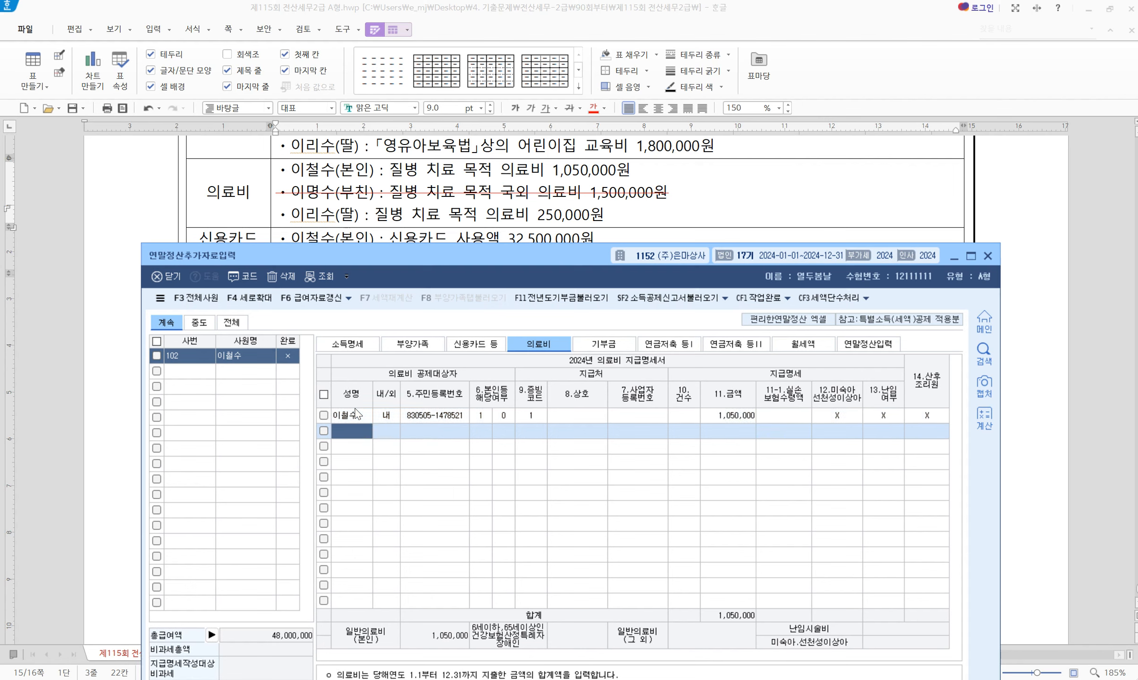
Record 250,000 medical expense for the daughter with evidence code 1
key(F2)
key(Down)
key(Down)
key(Down)
key(Down)
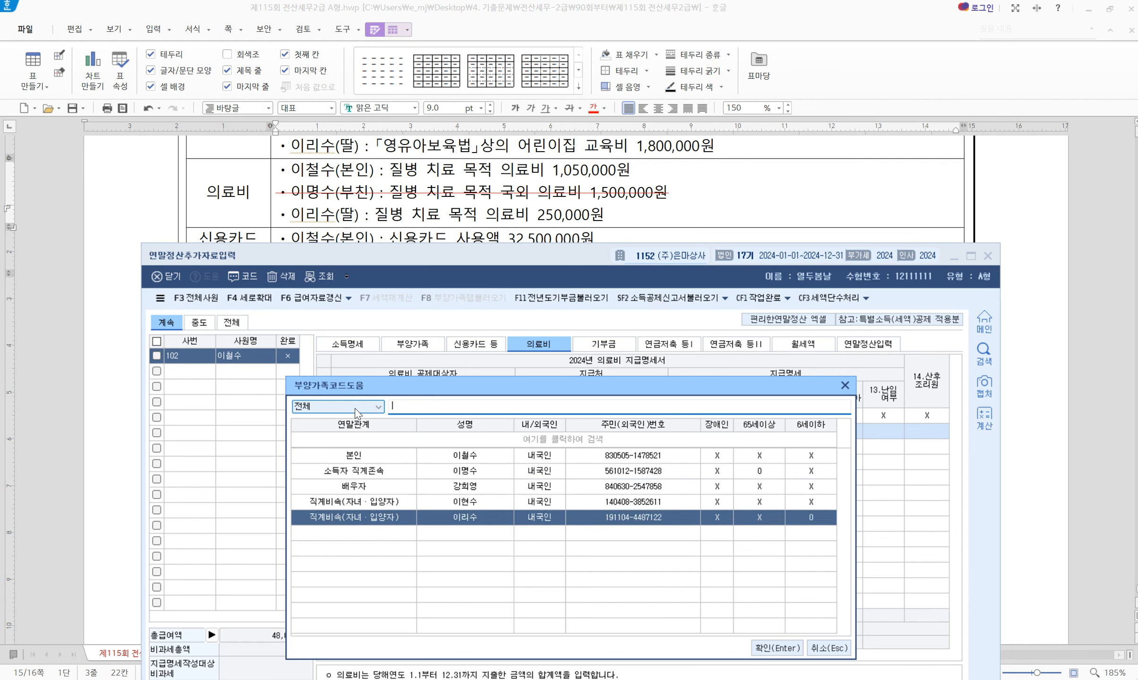
key(Return)
text(1)
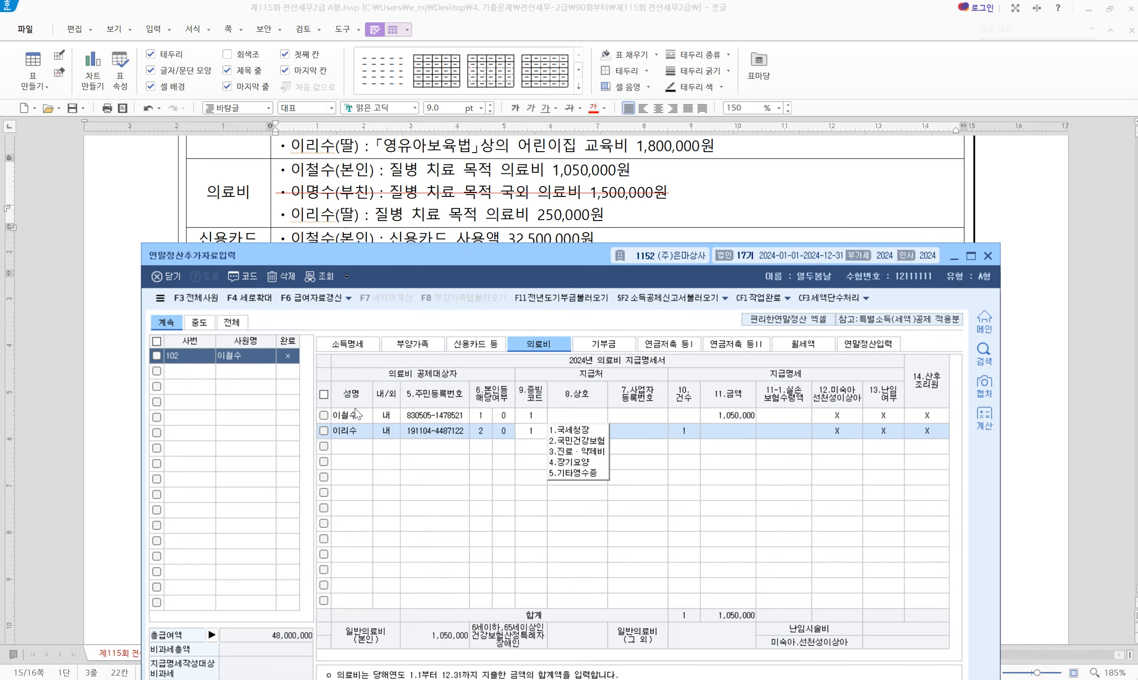
key(Return)
key(Return)
key(Return)
text(2500000)
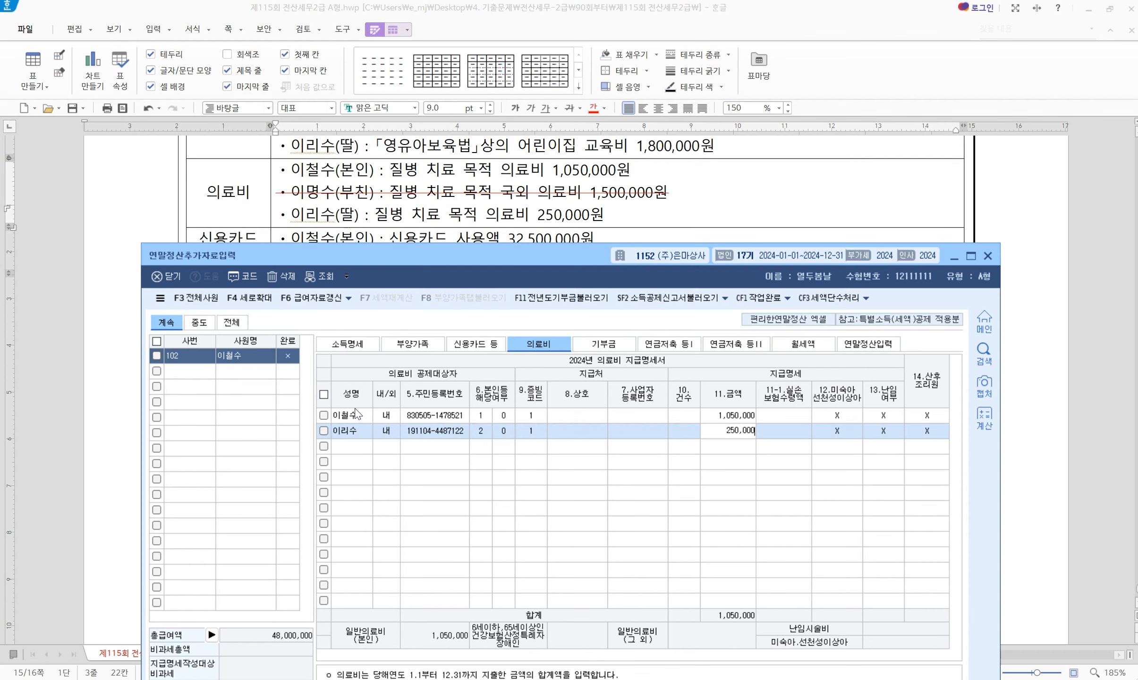
key(Return)
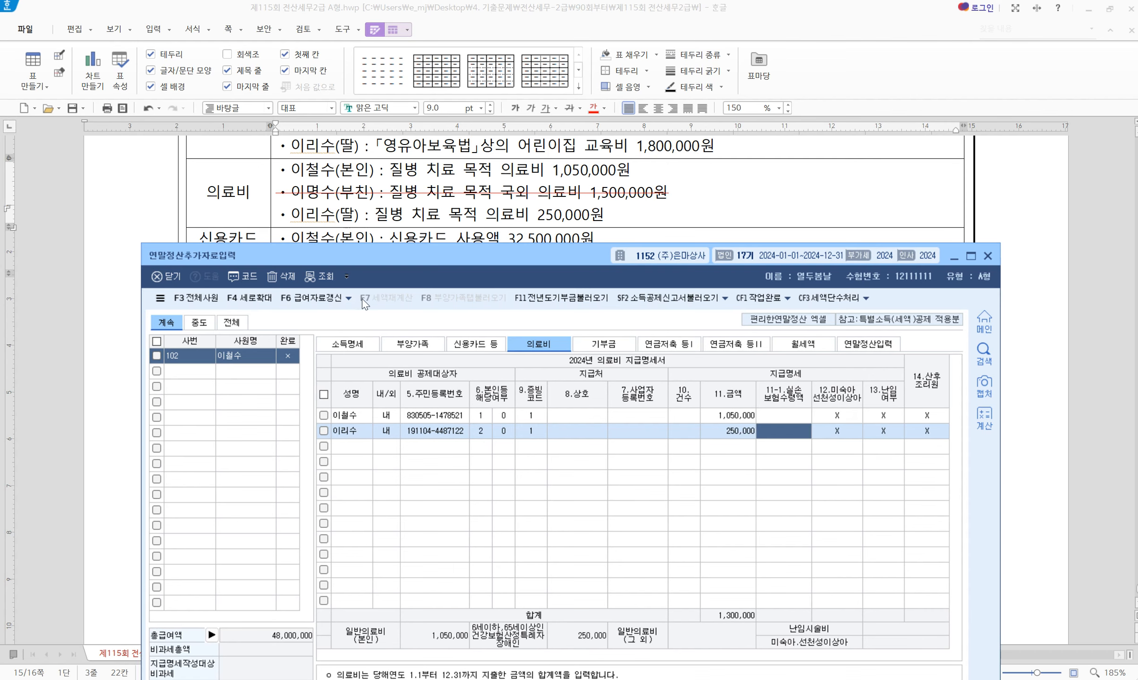
drag(441, 261, 450, 302)
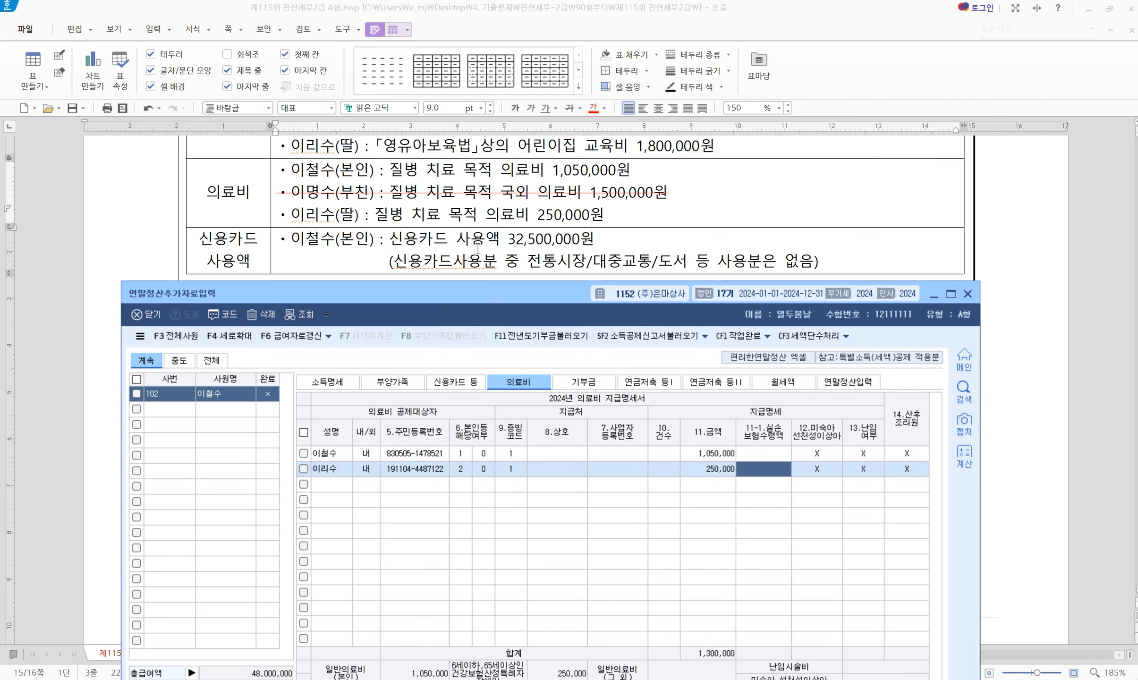
click(456, 382)
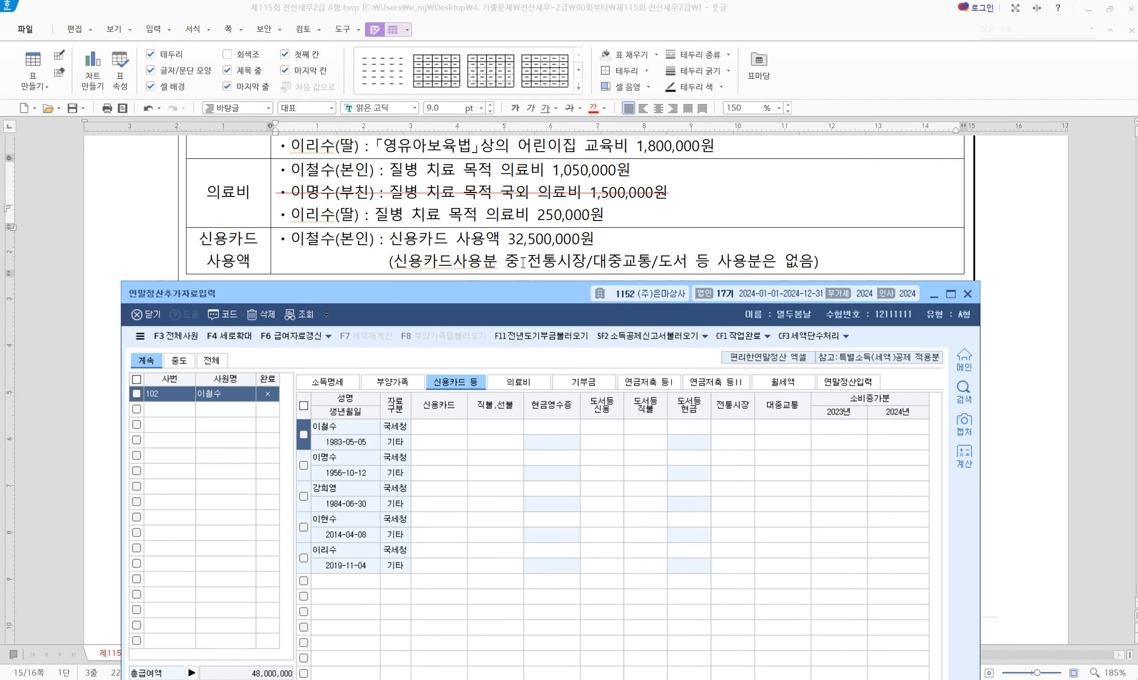
Enter 32,500,000 as the employee's 국세청 신용카드 amount on the 신용카드 등 sheet
click(439, 431)
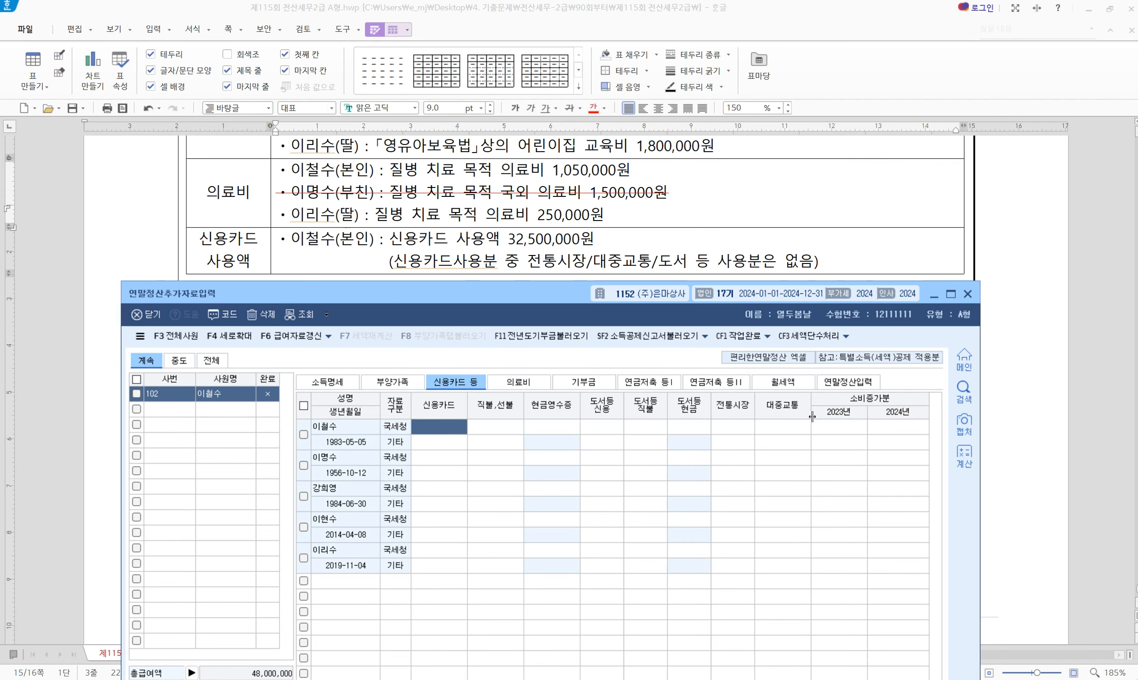
text(32,500,000)
key(Return)
Review the dependents, credit card, medical, donations and pension savings sheets
click(392, 381)
click(456, 382)
click(519, 382)
click(583, 382)
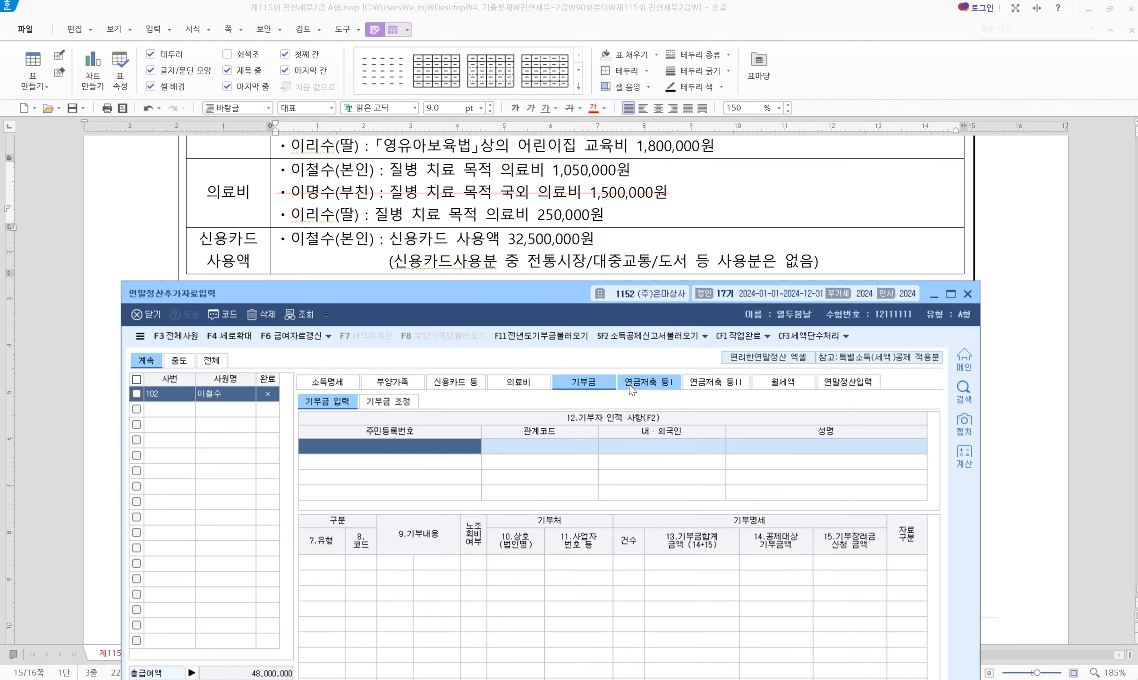
click(629, 384)
drag(500, 297, 486, 196)
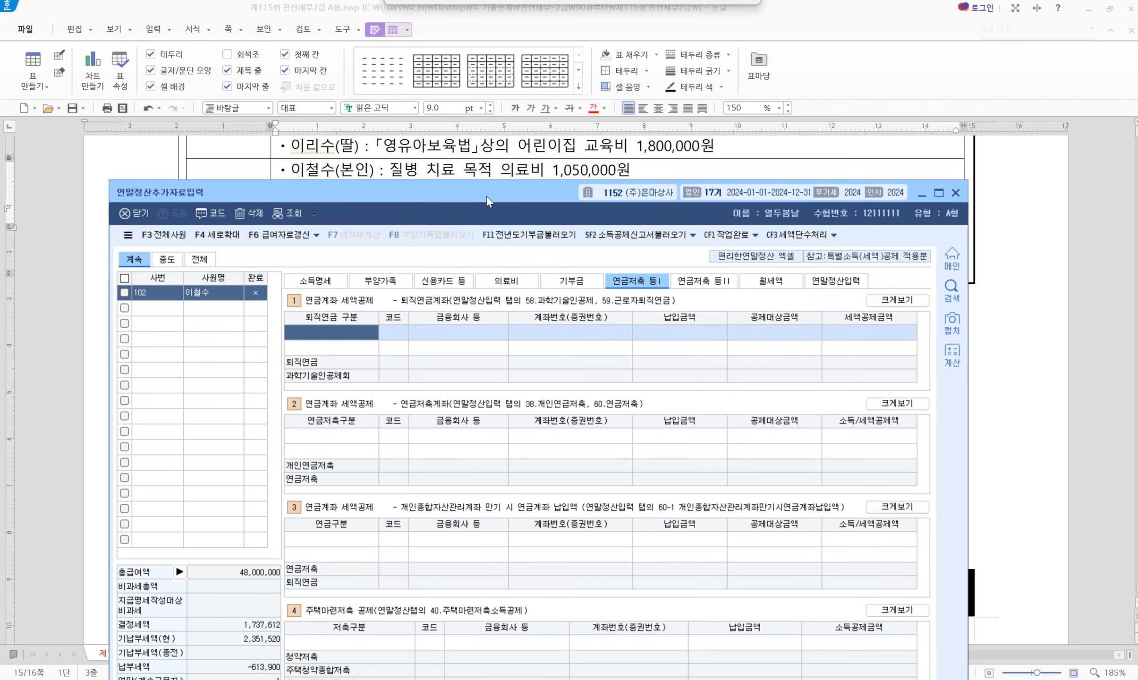
On 연말정산입력, use F8 부양가족탭불러오기 to load insurance 800,000, medical 1,300,000 and education 14,800,000
click(837, 283)
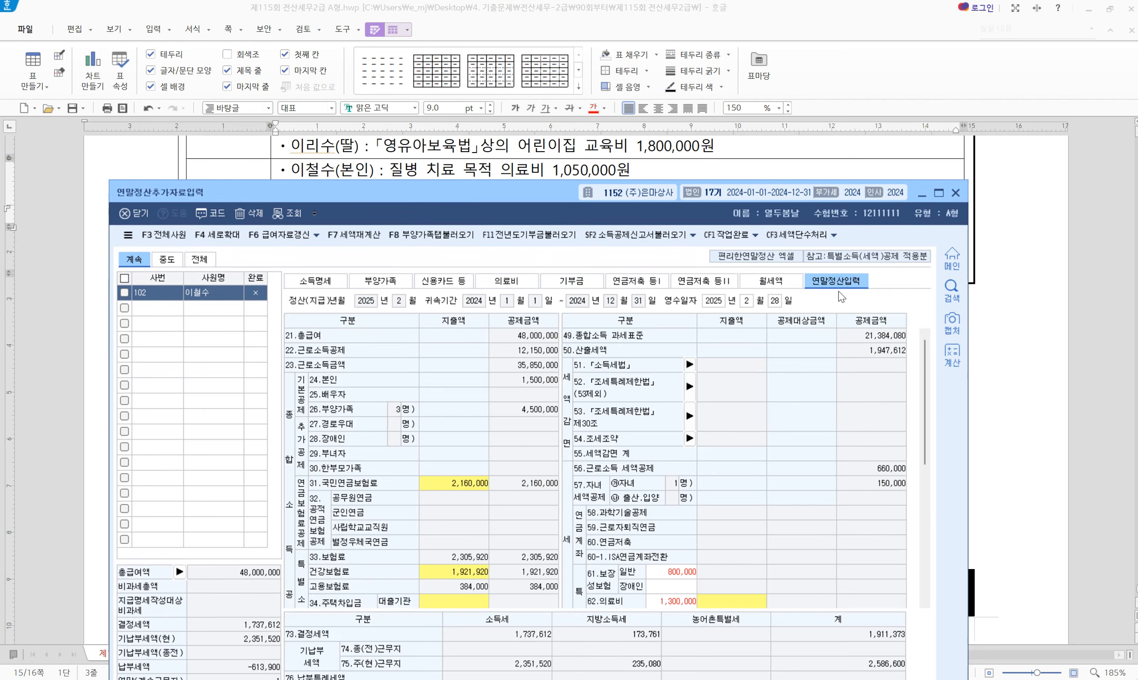
scroll(714, 558, down, 5)
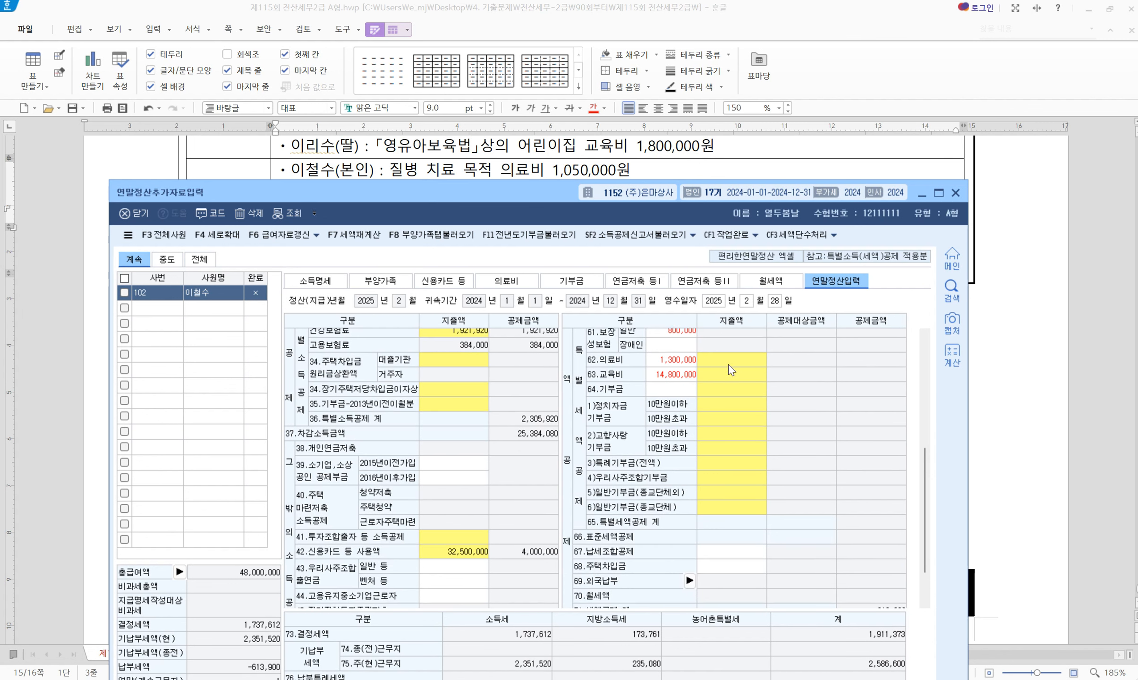
click(415, 236)
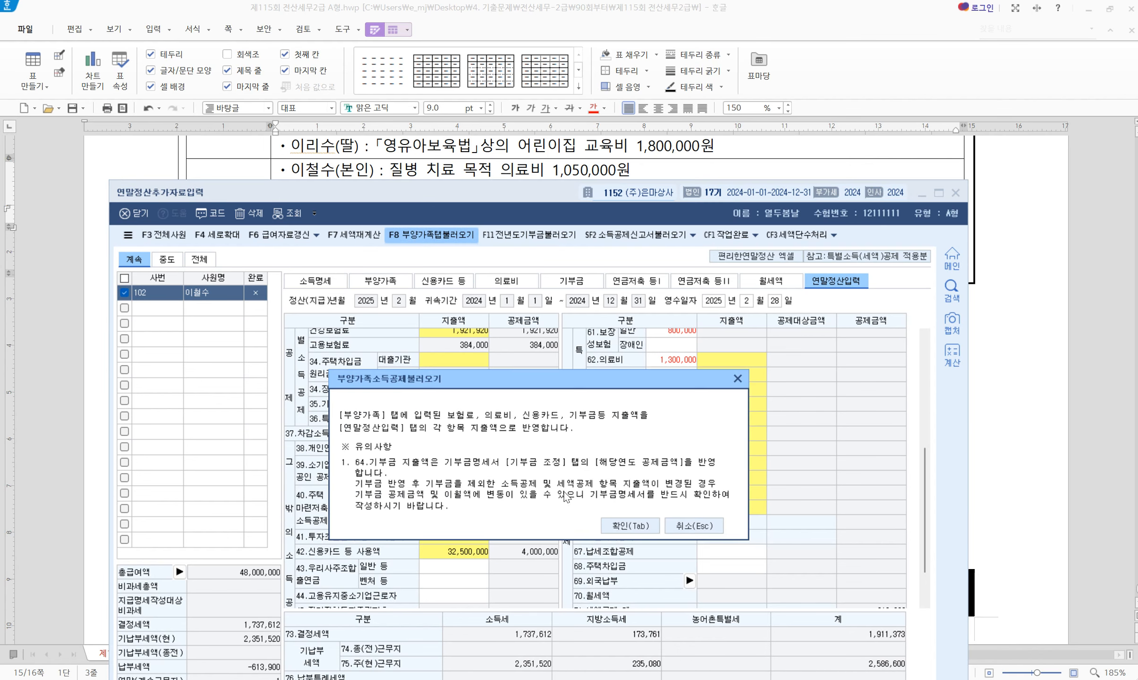
click(635, 532)
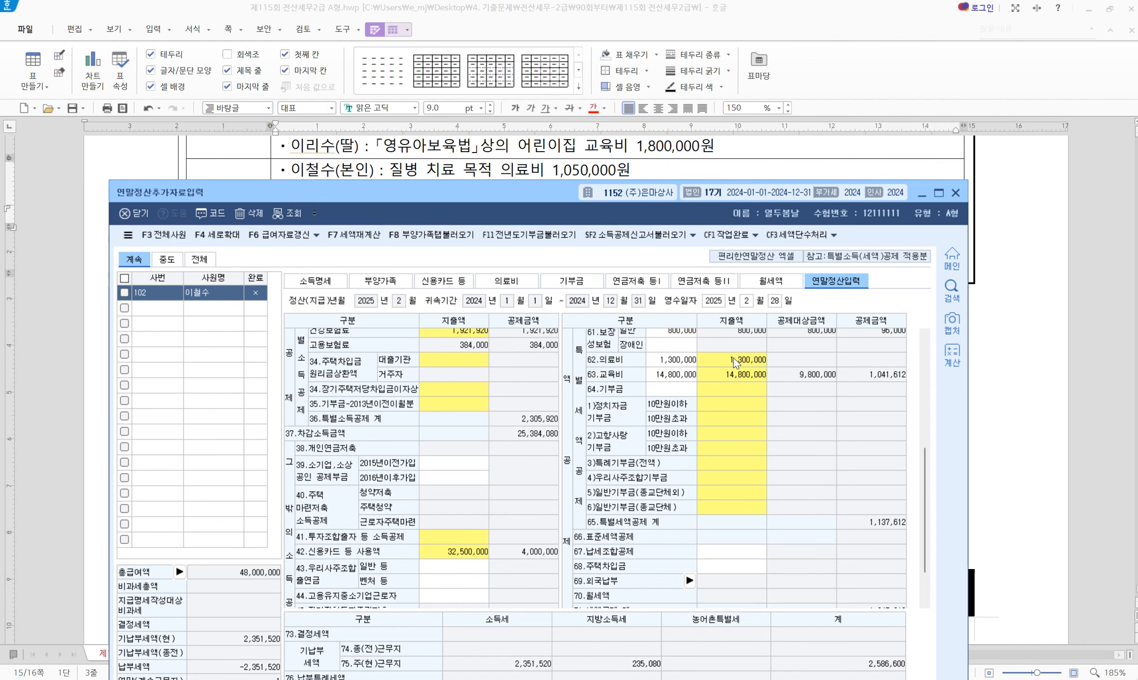
scroll(737, 414, up, 2)
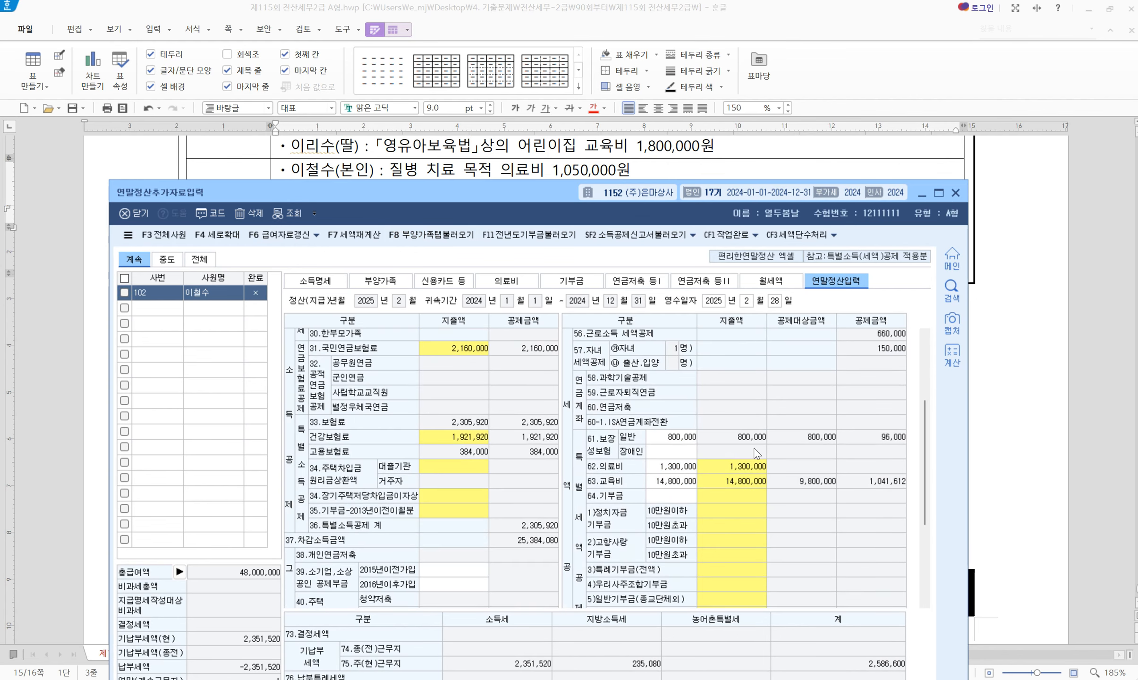